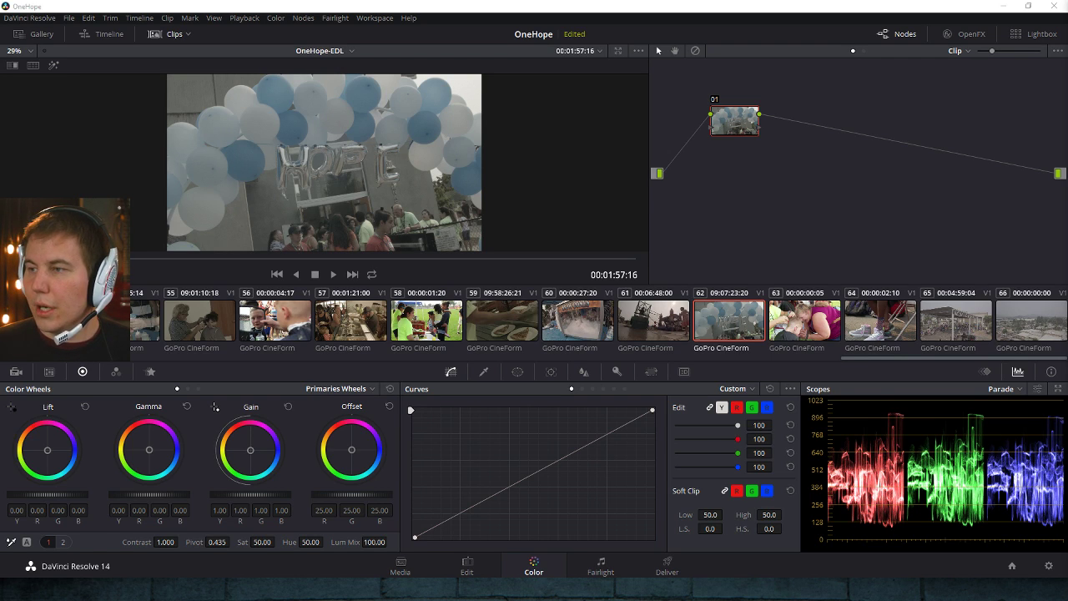
- Switch to Discord and look through the recent messages in the GroundControlColor server's general-chat channel
key("alt+Tab")
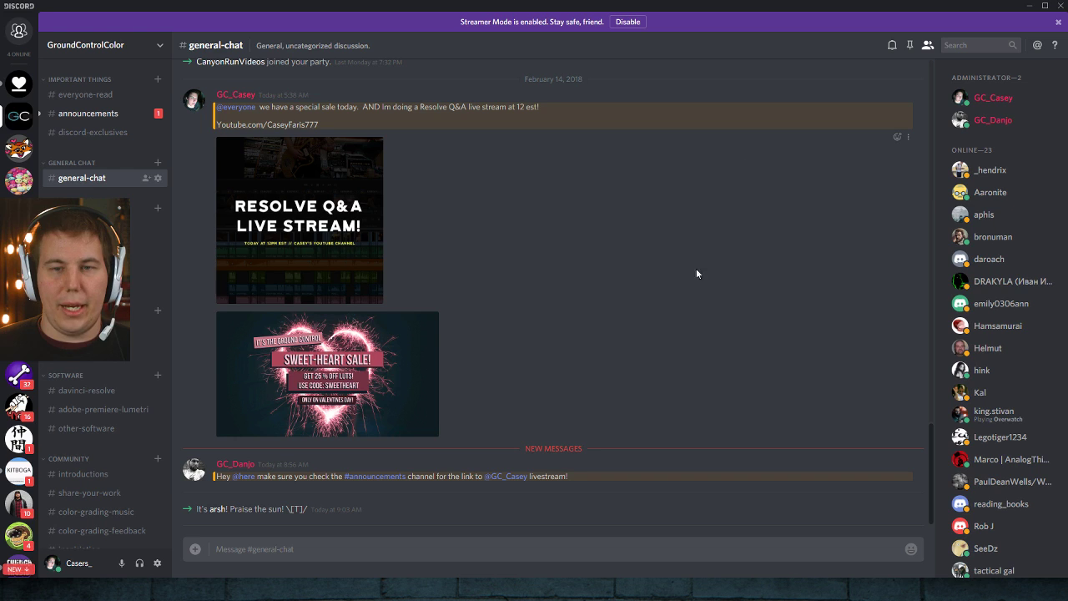
scroll(692, 268, "up", 1)
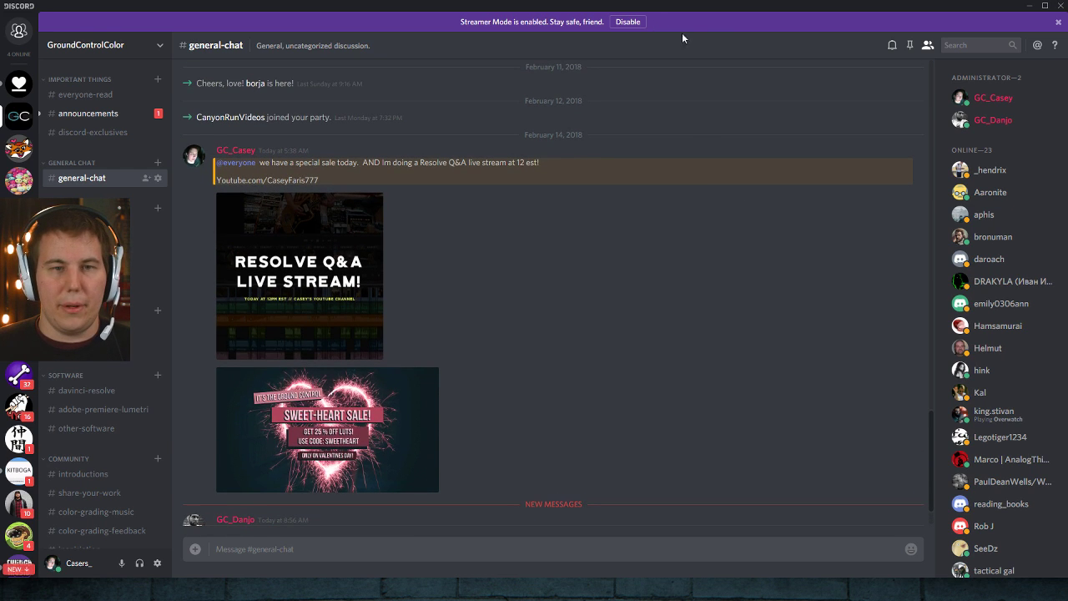
scroll(679, 205, "up", 4)
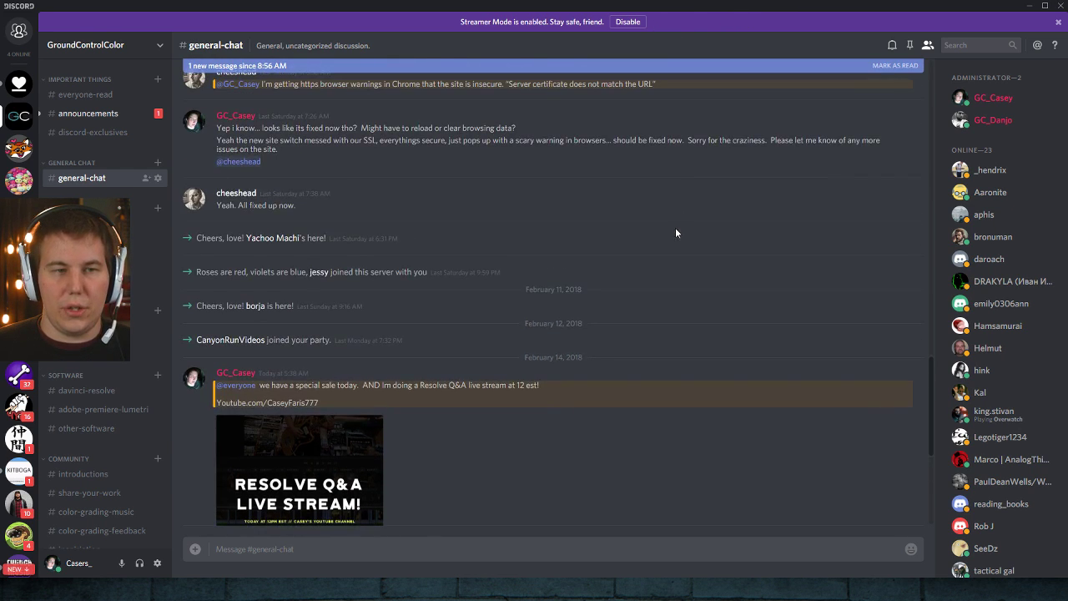
scroll(672, 234, "up", 1)
scroll(667, 239, "down", 7)
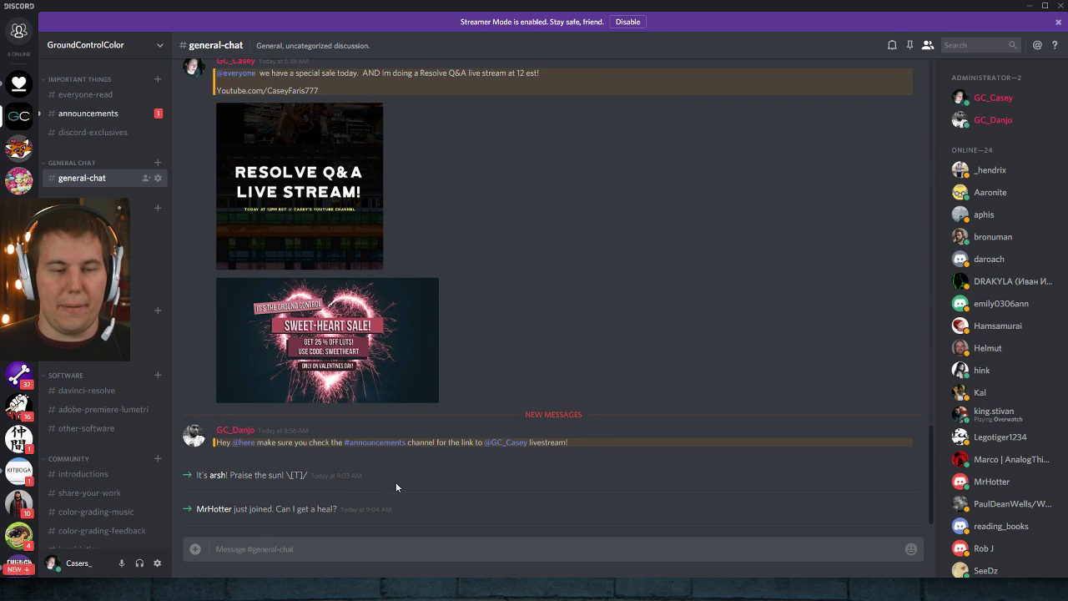
scroll(563, 265, "up", 8)
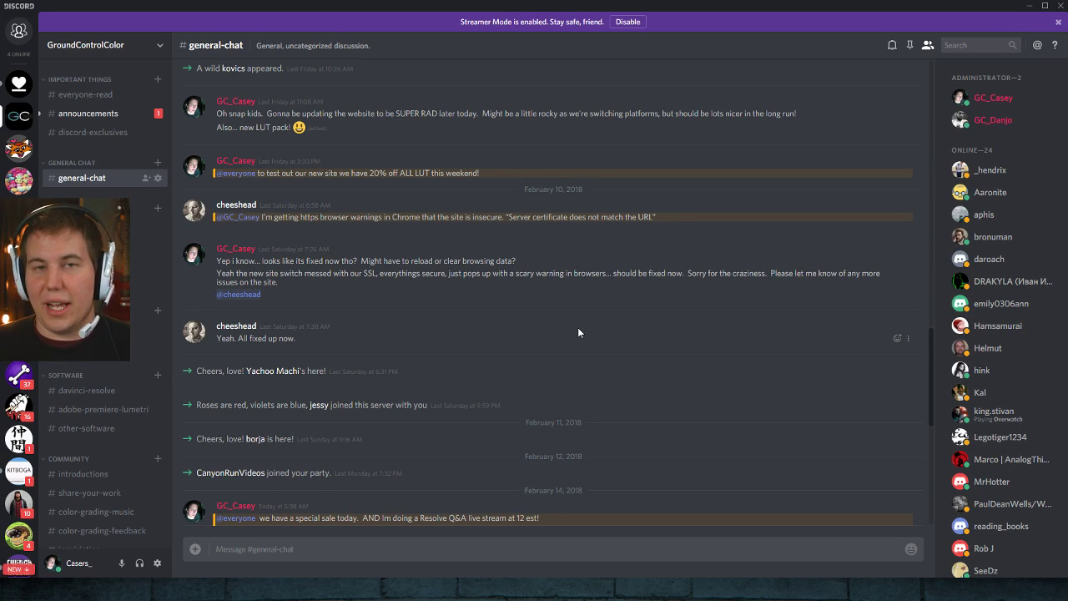
scroll(515, 292, "up", 1)
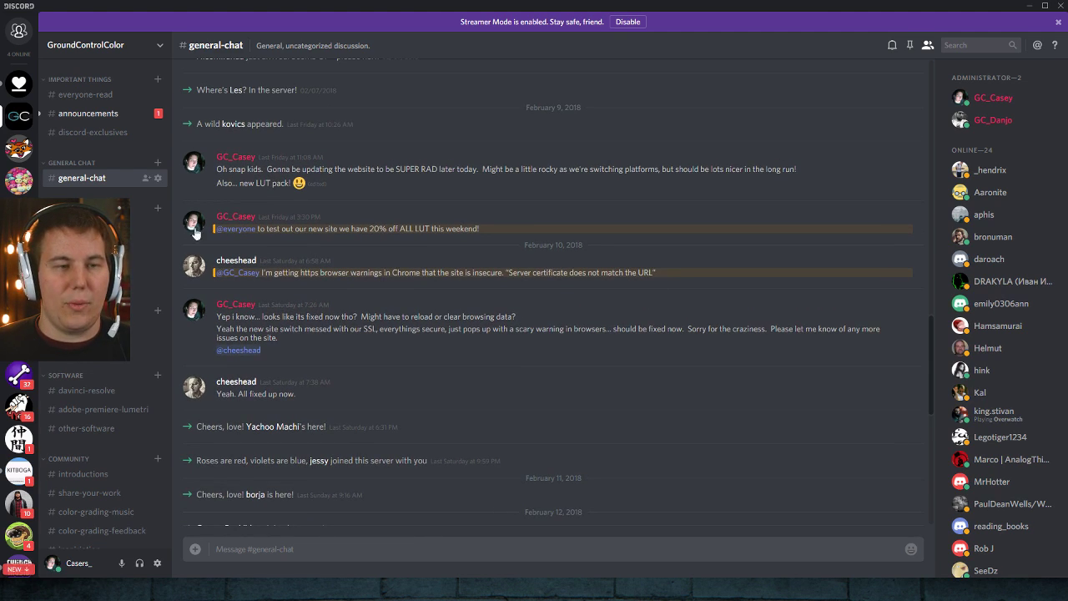
scroll(97, 375, "down", 3)
scroll(92, 251, "up", 3)
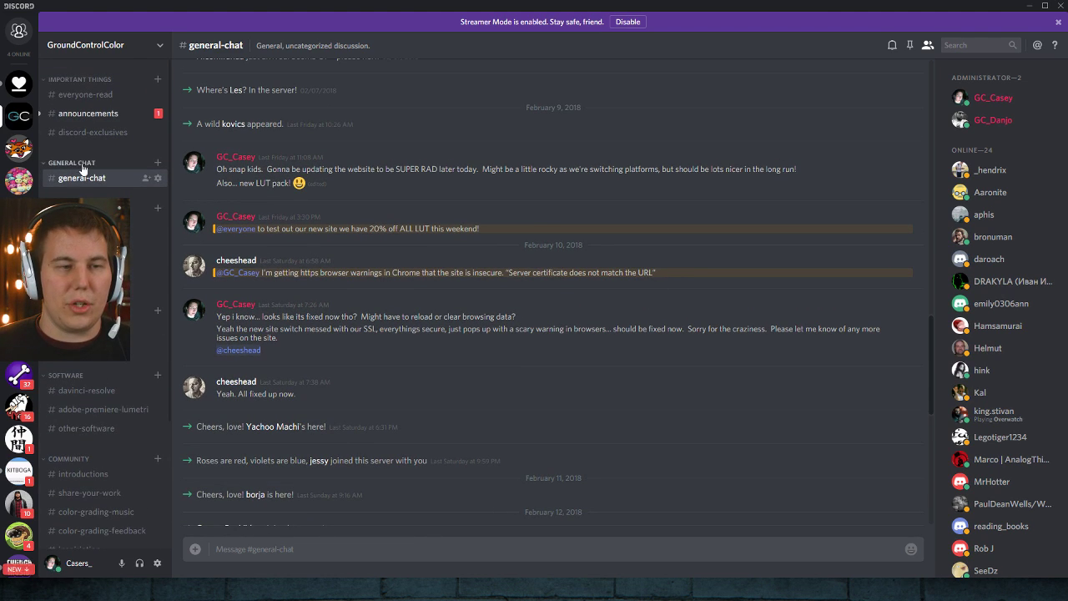
- Read the latest posts in the announcements channel, reopen general-chat and switch back to DaVinci Resolve
left_click(86, 113)
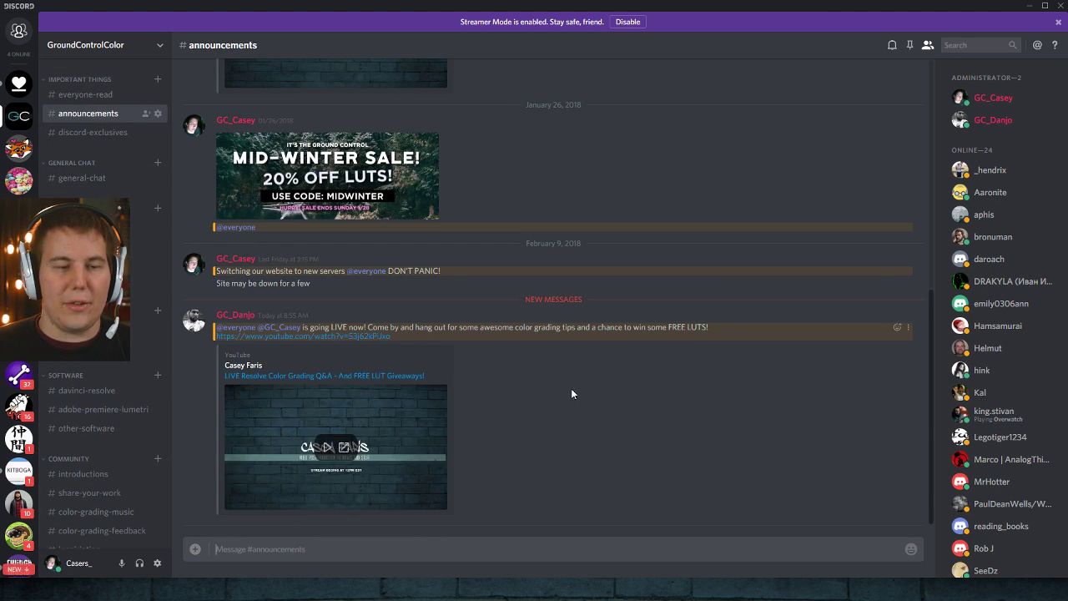
scroll(512, 394, "up", 3)
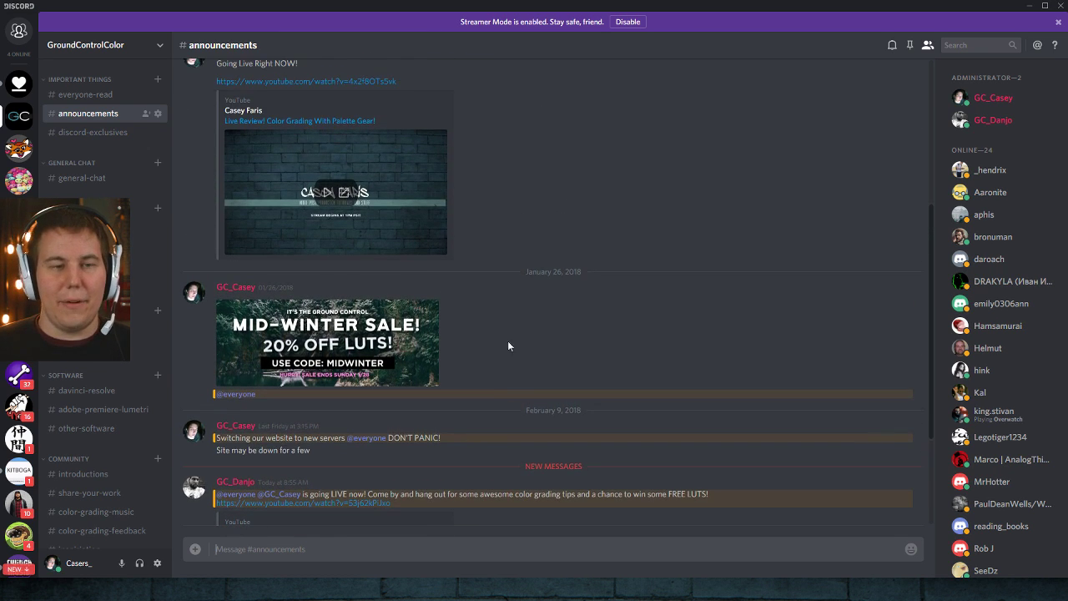
scroll(501, 346, "down", 3)
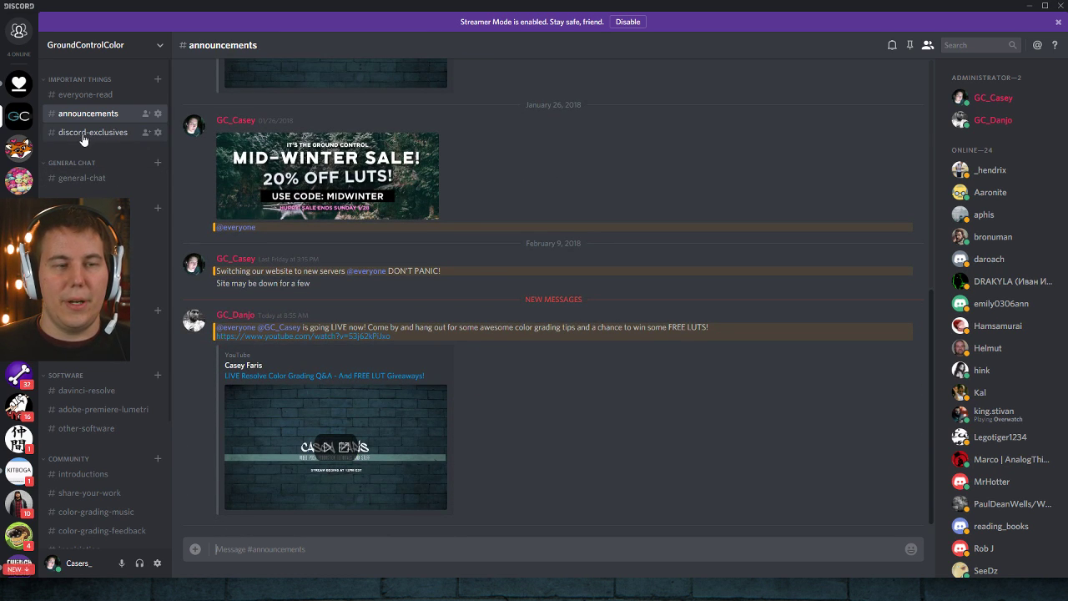
left_click(91, 183)
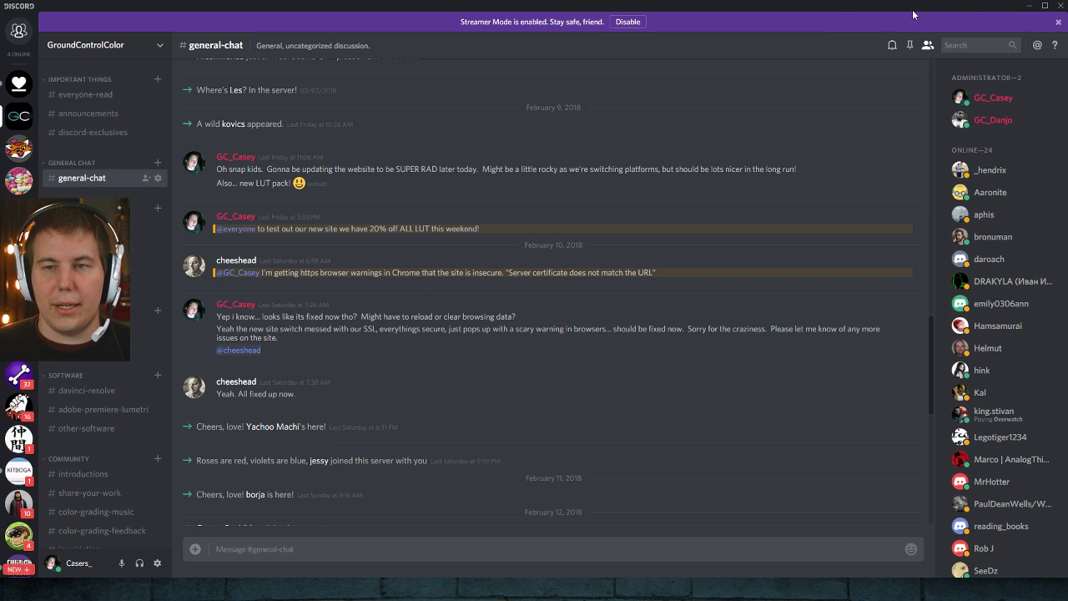
key("alt+Tab")
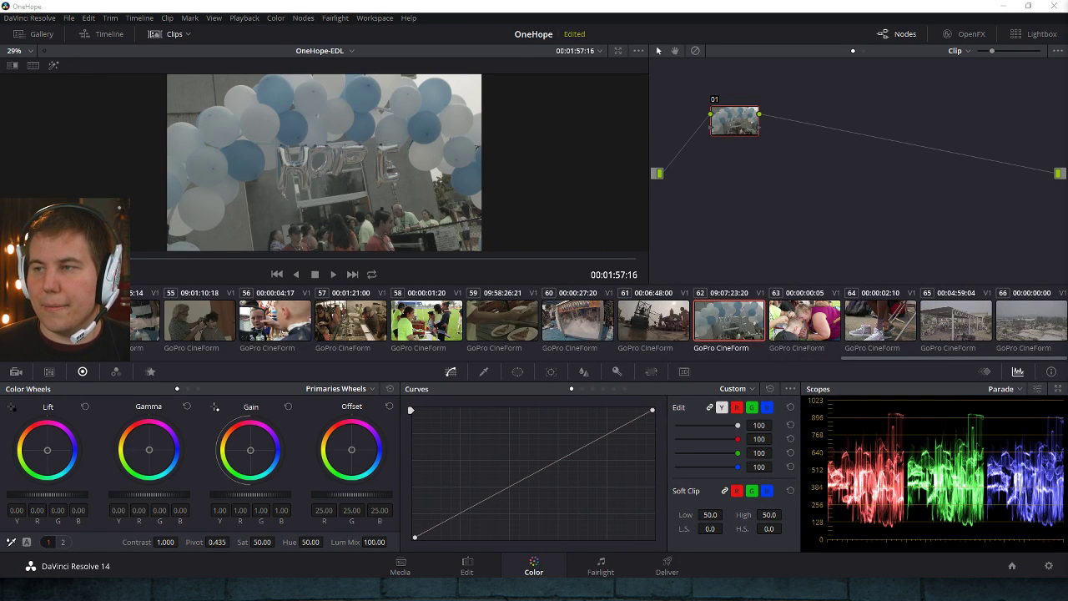
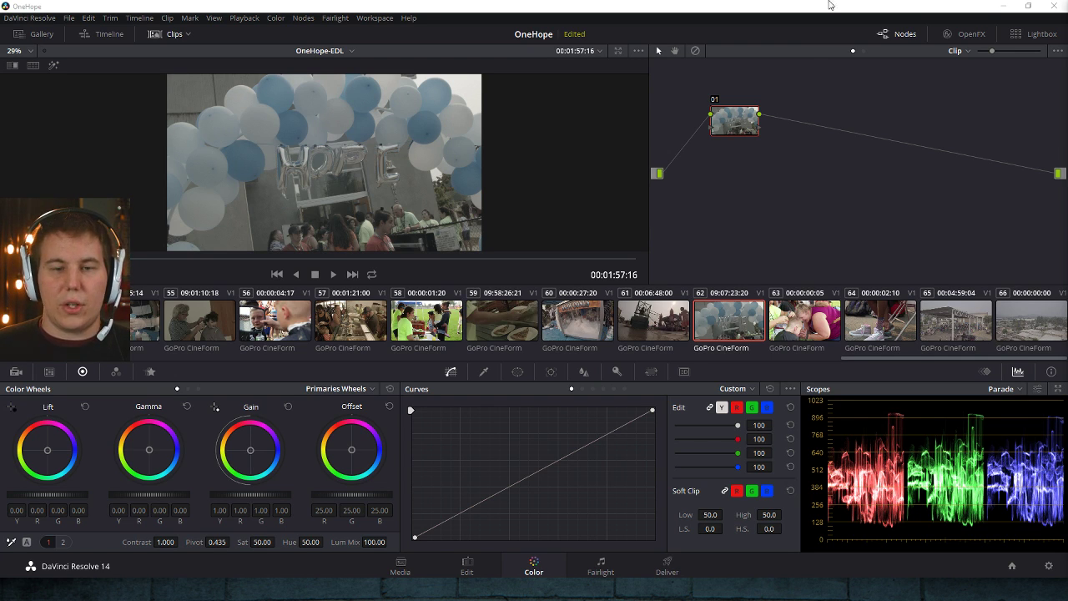
- Grade the balloon clip with lift -0.13, gamma 0.07, gain 1.32 and saturation 96.60
left_click_drag(59, 493, 58, 490)
left_click_drag(252, 495, 256, 498)
left_click_drag(180, 499, 254, 498)
left_click_drag(258, 542, 258, 542)
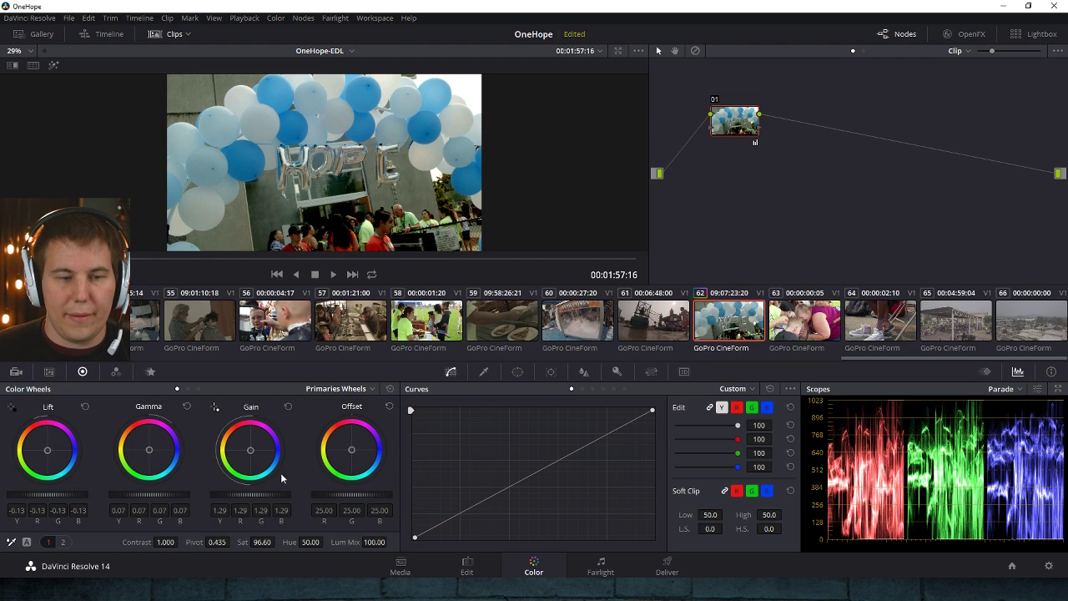
left_click_drag(262, 497, 265, 497)
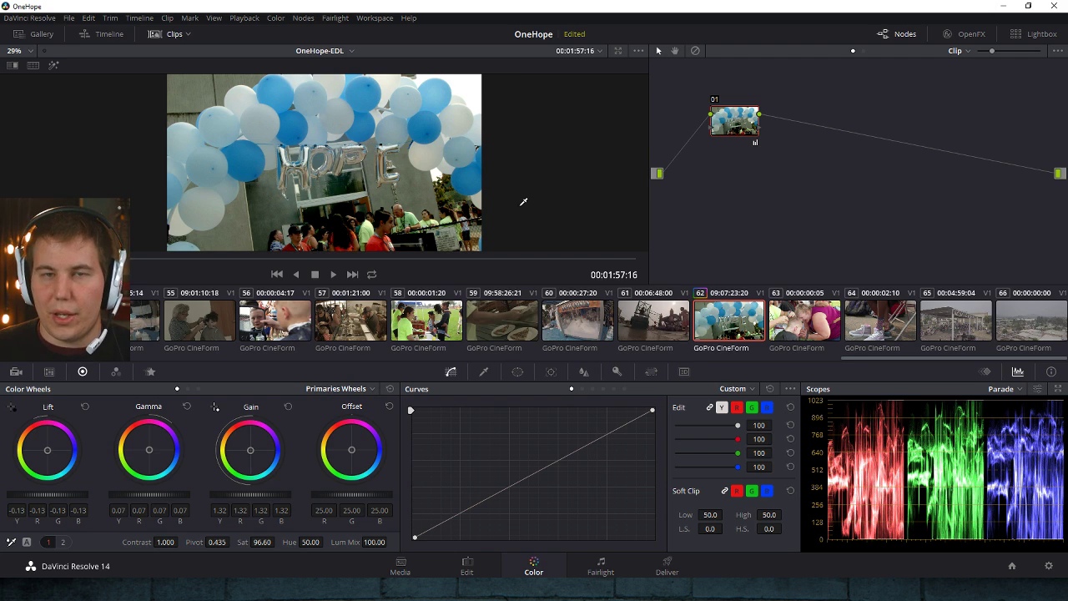
- Reset the balloon clip's primaries, raise its gain to 1.09 and lower its lift to -0.37
left_click(390, 389)
left_click_drag(72, 495, 71, 496)
left_click_drag(272, 493, 272, 491)
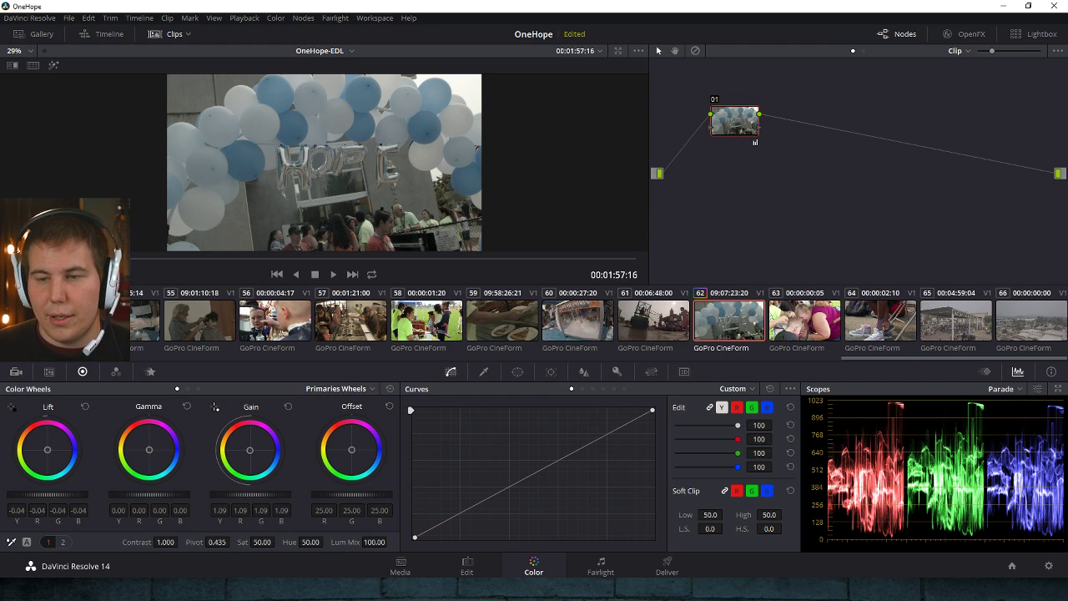
left_click_drag(82, 492, 54, 499)
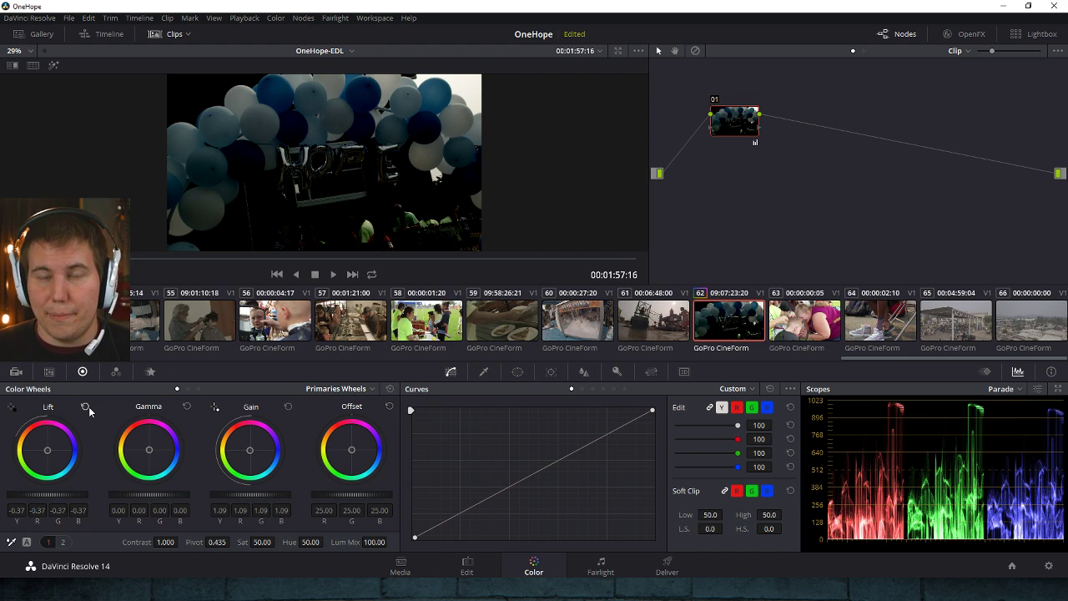
- Reset the primaries, try a lift of -0.32 on the balloon clip and undo it
left_click(391, 389)
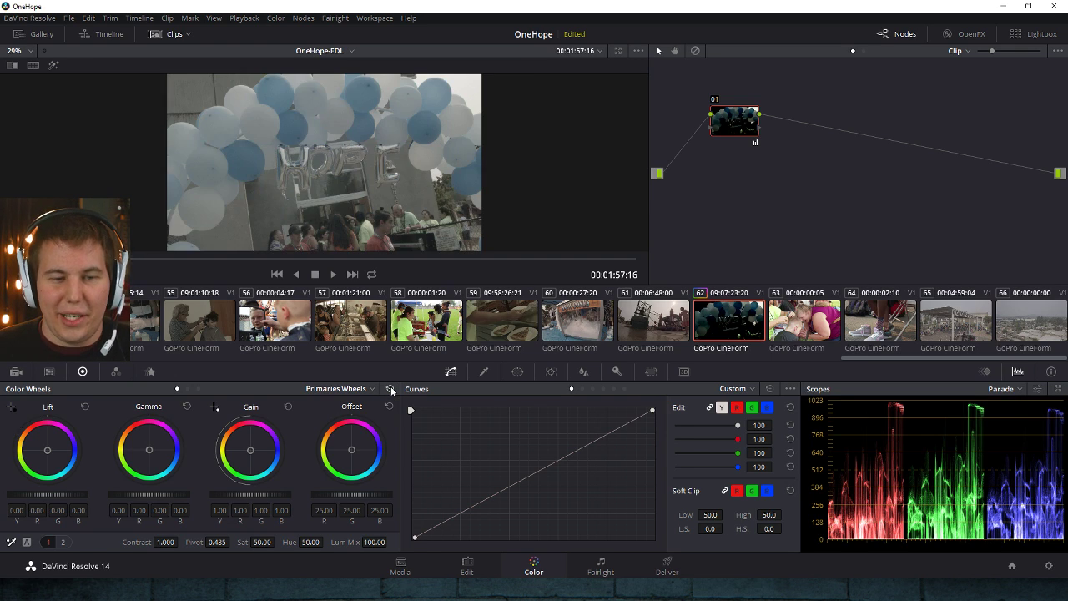
mouse_move(79, 494)
left_mouse_down()
mouse_move(61, 493)
mouse_move(71, 498)
left_mouse_up()
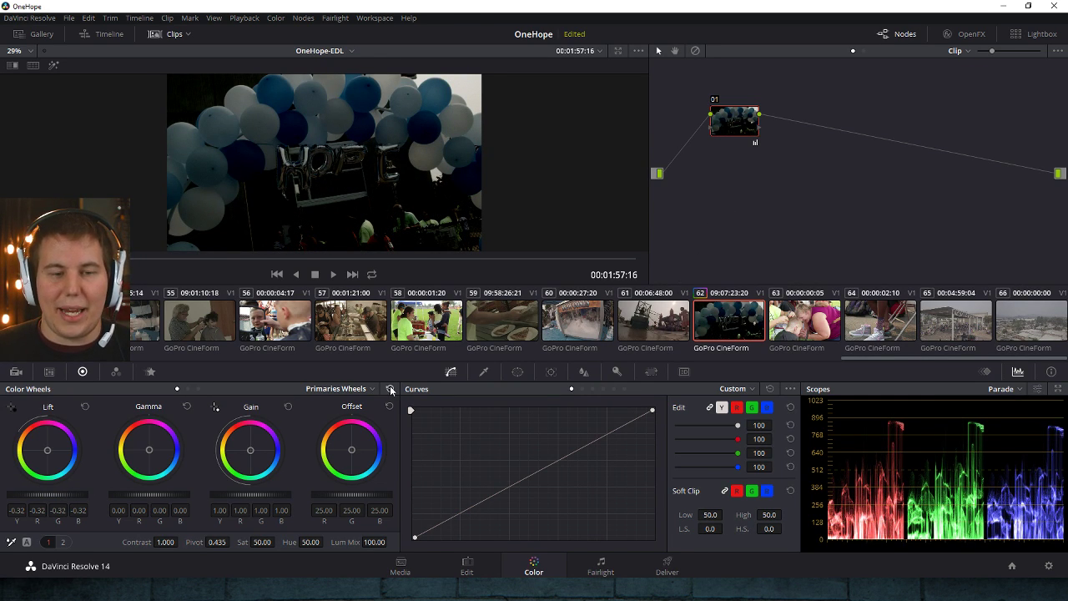
key("ctrl+z")
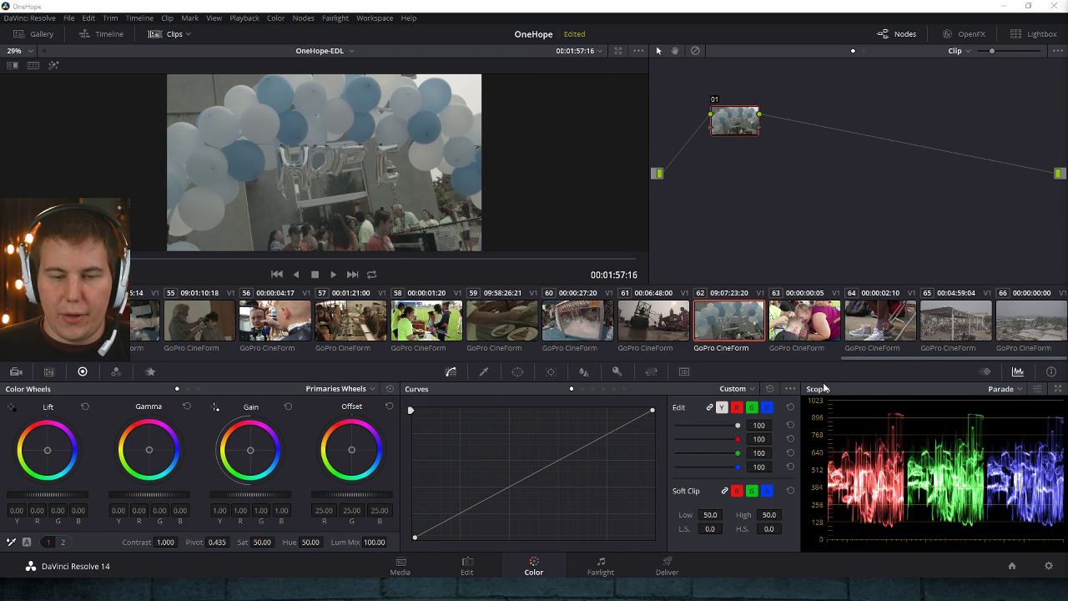
- On the Deliver page, set the custom render's QuickTime codec to GoPro CineForm RGB 16-bit
left_click(667, 565)
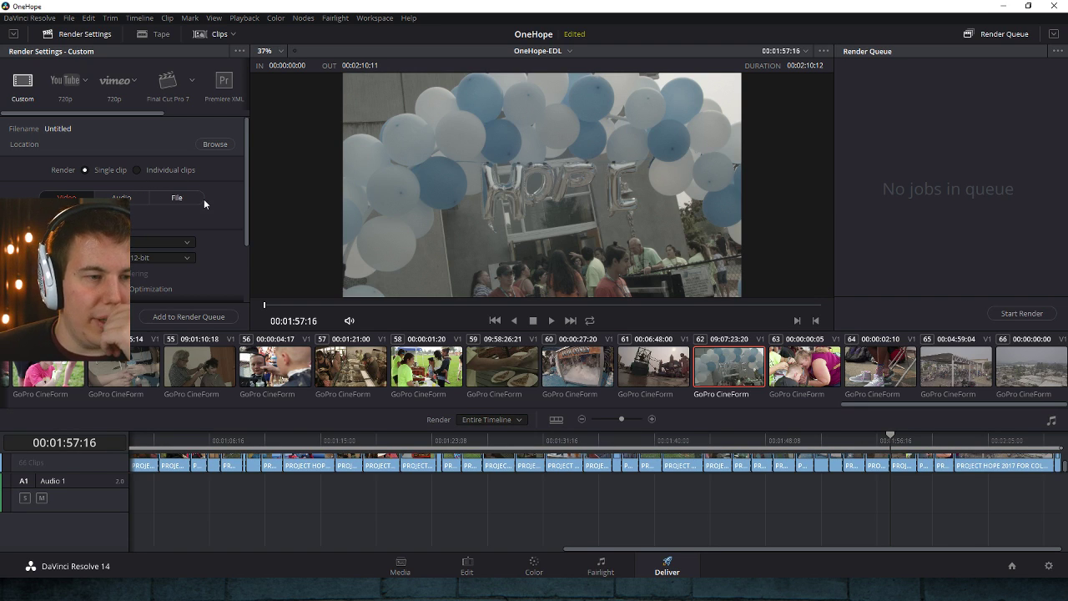
scroll(204, 198, "down", 2)
left_click(151, 191)
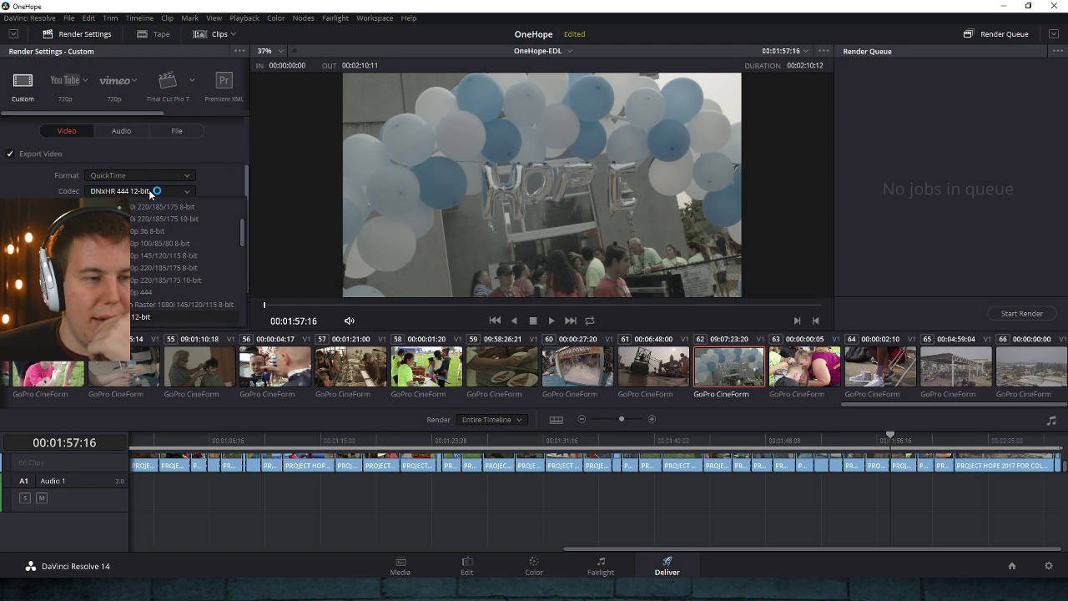
left_click(185, 175)
scroll(200, 205, "down", 1)
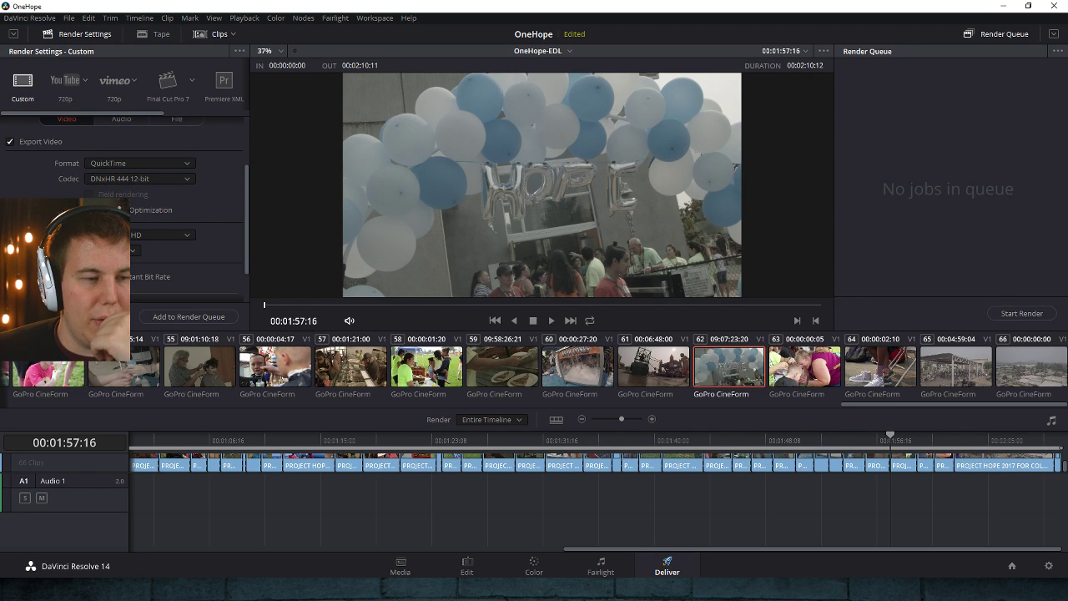
scroll(201, 236, "down", 4)
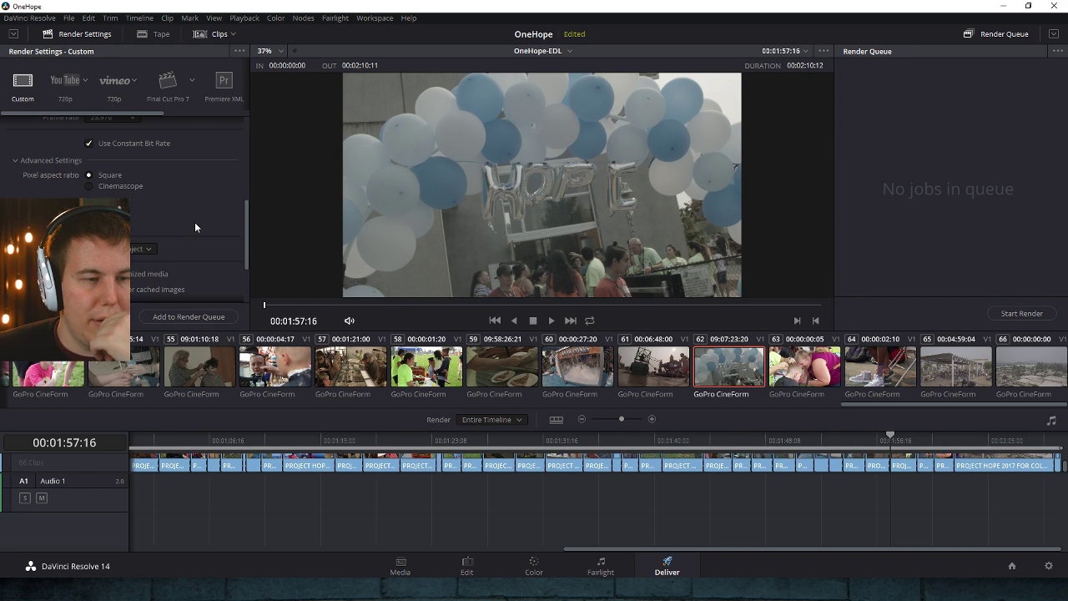
scroll(200, 225, "up", 5)
left_click(149, 224)
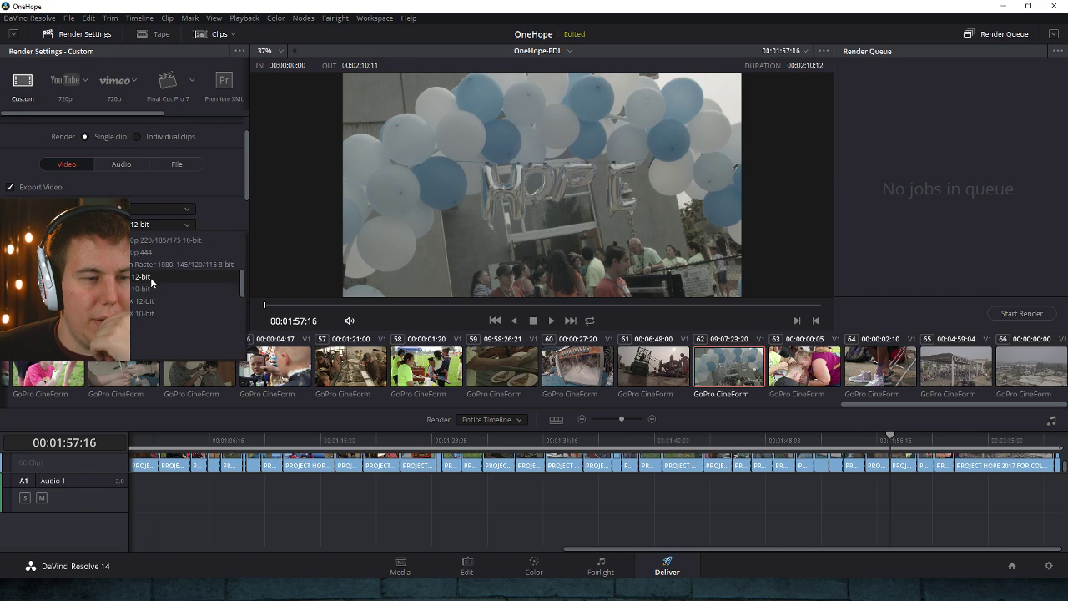
scroll(150, 277, "down", 4)
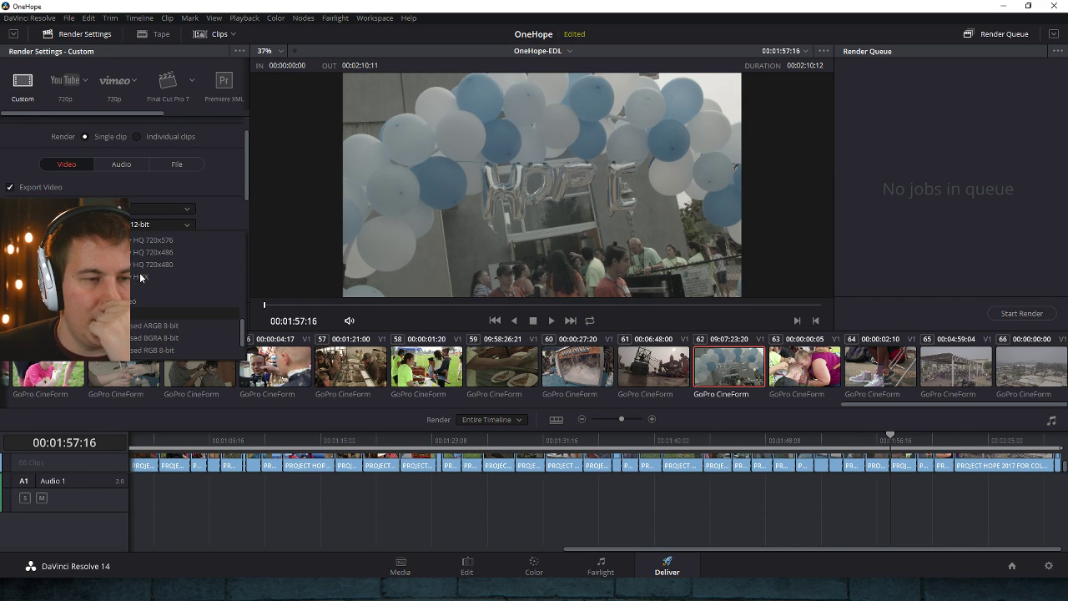
scroll(142, 275, "up", 10)
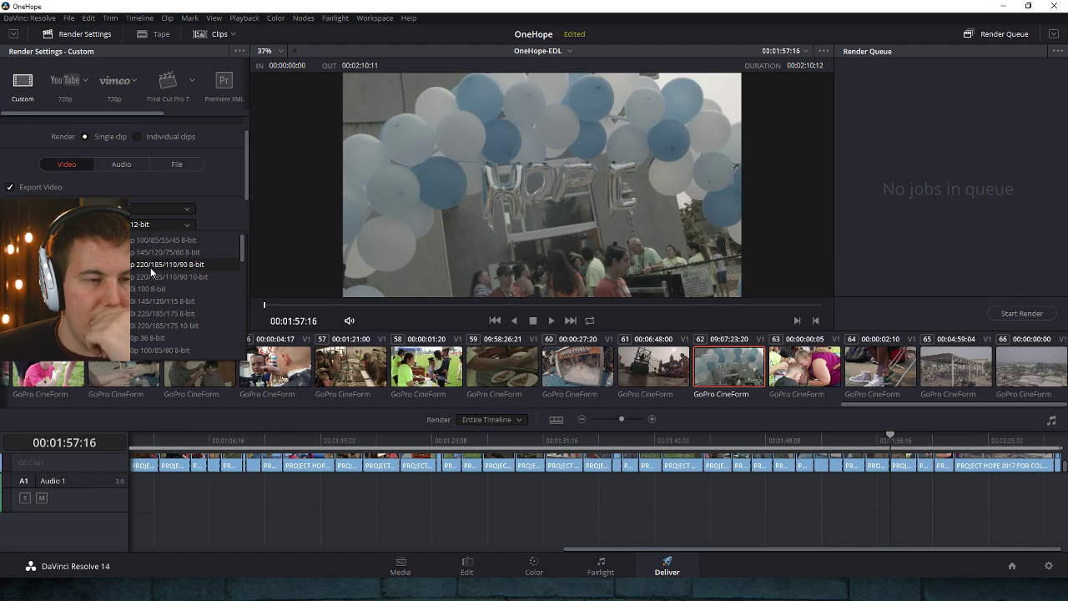
scroll(159, 267, "down", 6)
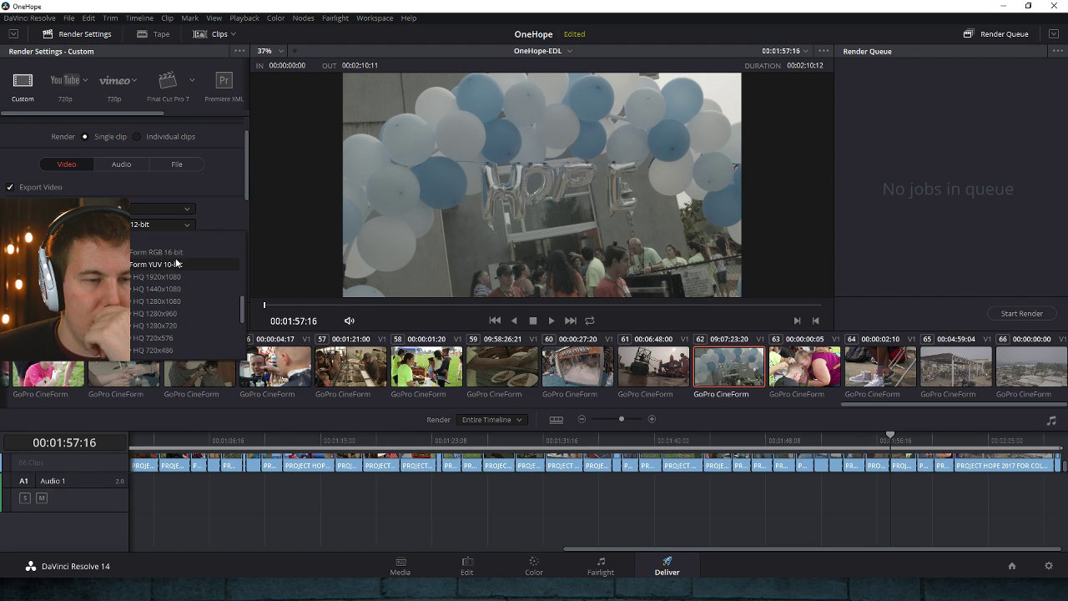
left_click(190, 255)
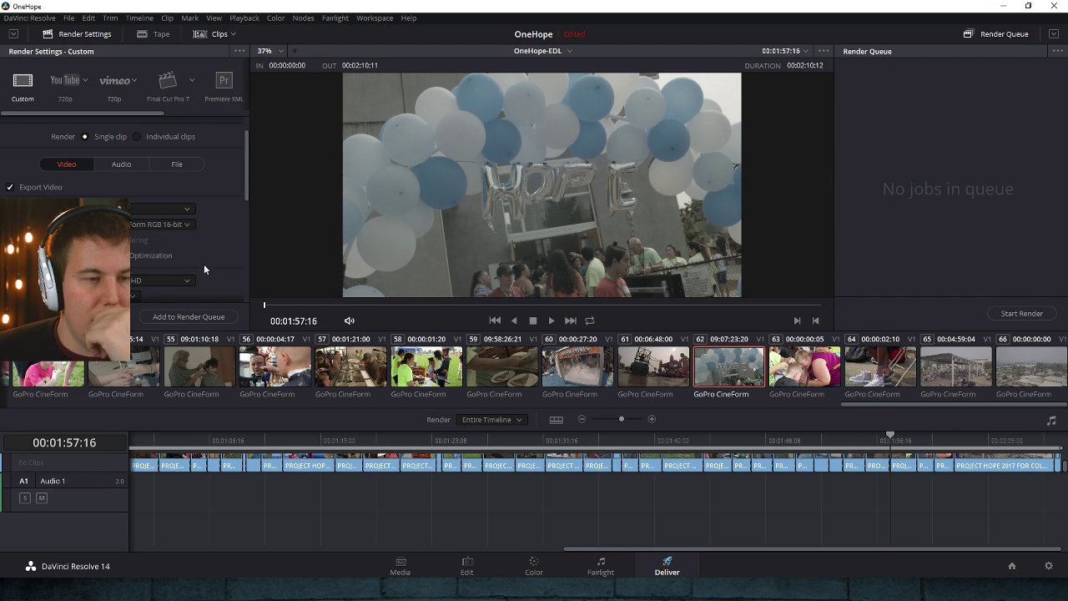
- Review the remaining video render settings, including quality, data levels, data burn-in and cached media options
scroll(216, 236, "down", 2)
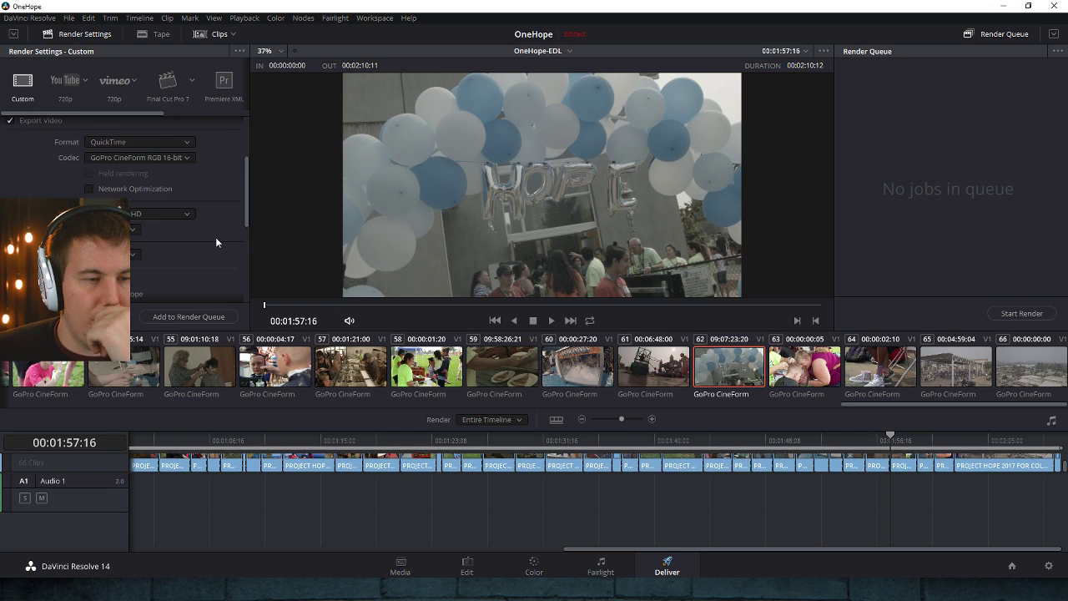
scroll(215, 237, "down", 5)
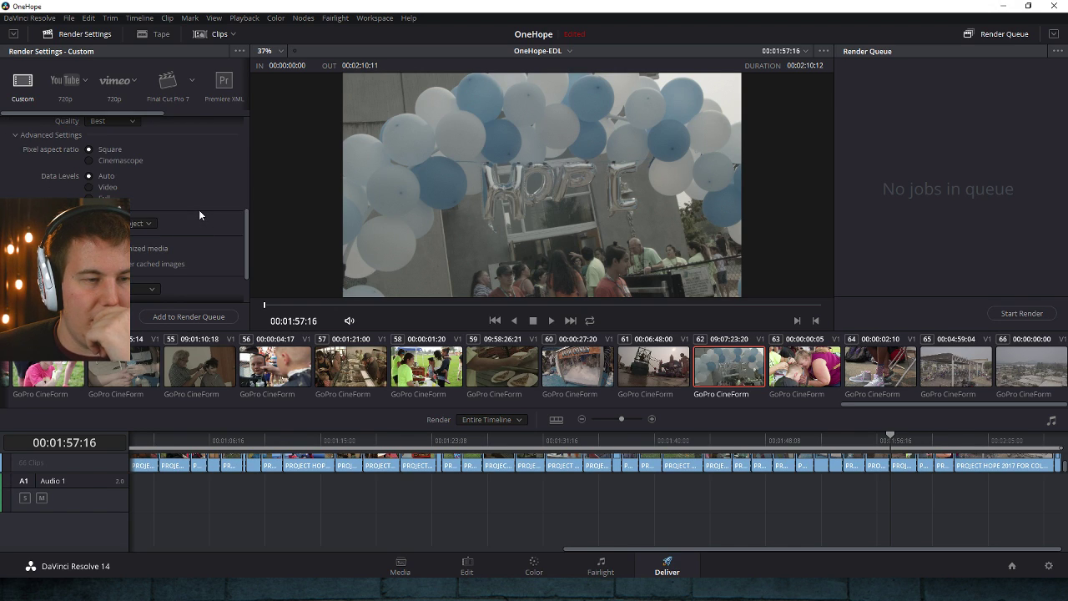
scroll(199, 215, "down", 2)
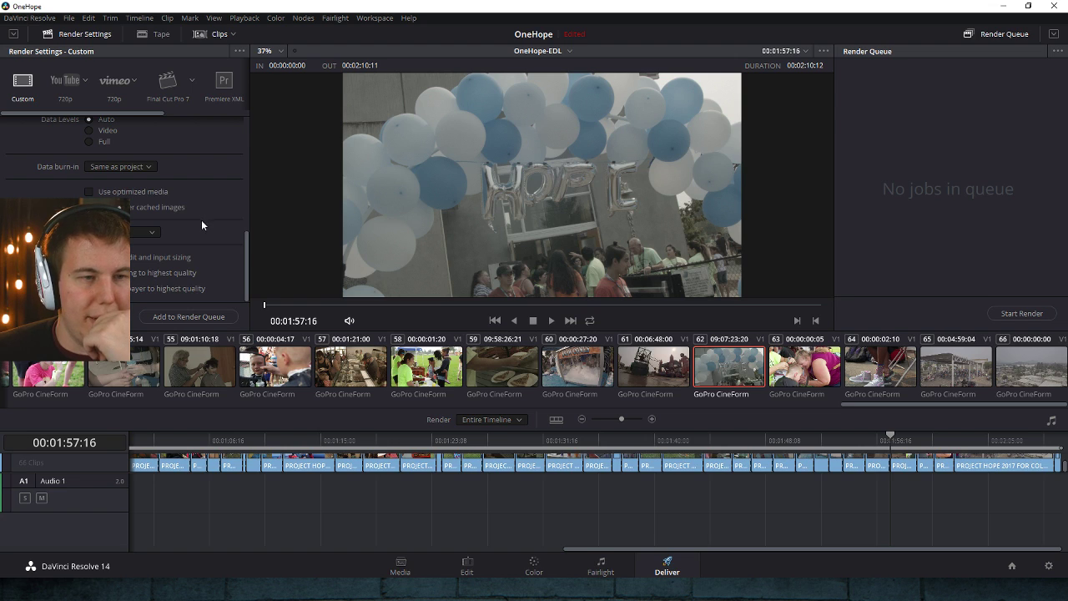
scroll(201, 220, "up", 10)
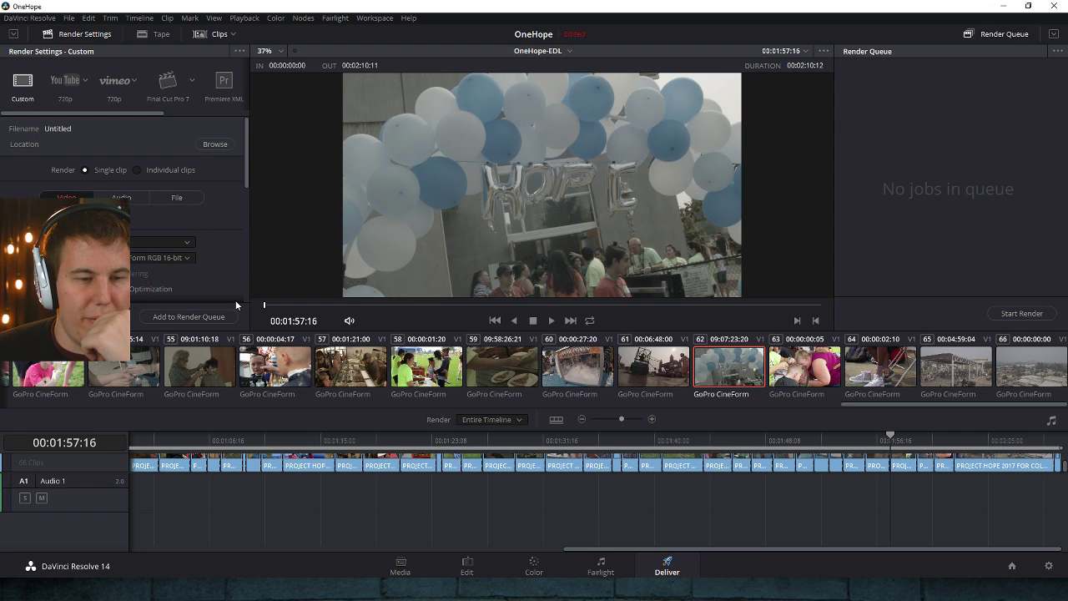
- Return to the Color page and select clip 61, the dunk tank shot
left_click(534, 566)
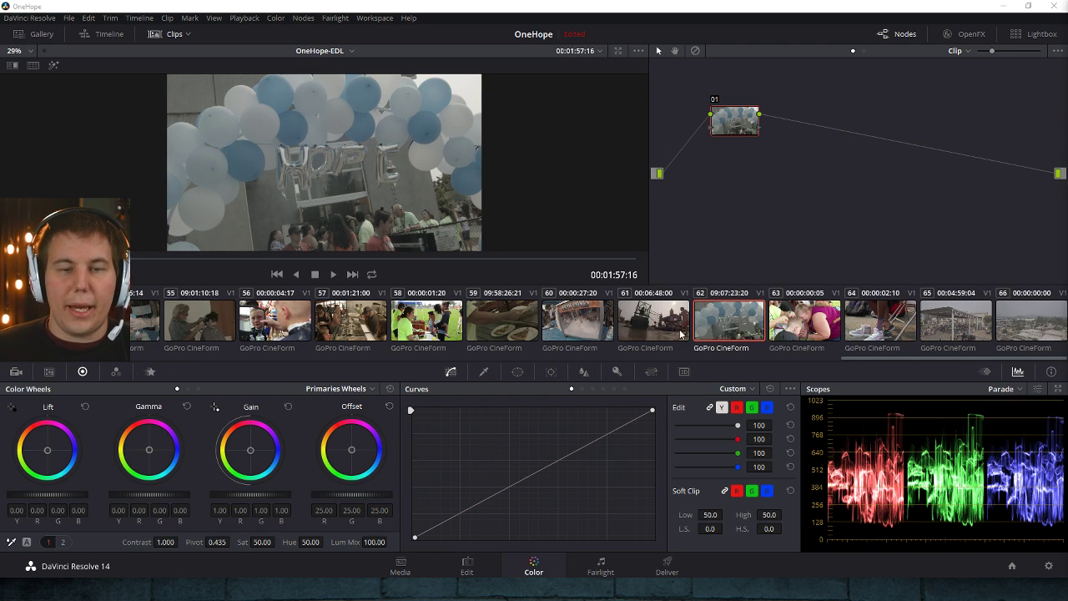
left_click(654, 327)
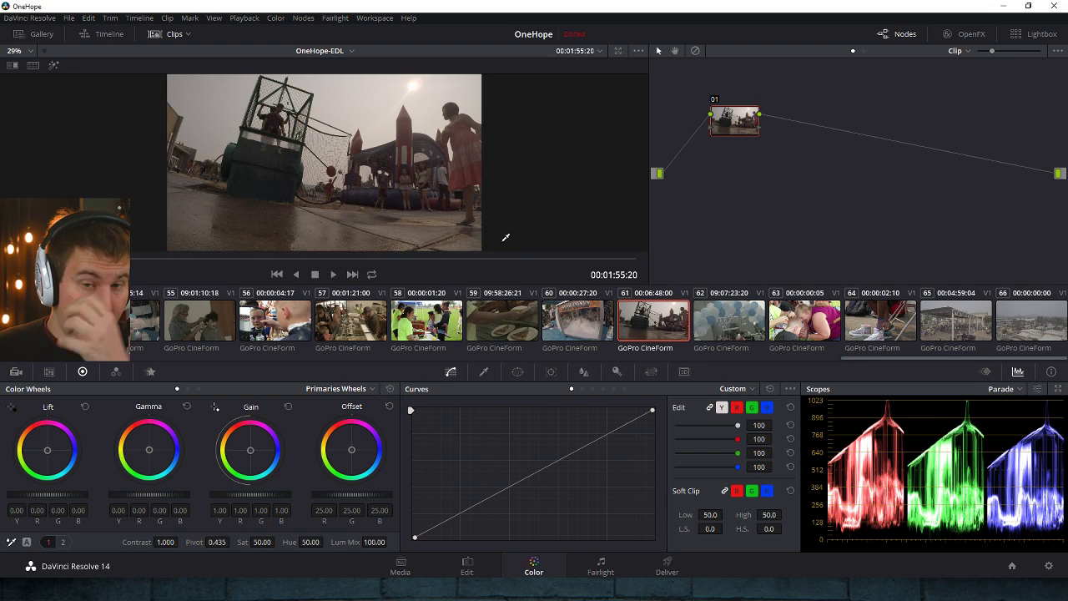
- Undo the point added to clip 61's custom curve and shift node 01 slightly within the node graph
left_click(534, 236)
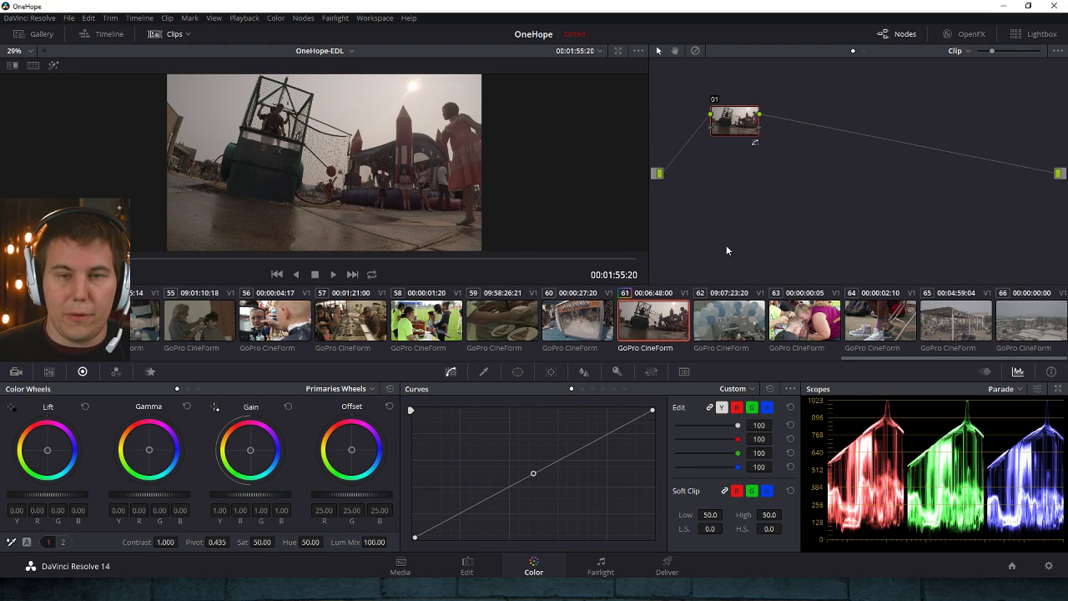
key("ctrl+z")
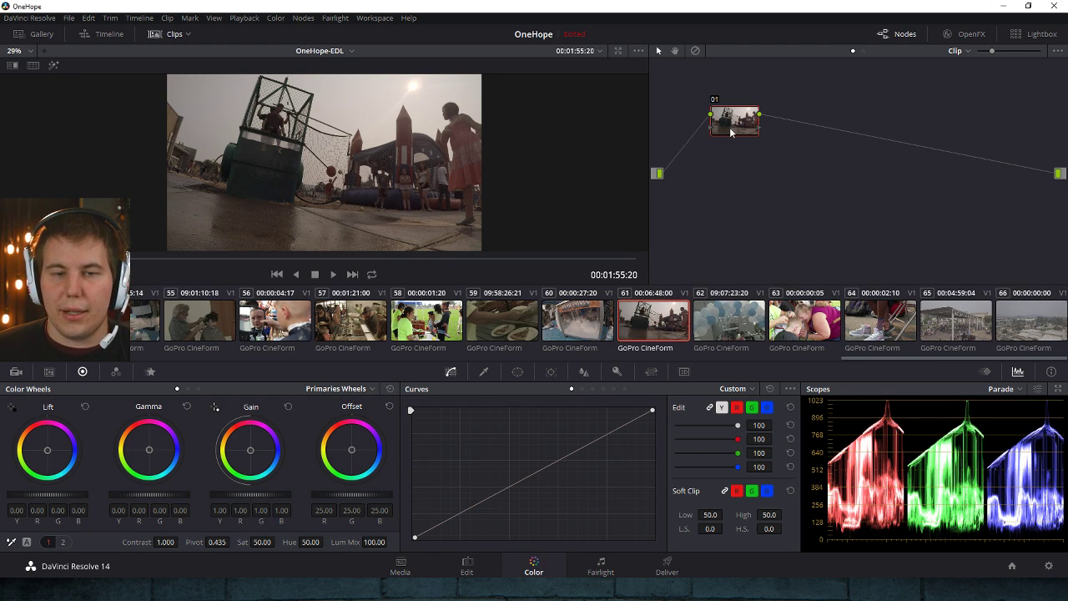
left_click_drag(731, 131, 762, 142)
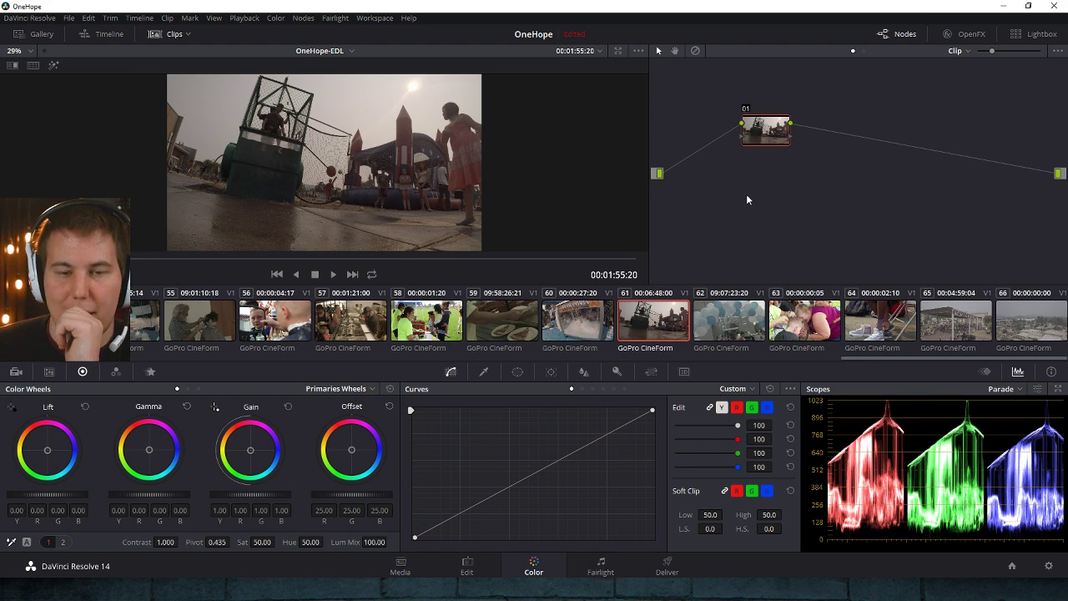
- Examine node 01's 3D LUT options, the grading commands and the node types available for the node graph
right_click(774, 144)
mouse_move(837, 259)
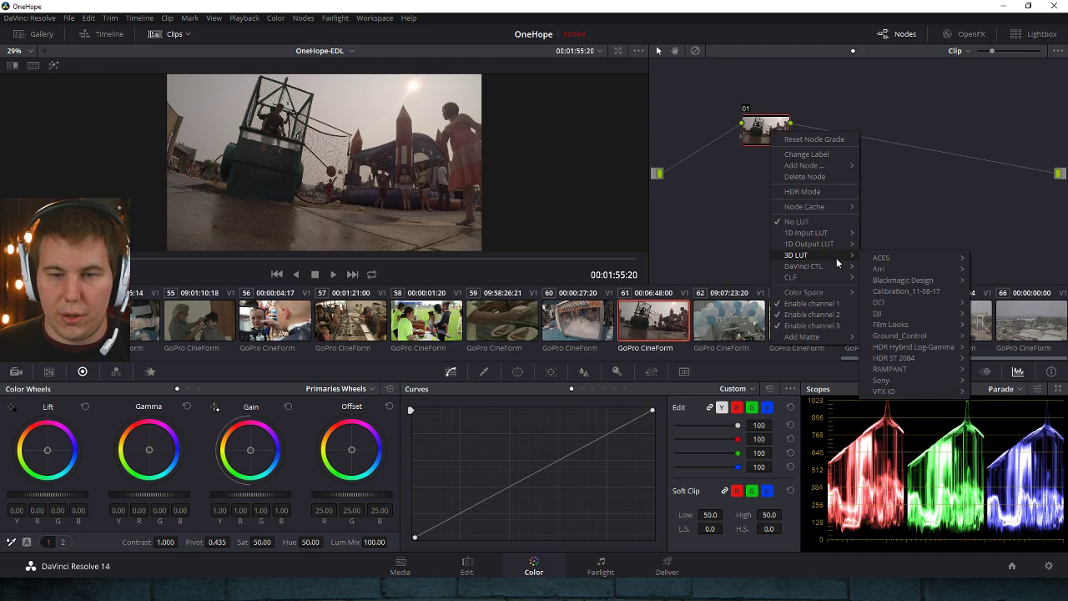
left_click(753, 235)
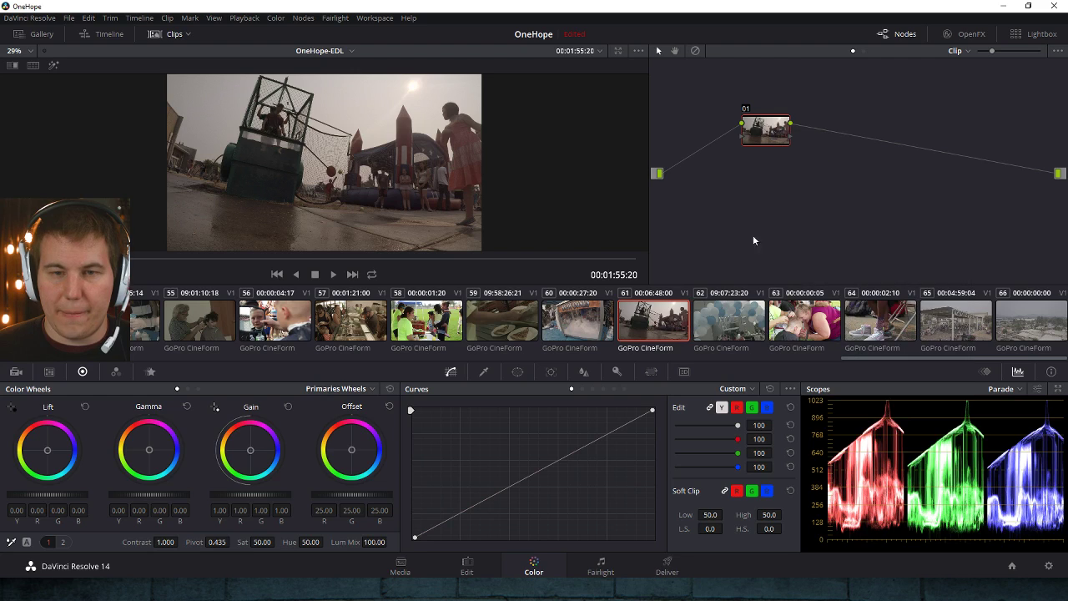
left_click(275, 18)
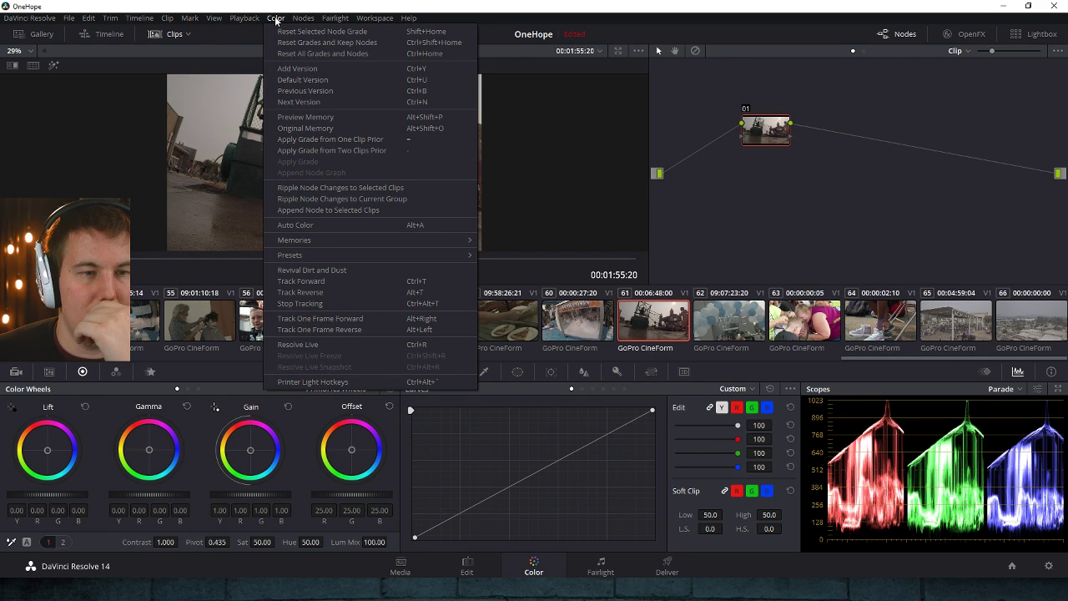
left_click(276, 17)
right_click(763, 126)
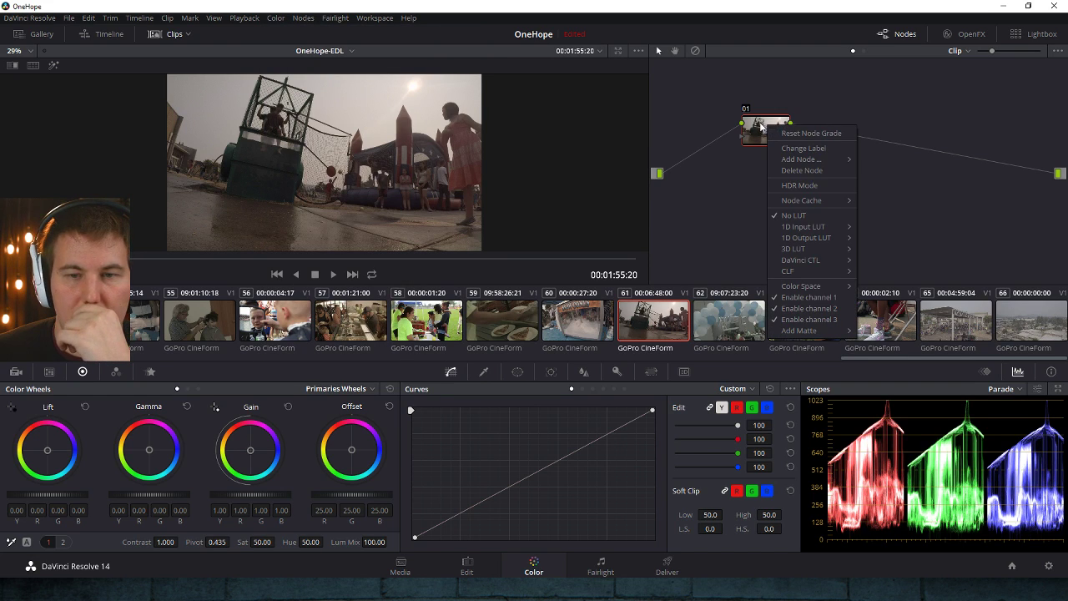
left_click(740, 135)
right_click(731, 185)
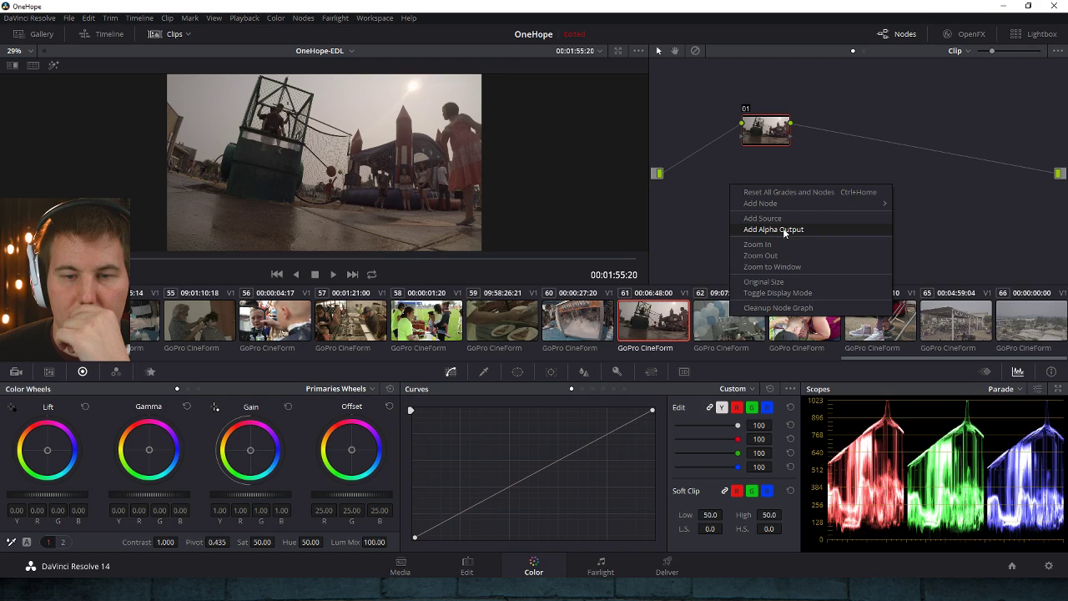
mouse_move(793, 205)
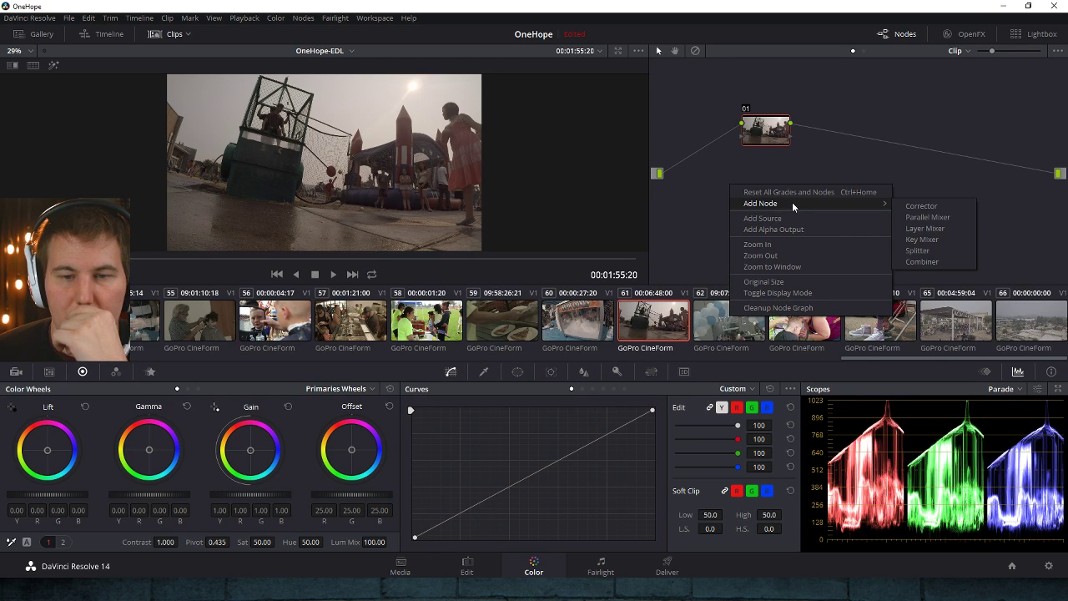
left_click(769, 166)
- Look through the view, color, node and workspace commands, plus node 01's Add Node and Node Cache options
left_click(214, 18)
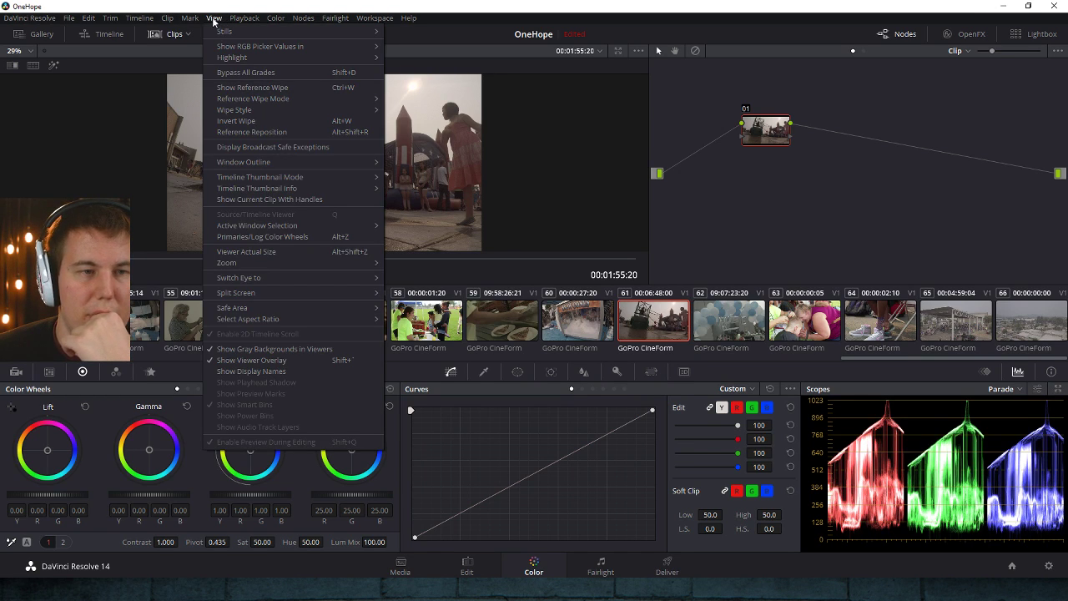
mouse_move(271, 19)
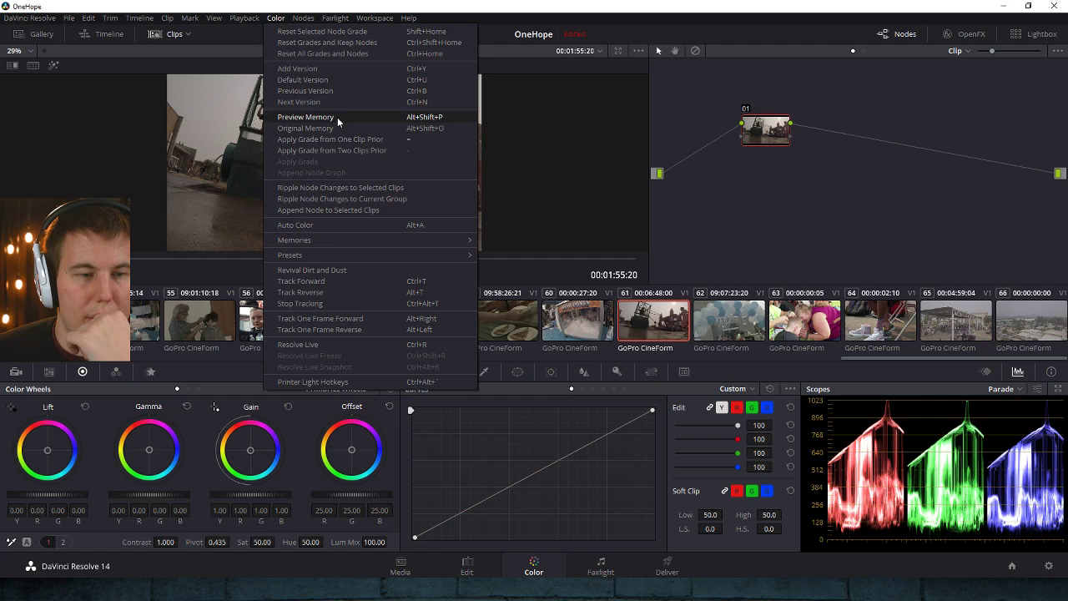
mouse_move(305, 20)
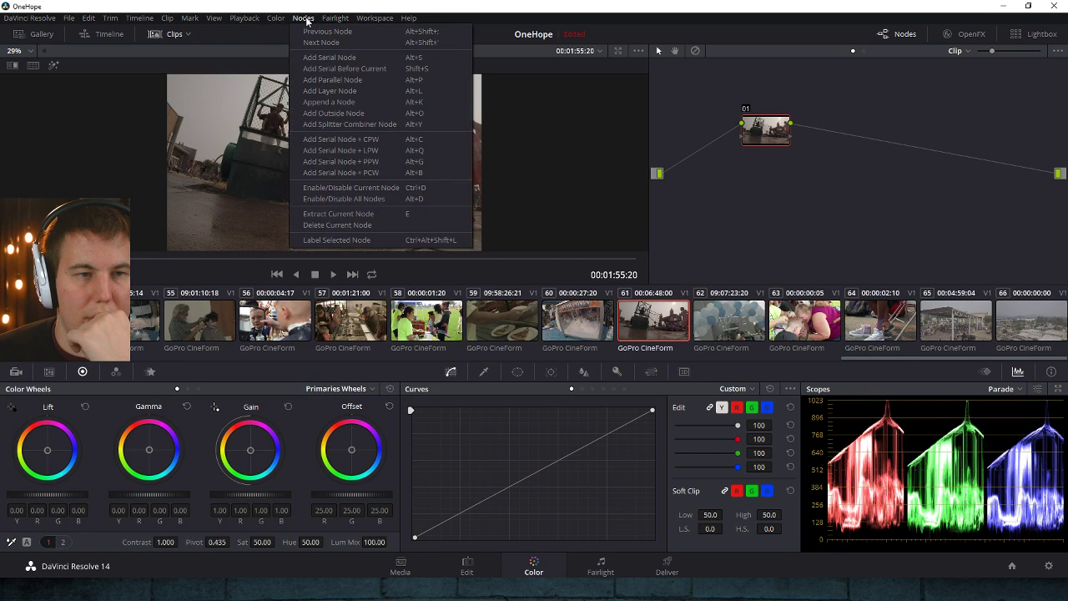
mouse_move(364, 20)
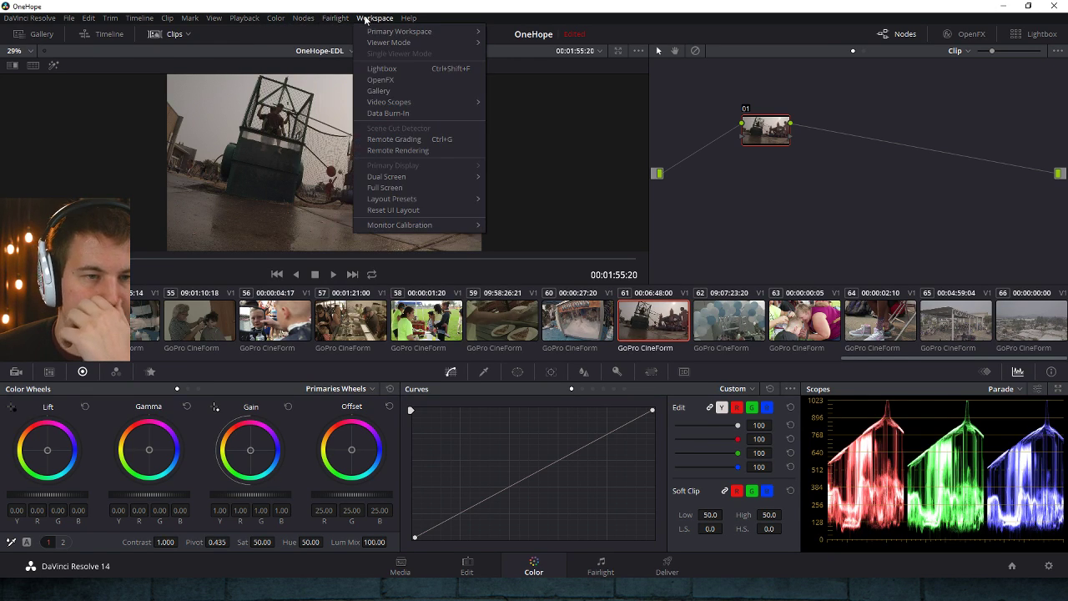
left_click(364, 18)
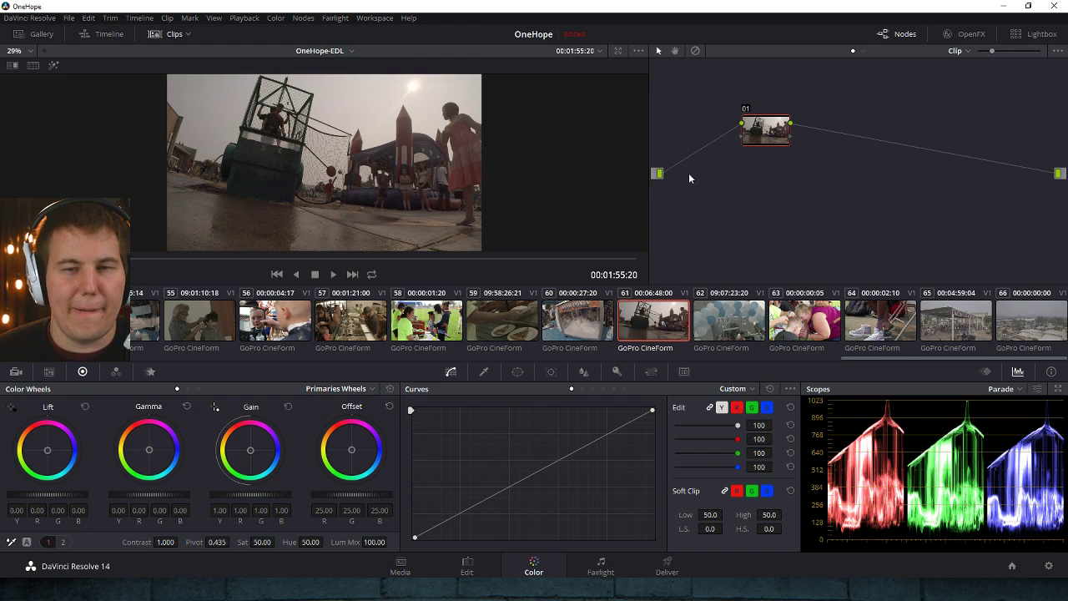
right_click(763, 134)
mouse_move(782, 172)
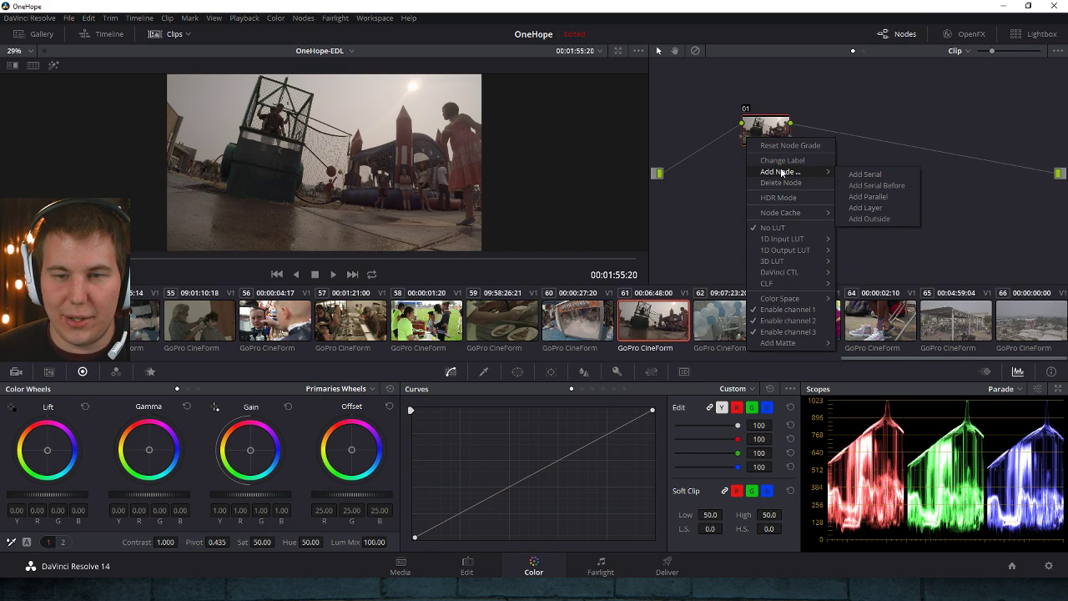
mouse_move(792, 217)
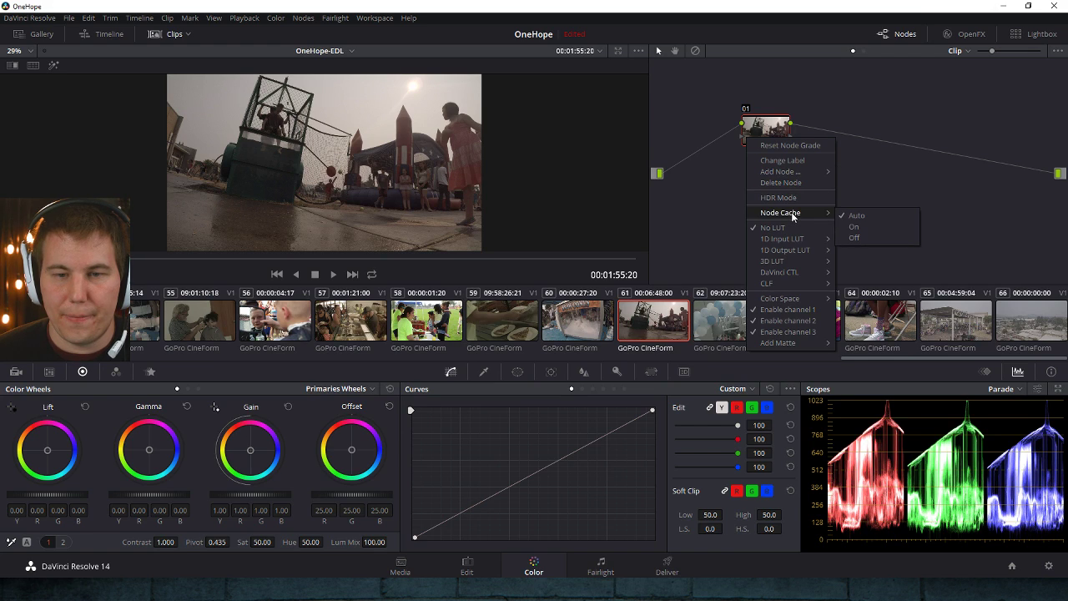
left_click(729, 203)
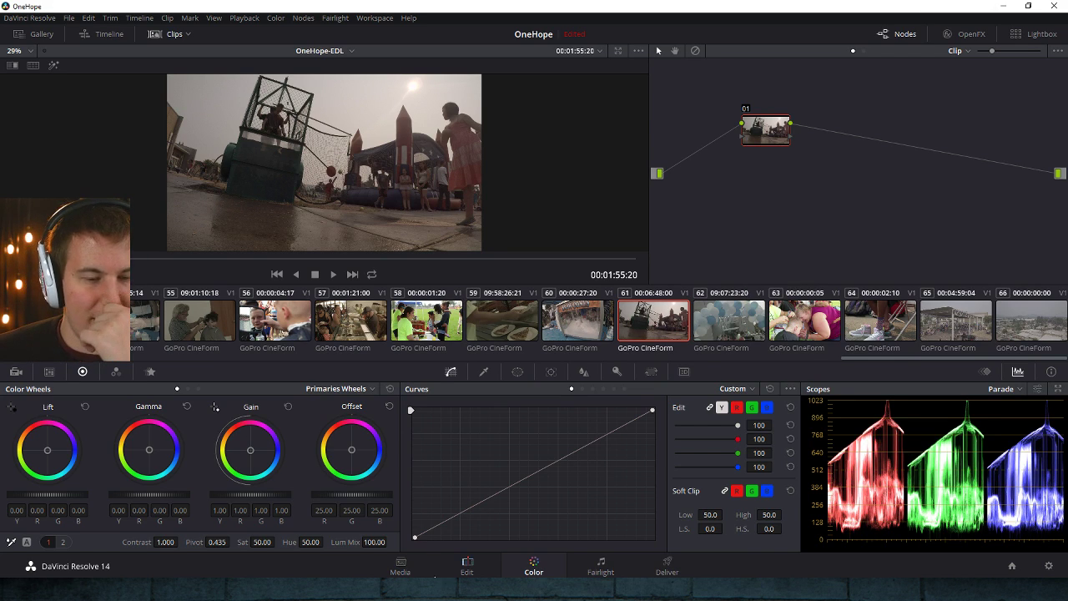
- Check the media pool's options on the Media page and return to the Color page
left_click(424, 569)
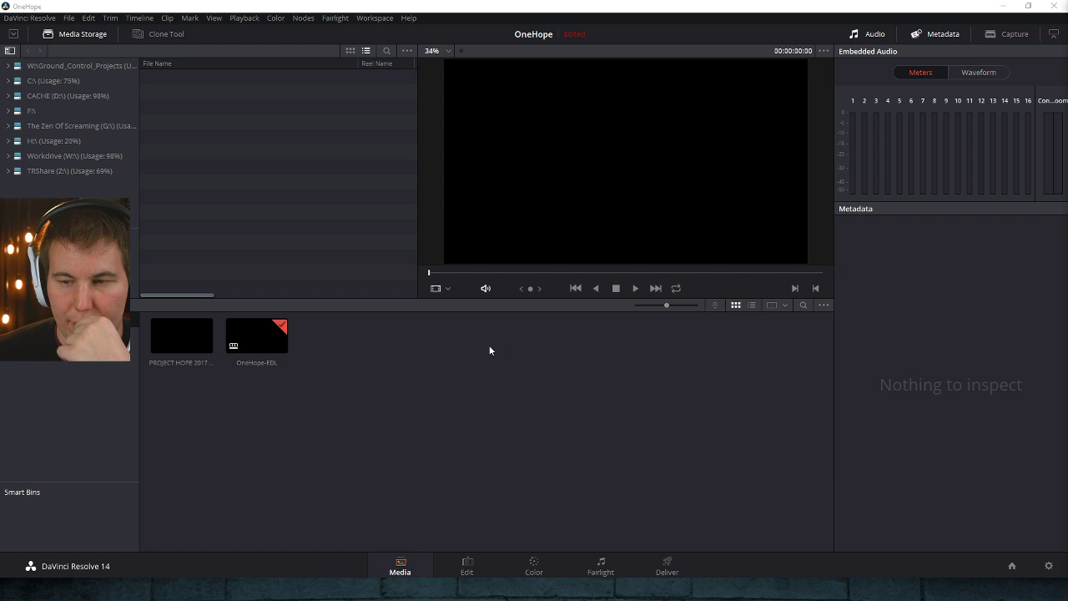
right_click(363, 370)
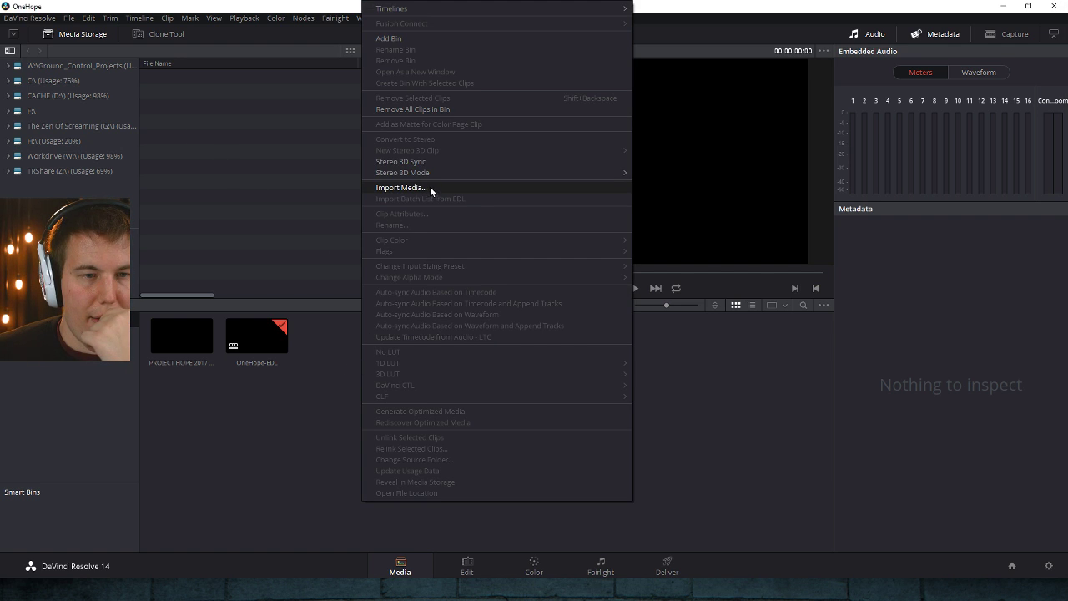
left_click(309, 443)
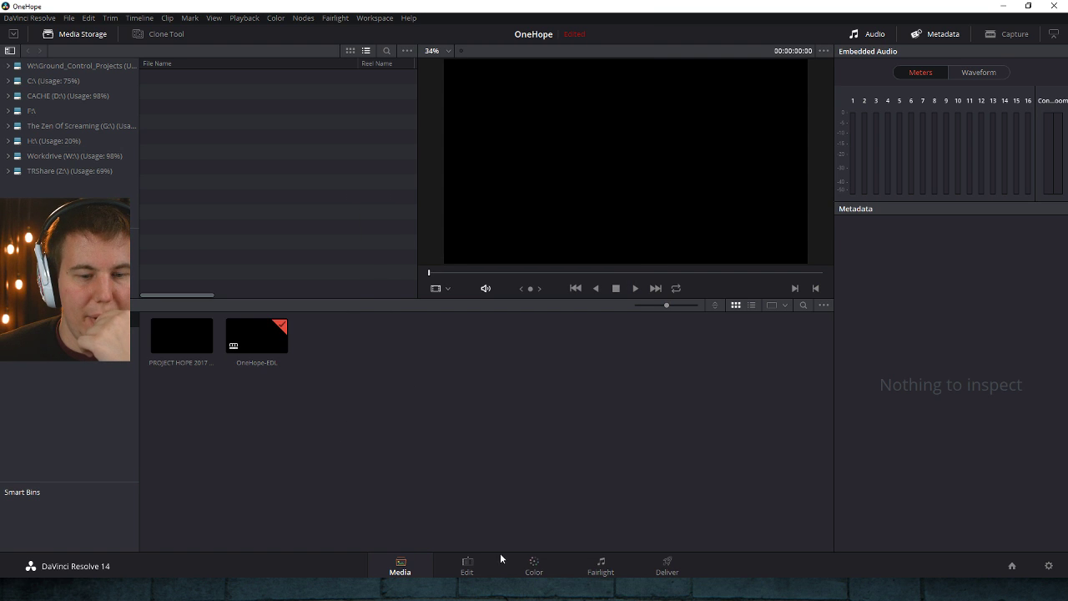
left_click(467, 566)
left_click(533, 566)
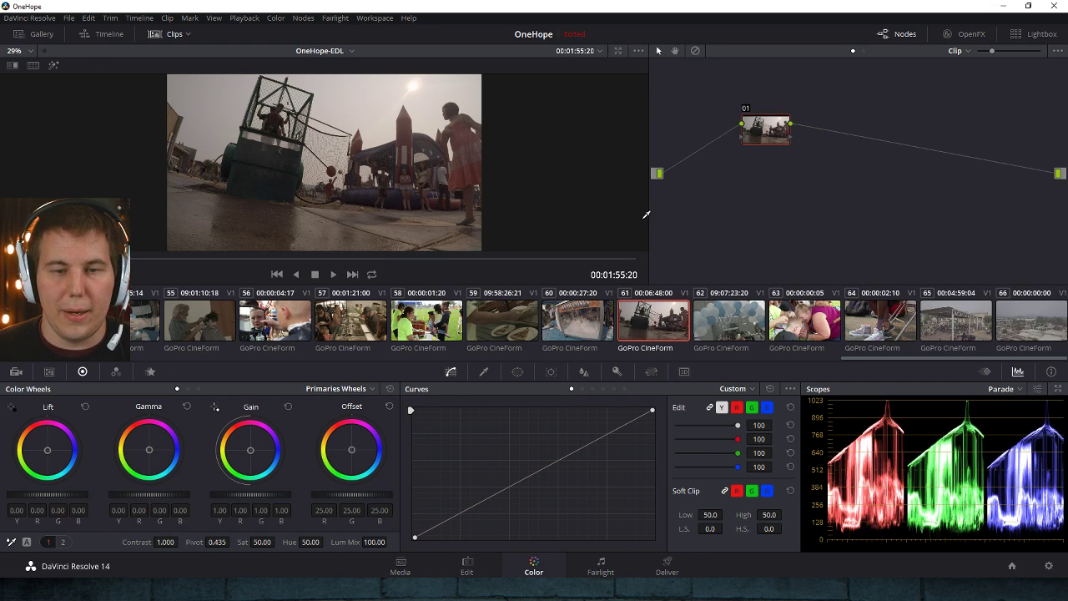
mouse_move(646, 219)
left_mouse_down()
mouse_move(627, 229)
mouse_move(643, 235)
left_mouse_up()
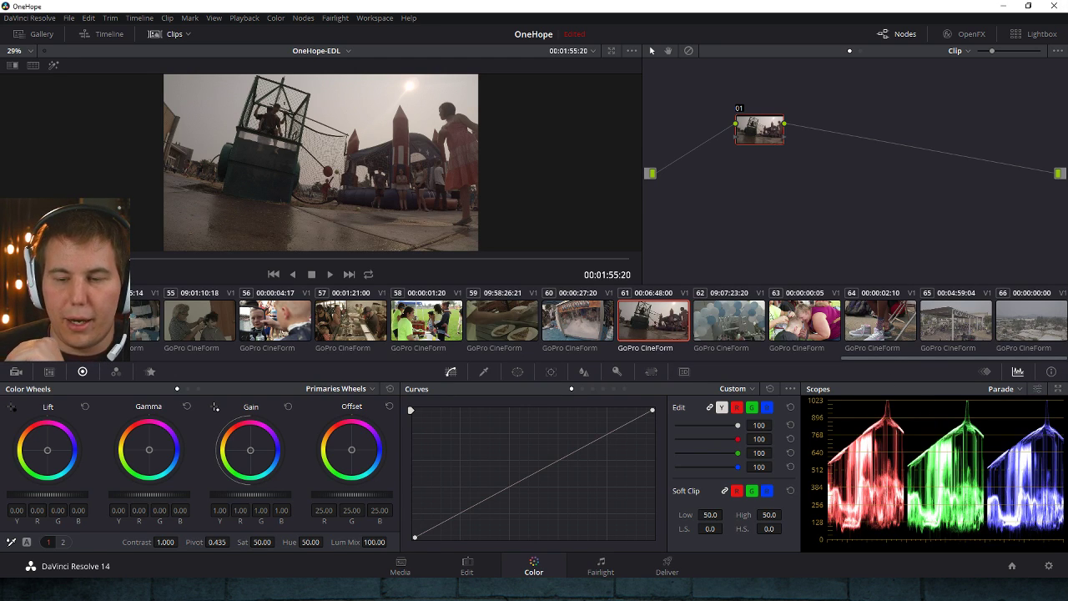
- In the user preferences for editing, set the standard generator duration to 3 seconds and save
left_click(1049, 566)
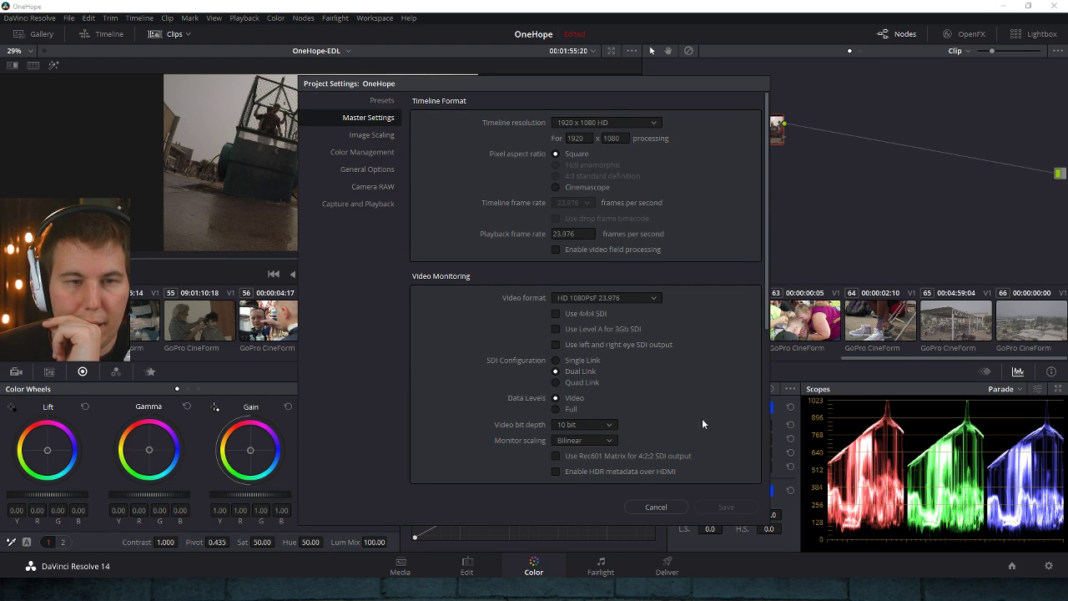
left_click(665, 506)
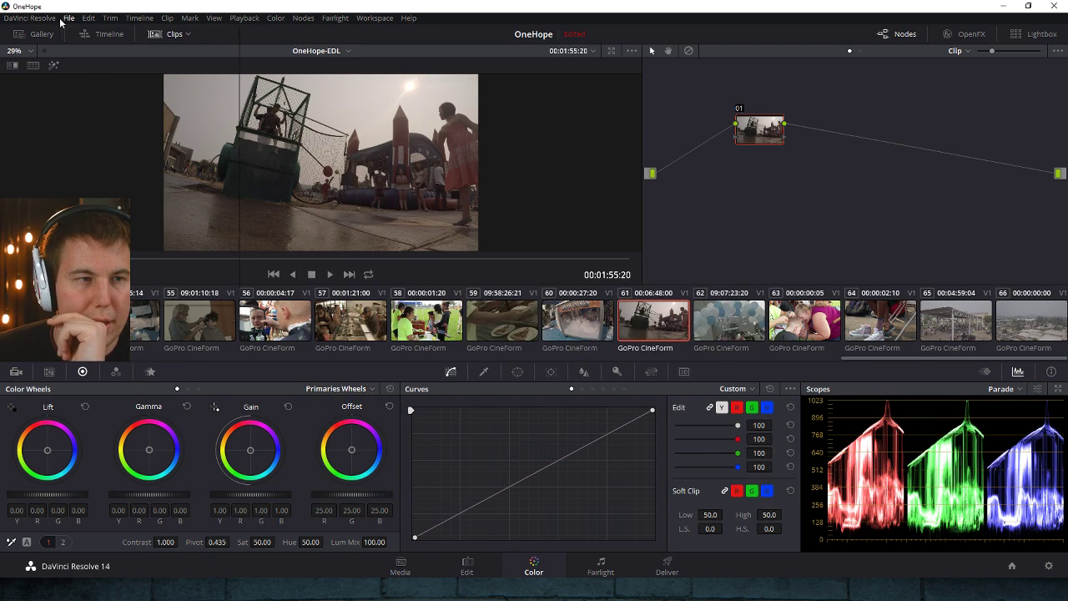
left_click(69, 18)
left_click(46, 49)
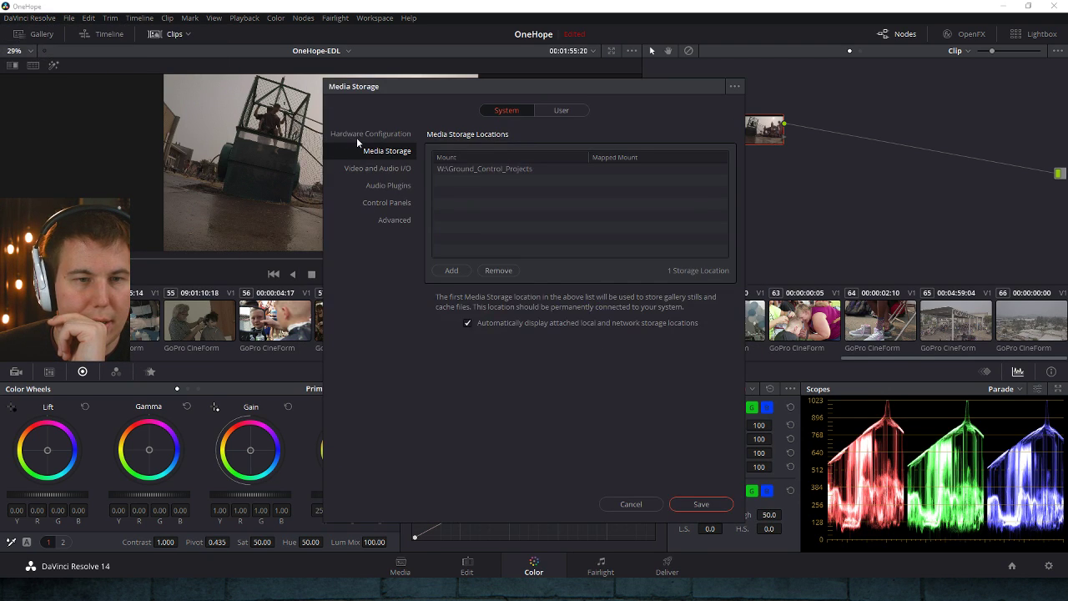
left_click(548, 108)
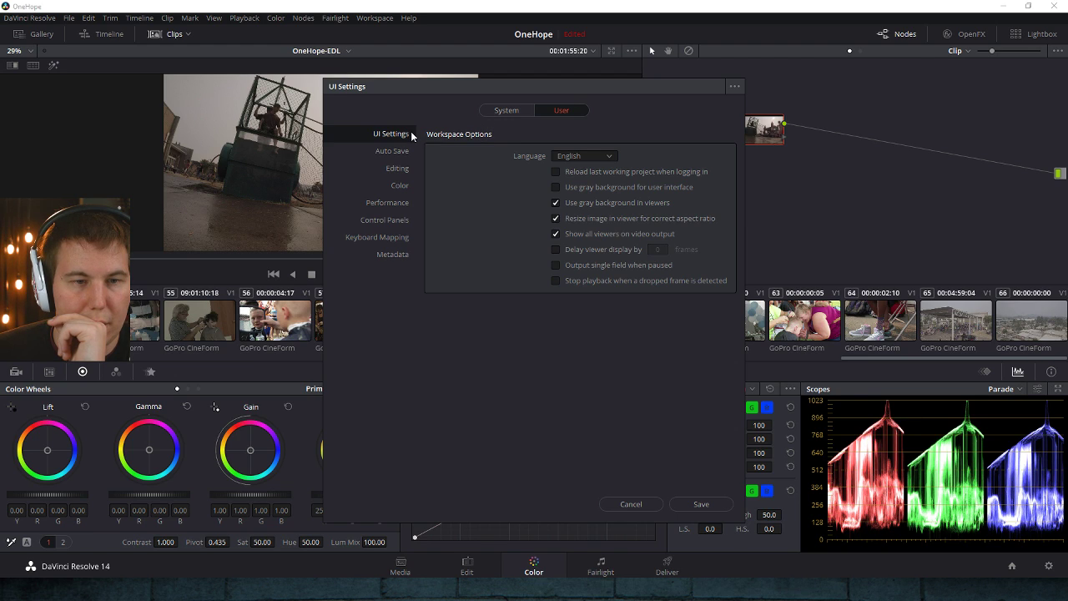
left_click(399, 170)
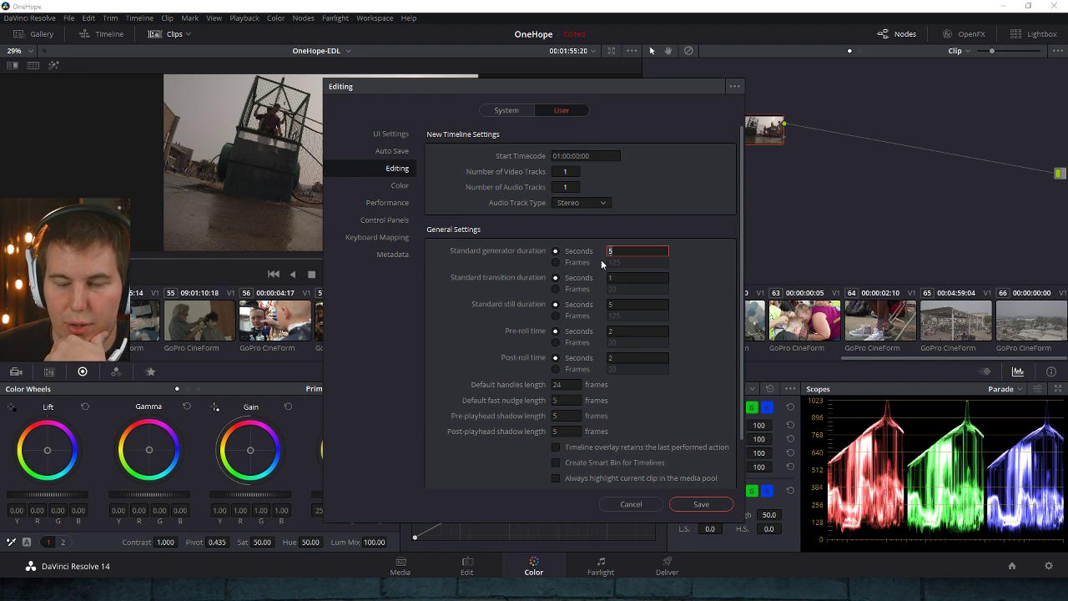
left_click(701, 504)
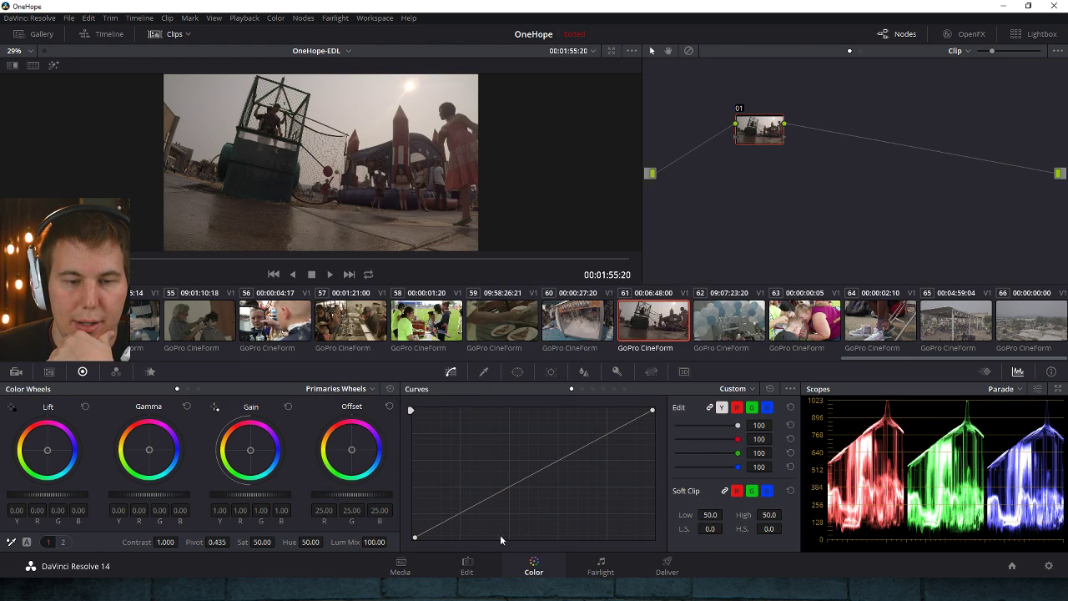
- On the Edit page, add a Text title at the start of the OneHope-EDL timeline on Video 2
left_click(467, 565)
left_click_drag(131, 408, 501, 386)
left_click(501, 335)
- Check the new title's duration on Video 2 by moving the playhead to the end of the clip
left_click(924, 313)
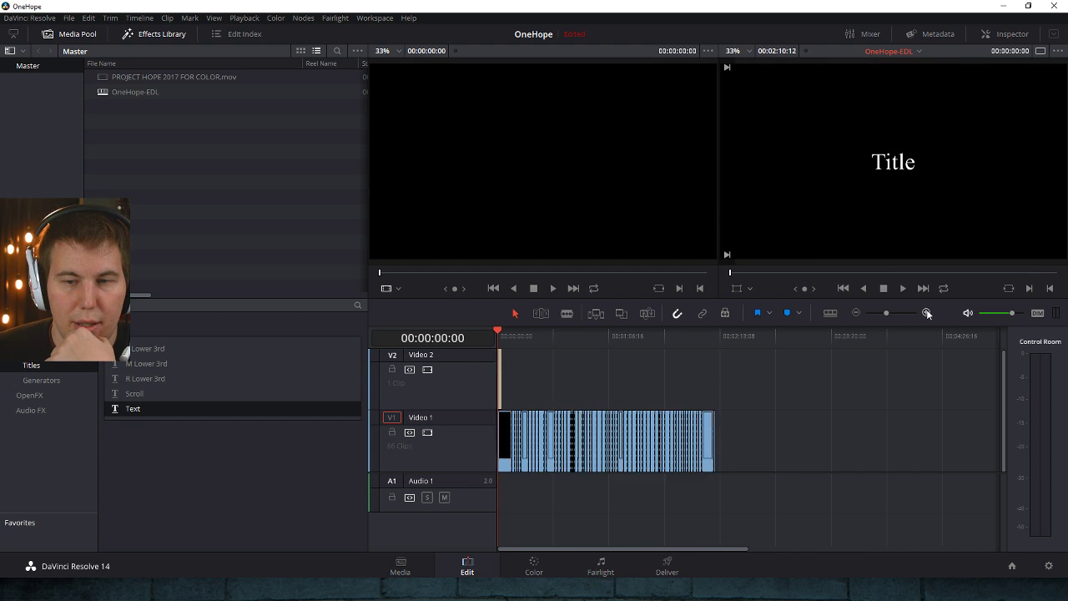
left_click(924, 313)
left_click(924, 313)
left_click(651, 381)
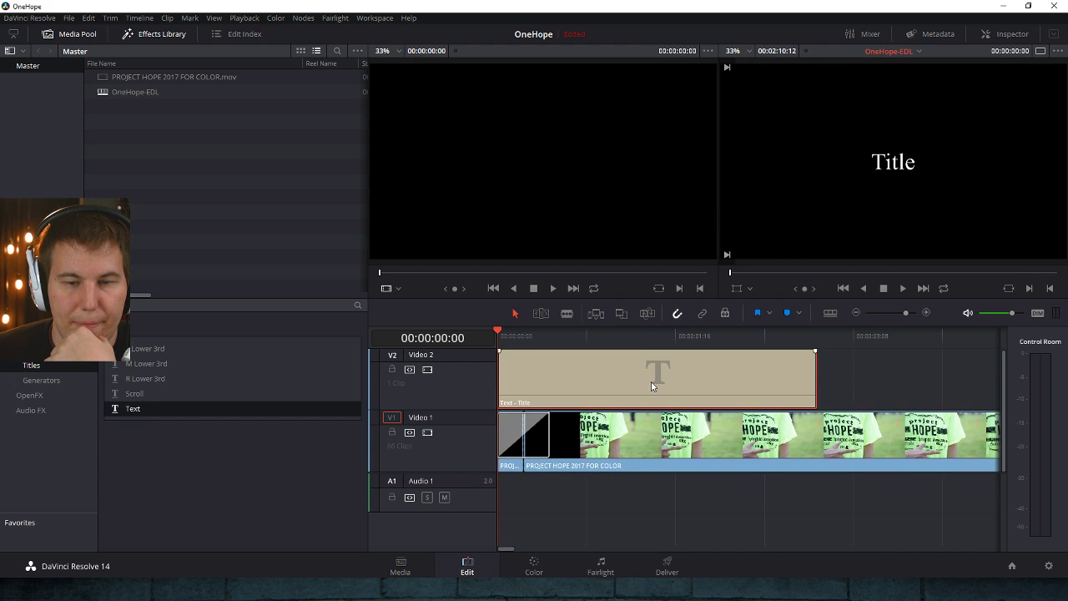
left_click(816, 337)
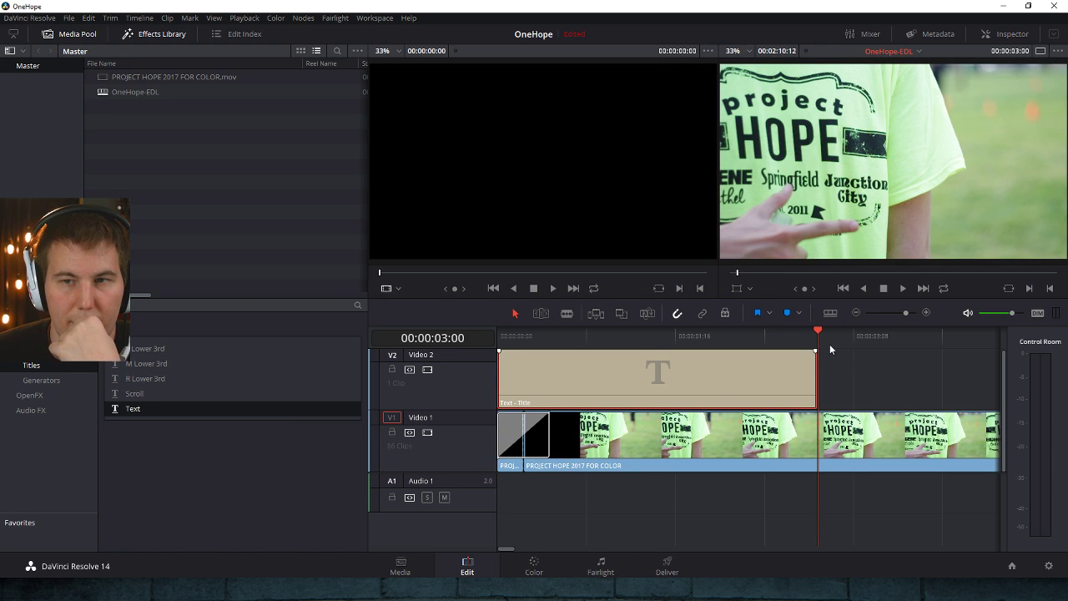
left_click(941, 349)
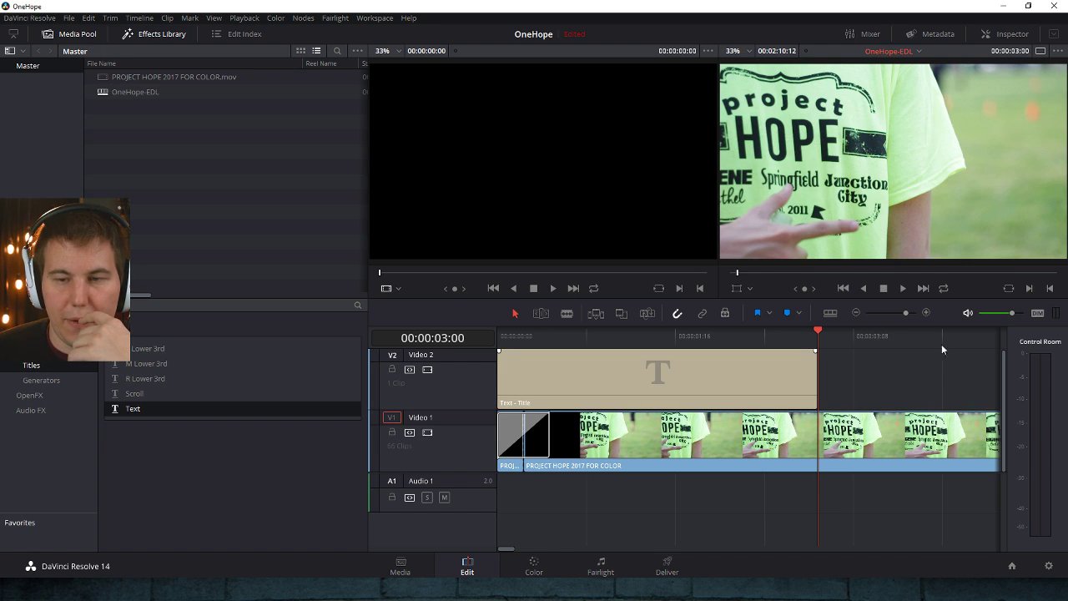
- In the user preferences for editing, set the standard generator duration to 10 seconds and save
left_click(1049, 565)
left_click(659, 508)
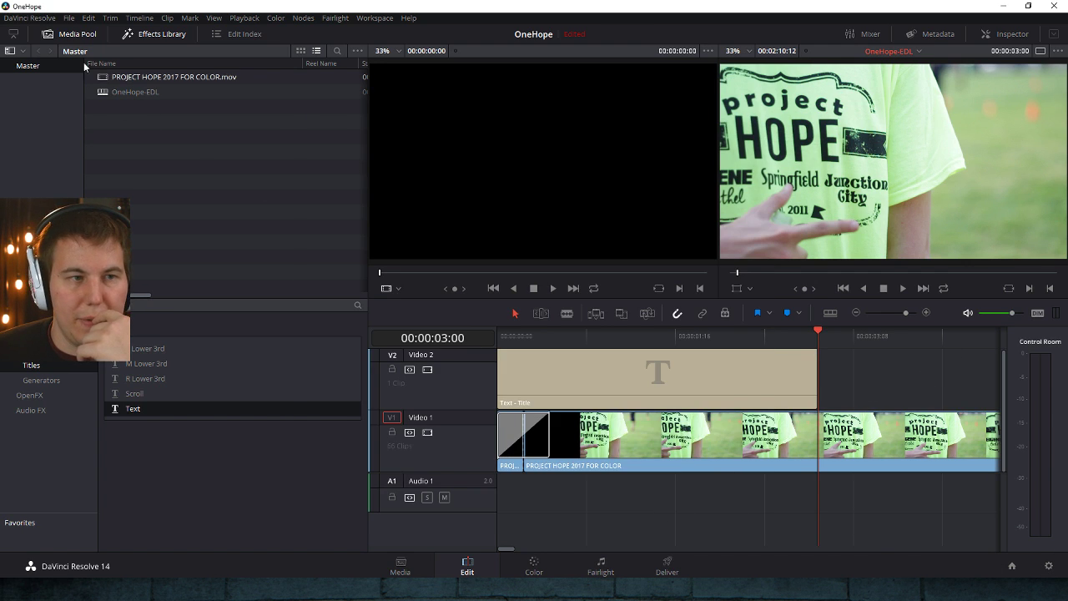
left_click(69, 18)
mouse_move(49, 21)
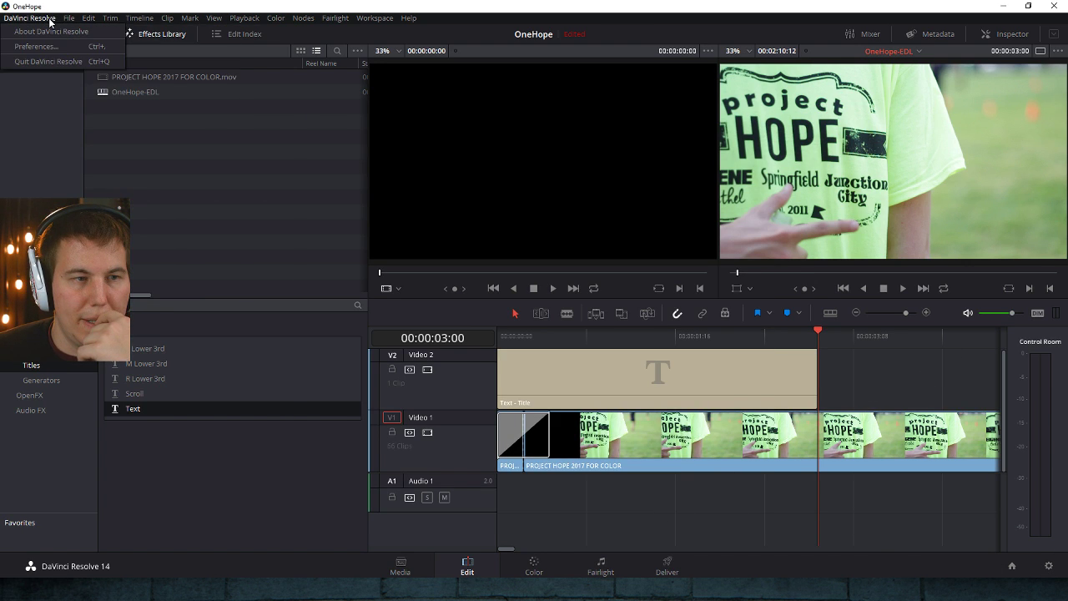
left_click(38, 46)
left_click(636, 250)
type("3")
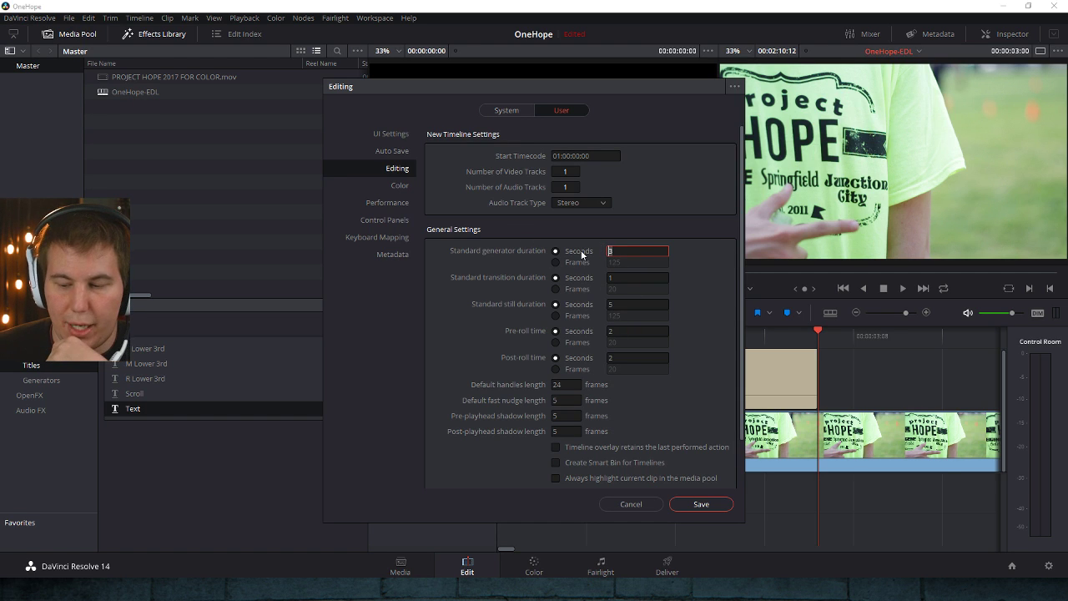
type("0")
left_click(701, 504)
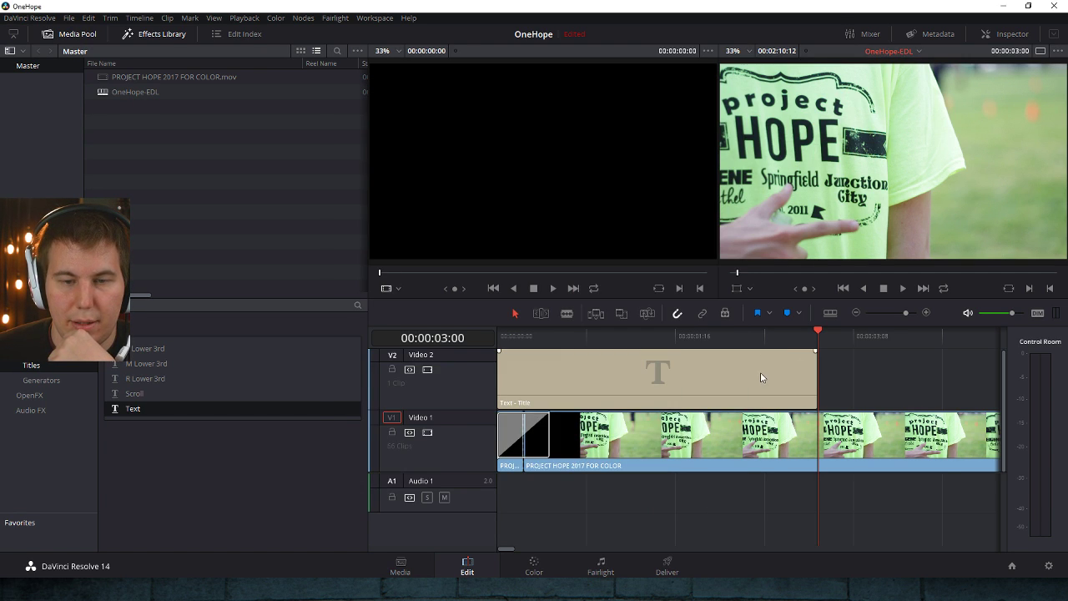
- Replace the title on Video 2 with a new Text title at the start of the timeline
key("Delete")
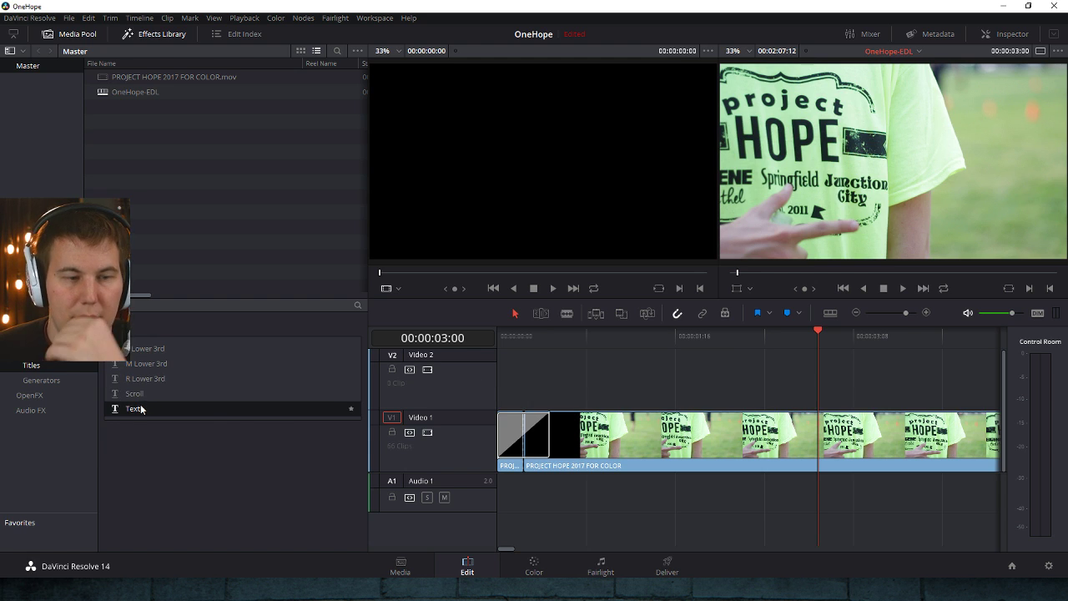
left_click_drag(134, 408, 552, 387)
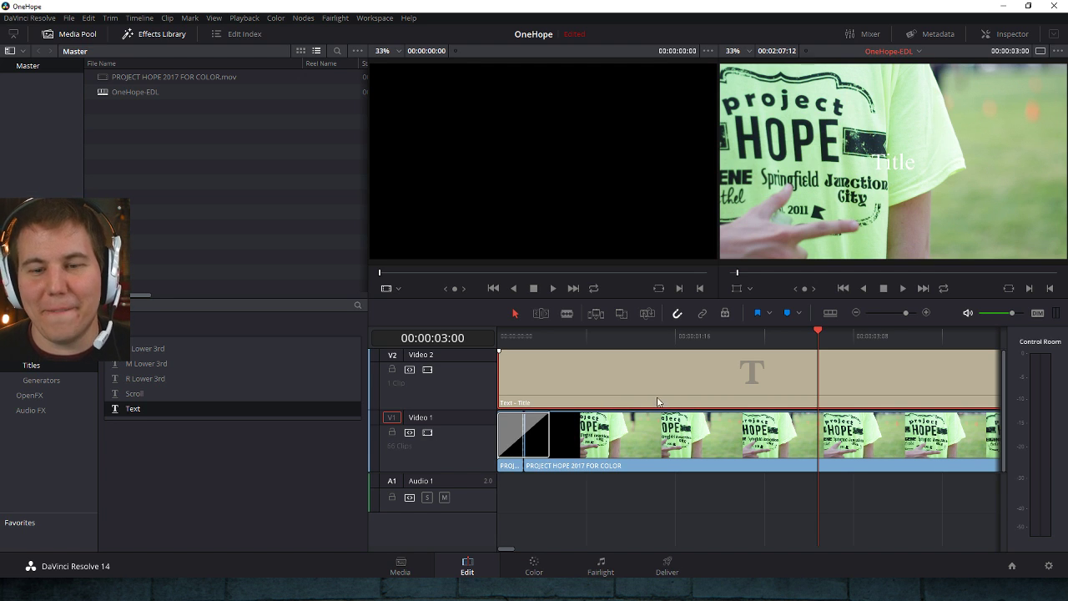
left_click(856, 313)
left_click(858, 313)
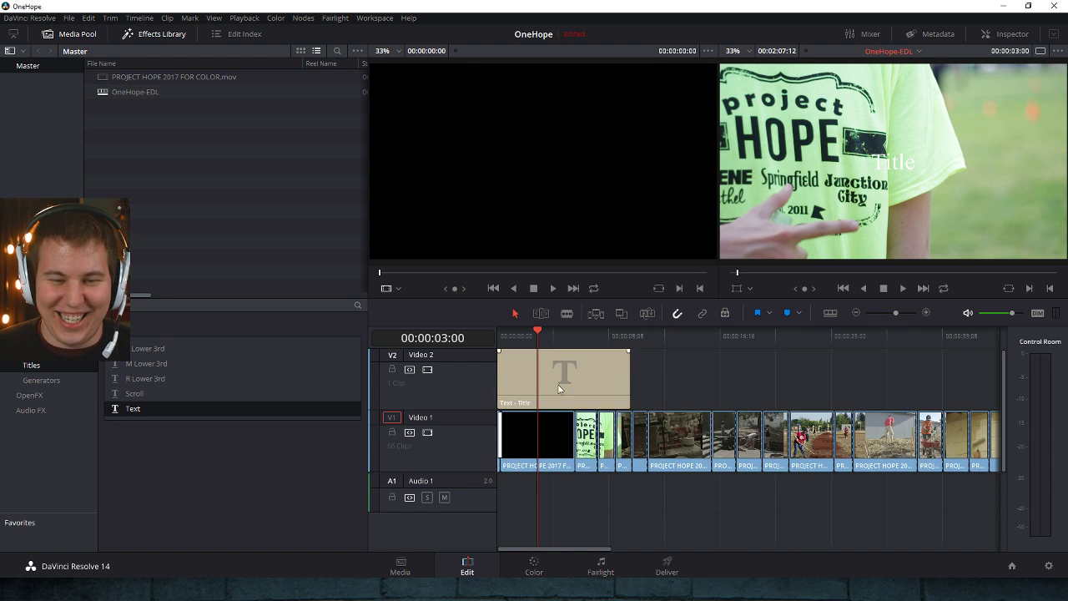
- Review the standard generator duration in the user editing preferences and close them without saving
left_click(29, 18)
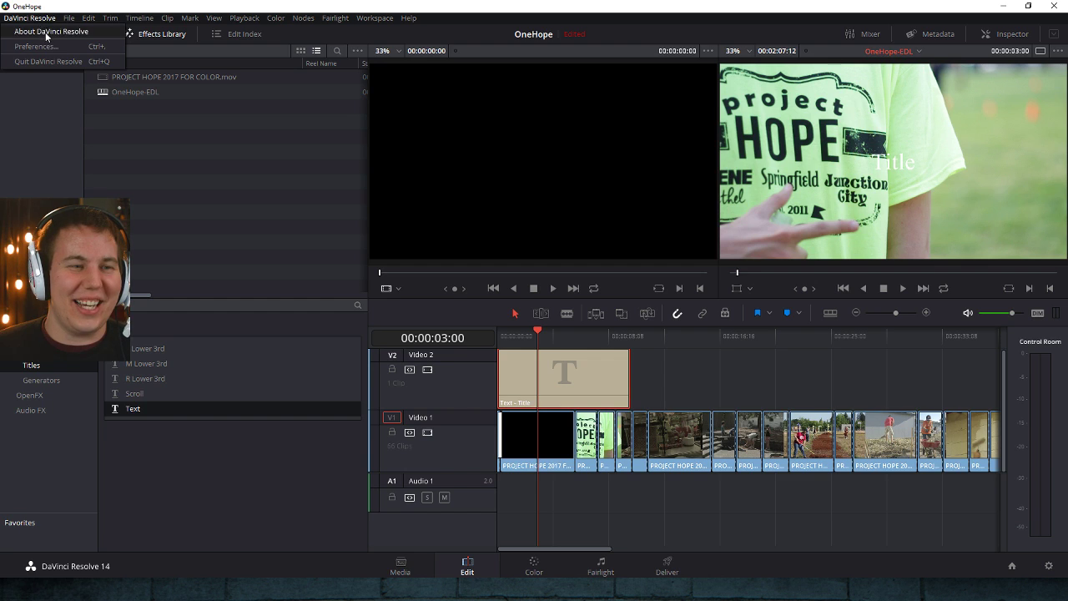
left_click(37, 44)
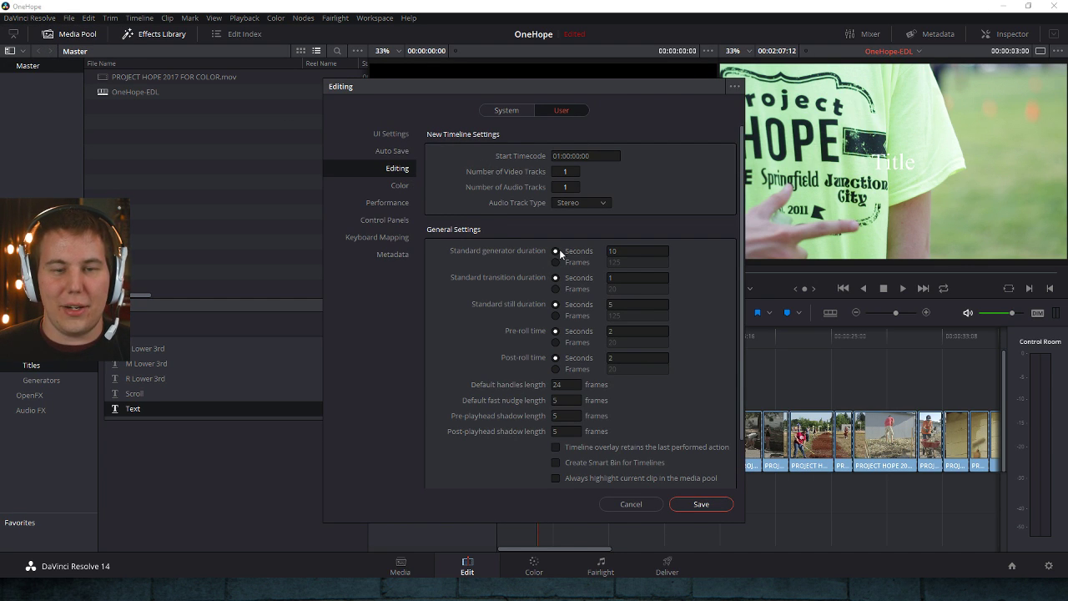
left_click(621, 255)
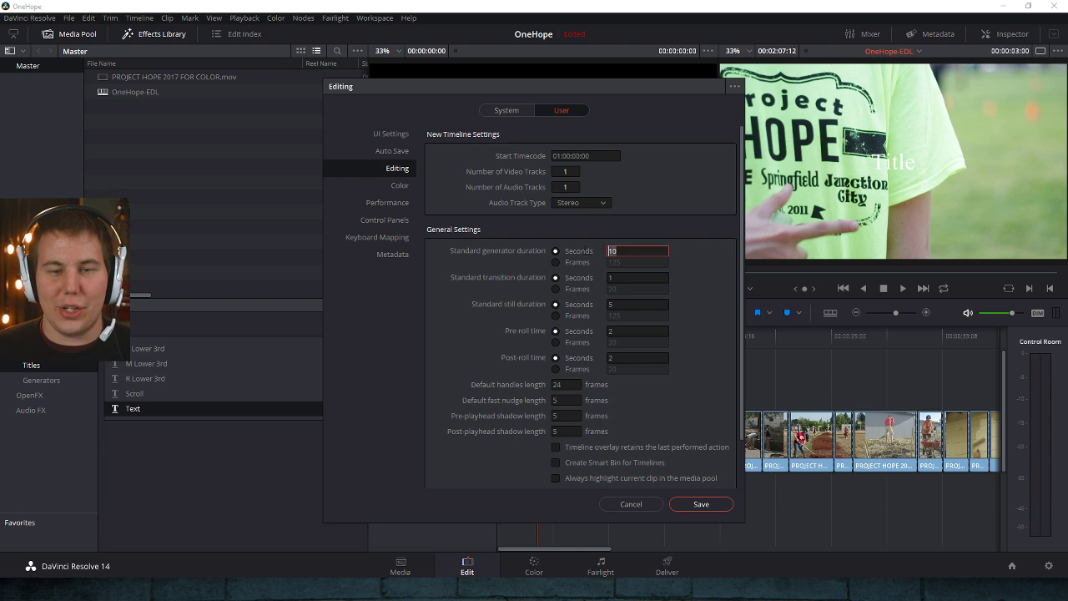
left_click(708, 255)
left_click(653, 505)
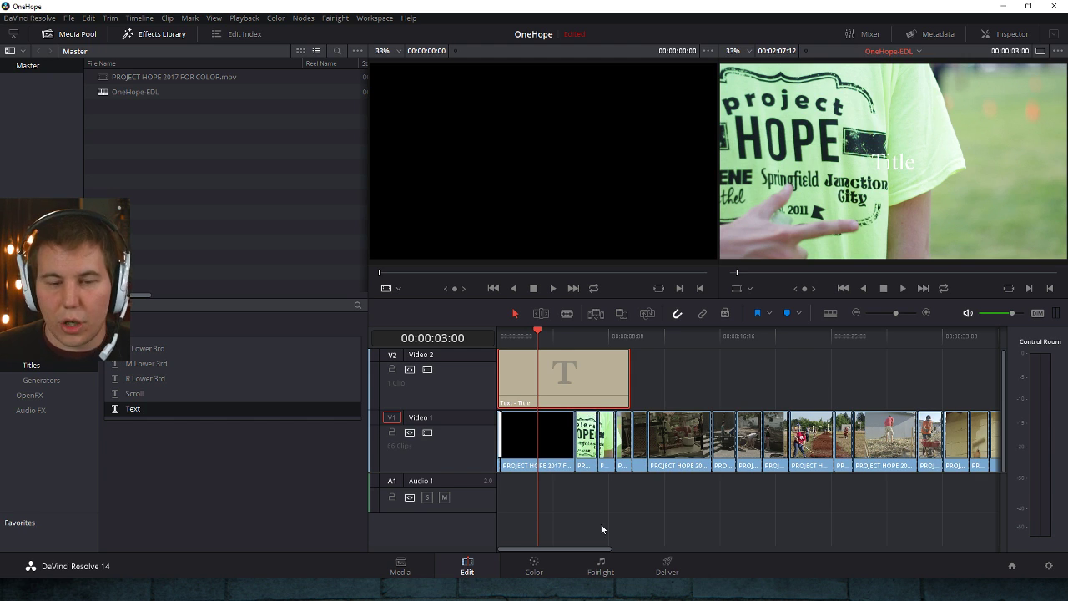
- On the Color page, look through the OneHope-EDL clips for a shot to grade
left_click(534, 565)
left_click(643, 325)
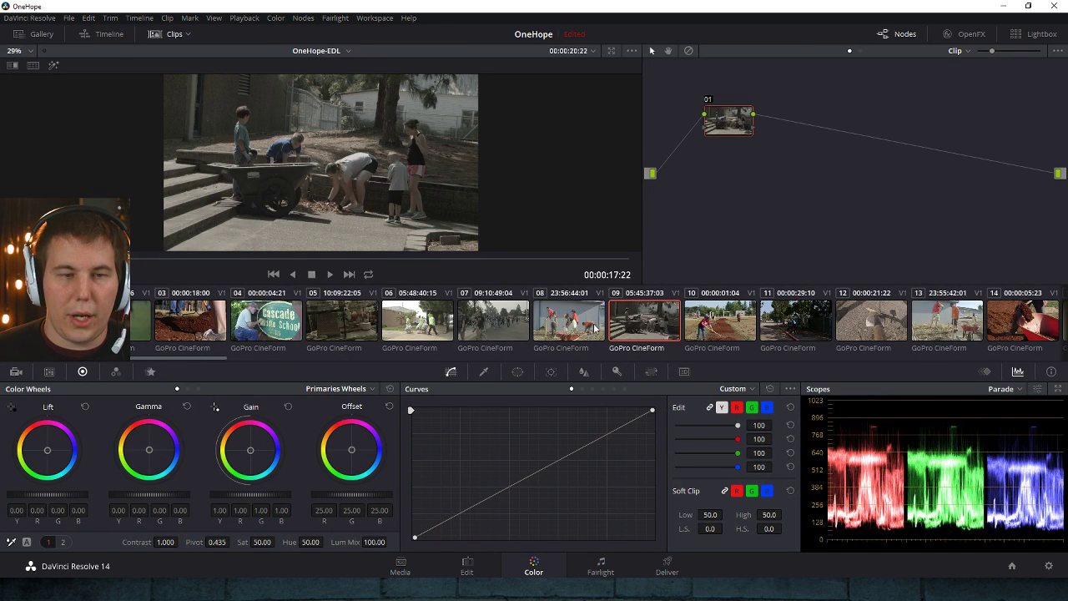
scroll(643, 325, "down", 5)
left_click(630, 332)
left_click(519, 326)
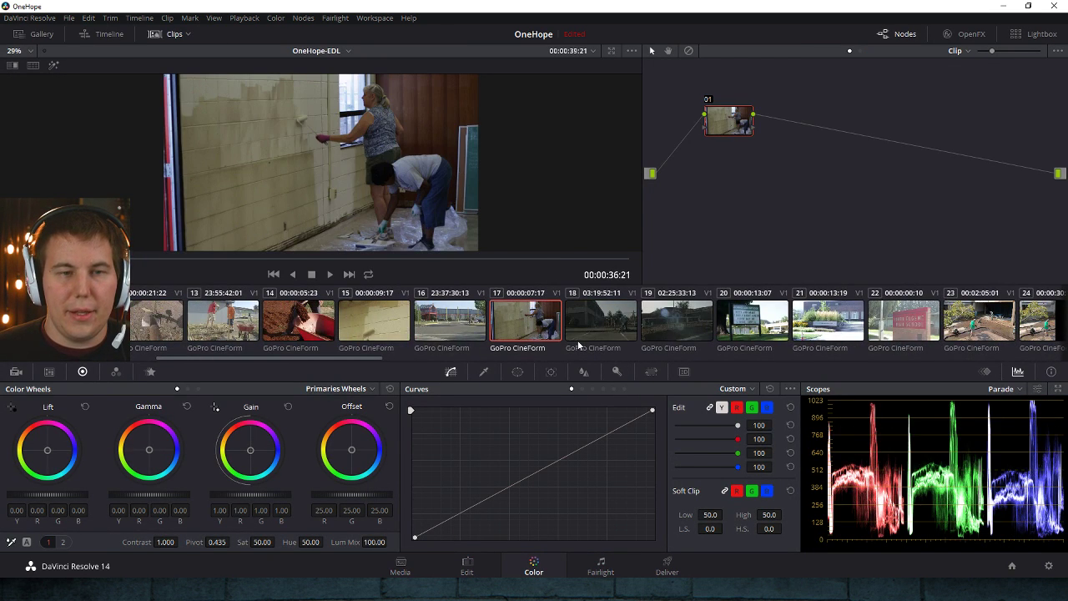
scroll(584, 330, "down", 3)
left_click(653, 328)
scroll(676, 332, "down", 1)
scroll(694, 336, "down", 2)
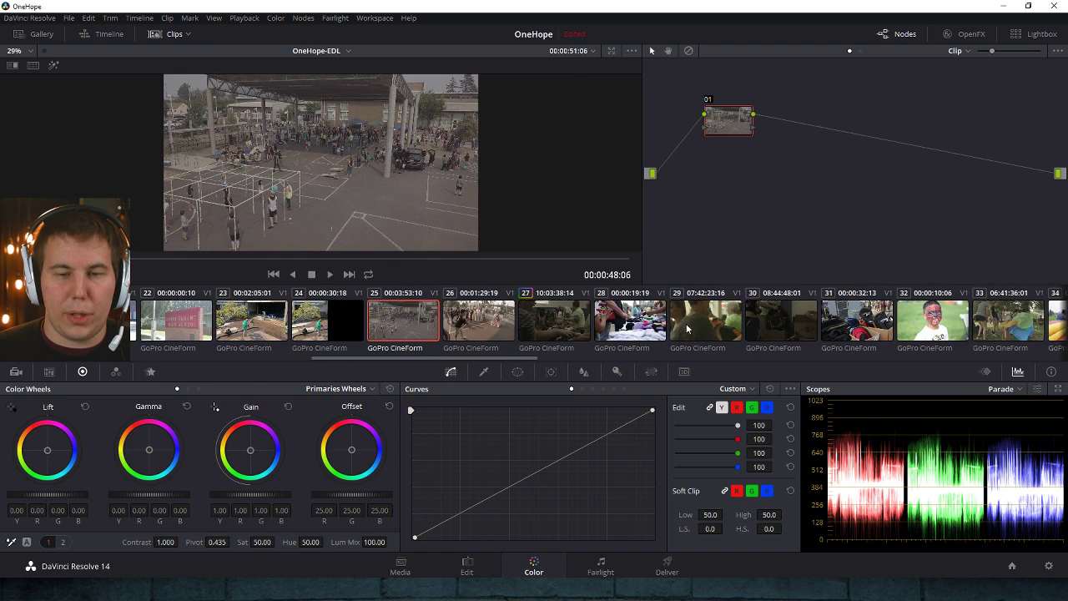
left_click(694, 333)
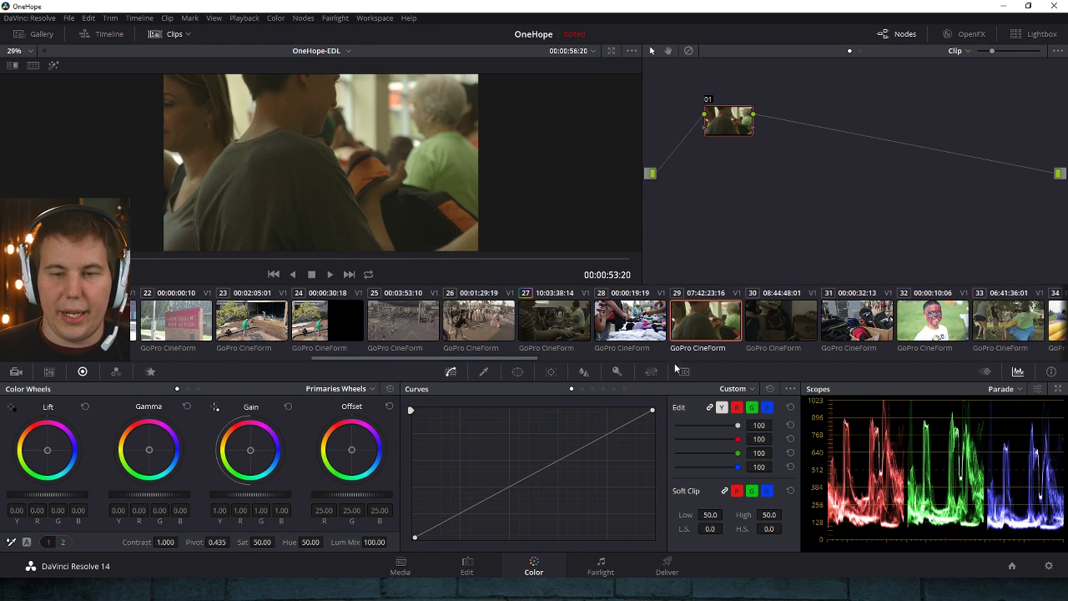
scroll(663, 333, "down", 2)
left_click(672, 331)
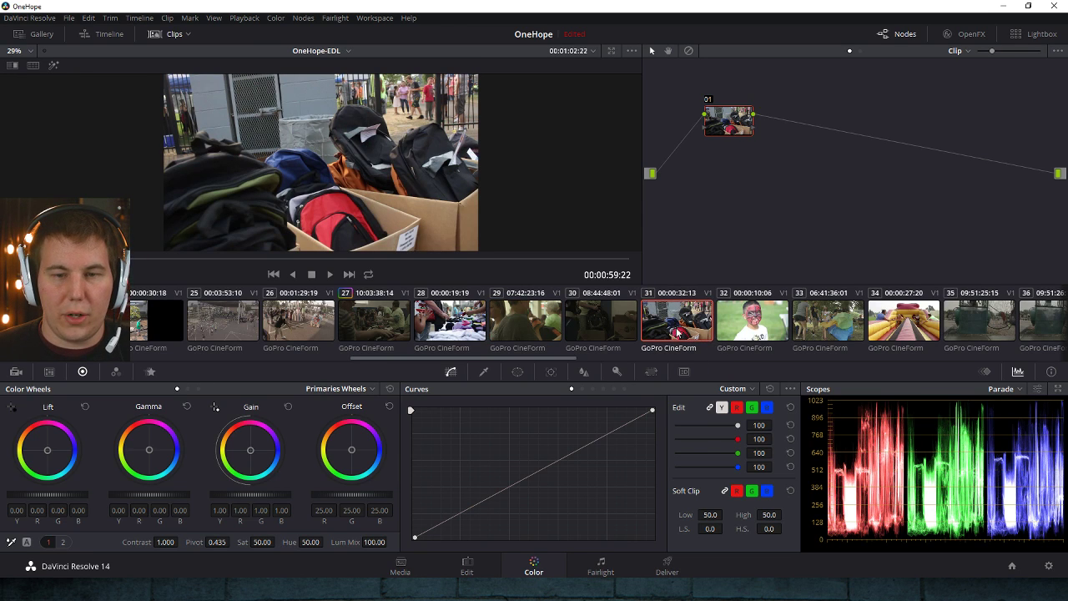
left_click(799, 329)
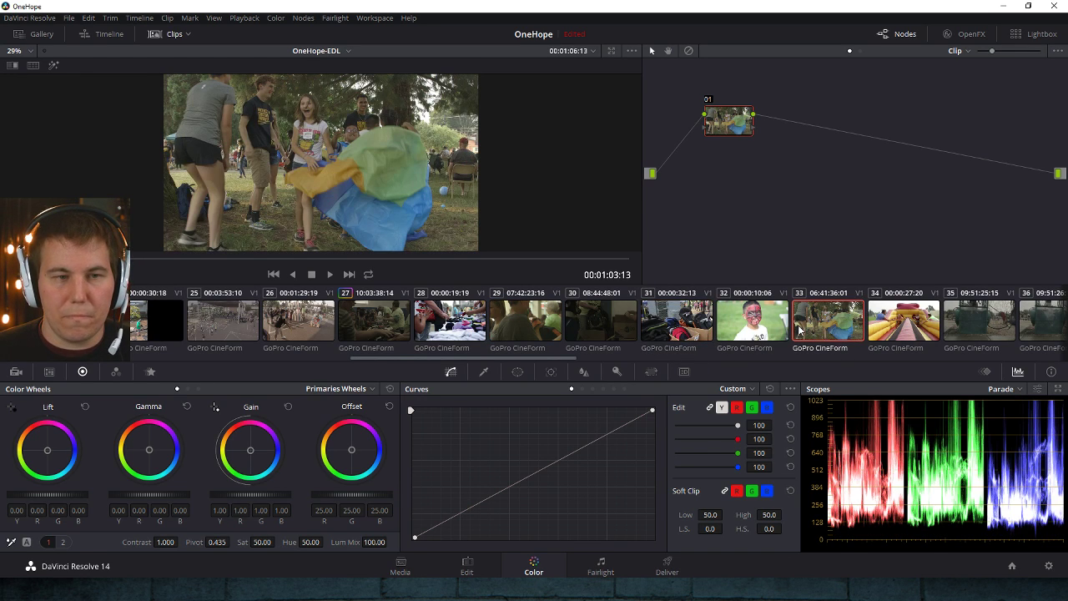
- Open clip 39, the crowd outside the doors, at 00:01:16:21 and hide the clip thumbnails to enlarge the viewer
scroll(785, 330, "down", 7)
left_click(643, 322)
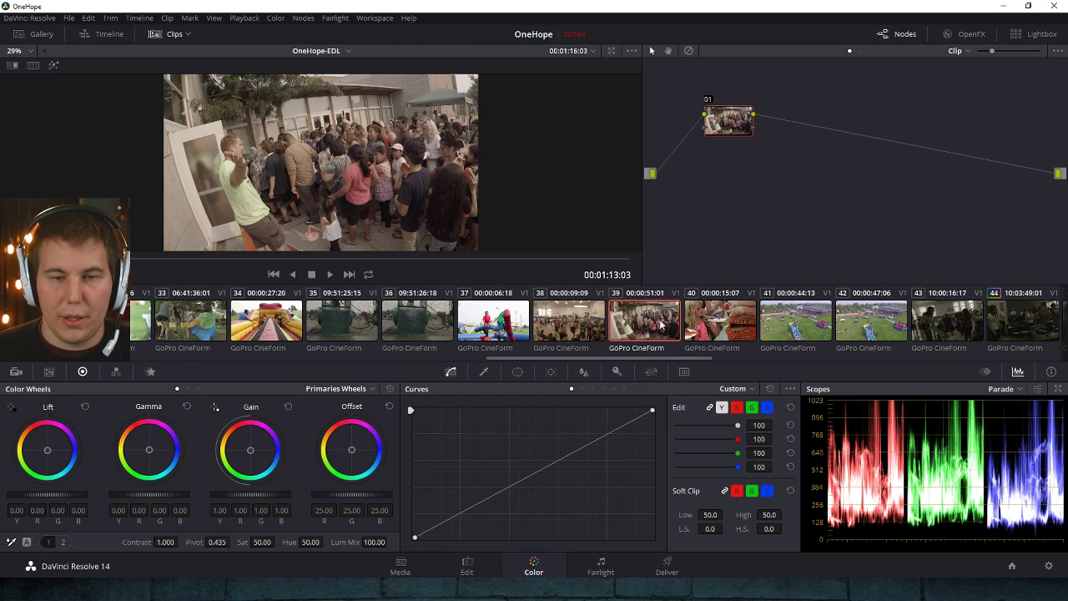
left_click_drag(142, 263, 188, 255)
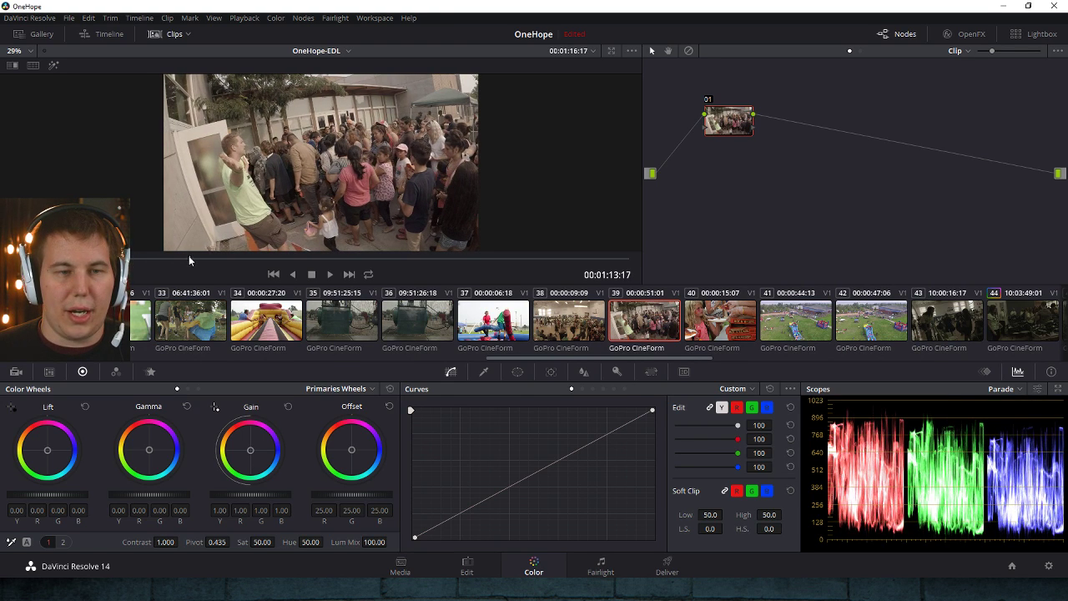
left_click(170, 34)
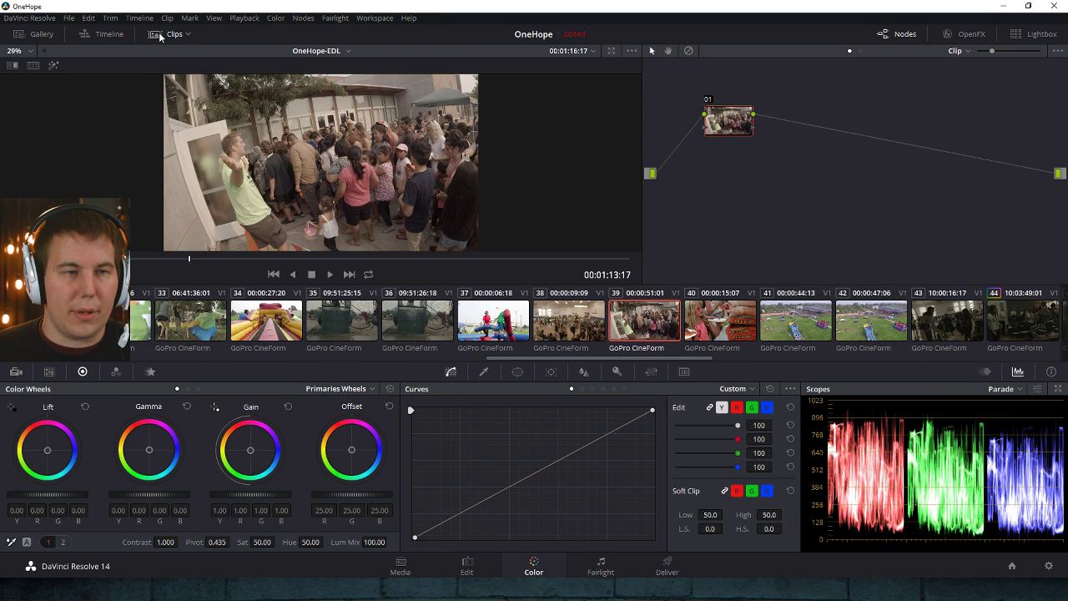
scroll(300, 202, "up", 2)
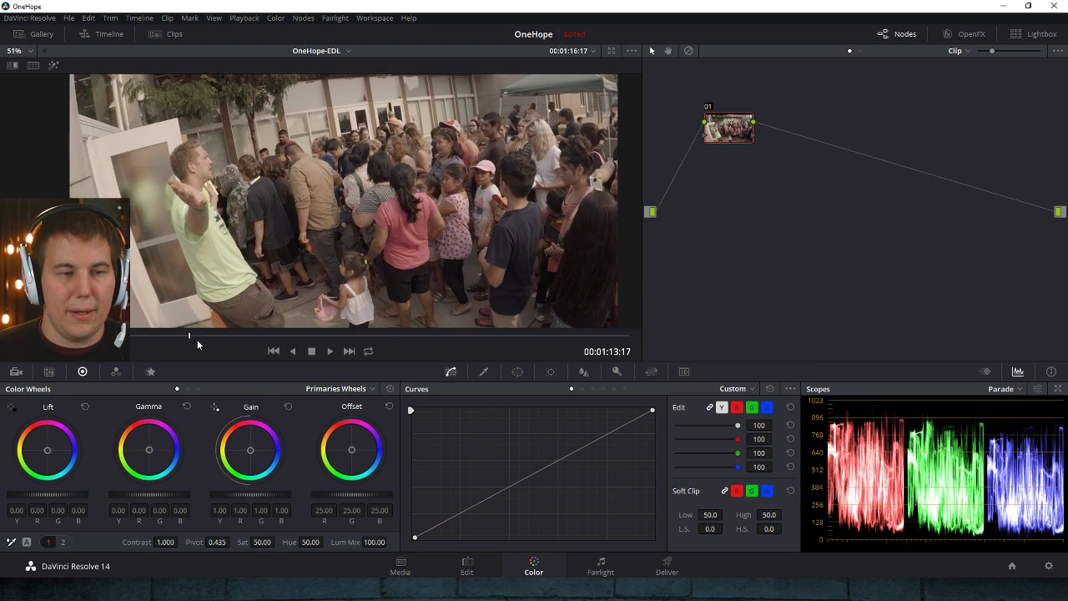
left_click_drag(198, 338, 239, 335)
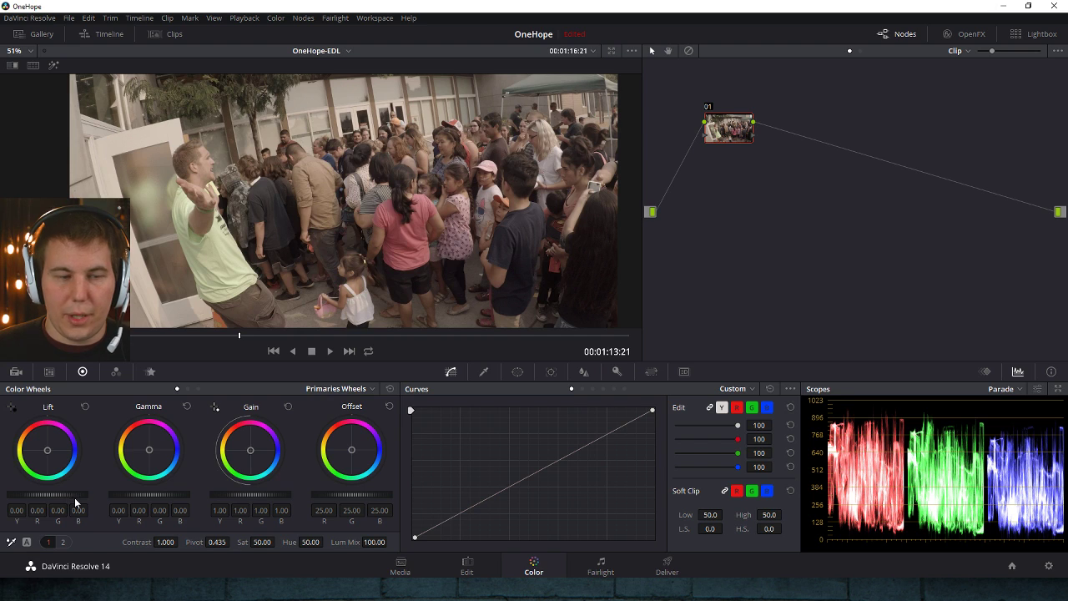
- Lower the master lift to -0.01 and raise the master gain to 1.13 on node 01
left_click_drag(73, 500, 67, 500)
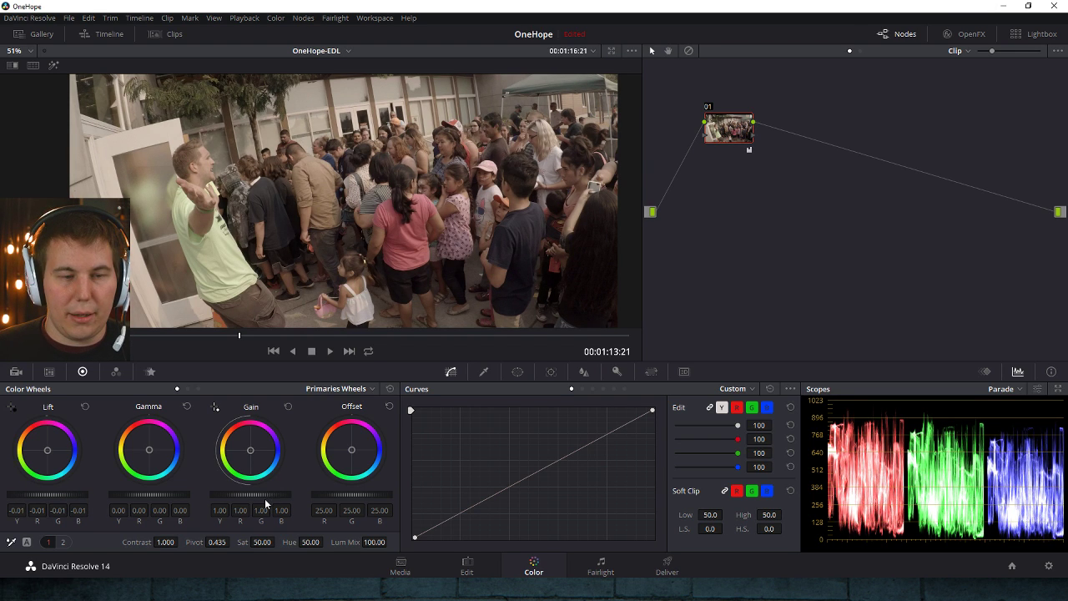
left_click_drag(219, 498, 228, 501)
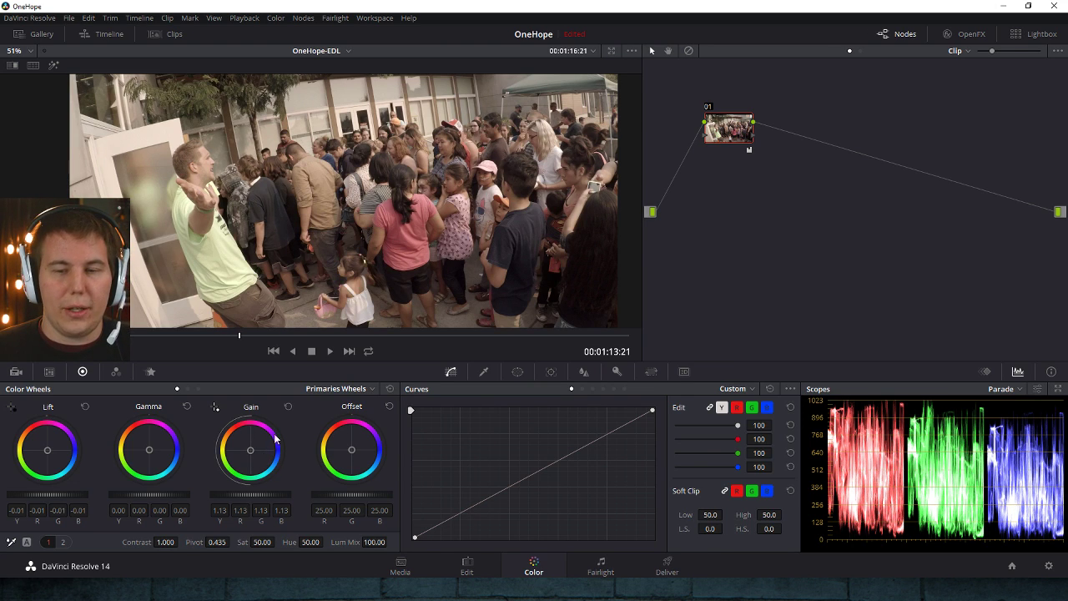
- Set the gain's white point from the white door and bring the master gain to Y 1.14
left_click(211, 406)
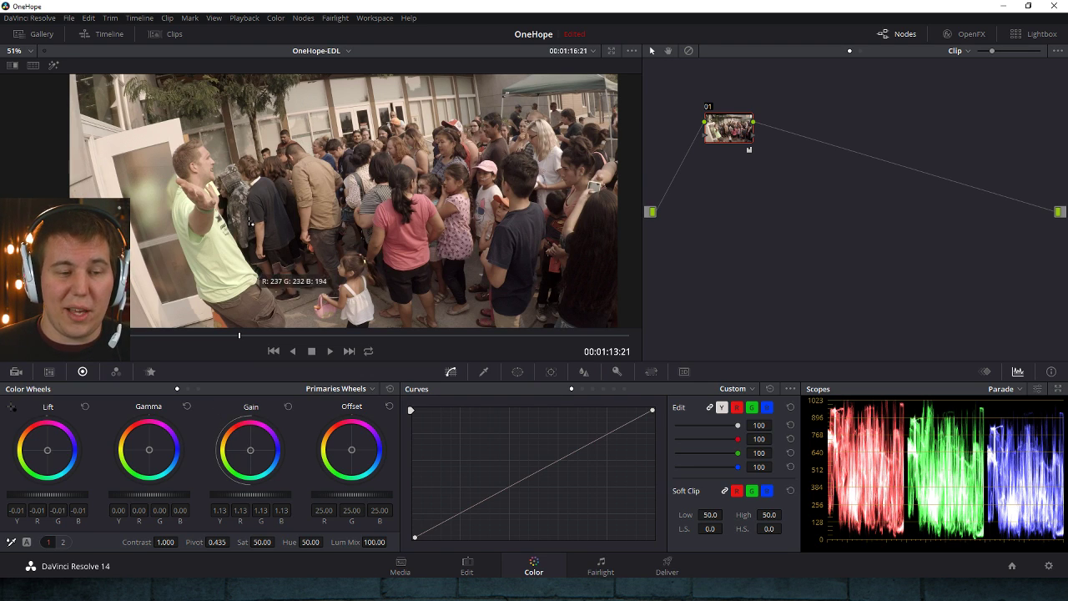
left_click(157, 134)
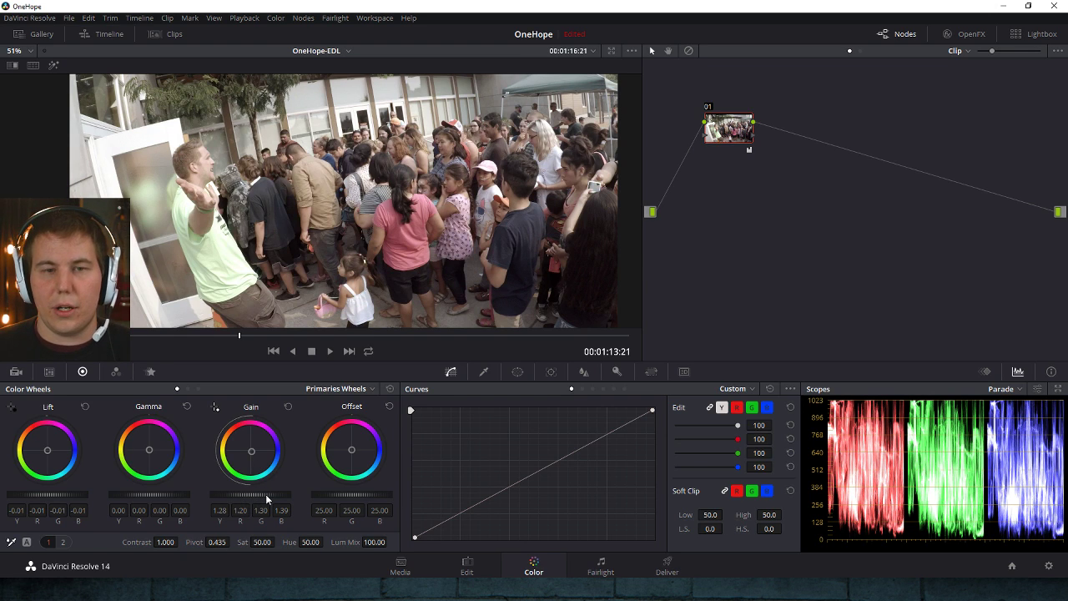
scroll(266, 494, "down", 10)
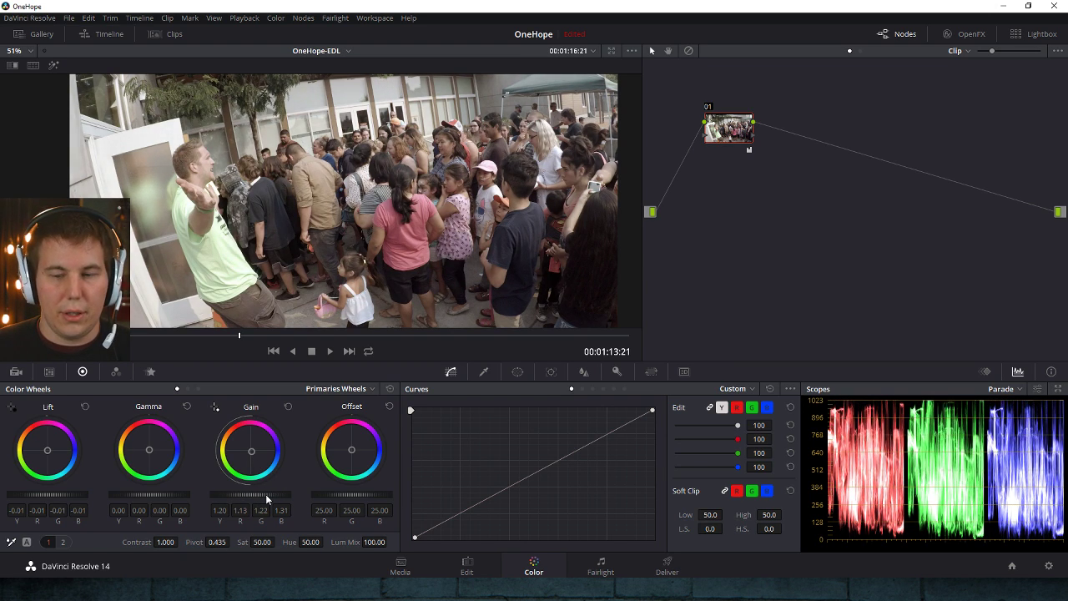
scroll(265, 494, "down", 2)
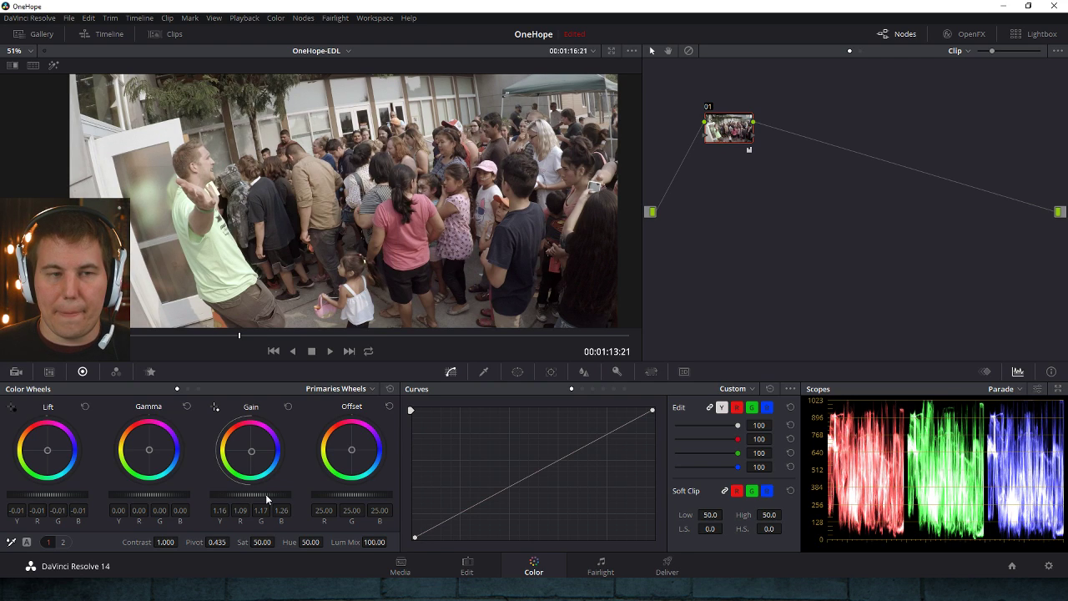
scroll(265, 494, "down", 3)
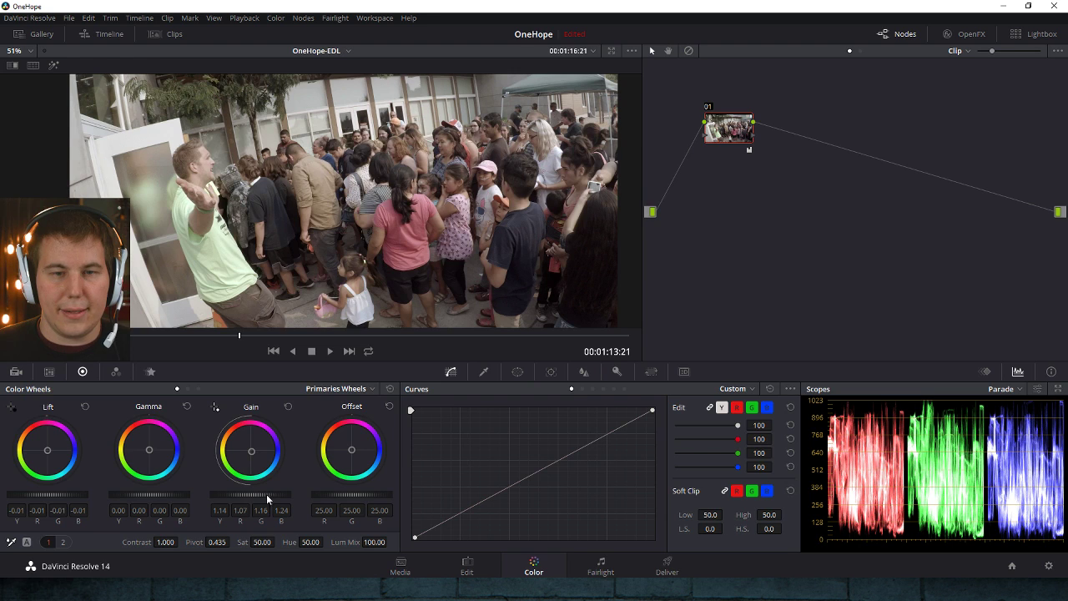
- Compare the shot with node 01 disabled, re-enable it, and raise the saturation to 100
left_click(708, 107)
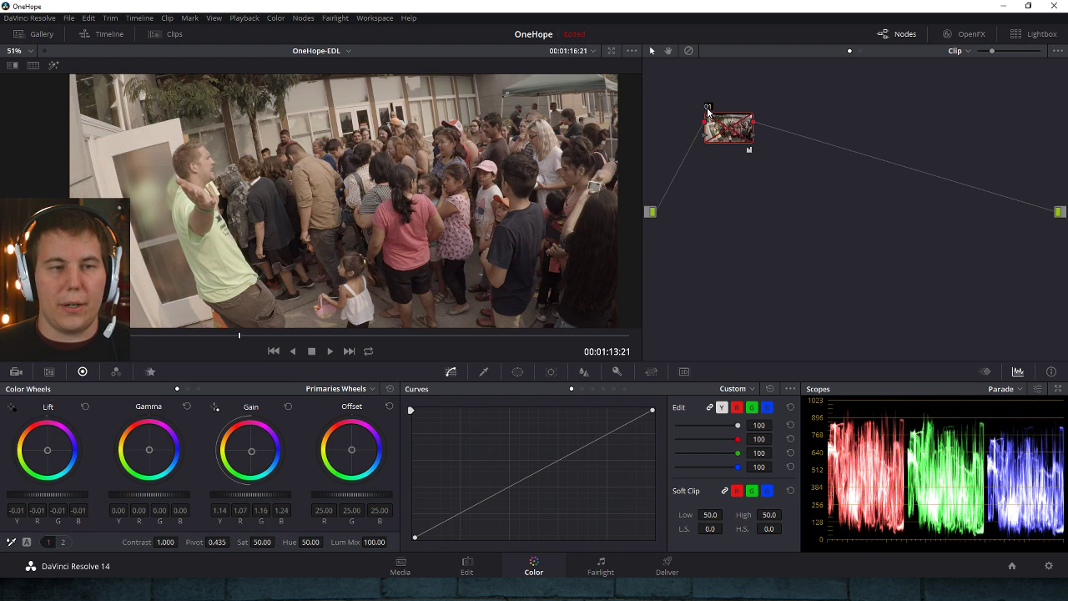
left_click(707, 108)
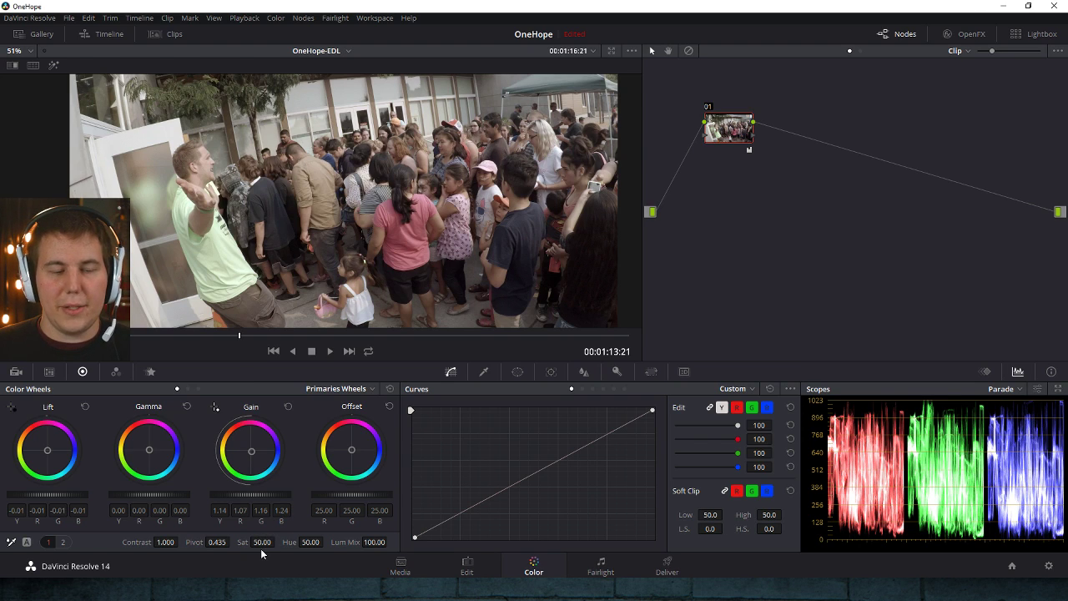
left_click_drag(278, 541, 278, 542)
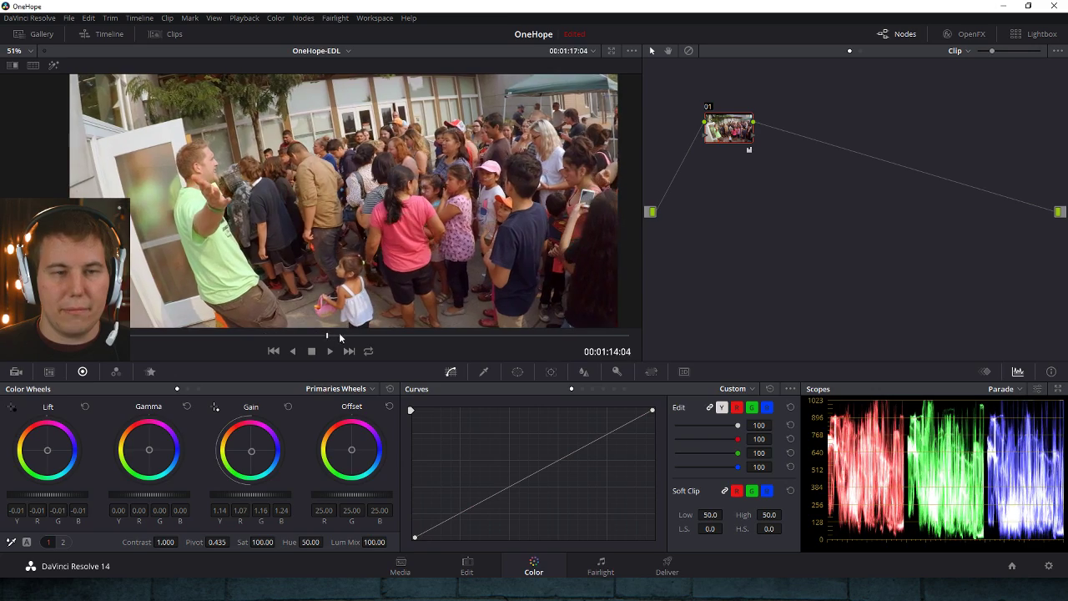
left_click_drag(305, 318, 253, 319)
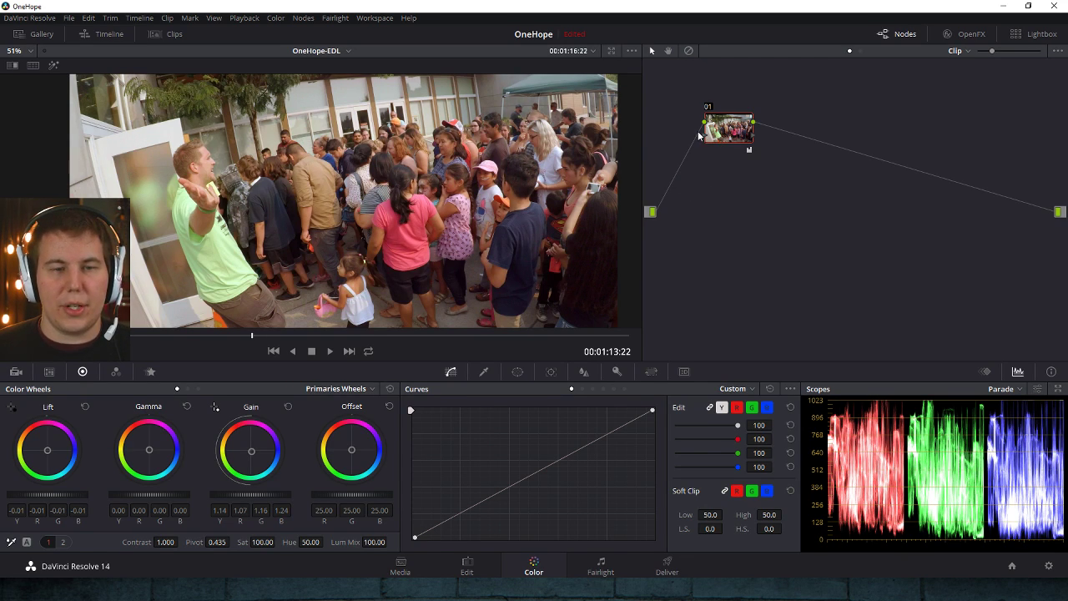
- Add a serial node after node 01 and space it farther away in the node graph
key("alt+s")
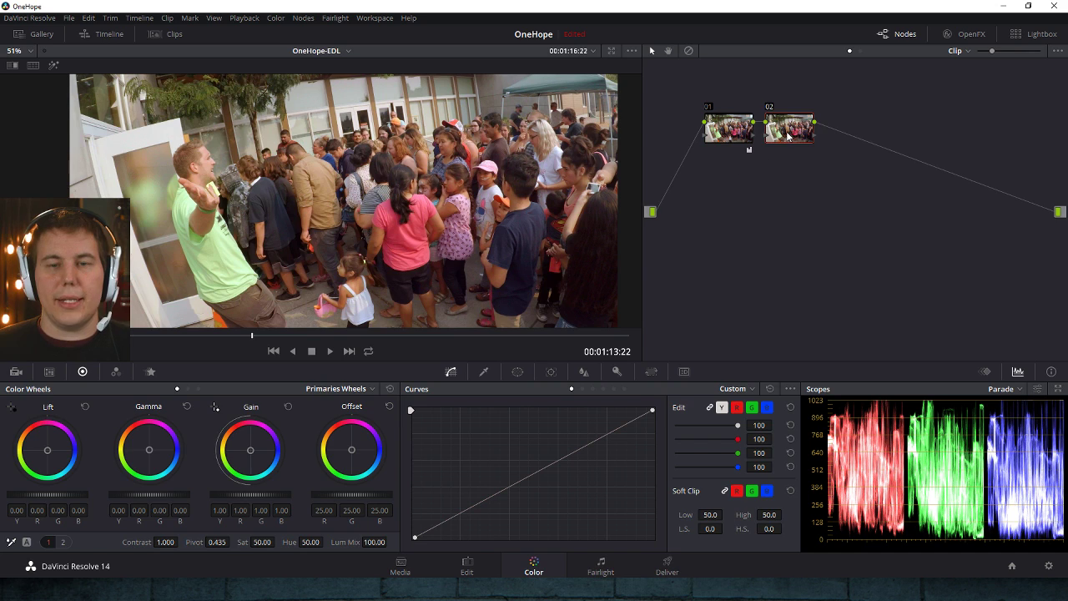
left_click(750, 149)
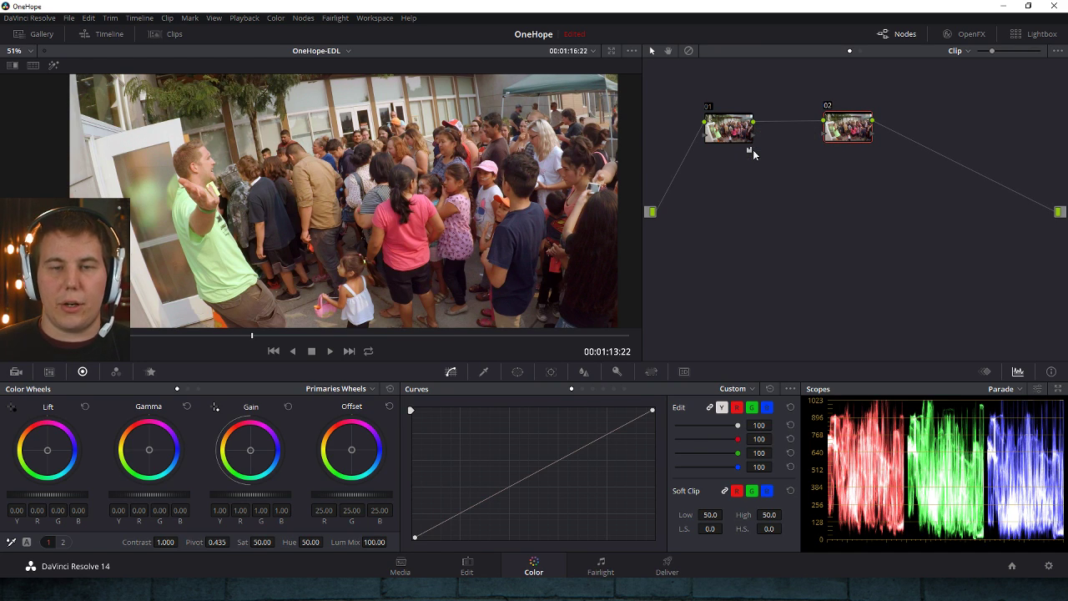
- Label node 01 as BAL
left_click(743, 129)
right_click(729, 126)
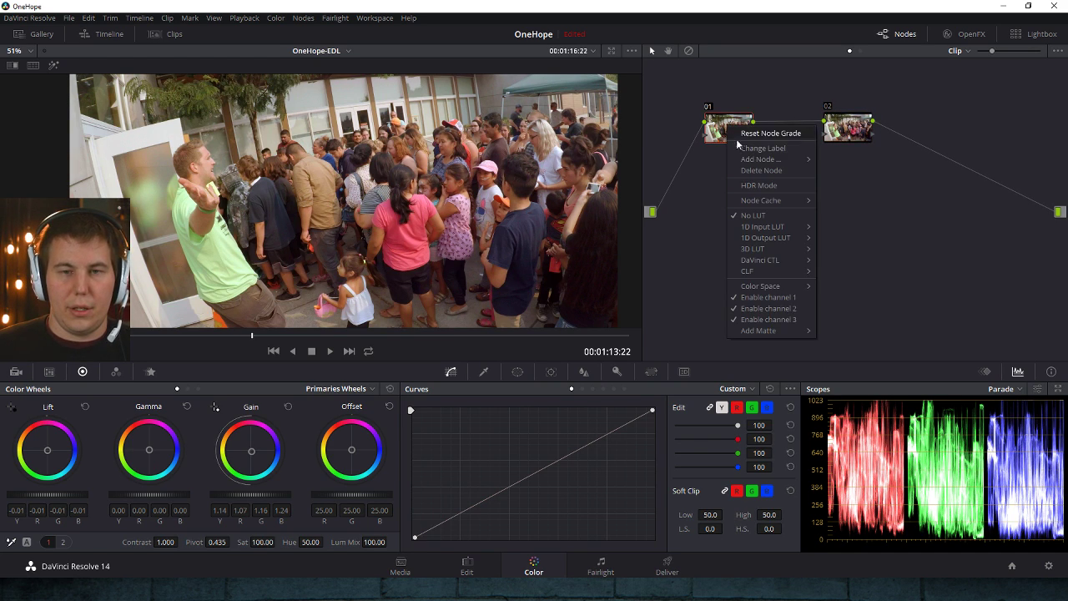
left_click(761, 148)
type("B")
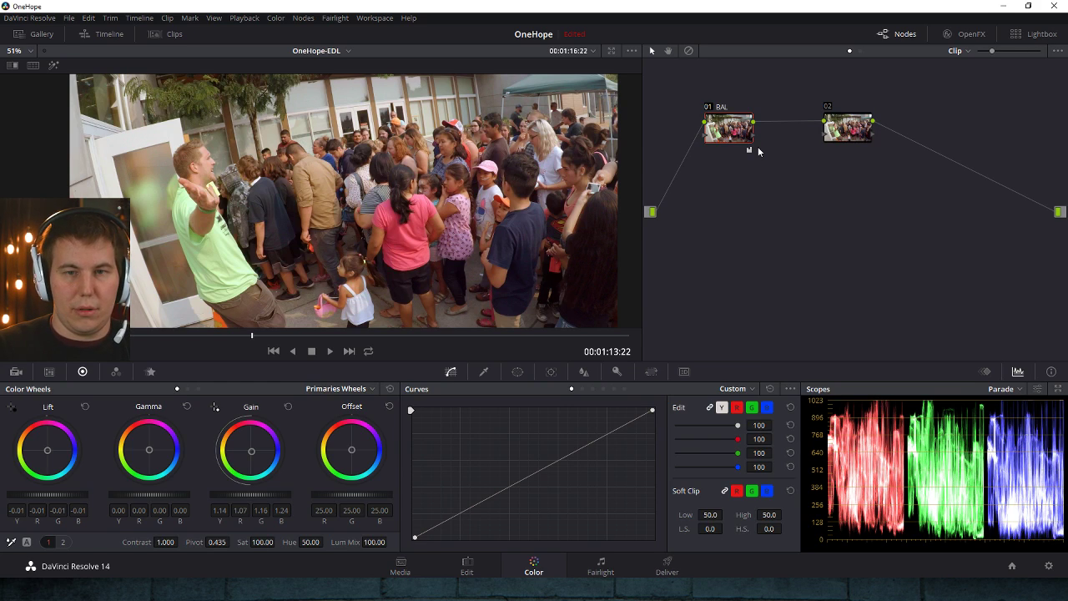
type("AL")
- Try an S-shaped contrast curve on node 02 with raised highlights and lowered shadows, and reset the curves
left_click(839, 136)
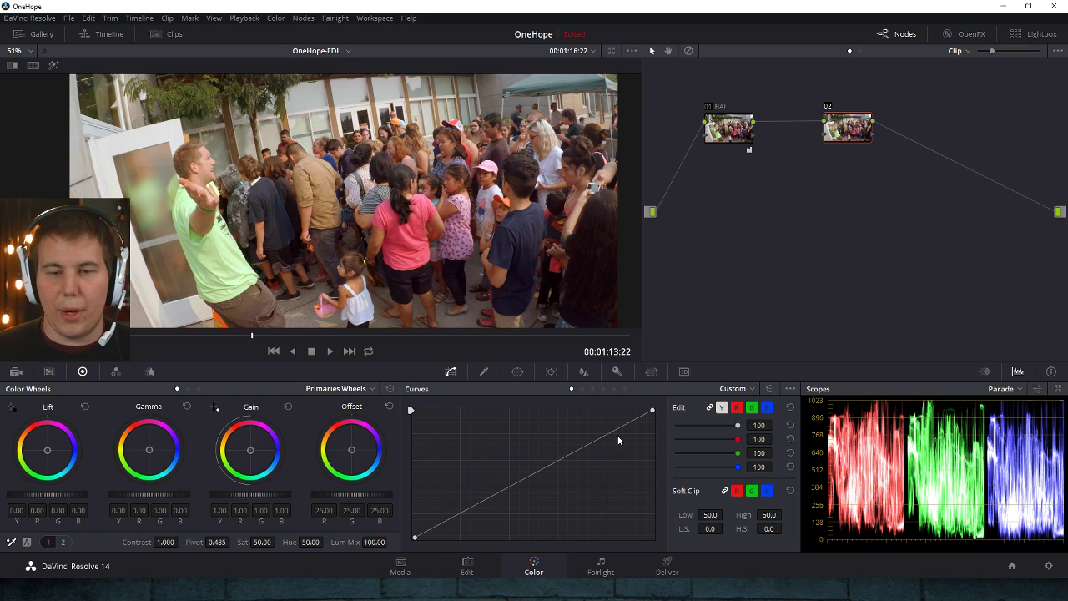
left_click_drag(602, 435, 585, 435)
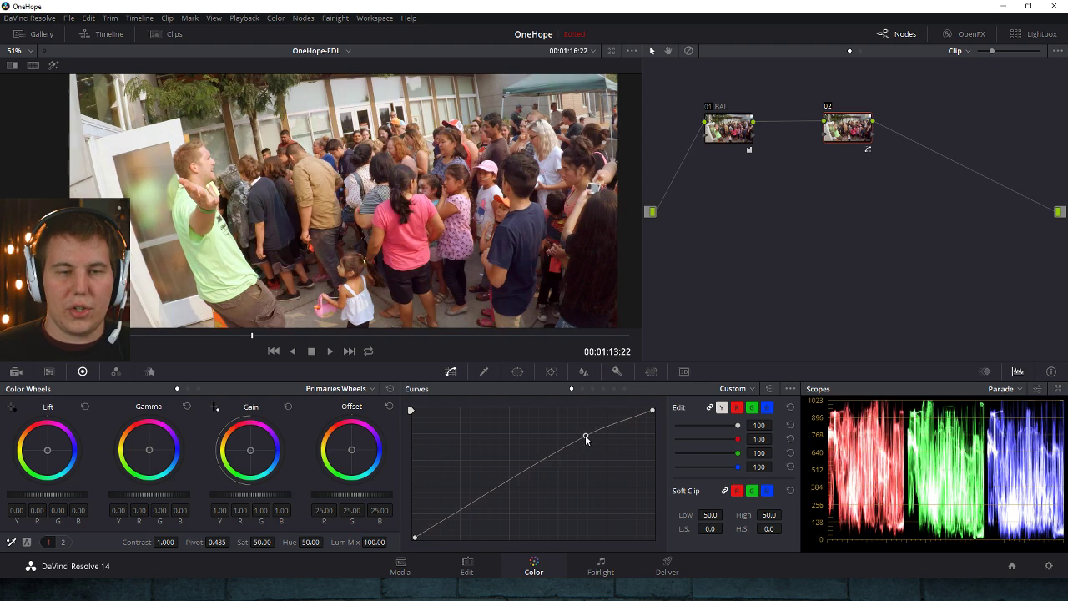
left_click_drag(456, 513, 462, 516)
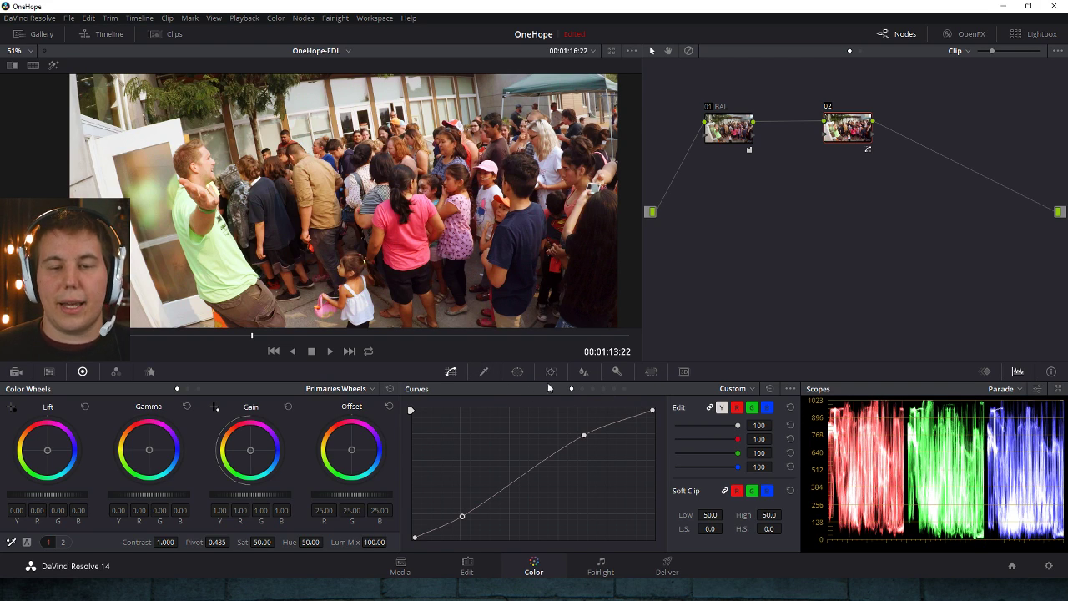
left_click(769, 389)
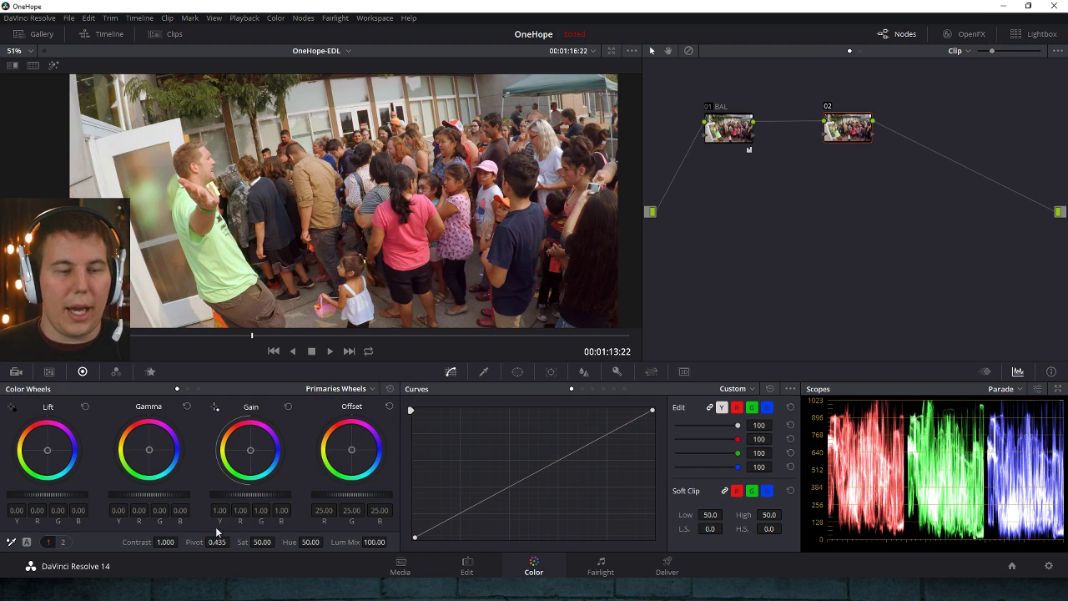
- Try a contrast of 1.296 with a pivot of 0.389 on node 02, and reset the primaries wheels
left_click_drag(165, 543, 198, 542)
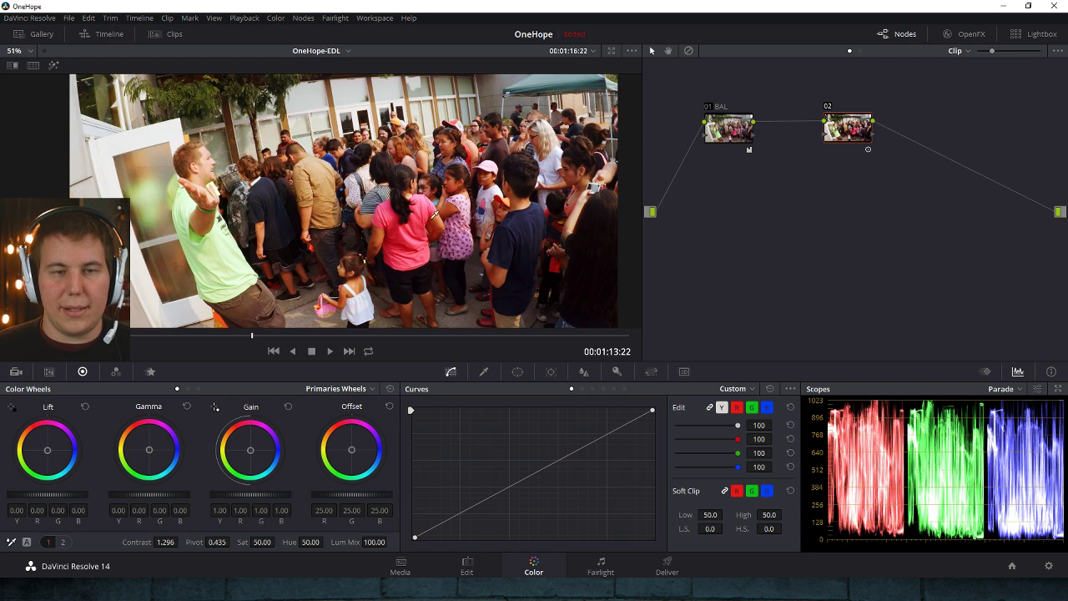
left_click_drag(219, 541, 234, 542)
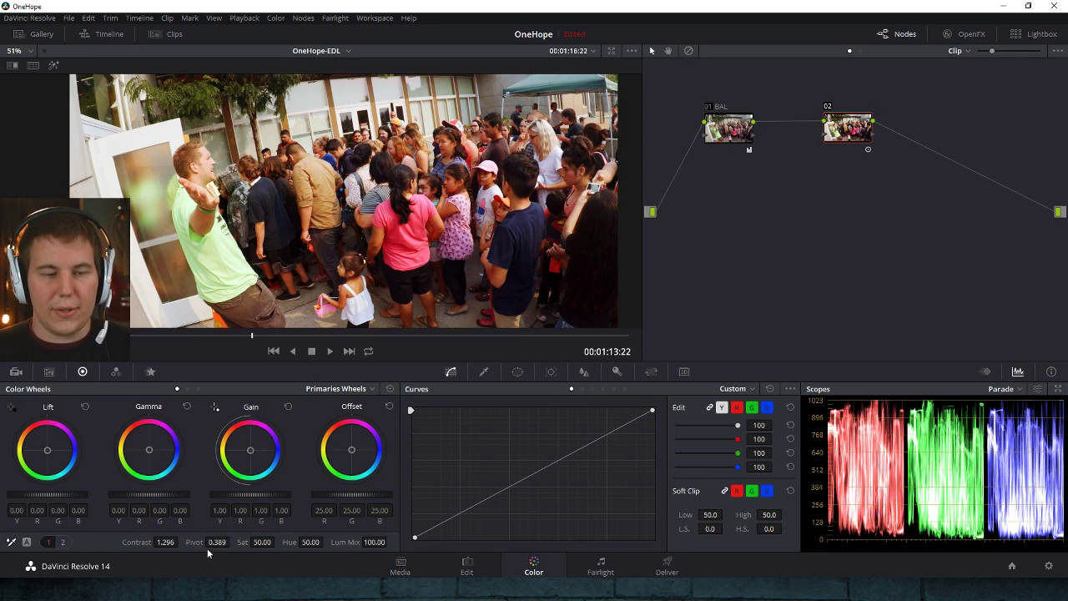
left_click(389, 388)
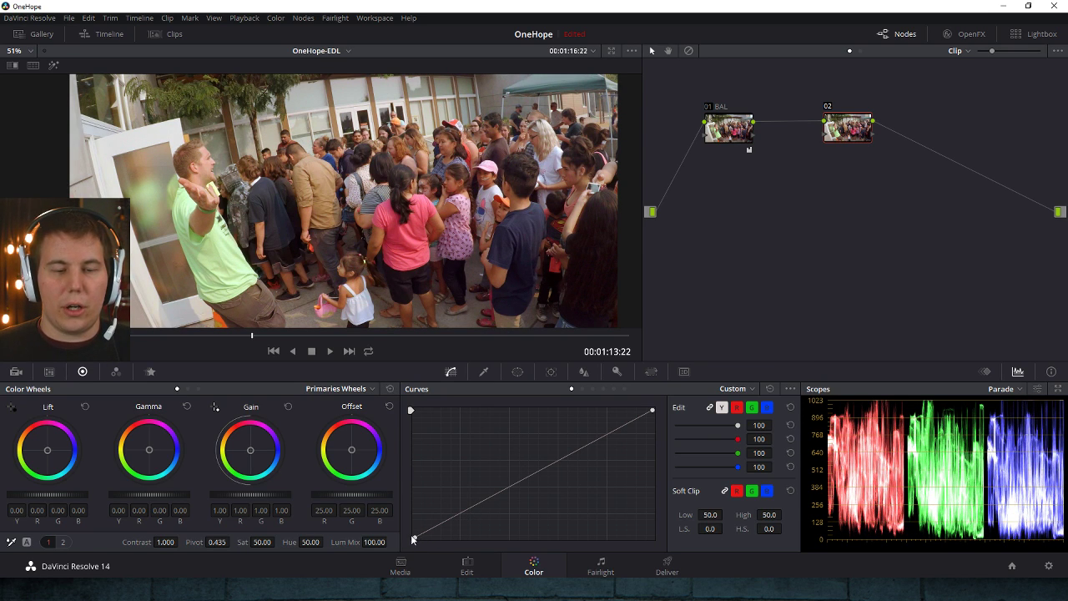
- Try moving the custom curve's black and white endpoints inward on node 02, and reset the curves
left_click_drag(416, 540, 430, 542)
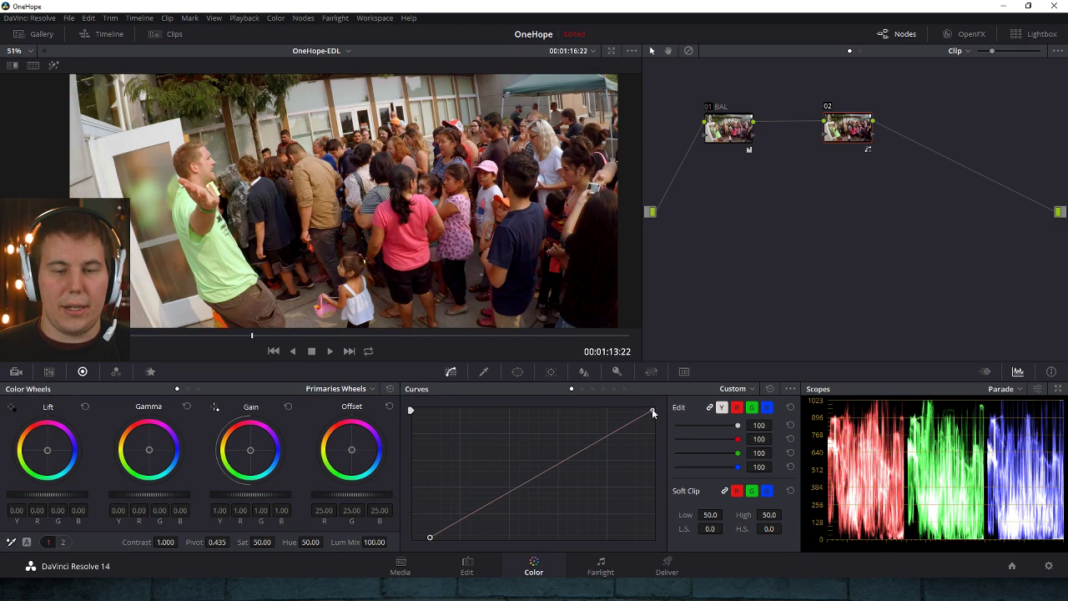
left_click_drag(652, 409, 634, 403)
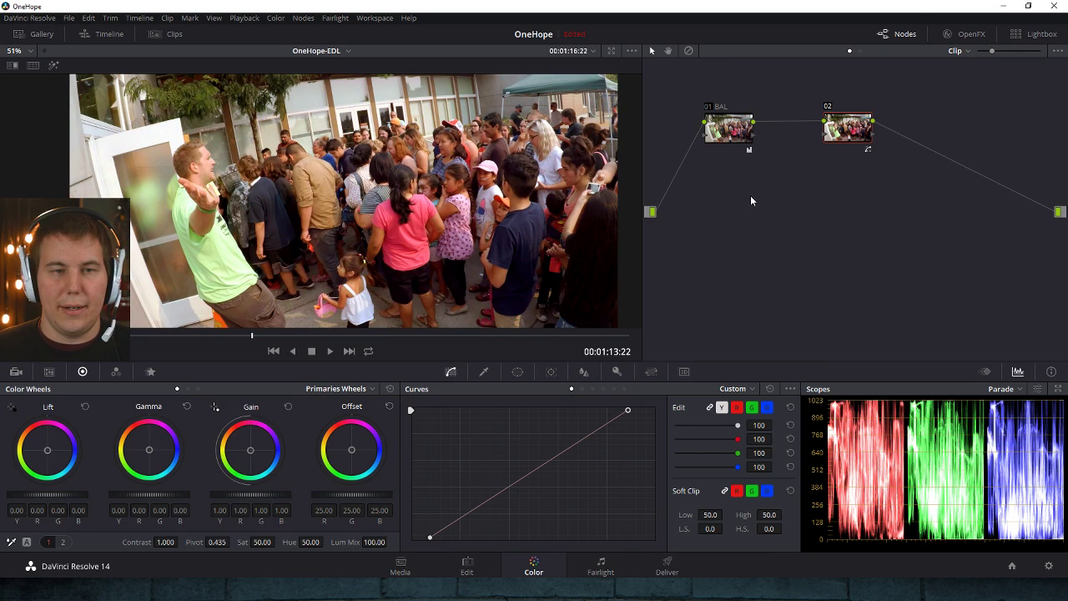
left_click_drag(432, 535, 415, 541)
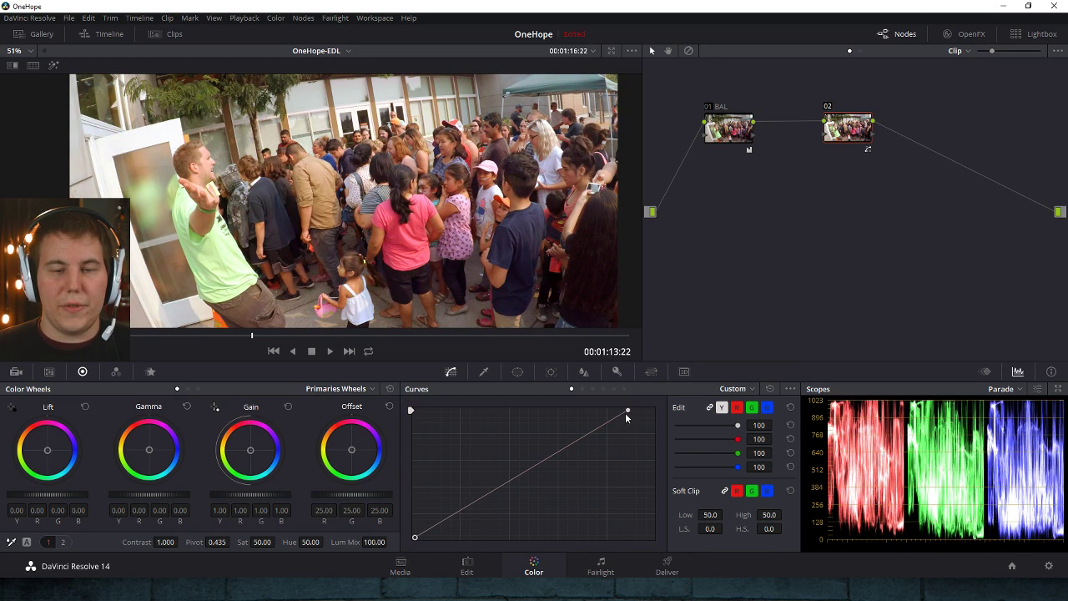
left_click_drag(629, 411, 653, 409)
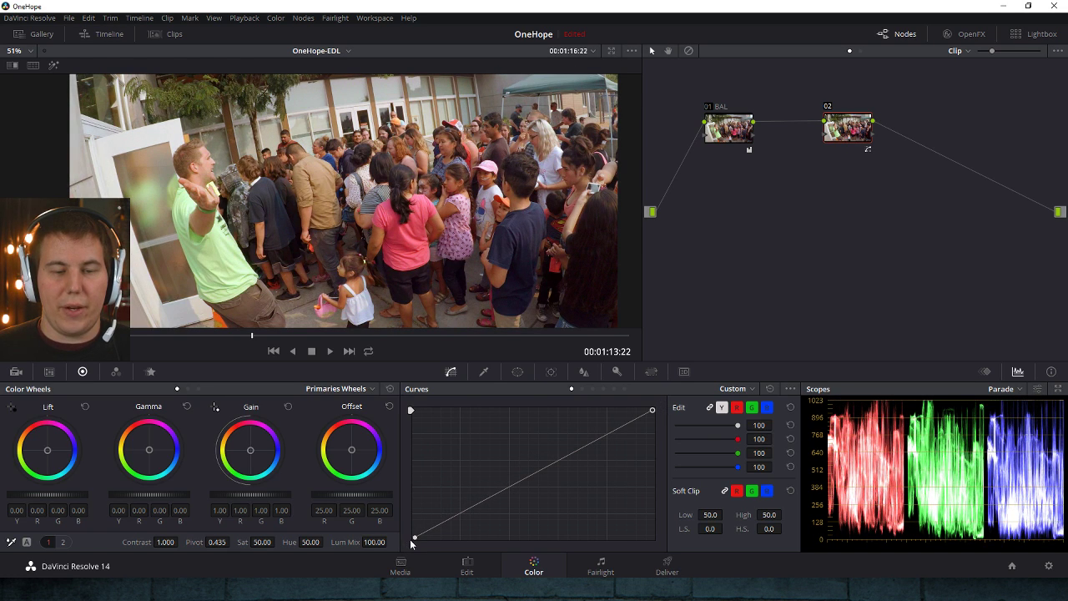
left_click_drag(410, 539, 456, 551)
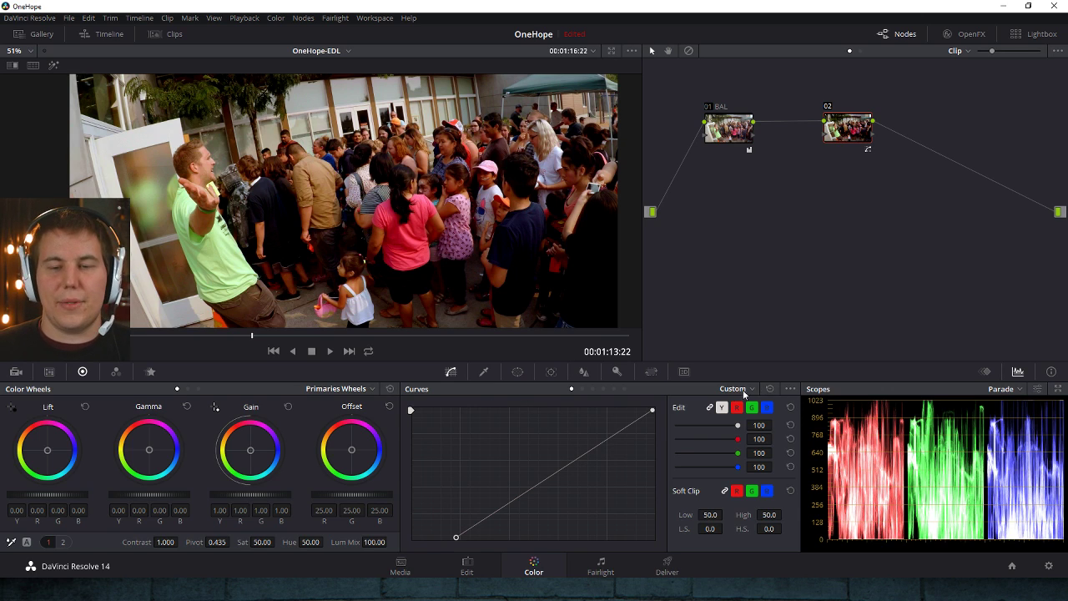
left_click(768, 390)
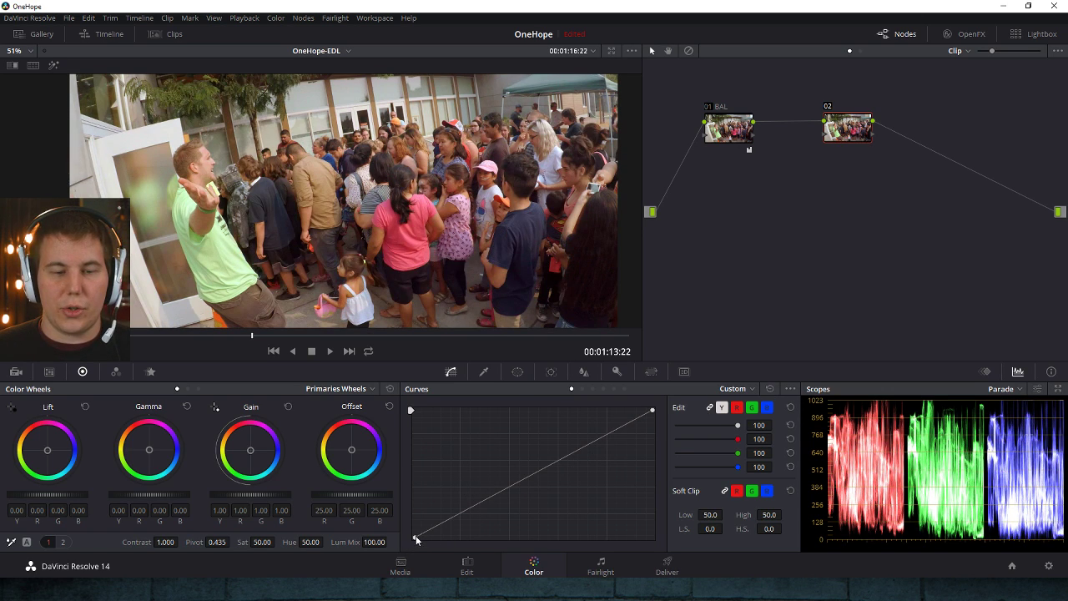
- Shape a gentle S-curve on node 02 by nudging the black point inward, lifting the highlights and lowering the shadows
left_click_drag(416, 535, 421, 537)
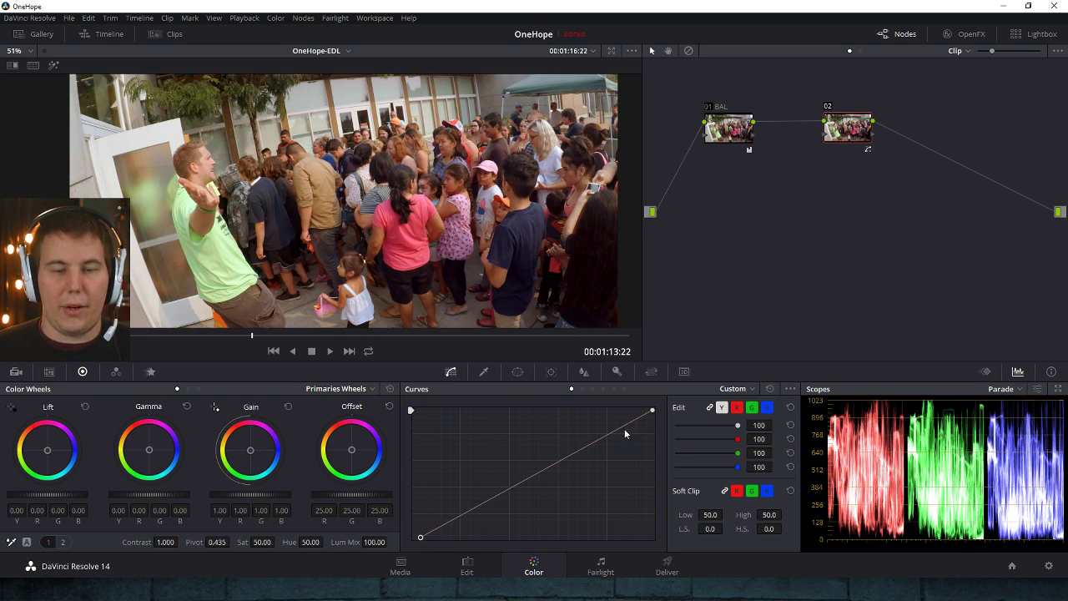
left_click_drag(595, 440, 588, 440)
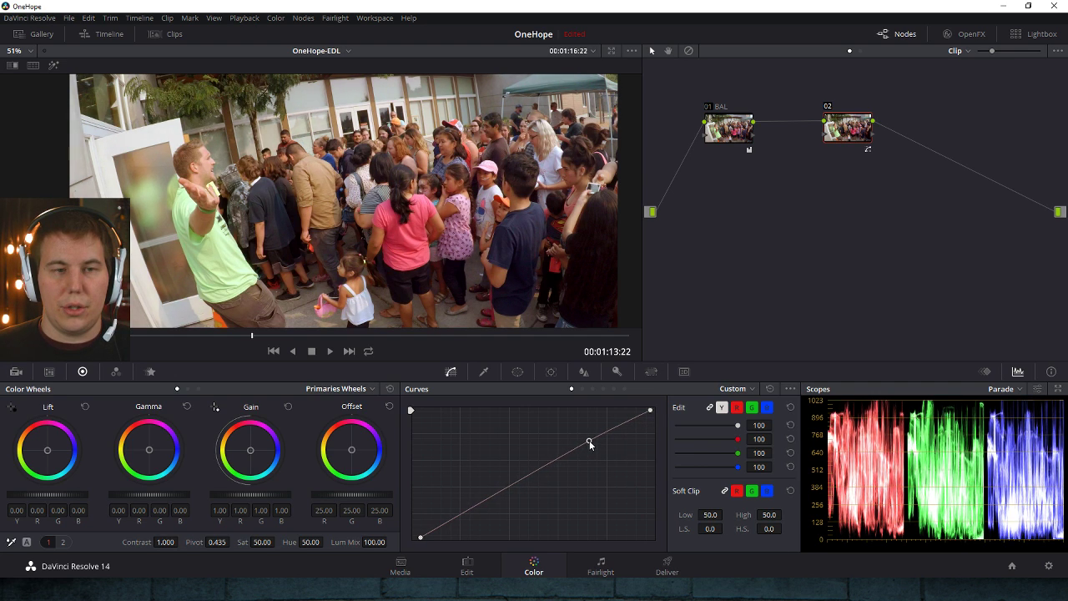
left_click_drag(463, 514, 472, 518)
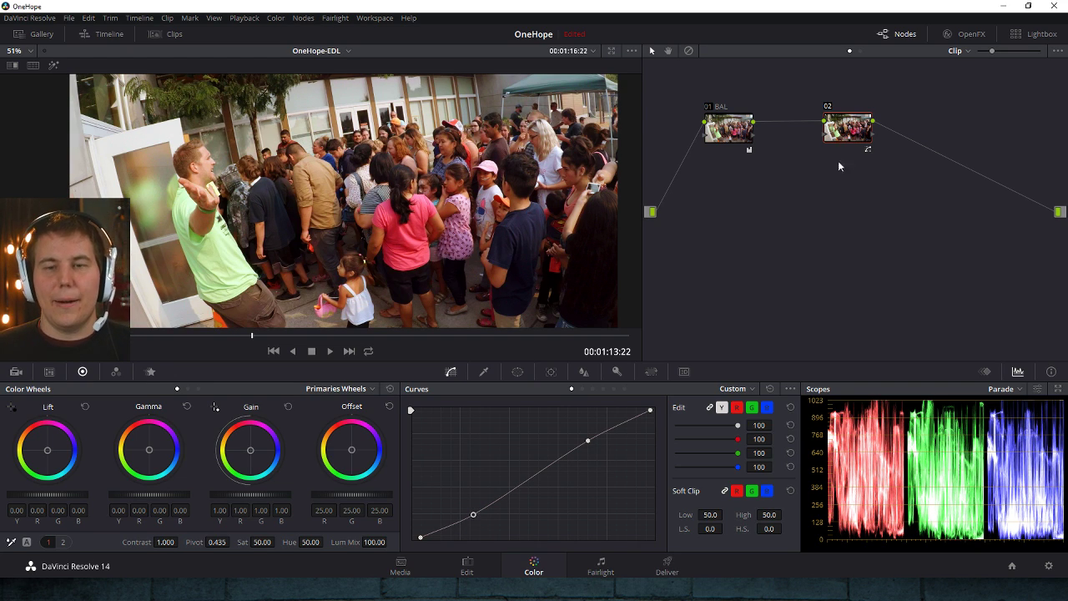
- Compare the shot with node 02 disabled, re-enable it, and deepen the shadows with the curve's lower control point
left_click(844, 128)
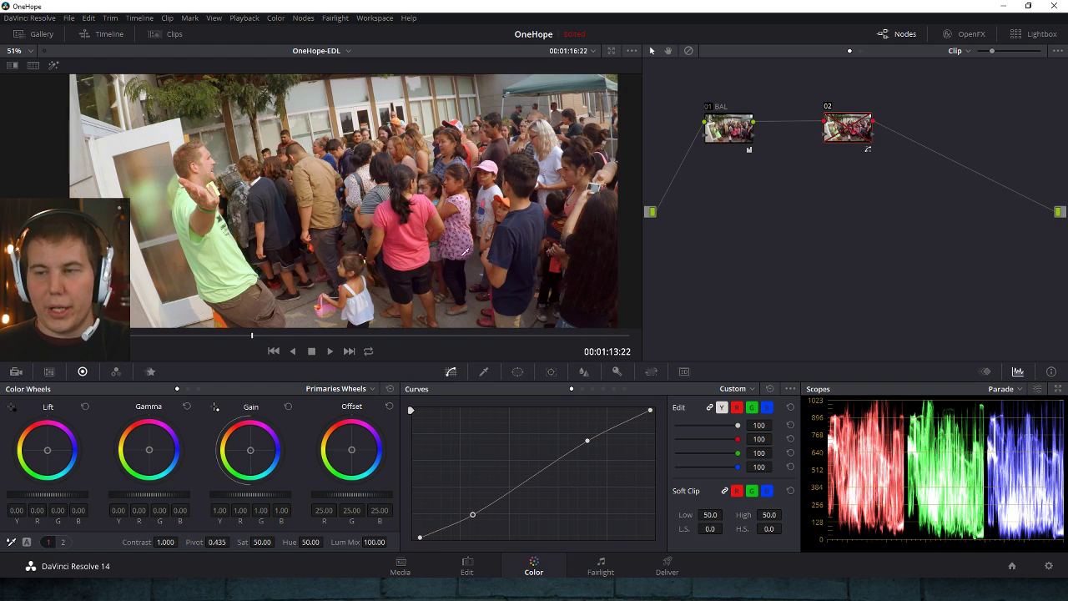
left_click(827, 109)
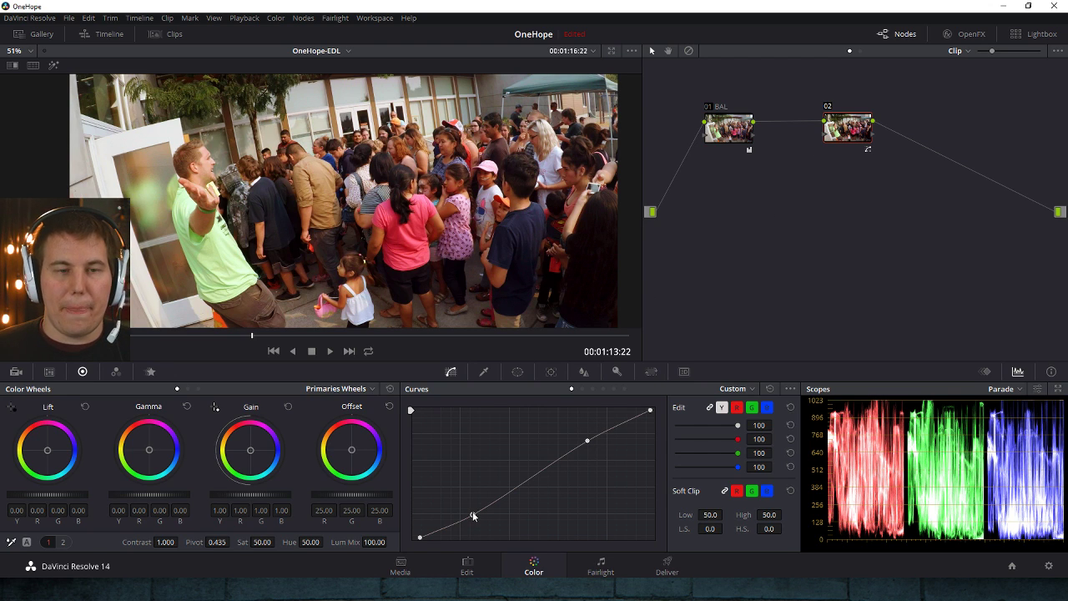
left_click_drag(472, 512, 481, 515)
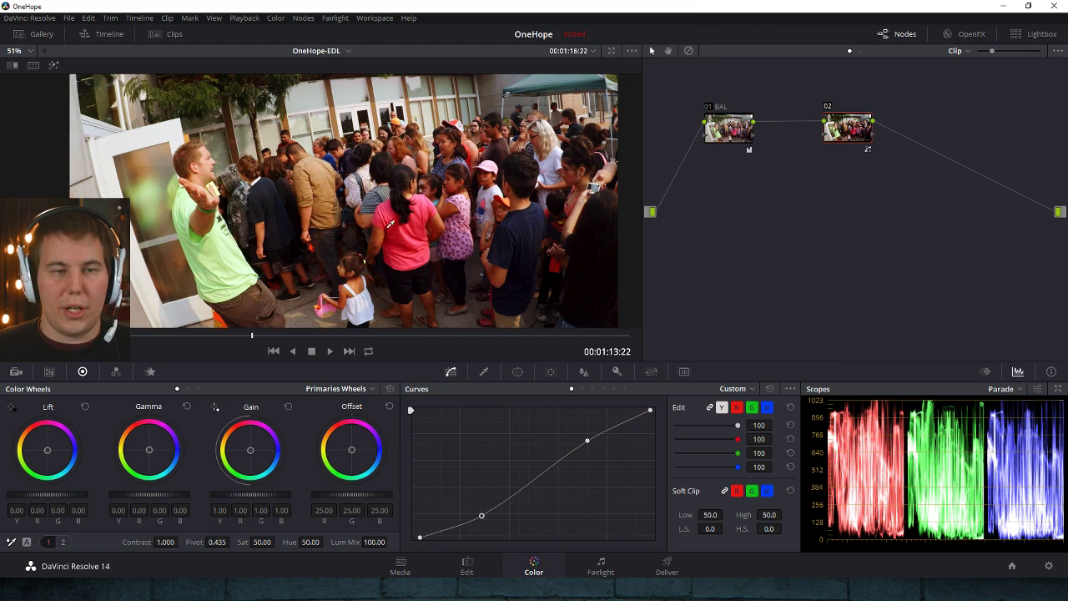
- Label node 02 as Contrast and move it slightly closer to the BAL node
right_click(837, 129)
left_click(863, 151)
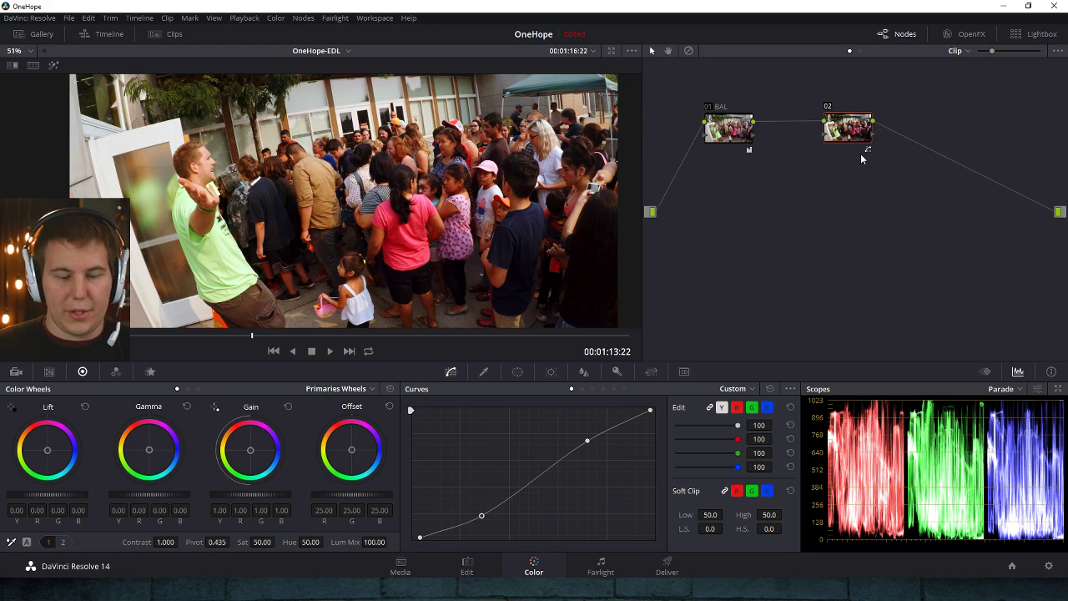
type("Contrast")
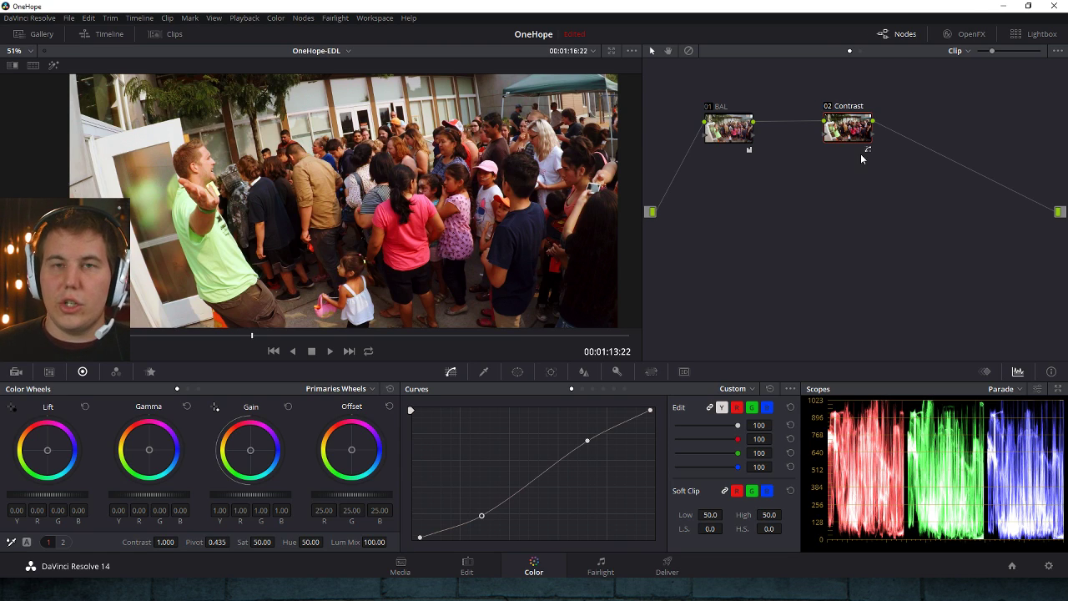
mouse_move(848, 141)
left_mouse_down()
mouse_move(831, 137)
mouse_move(846, 135)
left_mouse_up()
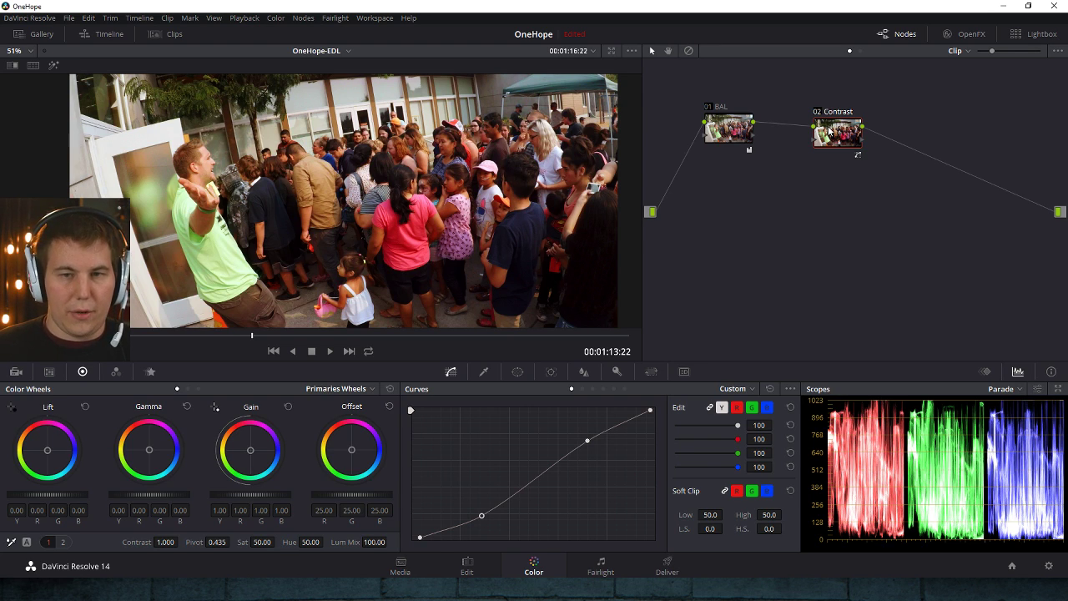
mouse_move(841, 146)
left_mouse_down()
mouse_move(838, 121)
mouse_move(834, 144)
left_mouse_up()
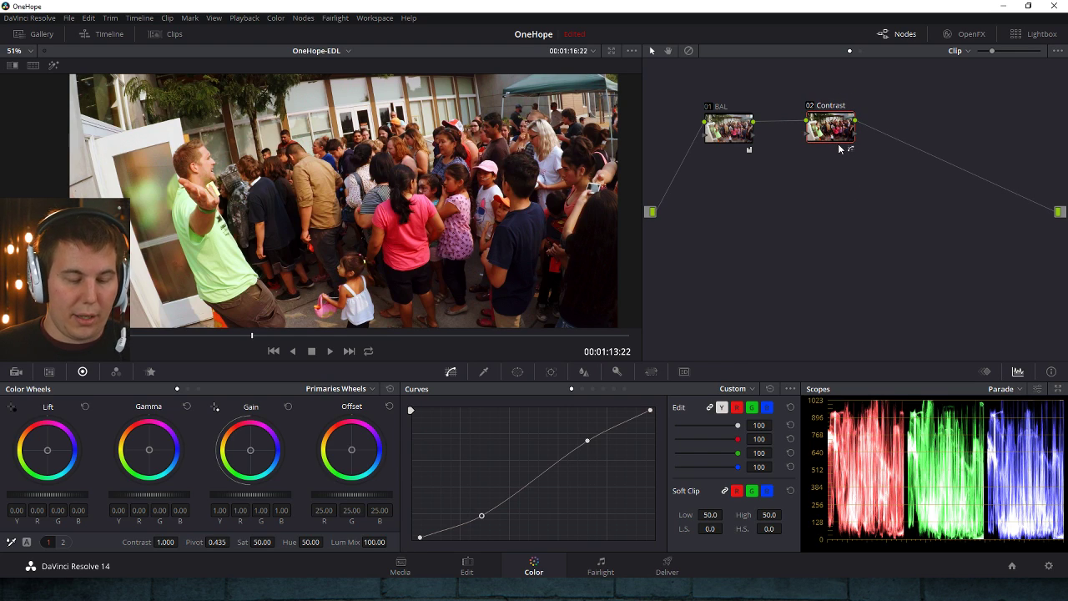
- Add a serial node after the Contrast node and space it slightly farther away
left_click(736, 132)
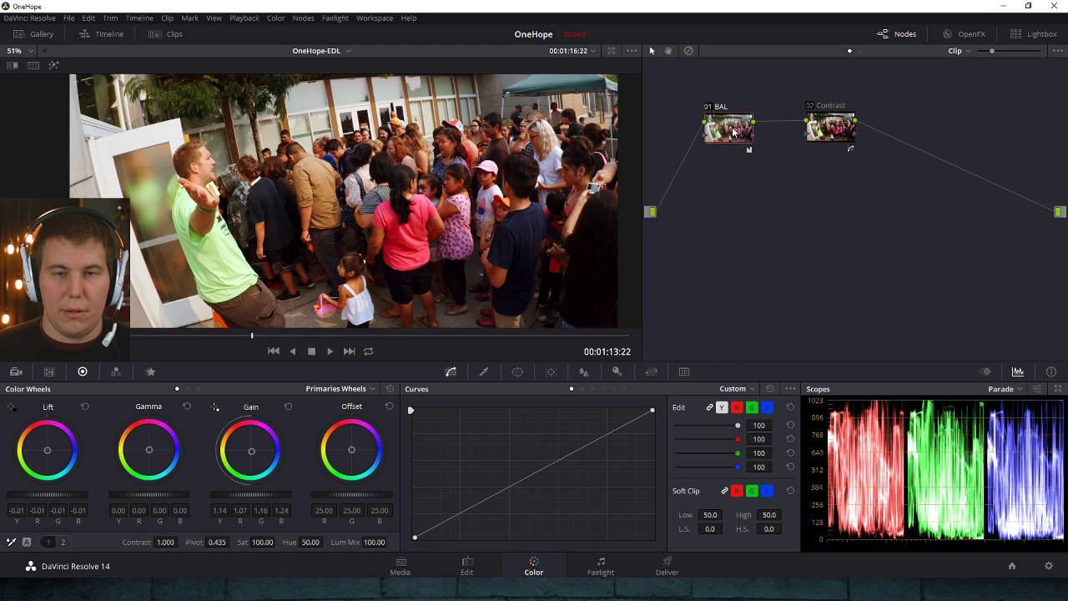
left_click(845, 126)
key("alt+s")
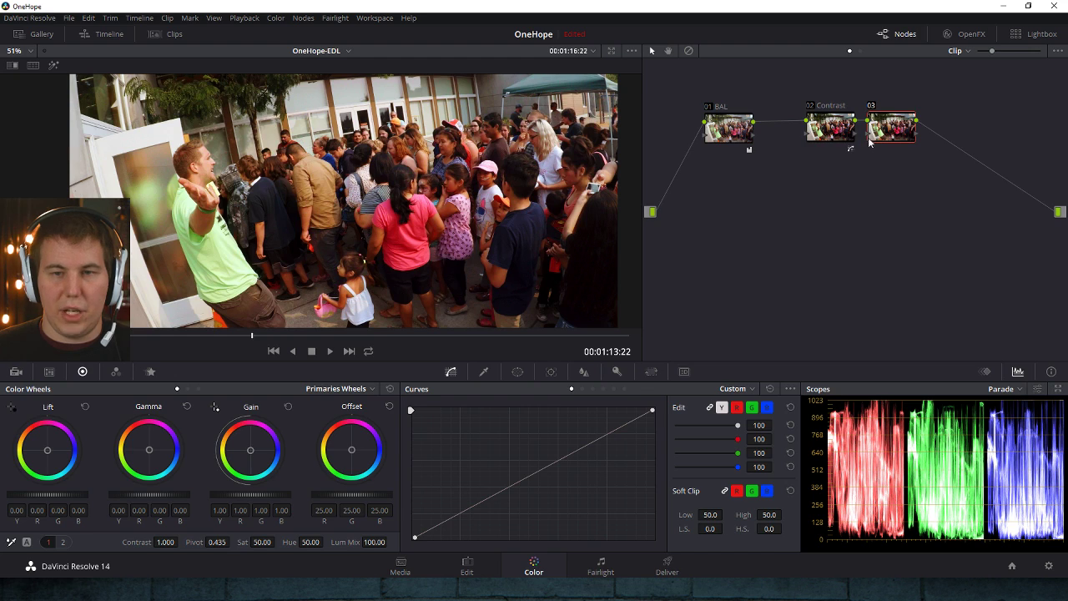
left_click_drag(884, 135, 891, 142)
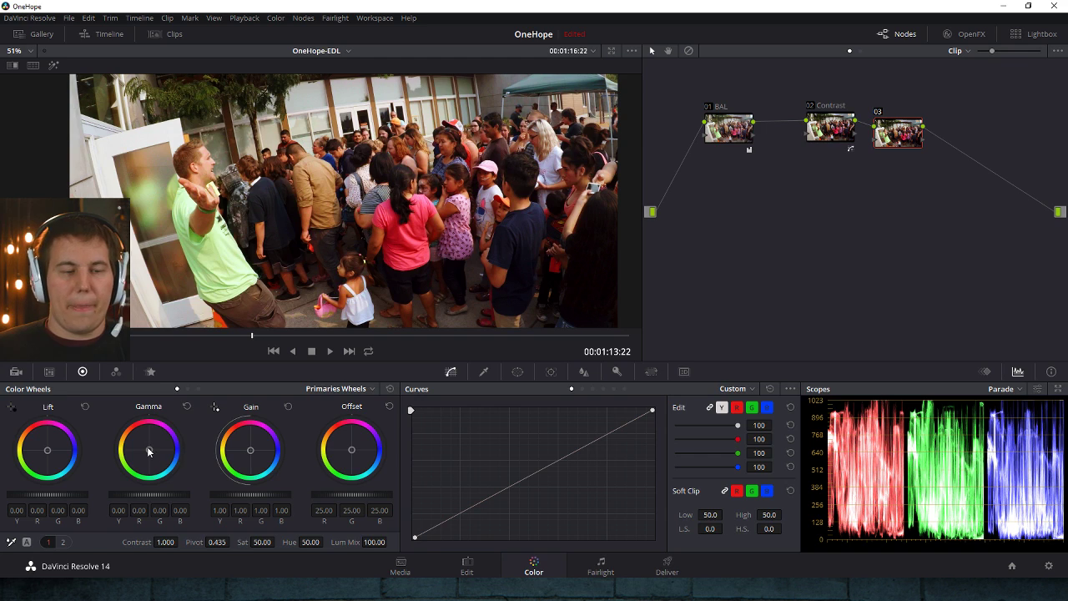
- Warm node 03 by shifting gamma toward orange and the gain to R 1.15, G 0.97, B 0.82
left_click_drag(150, 446, 147, 448)
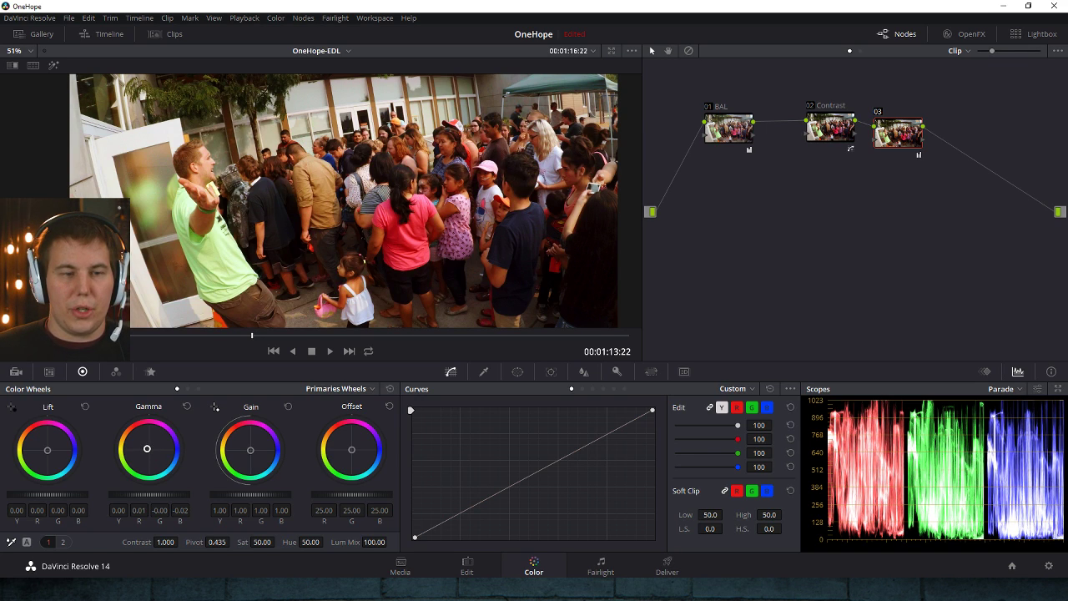
left_click_drag(250, 461, 249, 448)
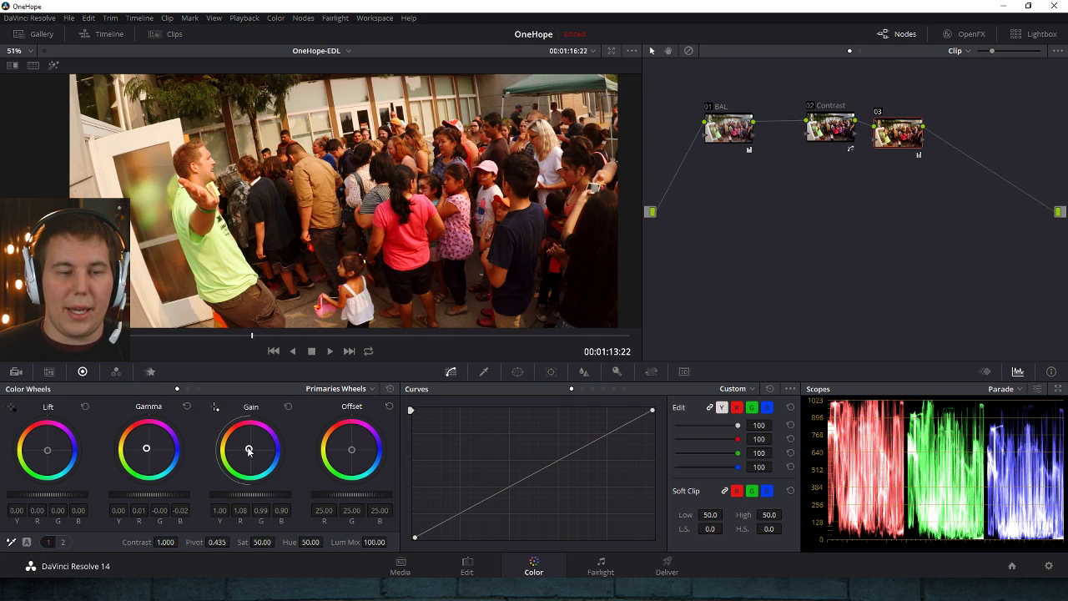
left_click_drag(248, 449, 239, 444)
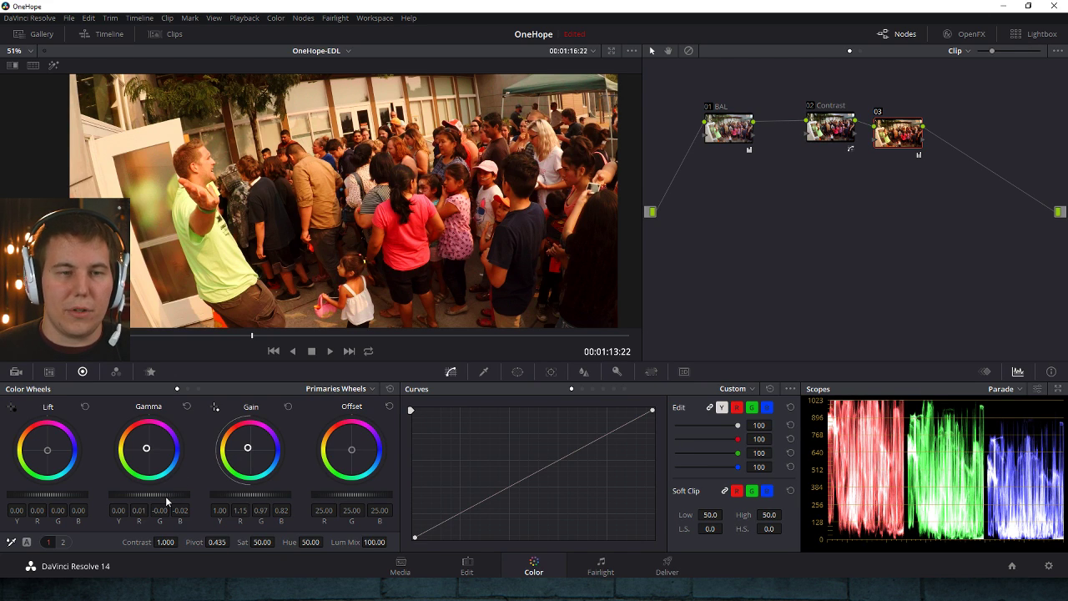
- Raise the master gamma to 0.01, shift lift to R -0.02, B 0.04, and warm gamma to R 0.04, B -0.03
left_click_drag(167, 501, 169, 501)
left_click_drag(48, 453, 49, 451)
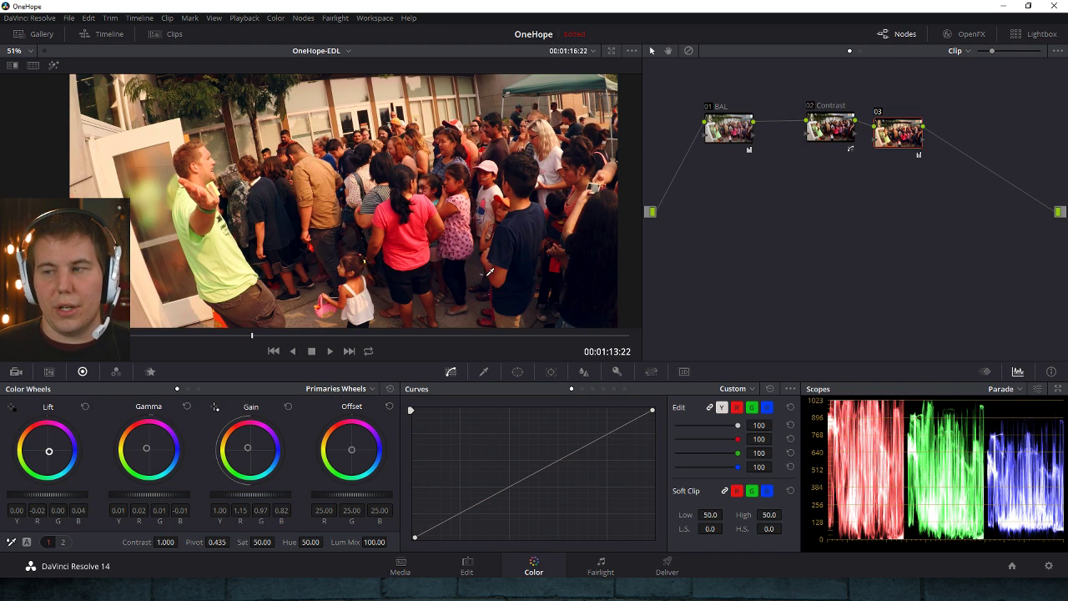
left_click_drag(148, 451, 145, 447)
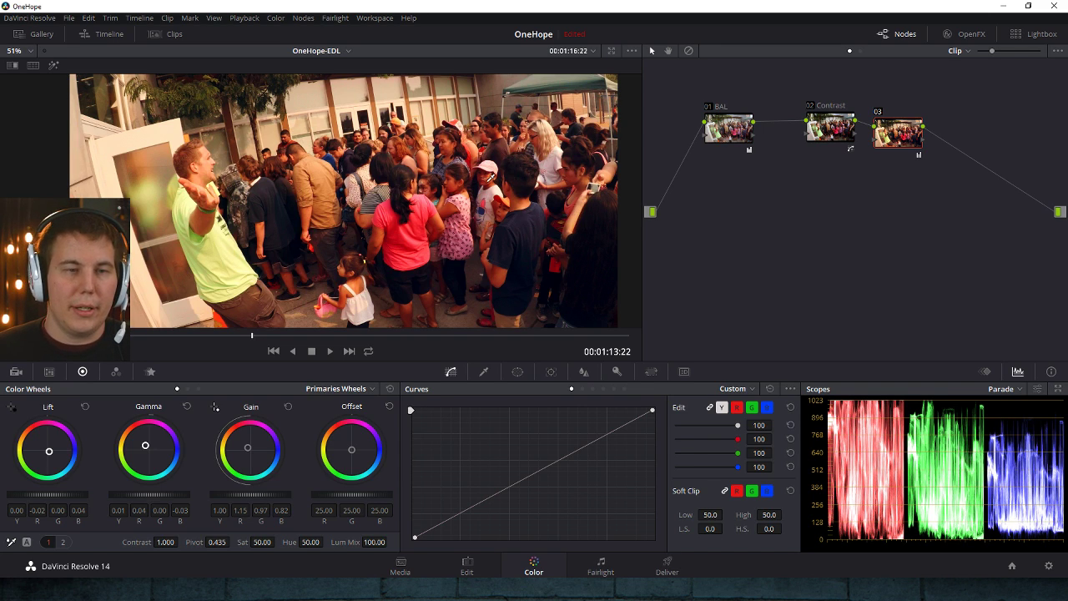
- Add a serial node after node 03 and place it below the existing node row
left_click(907, 140)
key("alt+s")
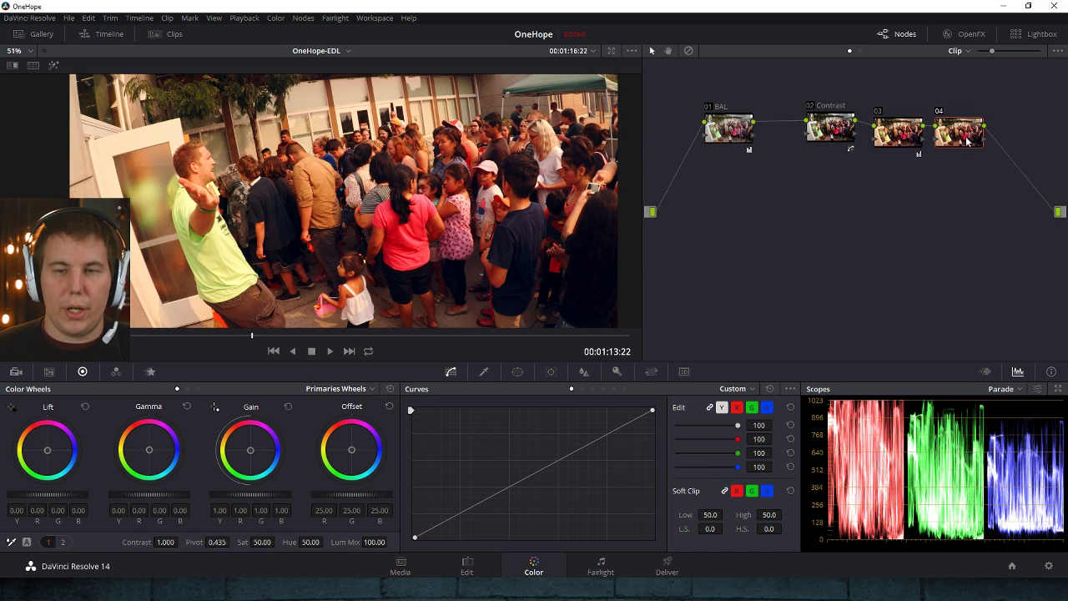
left_click_drag(960, 135, 869, 246)
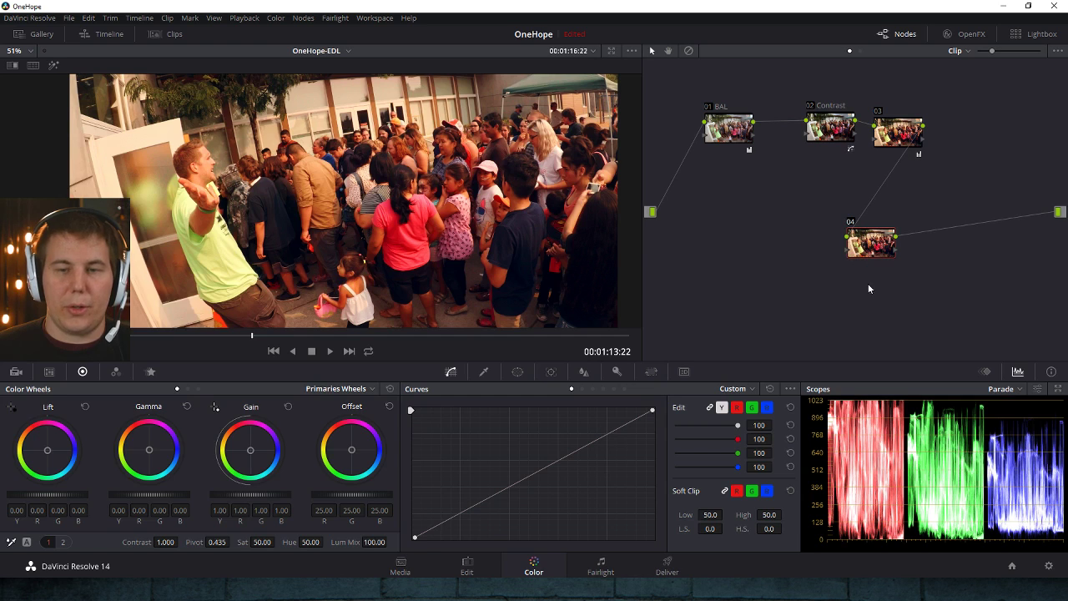
- Draw a closed curve power window on node 04 around the upper strip of the frame, above the crowd
left_click(517, 371)
left_click(427, 506)
scroll(292, 205, "down", 4)
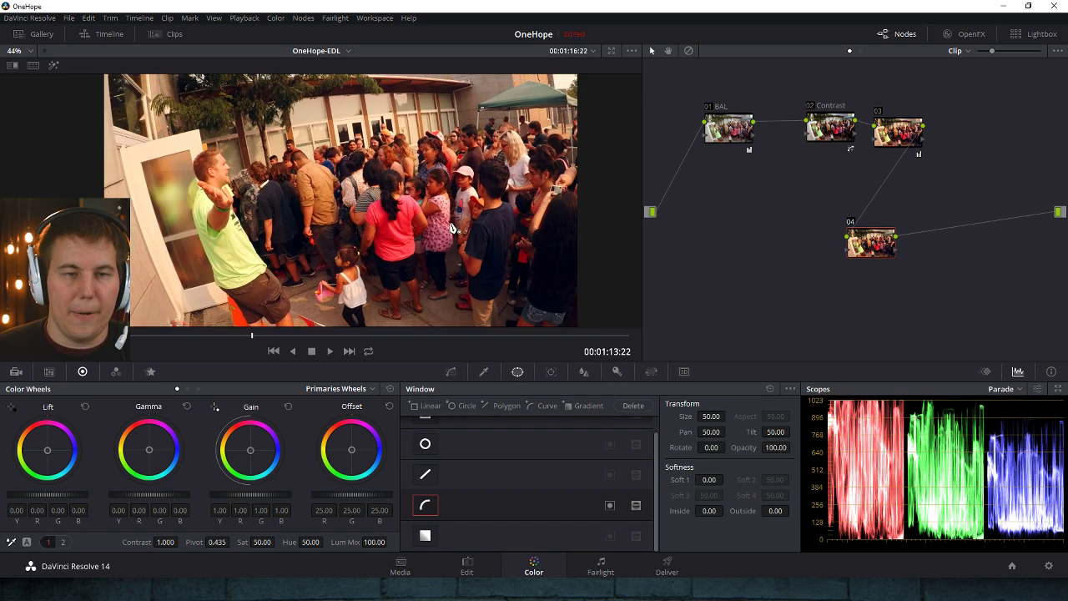
left_click(531, 145)
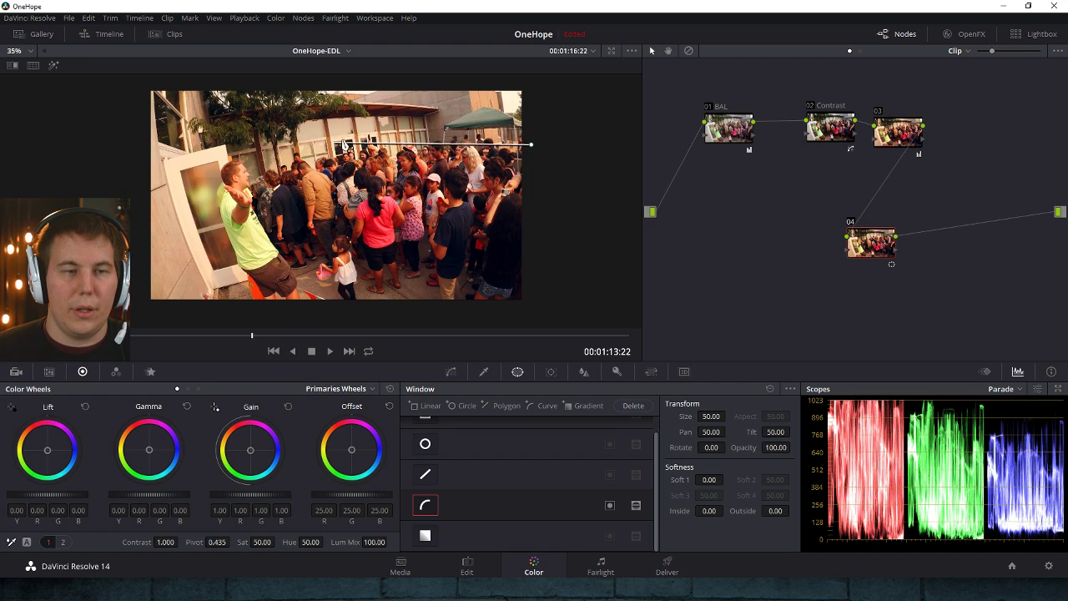
left_click(202, 128)
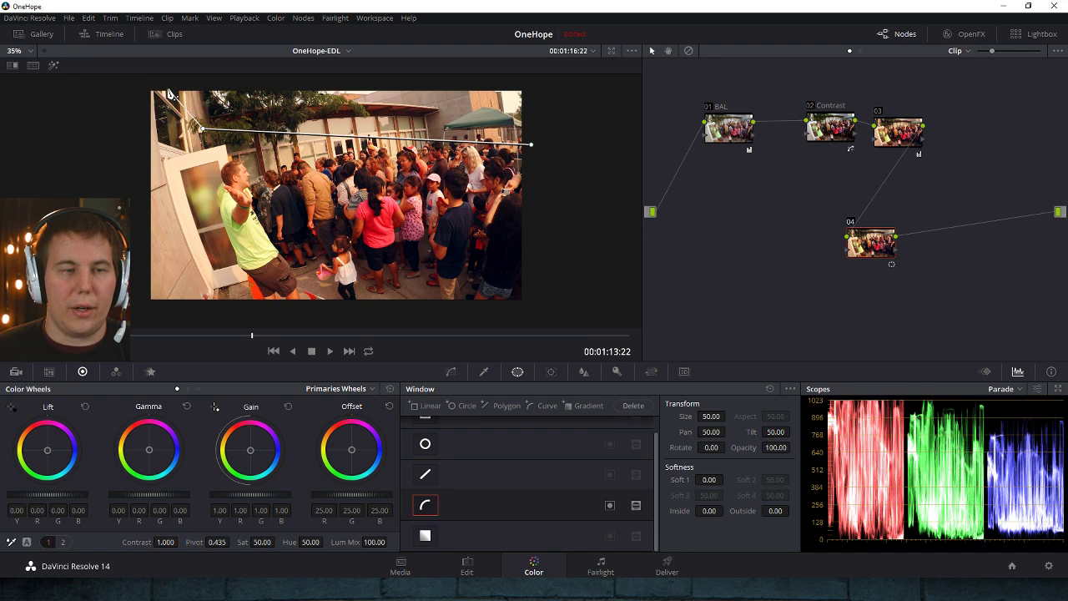
left_click(140, 86)
left_click(563, 81)
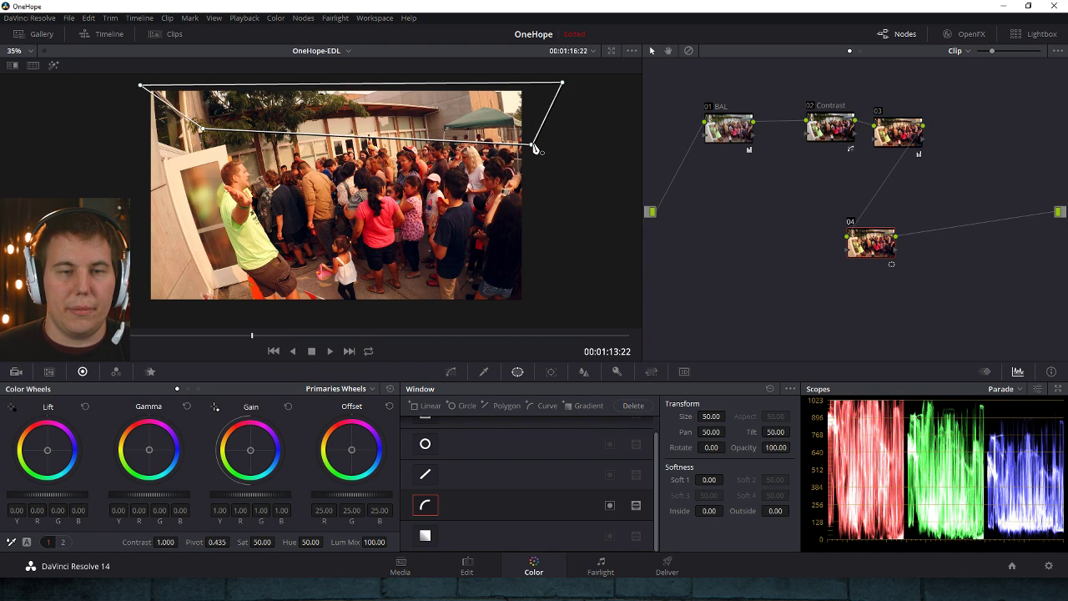
left_click(530, 144)
- Warm node 04's gain to Y 1.05, R 1.31, G 1.00, B 0.77, and set window softness to 2.10 inside and 1.66 outside
left_click_drag(259, 464, 247, 446)
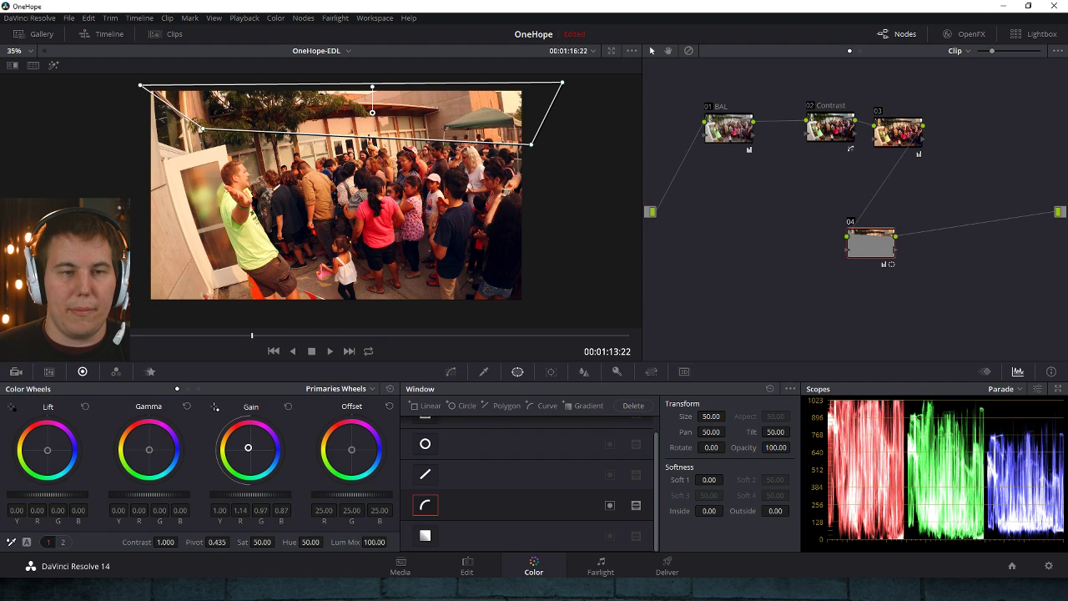
left_click_drag(256, 496, 255, 495)
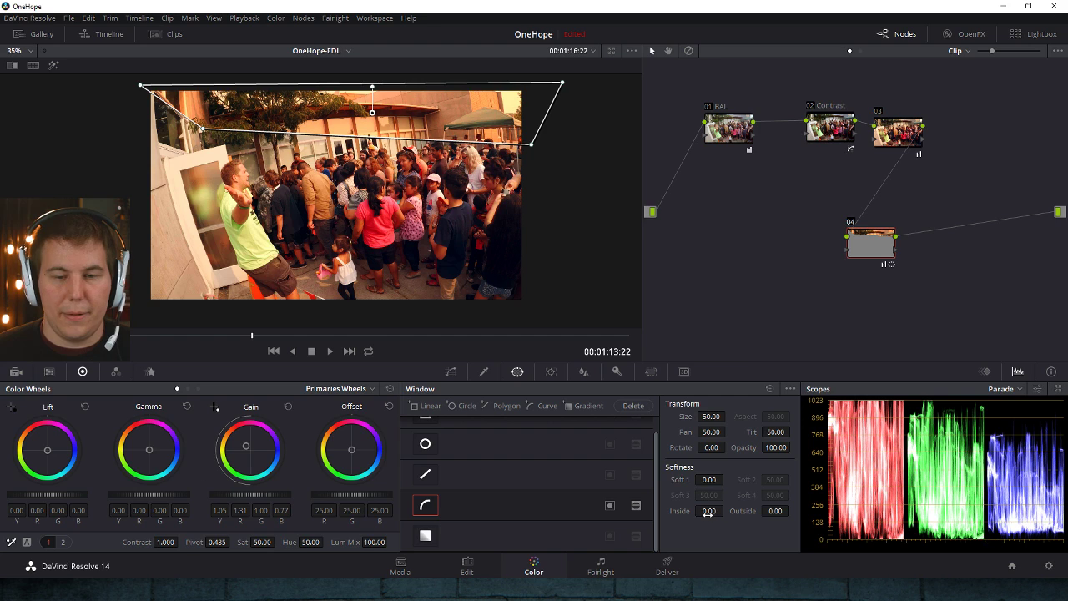
left_click_drag(709, 511, 799, 511)
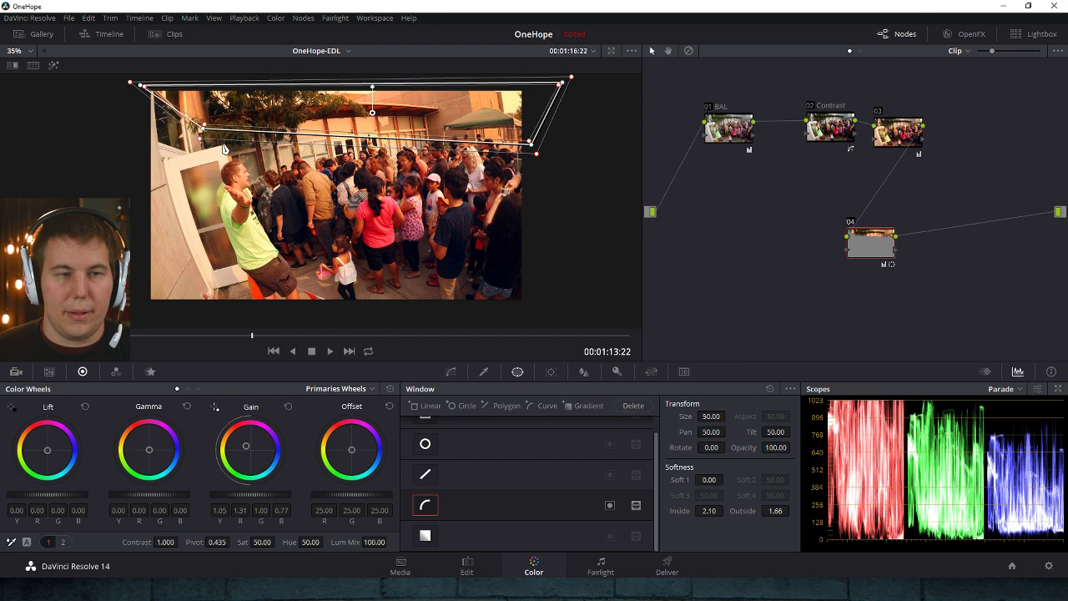
- Reshape the window's outer softness edge, extending its left side well beyond the frame and curving it down past the doorway
left_click_drag(141, 89, 52, 74)
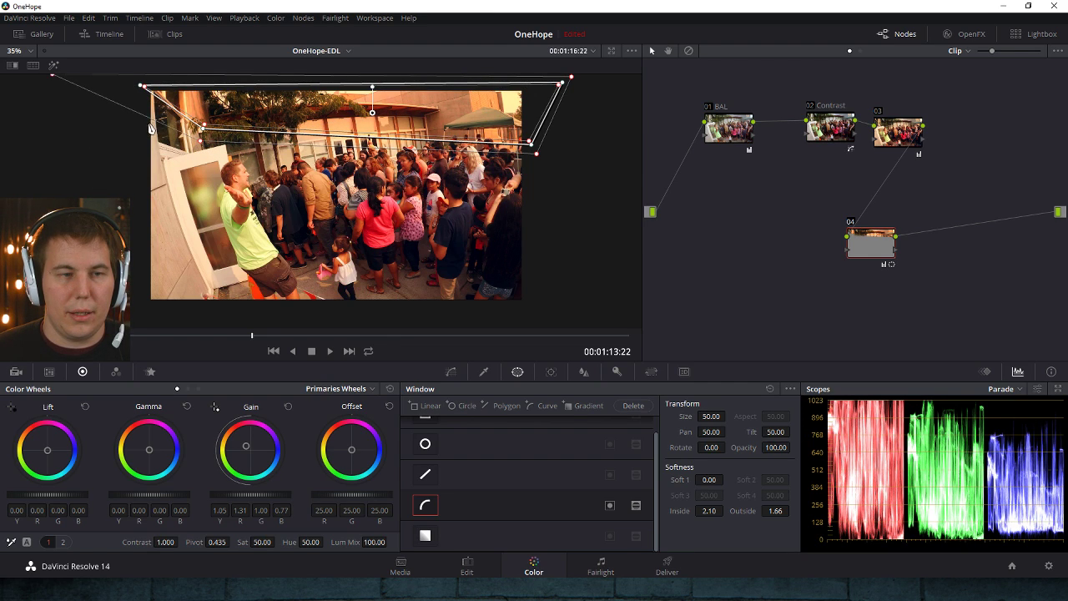
left_click(182, 115)
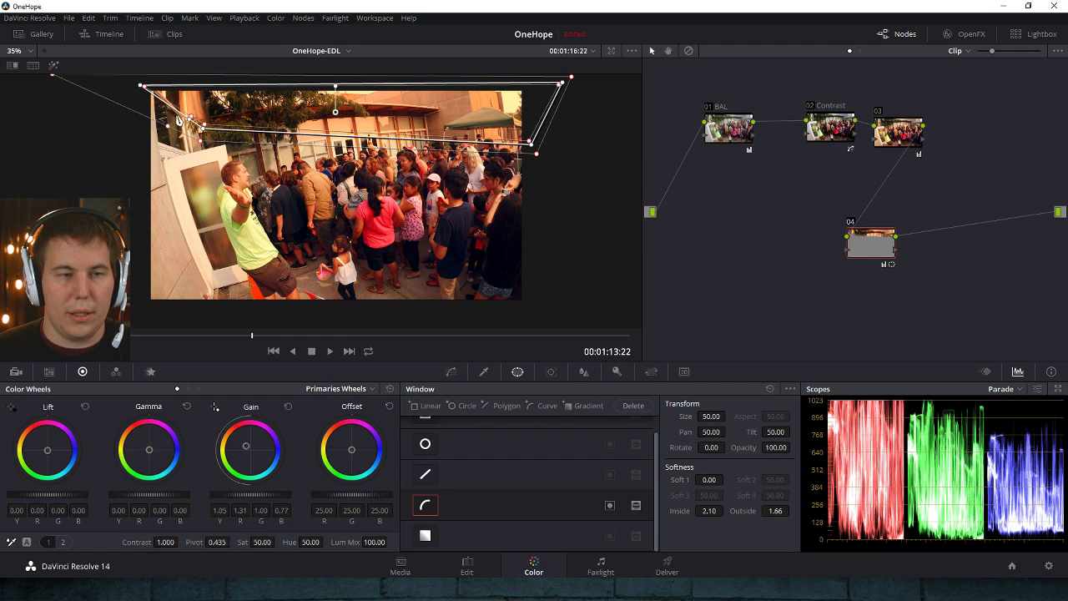
left_click_drag(172, 132, 98, 193)
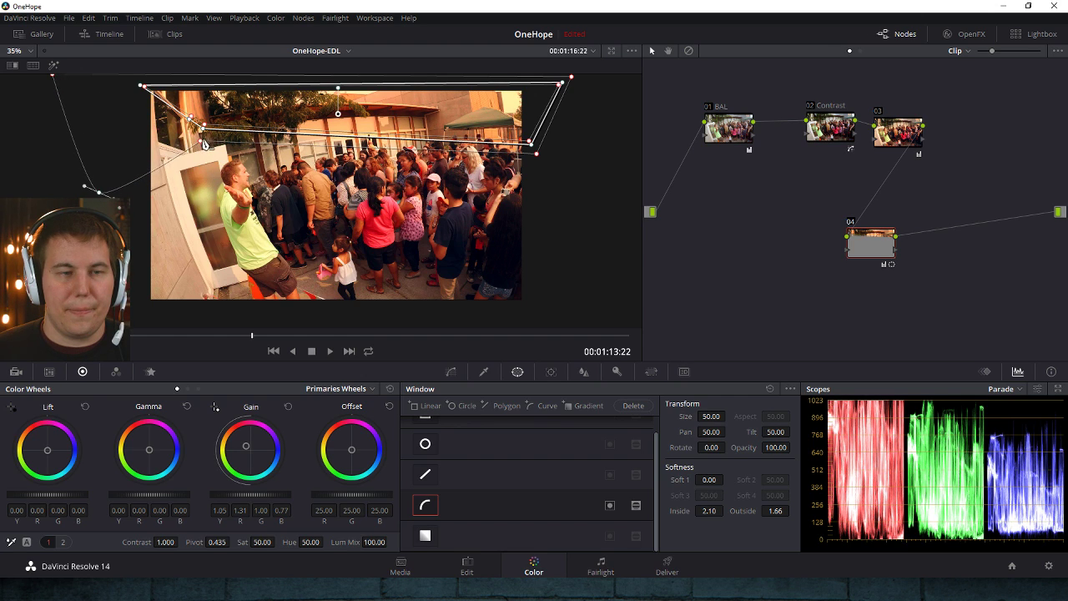
left_click_drag(201, 141, 222, 141)
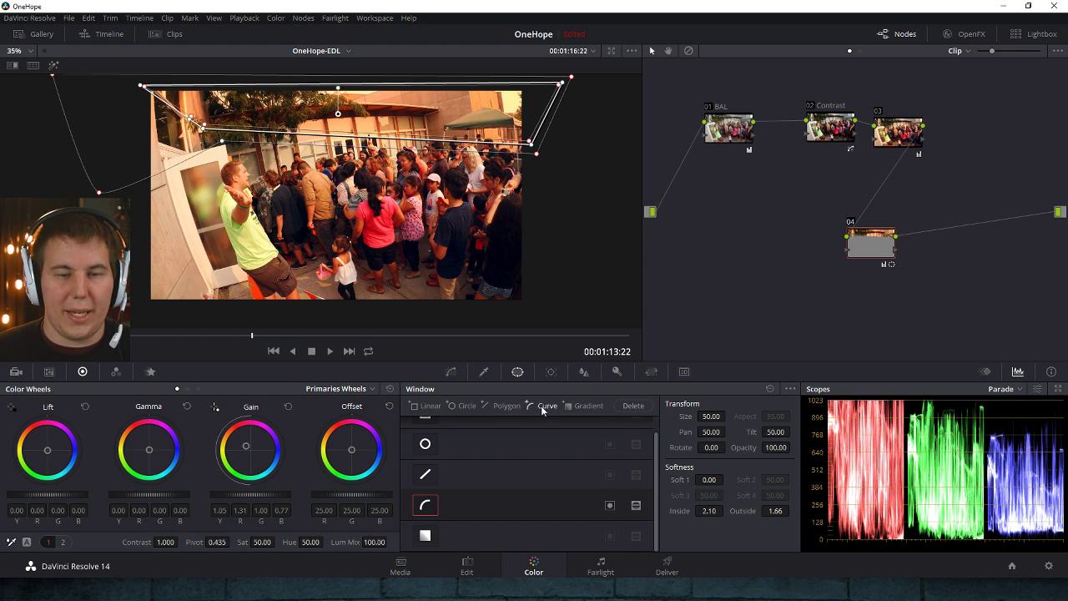
- Return to the Curves palette to hide the window outline, and delete node 04
left_click(450, 371)
scroll(388, 229, "up", 1)
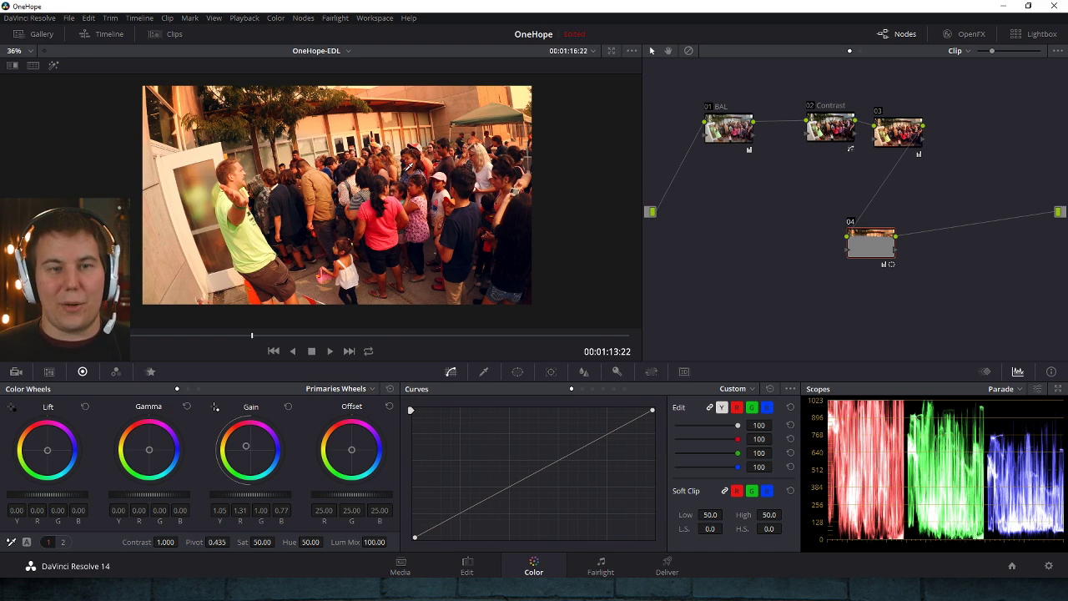
left_click_drag(282, 337, 252, 337)
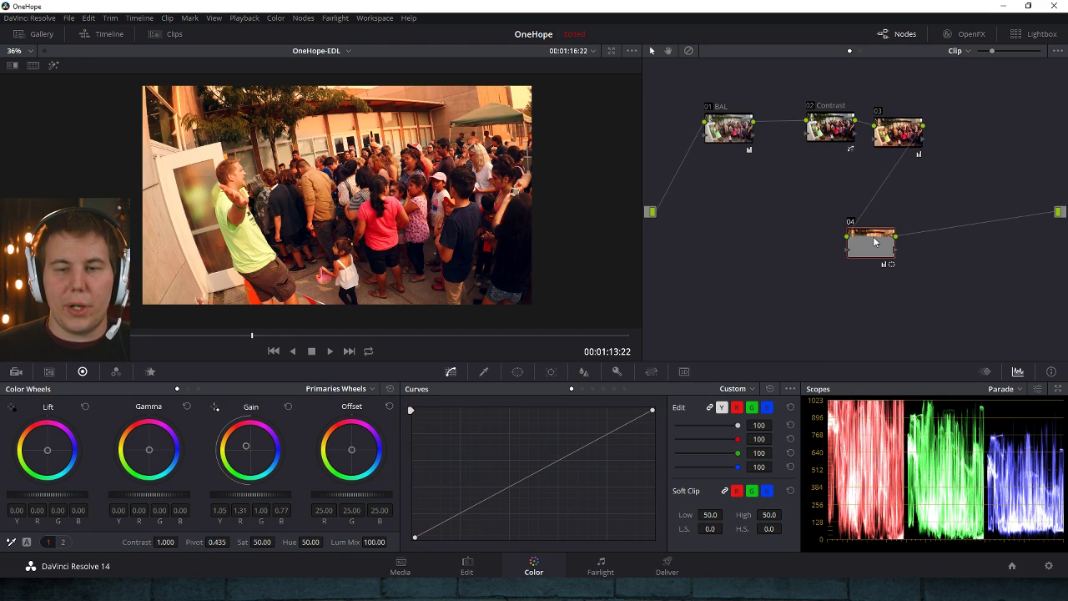
key("Delete")
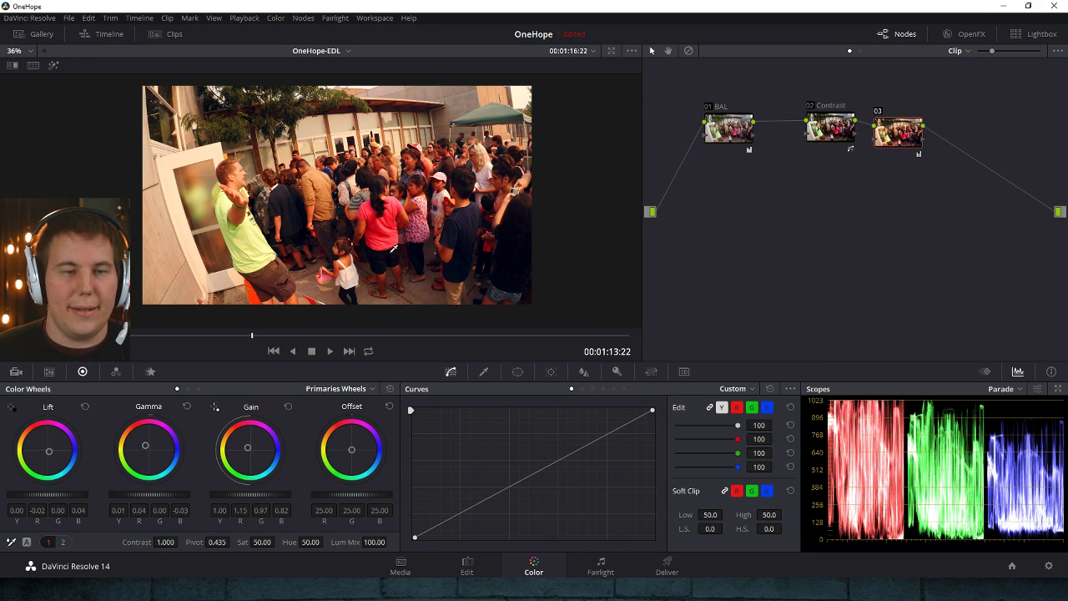
- Pull the white point of node 03's custom curve slightly inward and return it to the corner
scroll(394, 248, "up", 2)
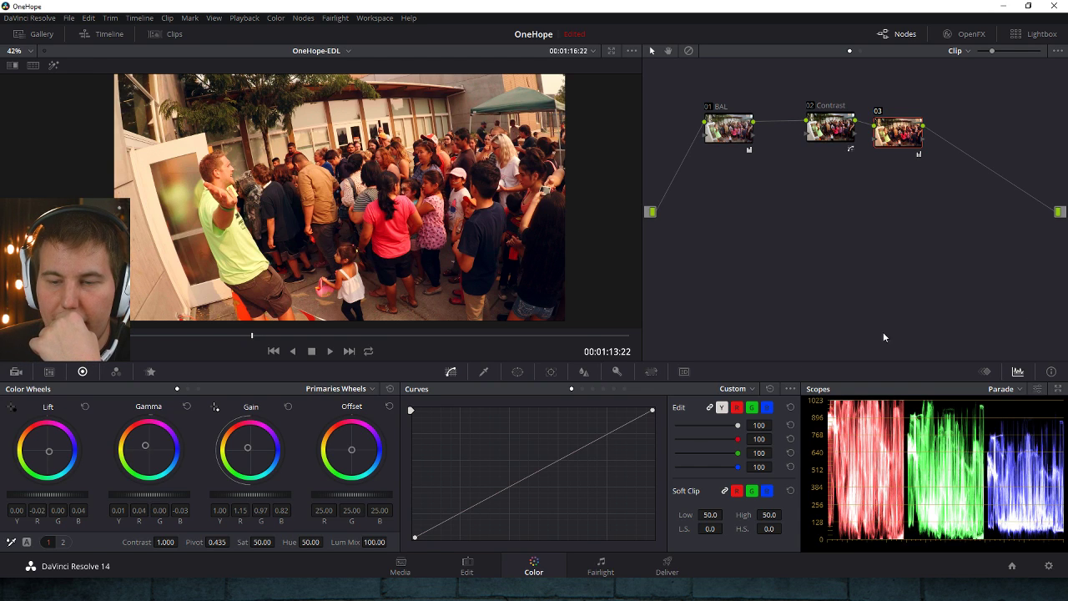
left_click_drag(651, 410, 644, 410)
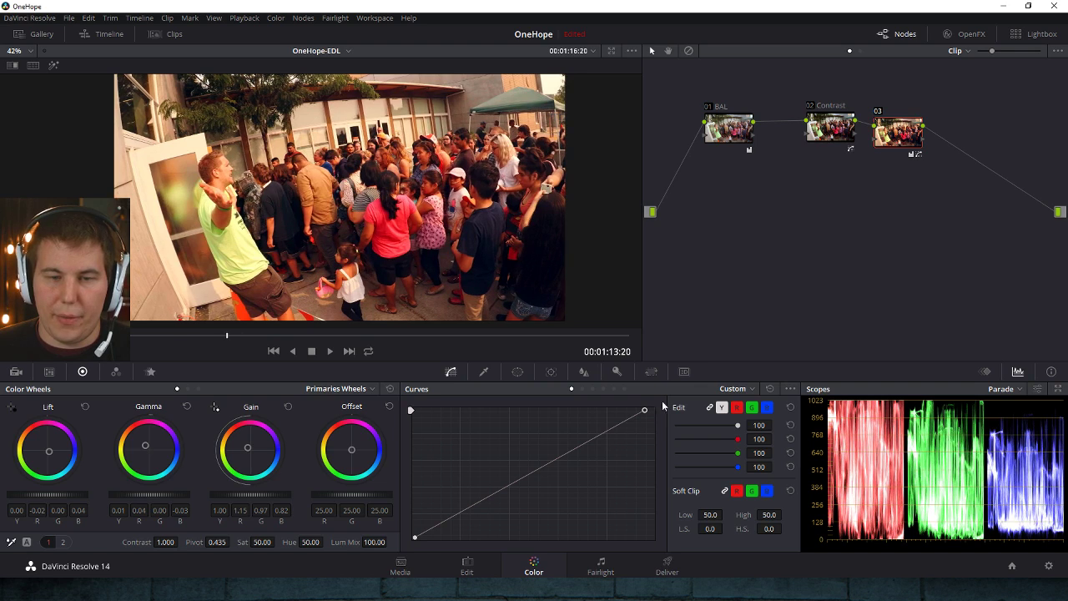
left_click_drag(644, 410, 669, 386)
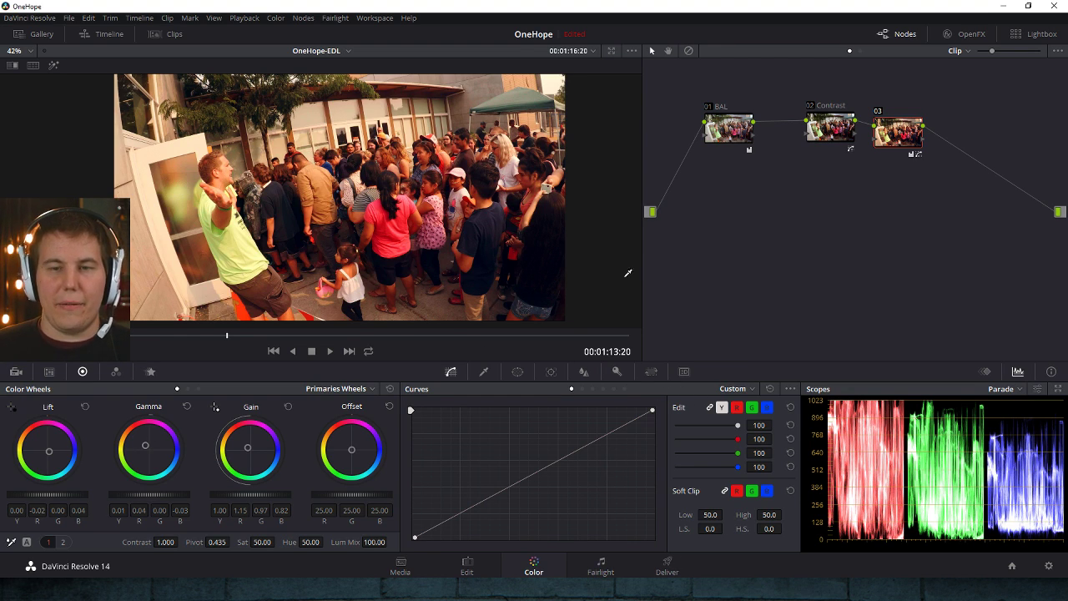
- Reset the grade of node 03
right_click(897, 140)
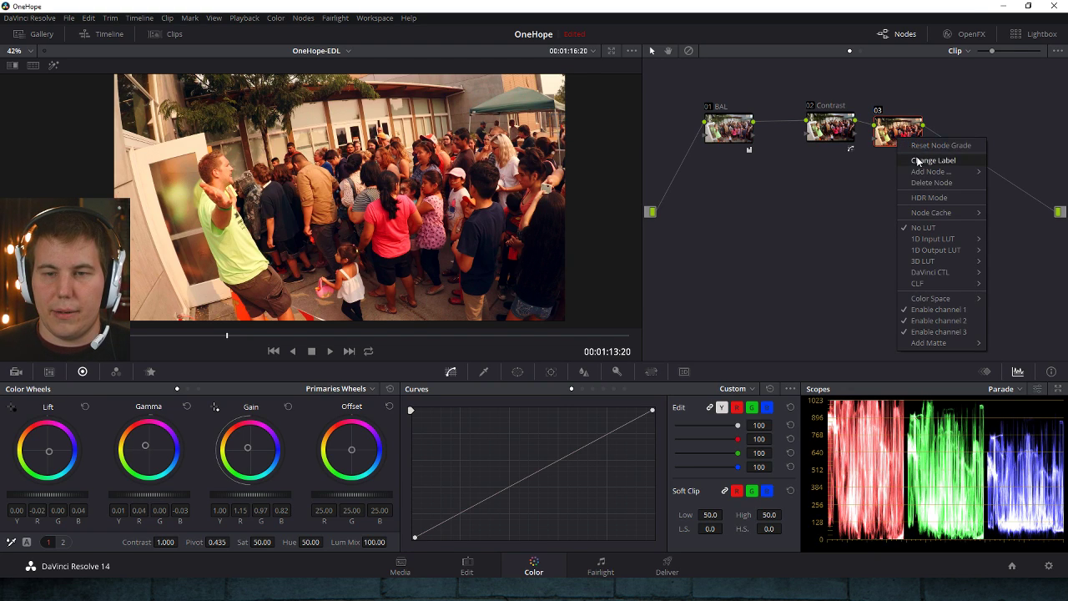
left_click(908, 154)
right_click(898, 135)
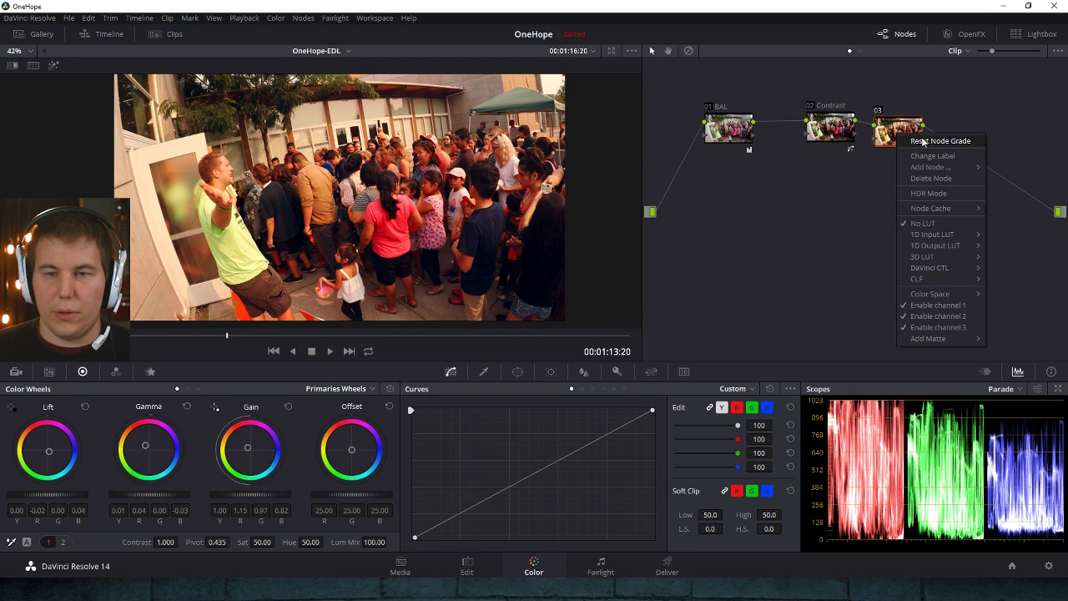
left_click(918, 142)
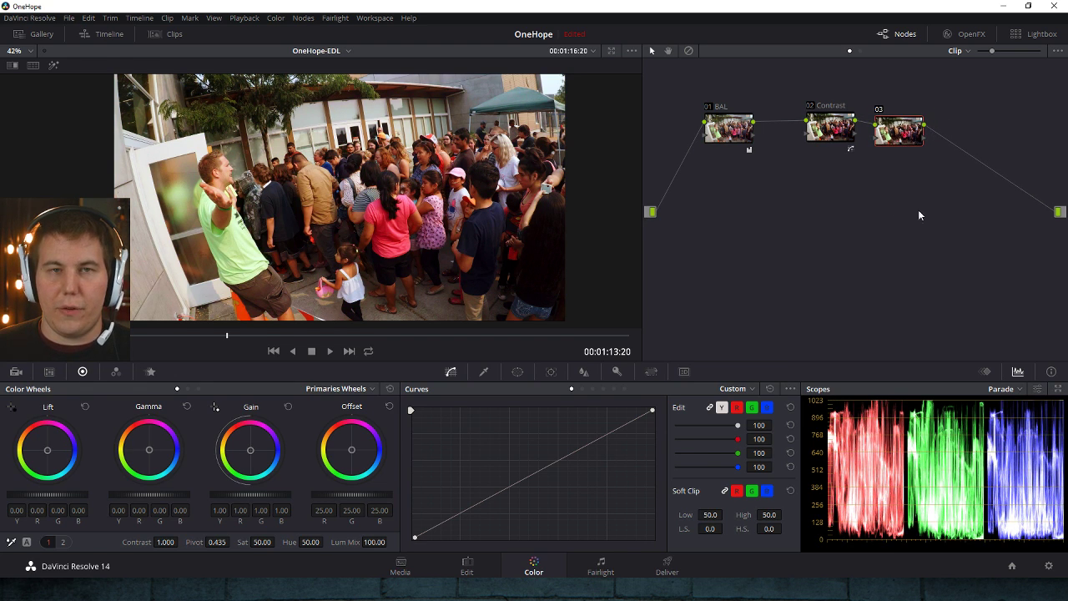
- Enable the Printer Light Hotkeys option
left_click(89, 17)
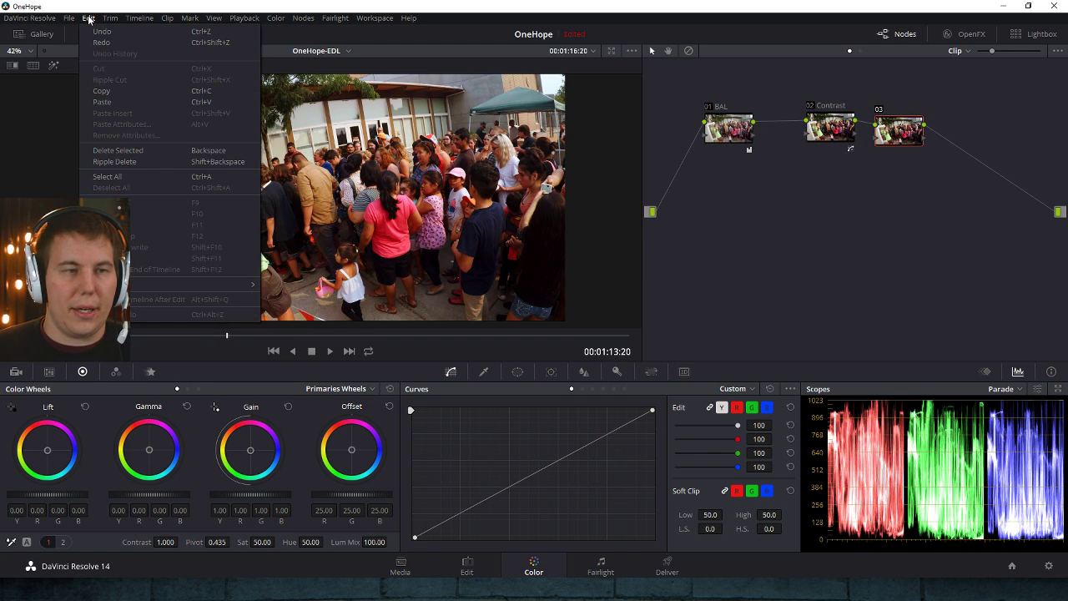
mouse_move(275, 18)
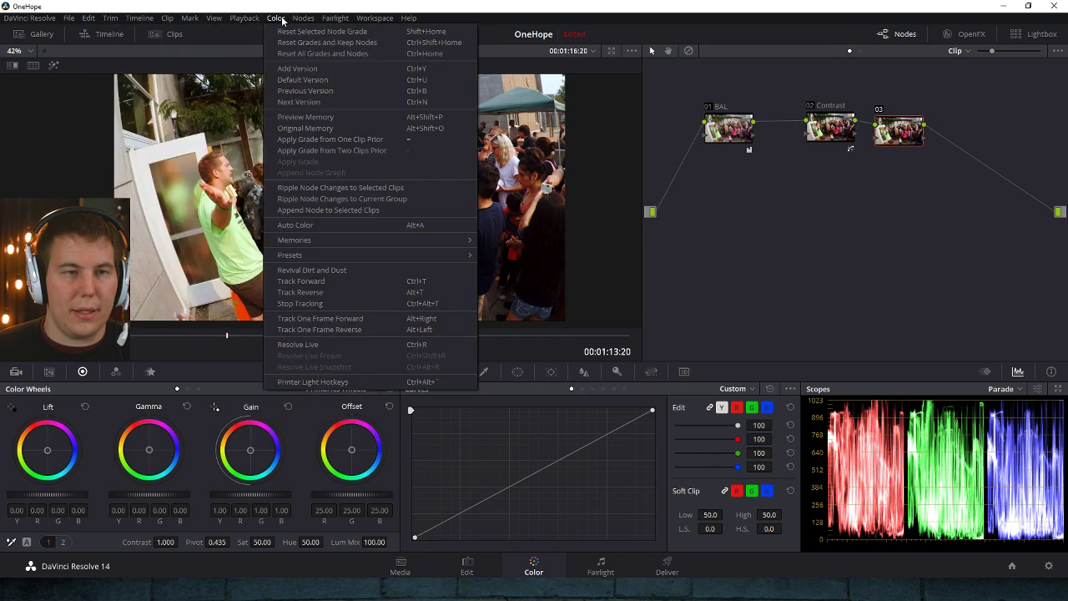
left_click(365, 379)
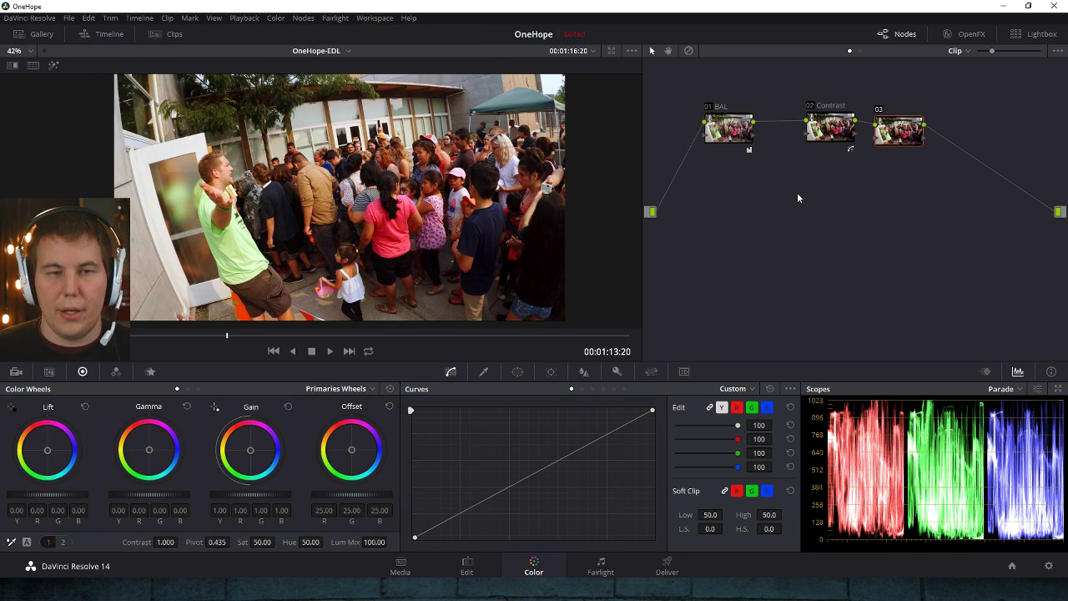
left_click(276, 18)
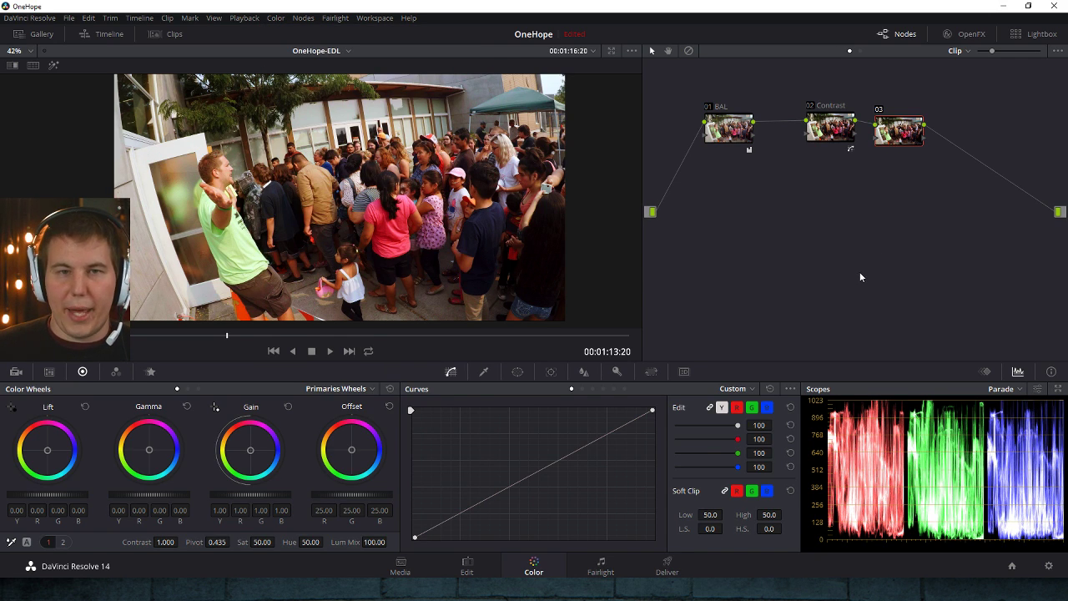
- Raise node 03's offset with the printer light hotkeys to R 30.00, G 37.00, B 32.00
key("KP_4")
key("KP_4")
key("KP_4")
key("KP_4")
key("KP_4")
key("KP_4")
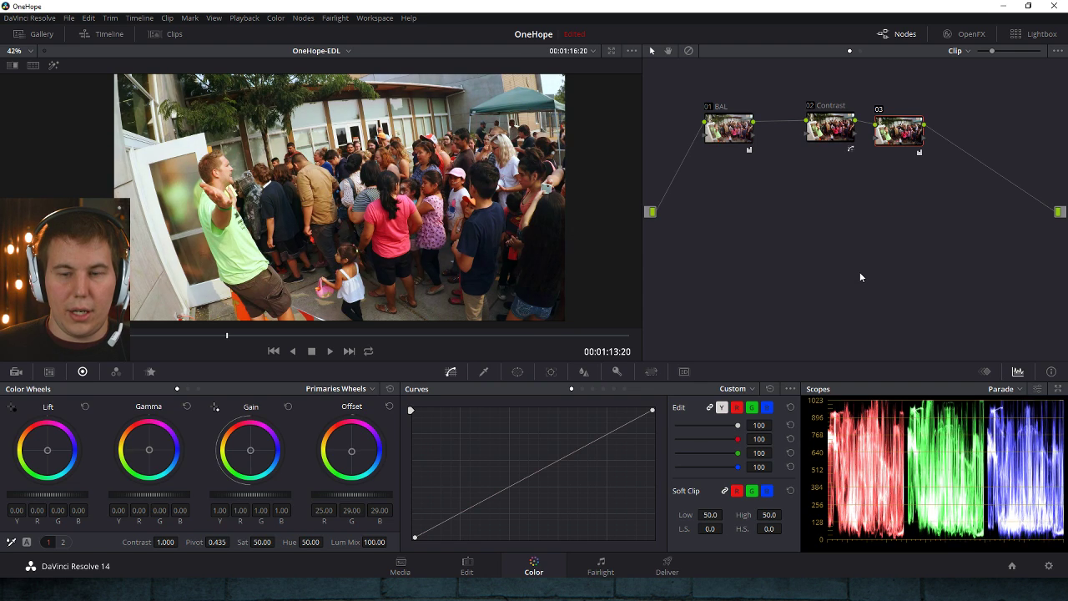
key("KP_6")
key("KP_6")
key("KP_6")
key("KP_6")
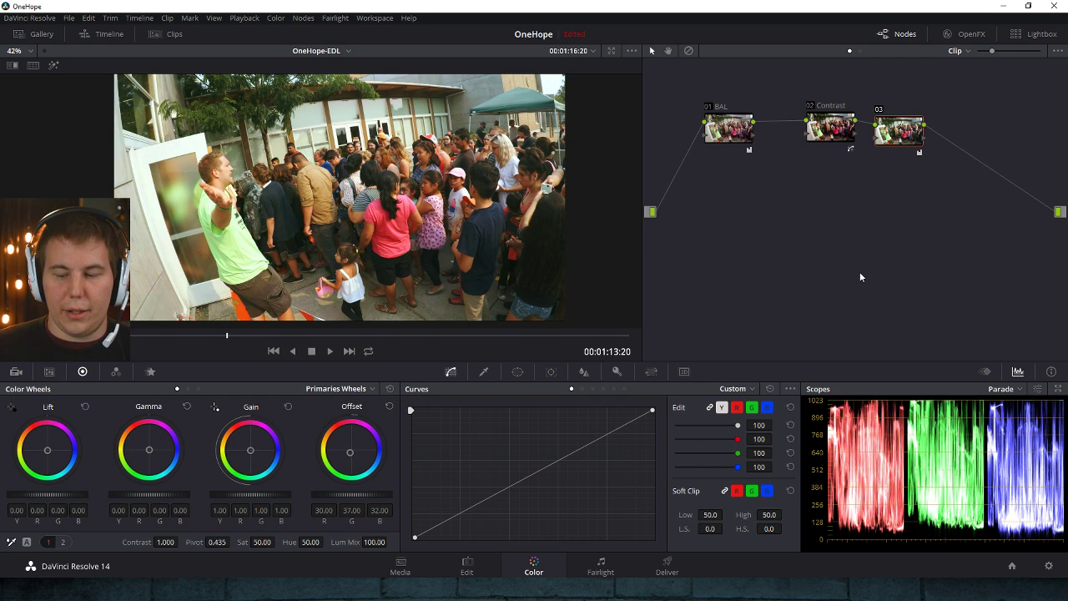
- Adjust node 03's printer light offset to G 35.00 and B 35.00, keeping R at 30.00
key("KP_Add")
key("KP_Add")
key("KP_6")
key("KP_6")
key("KP_6")
key("KP_6")
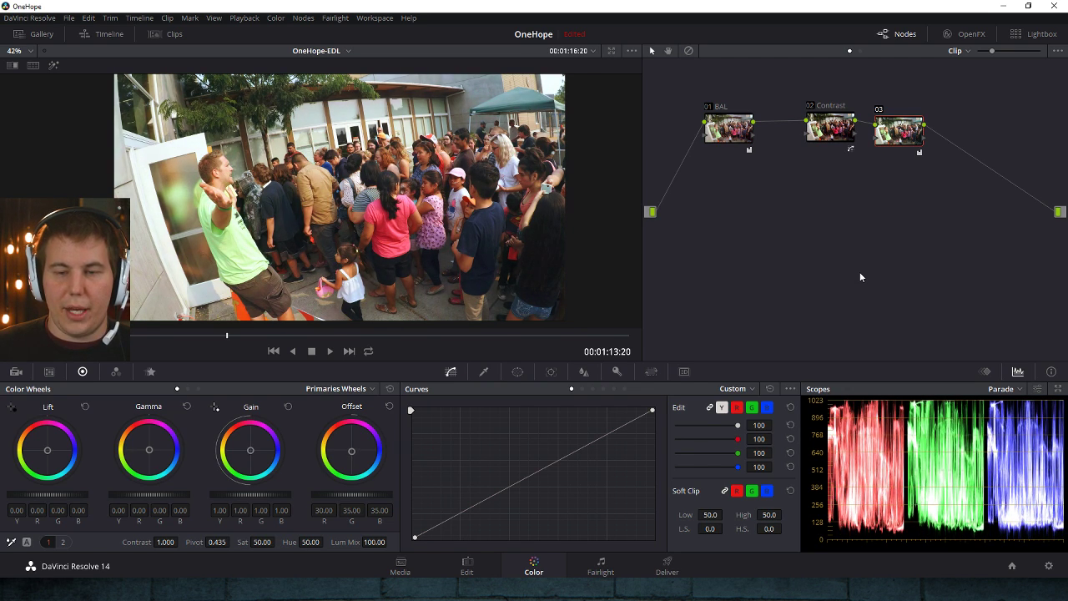
- Shift node 03's printer light offset to a strong warm tint of R 46.00, G 28.00, B 24.00
key("KP_4")
key("KP_4")
key("KP_4")
key("KP_4")
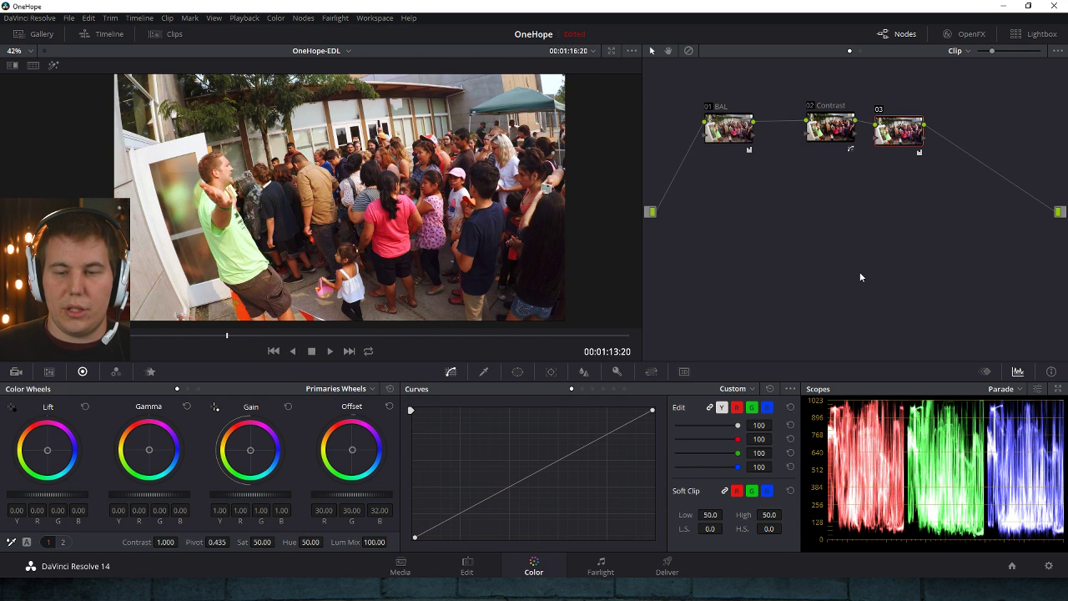
key("KP_4")
key("KP_4")
key("KP_4")
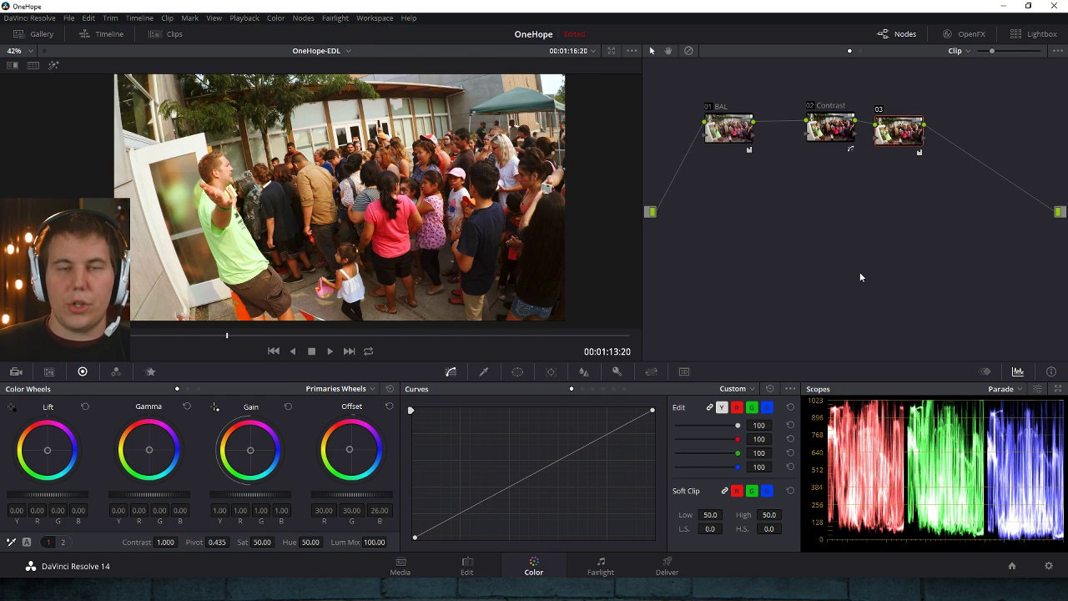
key("KP_2")
key("KP_2")
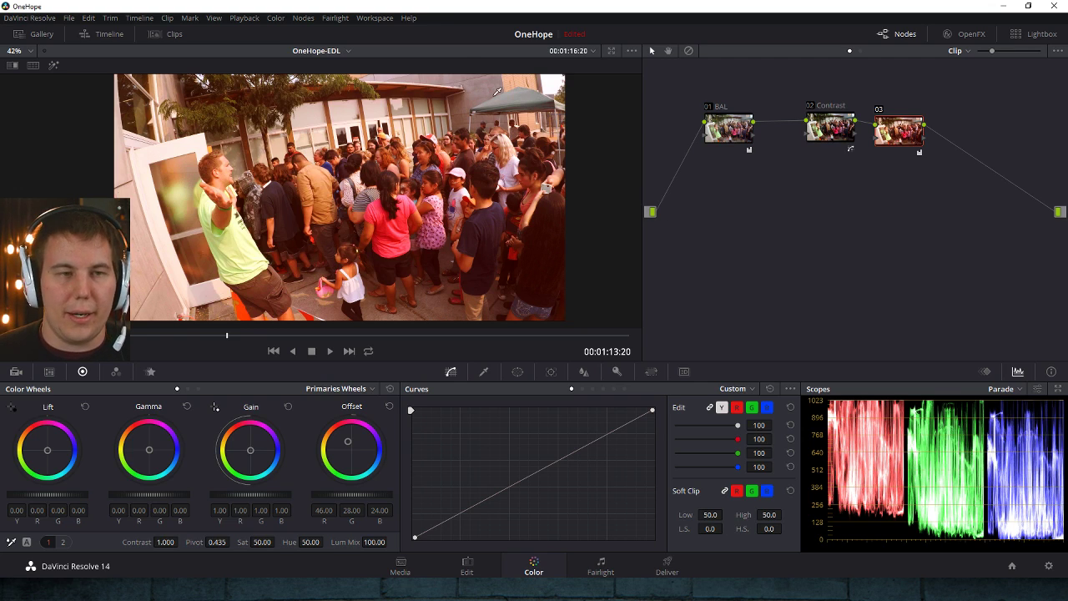
- Check the Printer Light Hotkeys setting and reset node 03 to clear its offset tint
left_click(250, 18)
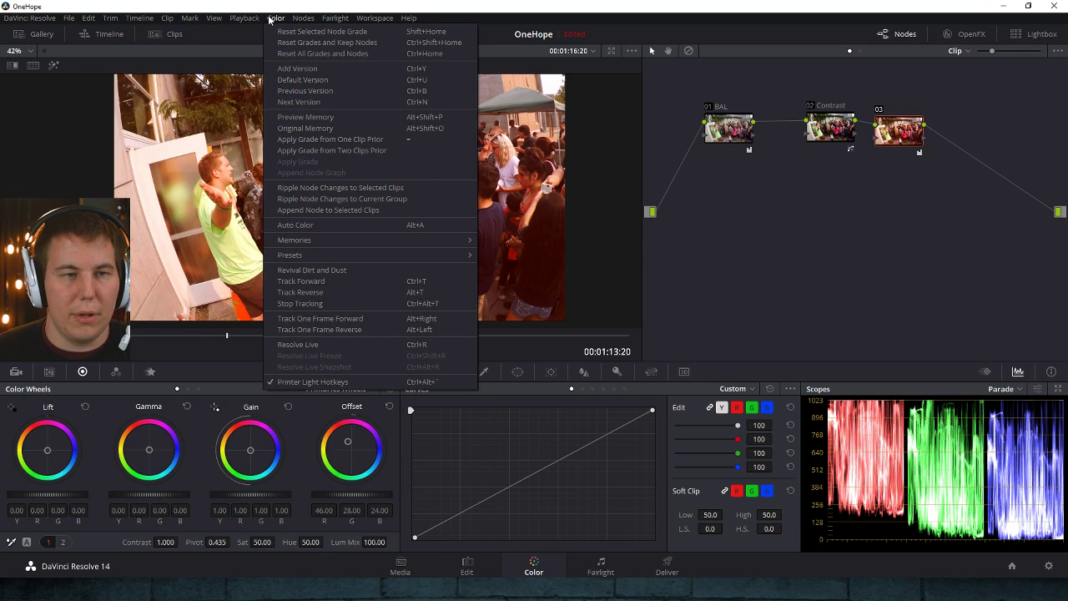
left_click(793, 297)
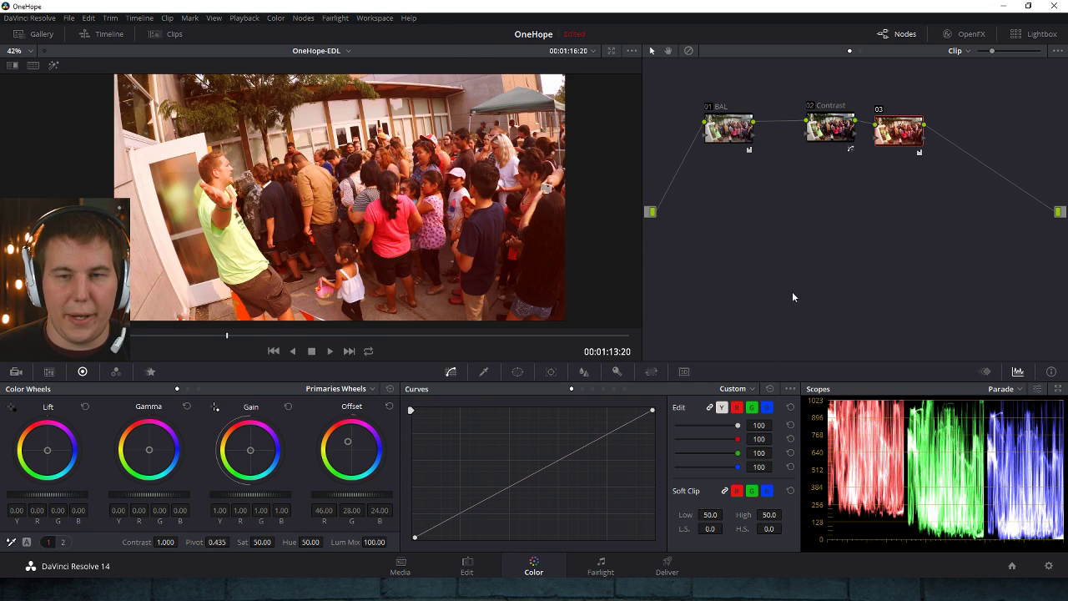
right_click(905, 141)
left_click(946, 148)
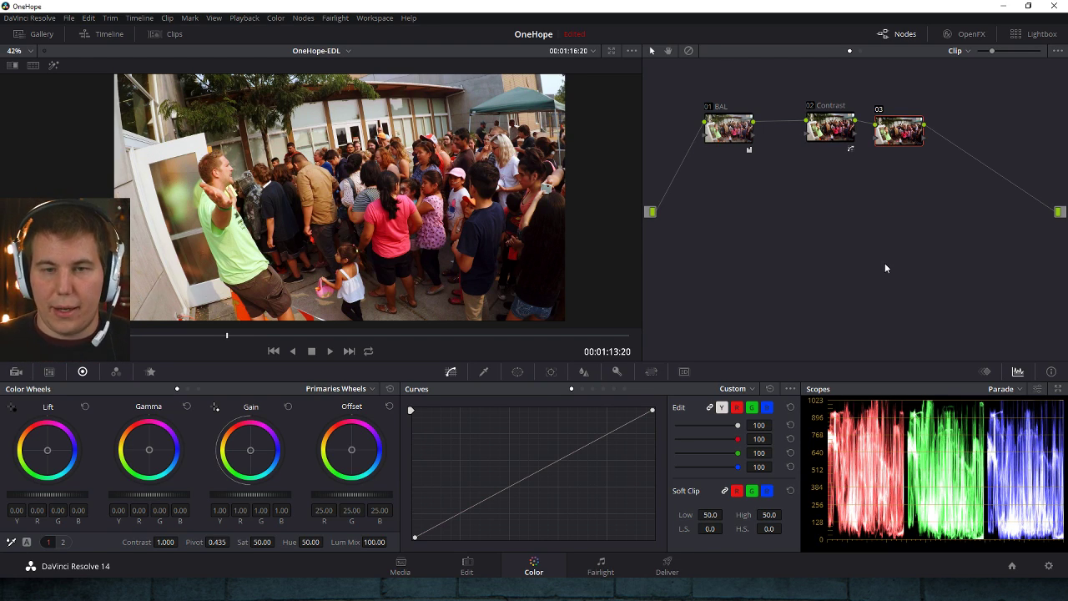
- Reset all grades and nodes of the clip to a single default node, and nudge that node slightly
right_click(841, 192)
left_click(851, 198)
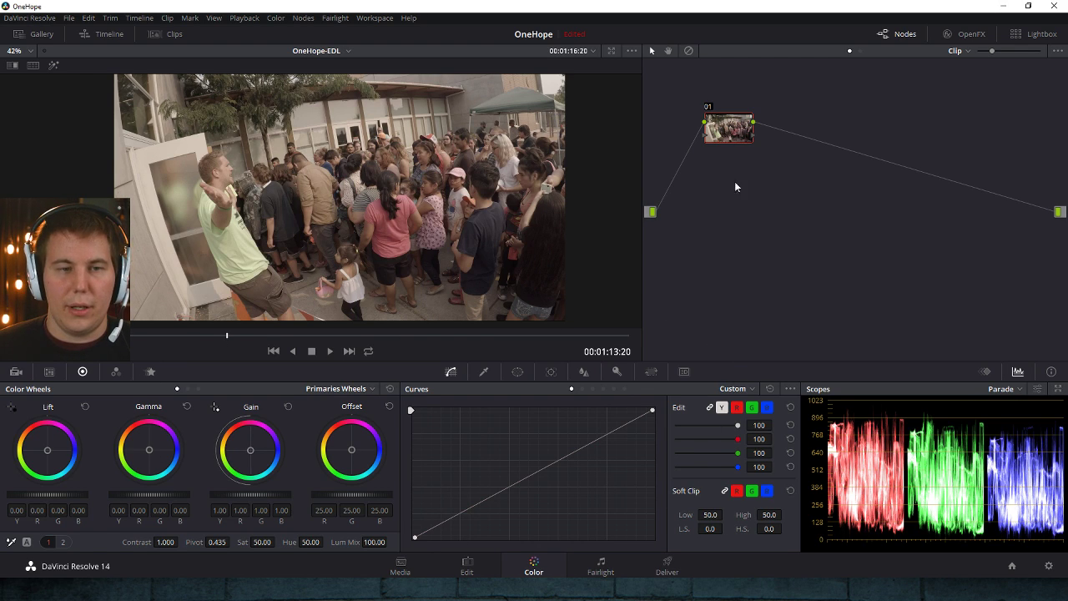
mouse_move(727, 132)
left_mouse_down()
mouse_move(757, 146)
mouse_move(755, 130)
mouse_move(725, 133)
left_mouse_up()
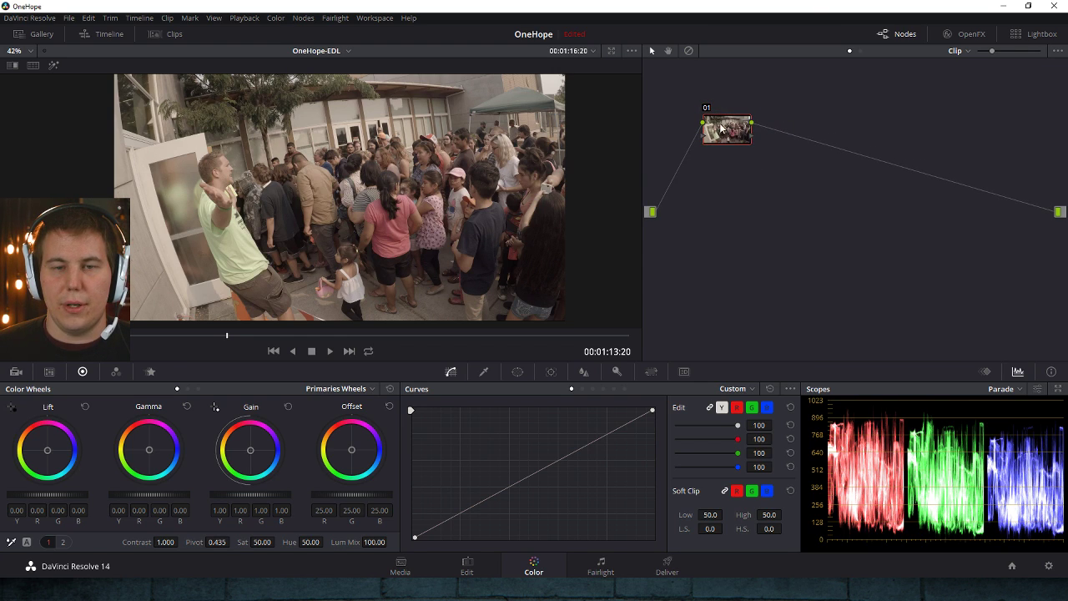
- Add a serial node after node 01 and spread the two nodes apart in the graph
key("alt+s")
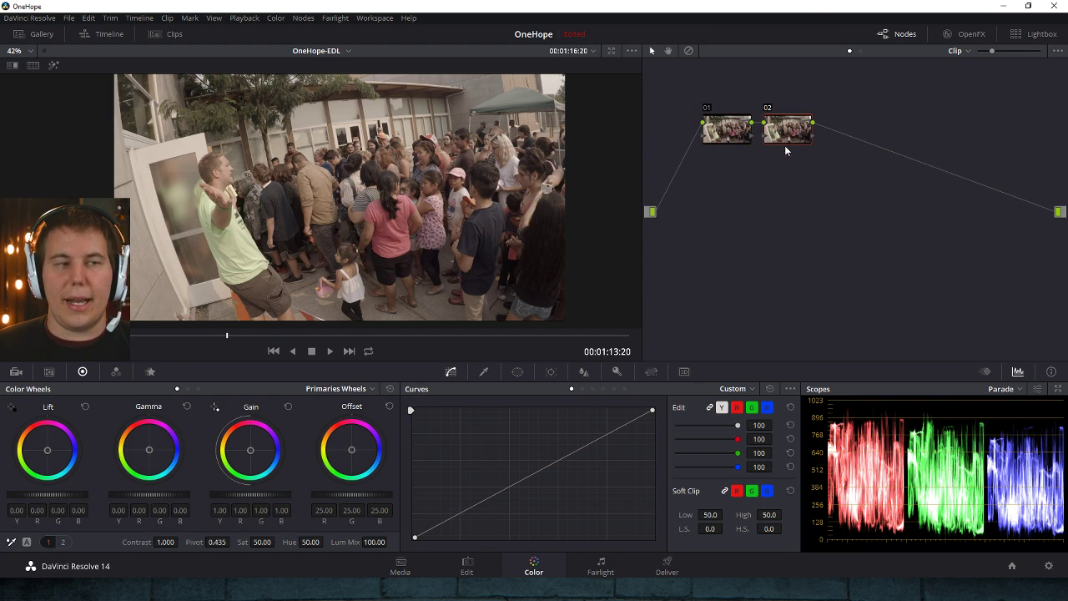
left_click_drag(793, 132, 817, 125)
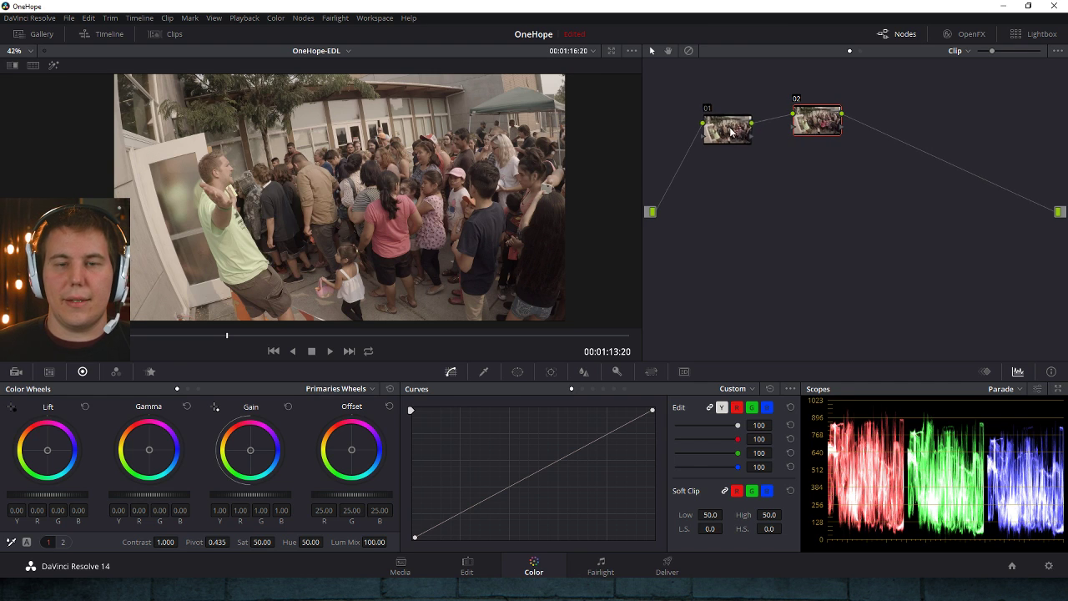
left_click_drag(740, 132, 719, 129)
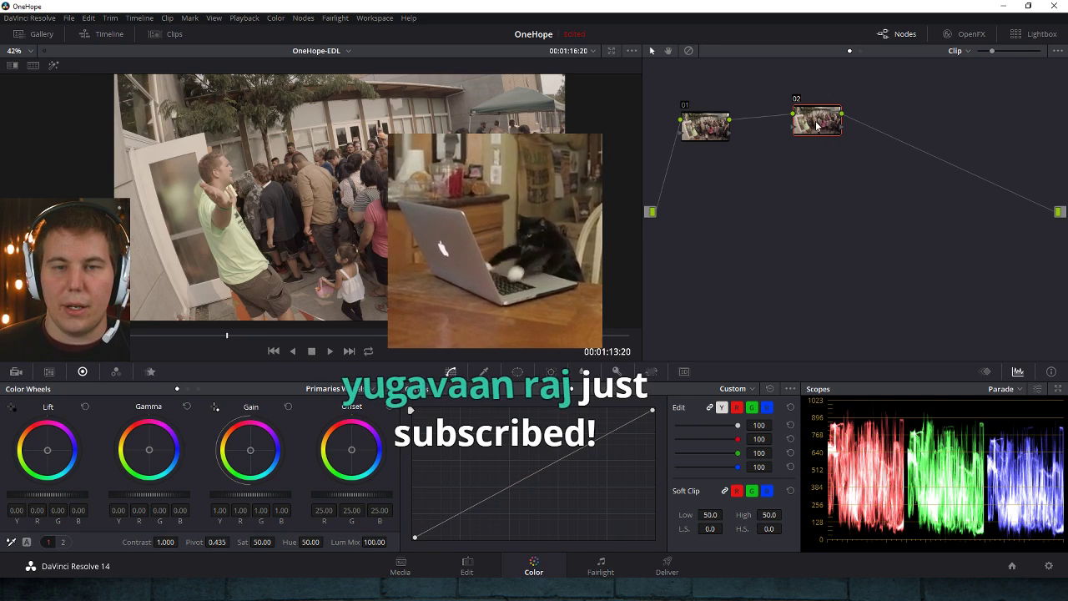
mouse_move(819, 123)
left_mouse_down()
mouse_move(798, 146)
mouse_move(832, 140)
mouse_move(834, 125)
left_mouse_up()
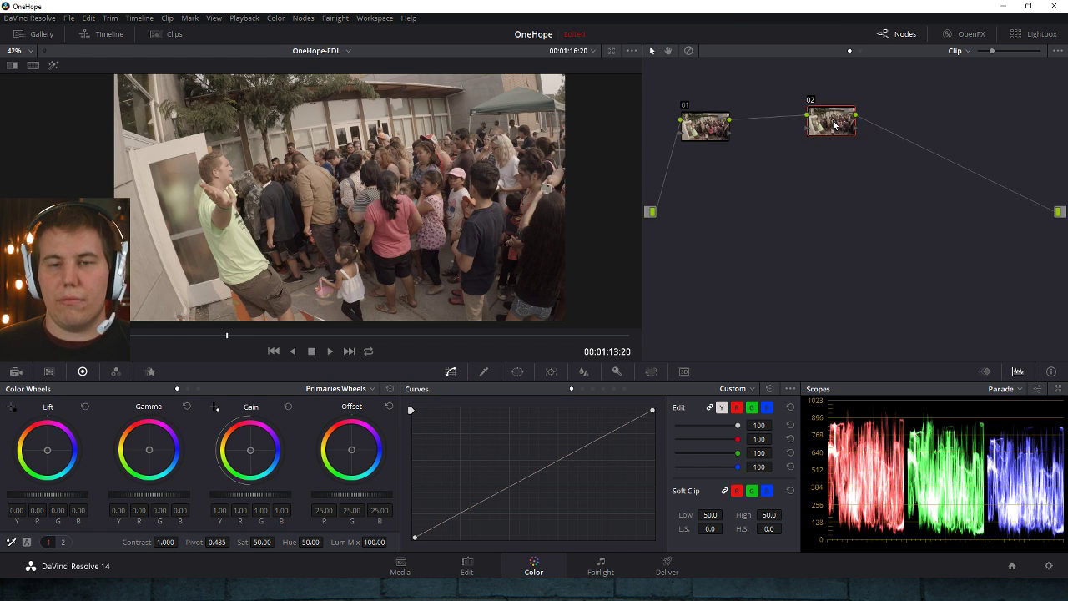
- Tint node 01 magenta with a gain of R 2.25, G 0.50, B 2.29, and reposition the node
left_click(716, 126)
left_click_drag(254, 446, 269, 428)
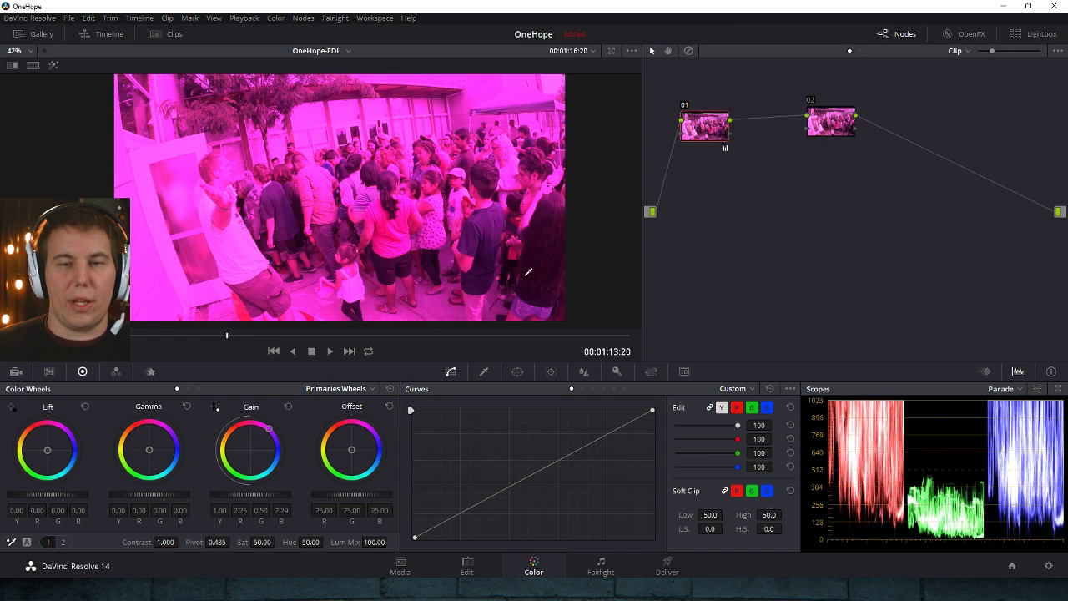
left_click_drag(708, 135, 699, 162)
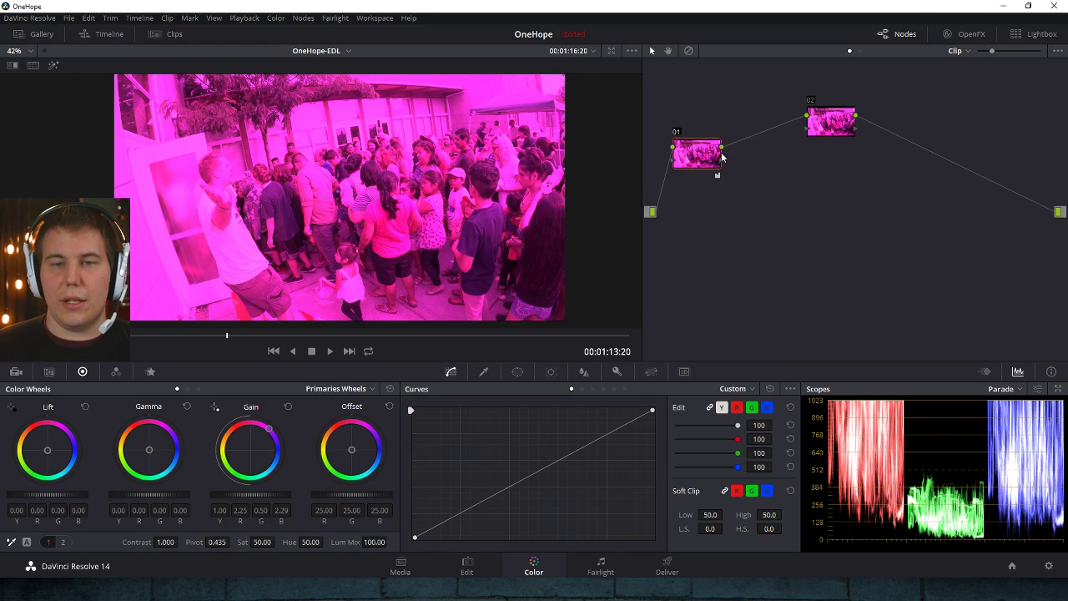
- Set node 02's saturation to 0 to turn the image black and white, and rearrange both nodes
left_click_drag(828, 129, 815, 165)
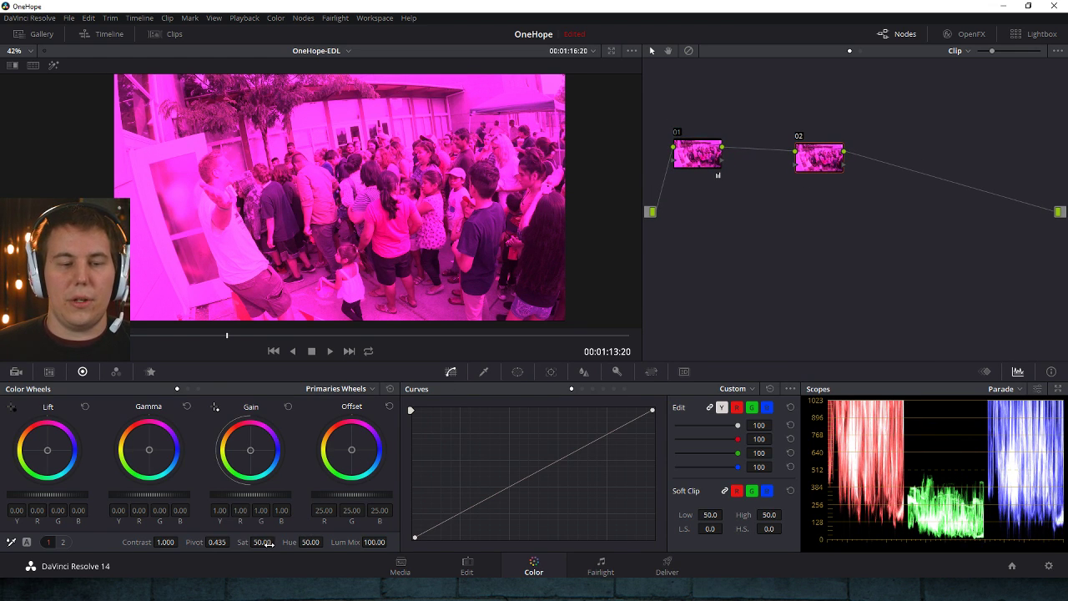
left_click_drag(263, 542, 255, 543)
left_click_drag(837, 163, 858, 153)
left_click_drag(693, 150, 739, 128)
- Line up the two nodes and swap them so the desaturation comes before the magenta tint
left_click_drag(835, 154, 836, 146)
left_click_drag(742, 137, 744, 147)
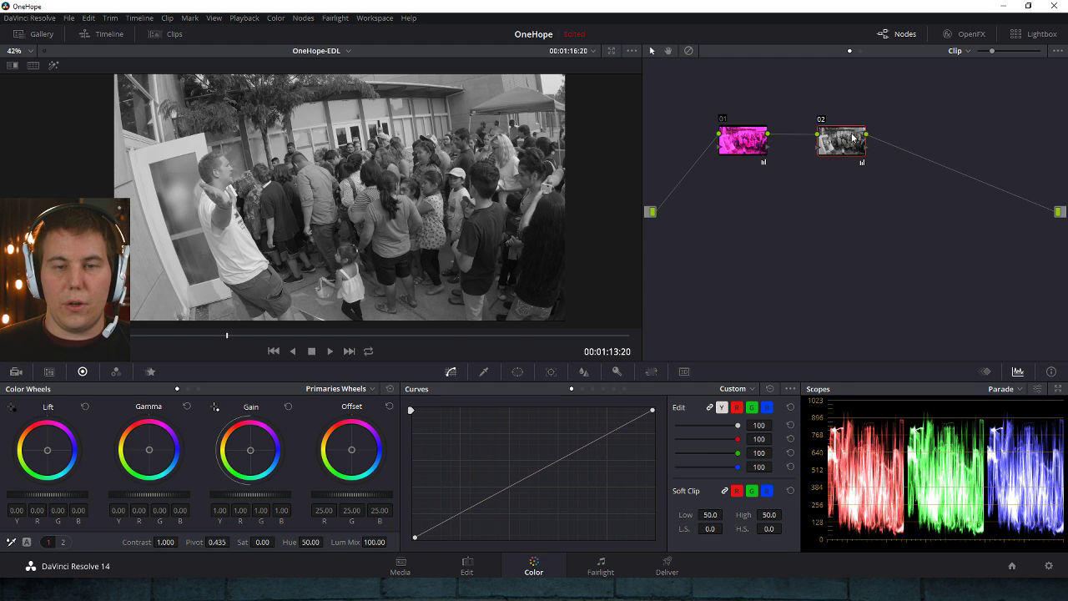
left_click_drag(853, 137, 757, 173)
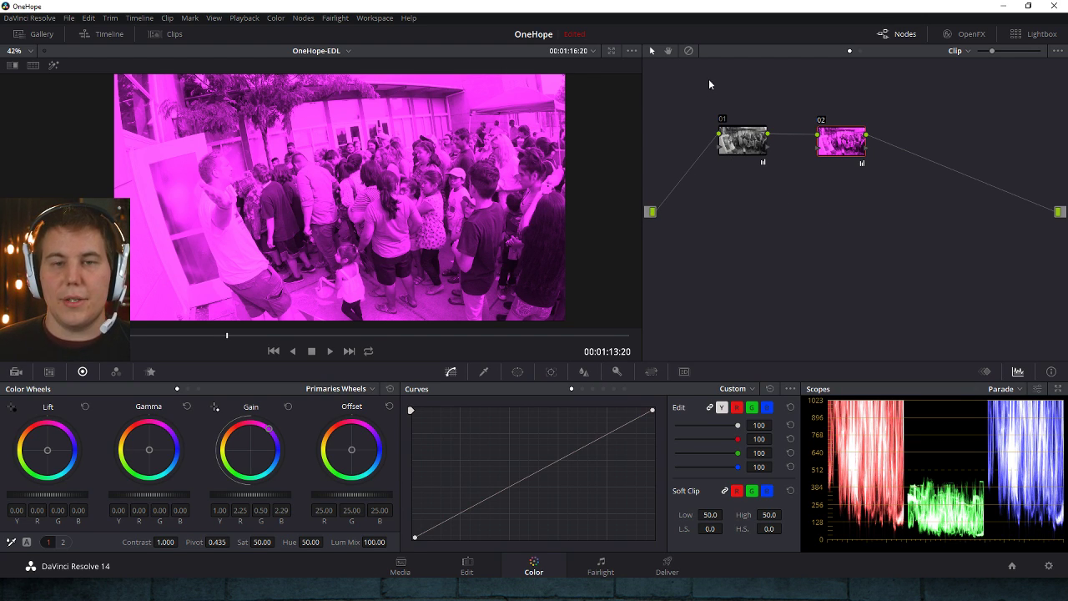
- Bypass all grades, reset all grades and nodes of the clip, and move the remaining default node slightly lower
key("shift+d")
right_click(851, 230)
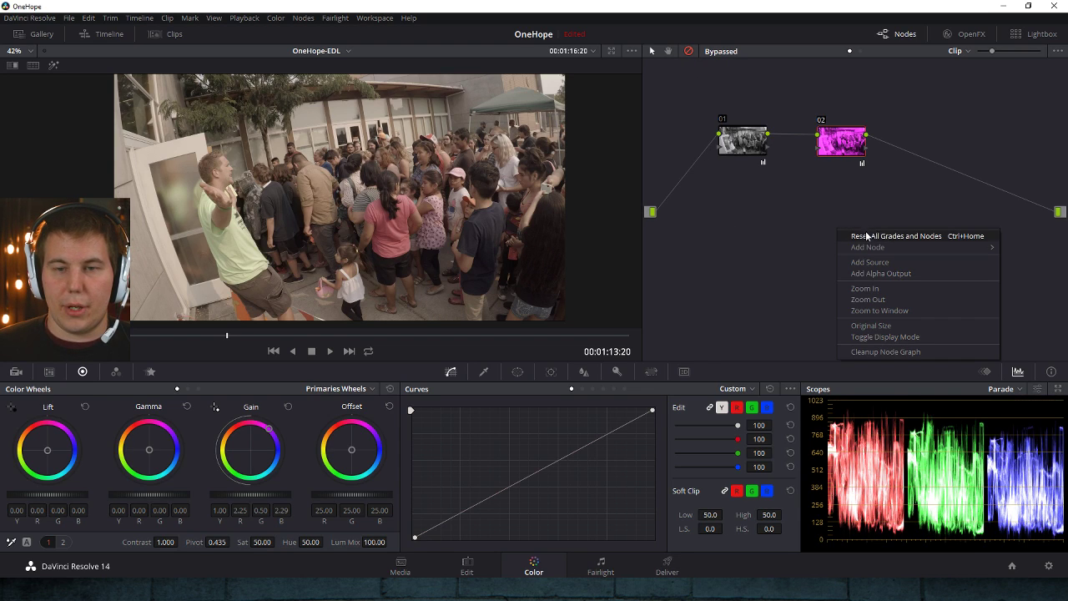
left_click(874, 239)
left_click_drag(727, 124, 714, 153)
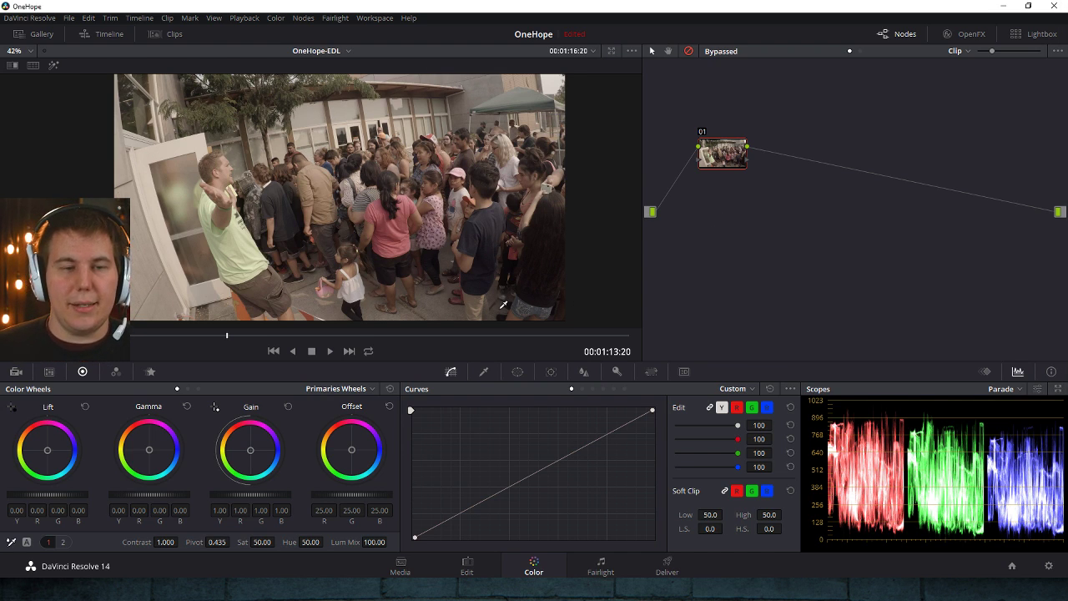
- Scrub through the crowd shot and look at the neighbouring clips around the aerial park shot
left_click(412, 335)
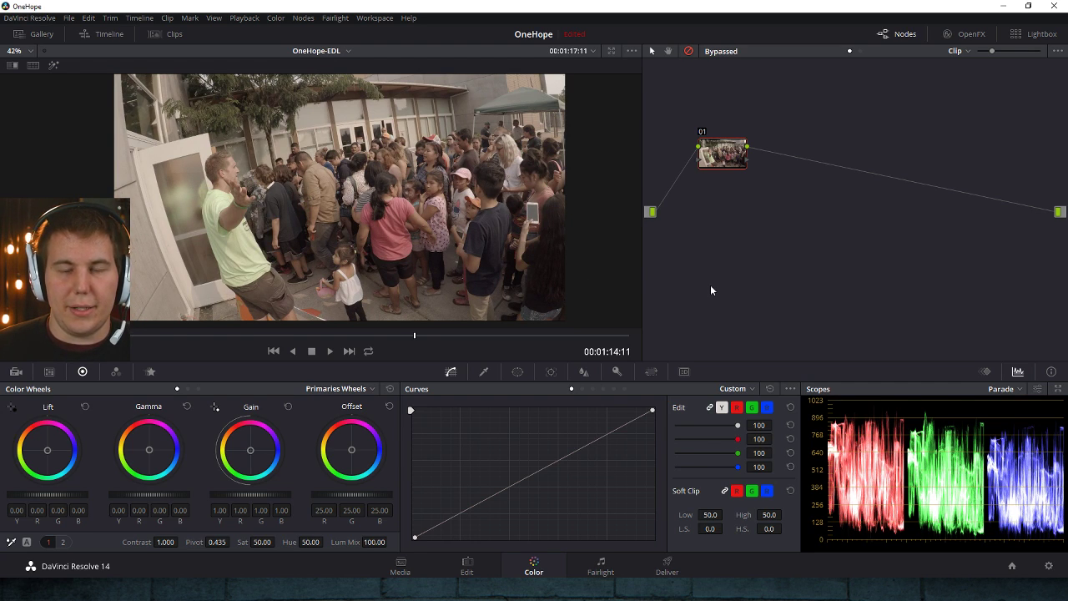
left_click(488, 336)
key("Down")
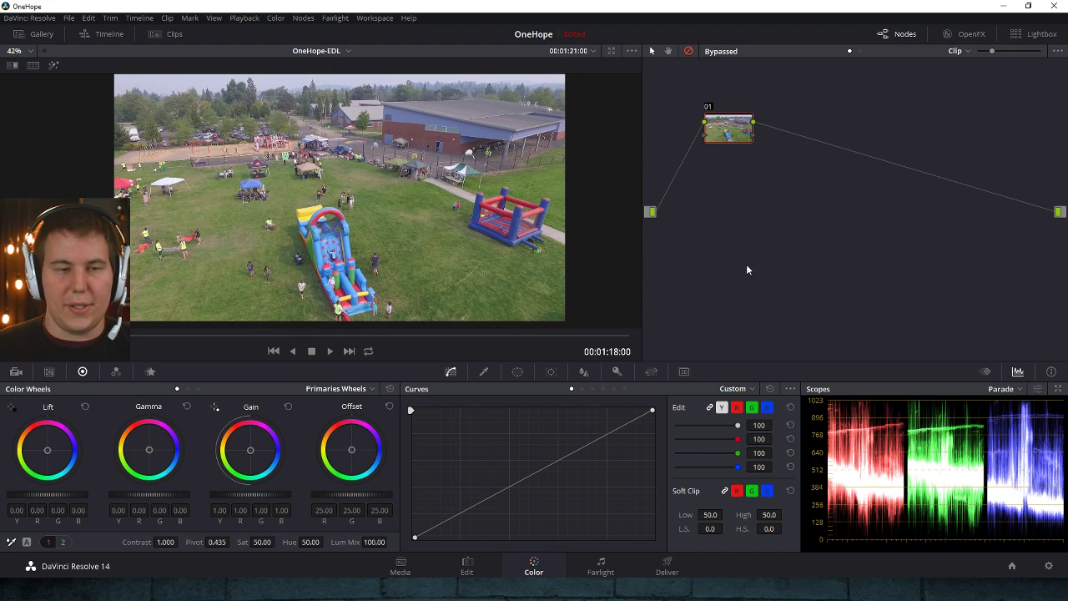
key("Down")
key("Down")
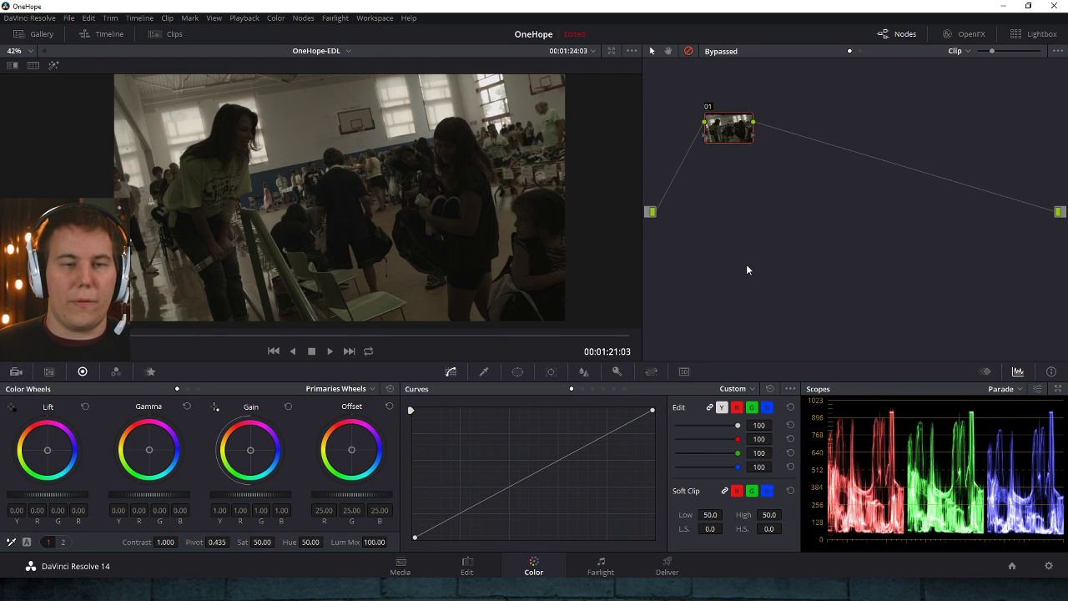
key("Up")
key("Up")
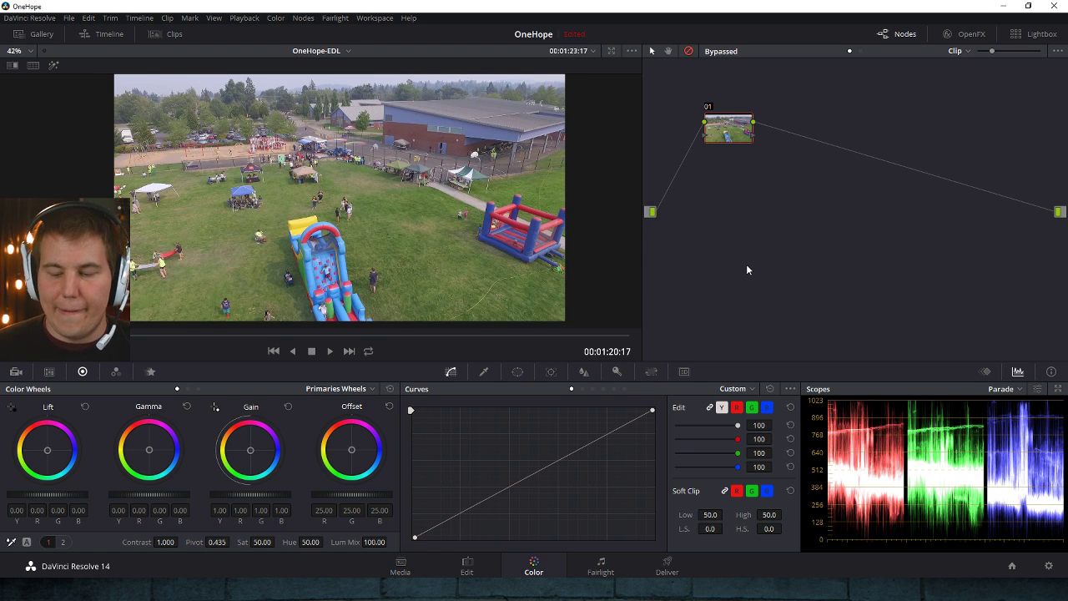
- Browse forward through the following timeline clips as far as the haircut shot
key("Down")
key("Down")
key("Down")
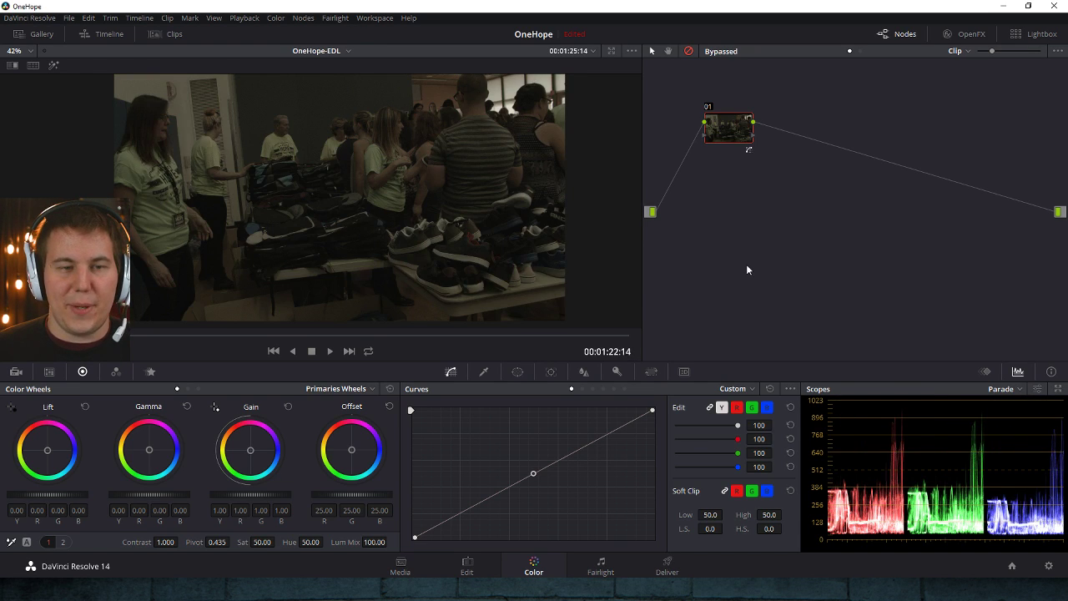
key("Down")
key("Down")
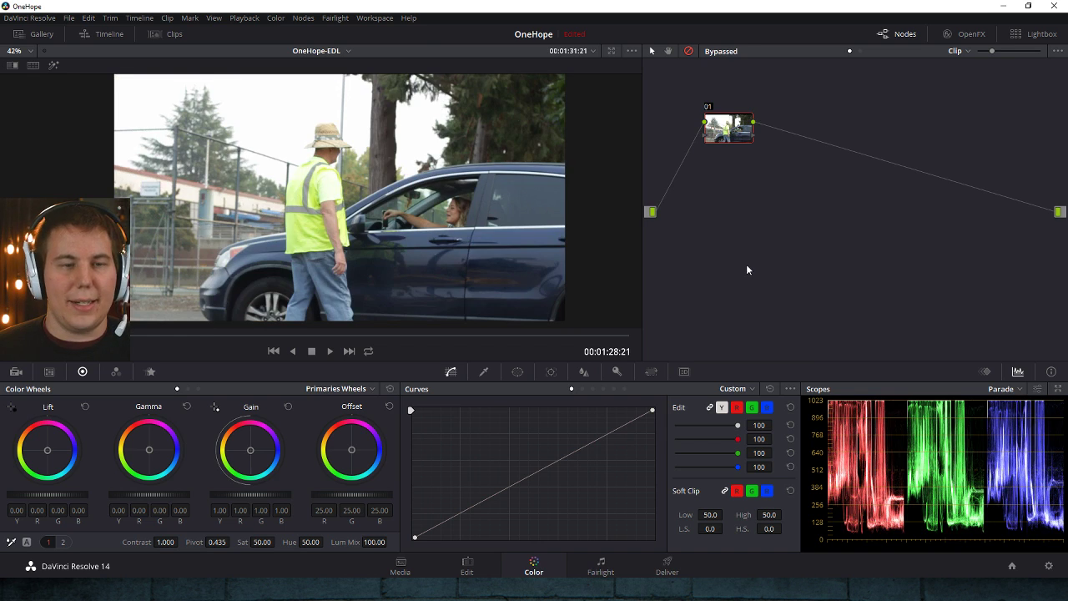
key("Down")
key("Down")
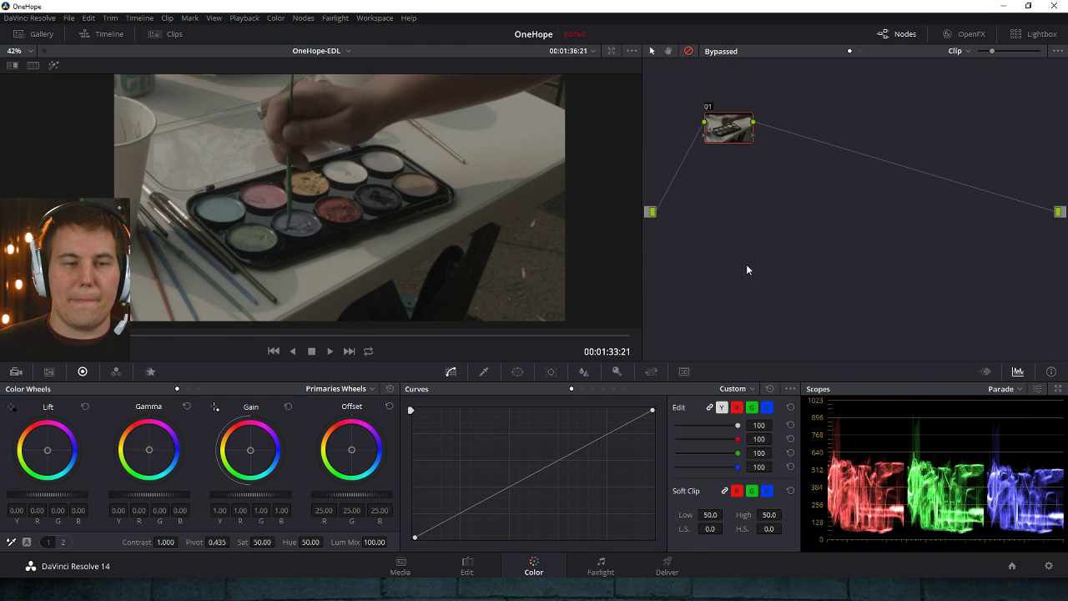
key("Down")
key("Down")
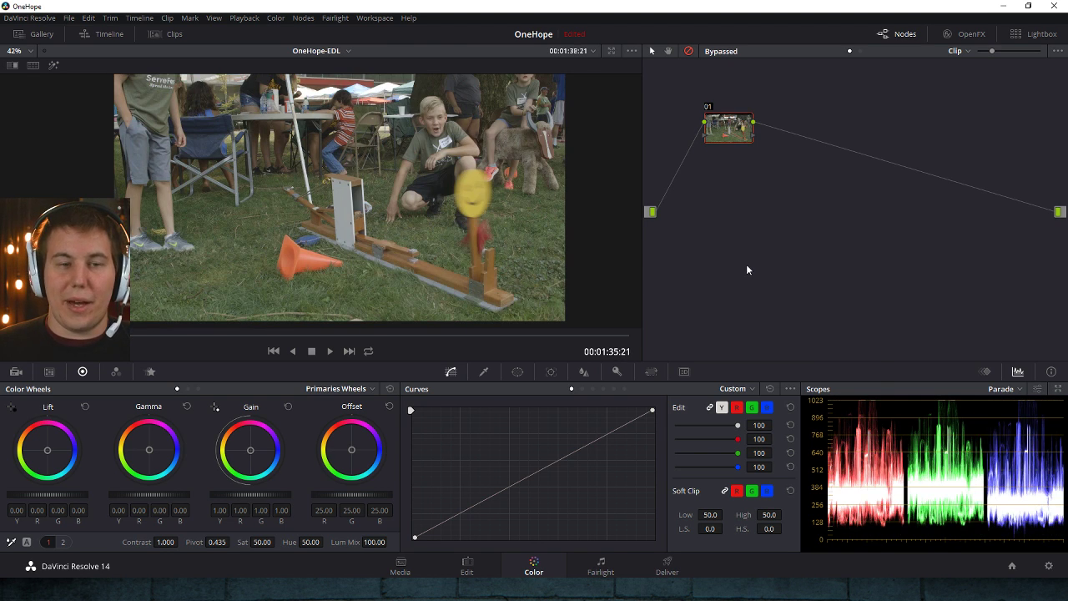
key("Down")
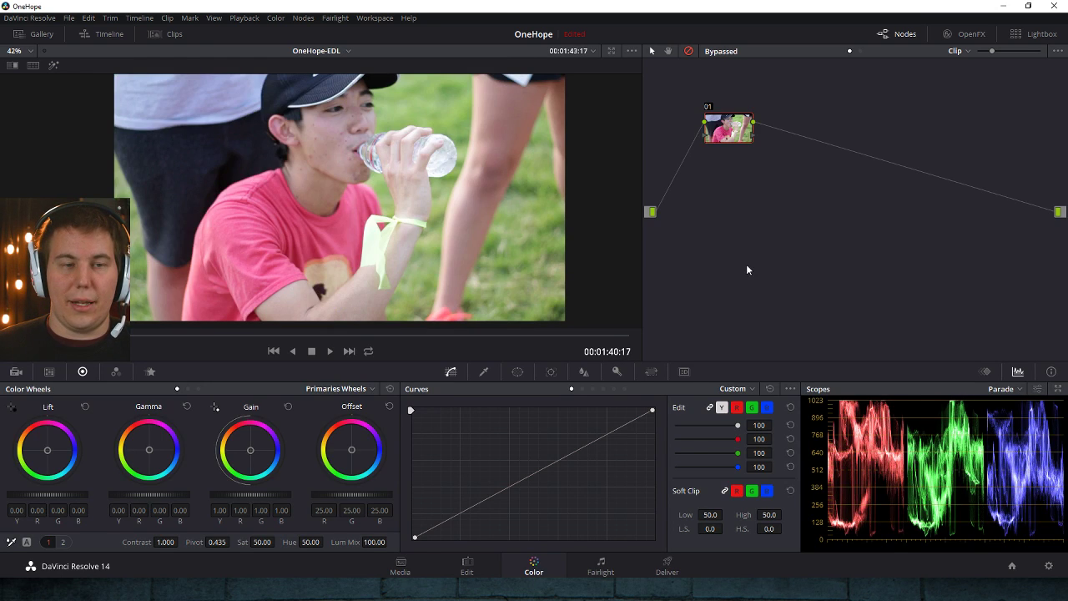
key("Down")
key("Down")
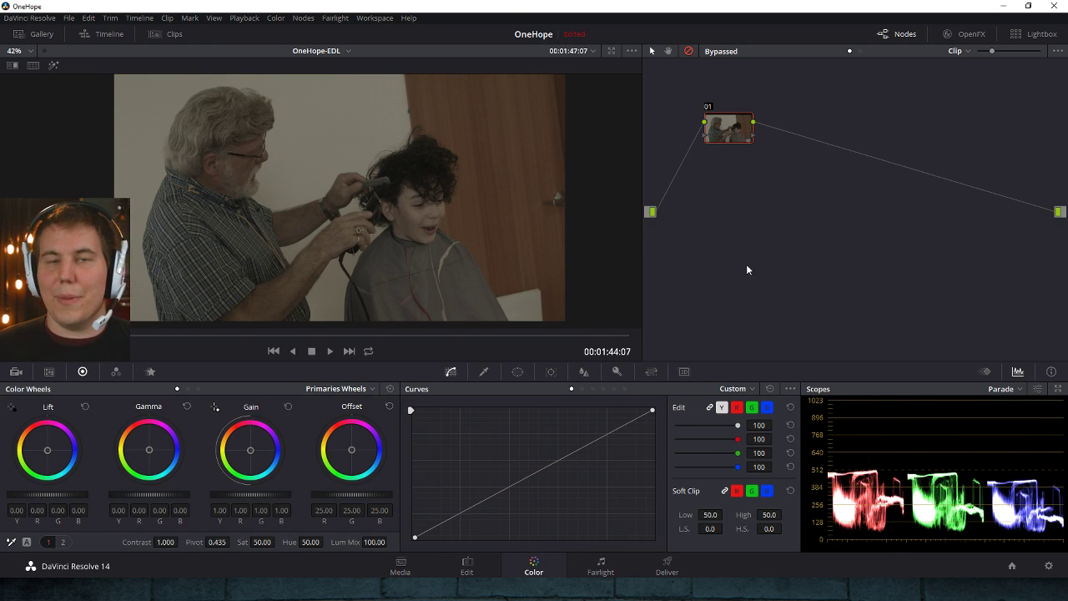
- Go back through the timeline to the close-up clip of the face-paint palette
key("Up")
key("Up")
key("Up")
key("Up")
key("Up")
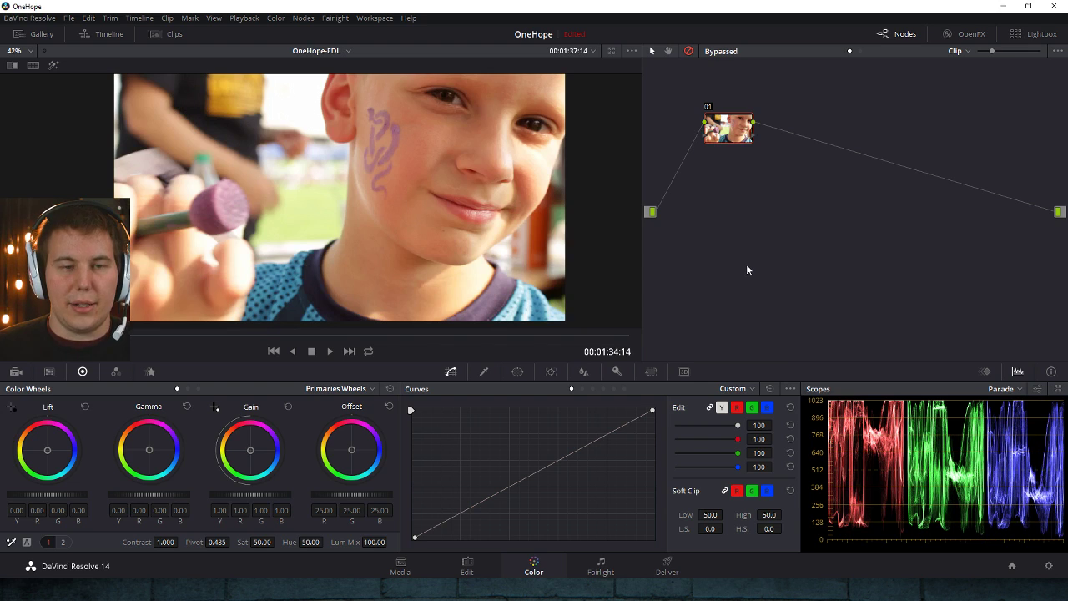
key("Up")
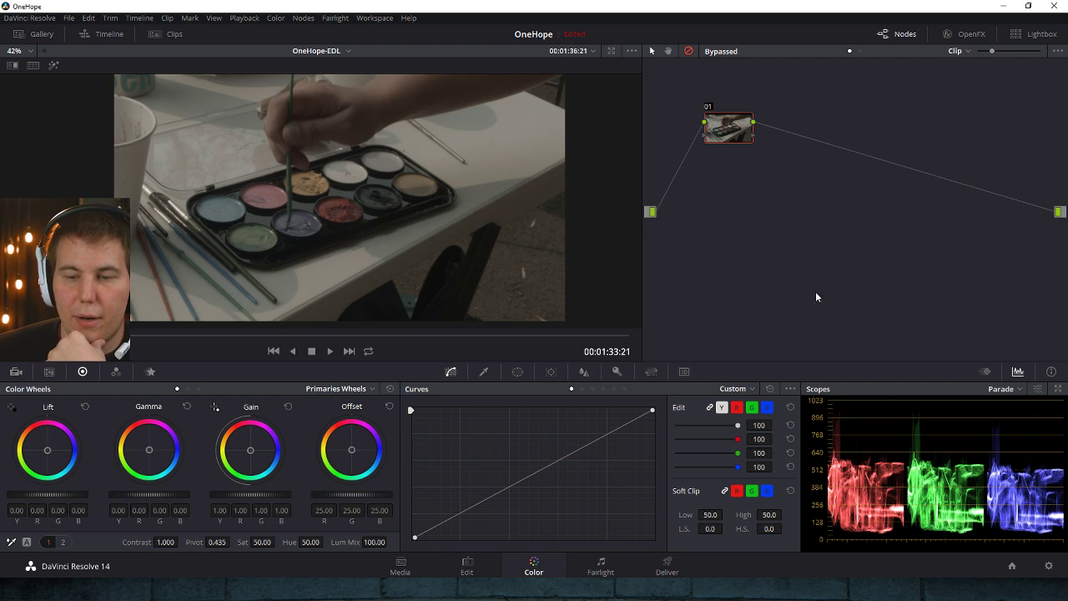
- In the project's image scaling settings, set input scaling for mismatched resolution files to Center crop with no resizing
key("shift+9")
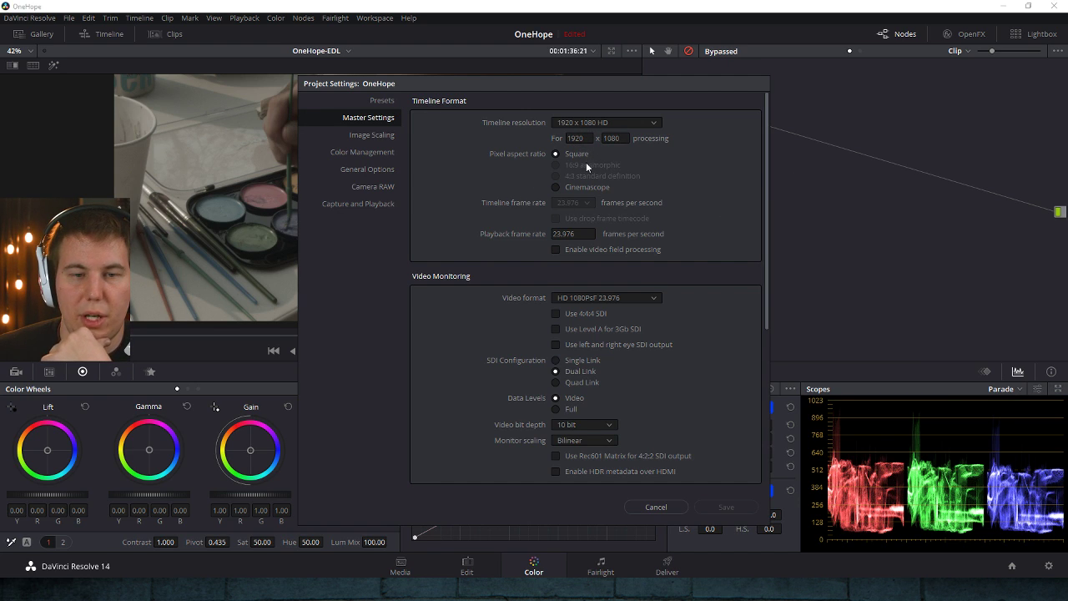
left_click(371, 135)
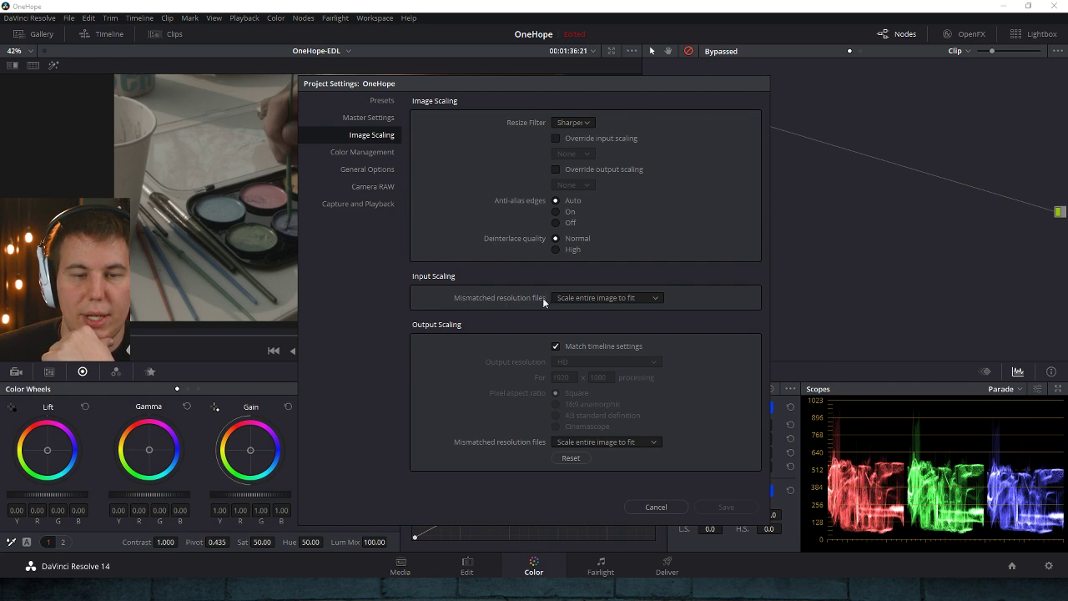
left_click(589, 297)
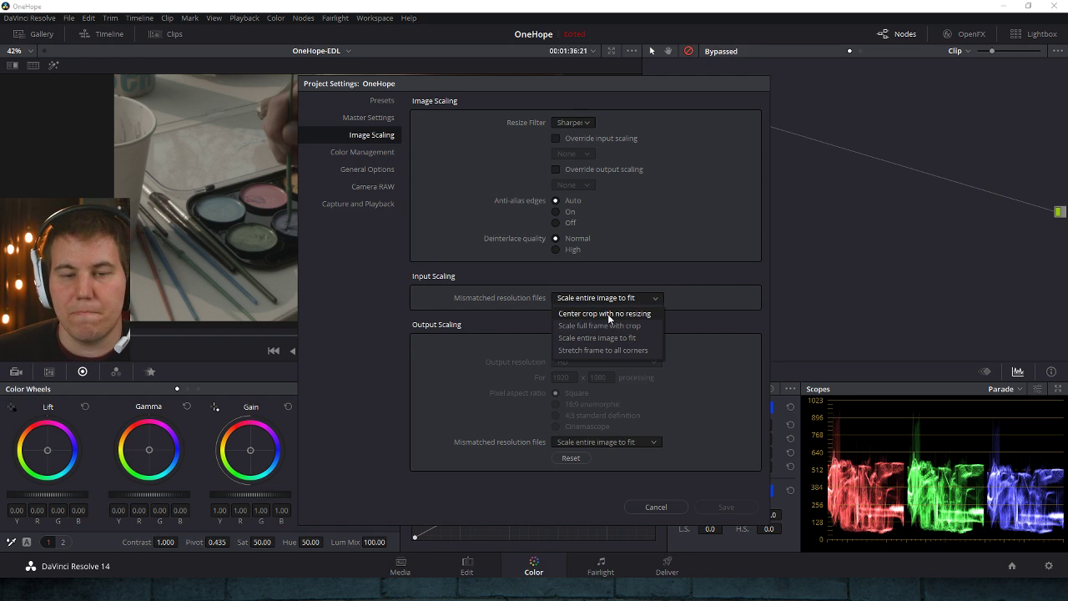
left_click(607, 313)
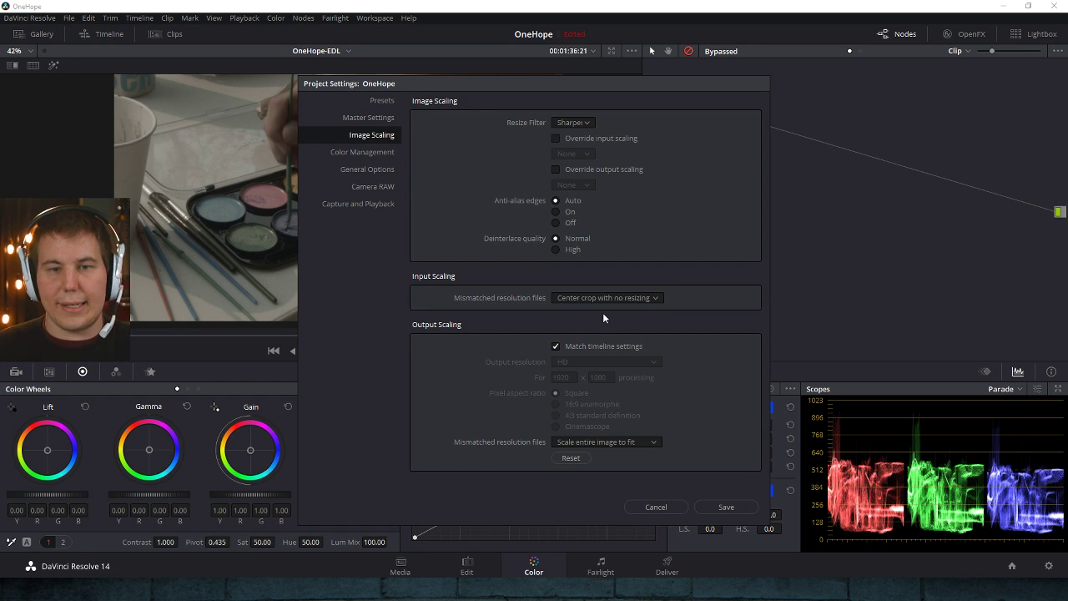
- Set input scaling for mismatched resolution files to Scale entire image to fit and save the project settings
left_click(622, 298)
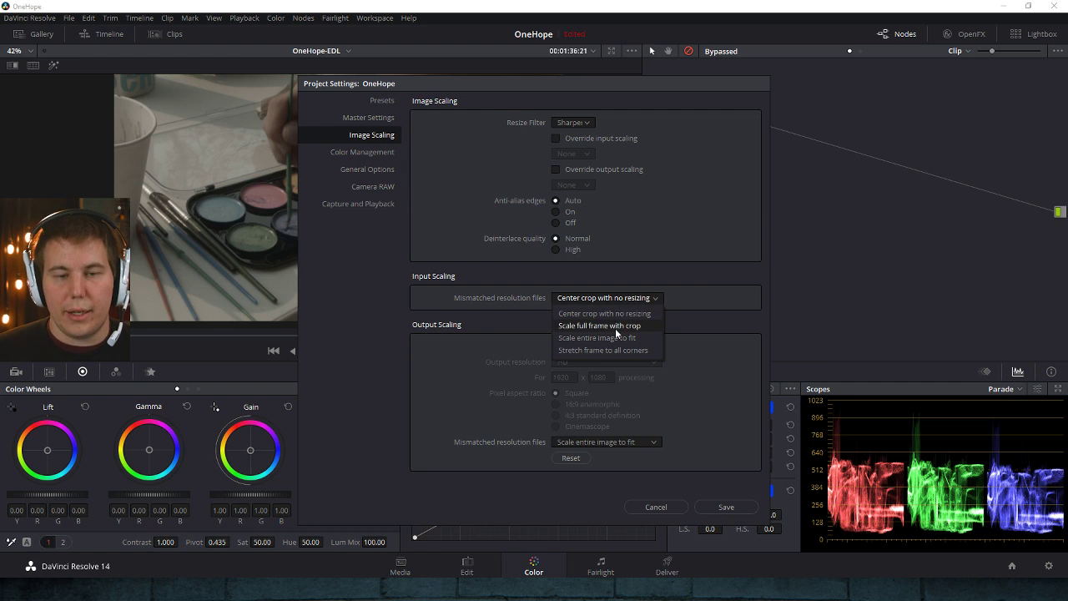
left_click(639, 339)
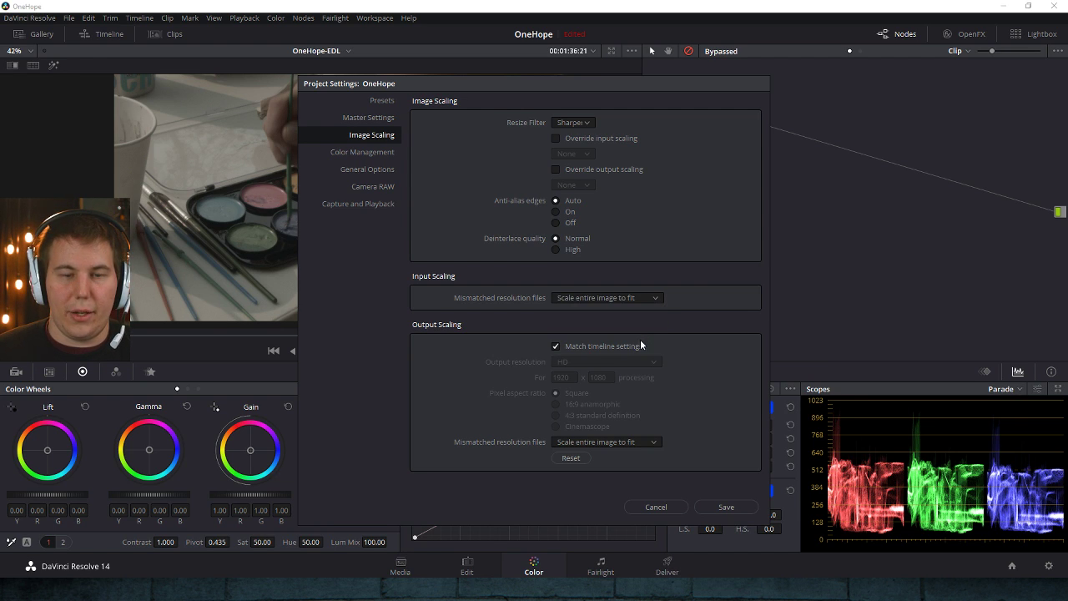
left_click(729, 506)
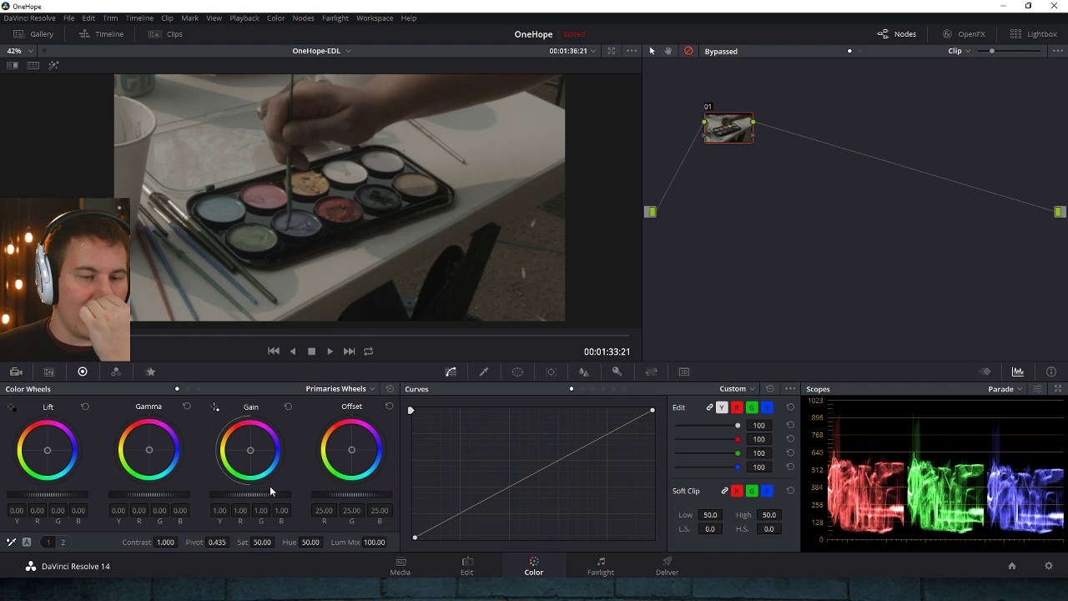
- Tint the paint palette clip blue with an offset of R 7.66, G 27.05, B 53.50, and turn off the grade bypass
left_click_drag(352, 449, 365, 459)
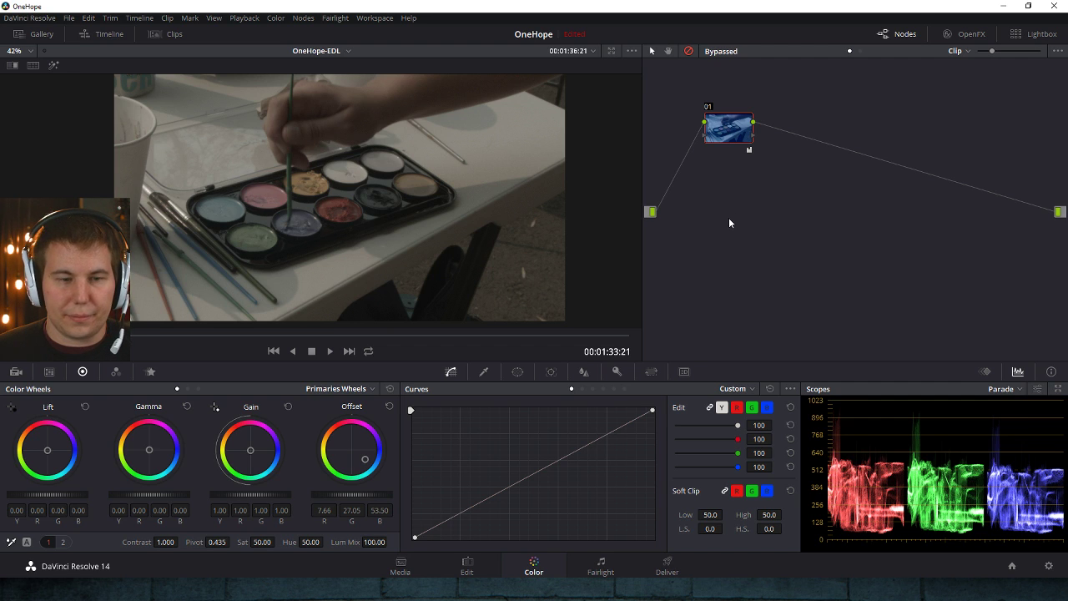
left_click(690, 51)
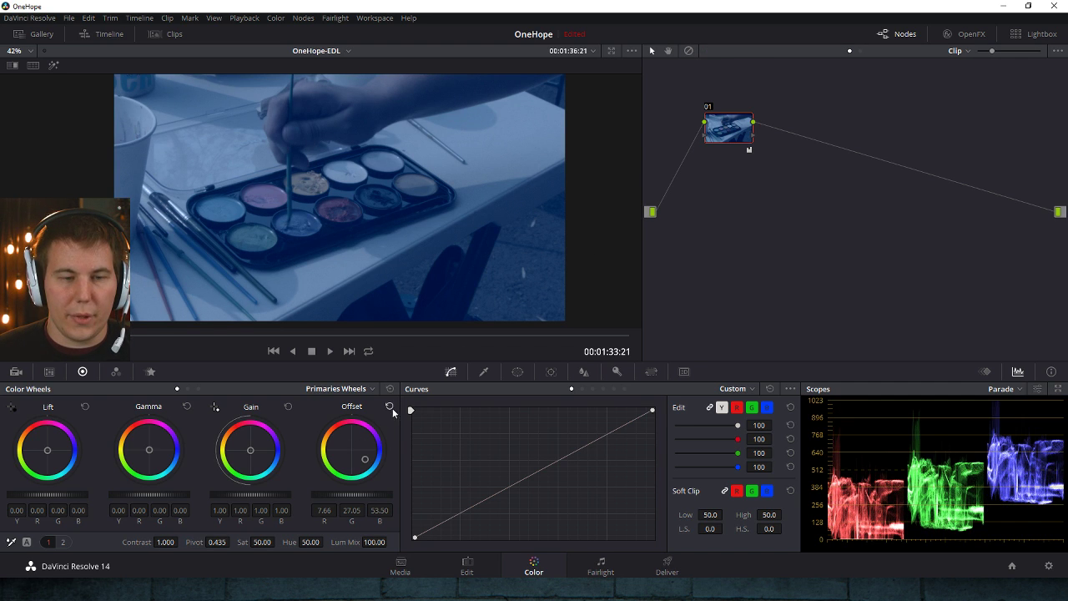
- Reset the clip's offset, try another offset tint, and reset the offset again
left_click(390, 407)
left_click_drag(359, 452, 358, 469)
left_click(389, 407)
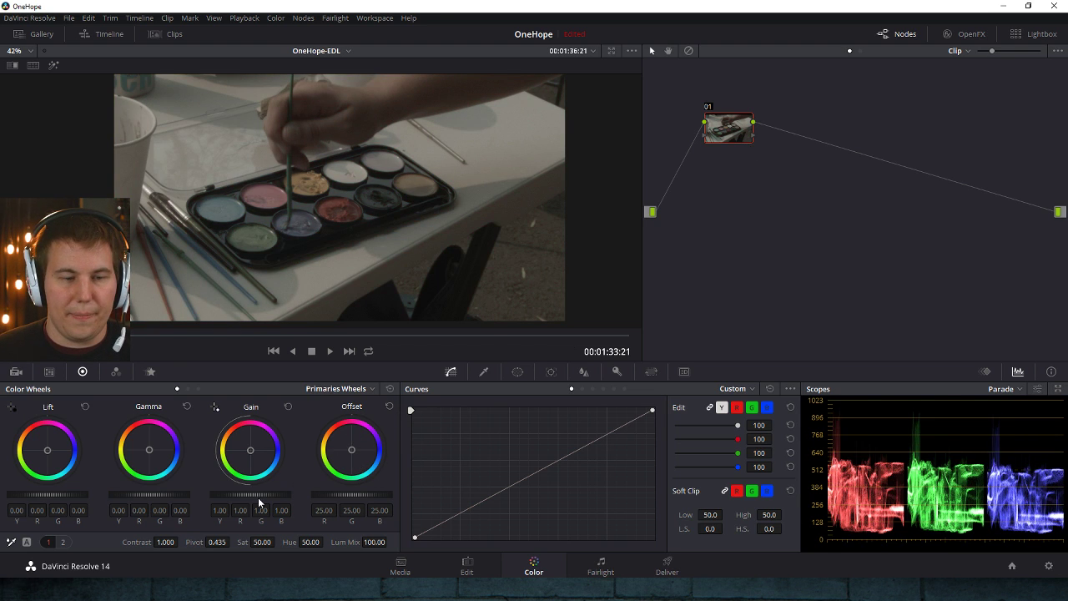
- Brighten the paint palette clip with a master gain of 1.69 and lower its lift to -0.03
left_click_drag(258, 501, 309, 501)
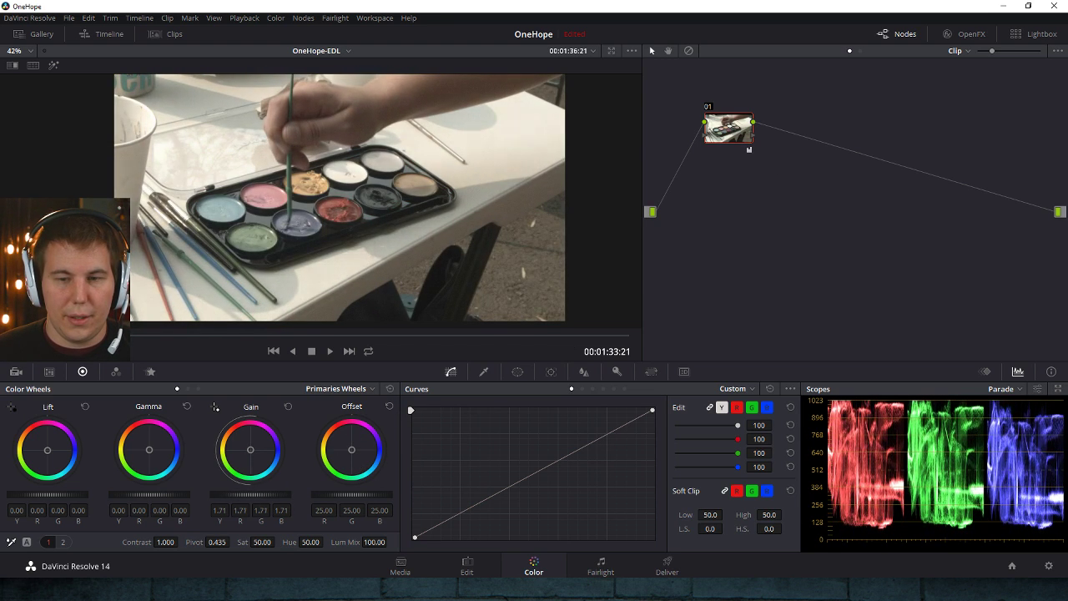
left_click_drag(65, 499, 58, 499)
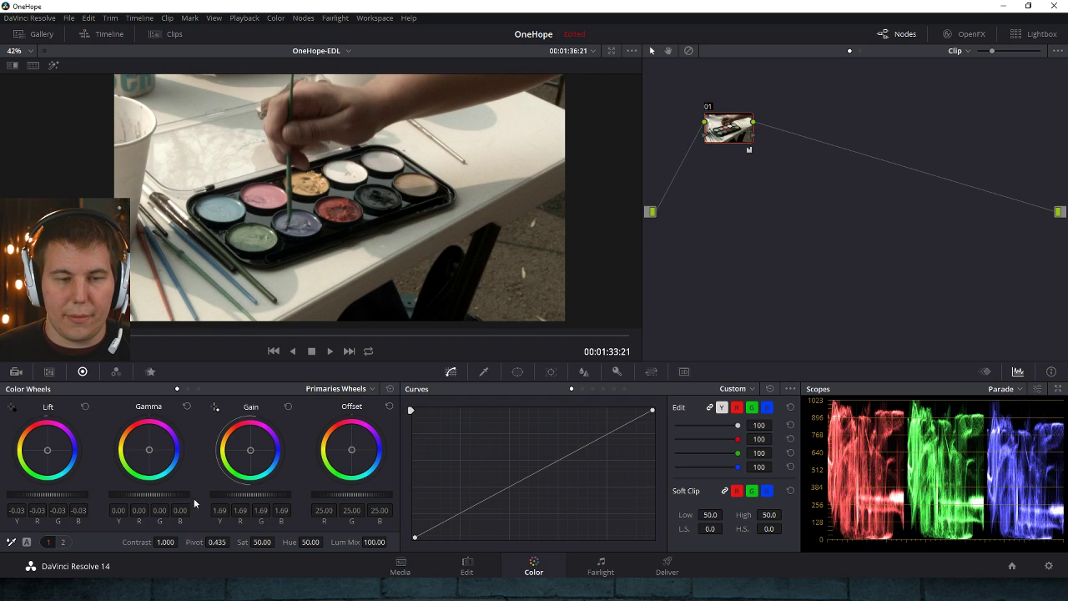
- Add a serial node after node 01 and tint it blue with an offset of R -15.32, G 32.30, B 60.24
key("alt+s")
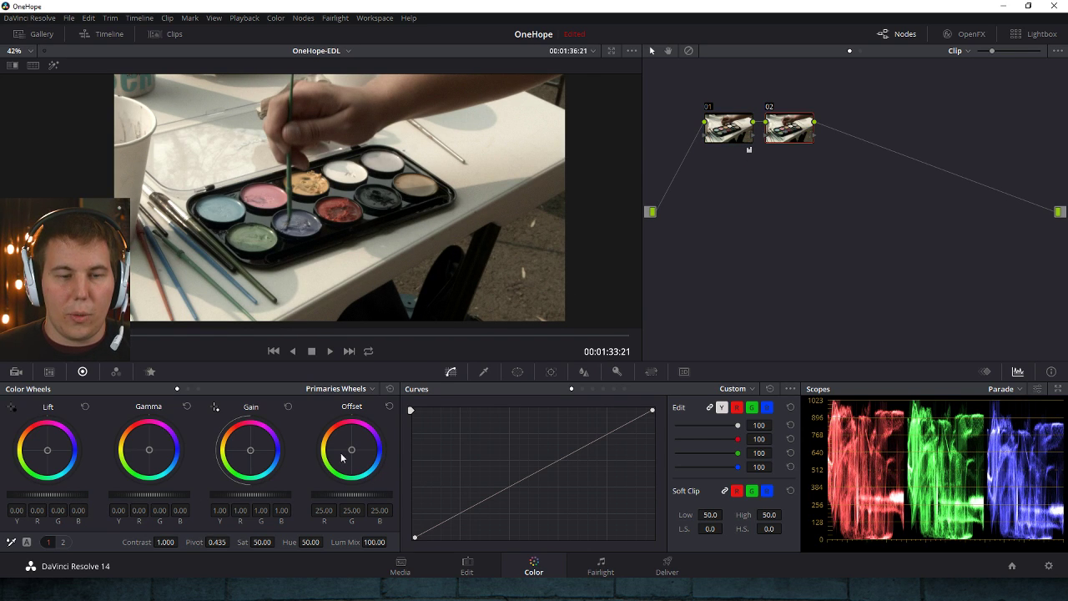
left_click_drag(361, 453, 369, 474)
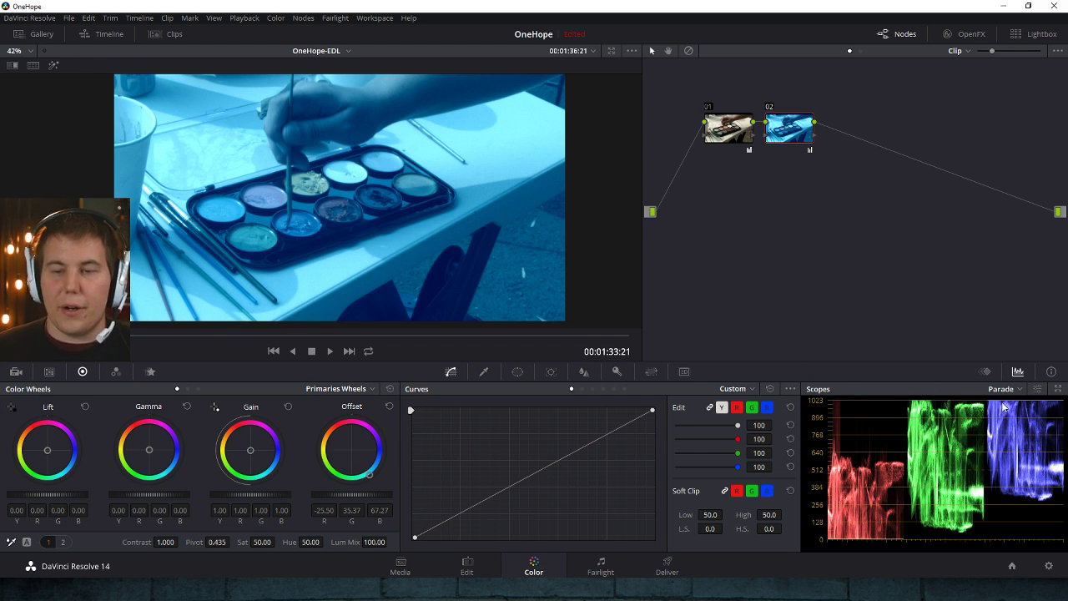
mouse_move(369, 474)
left_mouse_down()
mouse_move(345, 449)
mouse_move(368, 472)
left_mouse_up()
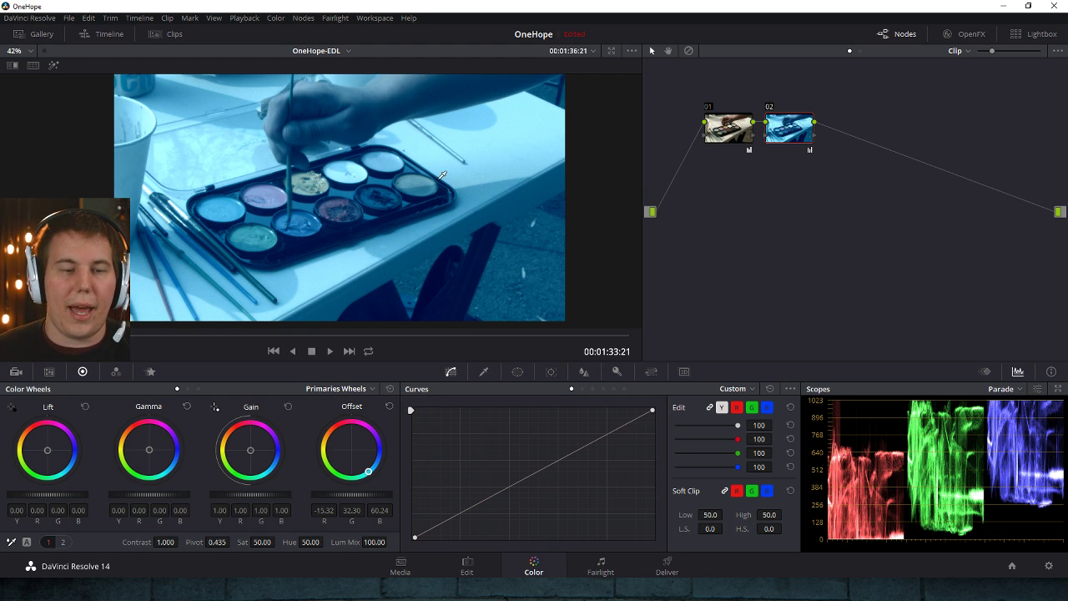
- Replace node 02's offset tint with an overall offset of about 99 and a gain of R 0.66, G 1.06, B 1.41, and reset both wheels
left_click(388, 406)
left_click_drag(348, 499, 471, 187)
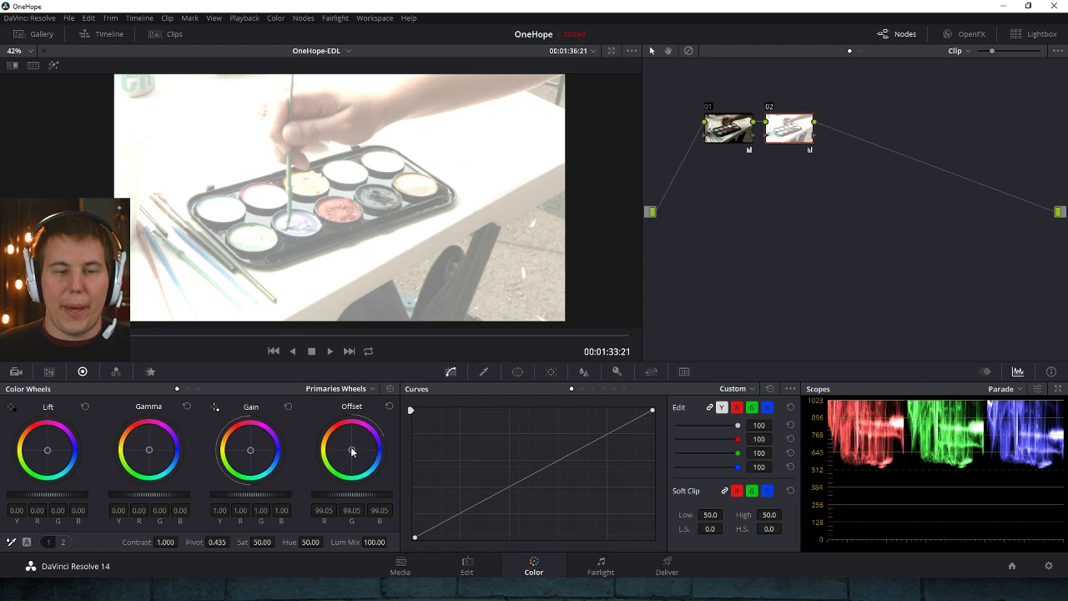
left_click_drag(350, 451, 353, 449)
left_click_drag(251, 451, 256, 456)
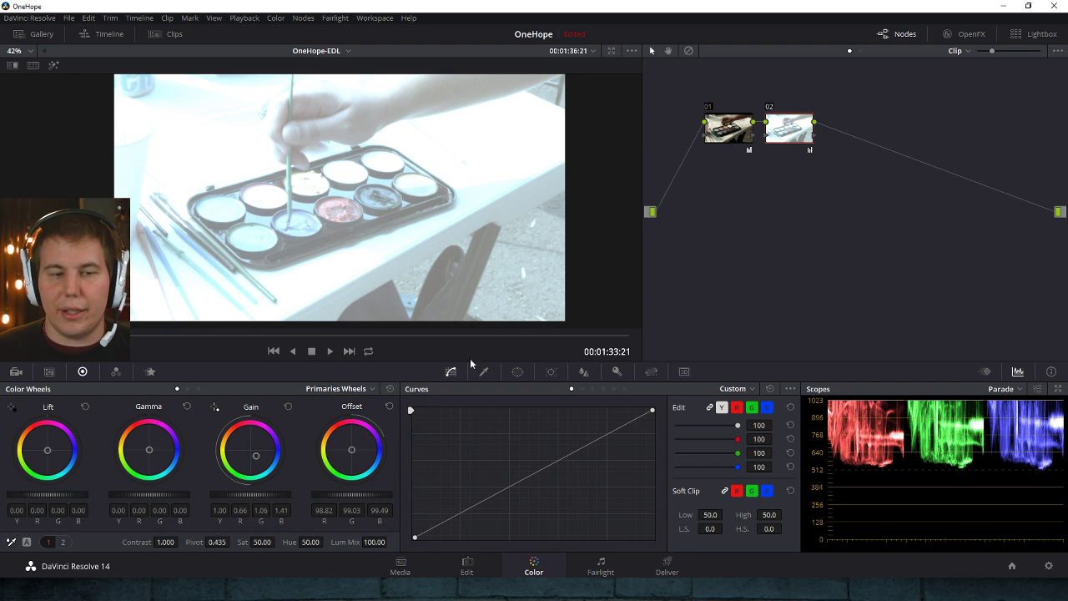
double_click(255, 442)
double_click(355, 449)
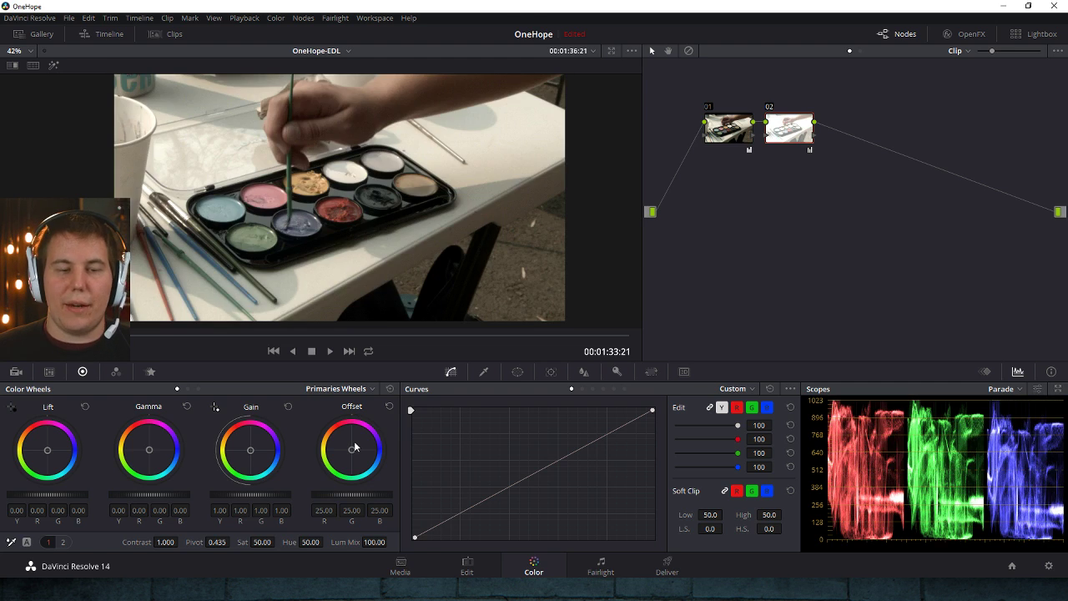
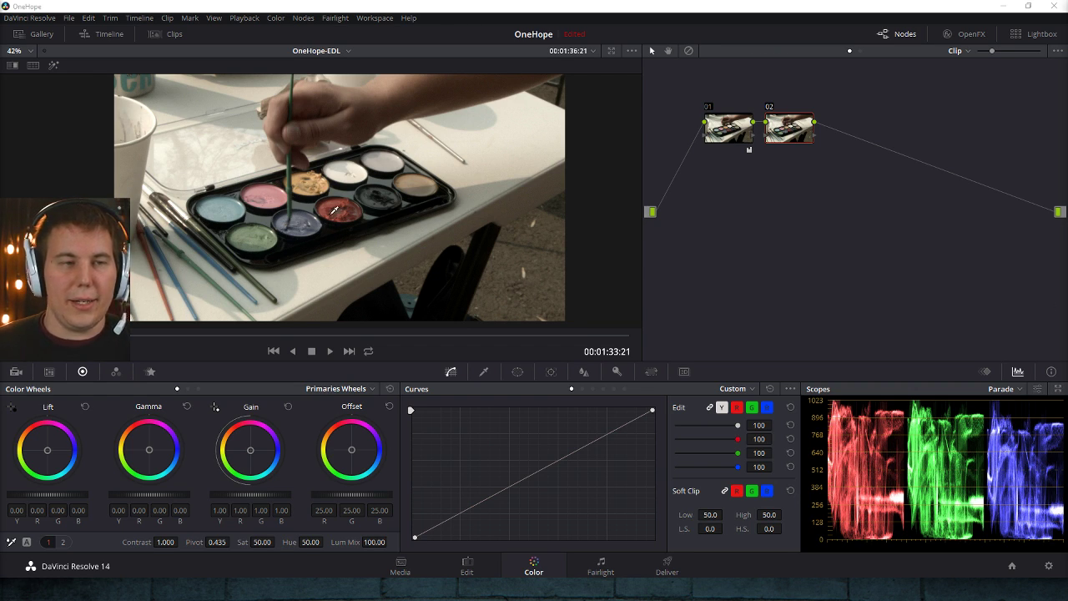
scroll(294, 182, "up", 5)
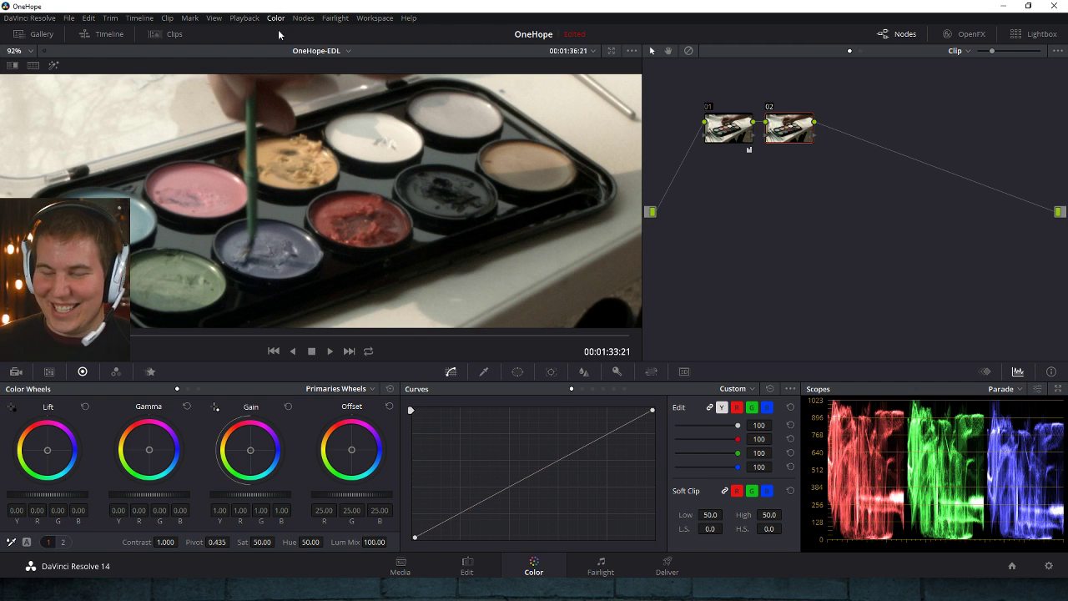
mouse_move(203, 170)
left_mouse_down()
mouse_move(289, 148)
mouse_move(186, 237)
mouse_move(158, 219)
mouse_move(272, 202)
left_mouse_up()
scroll(272, 202, "down", 1)
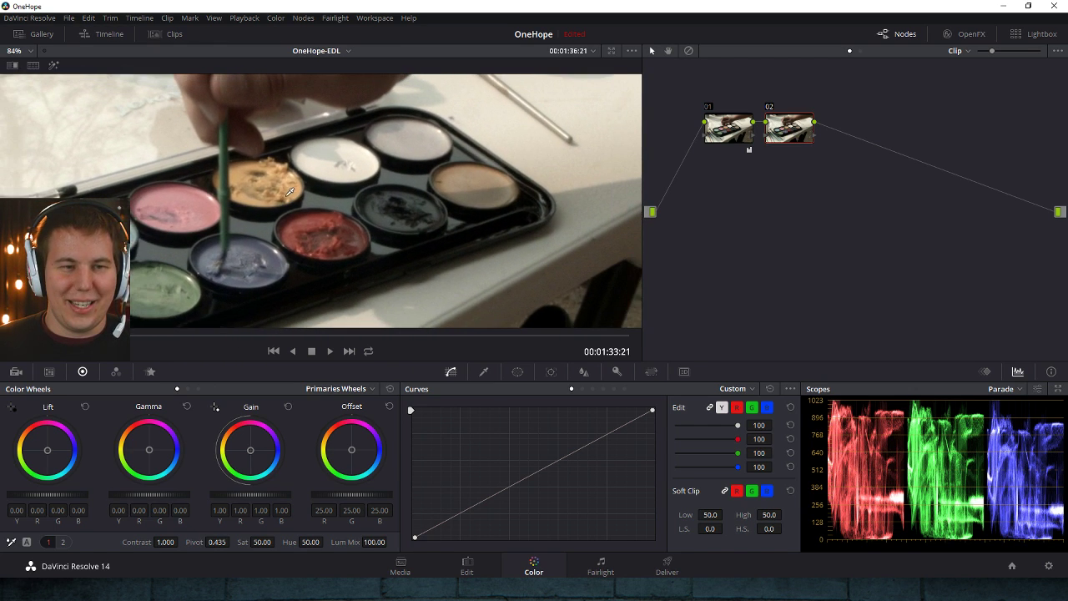
right_click(19, 365)
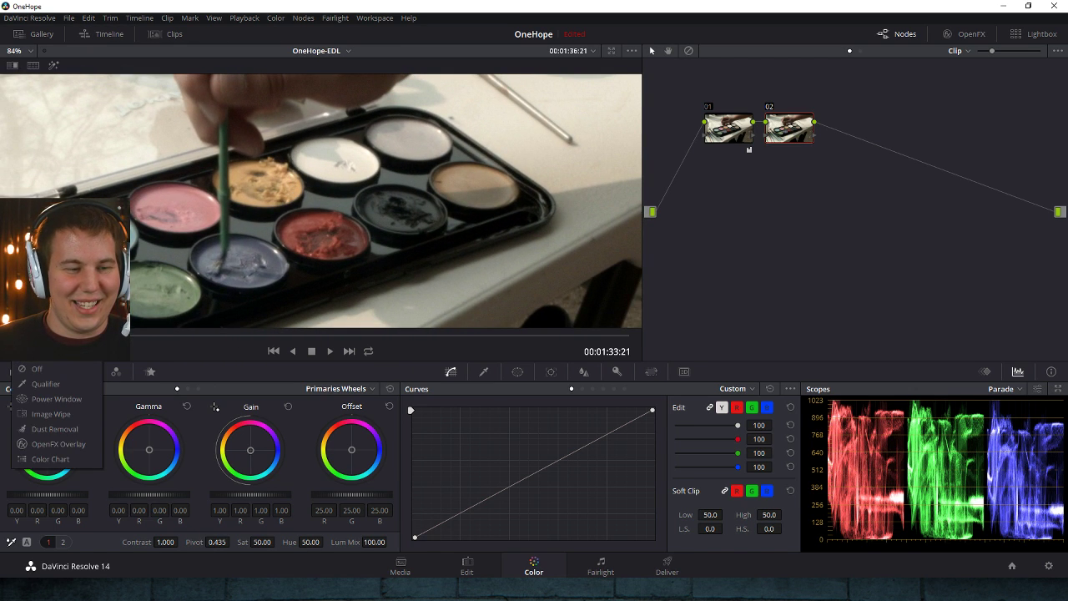
left_click(18, 355)
left_click_drag(285, 159, 360, 167)
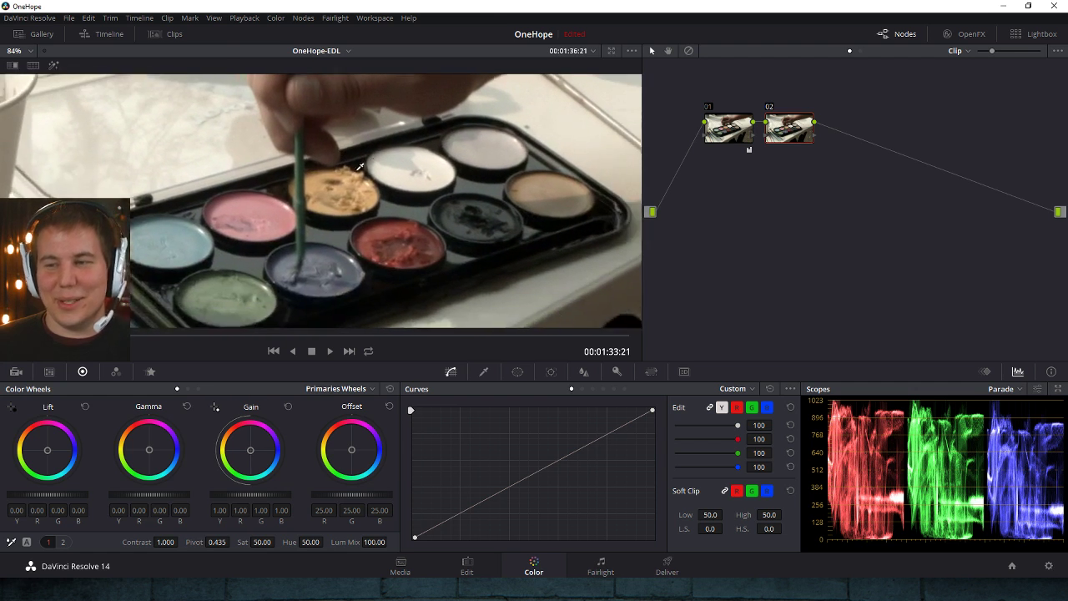
scroll(360, 167, "down", 2)
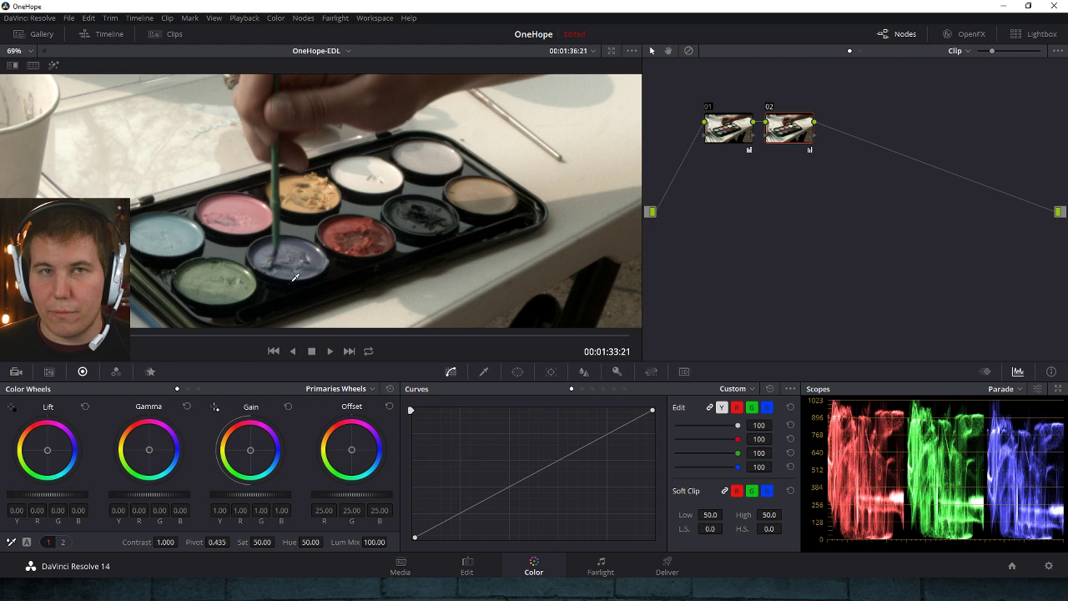
scroll(364, 211, "down", 1)
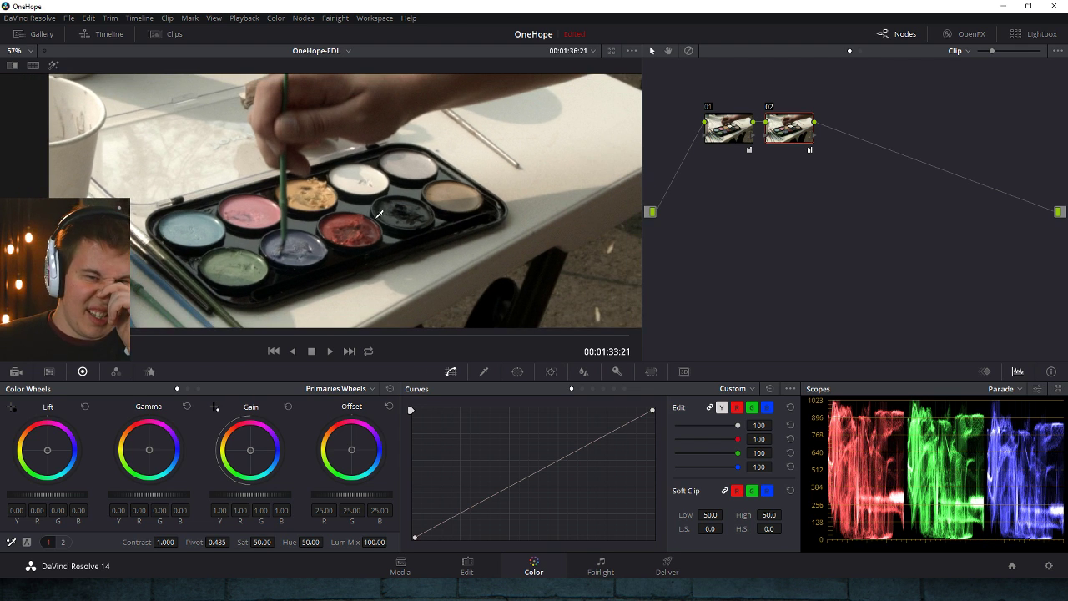
scroll(379, 214, "down", 2)
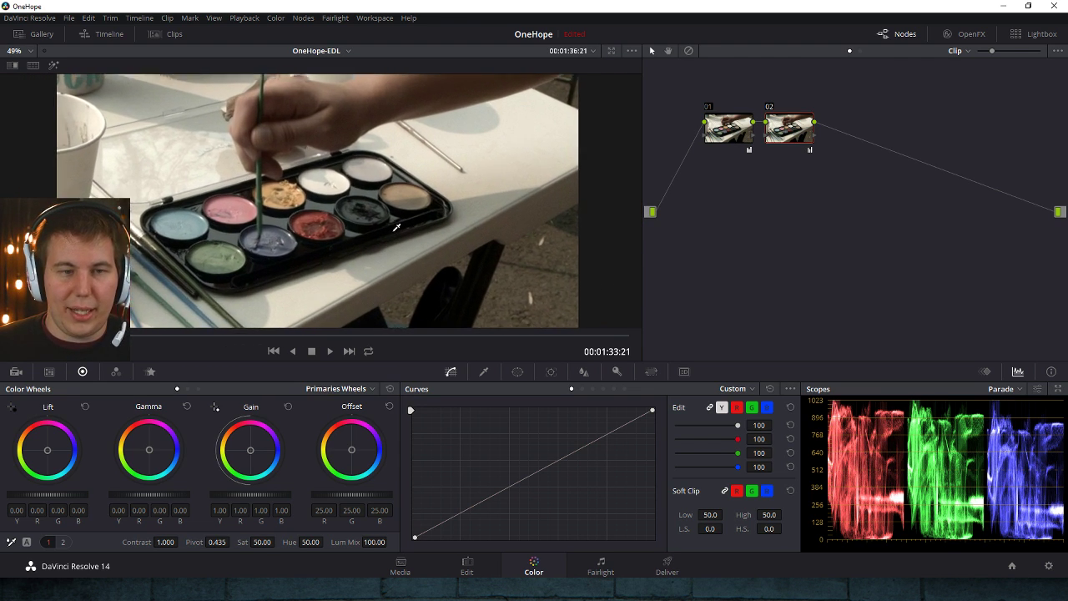
scroll(397, 227, "up", 3)
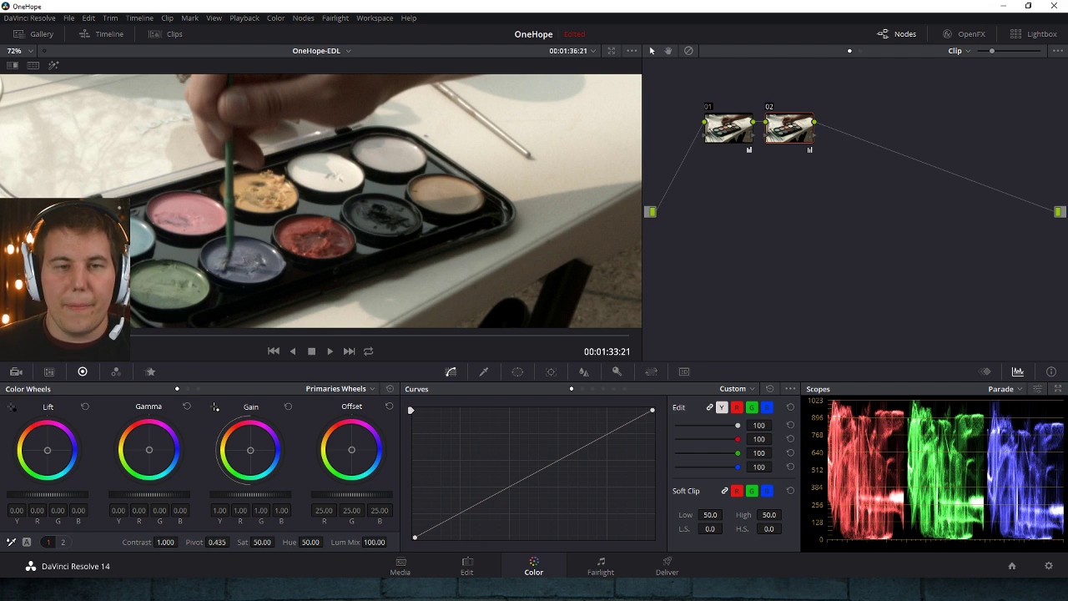
scroll(509, 213, "down", 2)
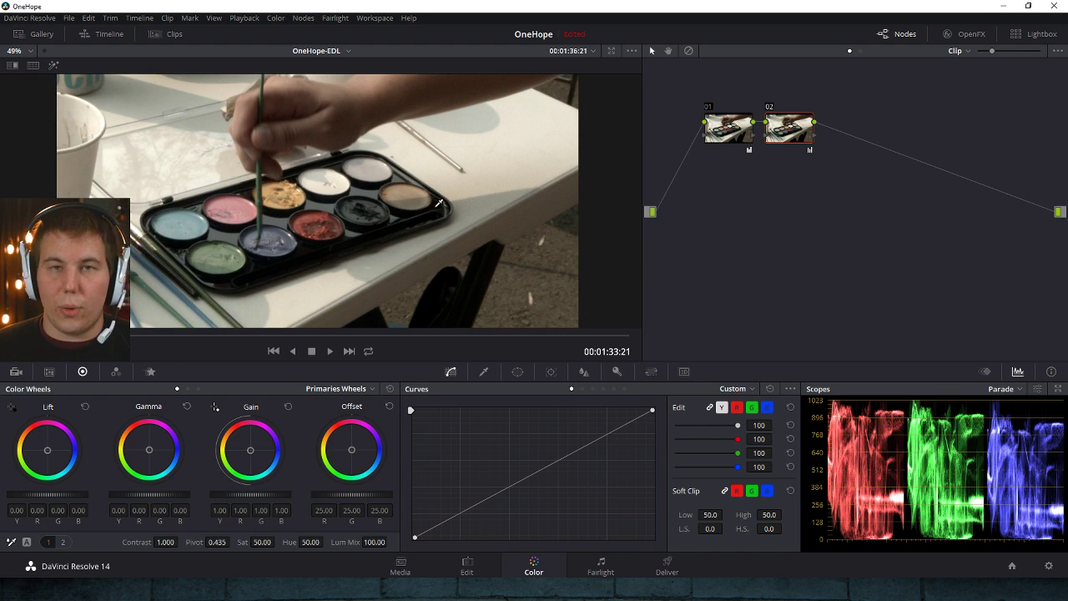
scroll(439, 203, "down", 2)
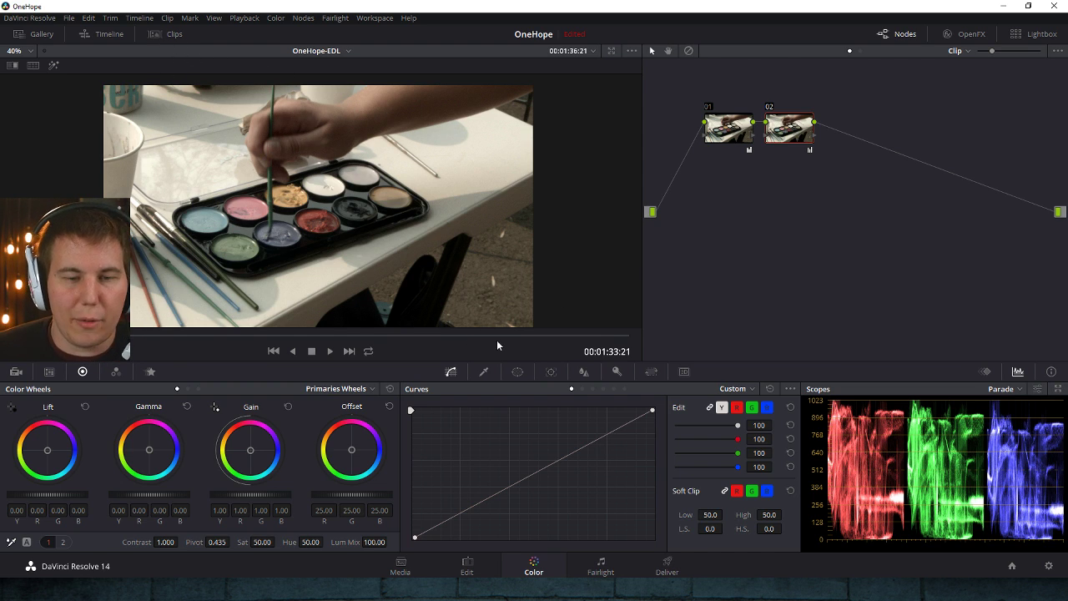
- Set the color science to ACEScc in the project's color management settings
left_click(1049, 566)
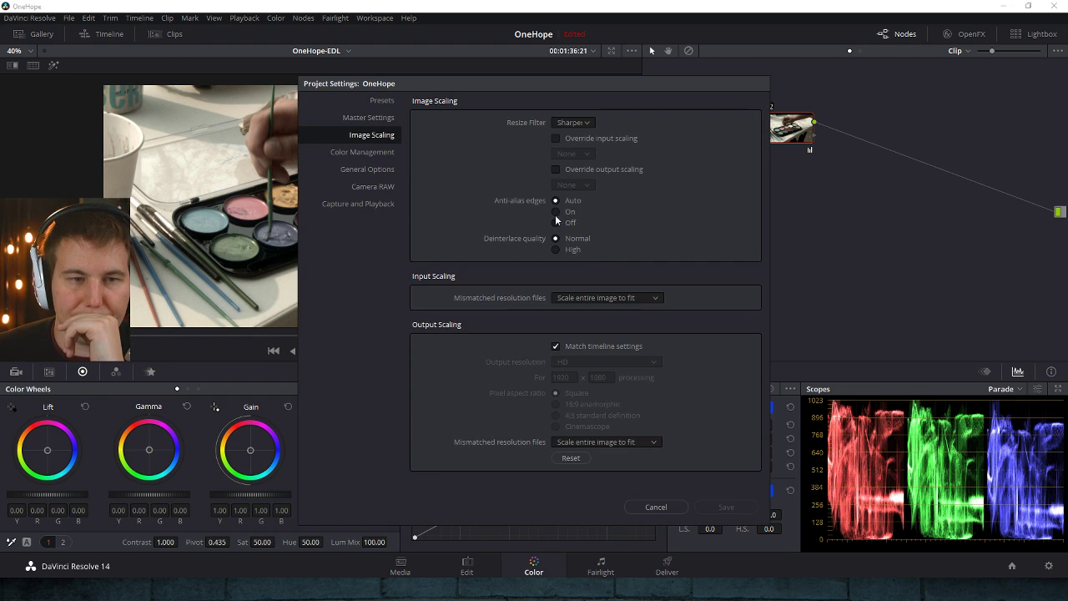
left_click(362, 152)
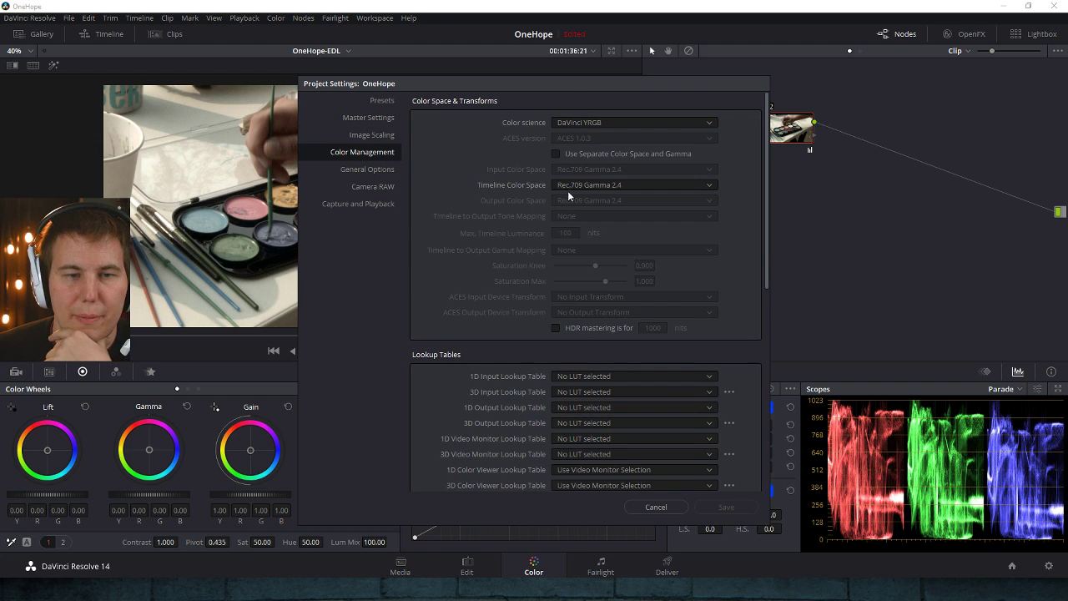
left_click(598, 123)
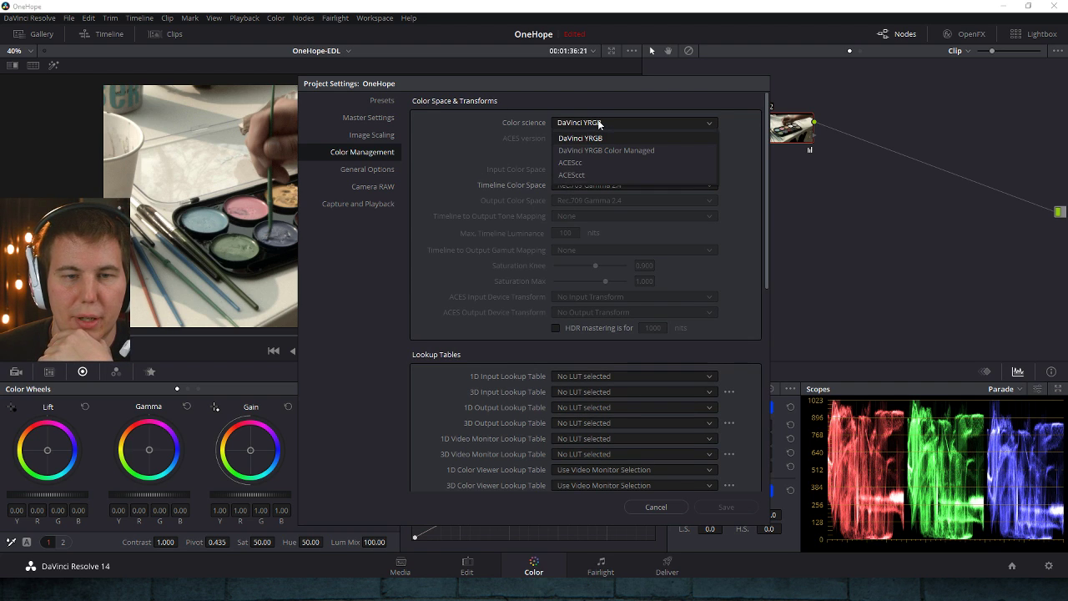
left_click(600, 162)
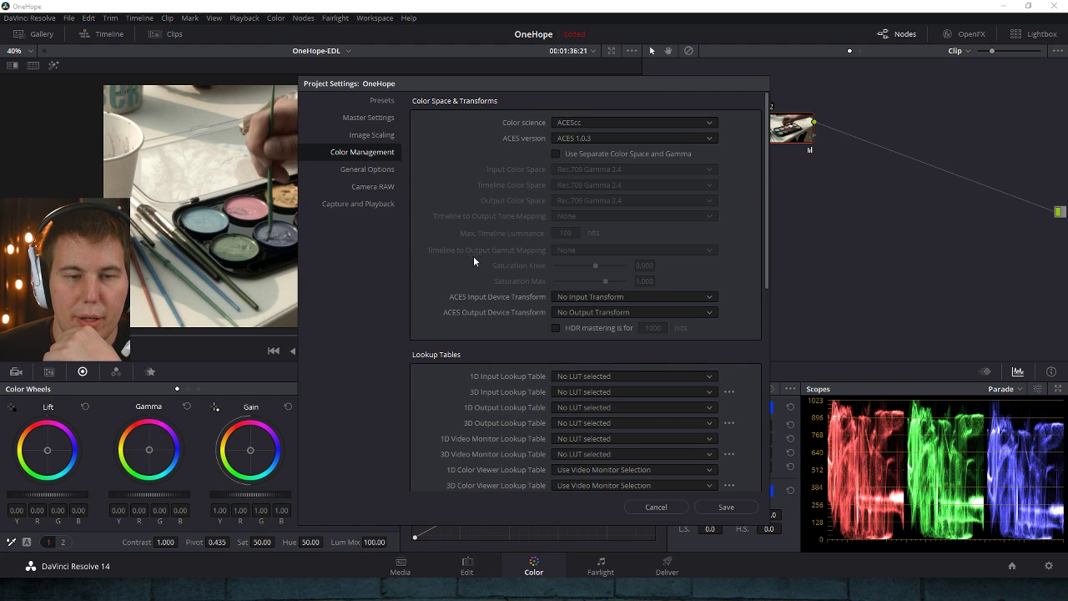
- Set the ACES Input Device Transform to Blackmagic Design Film and save the project settings
left_click(595, 303)
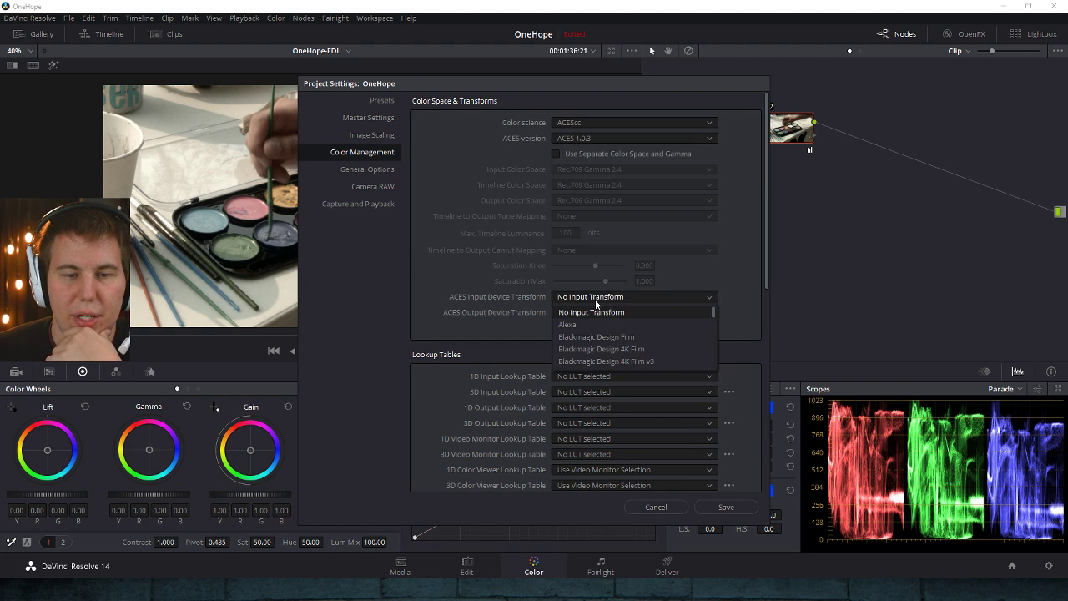
scroll(614, 334, "down", 2)
scroll(606, 332, "up", 2)
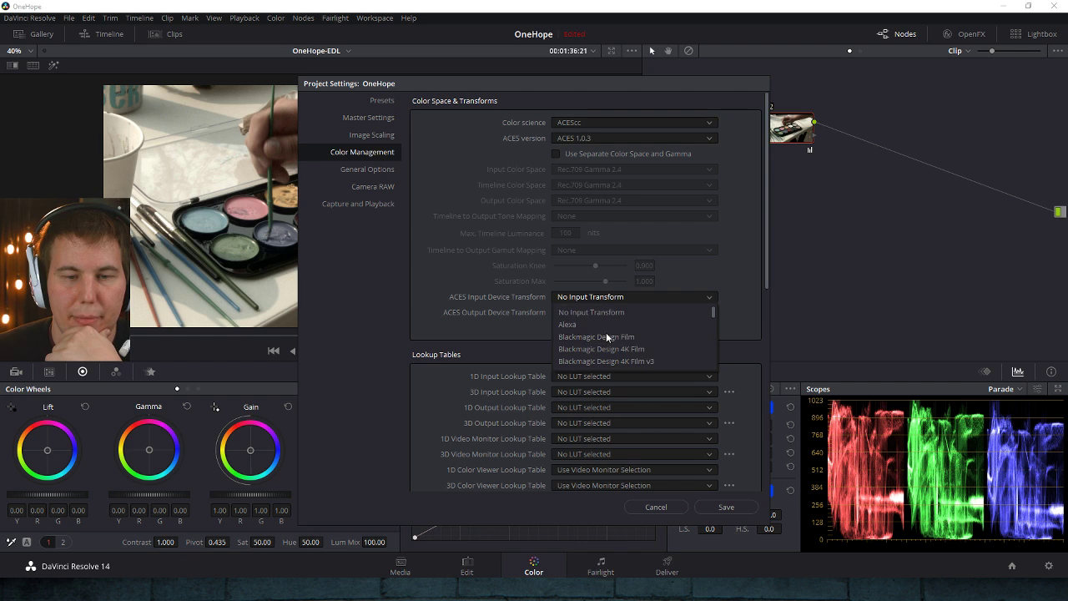
left_click(645, 335)
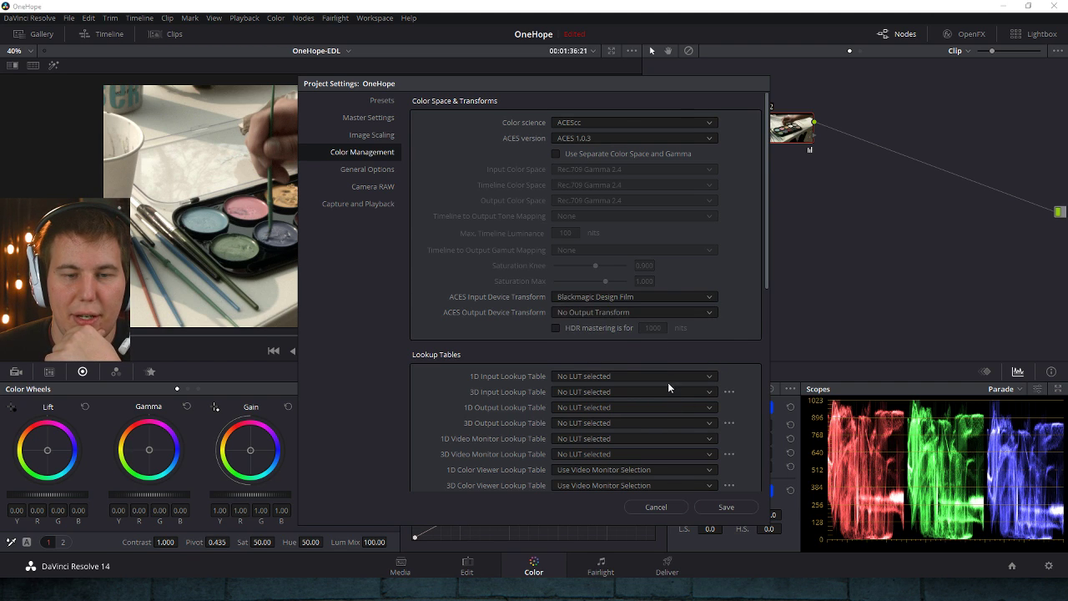
left_click(739, 509)
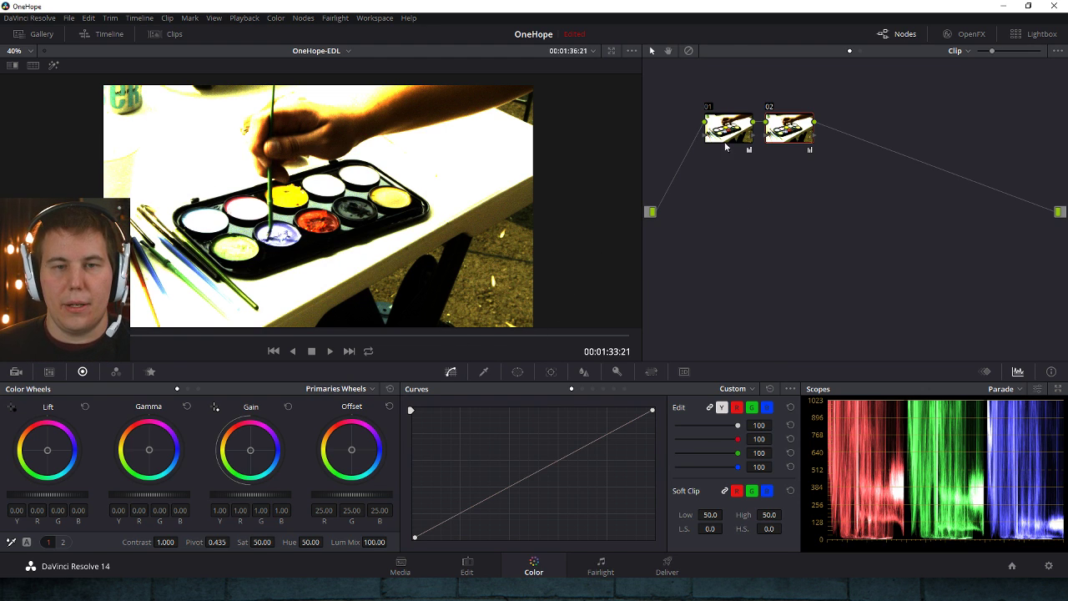
- Bypass all grades and step forward through the clips past the snow cone shot to examine how the ACEScc transform renders them
key("shift+d")
key("Down")
key("Down")
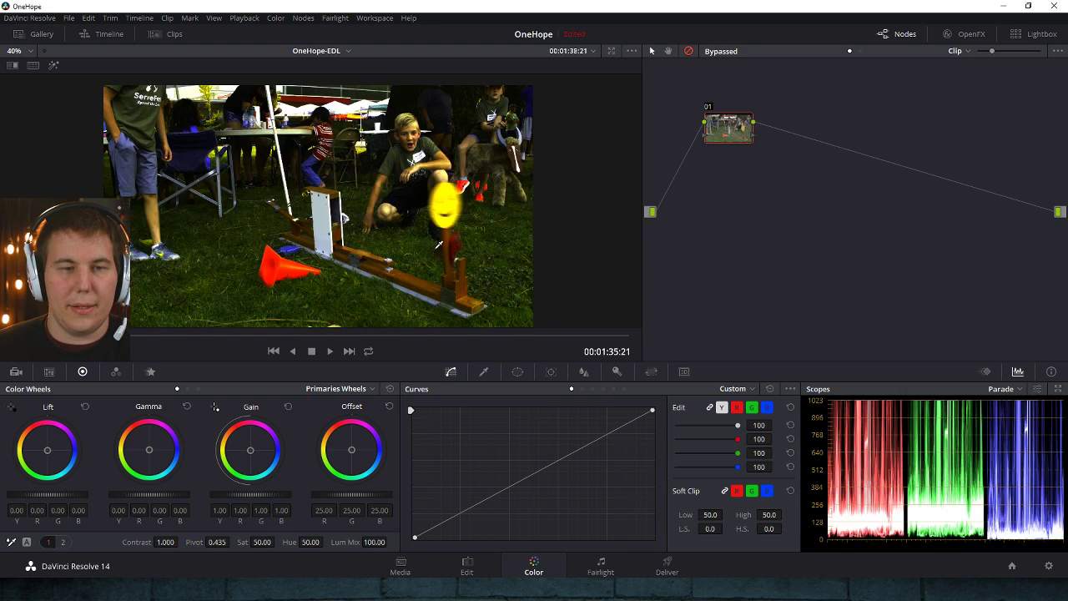
key("Down")
key("Down")
key("Down")
key("Down")
key("Down")
key("Down")
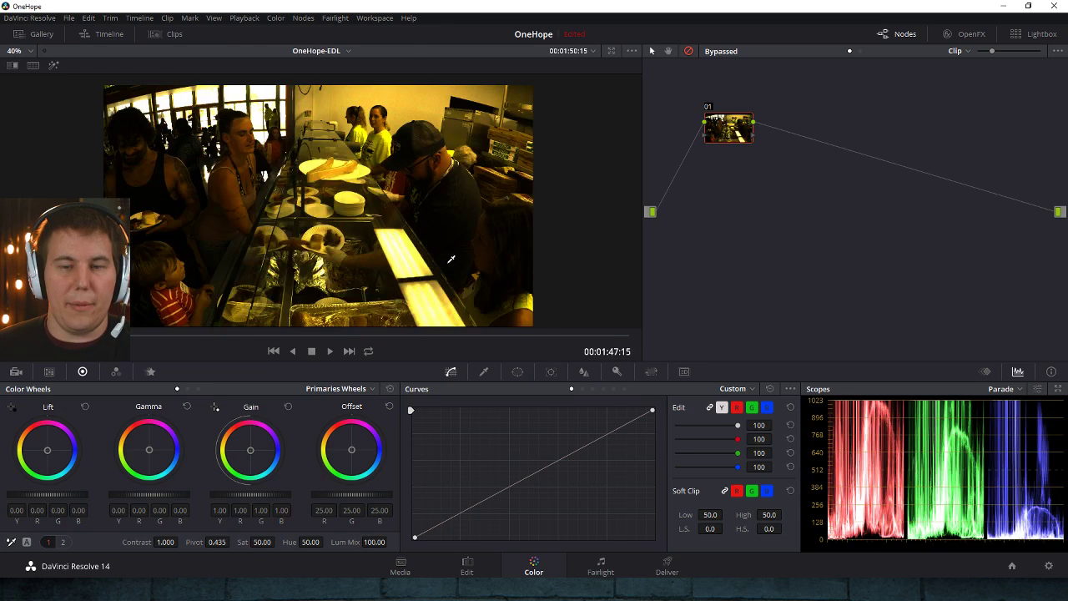
key("Down")
key("Down")
key("Down")
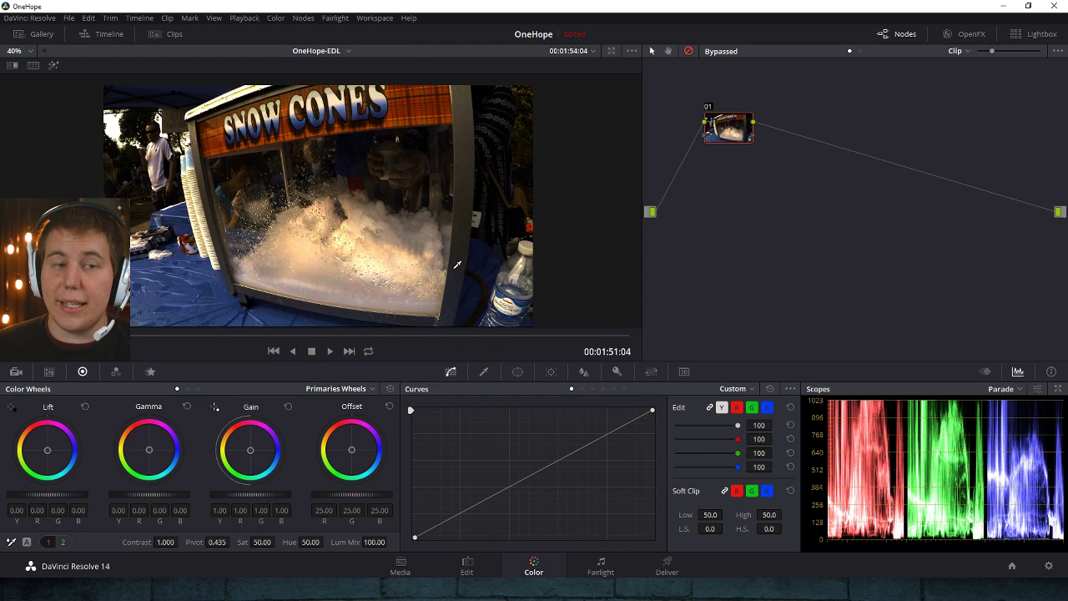
key("Down")
- Step back through the ungraded clips, past the paint palette, to the face-painted child shot to compare their look under the ACEScc transform
key("Up")
key("Up")
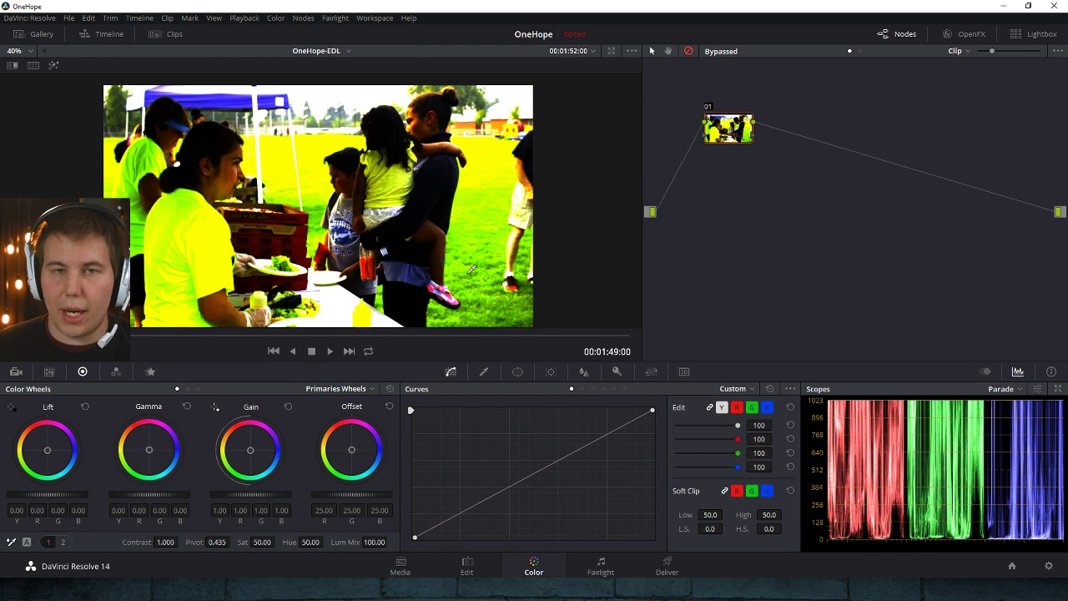
key("Up")
key("Up")
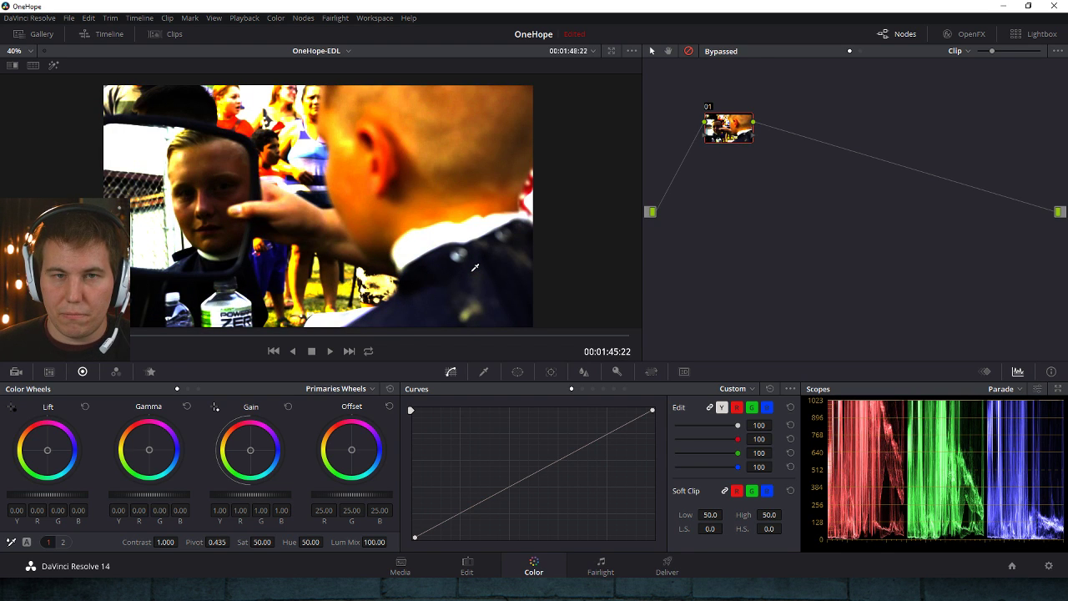
key("Up")
key("Up")
key("Up")
key("Up")
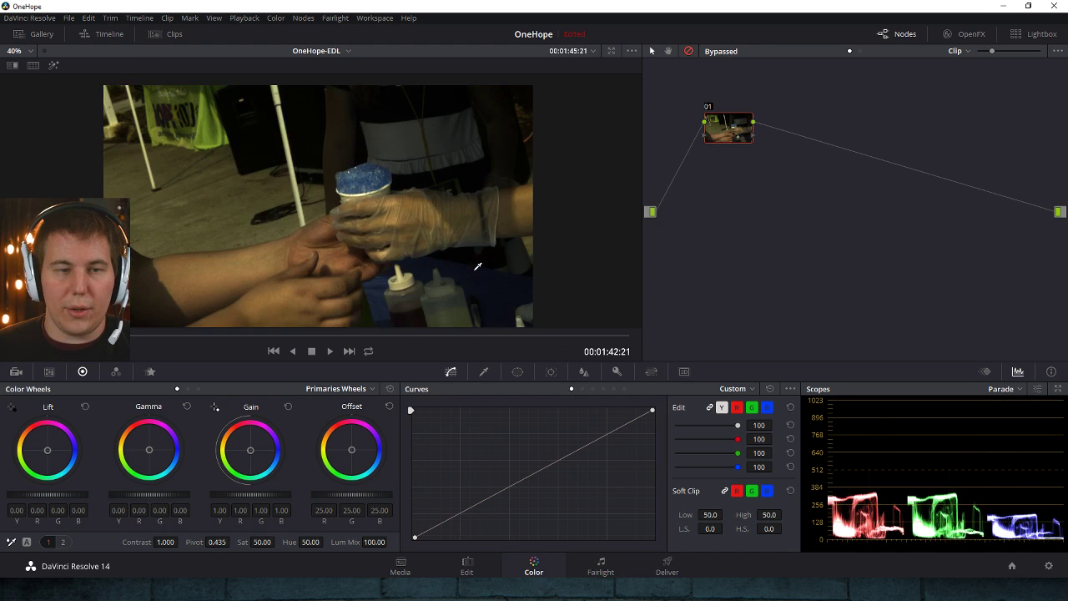
key("Up")
key("Up")
key("Up")
key("Up")
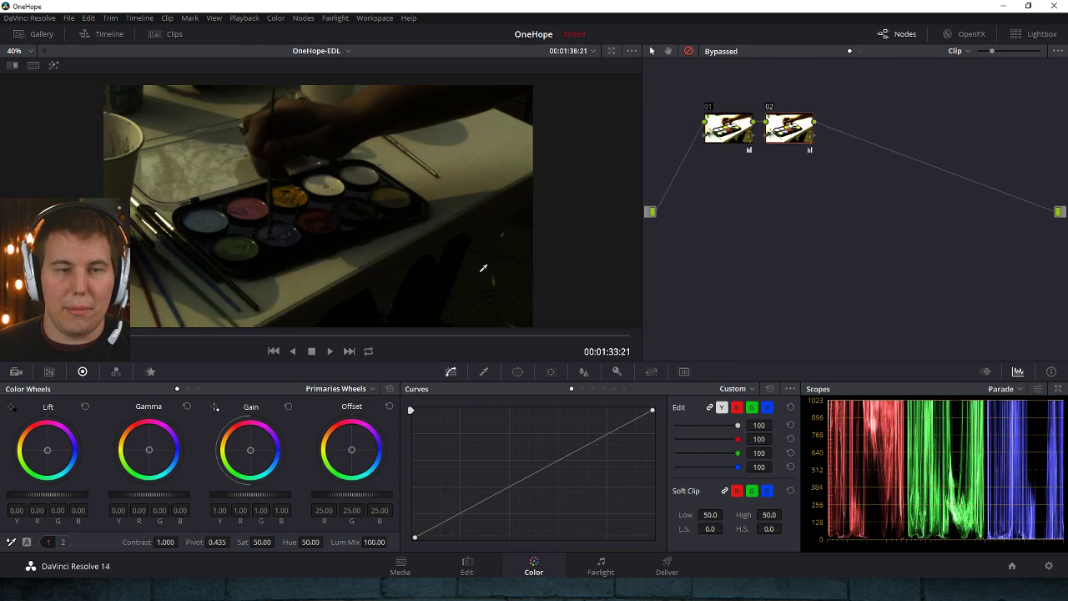
key("Up")
key("Up")
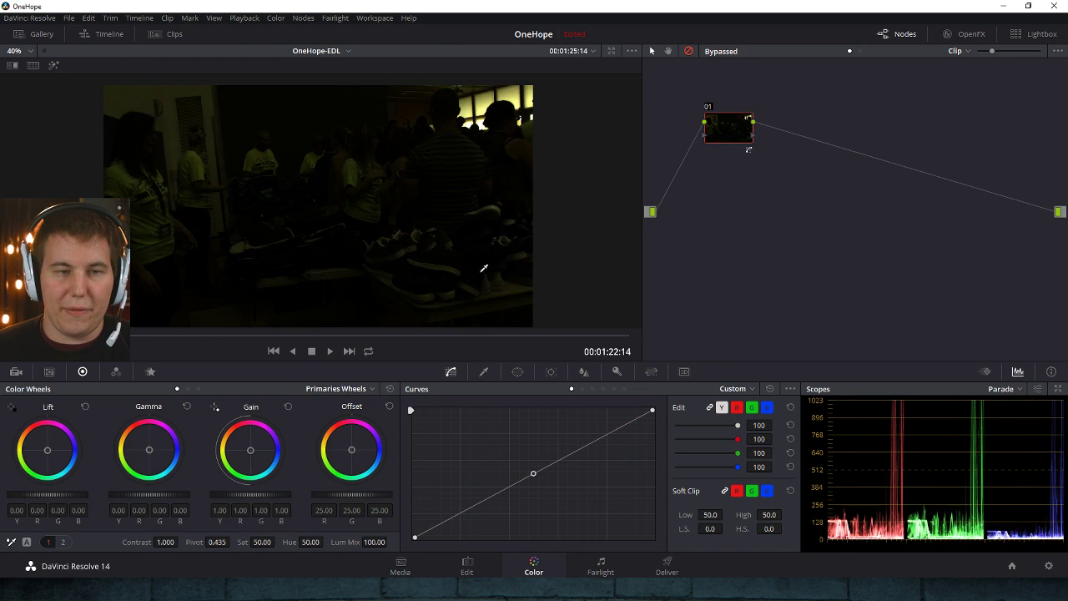
key("Up")
key("Up")
key("Up")
key("Up")
key("Up")
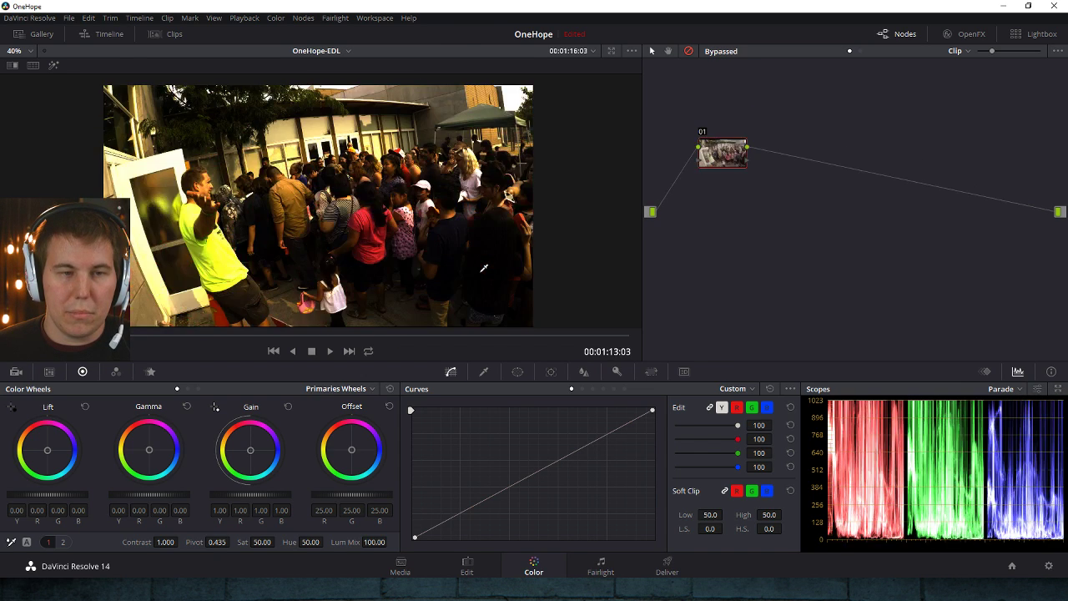
key("Up")
key("Up")
key("Up")
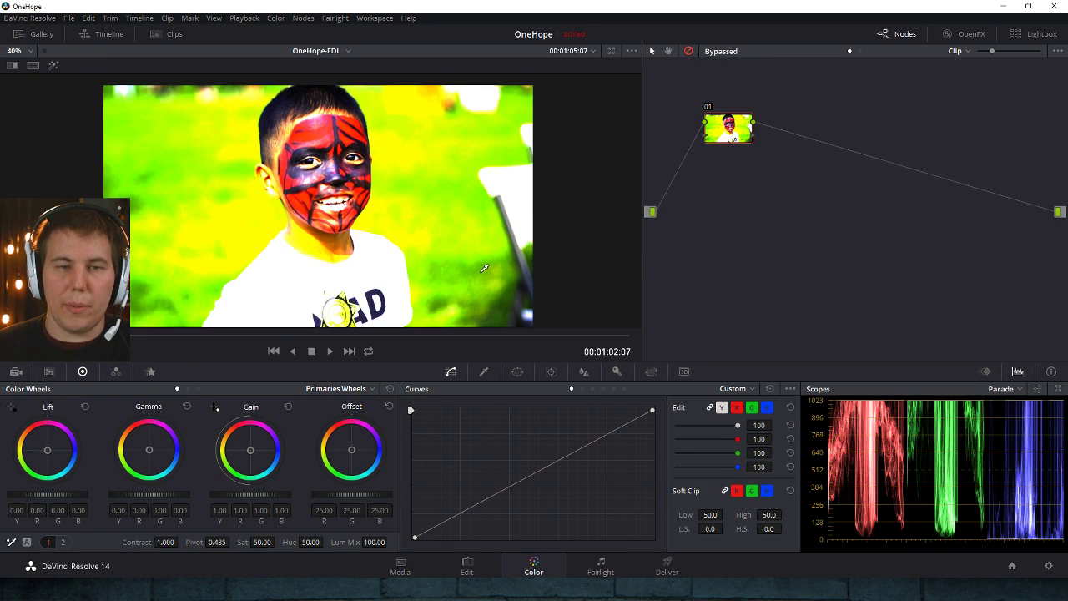
- Go back to the backpack shot and set the project's ACES Input Device Transform to No Input Transform
key("Up")
left_click(1049, 565)
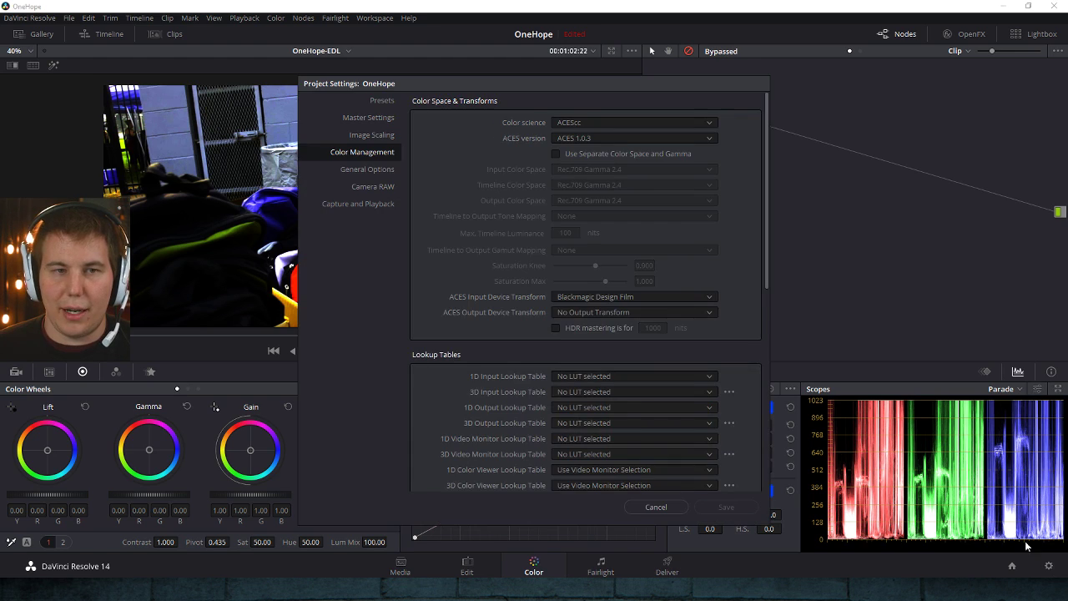
scroll(461, 301, "down", 5)
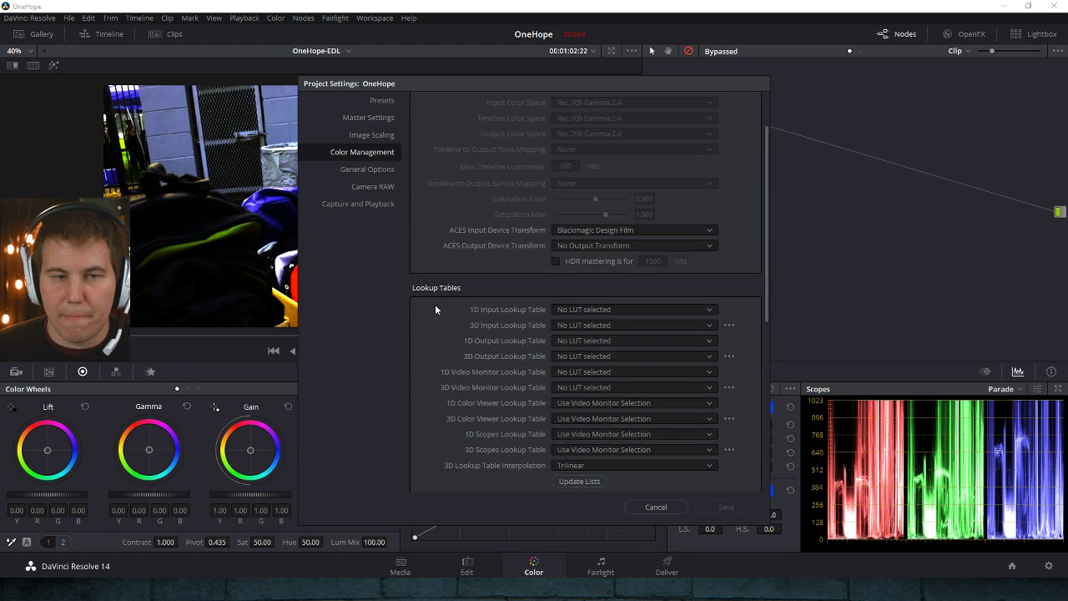
scroll(448, 313, "up", 5)
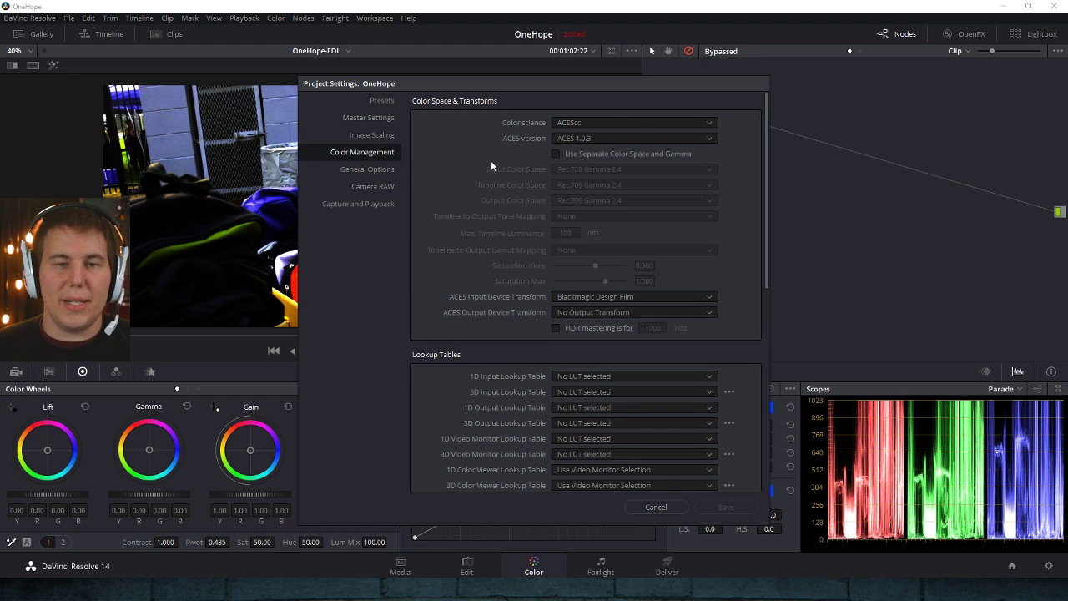
left_click(599, 295)
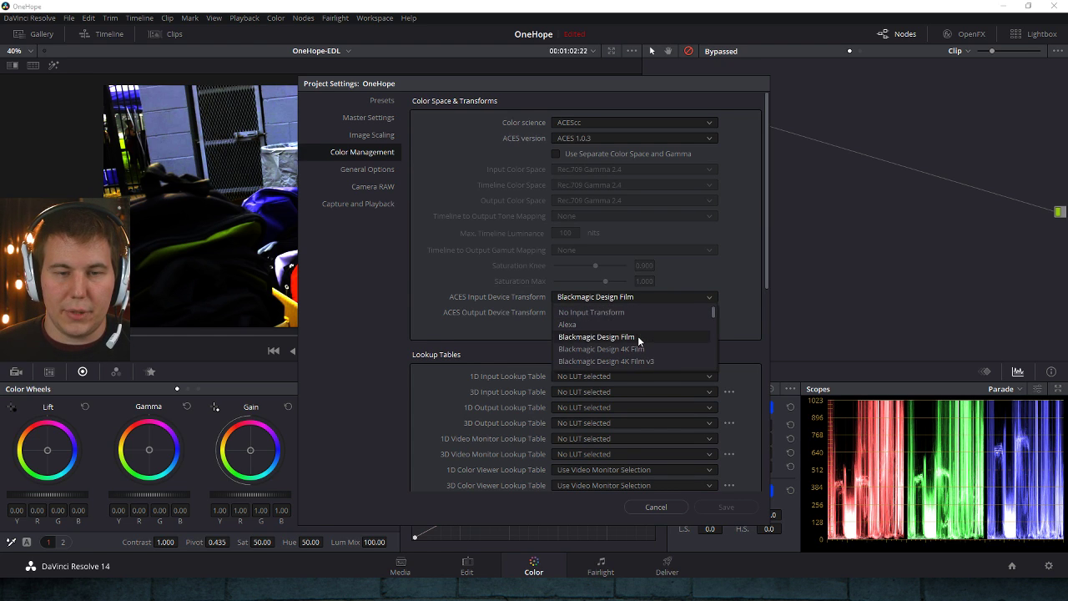
left_click(625, 313)
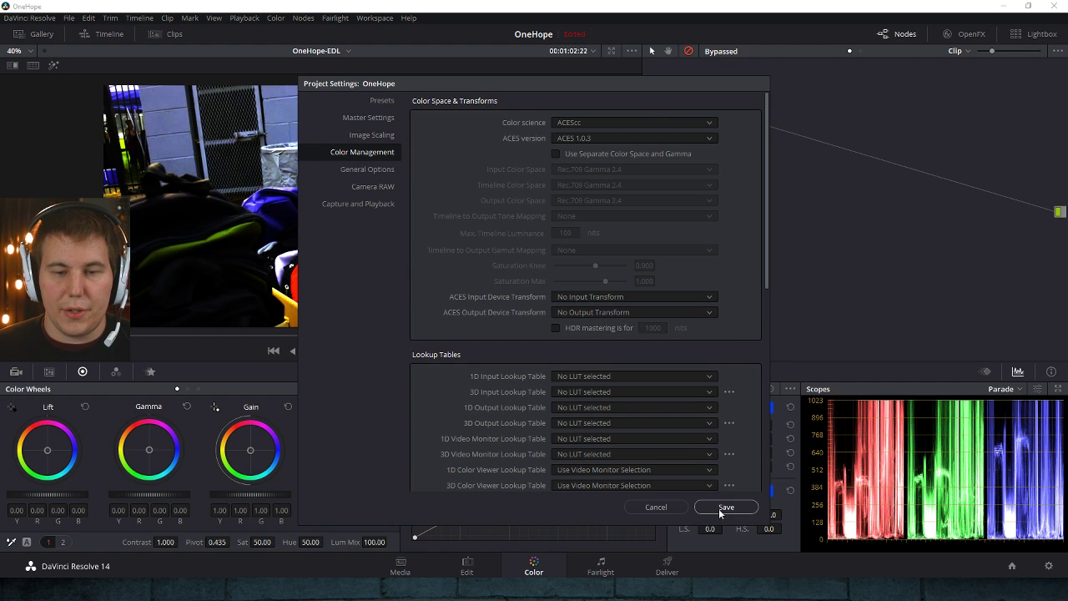
- Set the project's color science to DaVinci YRGB and save the project settings
left_click(630, 136)
left_click(630, 135)
left_click(619, 122)
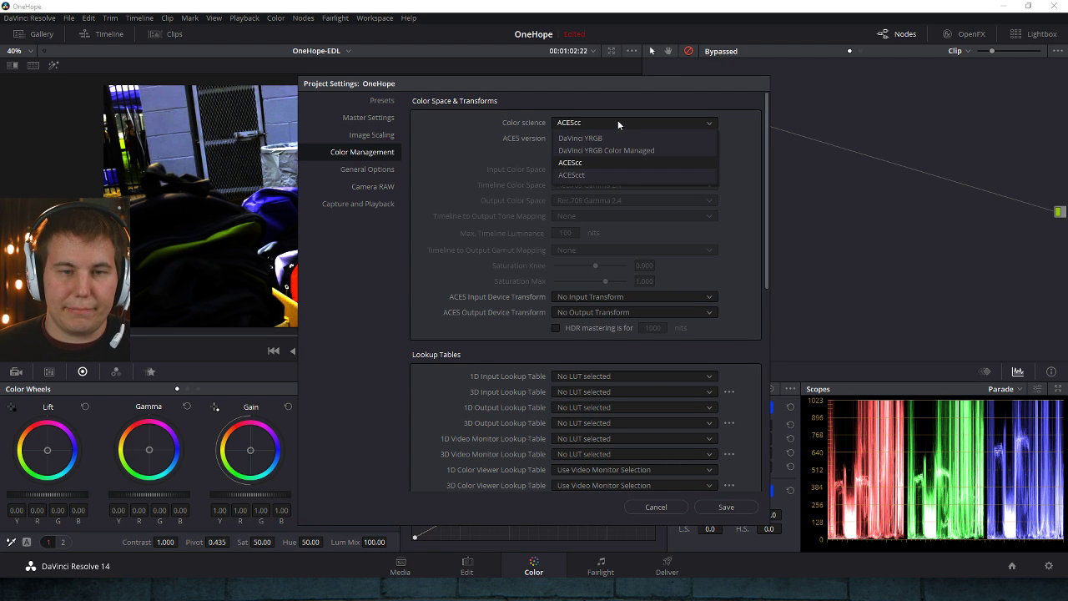
left_click(618, 137)
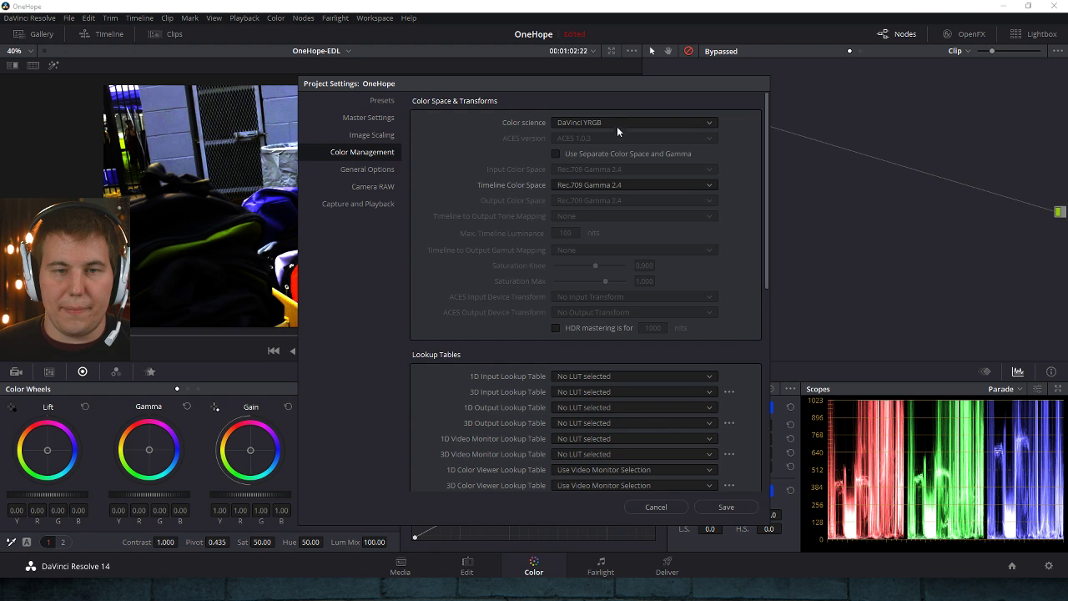
left_click(727, 508)
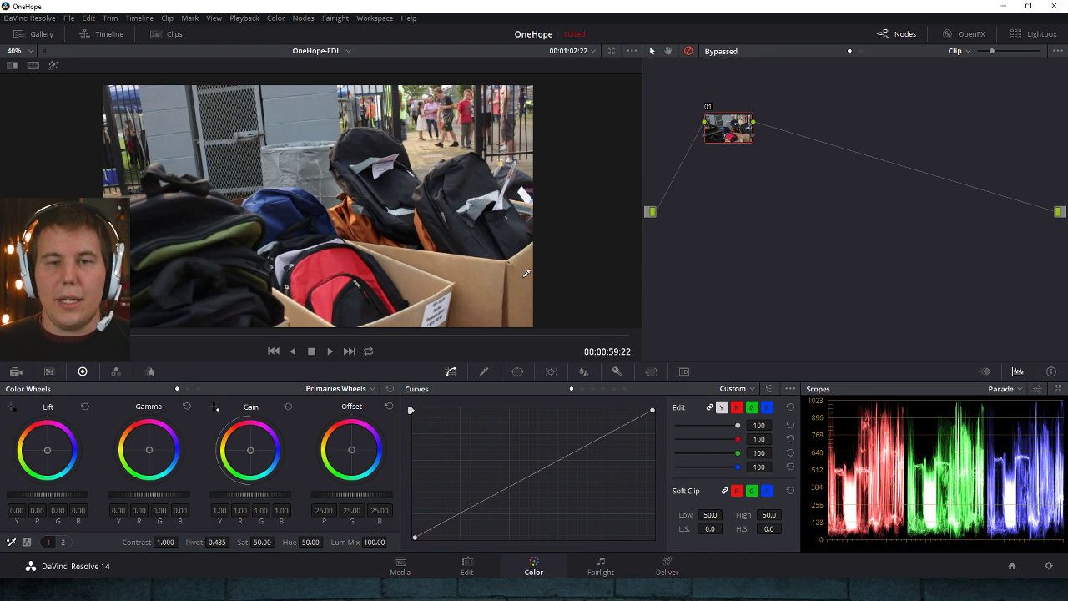
- Re-enable all grades and add a serial node to both the backpack shot and the parachute game shot
left_click(689, 51)
key("alt+s")
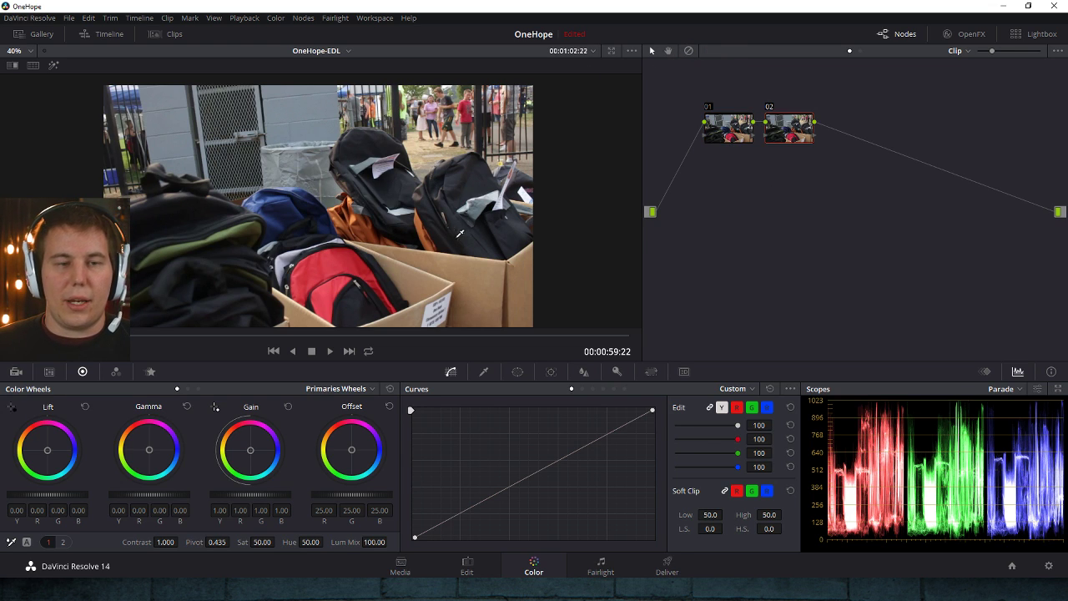
key("Down")
key("Down")
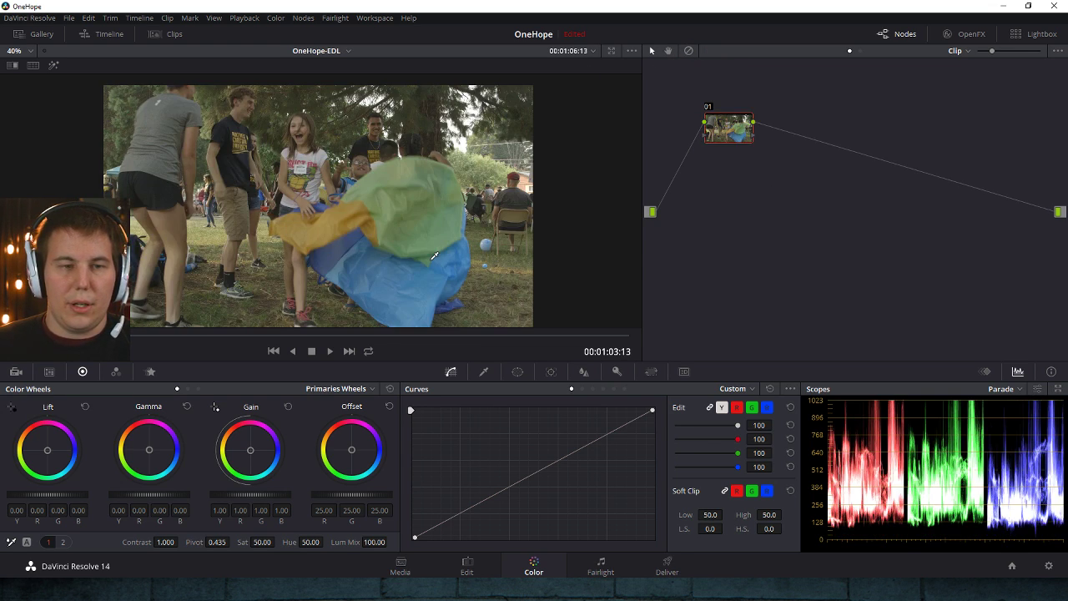
key("alt+s")
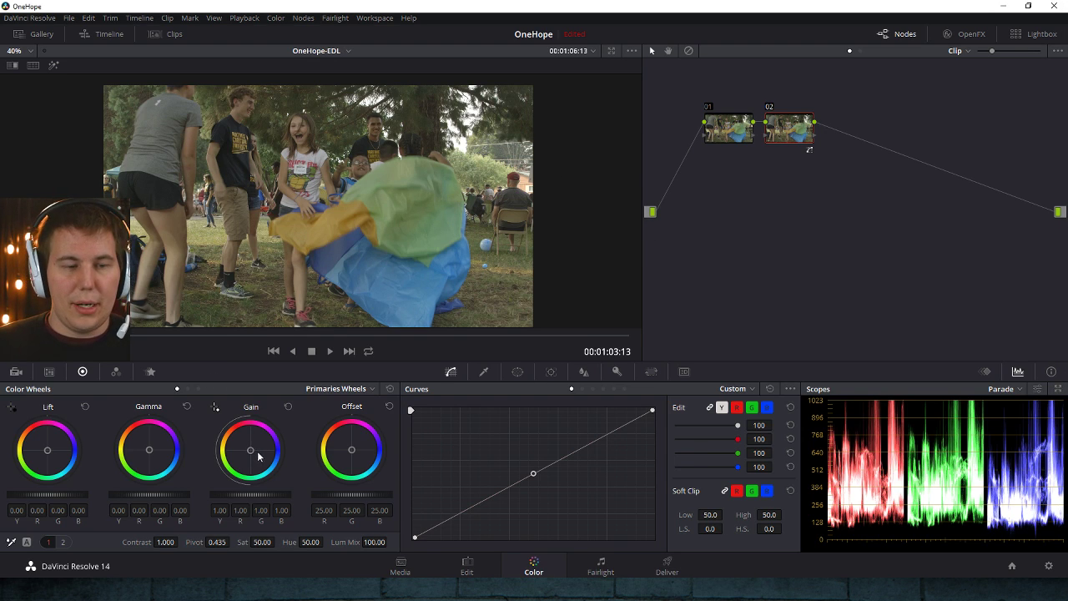
- Push the gain color balance of the parachute shot's second node toward magenta and reset it to neutral
left_click_drag(252, 450, 260, 434)
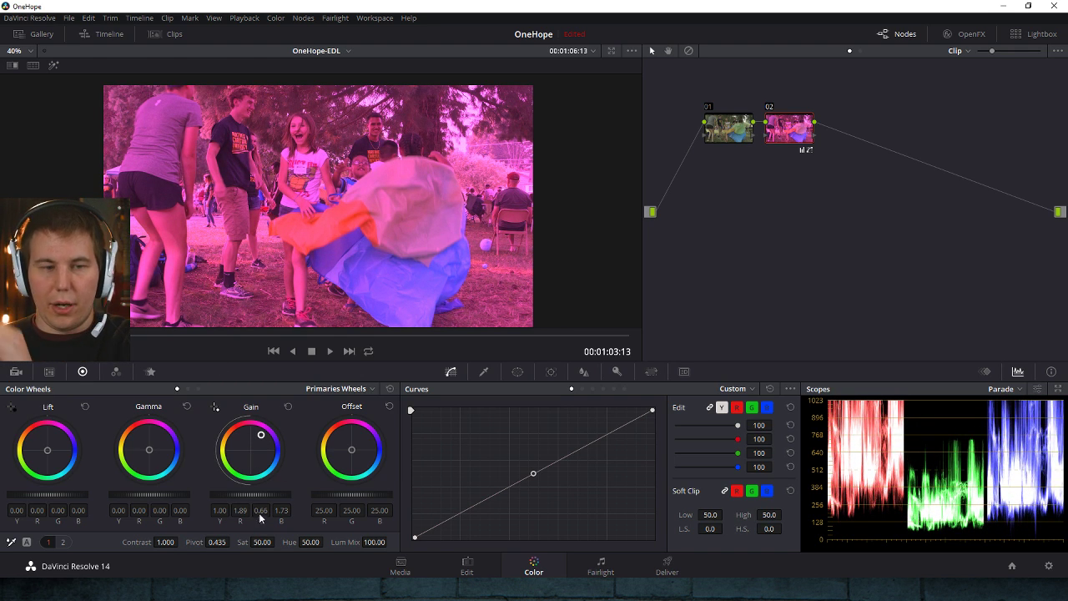
double_click(247, 453)
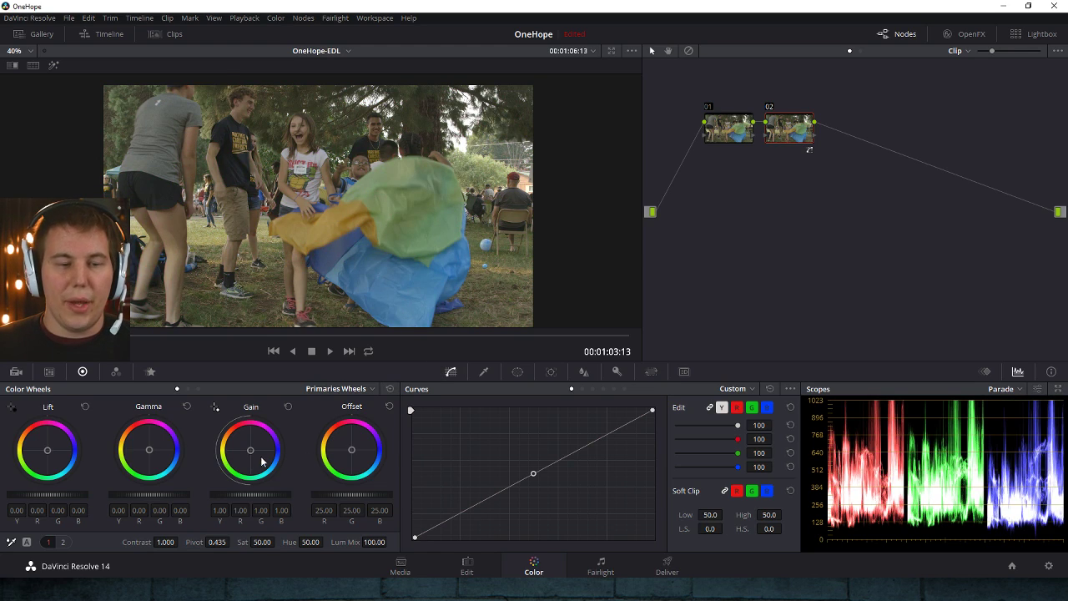
left_click_drag(254, 452, 255, 454)
double_click(259, 453)
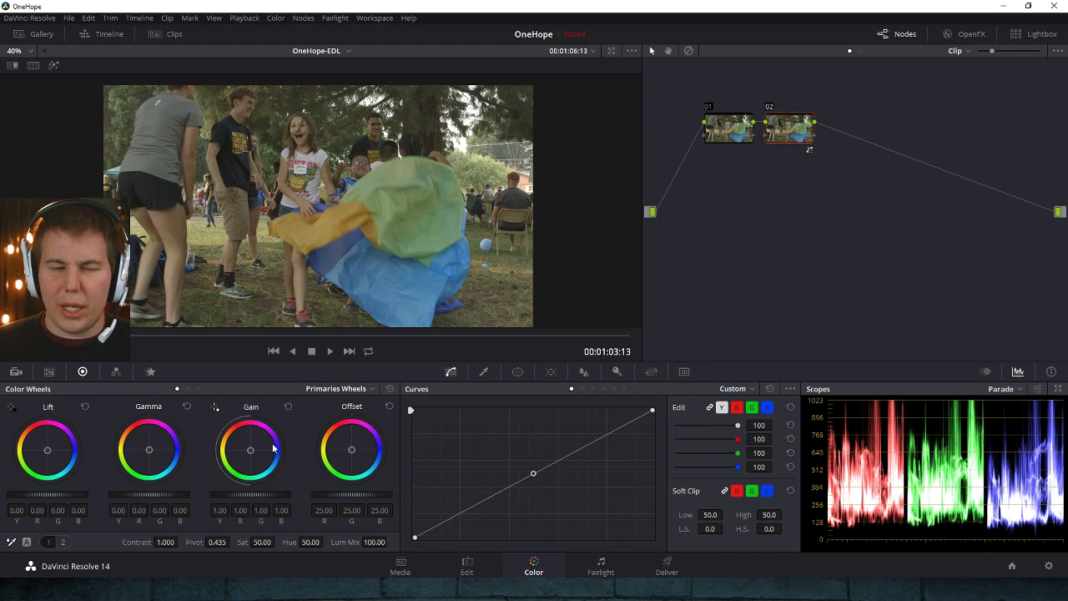
- Review the color space and transform options in the project's color management settings and leave without saving
left_click(1048, 567)
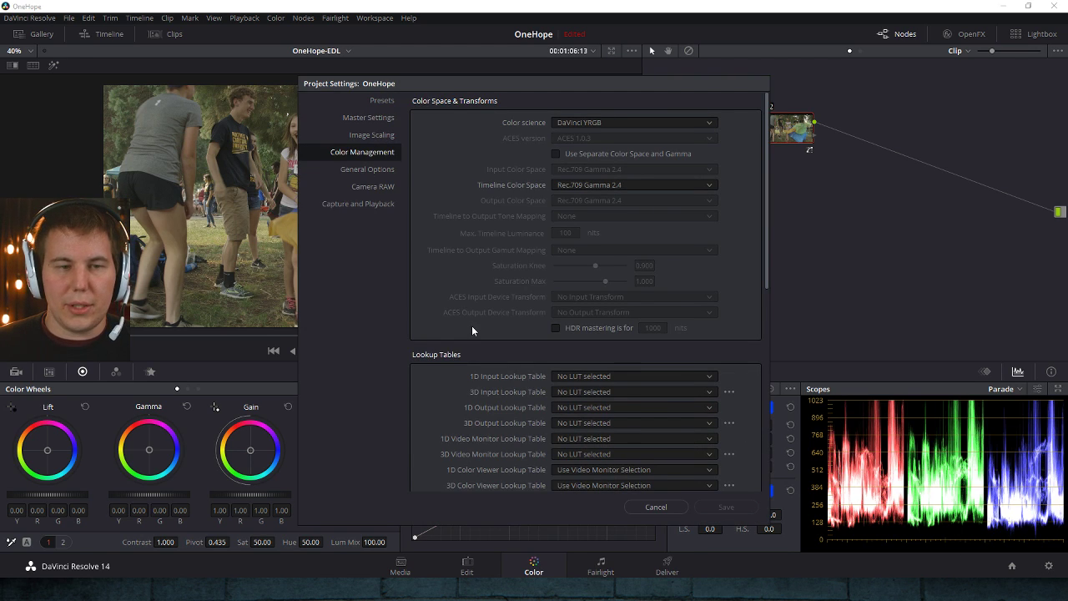
left_click(673, 511)
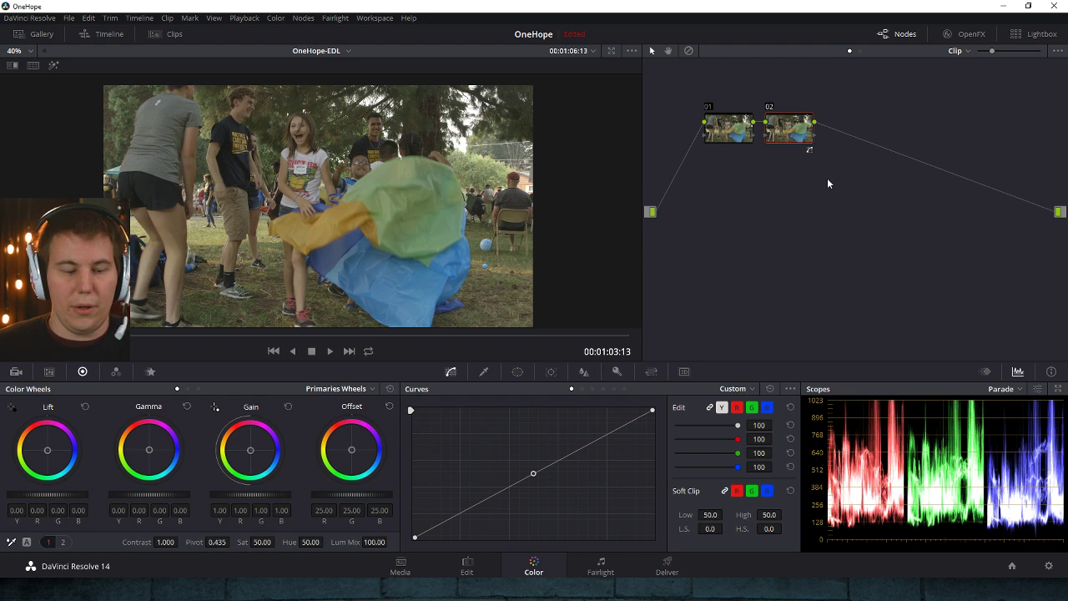
- Add a serial node and a node with a circular window to the parachute shot, and delete both
key("alt+s")
key("alt+c")
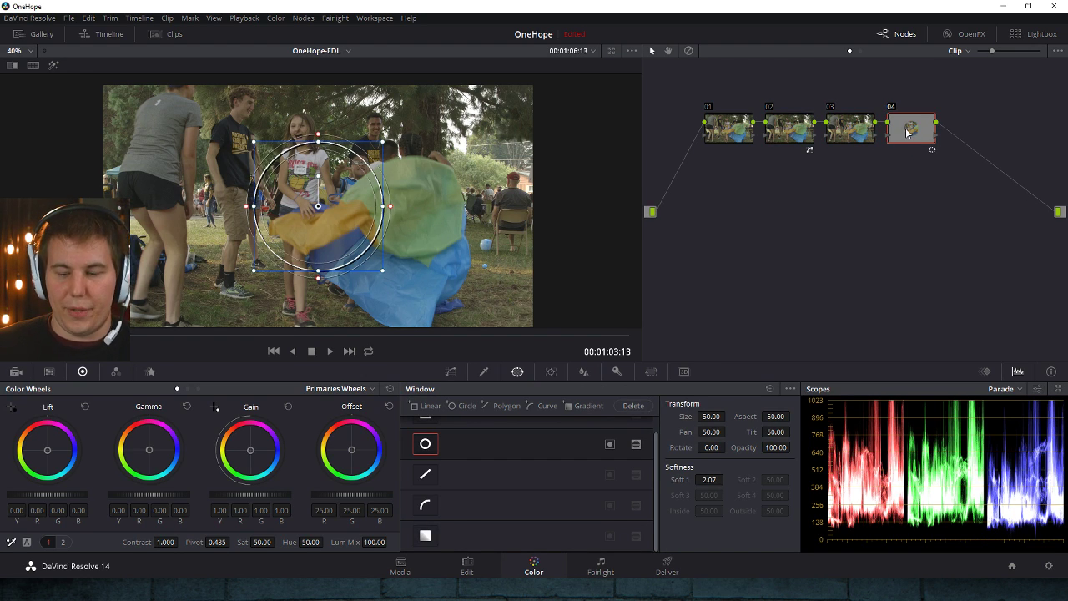
key("Delete")
key("Delete")
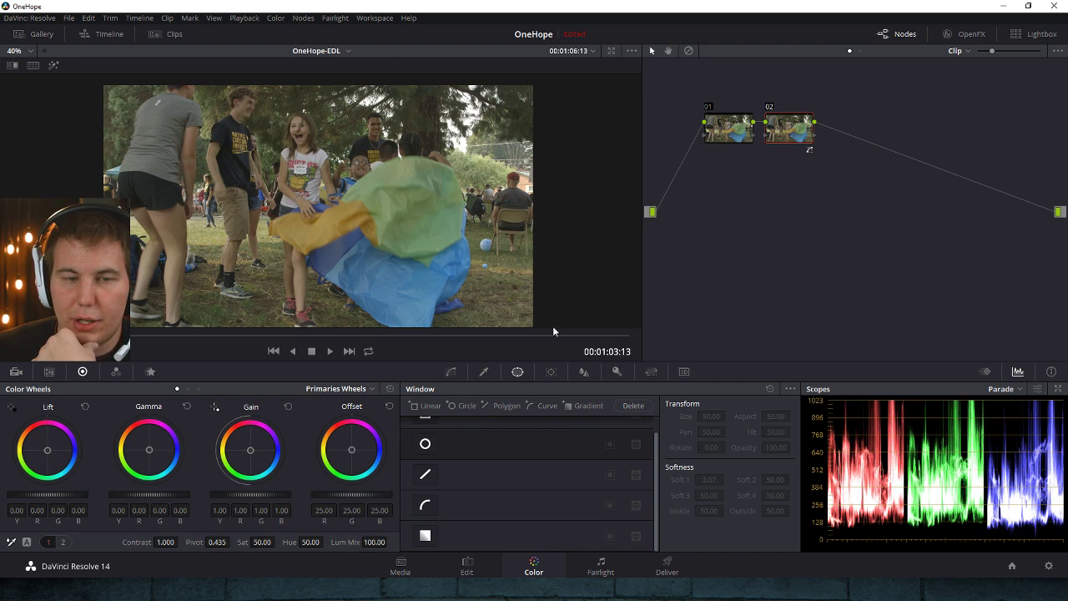
- Step forward through the clips from the parachute shot to the paint palette shot, looking for a suitable grading example
key("Down")
key("Down")
key("Down")
key("Down")
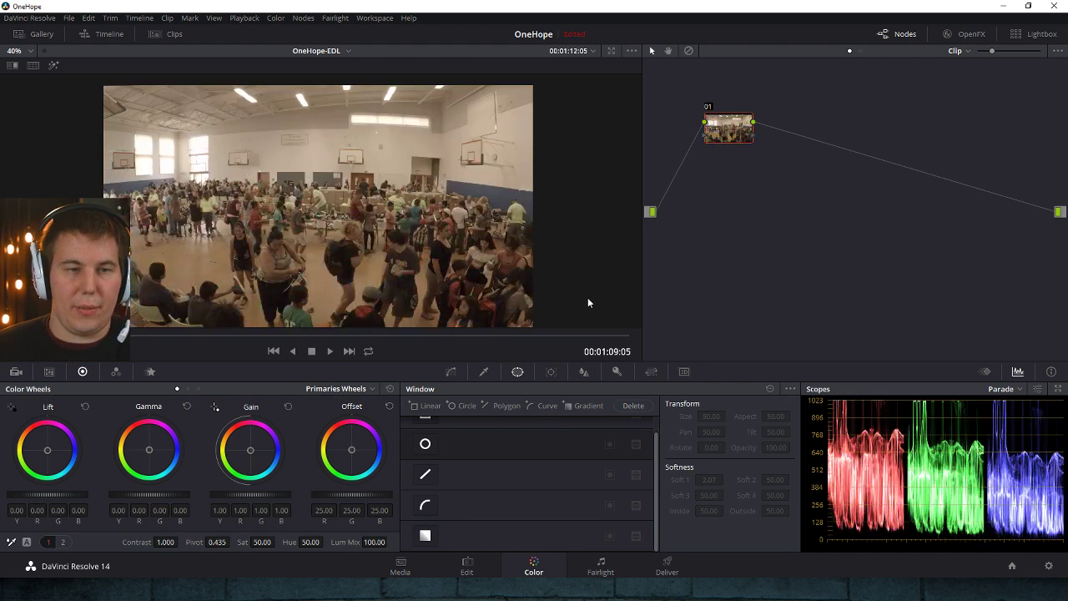
key("Down")
key("Down")
key("Down")
key("Down")
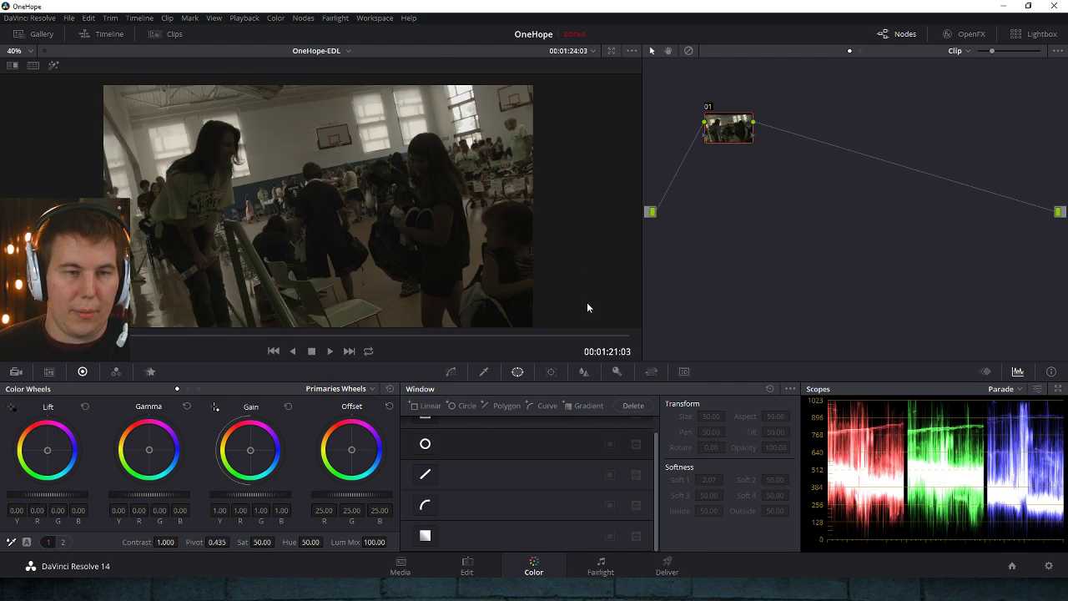
key("Down")
key("Down")
key("Down")
key("Down")
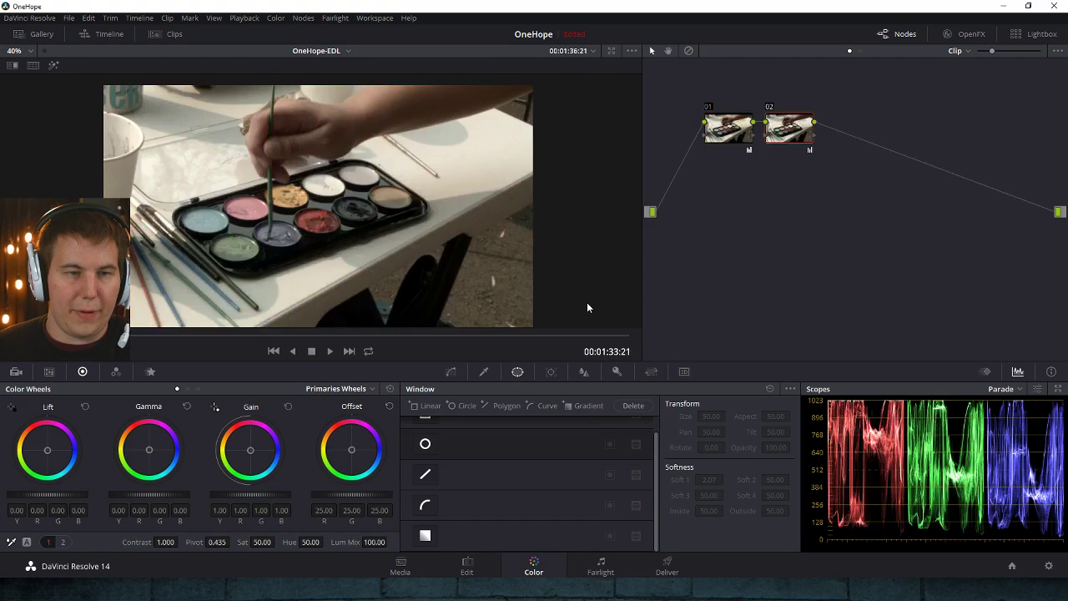
- Step back through the clips from the paint palette shot to the overhead schoolyard shot to examine more grading candidates
key("Up")
key("Up")
key("Up")
key("Up")
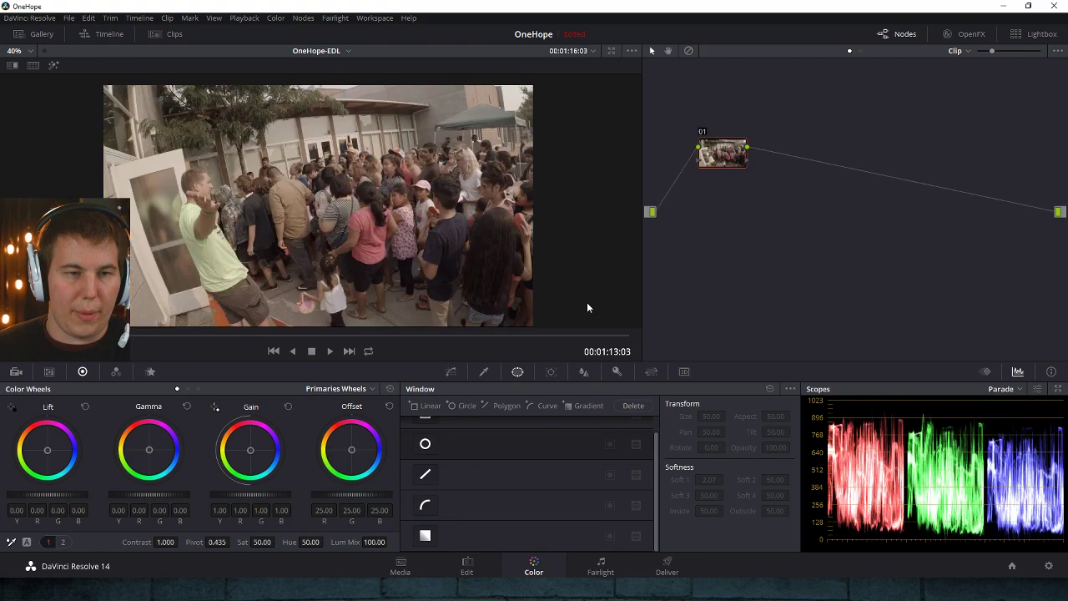
key("Up")
key("Up")
key("Up")
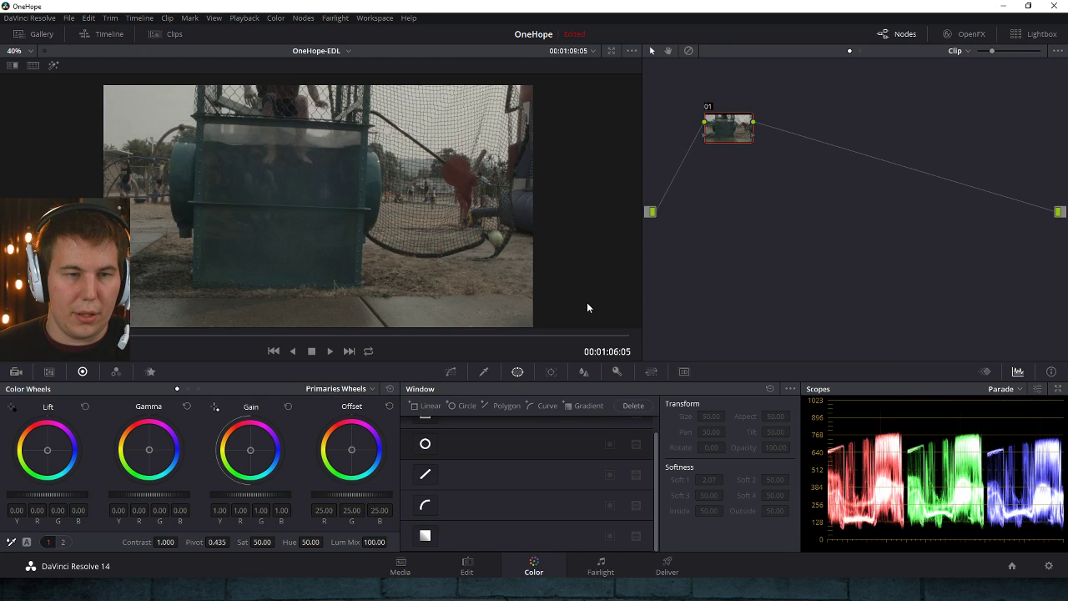
key("Up")
key("Up")
key("Up")
key("Up")
key("Up")
key("Up")
key("Up")
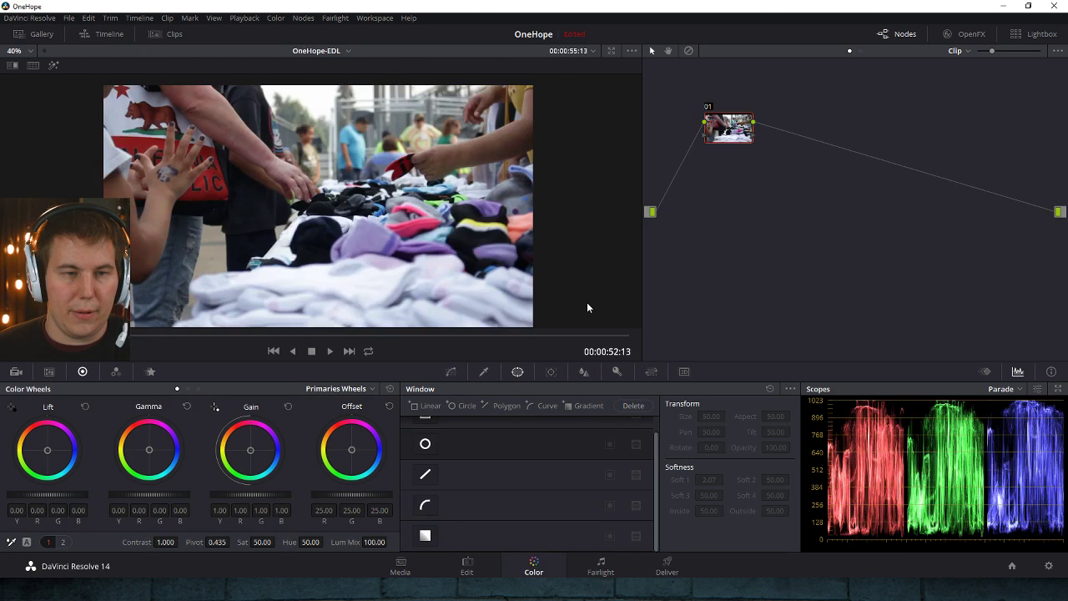
key("Up")
- Show the clip thumbnails, select the food serving counter shot (clip 57), and hide the thumbnails again
left_click(163, 34)
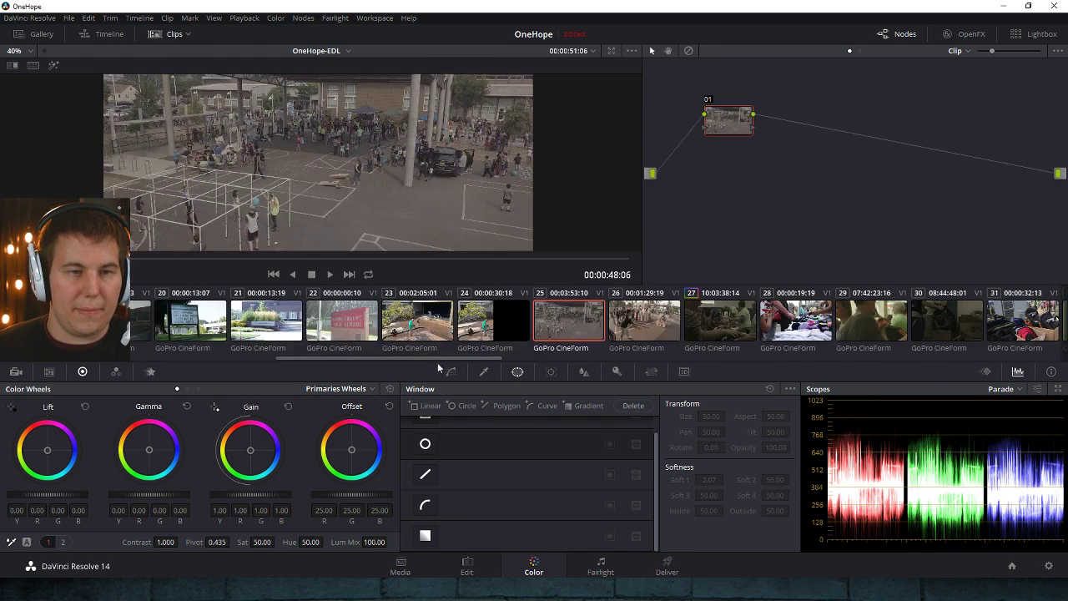
scroll(481, 341, "down", 12)
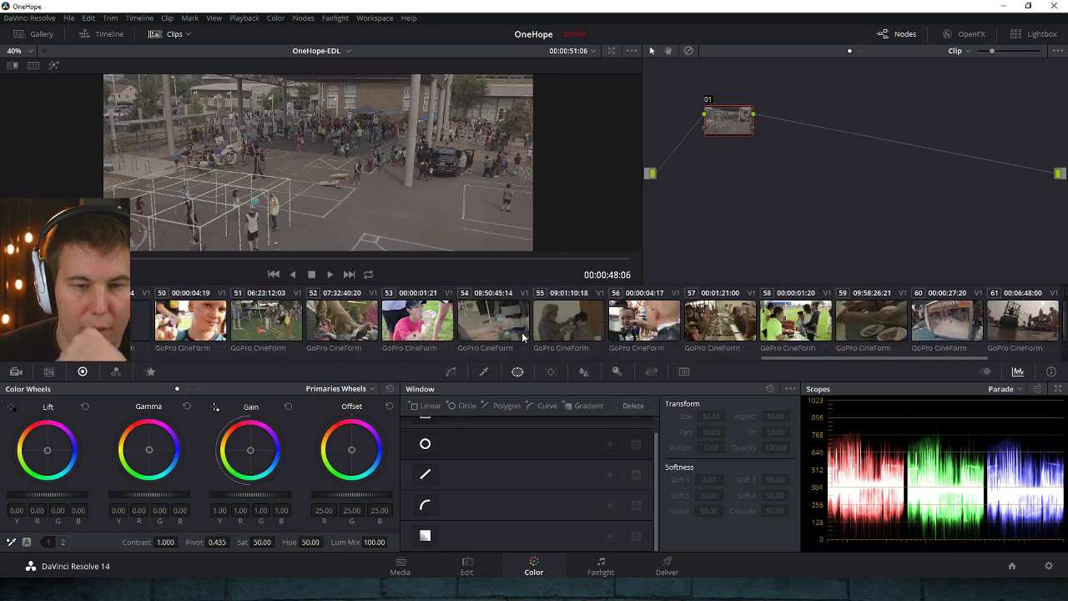
left_click(448, 322)
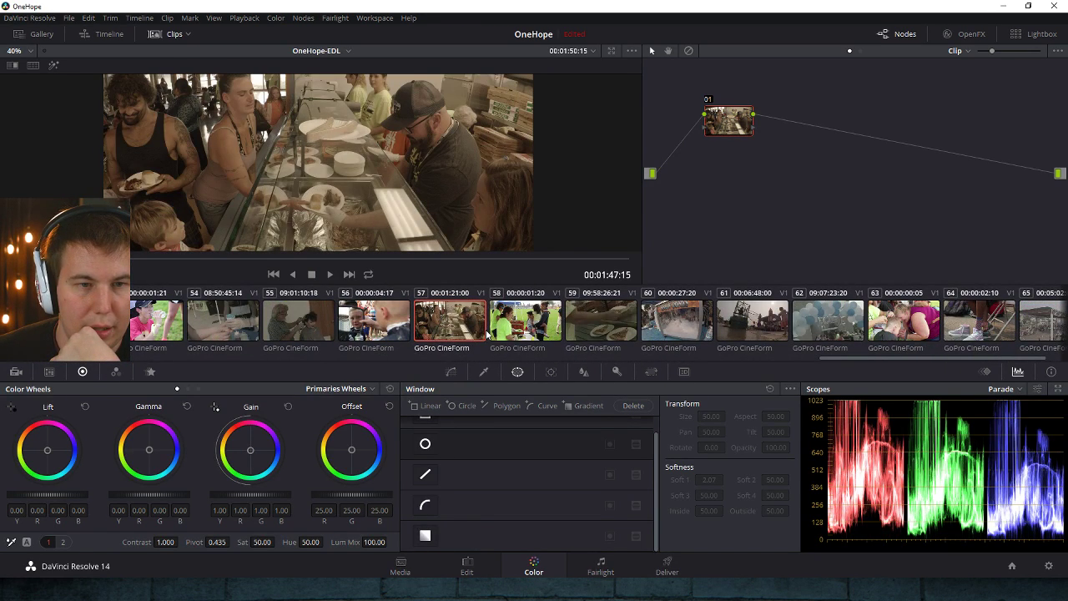
left_click(167, 34)
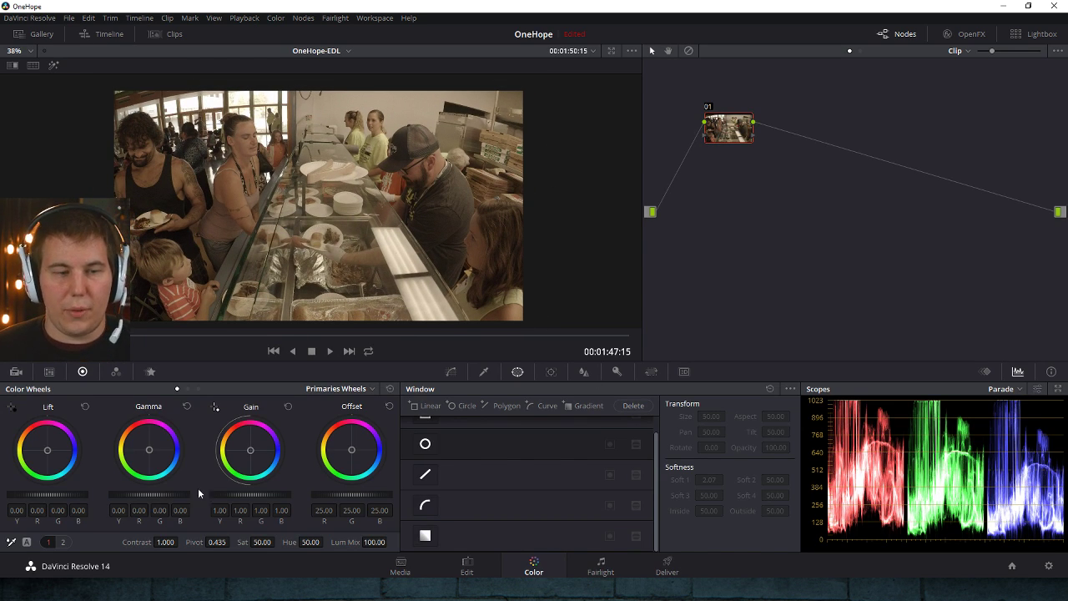
- Lower the master lift of the food serving shot to -0.01 and undo the change
left_click_drag(74, 501, 71, 501)
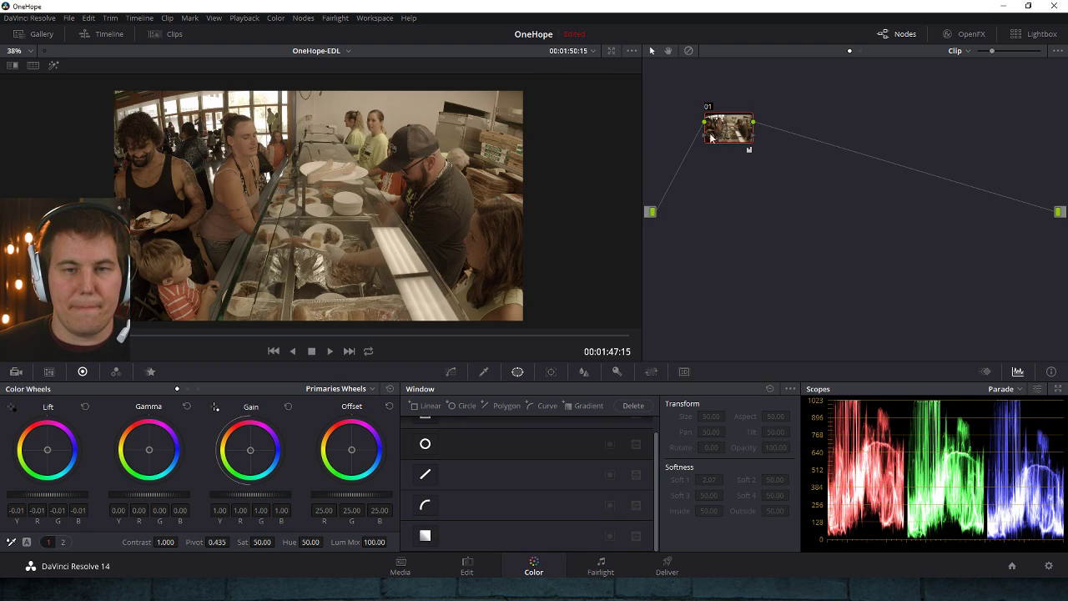
key("ctrl+z")
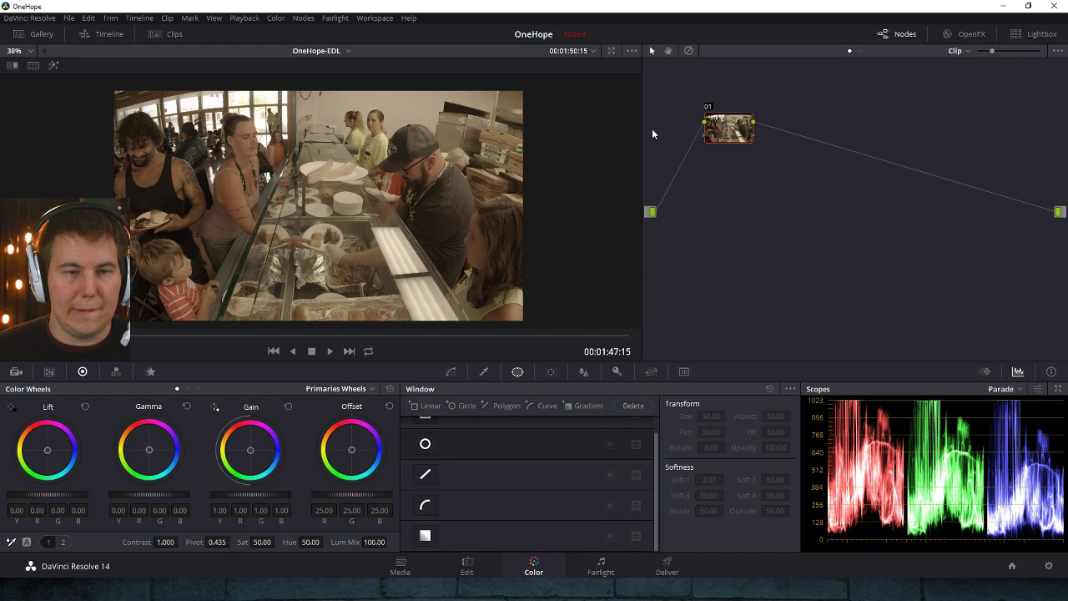
- Move the playhead of the food serving shot to 00:01:48:01 and raise the master gain to 1.05
left_click_drag(143, 336, 205, 326)
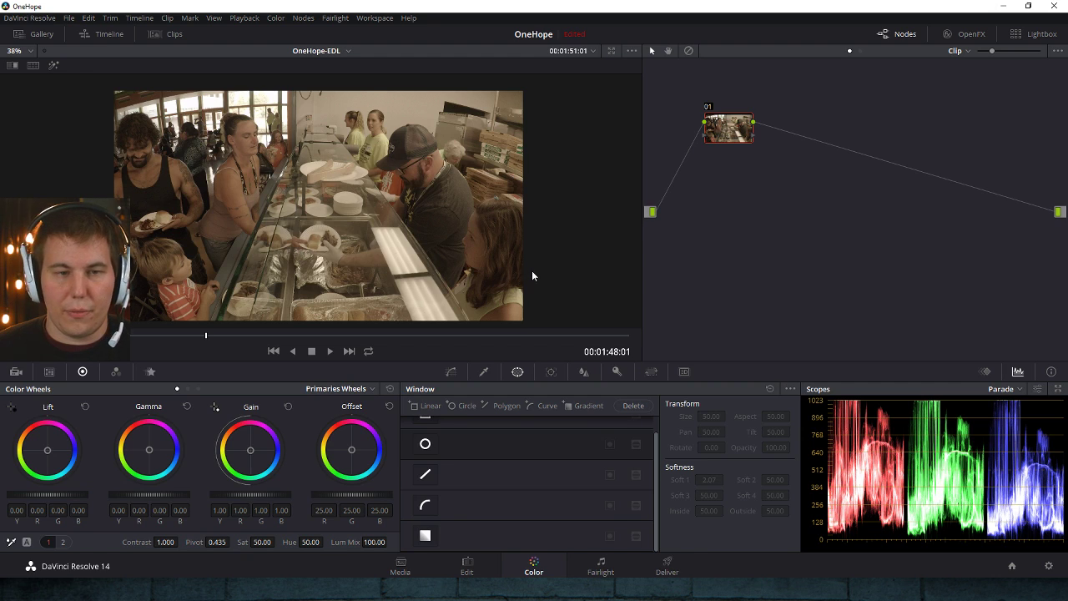
left_click_drag(410, 210, 471, 213)
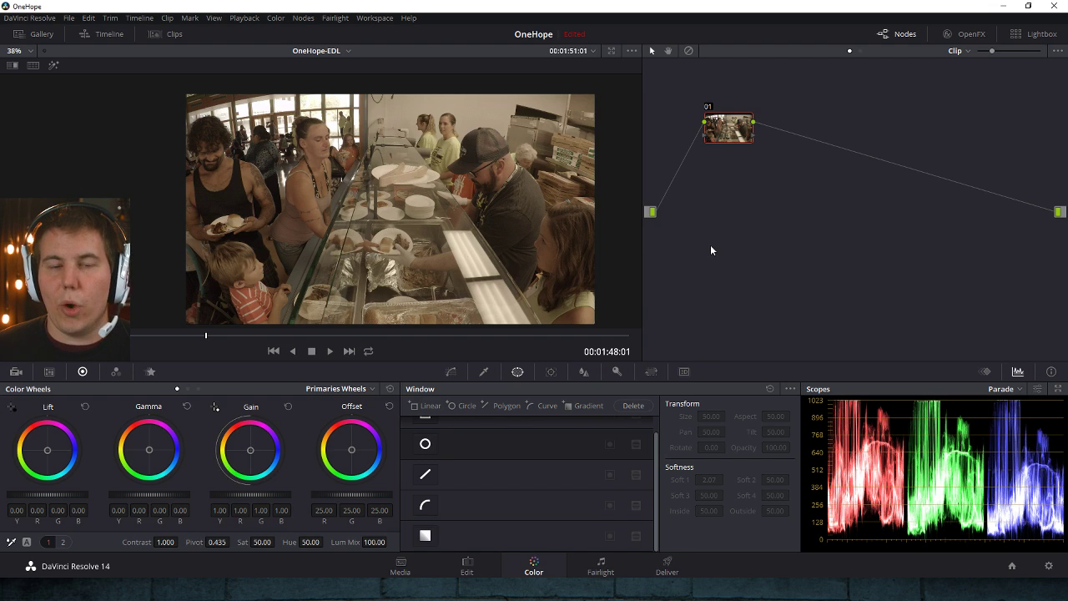
scroll(517, 257, "up", 1)
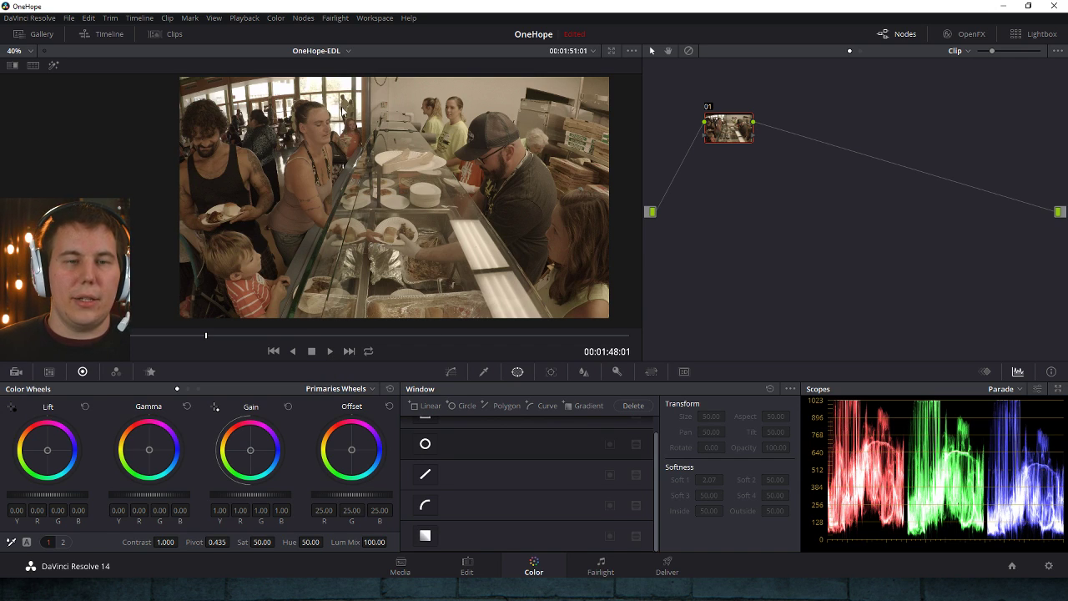
scroll(271, 494, "up", 3)
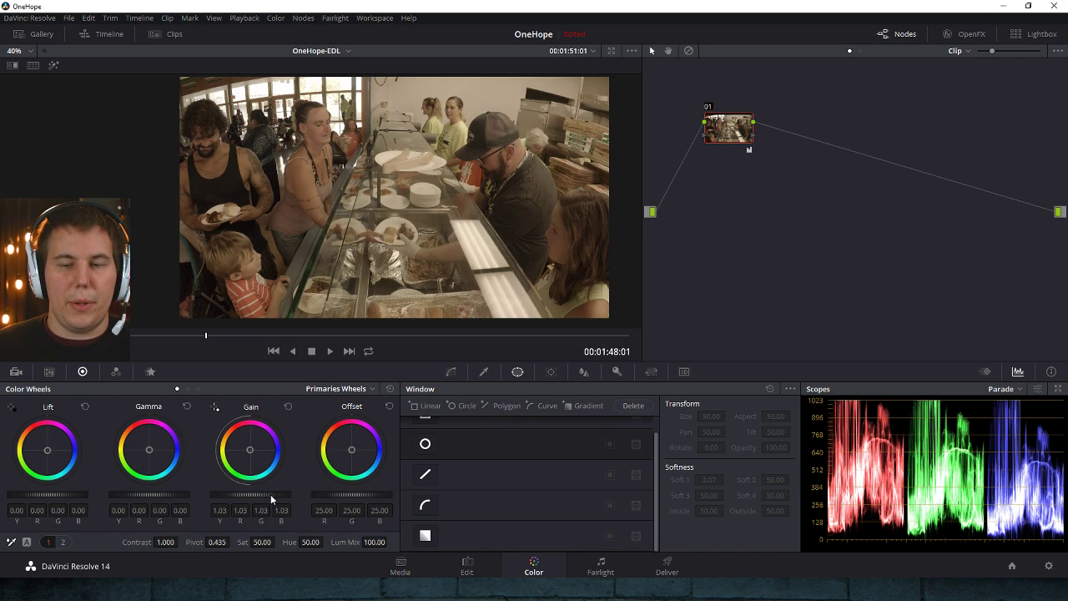
scroll(270, 494, "up", 2)
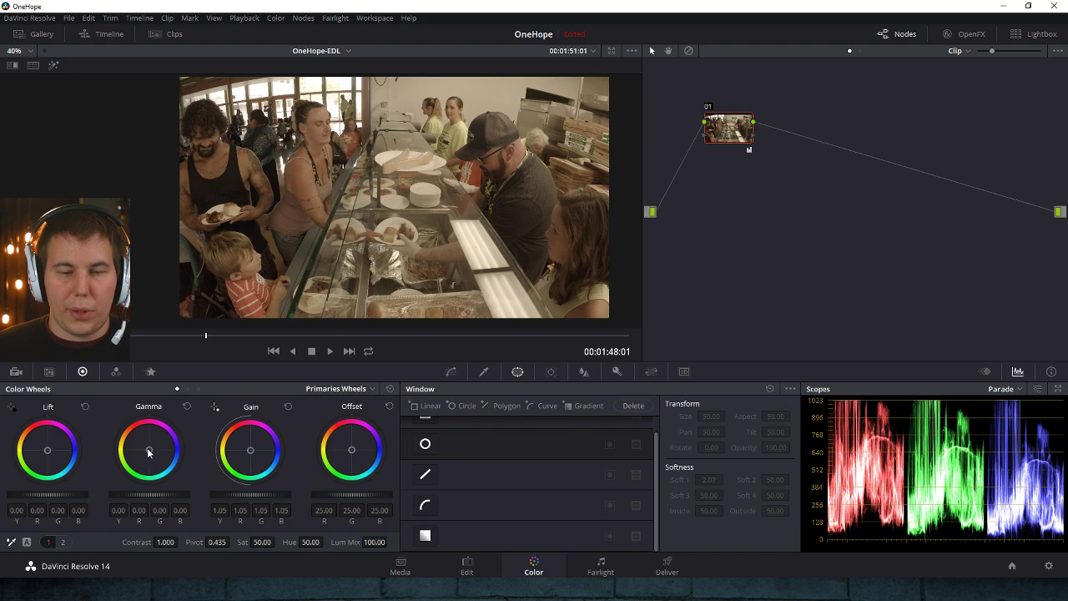
- Lower the food serving shot's master lift to -0.01 and shift its shadow color balance so red lift is -0.02
scroll(58, 494, "down", 1)
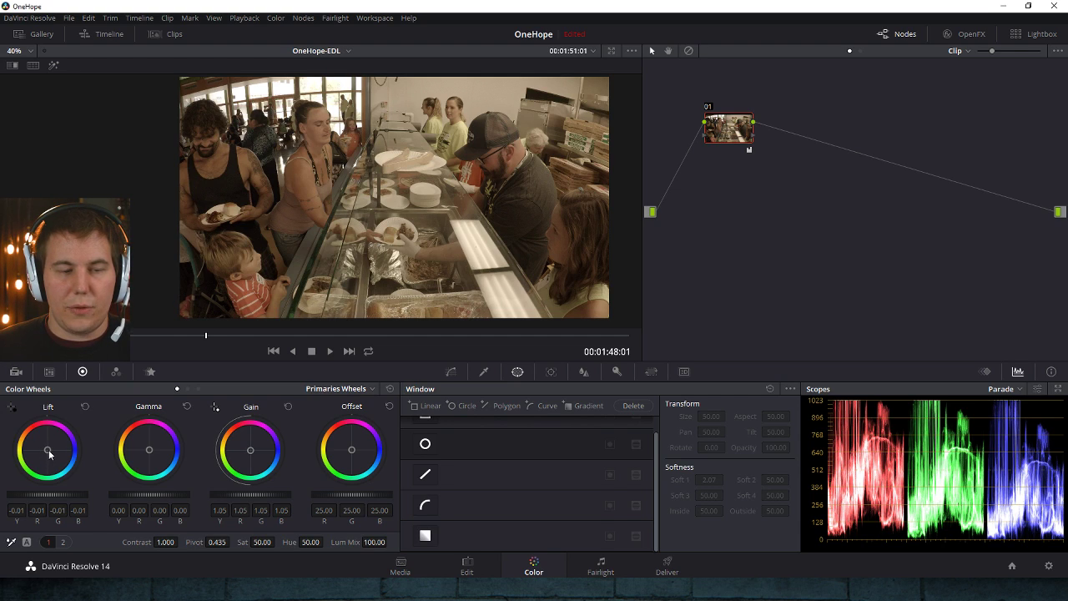
left_click_drag(48, 449, 48, 450)
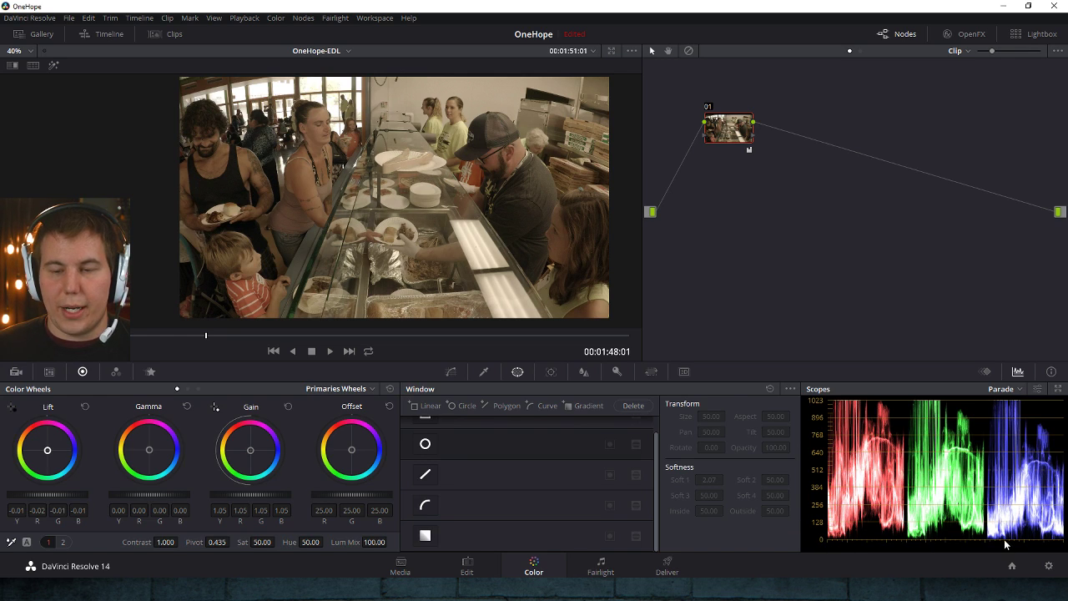
left_click_drag(47, 450, 48, 449)
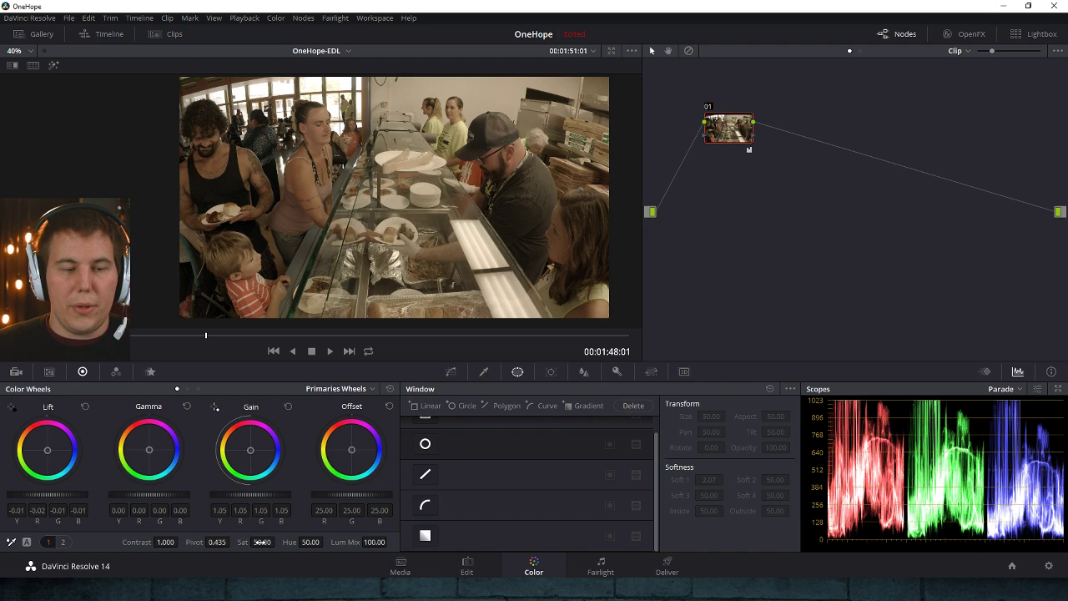
- Raise the shot's saturation to 100 and cool its gain to red 0.97, green 1.05 and blue 1.22
left_click_drag(261, 542, 279, 542)
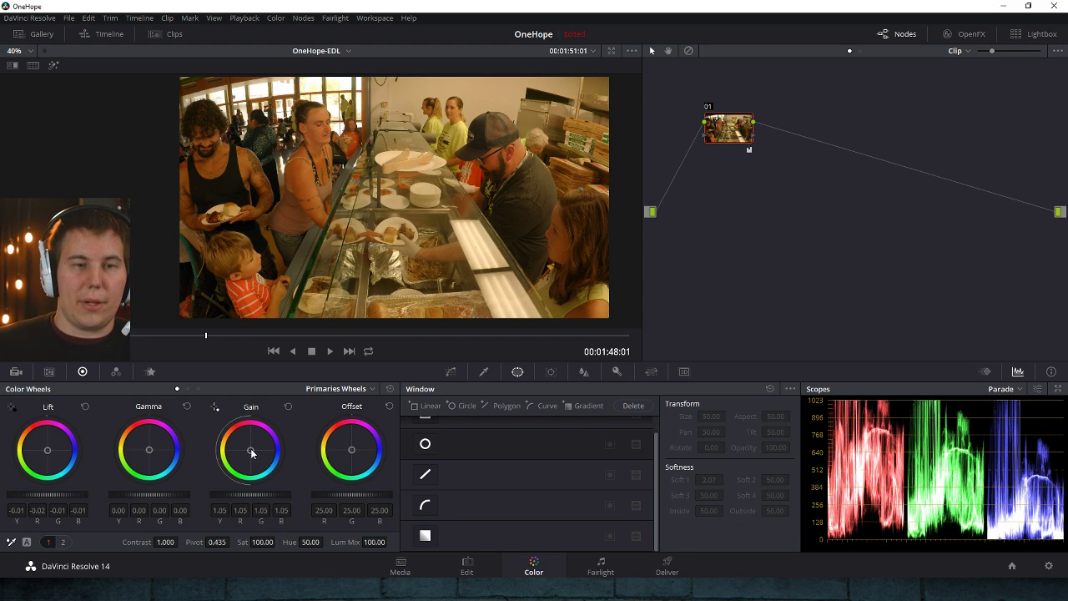
left_click_drag(250, 448, 253, 450)
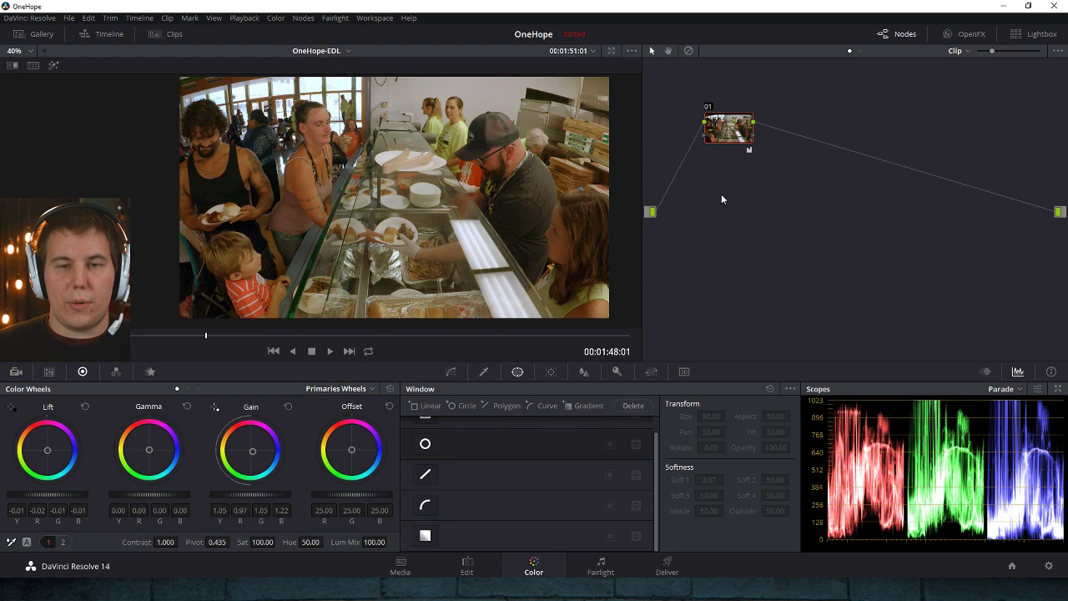
- Add a second serial node with saturation 60.40 and raise its master gamma to 0.02
key("alt+s")
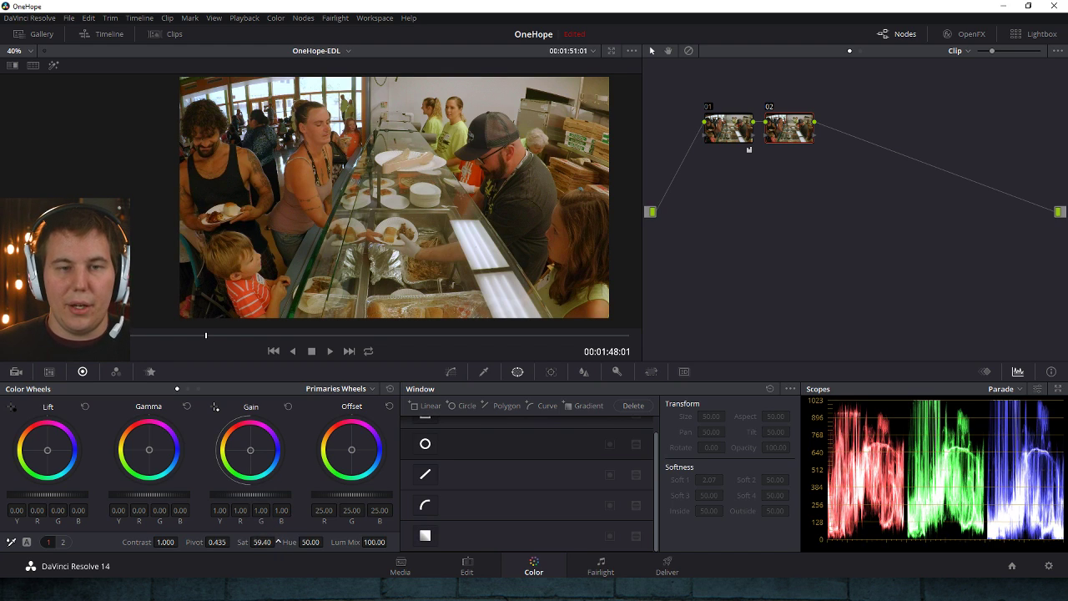
left_click_drag(262, 543, 278, 541)
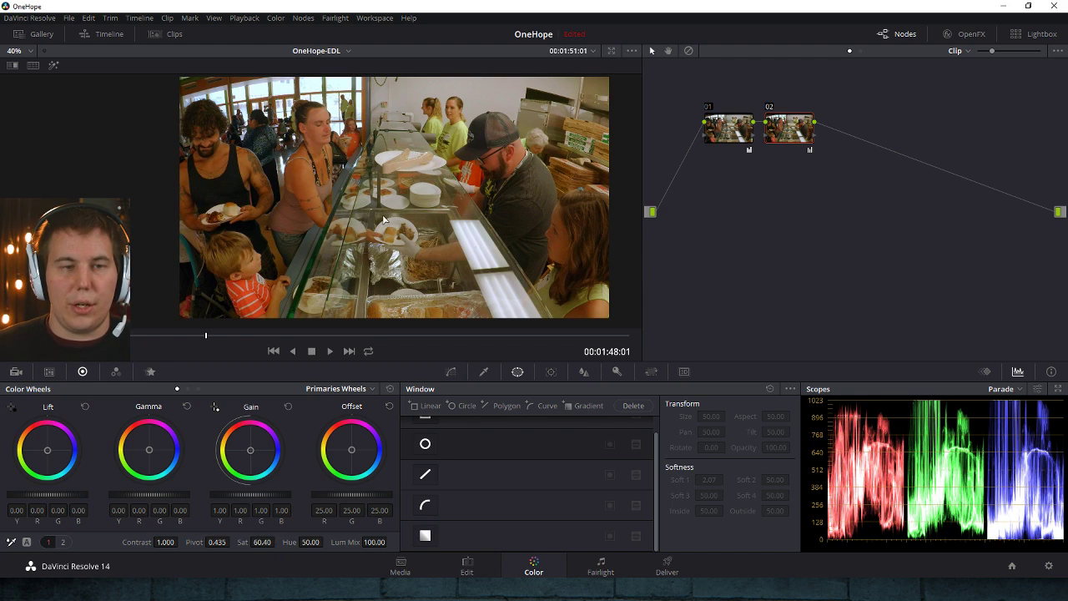
left_click_drag(160, 490, 162, 491)
mouse_move(228, 327)
left_mouse_down()
mouse_move(248, 337)
mouse_move(170, 336)
mouse_move(216, 336)
left_mouse_up()
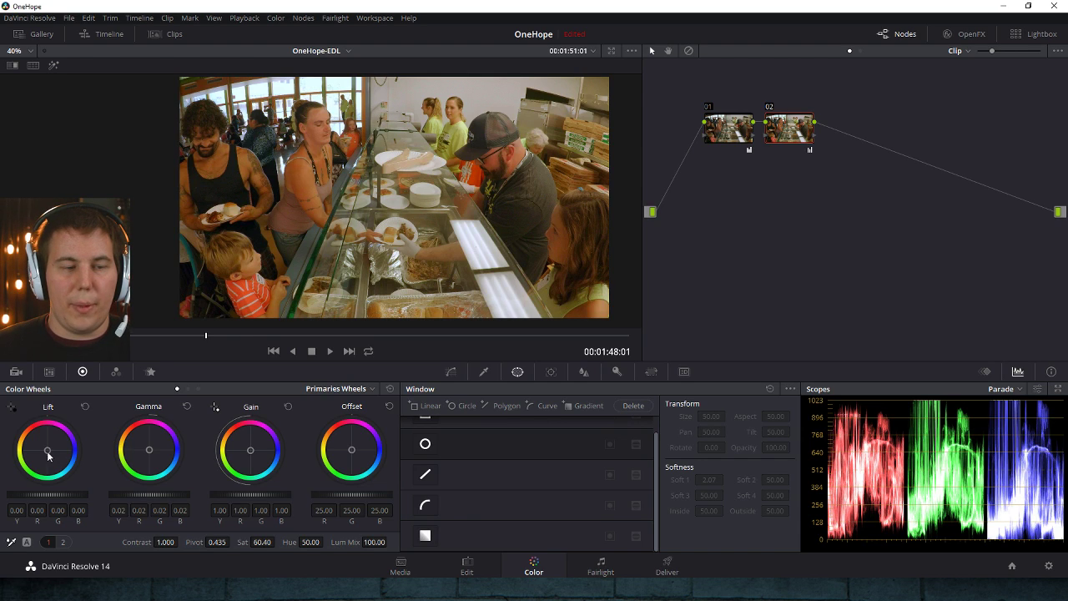
- On node 02, set the lift to Y -0.01, red -0.02, green -0.01 and blue -0.00, and the master gamma to 0.01
left_click_drag(48, 450, 49, 452)
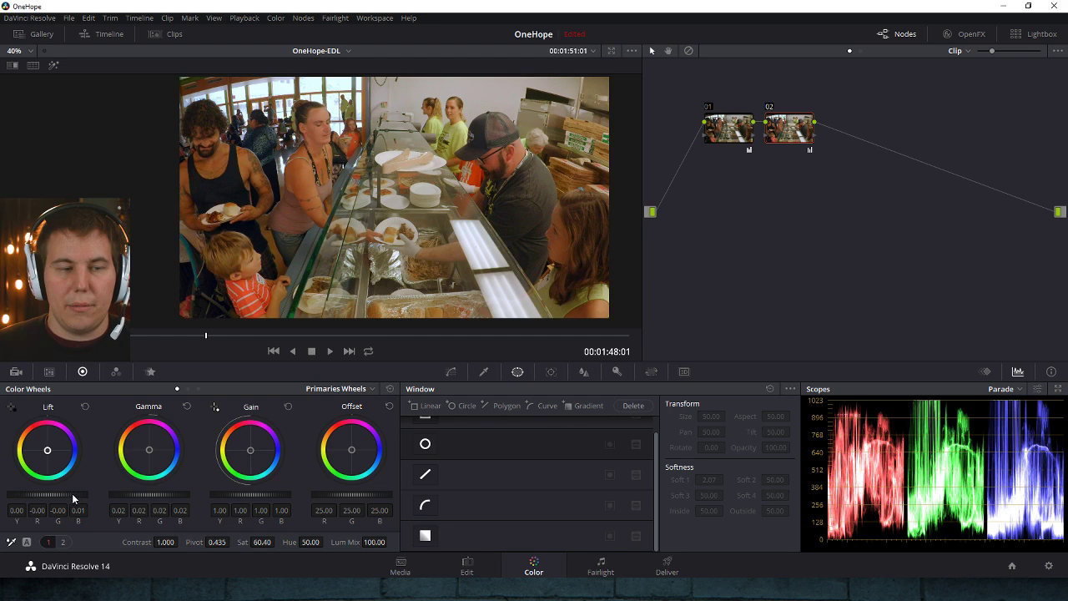
left_click_drag(48, 495, 42, 494)
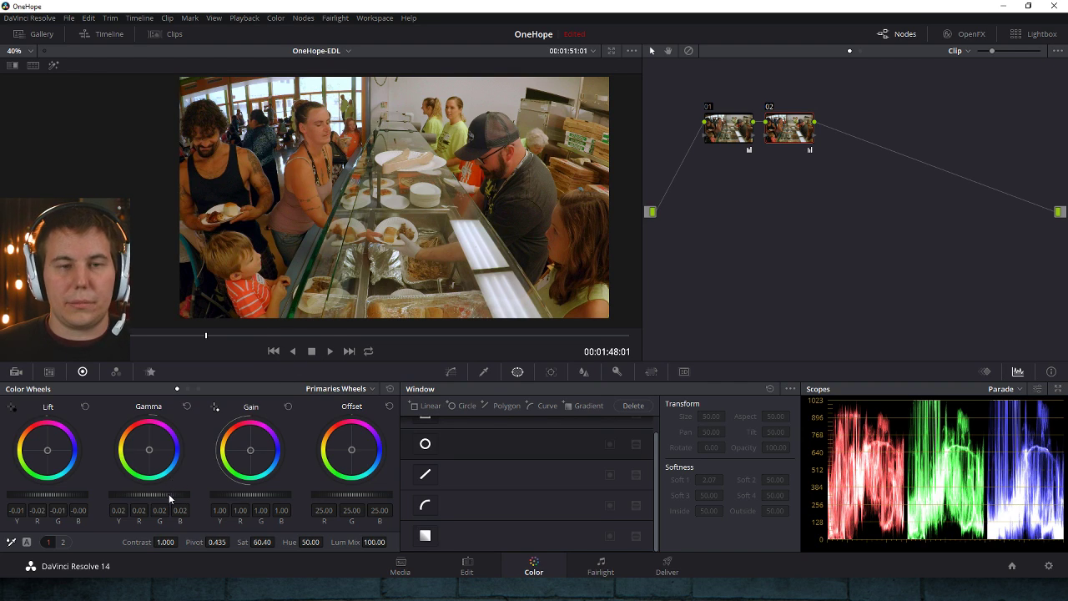
left_click_drag(168, 494, 164, 493)
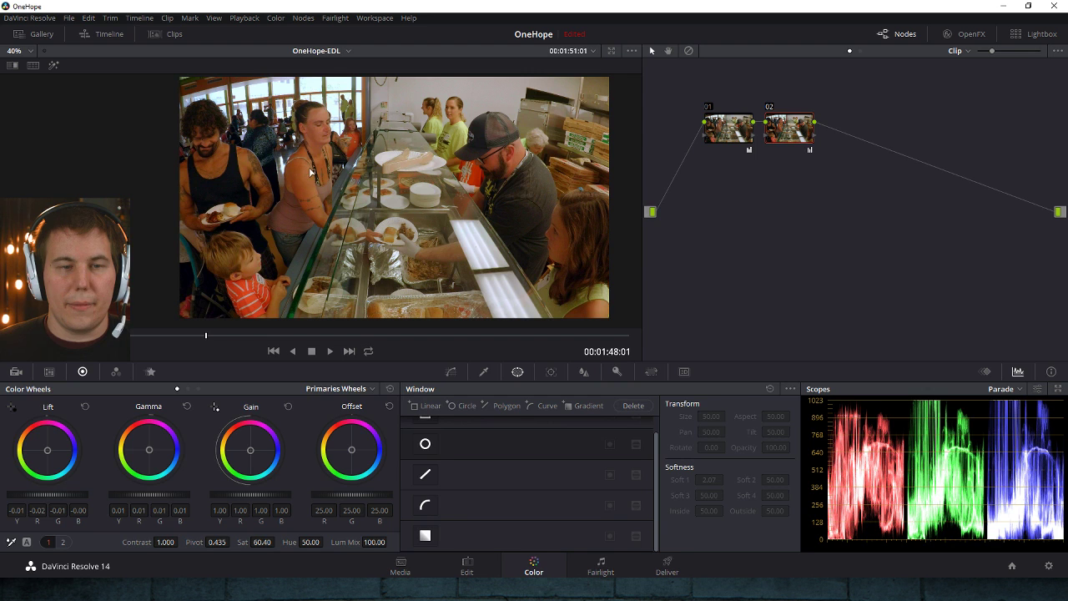
- At 00:01:48:06, add a third serial node with a circular window over the server in the cap, with softness 13.78
left_click_drag(225, 334, 341, 336)
left_click_drag(409, 347, 302, 342)
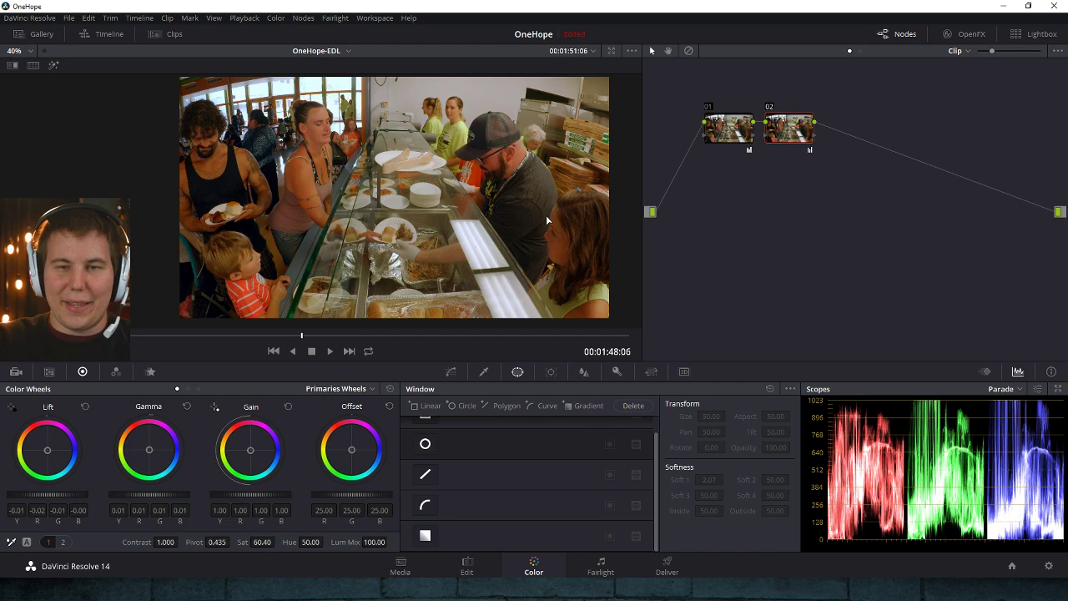
key("alt+s")
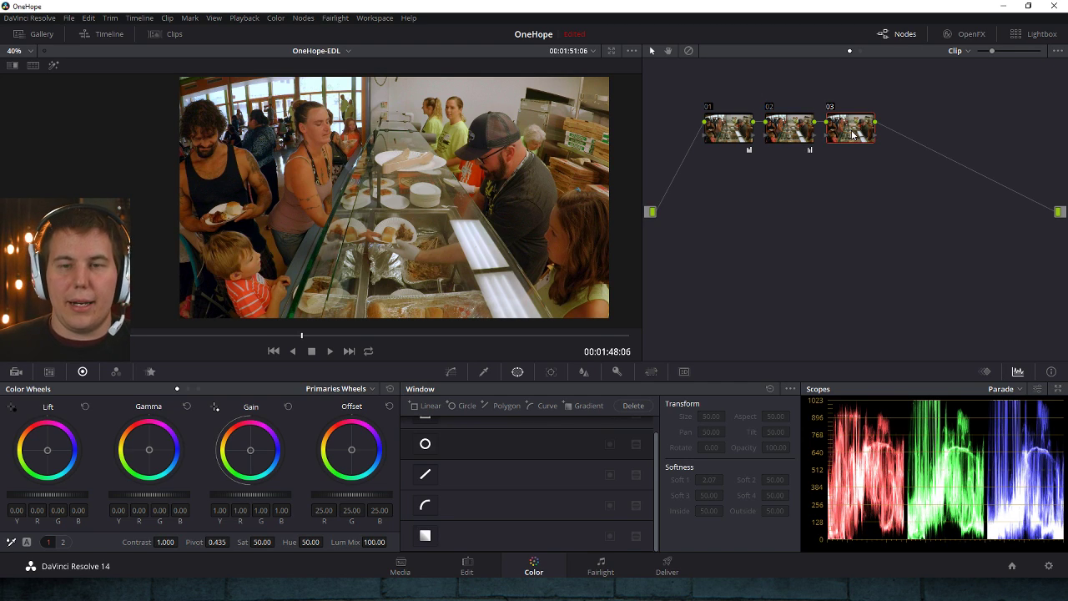
left_click(426, 446)
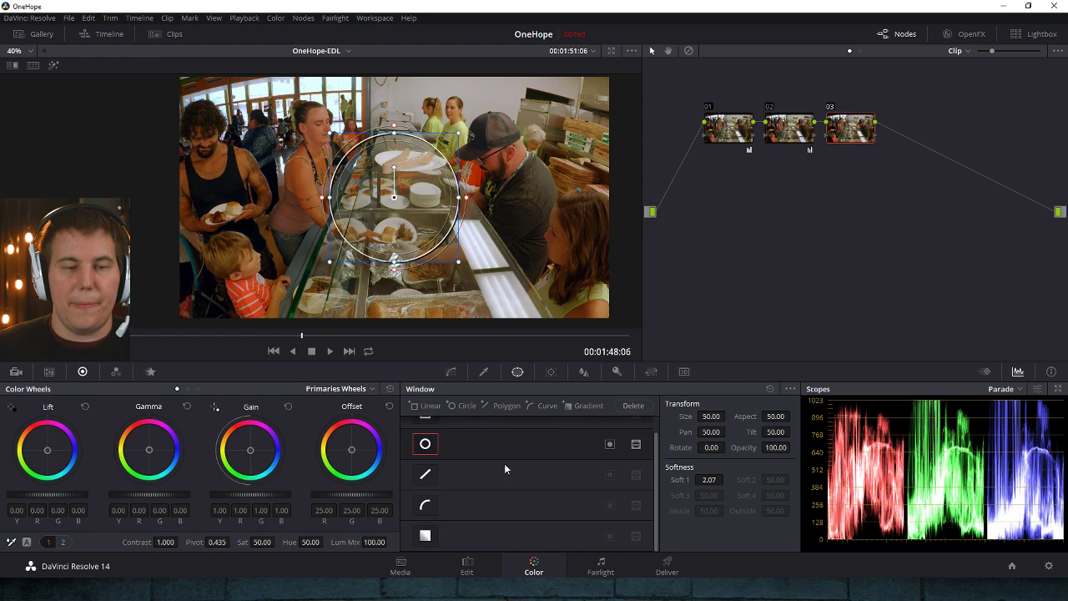
left_click_drag(412, 212, 458, 139)
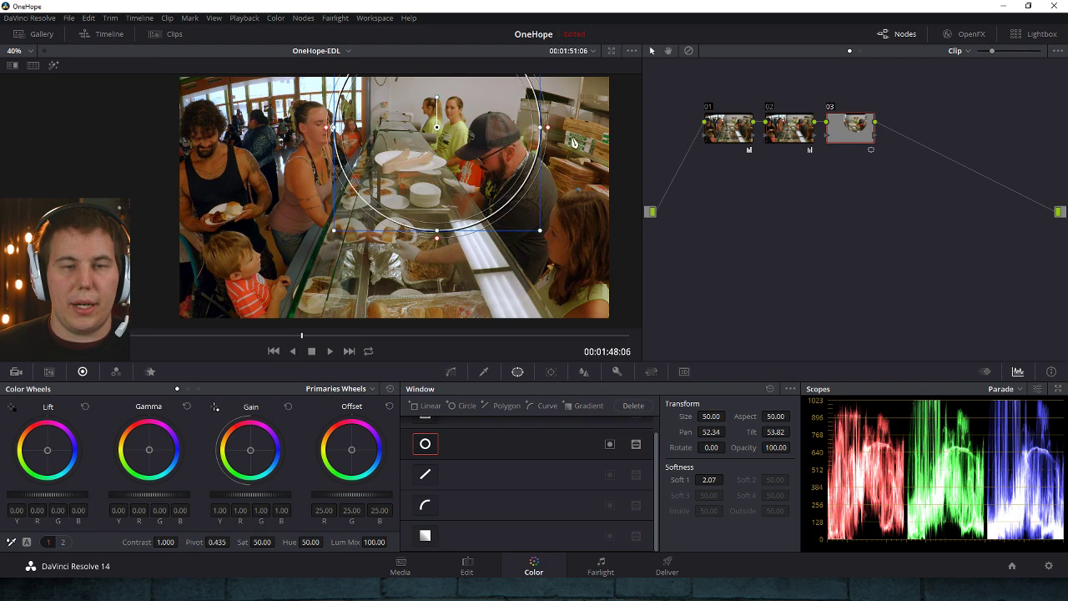
mouse_move(557, 138)
left_mouse_down()
mouse_move(585, 146)
mouse_move(572, 146)
left_mouse_up()
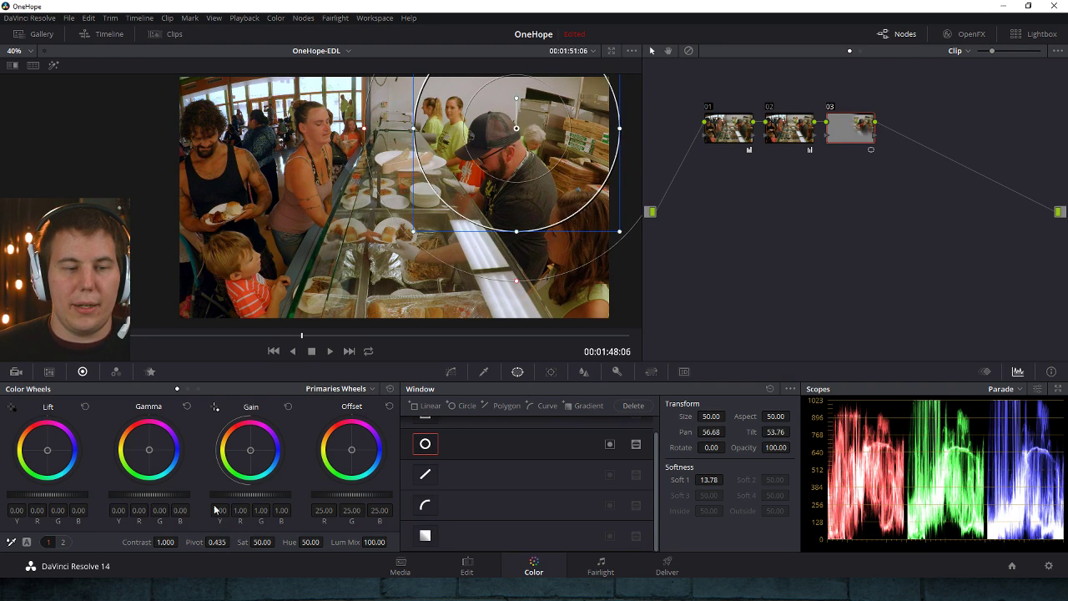
- Warm the windowed gain to red 1.05, green 0.99, blue 0.93, and reshape the window to aspect 23.74 rotated about -45
left_click_drag(249, 453, 248, 449)
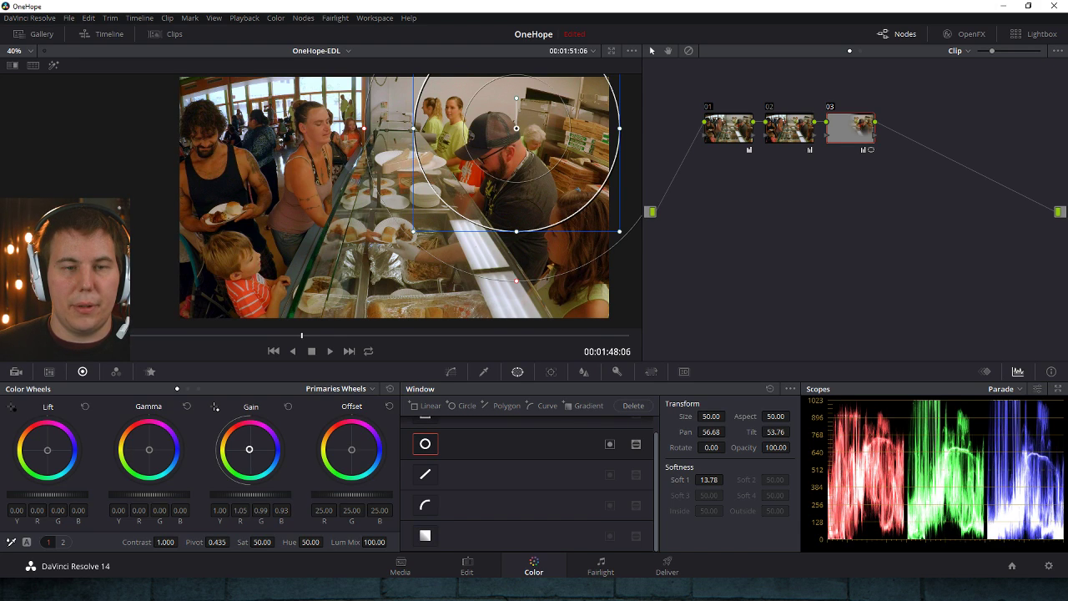
left_click_drag(539, 200, 572, 214)
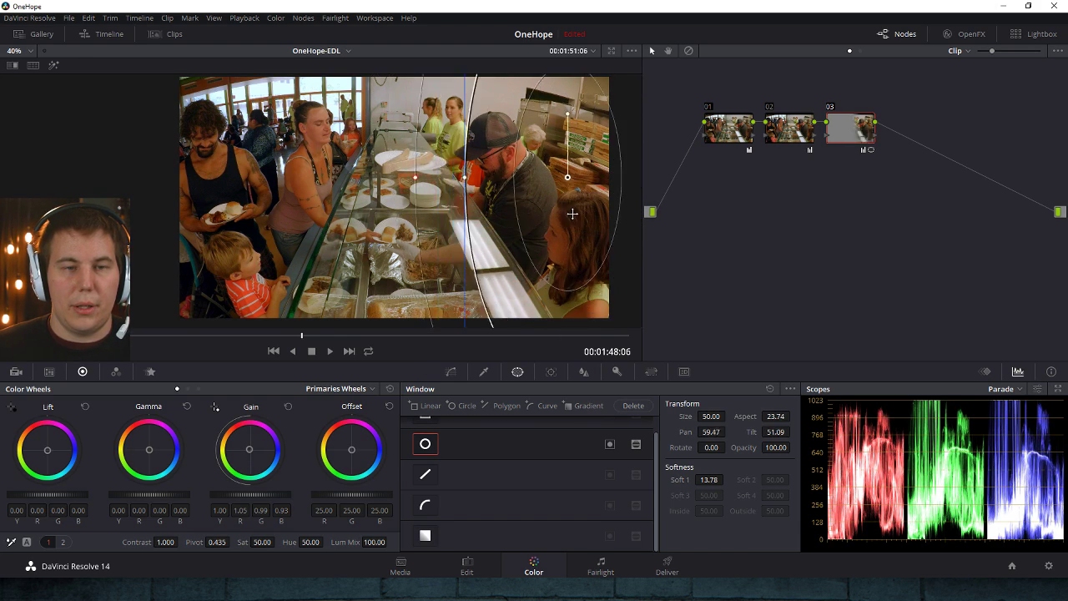
left_click_drag(569, 114, 610, 173)
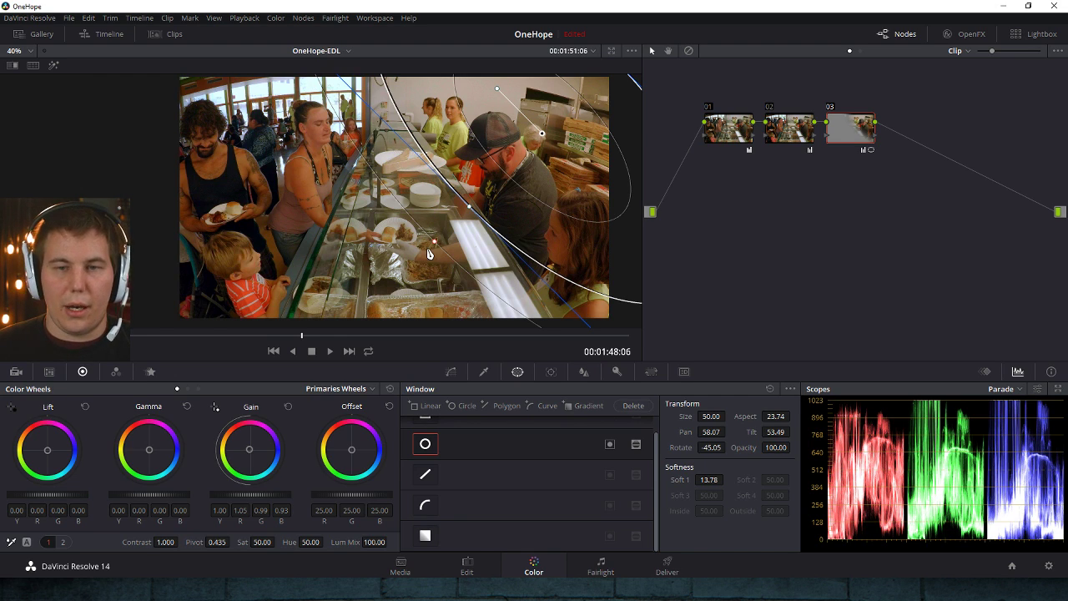
- Show the custom curves in place of the window controls and toggle node 03 to compare its correction
left_click(450, 372)
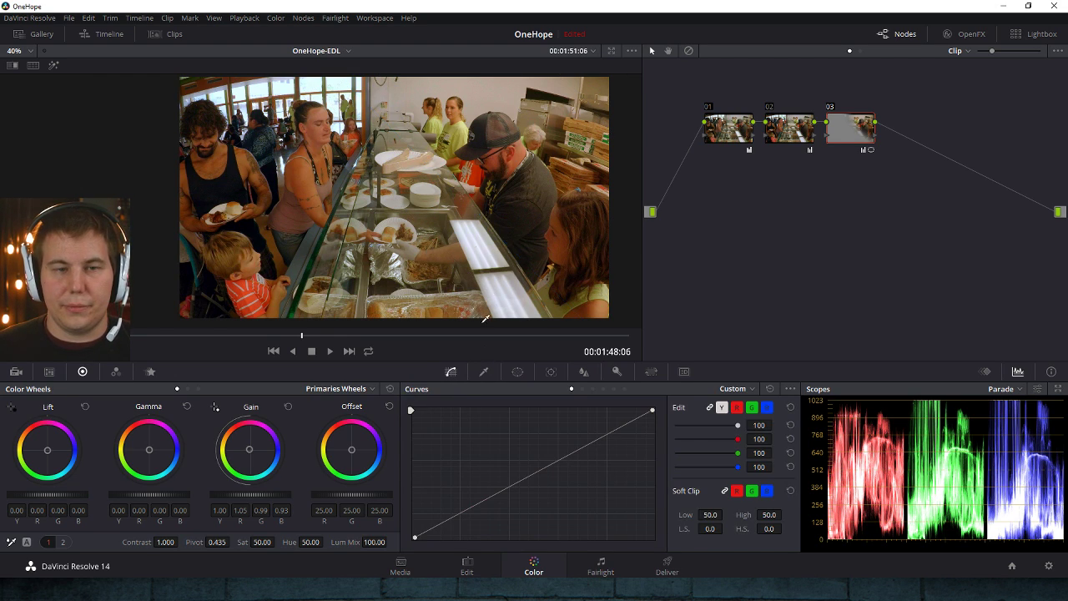
left_click(830, 108)
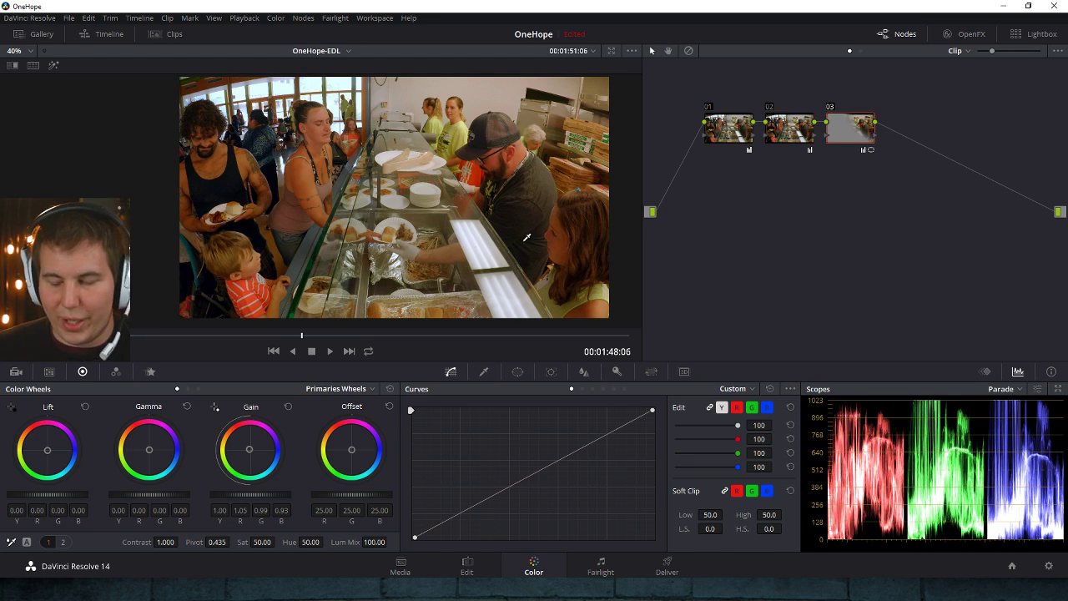
- Step forward and back through the clips to the backpack and shoe table shot to examine another grading candidate
key("Down")
key("Up")
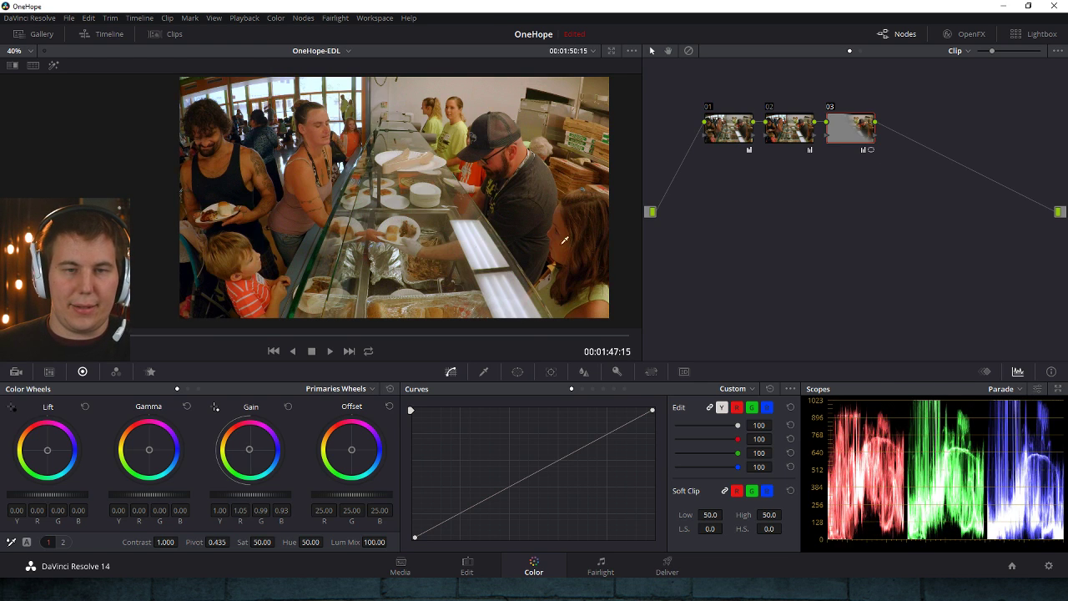
key("Down")
key("Down")
key("Down")
key("Down")
key("Down")
key("Down")
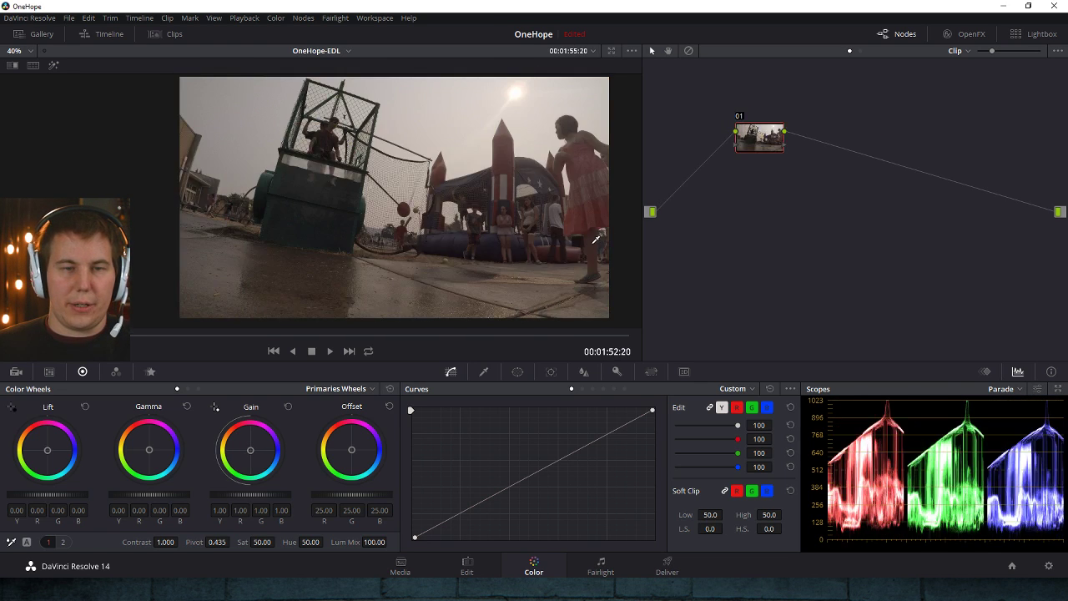
key("Up")
key("Up")
key("Up")
key("Up")
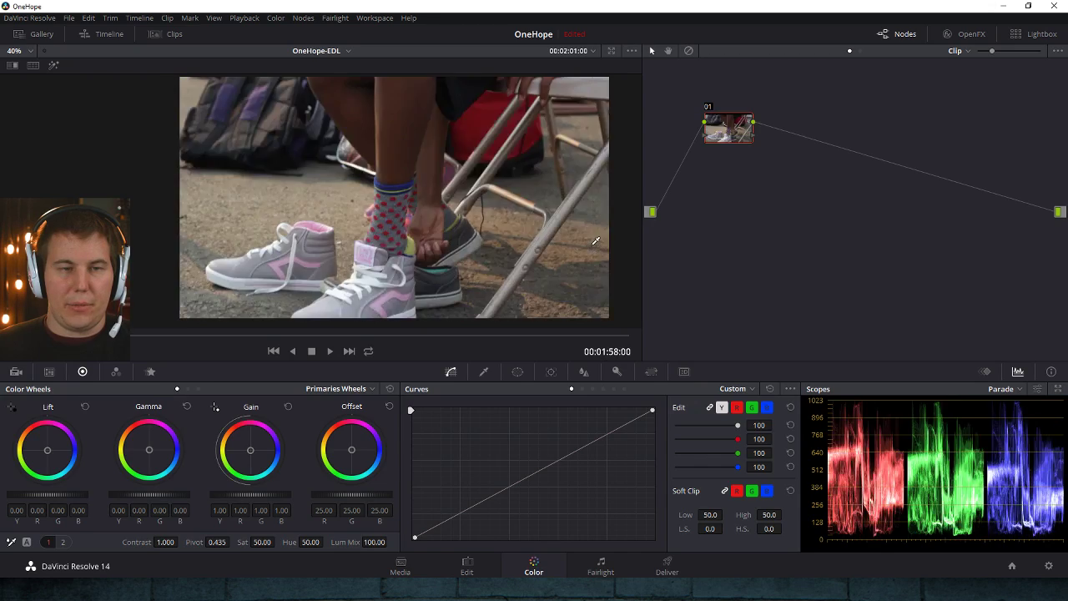
key("Up")
key("Up")
key("Up")
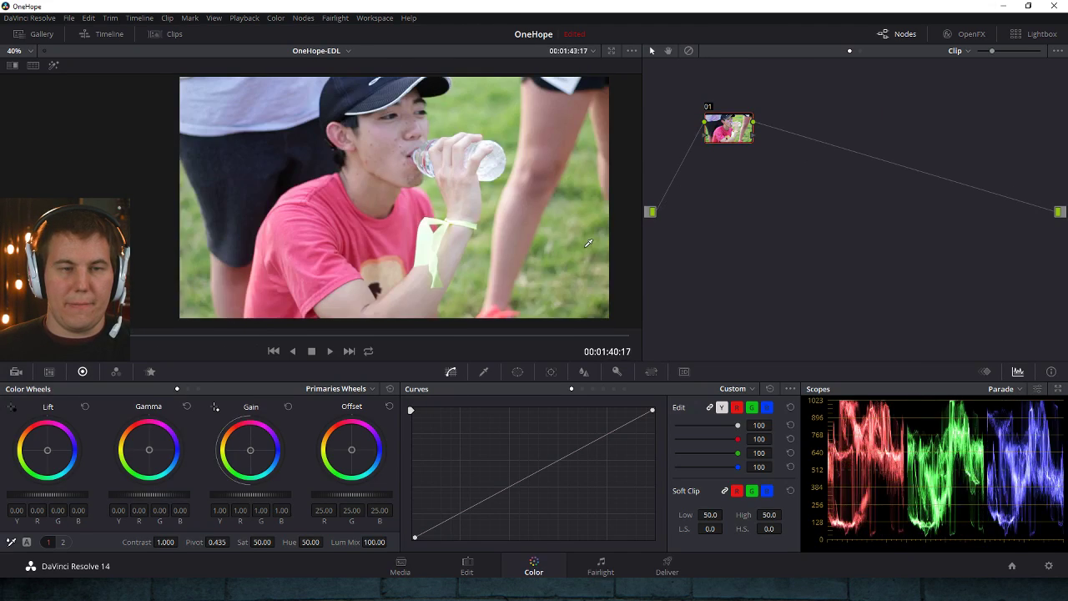
key("Down")
key("Up")
key("Up")
key("Up")
key("Up")
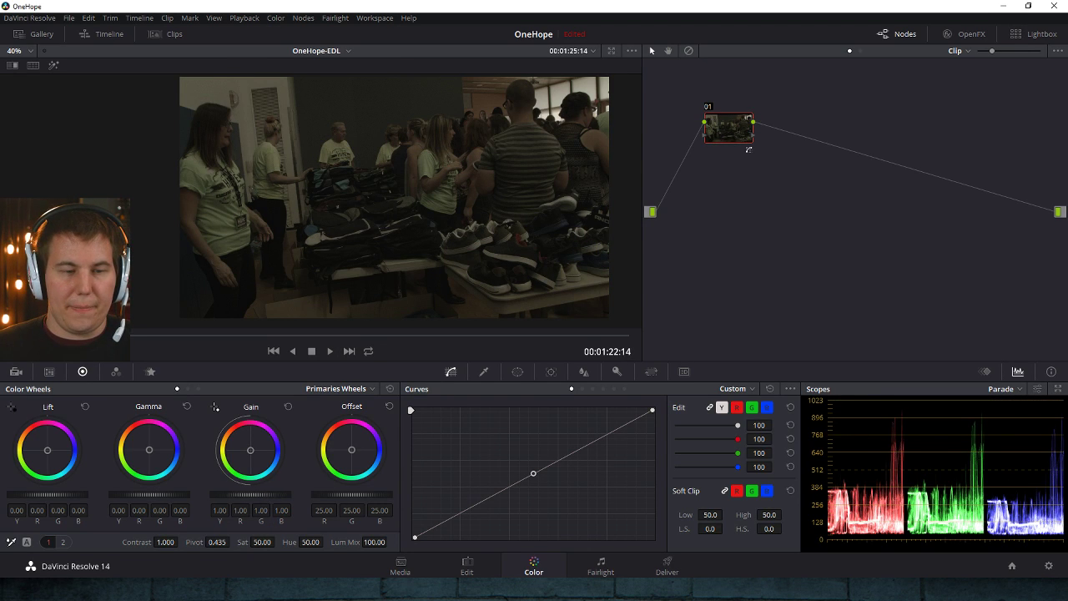
- Set the shot's lift to -0.02 and gamma to 0.05, with gain at Y 2.18, red 2.13, green 2.16 and blue 2.52
left_click_drag(250, 495, 251, 503)
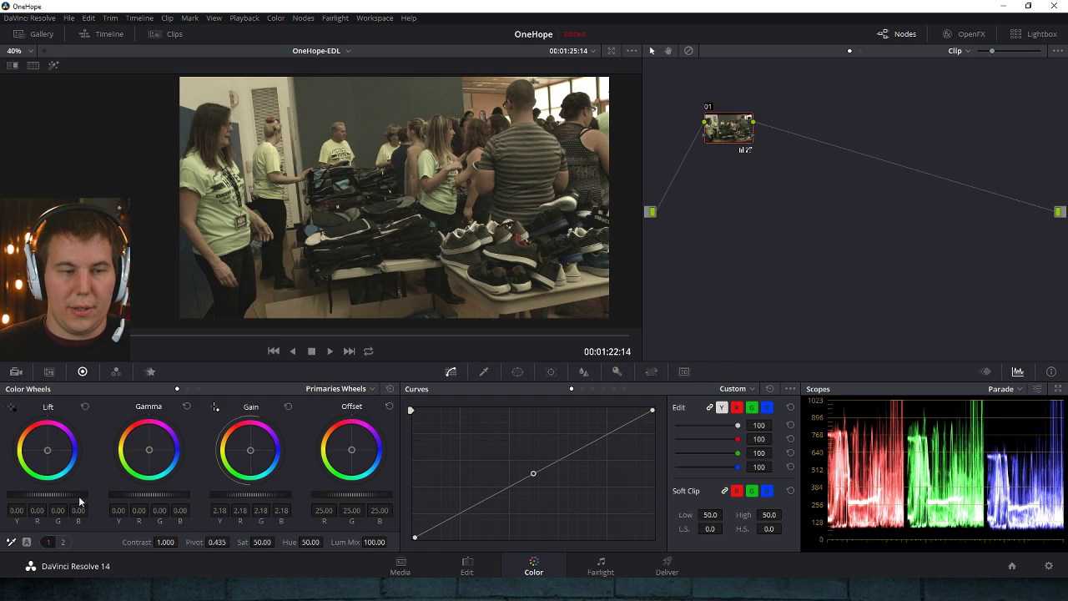
left_click_drag(80, 500, 76, 500)
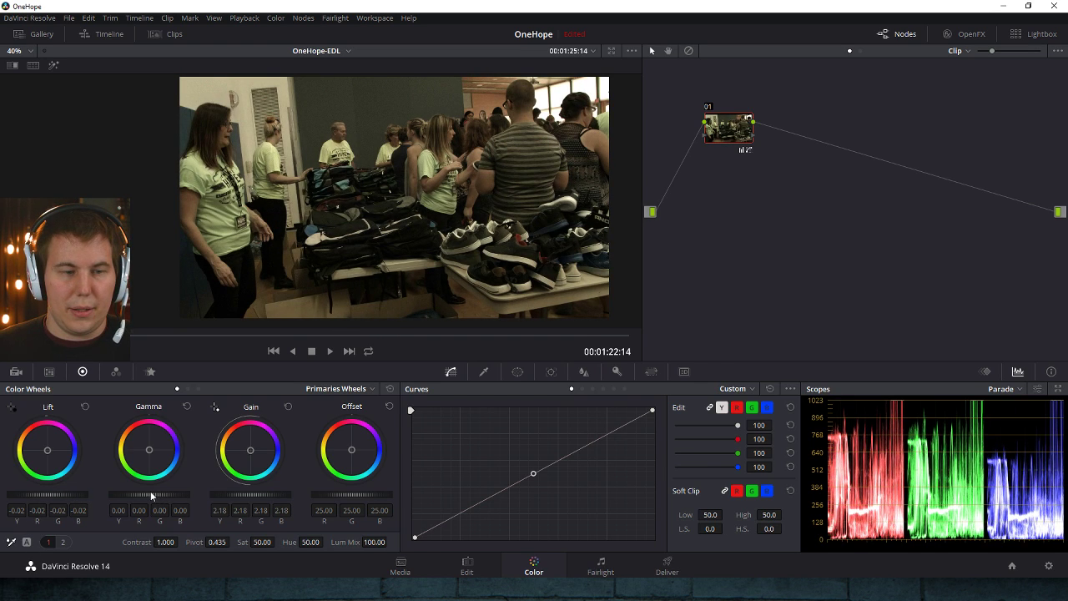
left_click_drag(150, 494, 156, 494)
left_click_drag(254, 446, 254, 450)
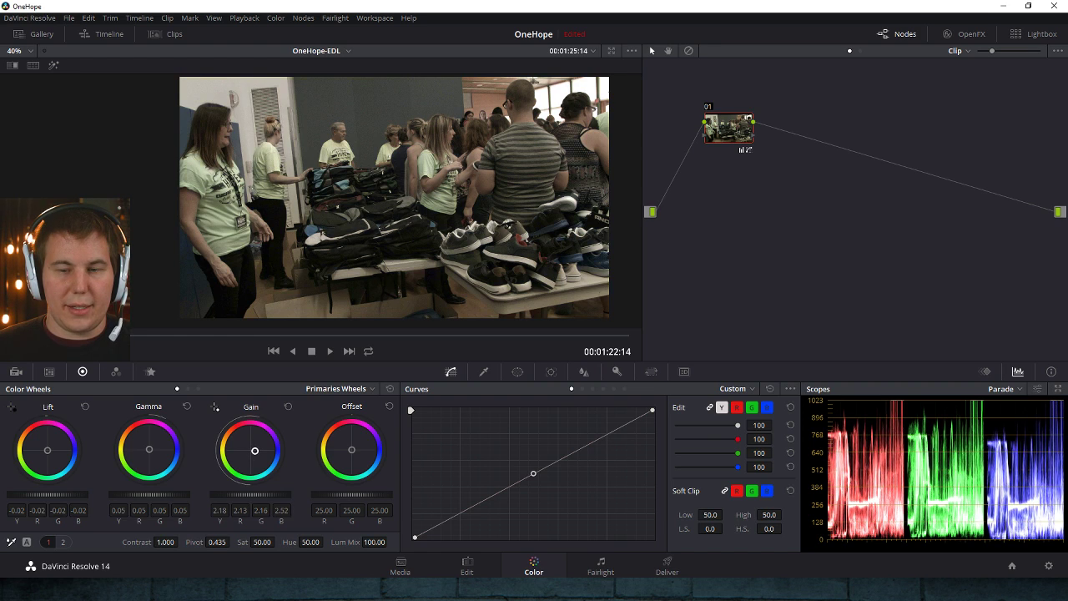
- Add two serial nodes after the primary grade and raise saturation in both, setting node 03 to 61.00
key("alt+s")
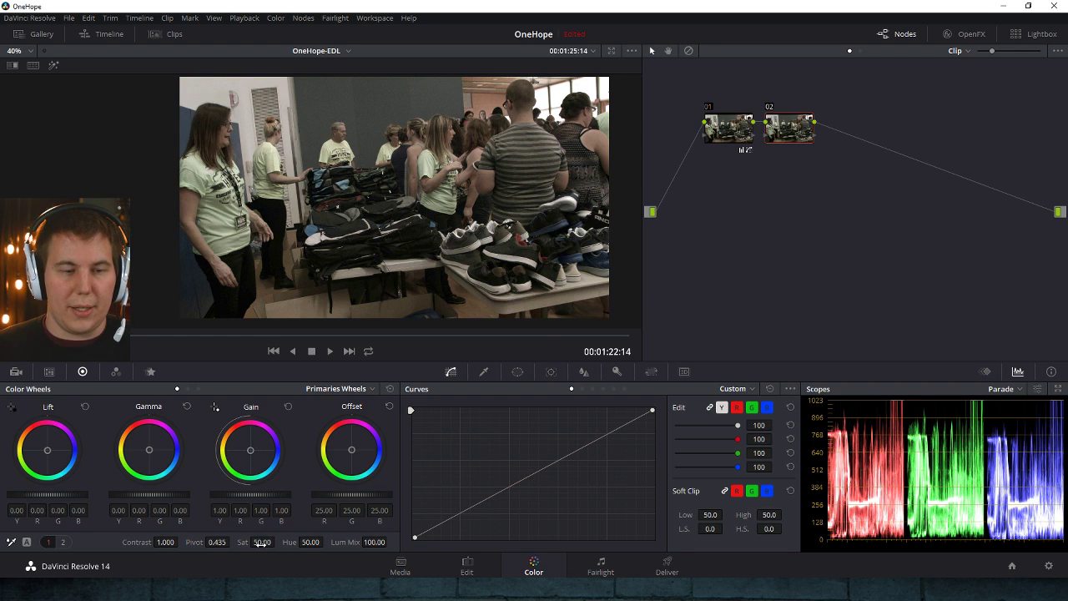
key("alt+s")
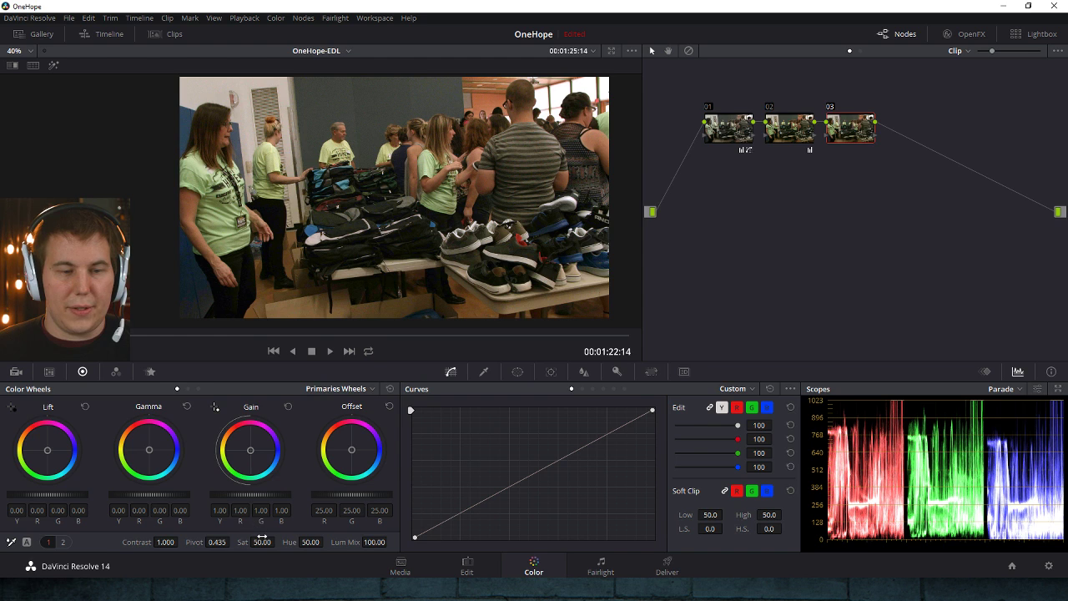
left_click_drag(261, 541, 270, 541)
- At 00:01:23:07, add a circular window to node 03 with softness 6.37 over the people and bright windows in the background
left_click(246, 336)
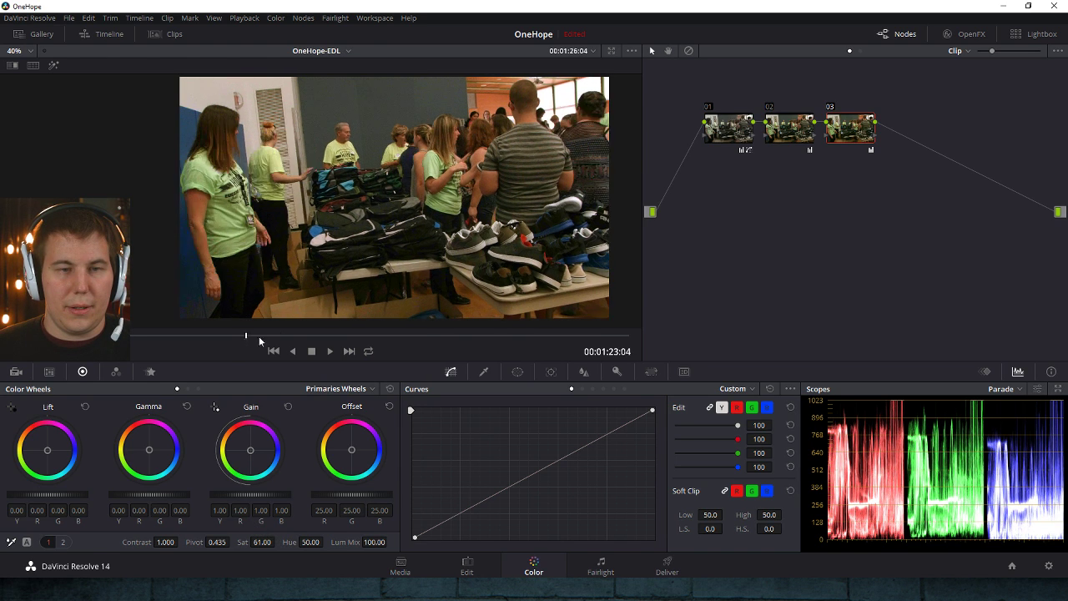
left_click_drag(259, 337, 479, 333)
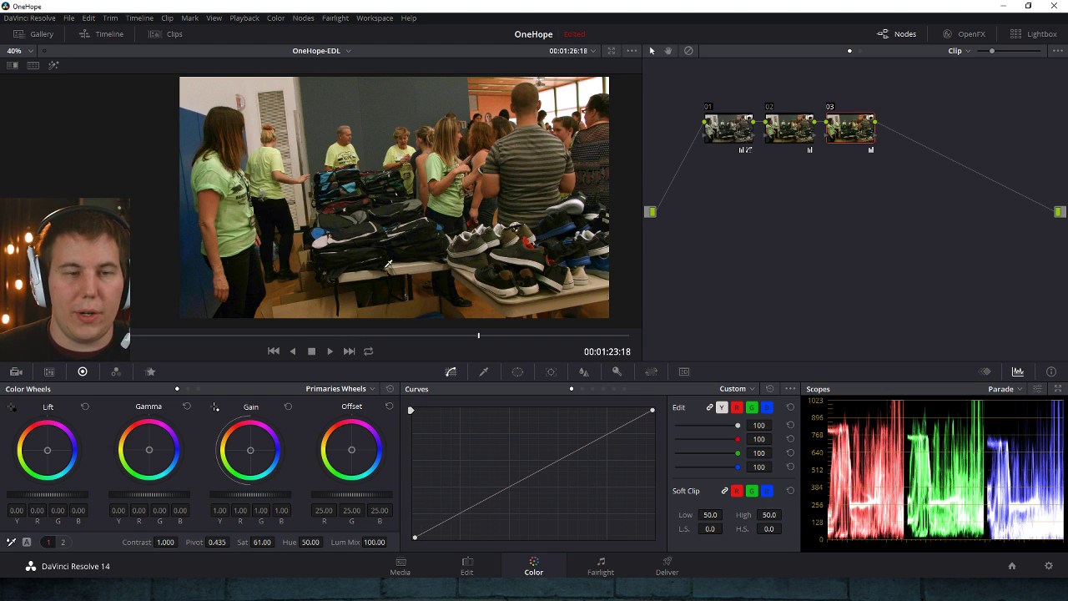
left_click(295, 334)
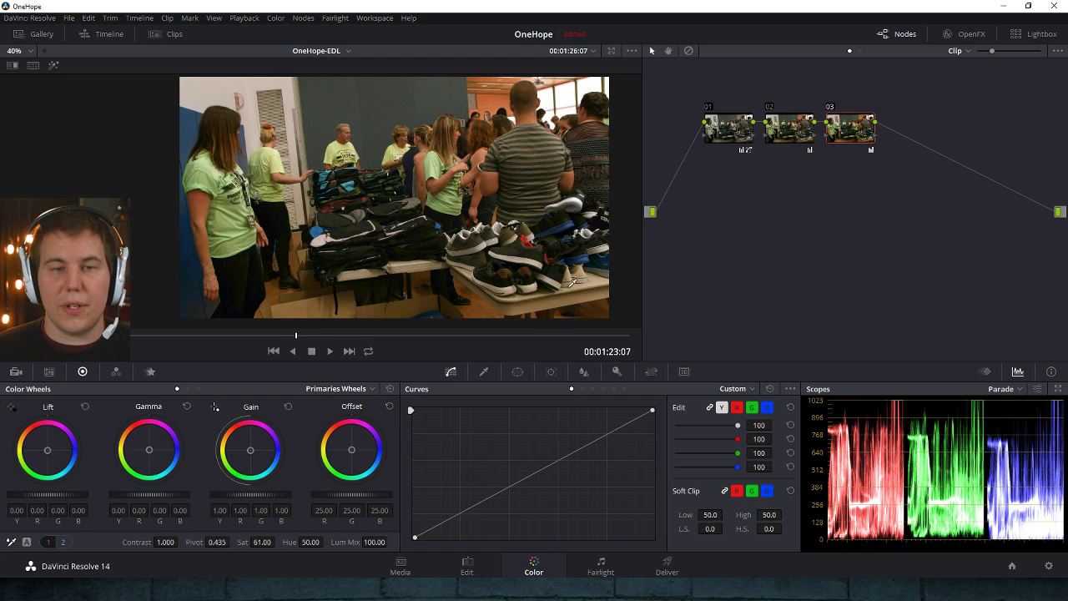
left_click(517, 372)
left_click(425, 443)
left_click_drag(434, 231, 617, 171)
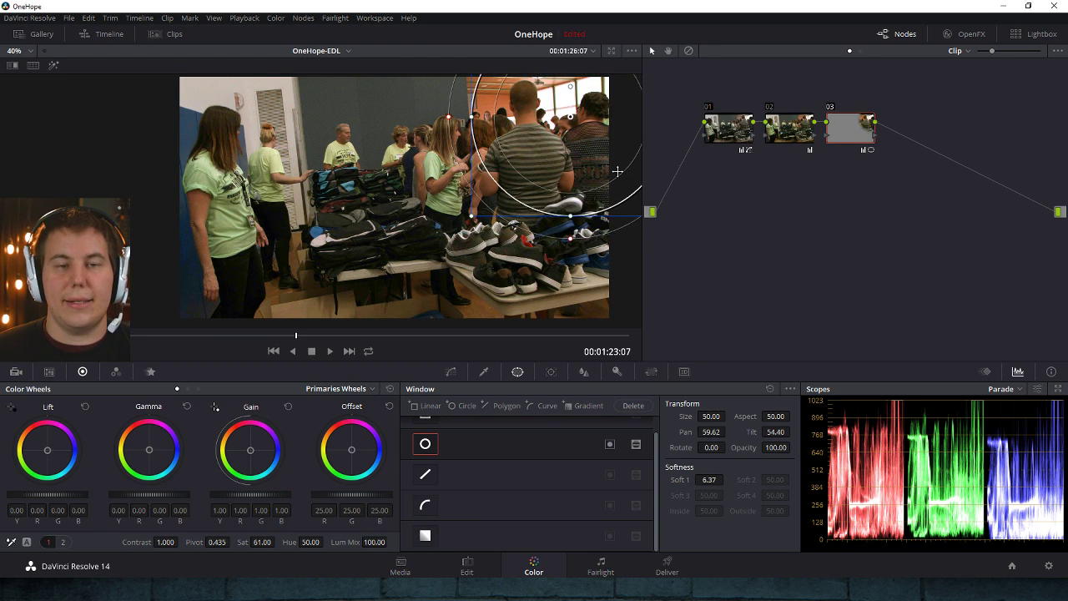
- Delete nodes 03 and 02, and add one serial node after node 01 with saturation 100.00
left_click(839, 131)
key("Delete")
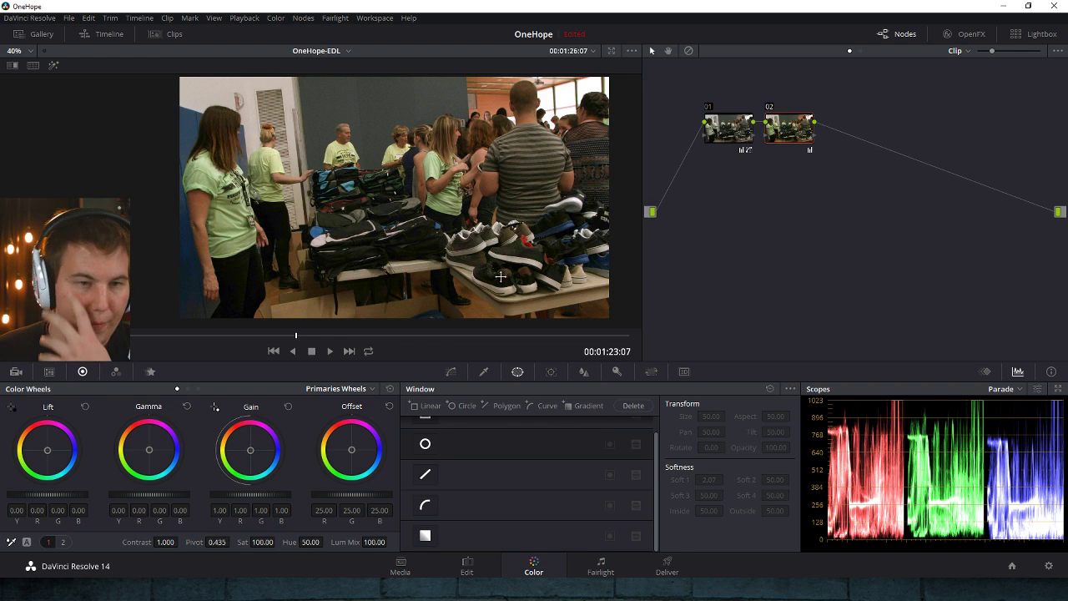
left_click(449, 371)
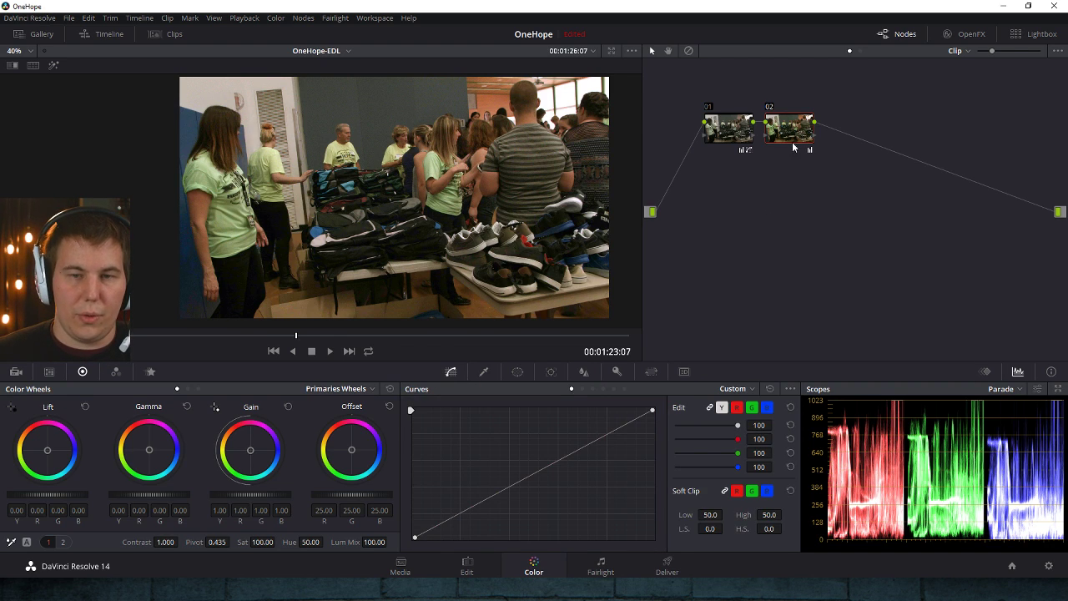
key("Delete")
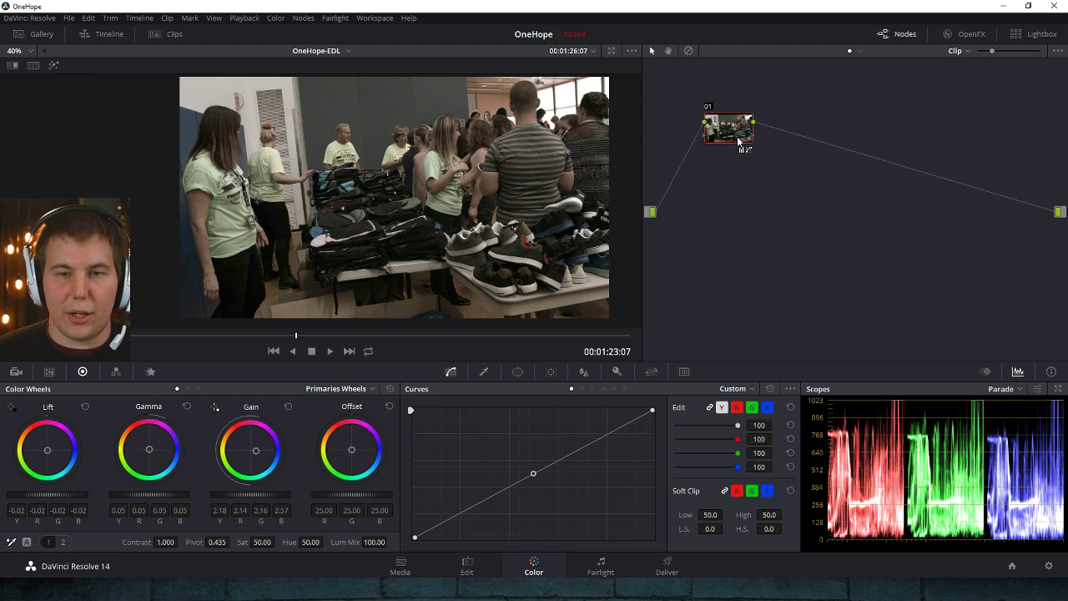
key("alt+s")
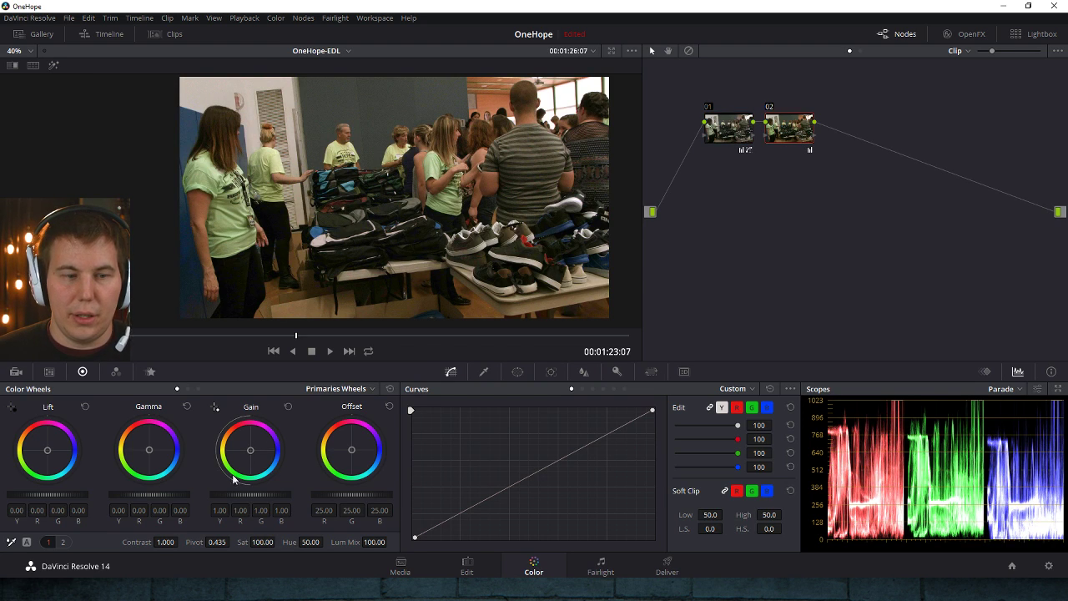
- Raise node 01's saturation to 73.60 and add another serial node after node 02
left_click(728, 138)
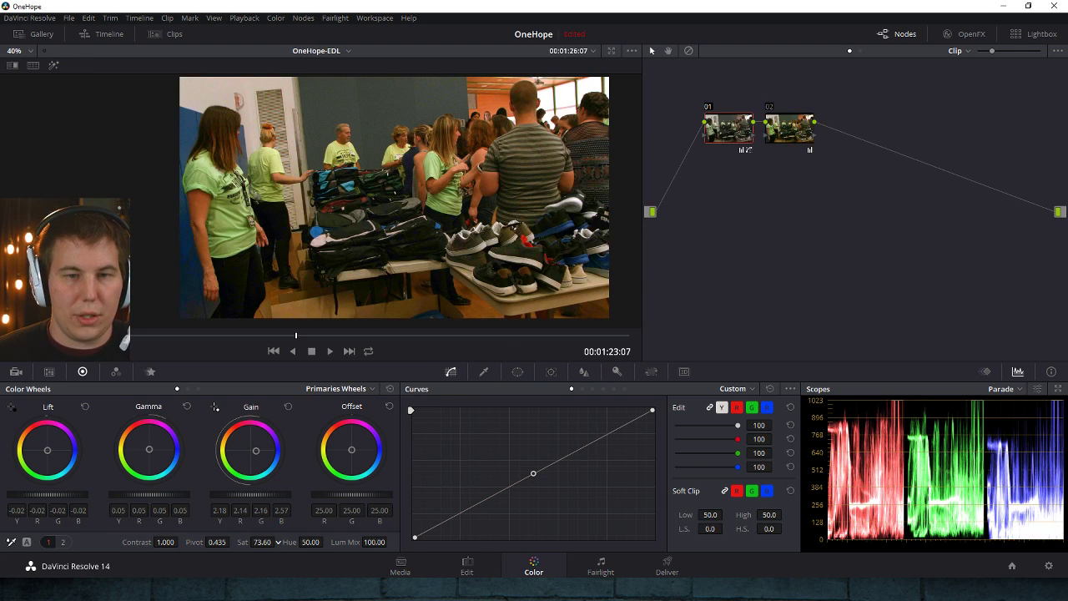
left_click(803, 129)
key("alt+s")
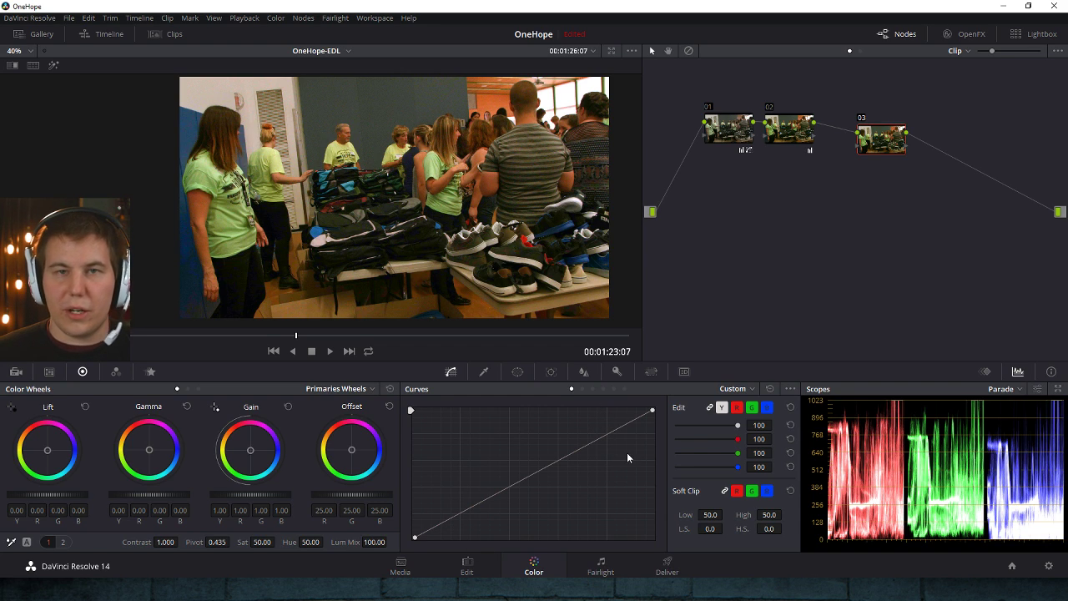
- Sample the foreground woman's green shirt on node 03's Hue Vs Hue curve and try hue rotations of 25.71 and -27.32
left_click(583, 388)
left_click(573, 388)
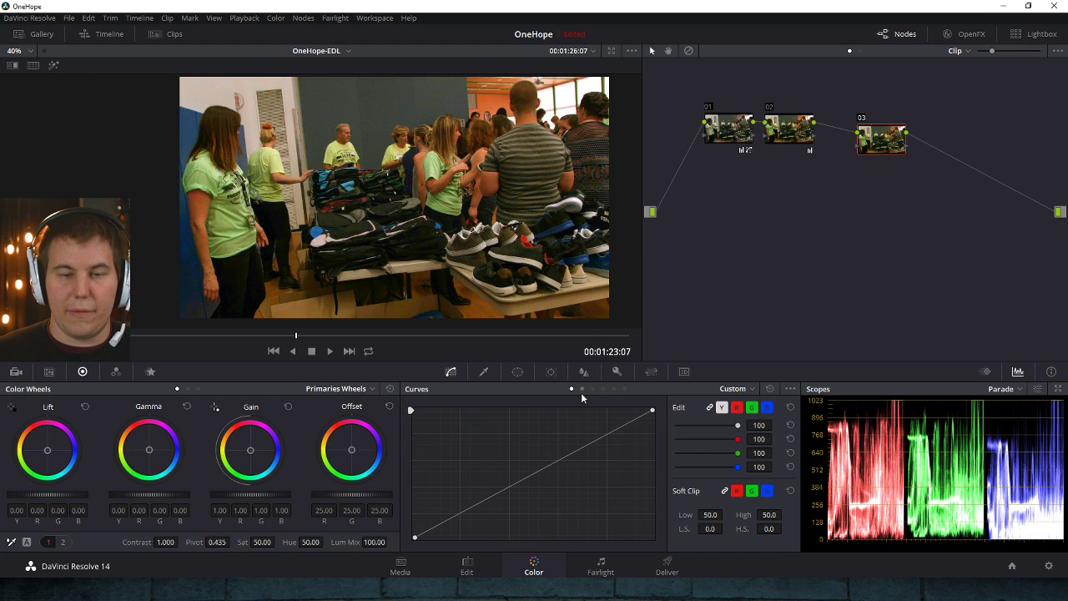
left_click(582, 389)
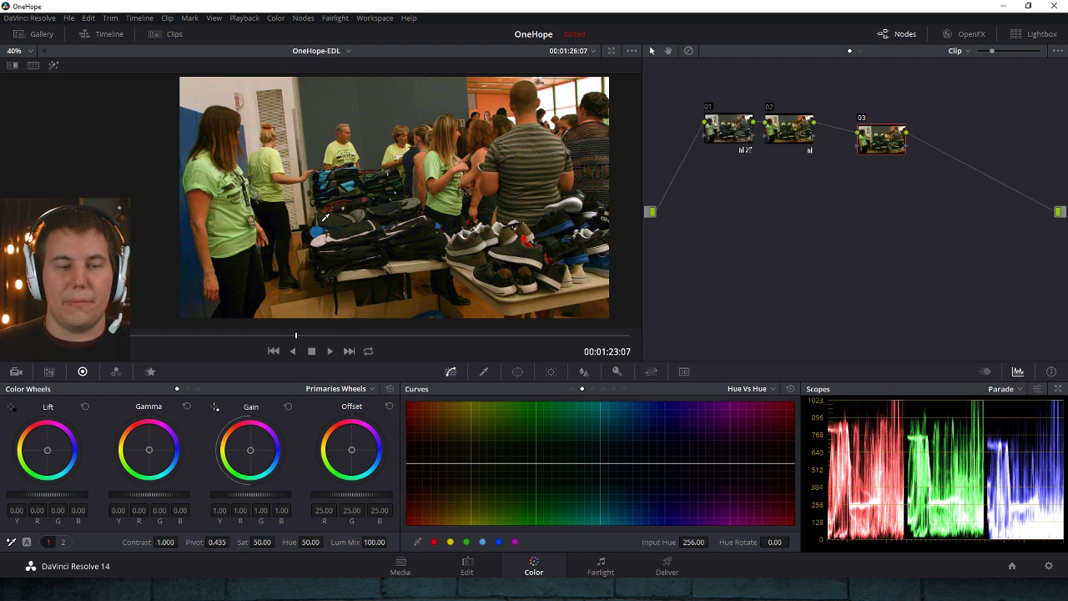
left_click(213, 160)
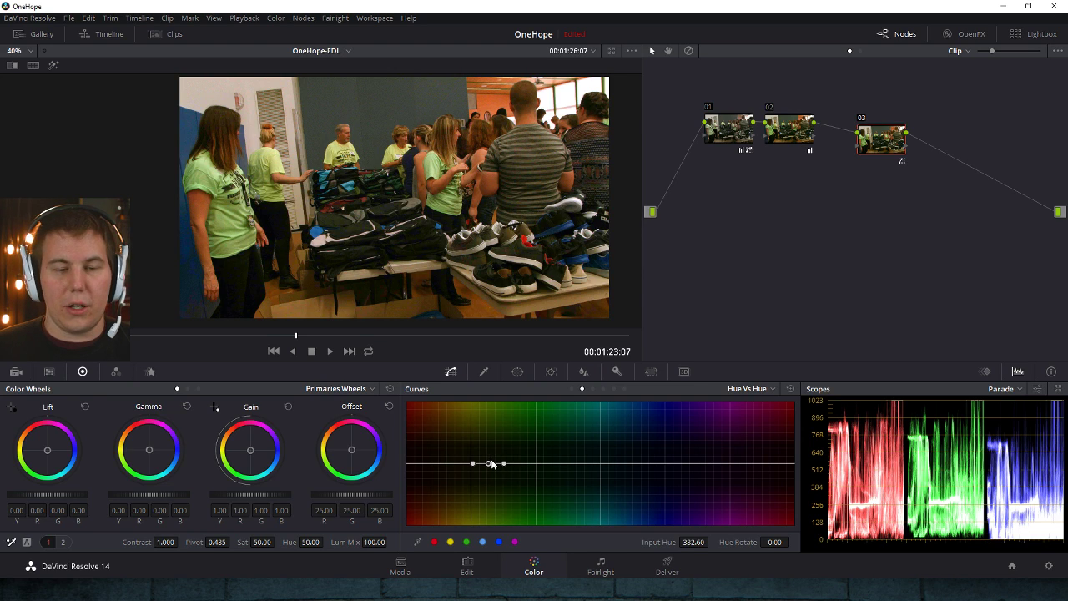
mouse_move(489, 466)
left_mouse_down()
mouse_move(489, 450)
mouse_move(489, 463)
mouse_move(529, 463)
mouse_move(445, 463)
mouse_move(486, 464)
left_mouse_up()
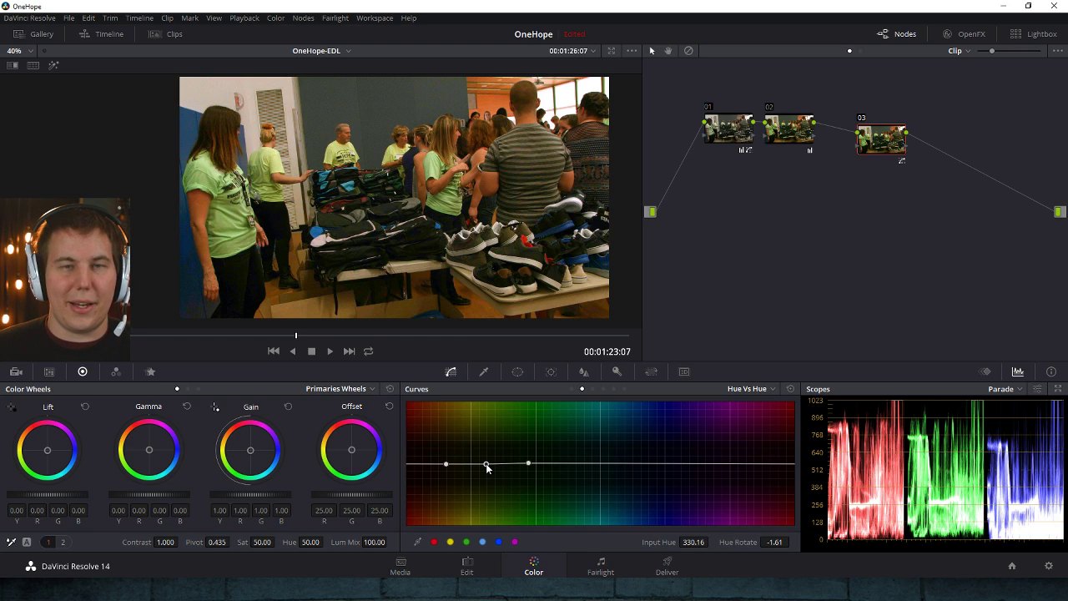
left_click_drag(488, 469, 486, 455)
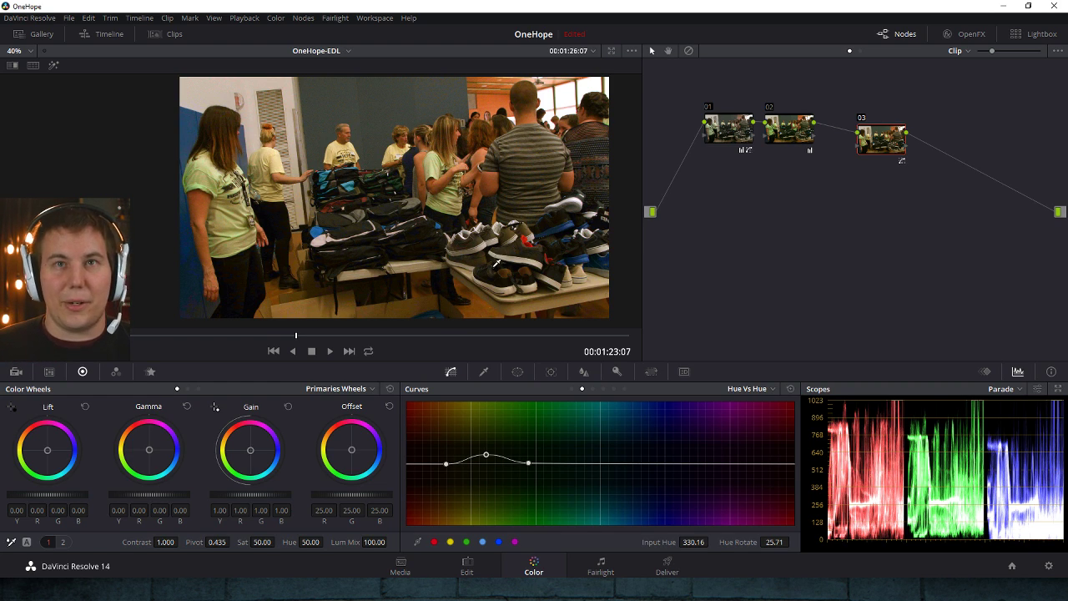
left_click_drag(485, 455, 489, 474)
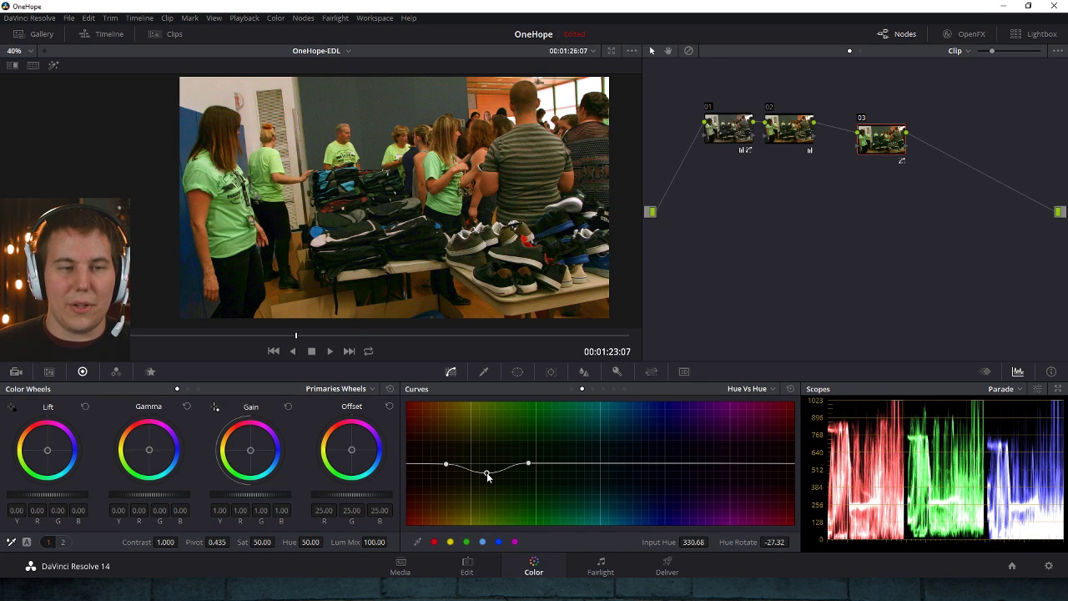
- Try a shirt hue rotation of -25.71 with a neighbouring green point at 59.46, and reset the Hue Vs Hue curve
left_click_drag(488, 476, 485, 464)
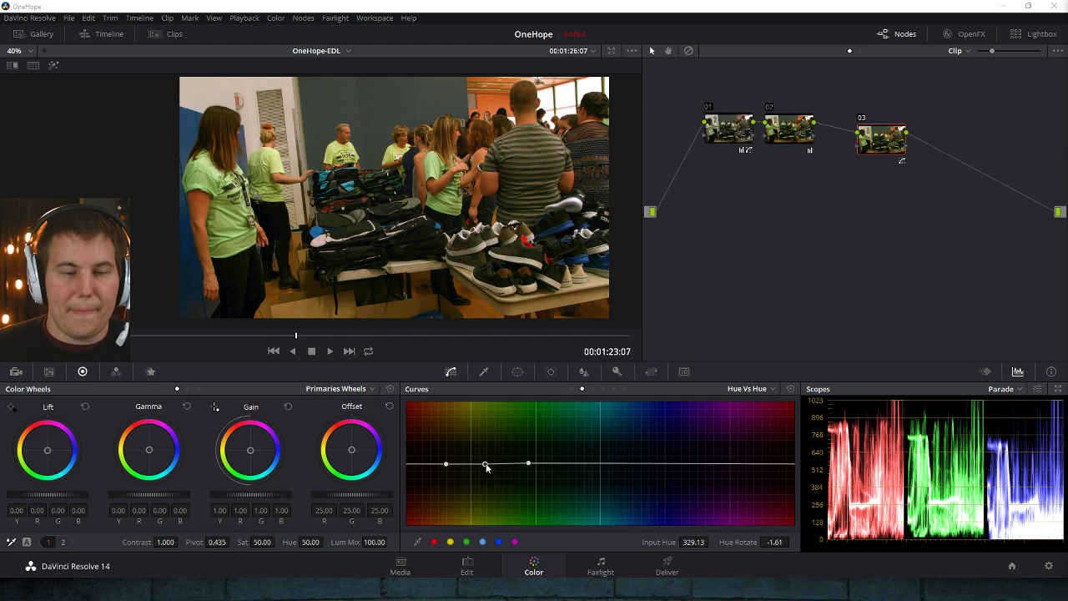
left_click_drag(485, 463, 491, 475)
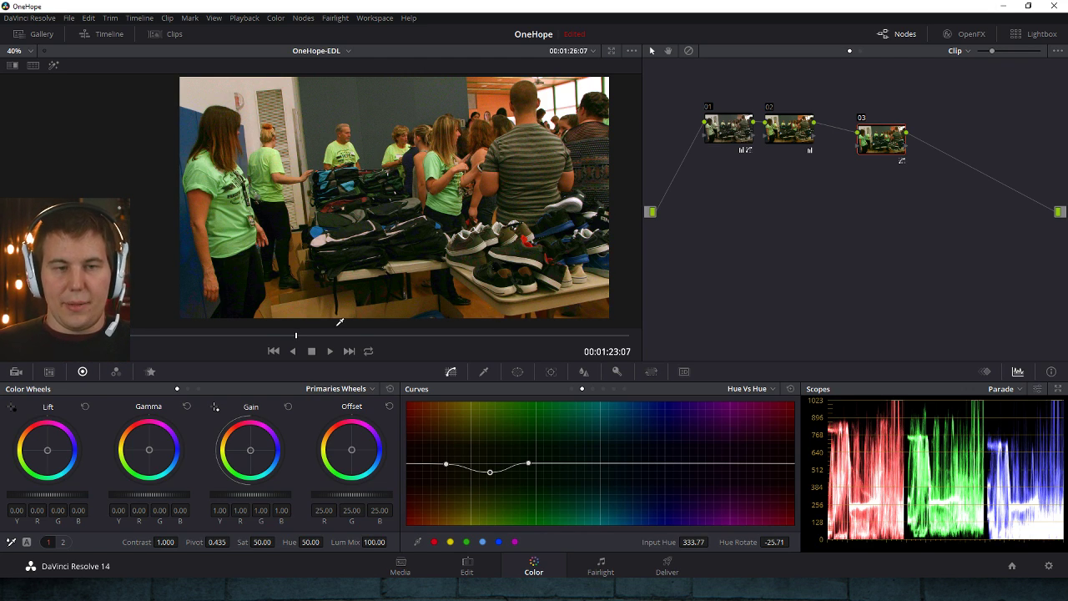
left_click_drag(514, 463, 515, 442)
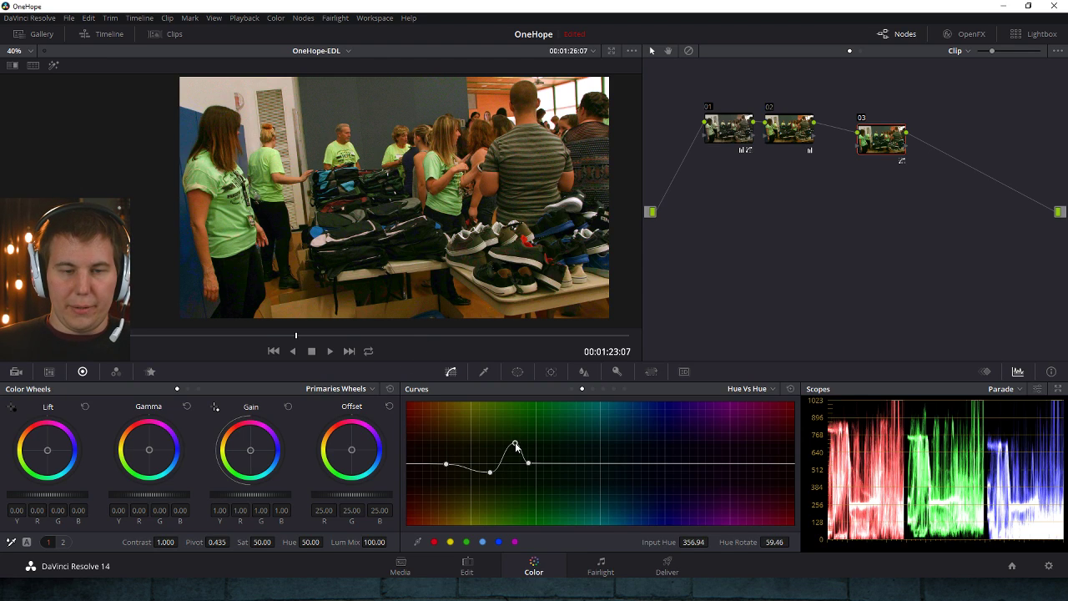
left_click(790, 389)
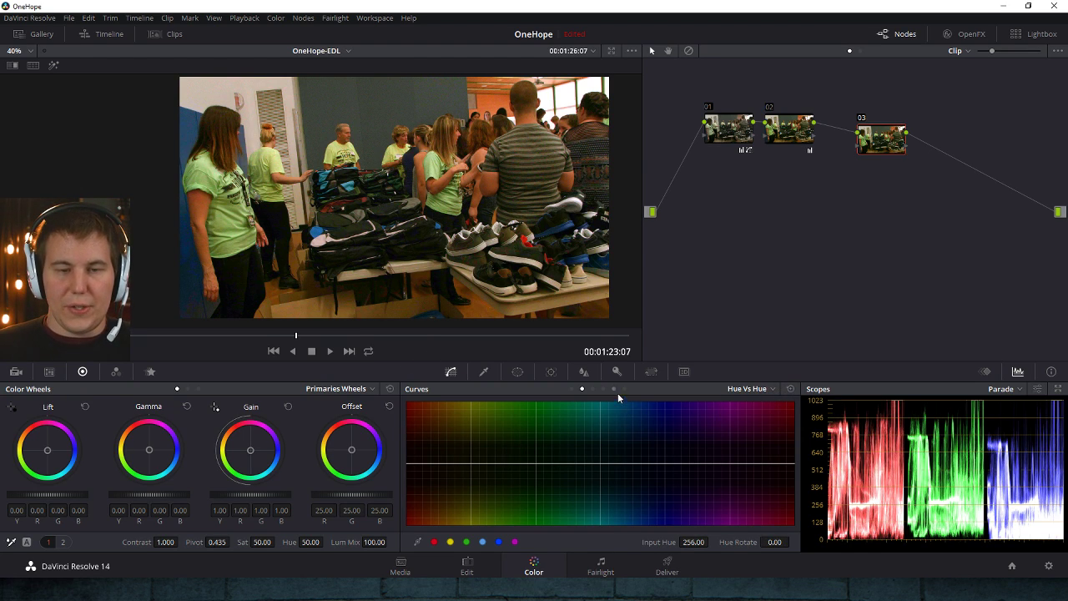
- On the Hue Vs Sat curve, lower the yellow-green saturation to 0.01, widen its range into green, and reset the curve
left_click(592, 390)
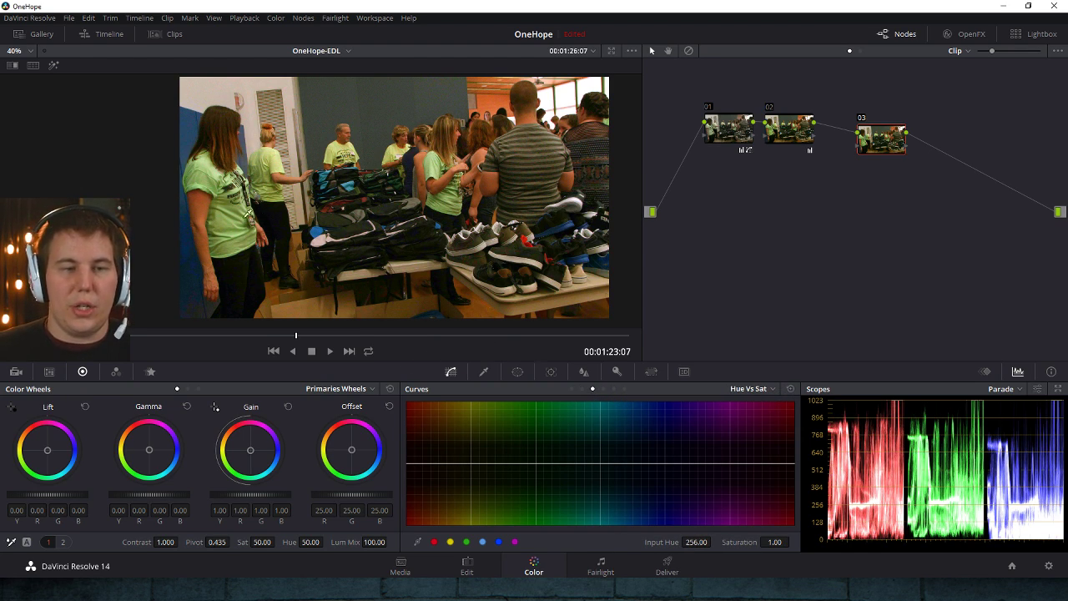
left_click(493, 463)
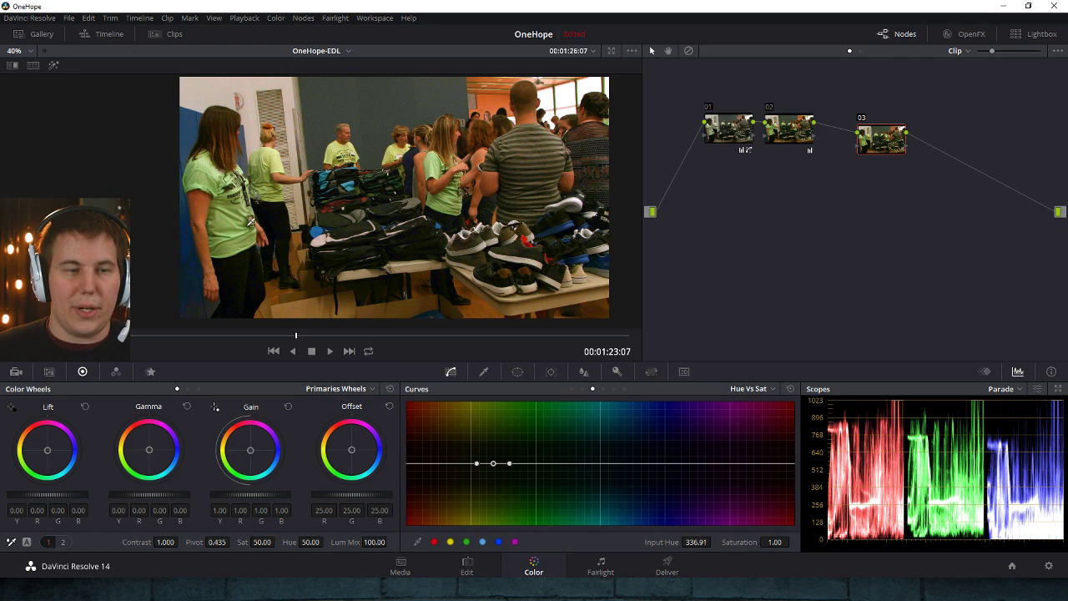
left_click(540, 463)
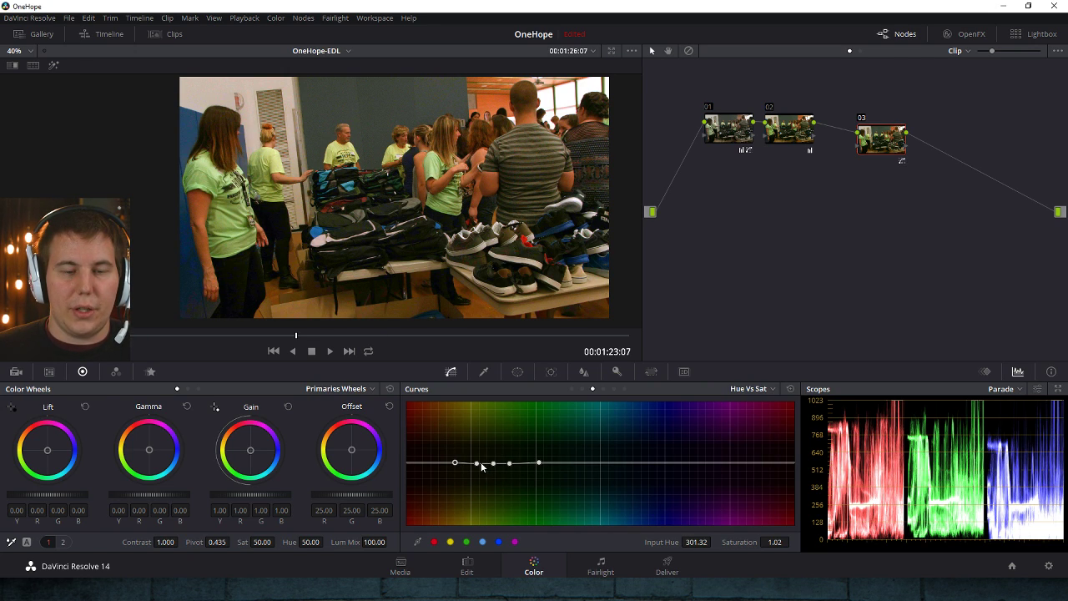
left_click_drag(493, 463, 500, 524)
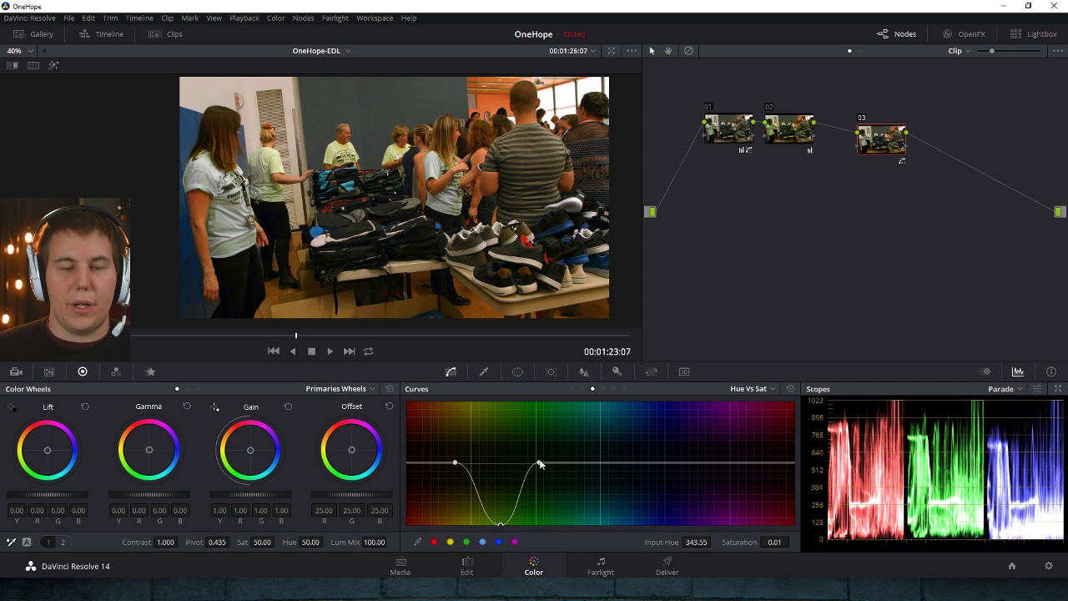
left_click_drag(539, 463, 552, 462)
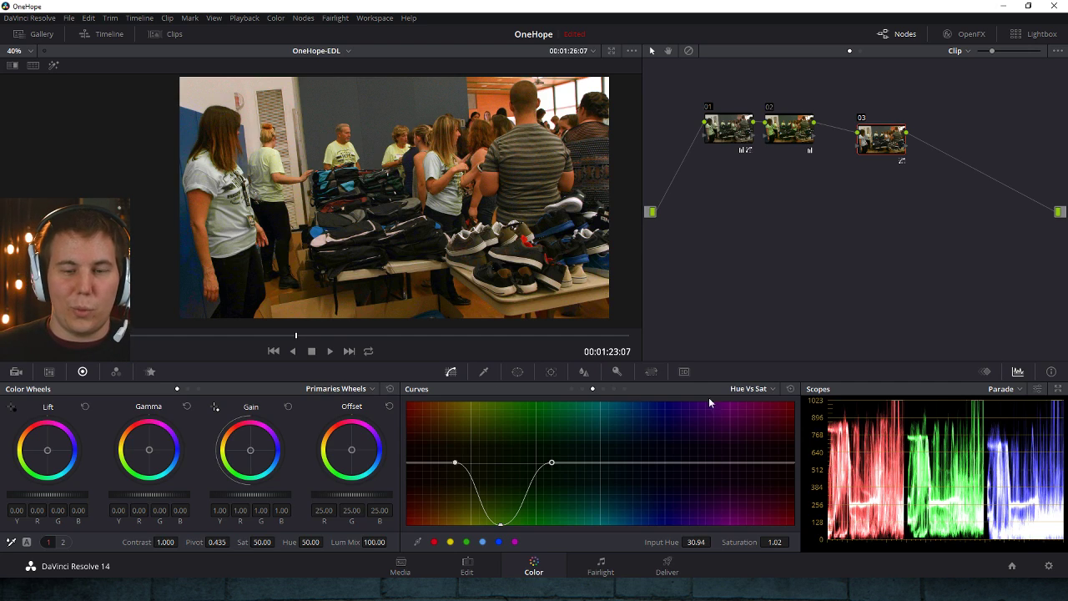
left_click(791, 389)
- Sample the green shirt on the Hue Vs Lum curve, lower its luminance gain to 0.29 and inspect the shirt texture closely
left_click(603, 389)
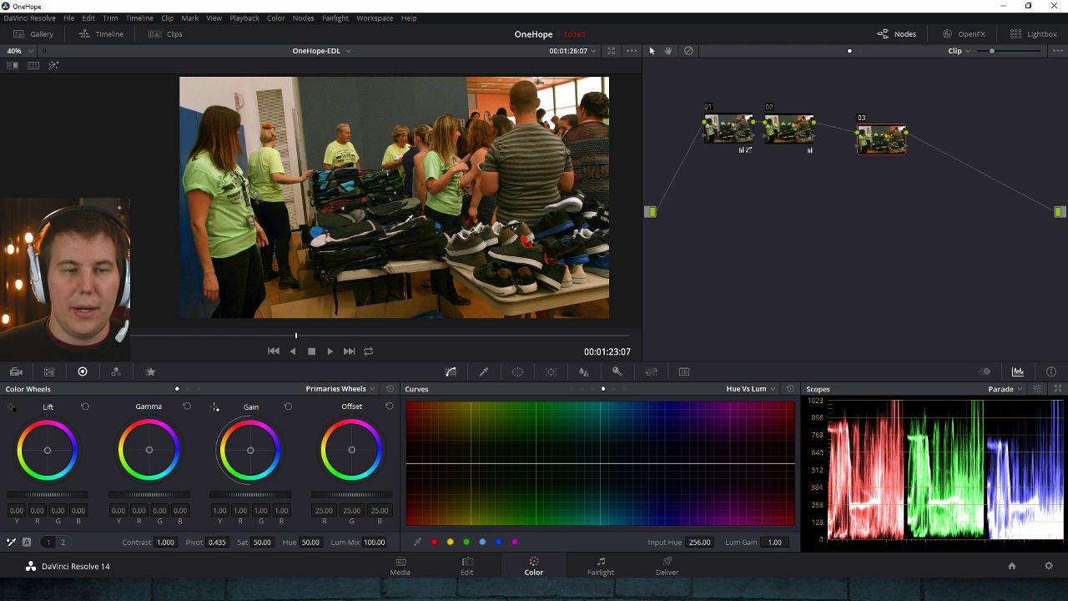
left_click(240, 213)
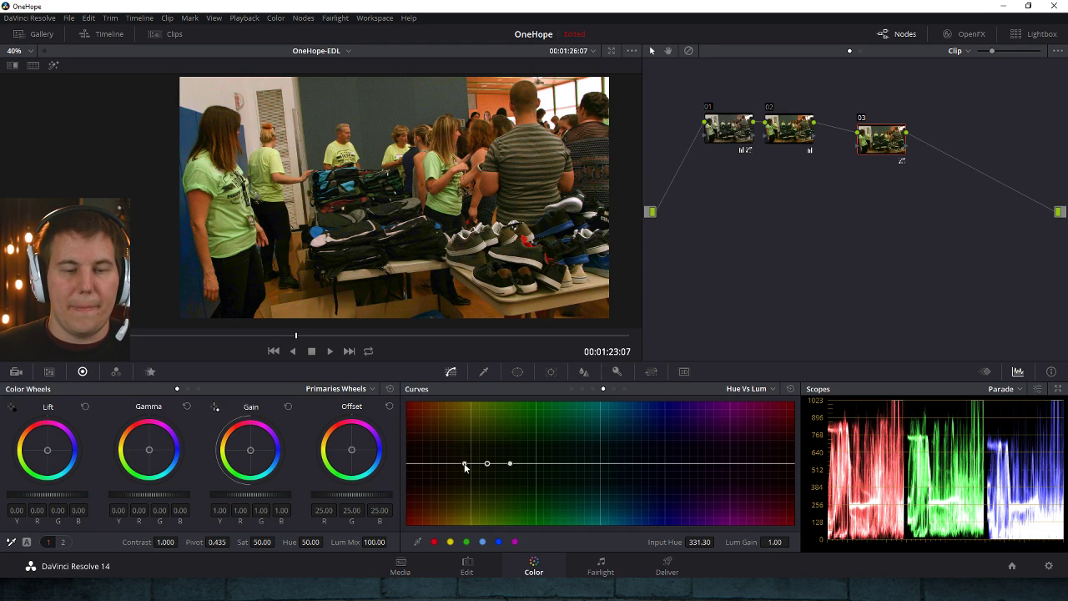
left_click_drag(487, 464, 493, 508)
scroll(207, 178, "up", 5)
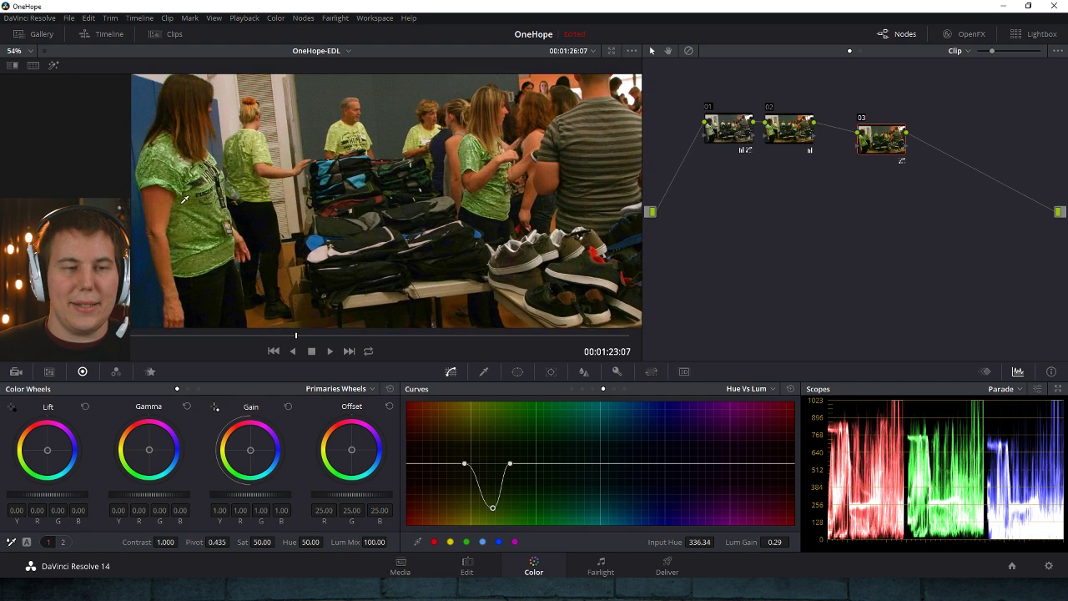
scroll(386, 222, "up", 4)
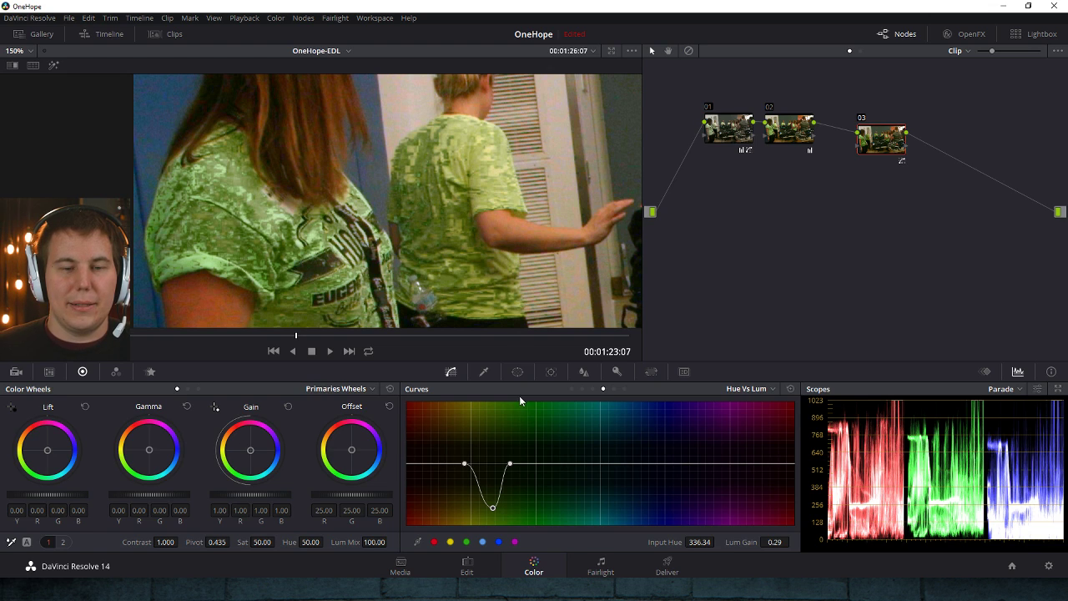
- Widen the Hue Vs Lum dip to input hues 26.30 and 283.81, raise its gain to 0.79, and reset the curve
left_click_drag(511, 464, 547, 464)
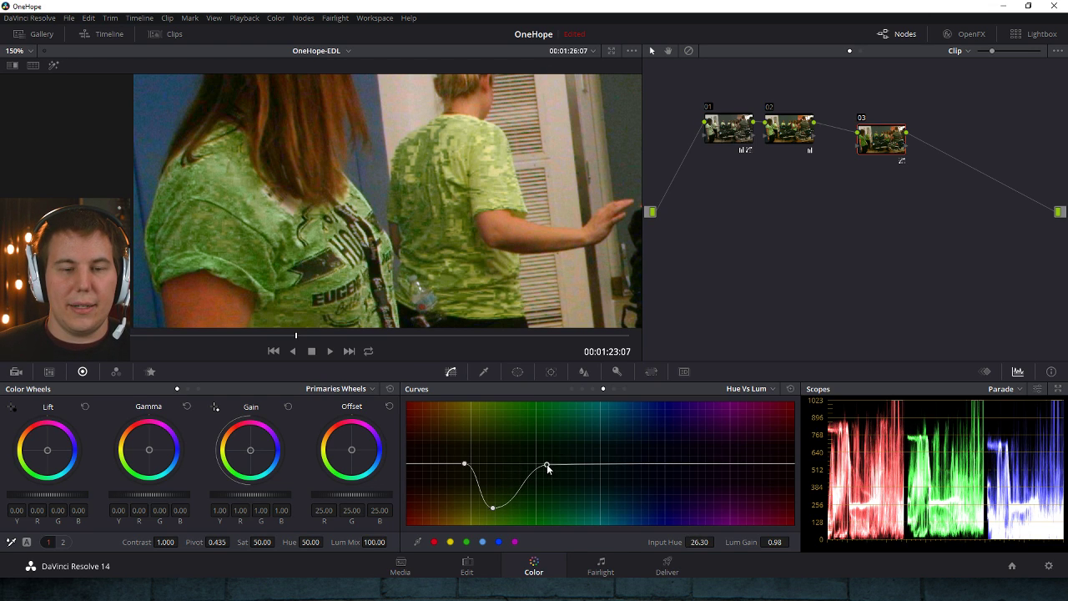
left_click_drag(464, 463, 436, 465)
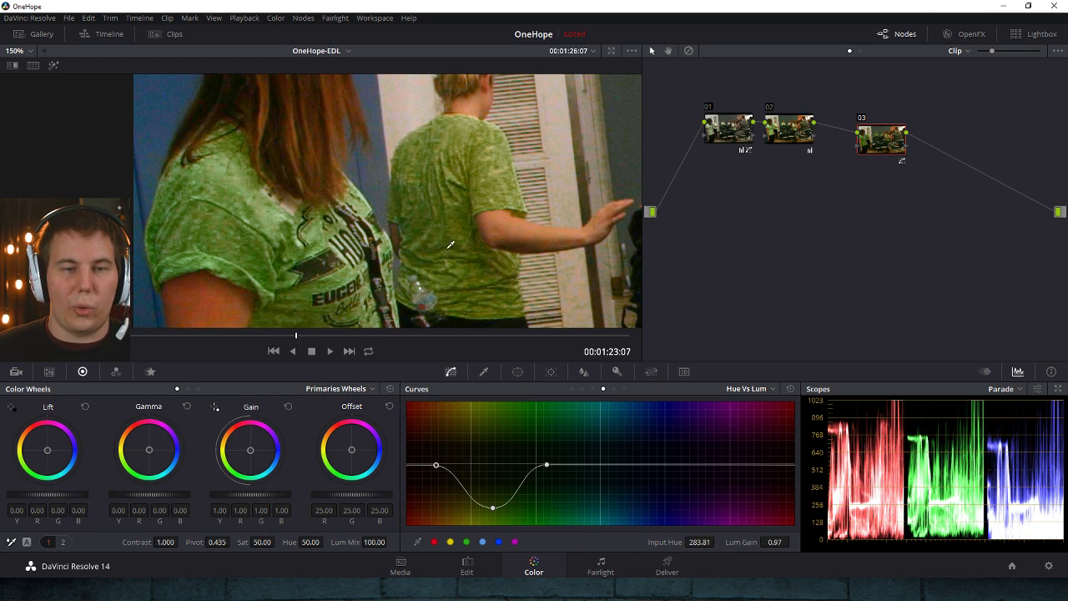
left_click_drag(493, 508, 493, 479)
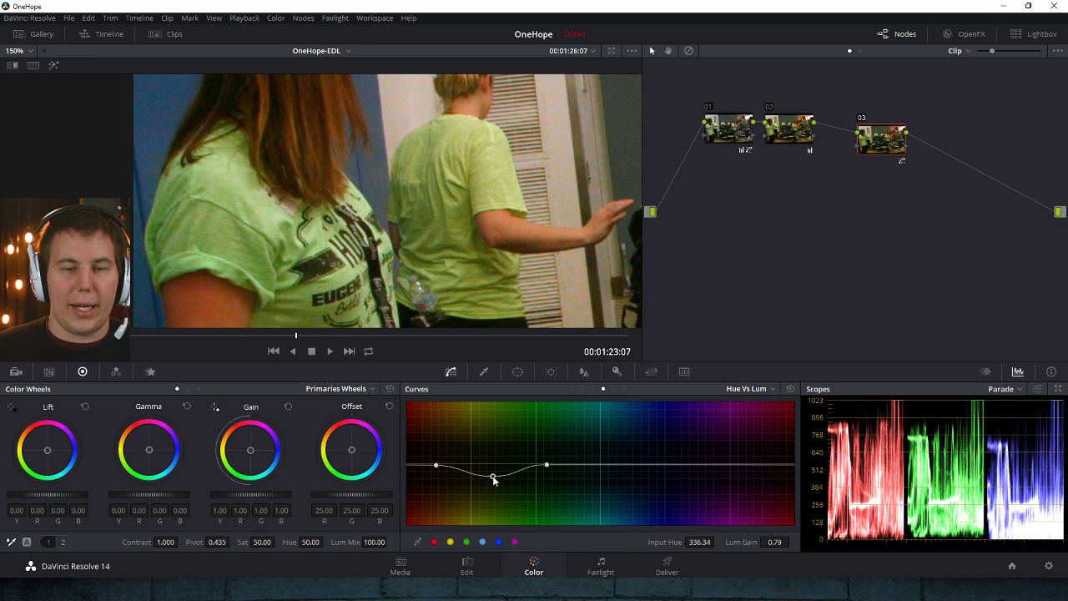
left_click(790, 389)
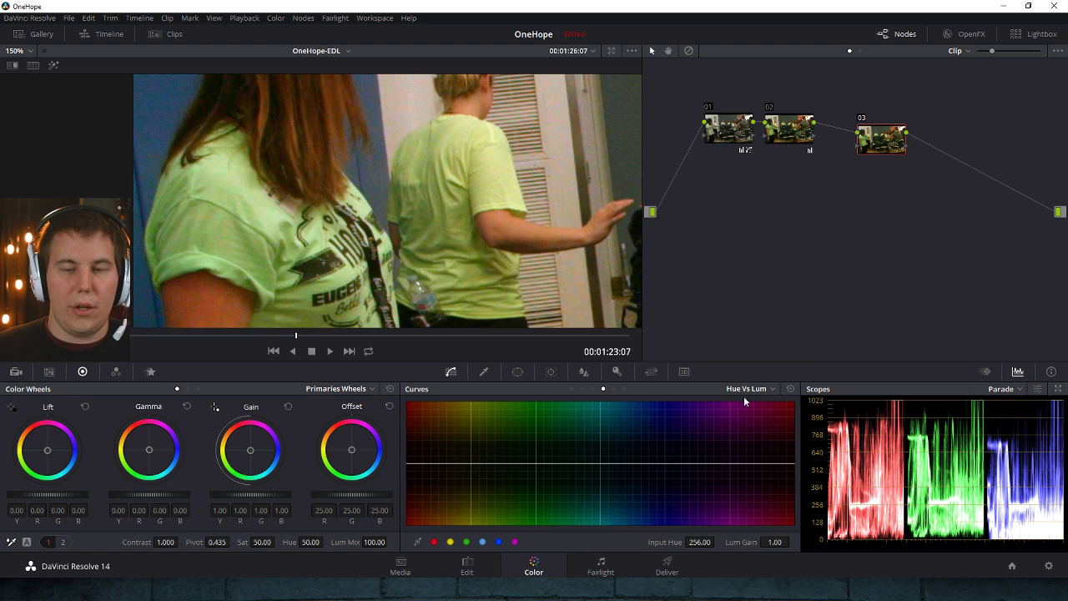
- Bring the whole backpack table shot back into view and show the Lum Vs Sat curve for node 03
scroll(432, 210, "down", 8)
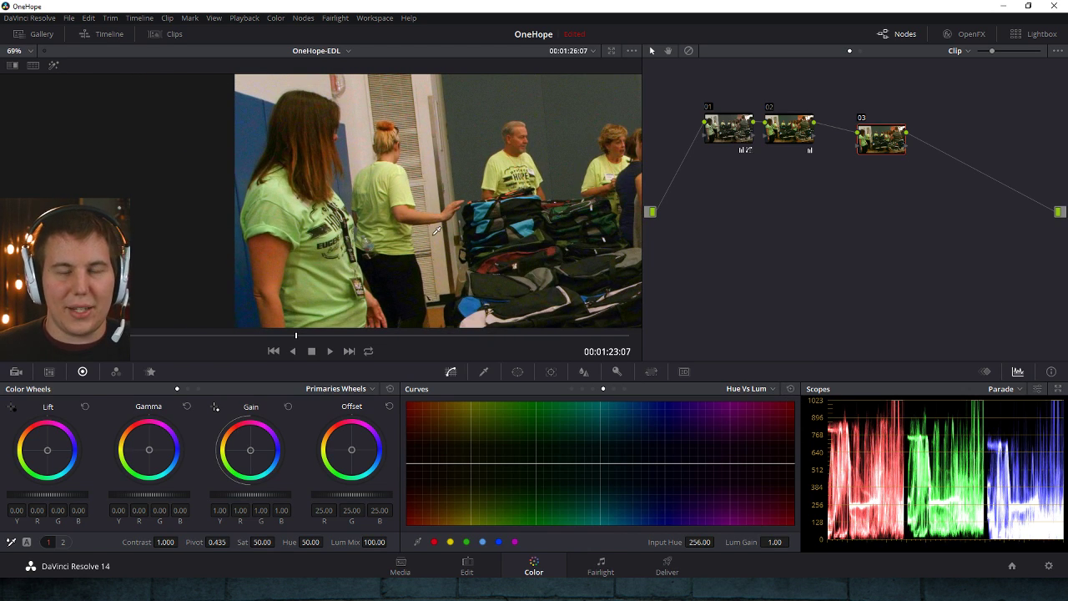
scroll(509, 255, "down", 2)
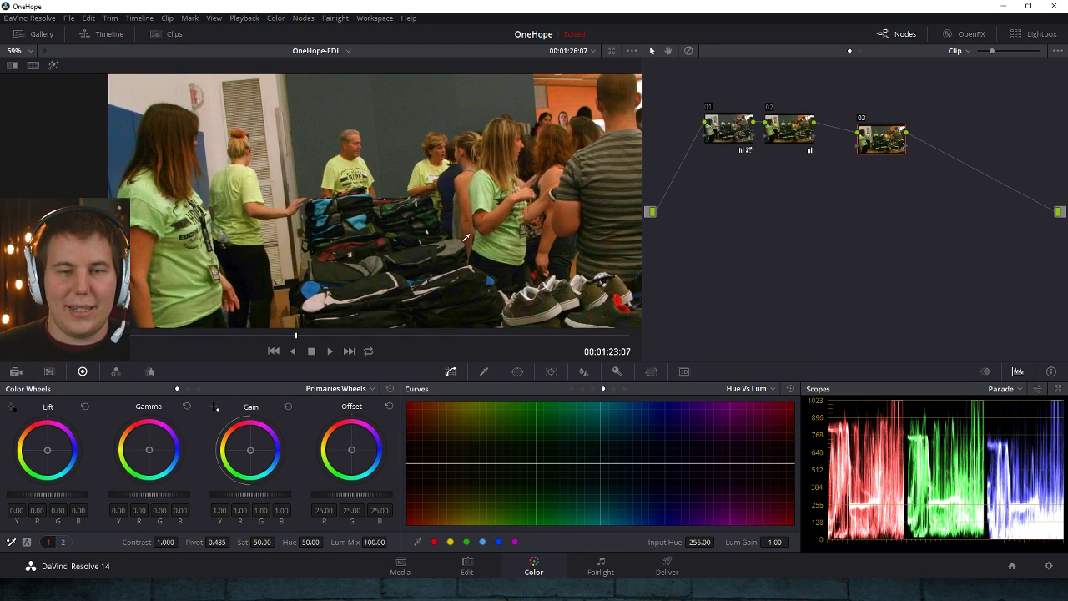
left_click_drag(466, 238, 427, 250)
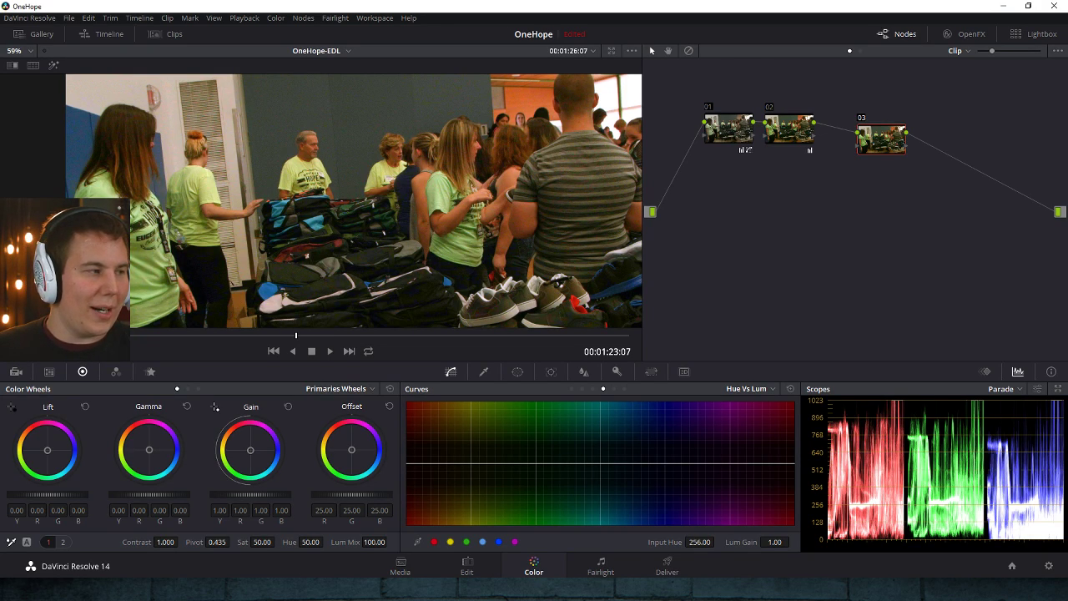
left_click(614, 389)
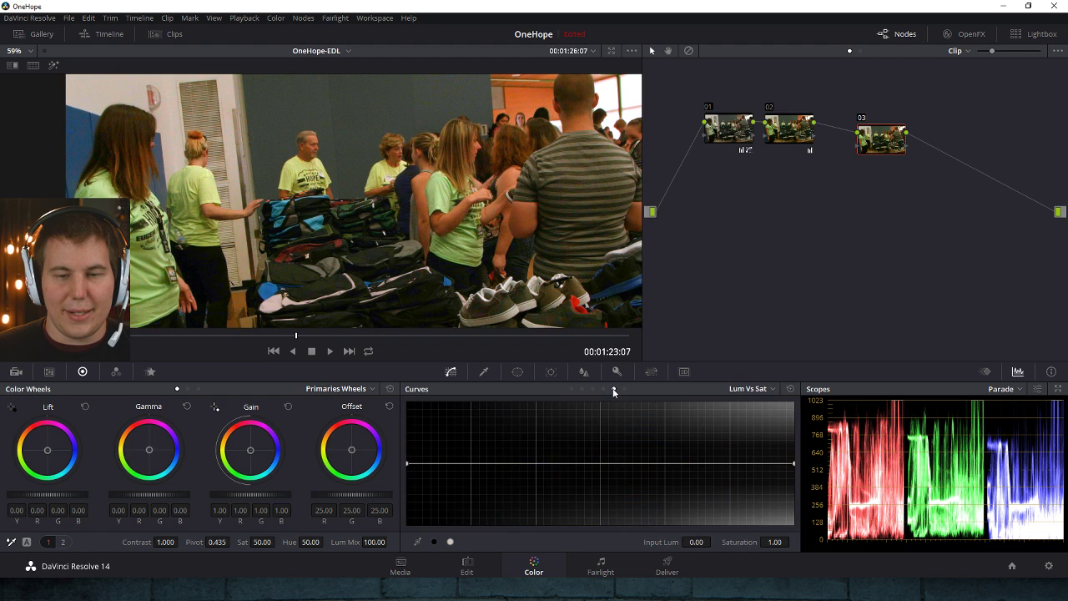
scroll(443, 221, "down", 3)
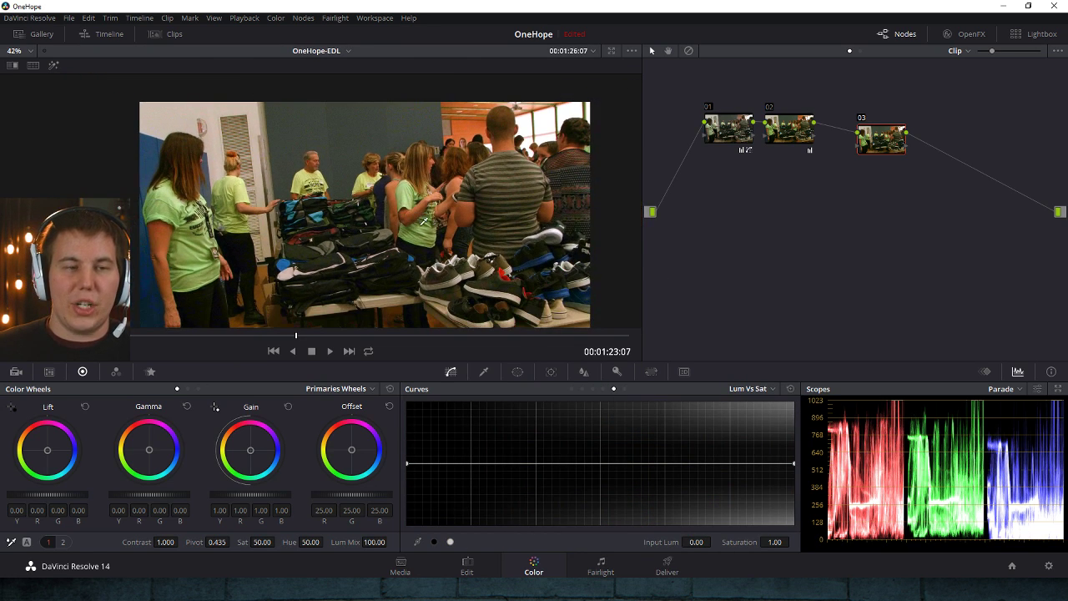
scroll(464, 253, "down", 1)
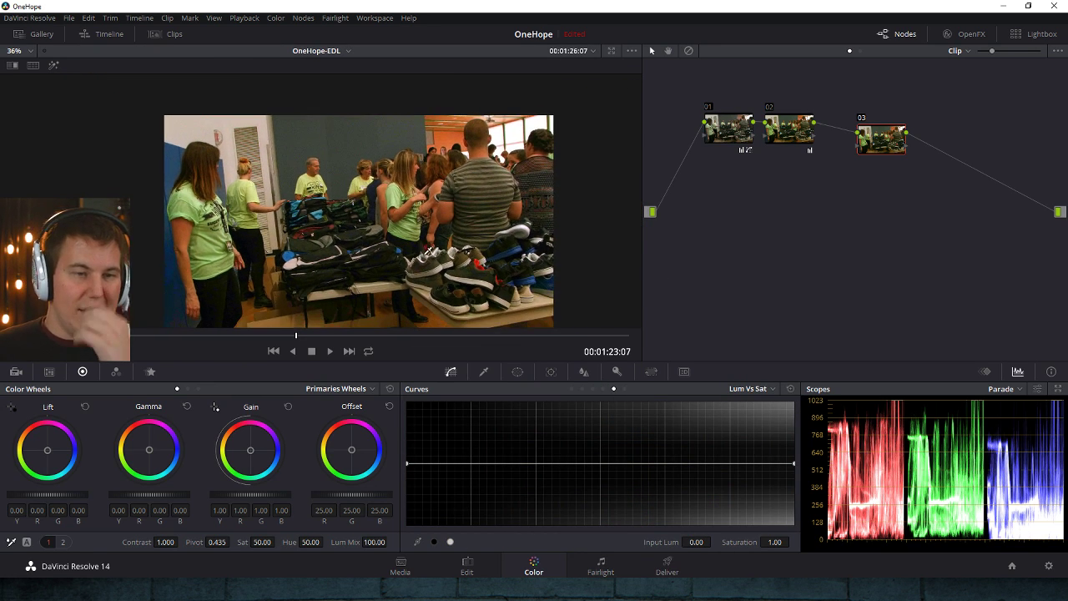
- On node 03, push the gain to orange (red 1.39, green 0.92, blue 0.63) and the lift to teal (red -0.09, green 0.01, blue 0.12)
left_click_drag(881, 140, 875, 127)
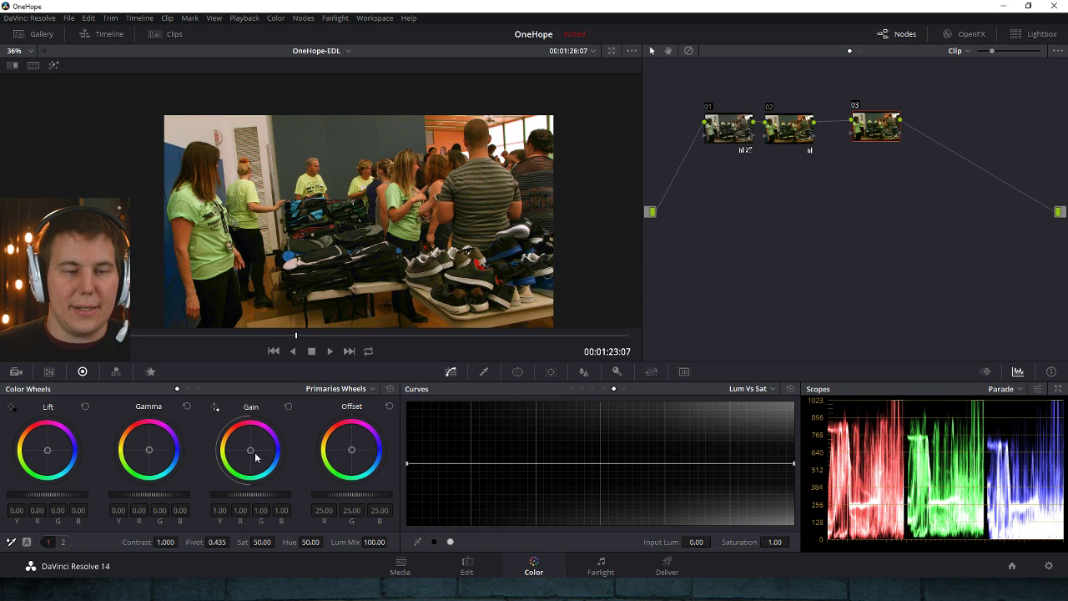
left_click_drag(250, 449, 245, 444)
mouse_move(54, 461)
left_mouse_down()
mouse_move(62, 468)
mouse_move(52, 454)
left_mouse_up()
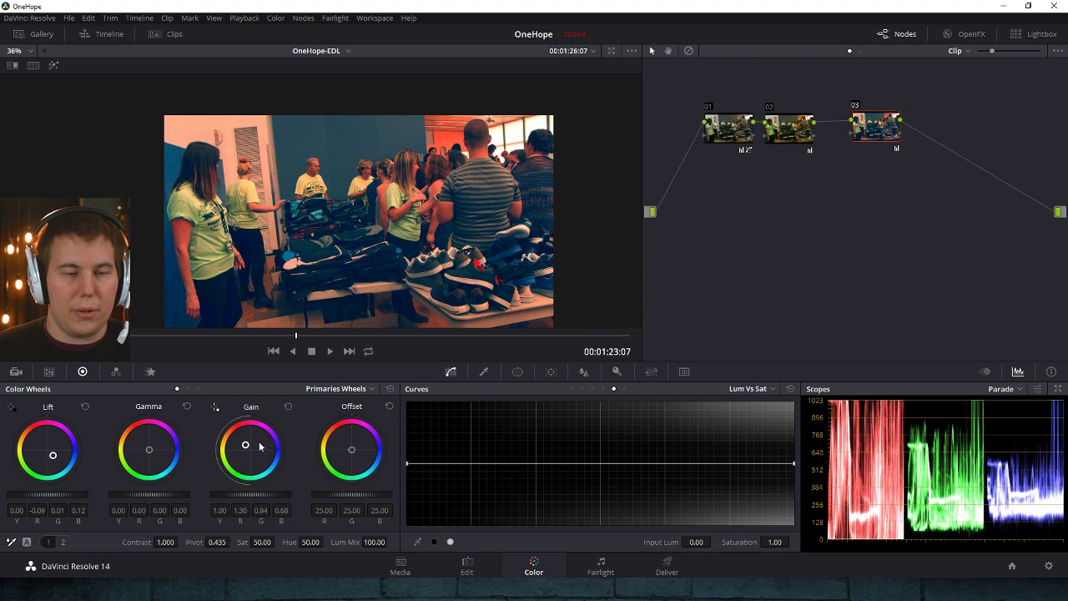
left_click_drag(245, 443, 245, 444)
scroll(343, 229, "up", 3)
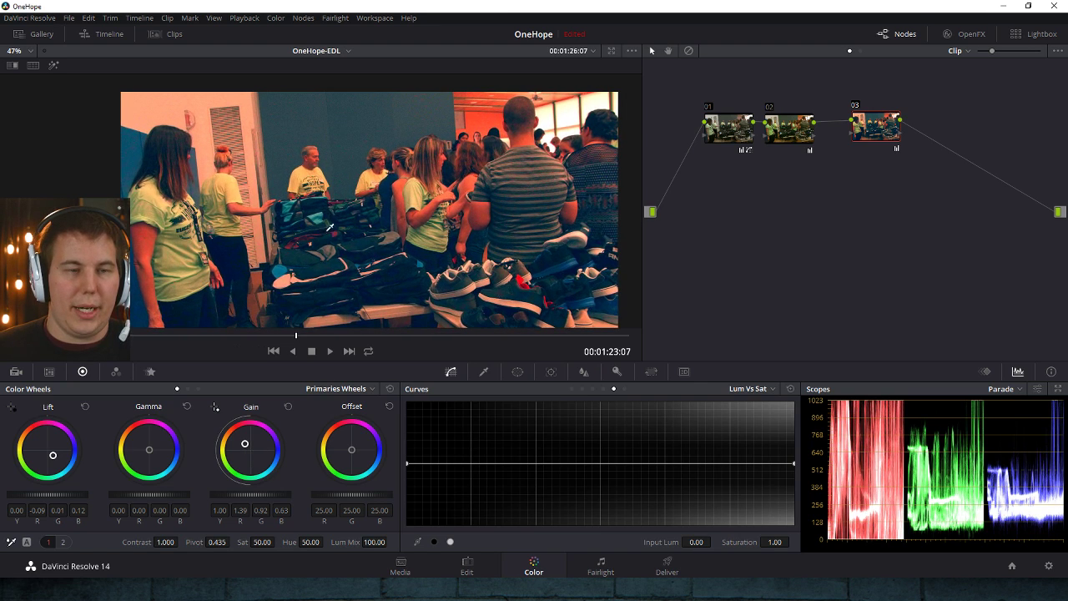
scroll(362, 250, "up", 3)
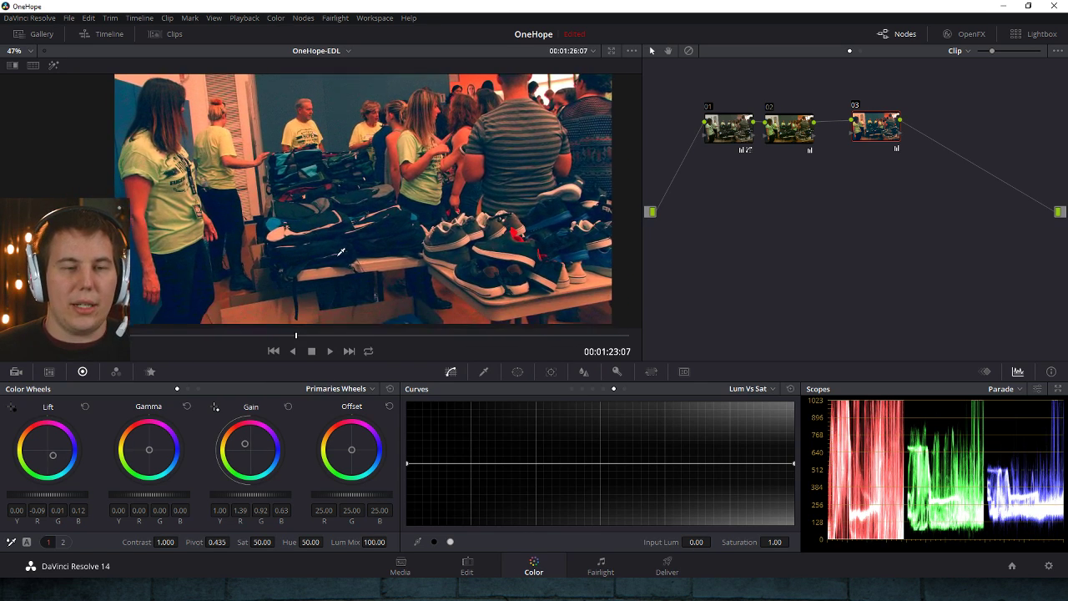
left_click_drag(413, 200, 415, 238)
- Add serial node 04 and, on its Lum Vs Sat curve, anchor input luminances 0.25 and 0.69 and lower both ends to zero saturation
key("alt+s")
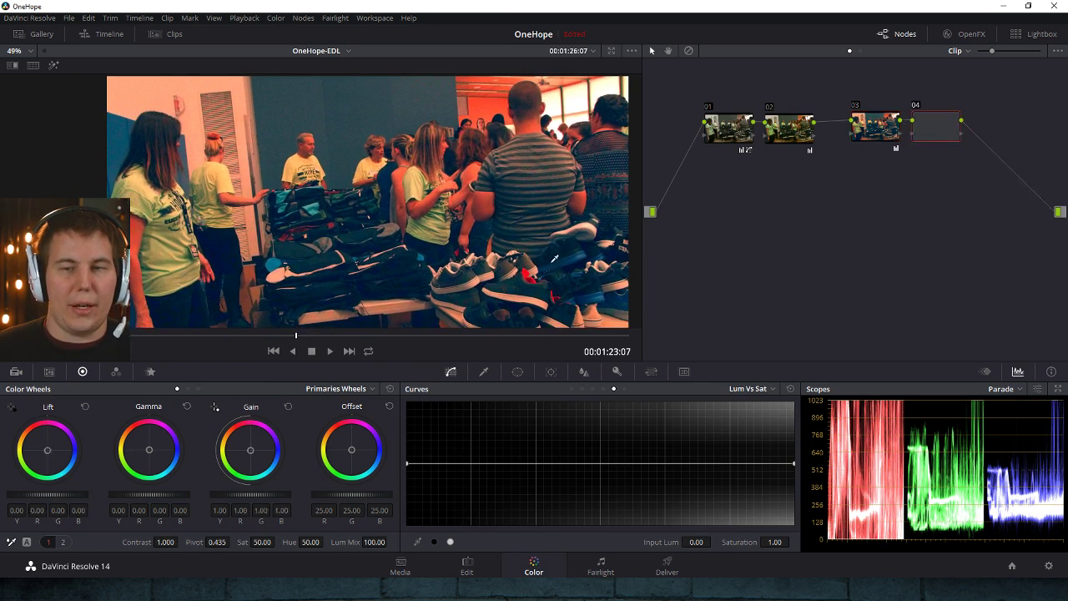
left_click(503, 464)
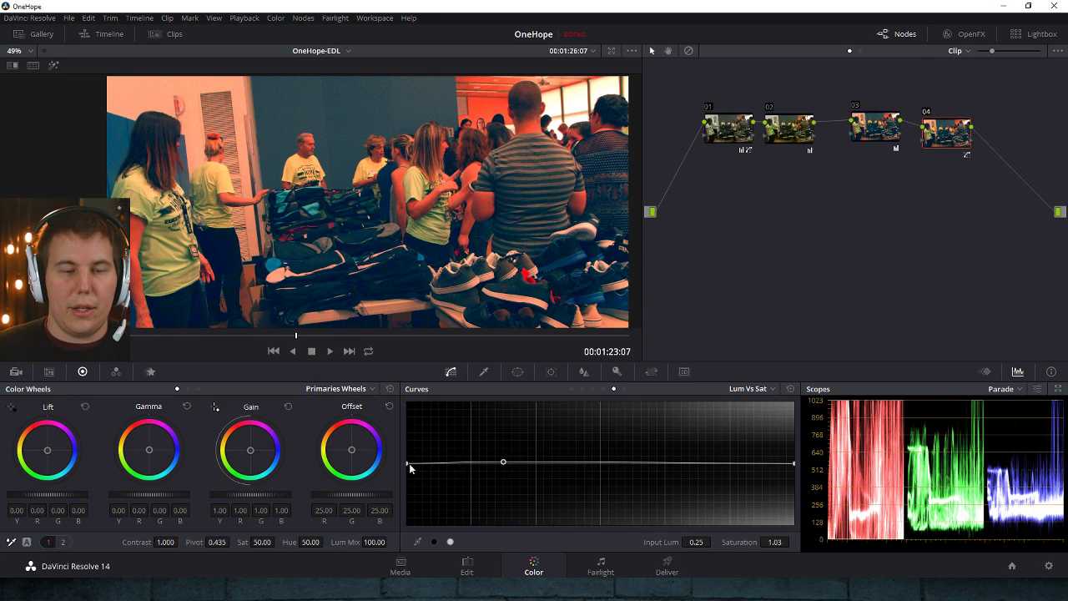
left_click_drag(408, 463, 410, 531)
left_click(673, 463)
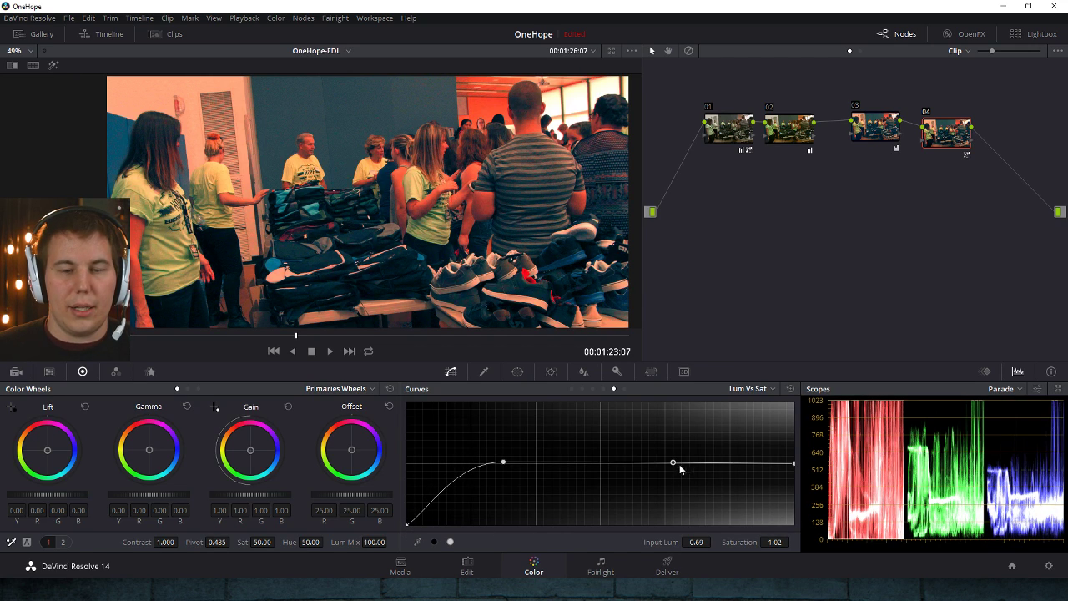
left_click_drag(795, 463, 788, 547)
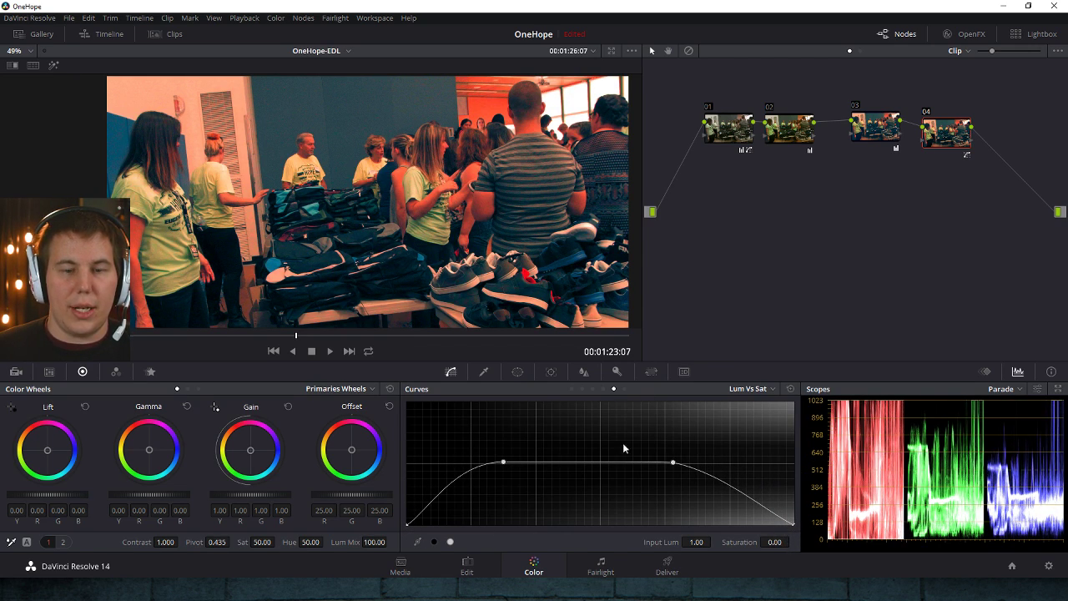
- Widen the highlight desaturation by moving the upper anchor to input luminance 0.59 and adding a zero-saturation point at 0.93
left_click_drag(674, 462, 637, 463)
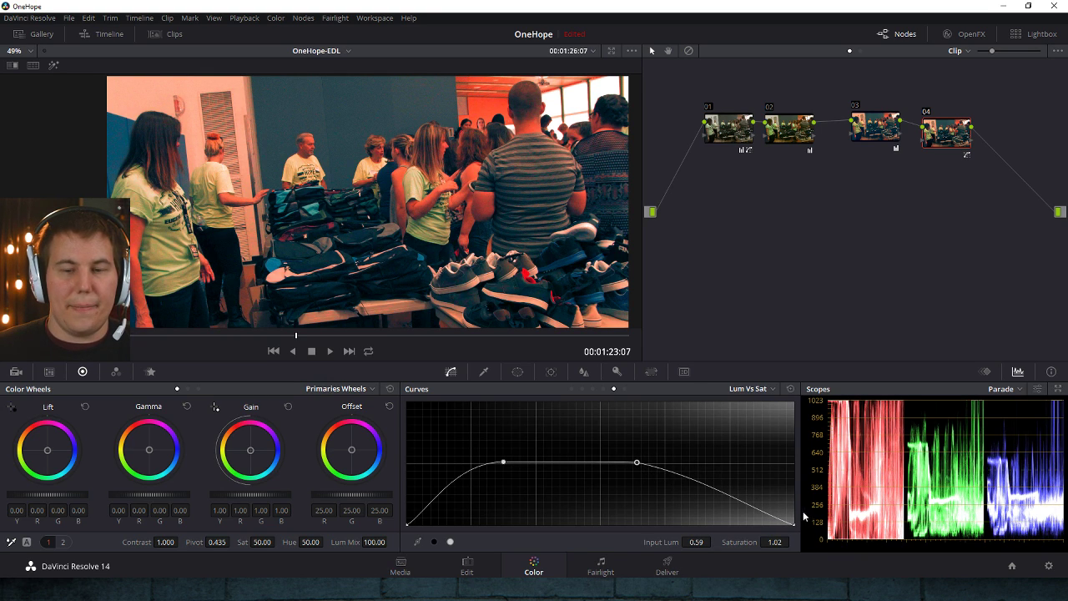
left_click(779, 523)
left_click_drag(779, 524, 769, 526)
scroll(465, 247, "down", 7)
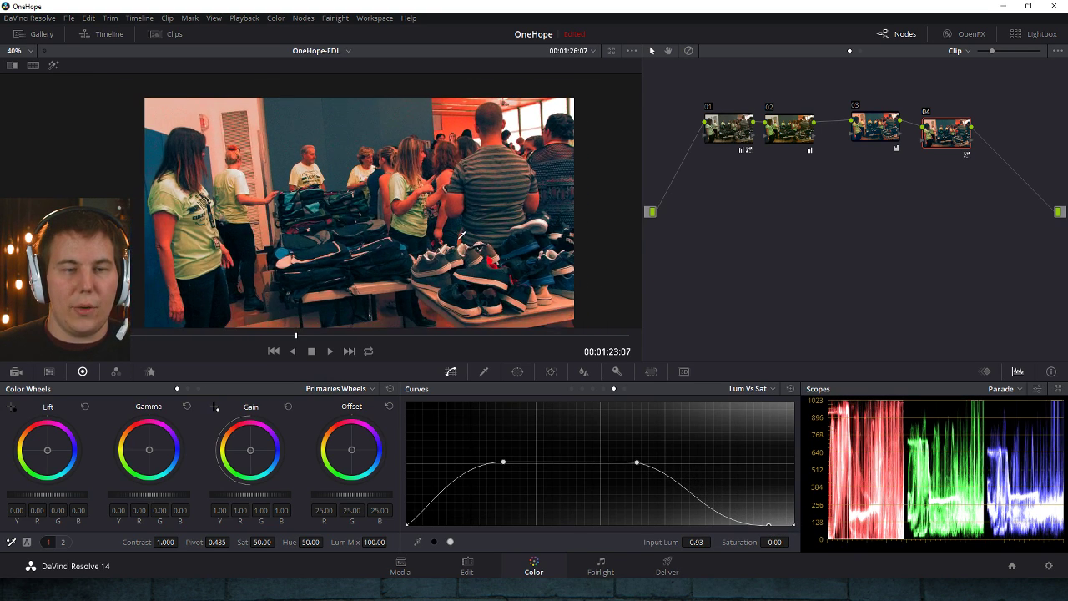
left_click_drag(464, 247, 465, 234)
scroll(453, 243, "up", 4)
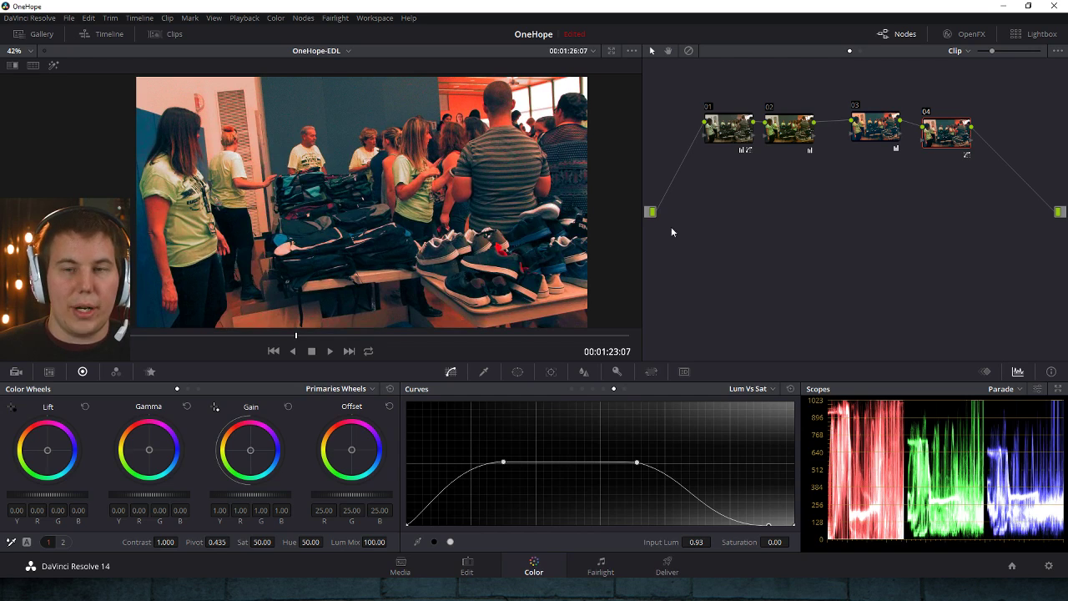
- Zoom in on the dark trousers and backpacks, toggle node 04 off and on to compare the shadows, and review the whole frame again
scroll(332, 256, "up", 3)
left_click_drag(332, 256, 304, 177)
scroll(298, 229, "up", 2)
left_click(926, 112)
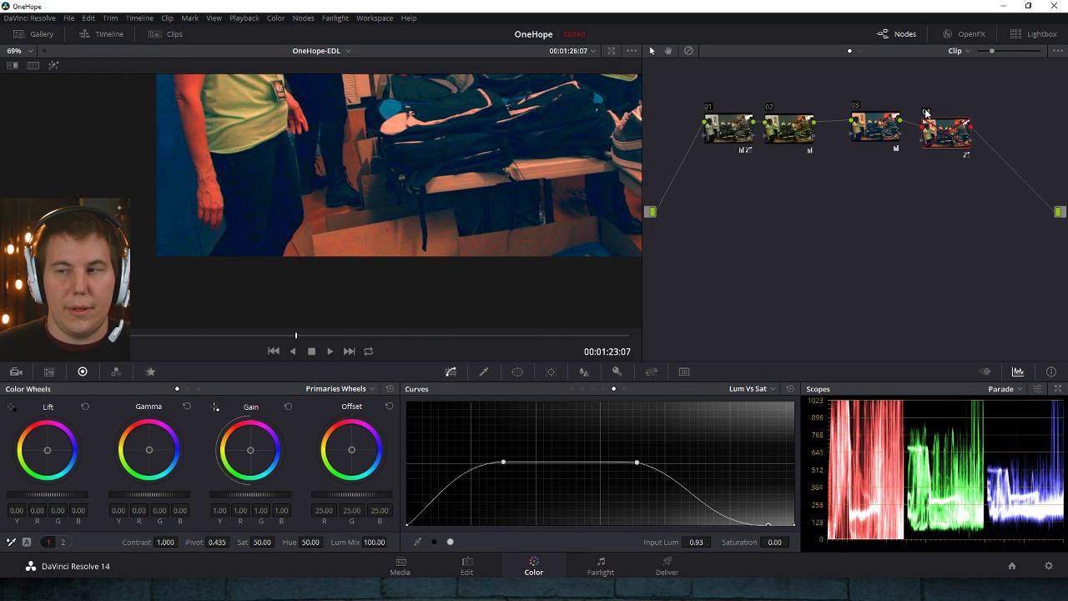
left_click(926, 112)
left_click(926, 112)
left_click(925, 115)
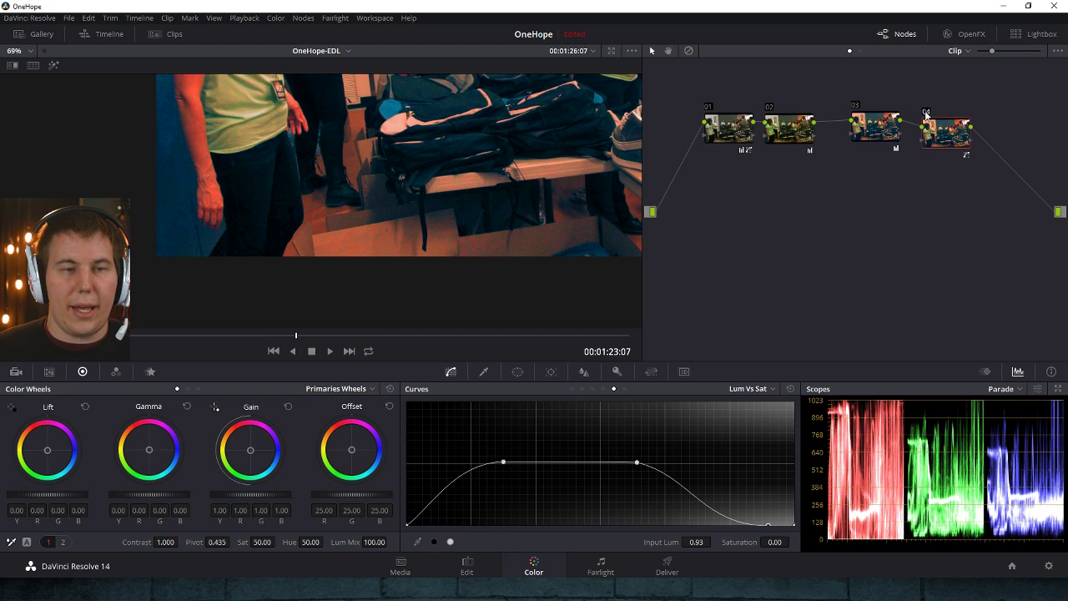
scroll(515, 164, "down", 6)
left_click_drag(493, 165, 488, 238)
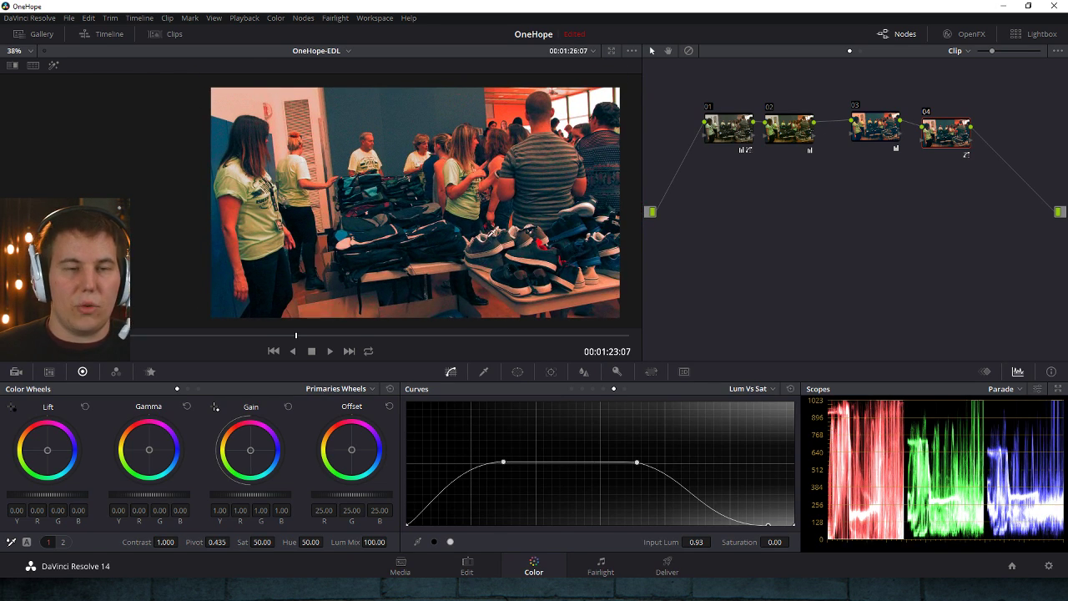
scroll(479, 255, "up", 1)
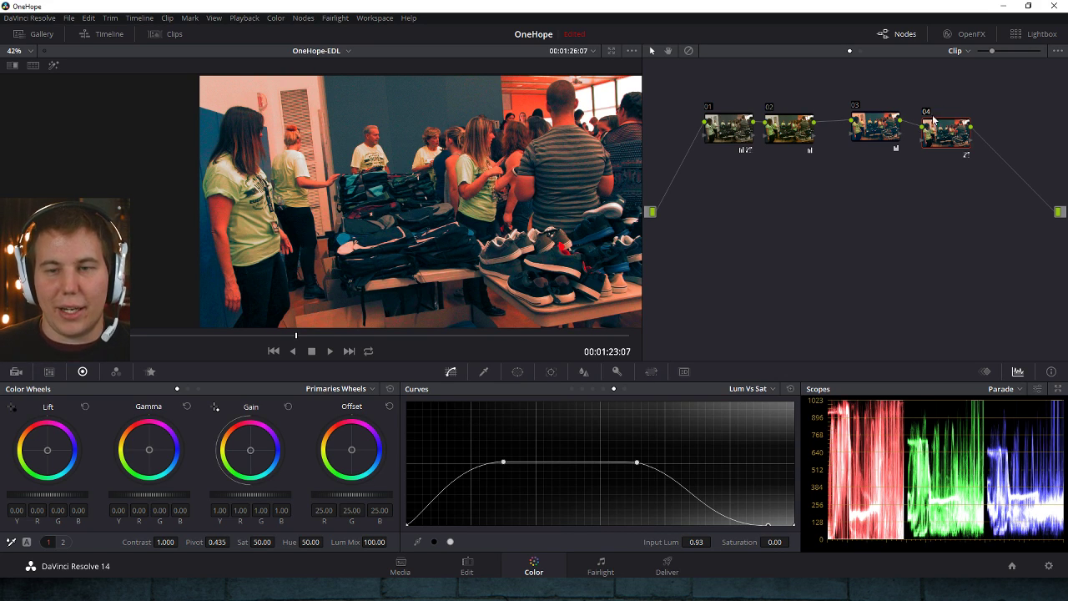
- Delete nodes 04 and 03, show the Sat Vs Sat curve for node 02, and examine the shoes on the table up close
key("Delete")
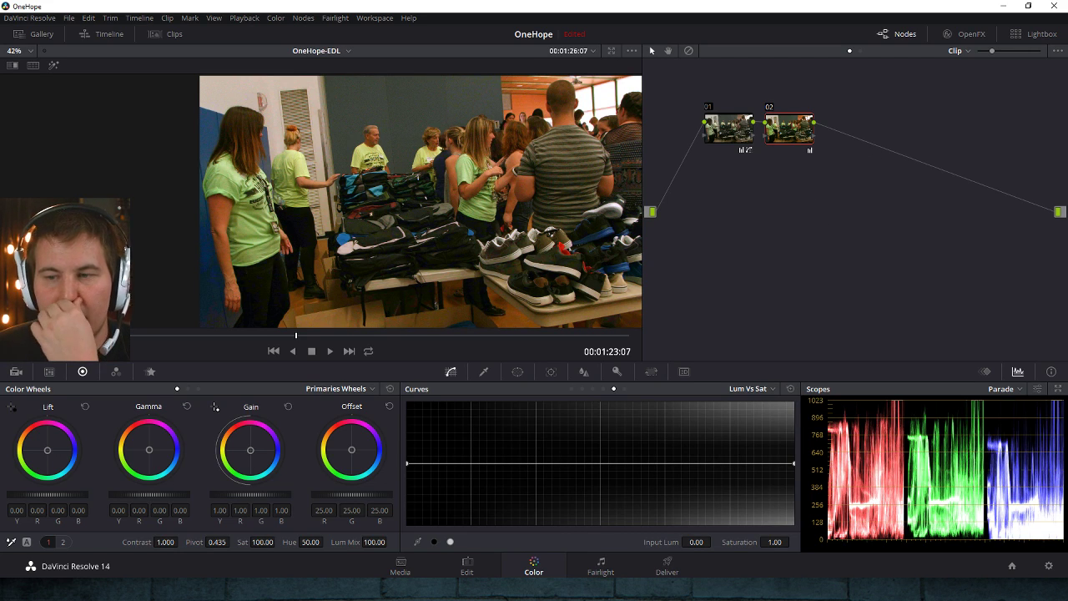
left_click(624, 389)
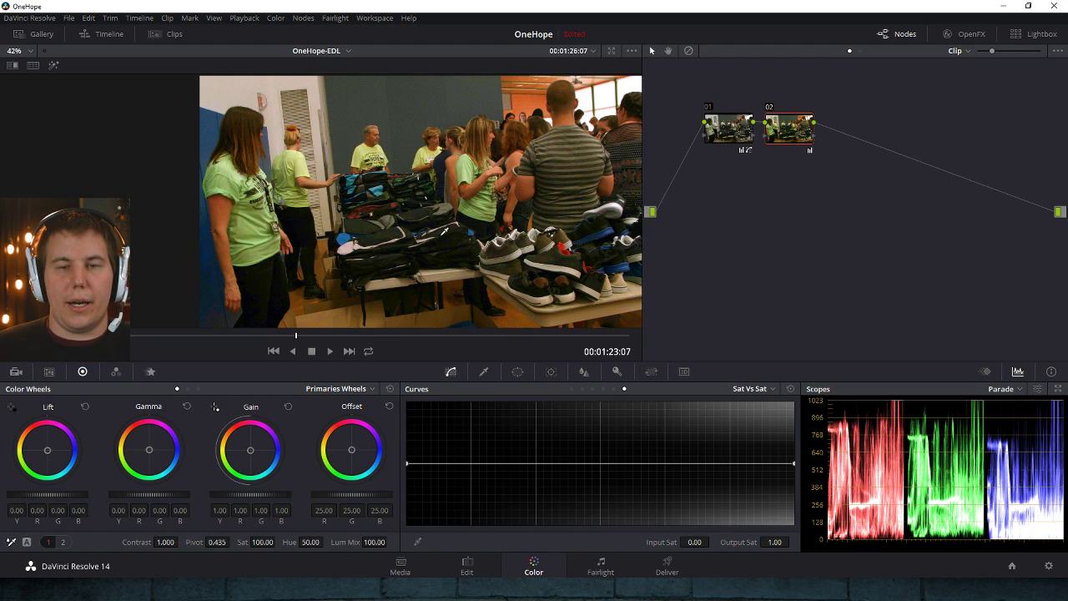
scroll(523, 258, "up", 5)
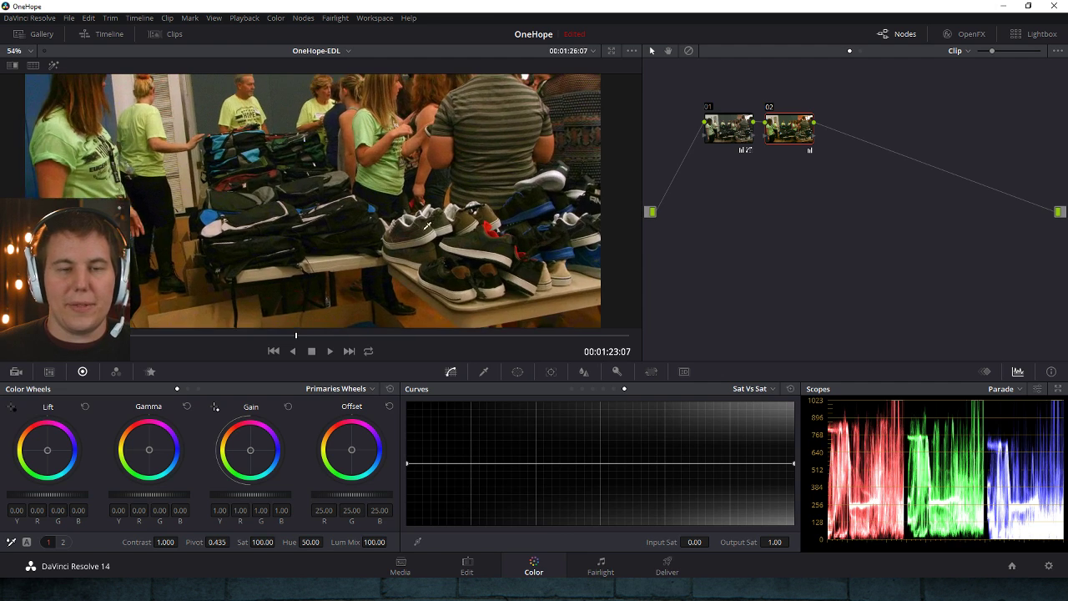
scroll(431, 223, "up", 3)
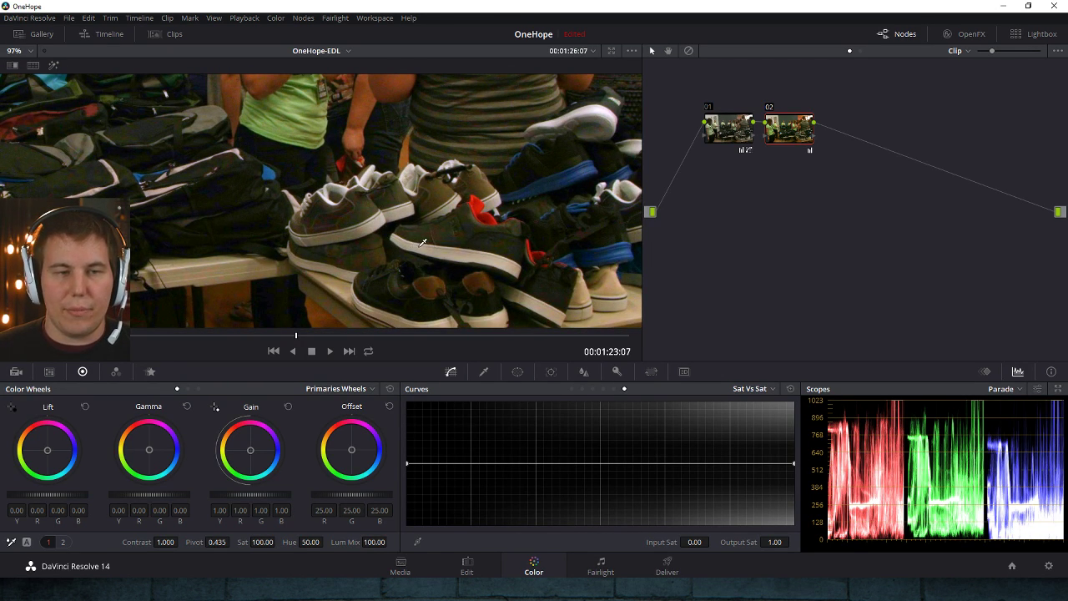
scroll(434, 244, "up", 3)
scroll(442, 245, "up", 1)
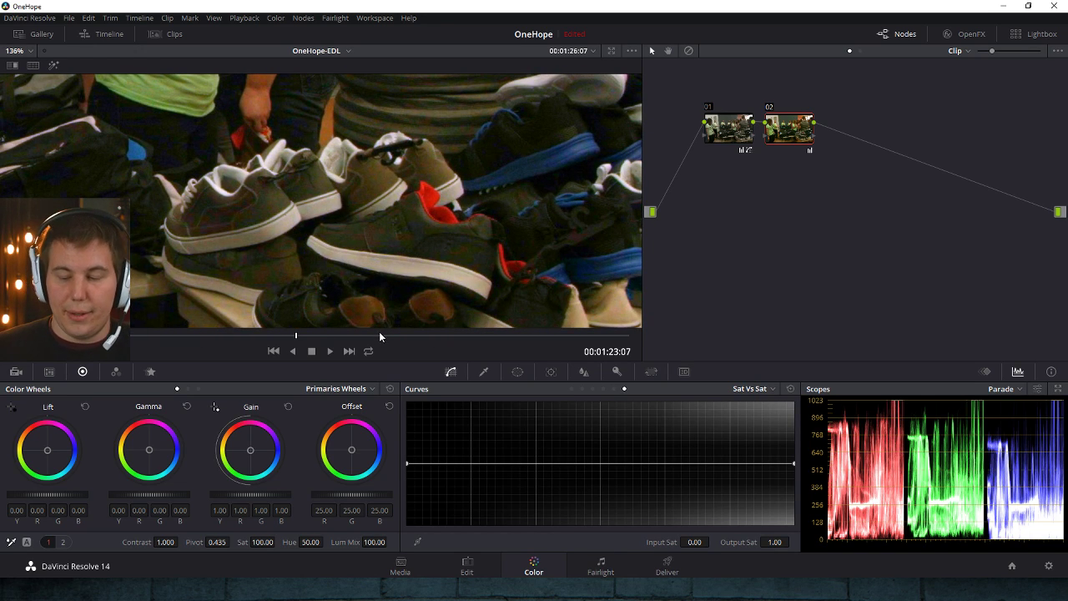
- Go through the following clips and settle on the shot of the boy in the pink shirt drinking from a water bottle
key("Down")
key("Down")
scroll(334, 231, "down", 5)
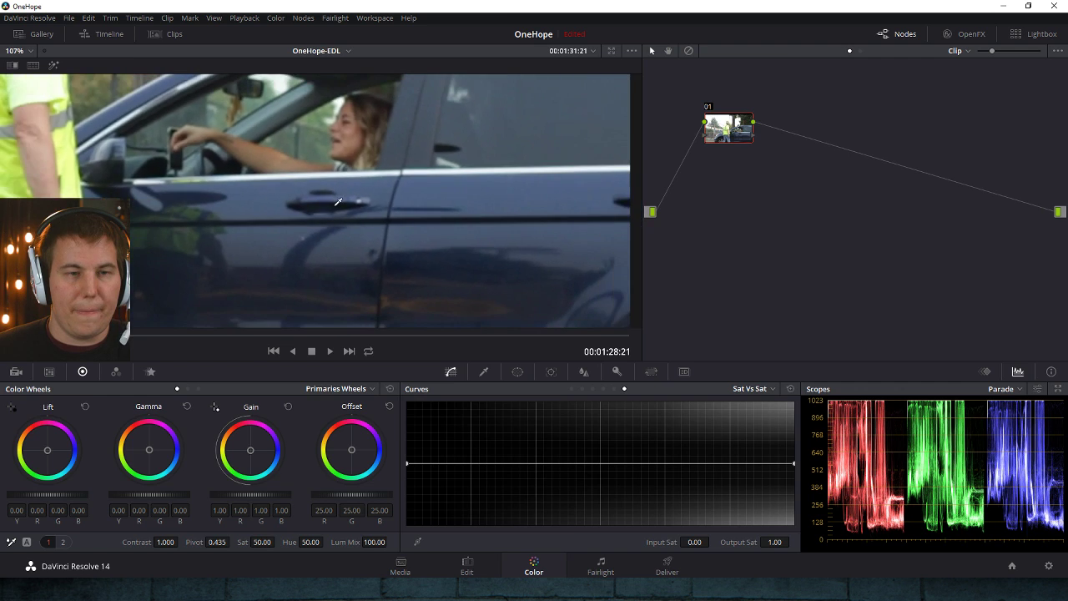
key("Down")
key("Down")
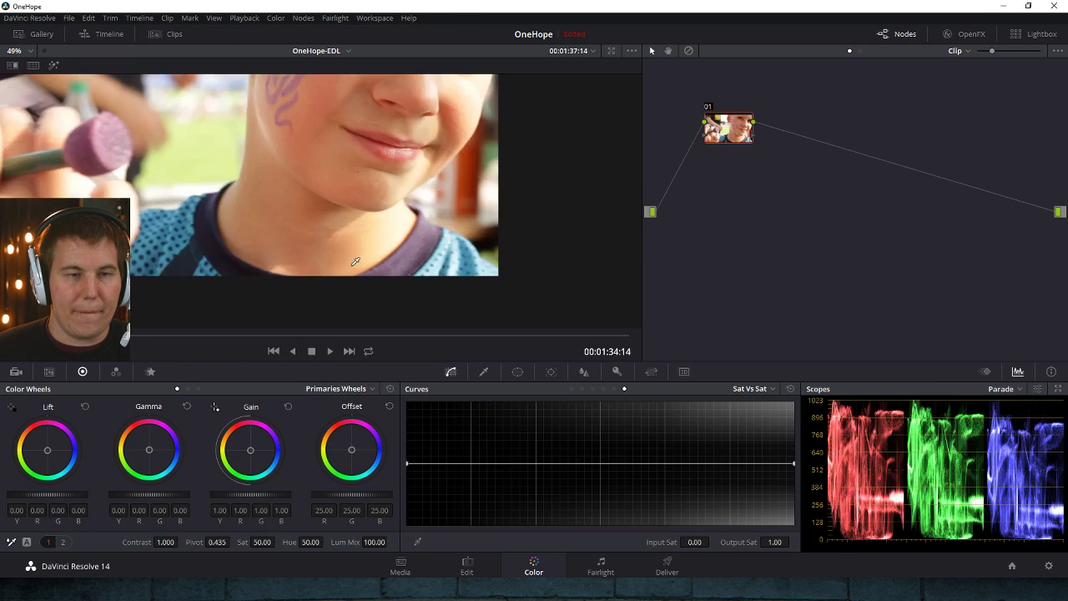
key("Down")
scroll(333, 232, "down", 2)
key("Down")
key("Down")
key("Down")
key("Down")
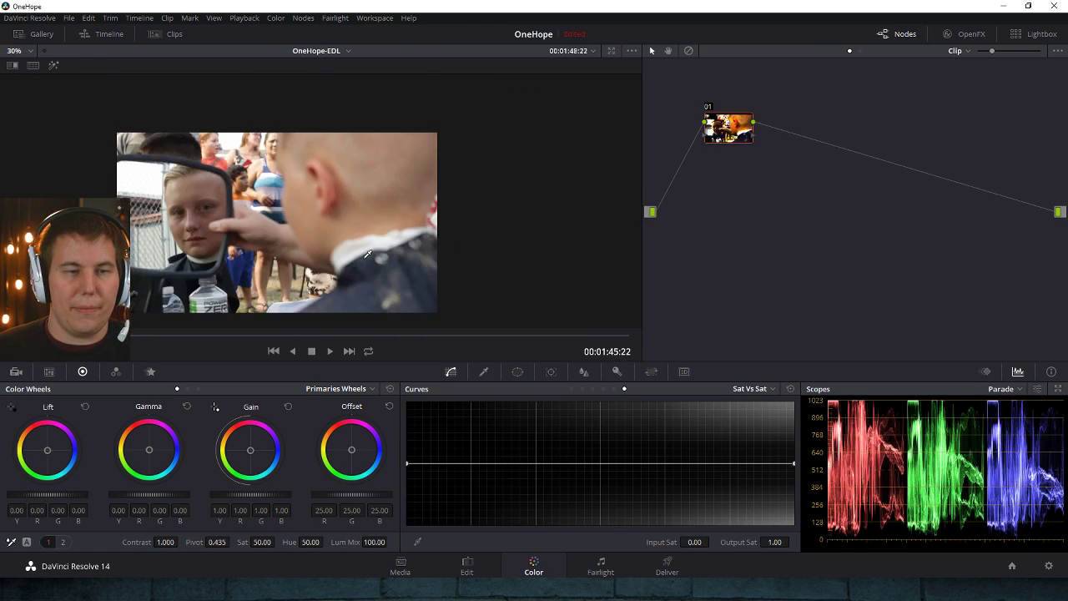
key("Up")
key("Up")
key("Up")
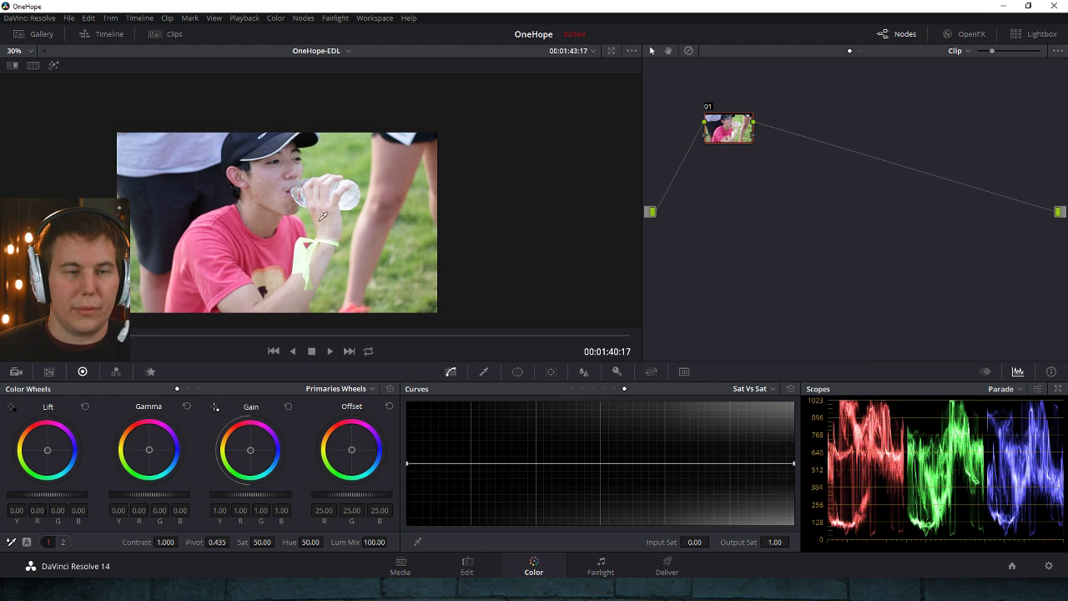
scroll(342, 217, "up", 3)
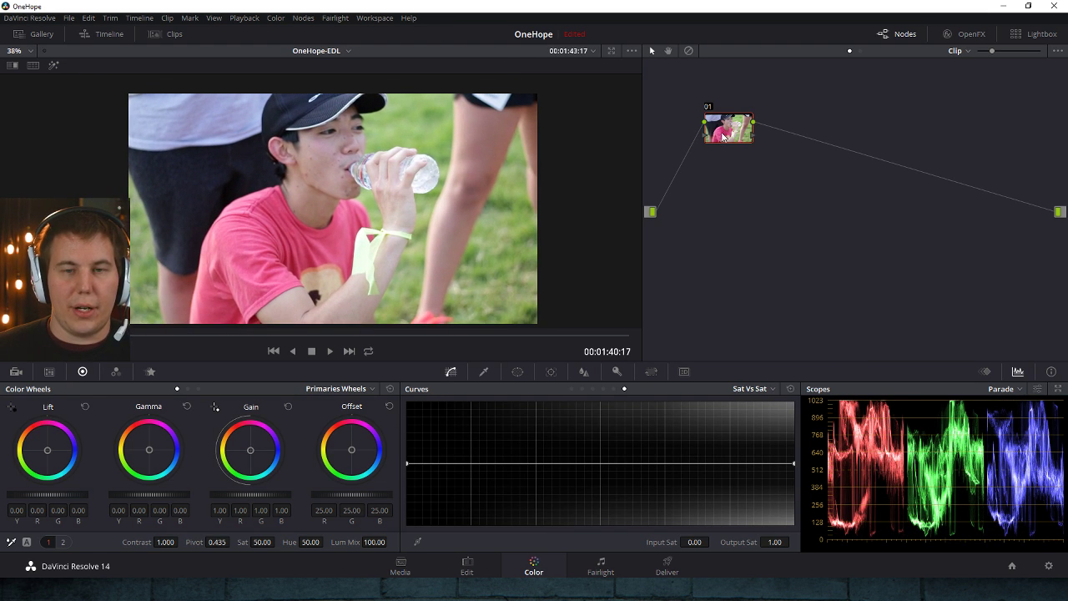
- Add serial node 02 to the pink-shirt clip and set its lift to -0.01, gain to 0.96 and saturation to 67.20
key("alt+s")
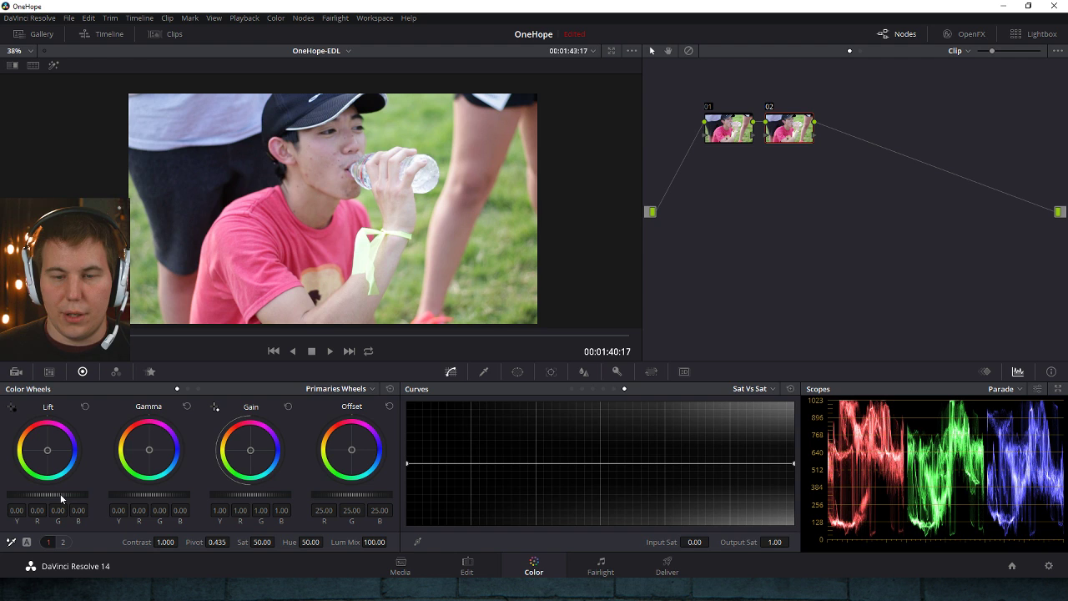
left_click_drag(60, 493, 62, 493)
left_click_drag(274, 496, 267, 496)
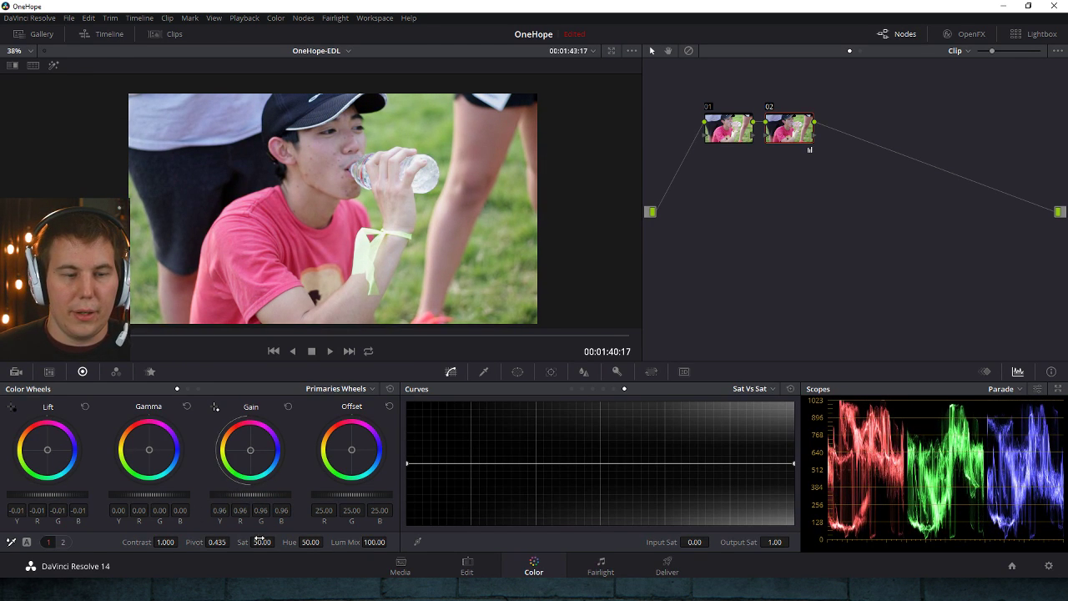
left_click_drag(261, 541, 282, 542)
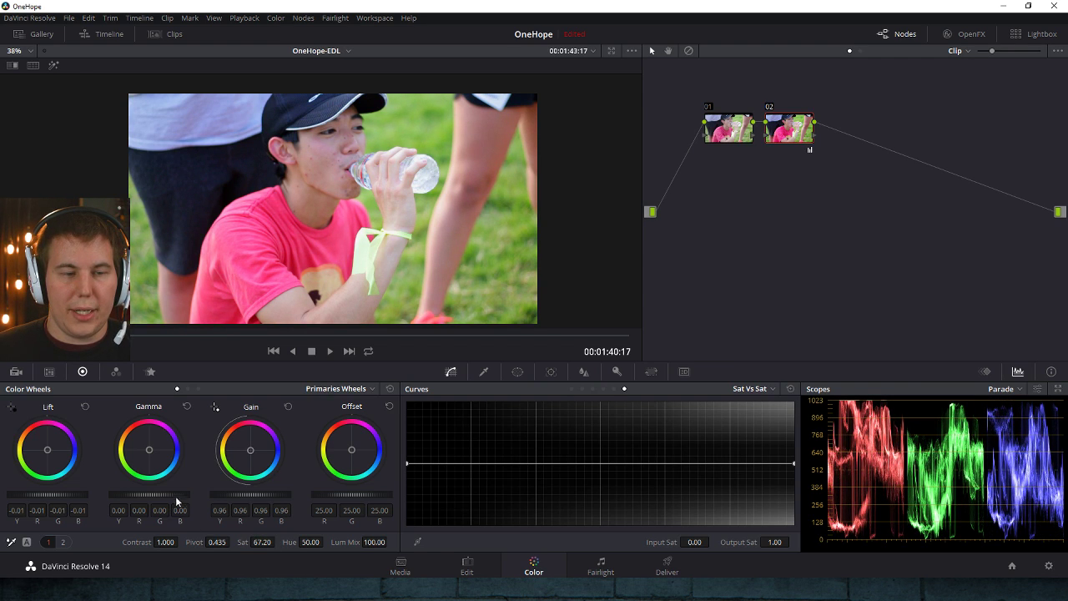
- Warm node 02 with gain at red 0.99, green 0.96 and blue 0.88, and nudge its gamma balance slightly toward warm
left_click_drag(248, 450, 250, 448)
left_click_drag(149, 451, 150, 451)
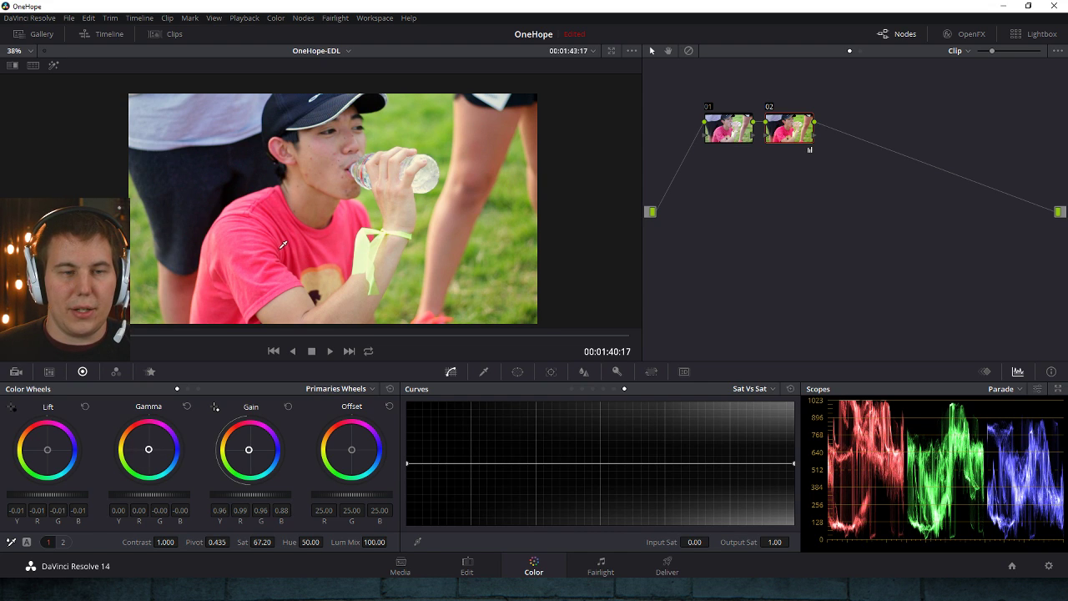
scroll(283, 246, "up", 1)
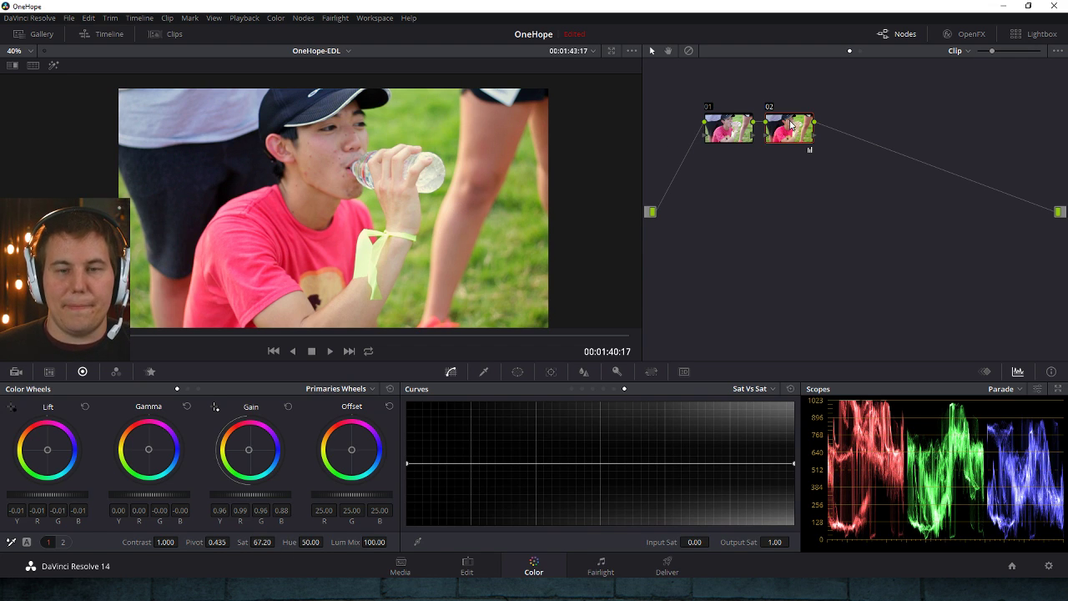
- On the Sat Vs Sat curve, anchor the lower saturations, drop the sampled shirt point to 0.77 and the high end to 0.01, and delete the shirt point
left_click(286, 212)
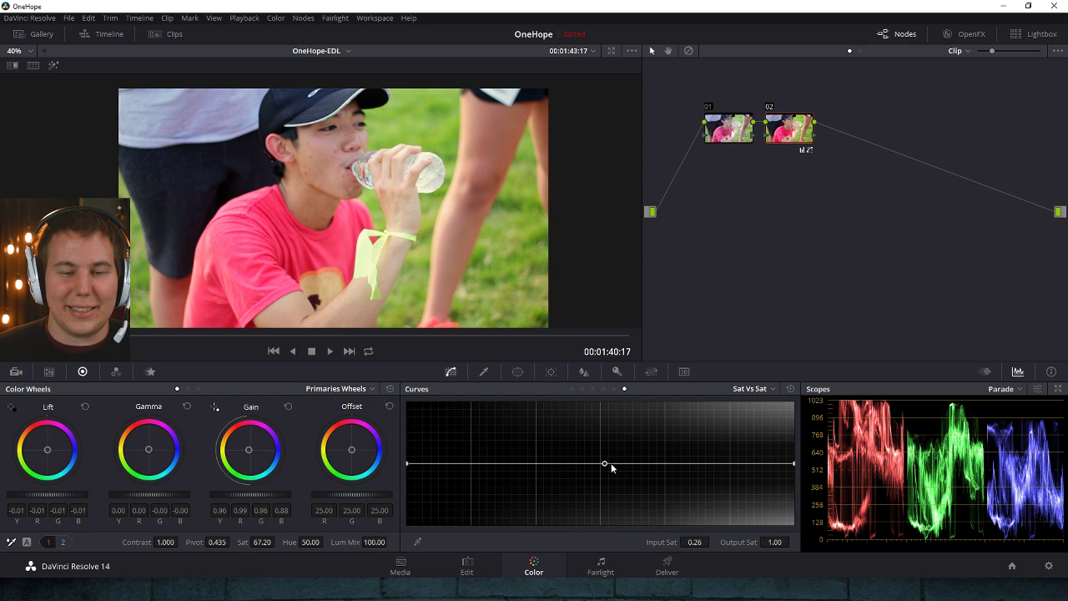
left_click(561, 463)
left_click_drag(604, 463, 615, 479)
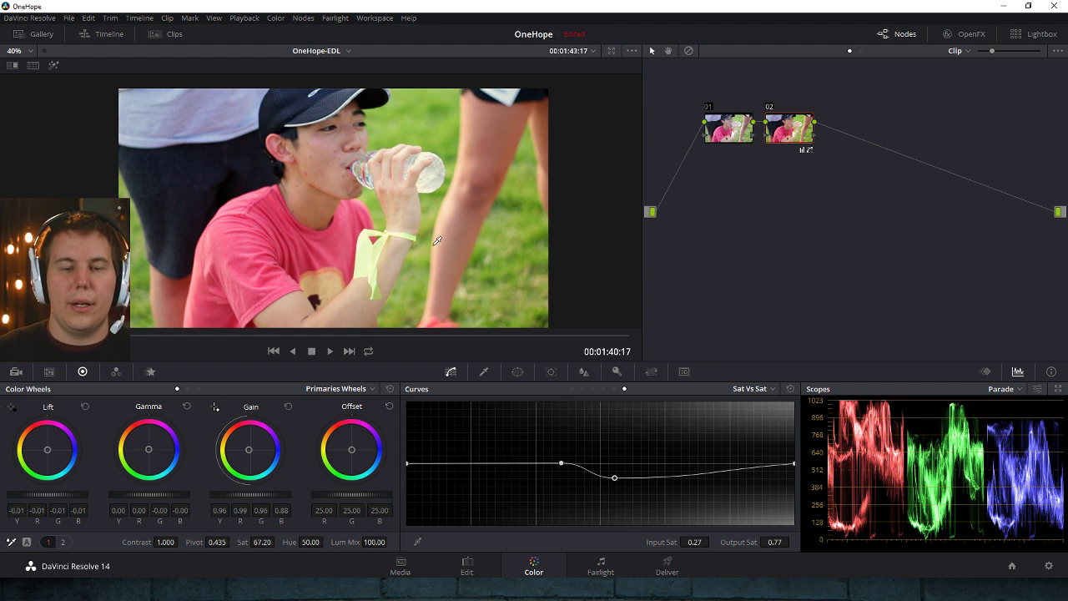
left_click_drag(792, 463, 794, 524)
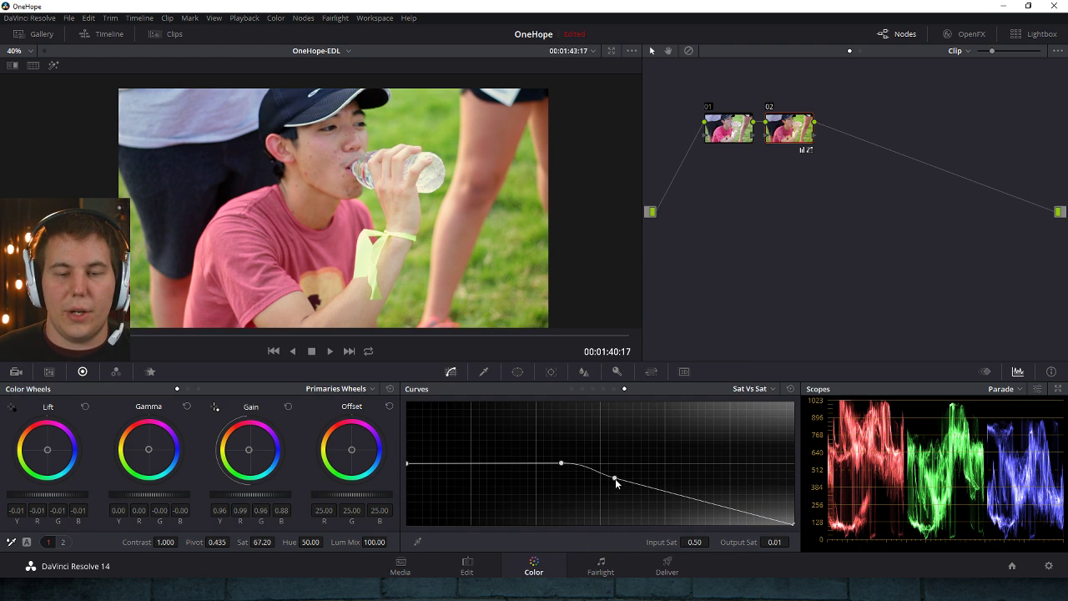
right_click(615, 478)
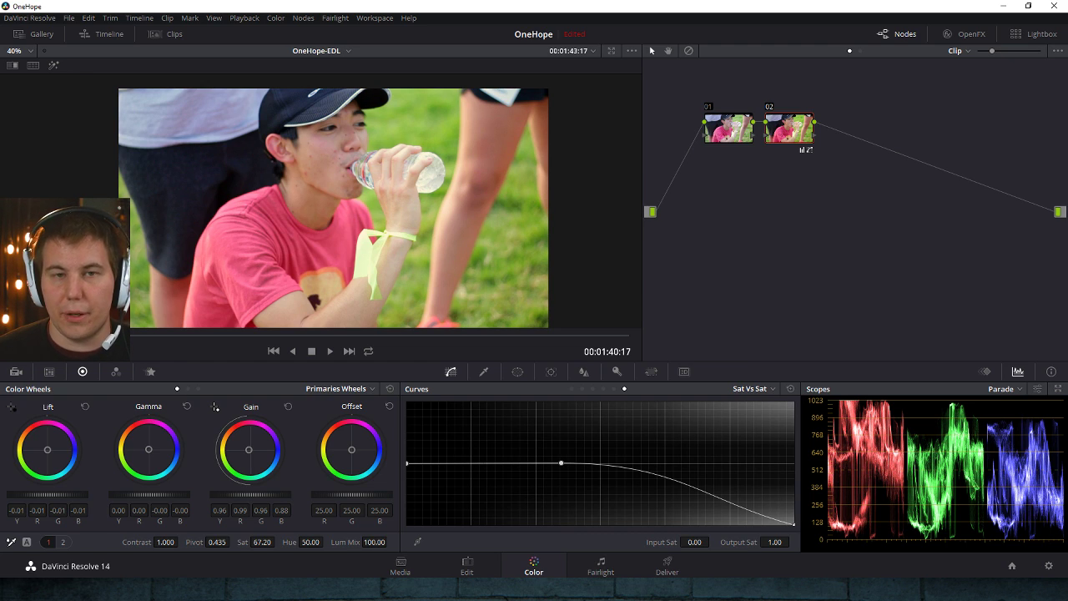
- Bring up the custom curves and step through the following clips to look for the next shot to grade
left_click(570, 389)
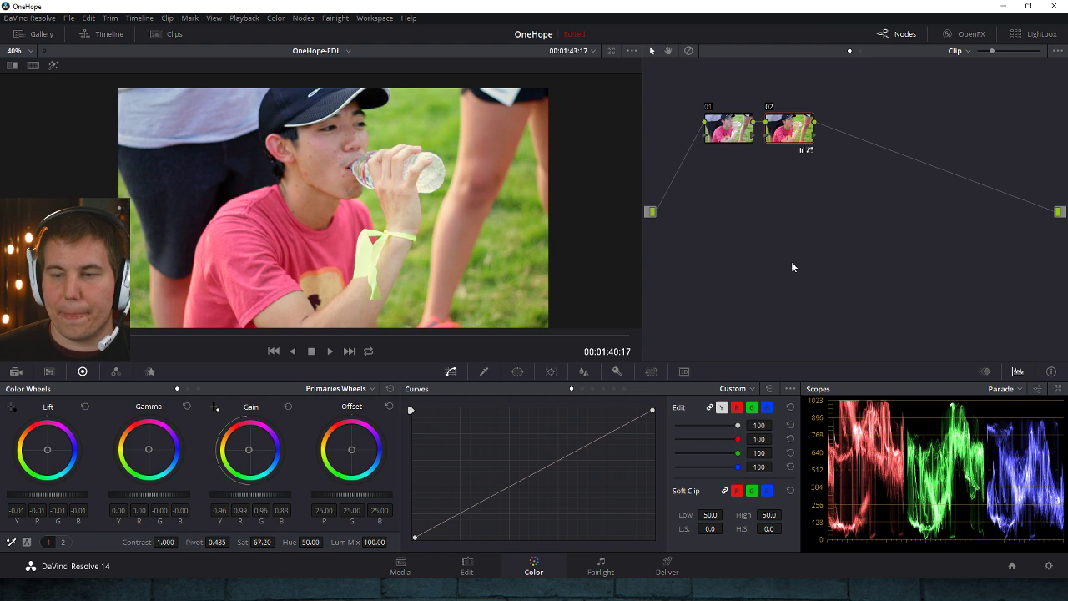
key("Down")
key("Down")
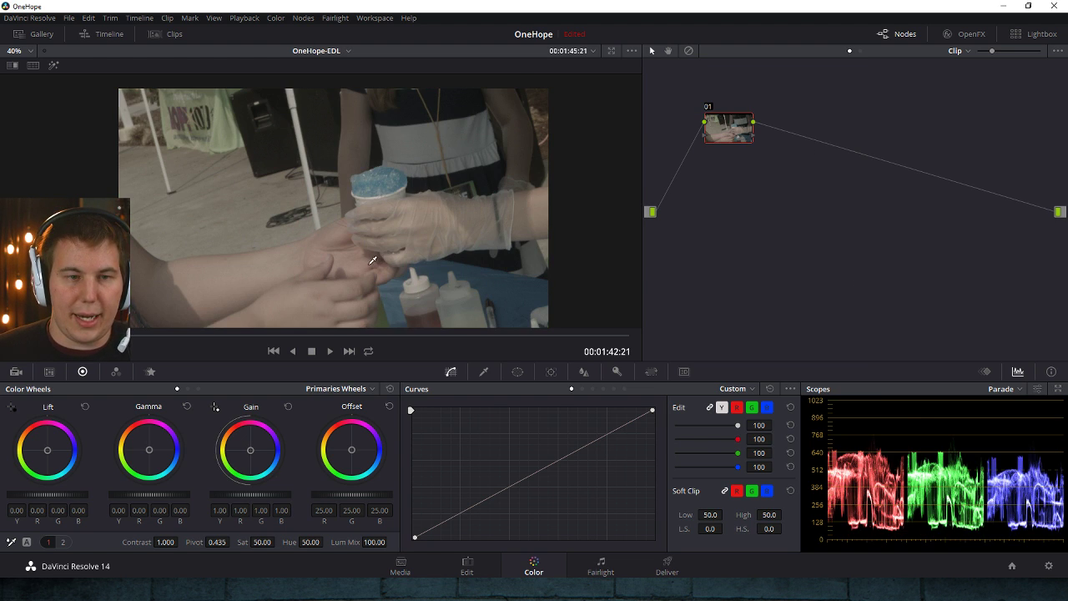
key("Down")
key("Down")
key("Down")
key("Down")
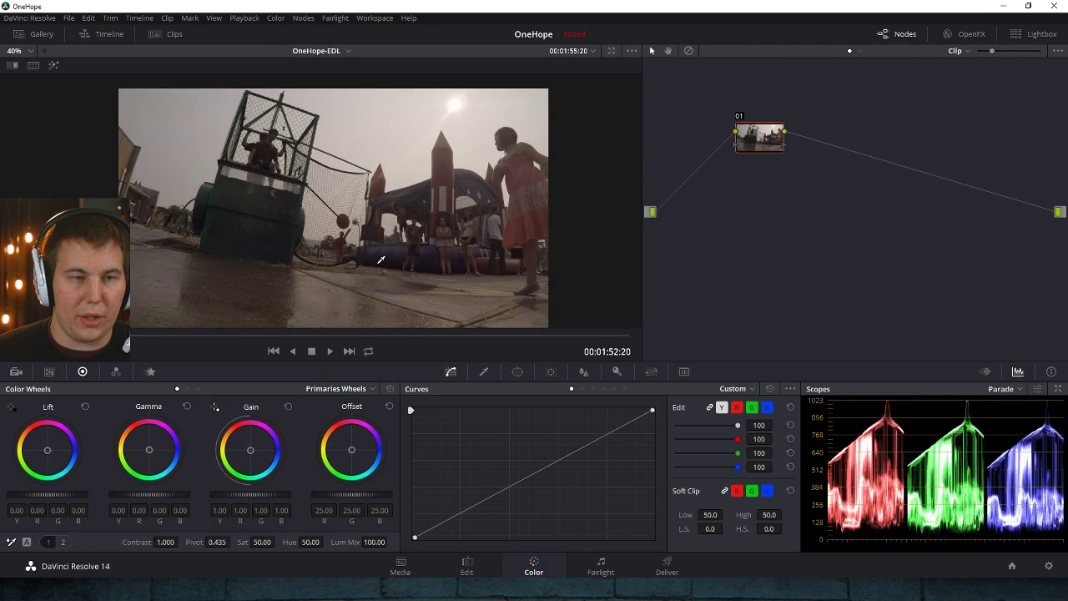
key("Down")
key("Down")
key("Down")
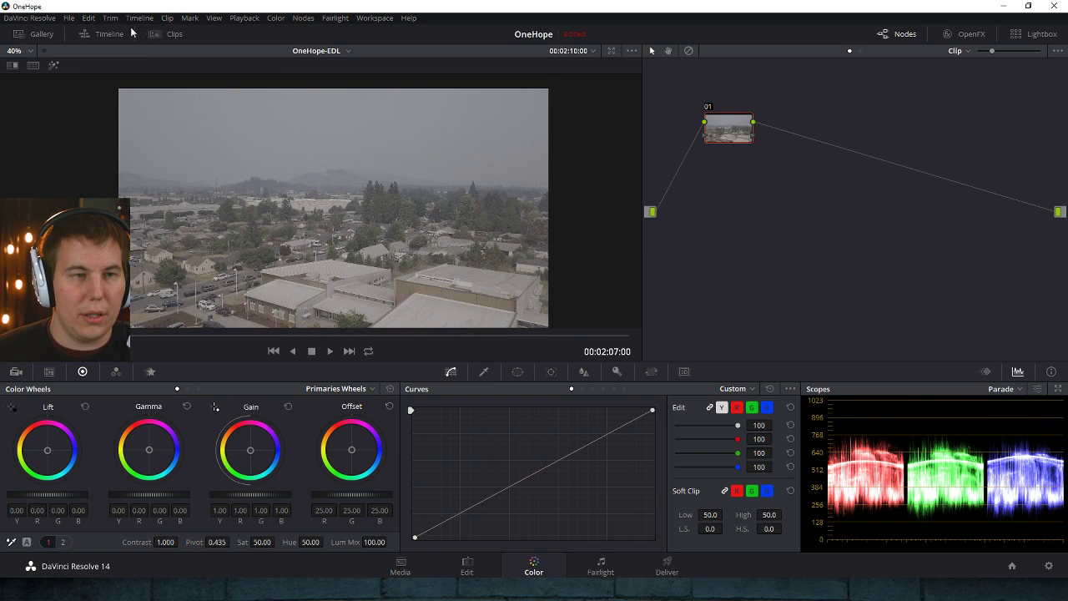
- Find clip 30, the dark backpack and box shot, among the timeline's clip thumbnails and make it the current clip
left_click(169, 33)
scroll(346, 329, "left", 10)
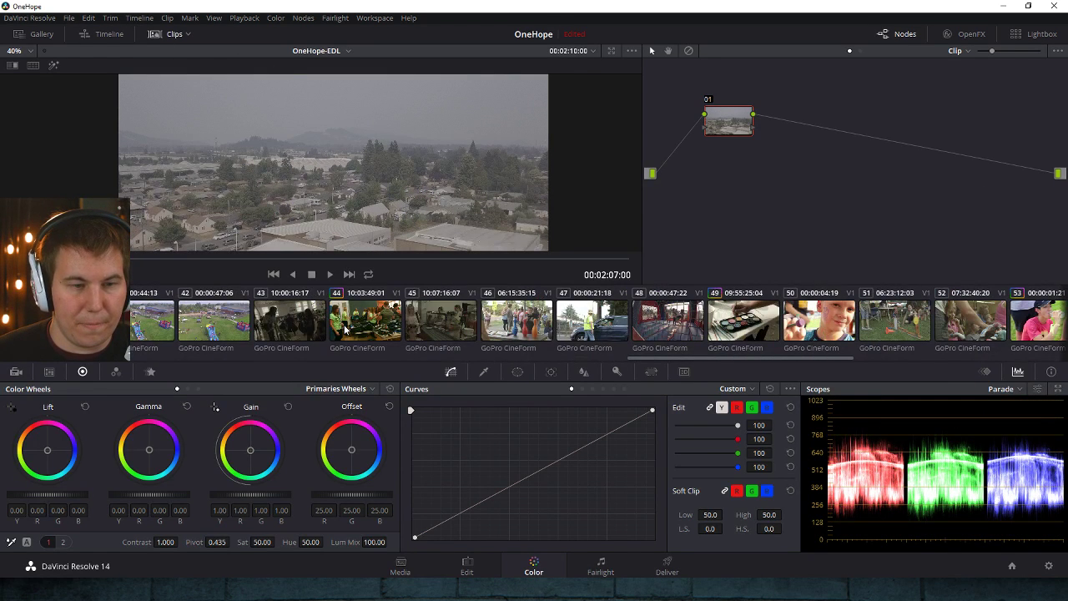
scroll(346, 330, "left", 10)
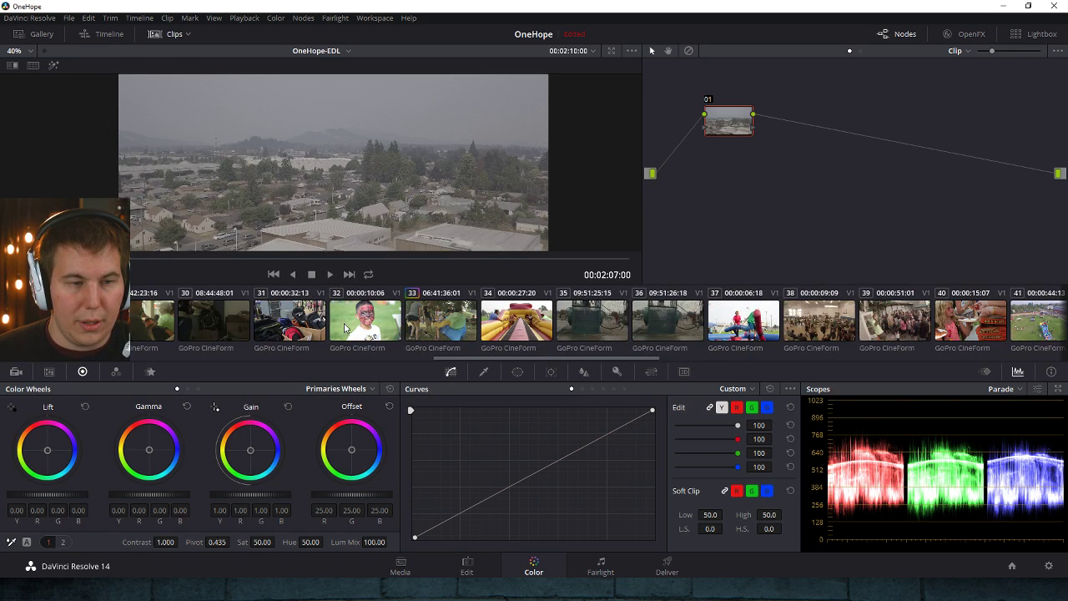
left_click(216, 320)
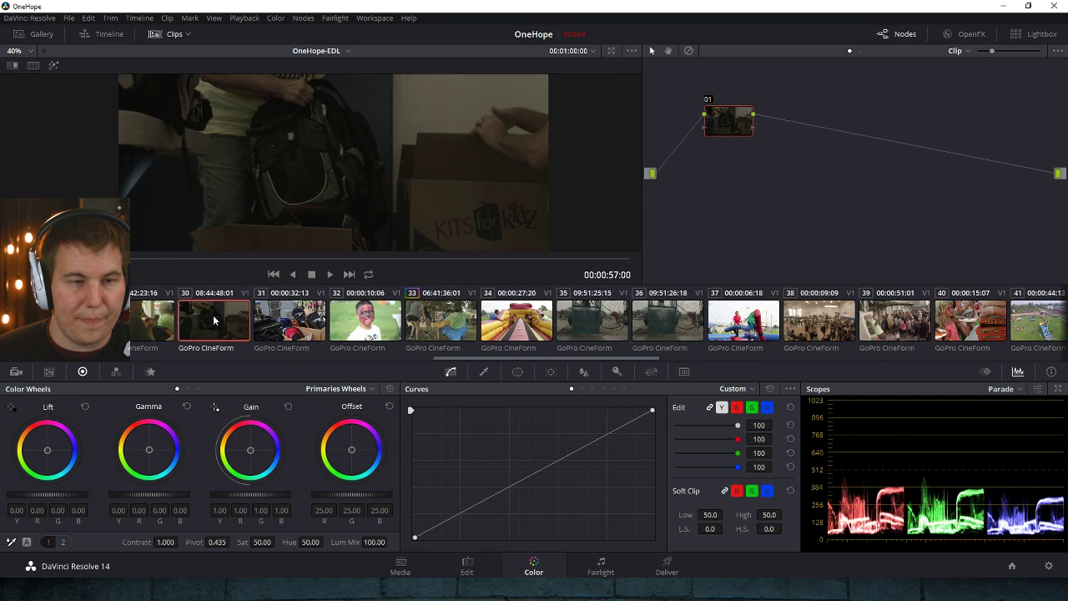
left_click(170, 35)
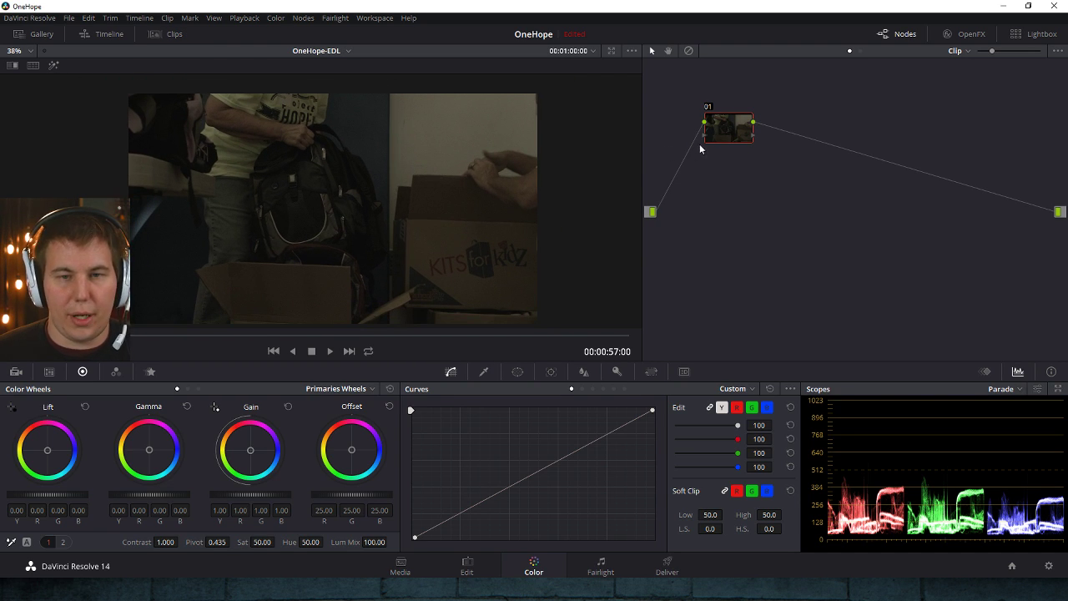
key("alt+s")
left_click_drag(241, 495, 238, 496)
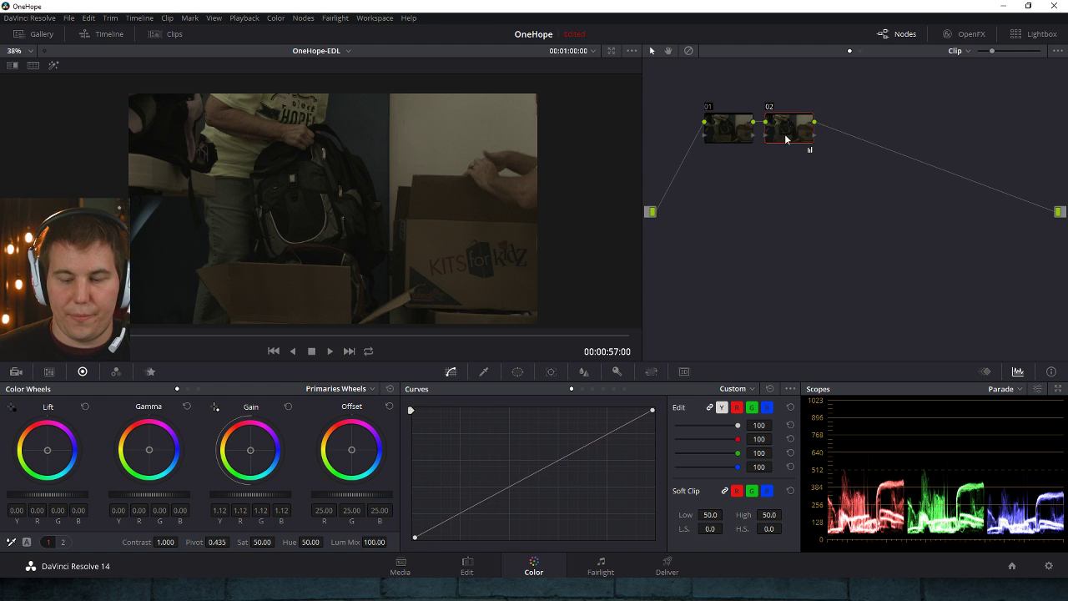
key("Delete")
- Brighten the backpack shot on node 01 with gain 2.54, lift -0.01 and gamma 0.01, and set saturation to 100
left_click_drag(238, 496, 275, 496)
left_click_drag(63, 495, 49, 505)
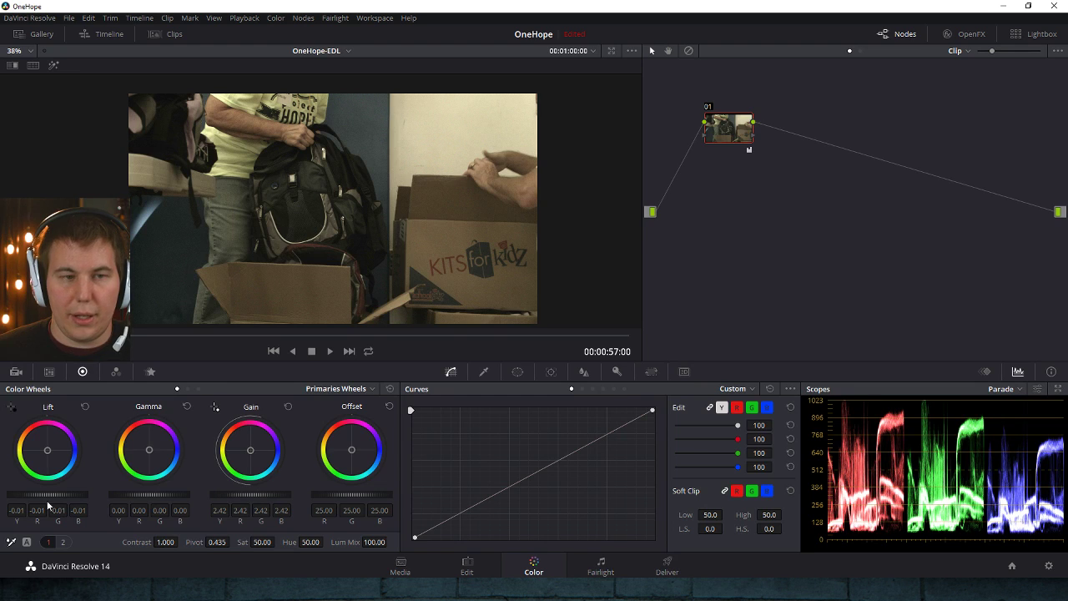
left_click_drag(252, 496, 257, 496)
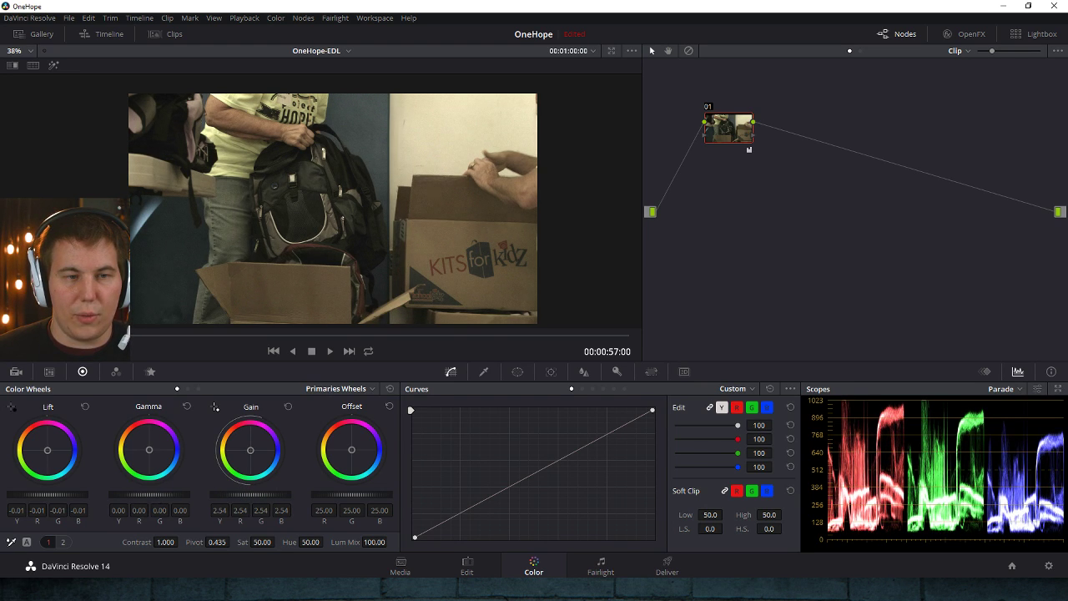
left_click_drag(148, 496, 151, 495)
left_click_drag(262, 542, 304, 542)
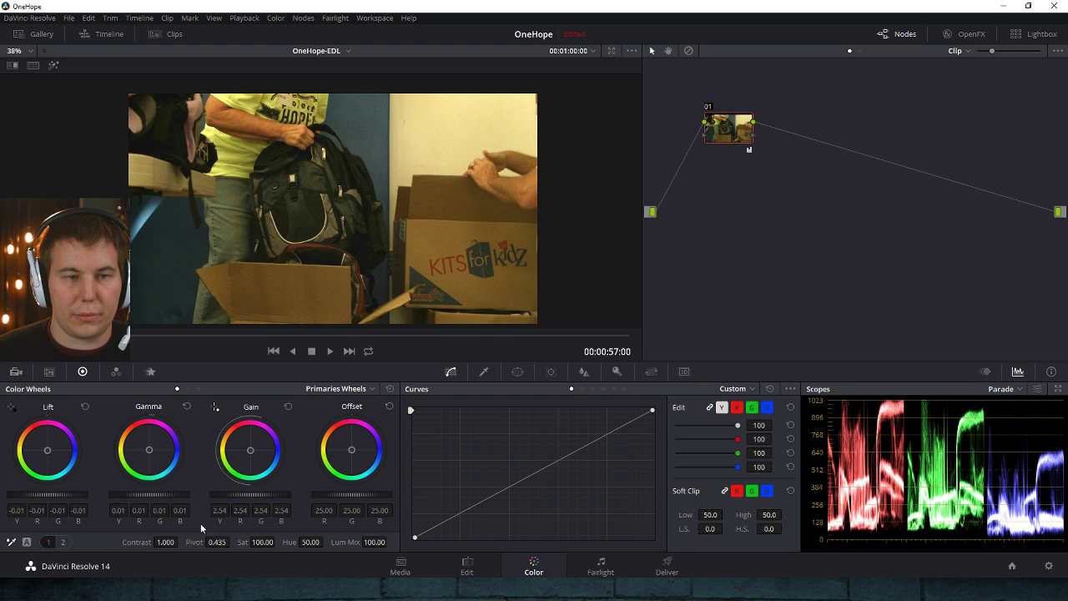
- Shift the gain balance toward blue and raise it to Y 2.64, R 2.52, G 2.62, B 3.11
left_click_drag(250, 447, 257, 451)
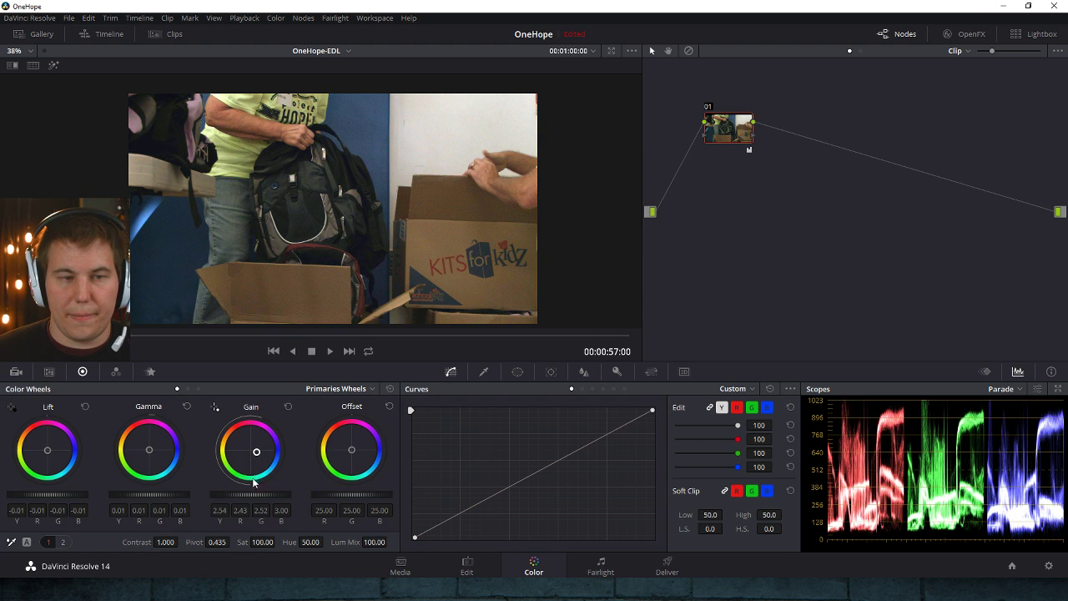
left_click_drag(251, 495, 256, 495)
- Deepen the shadows by setting lift to -0.02 in all channels, and raise gamma to 0.03
left_click_drag(40, 496, 35, 496)
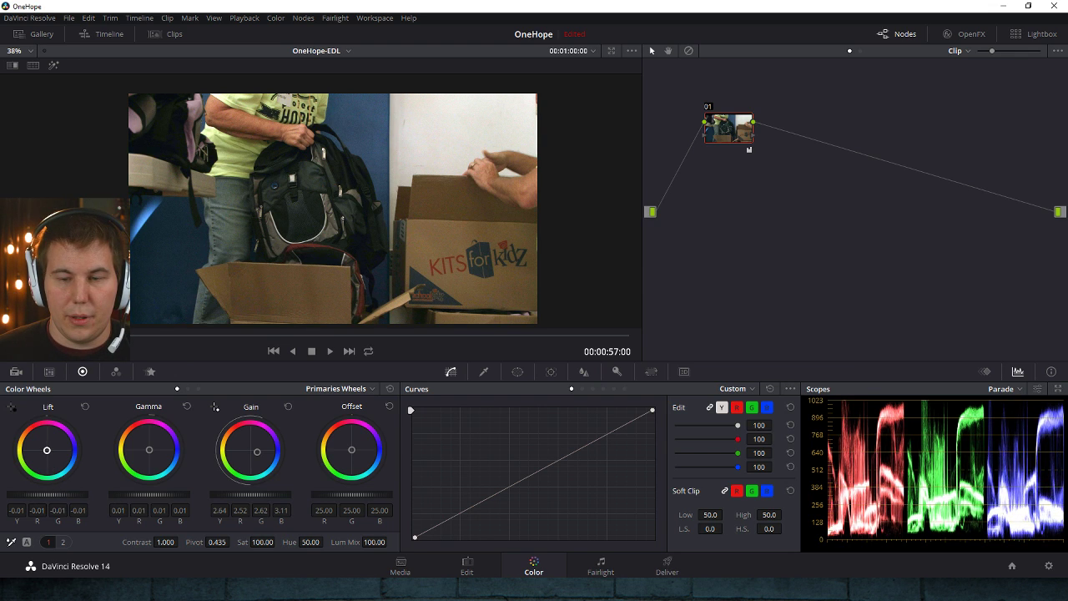
left_click_drag(47, 450, 48, 451)
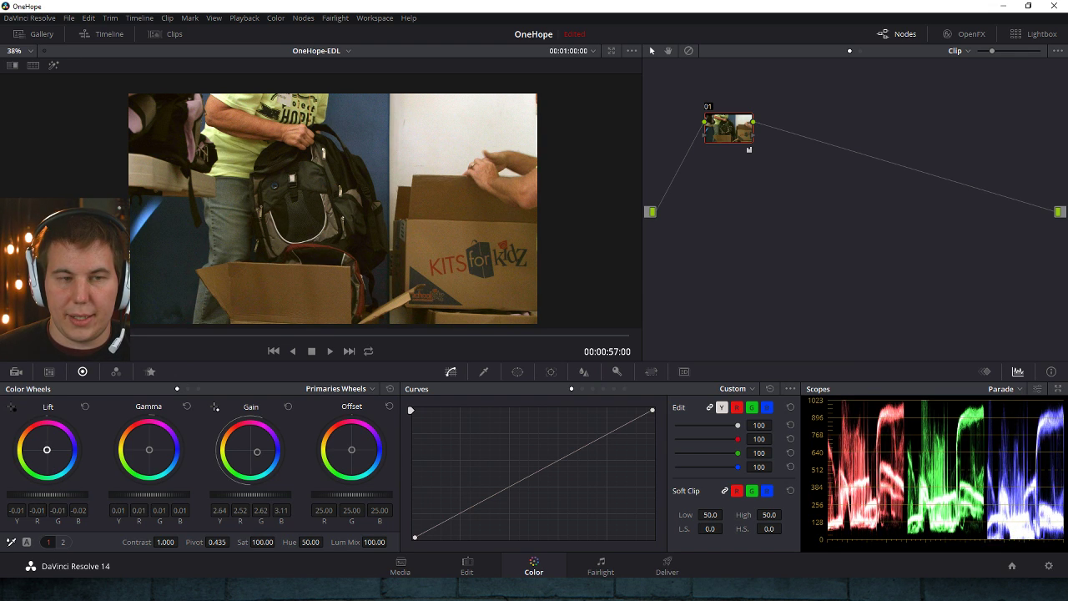
left_click_drag(70, 492, 46, 501)
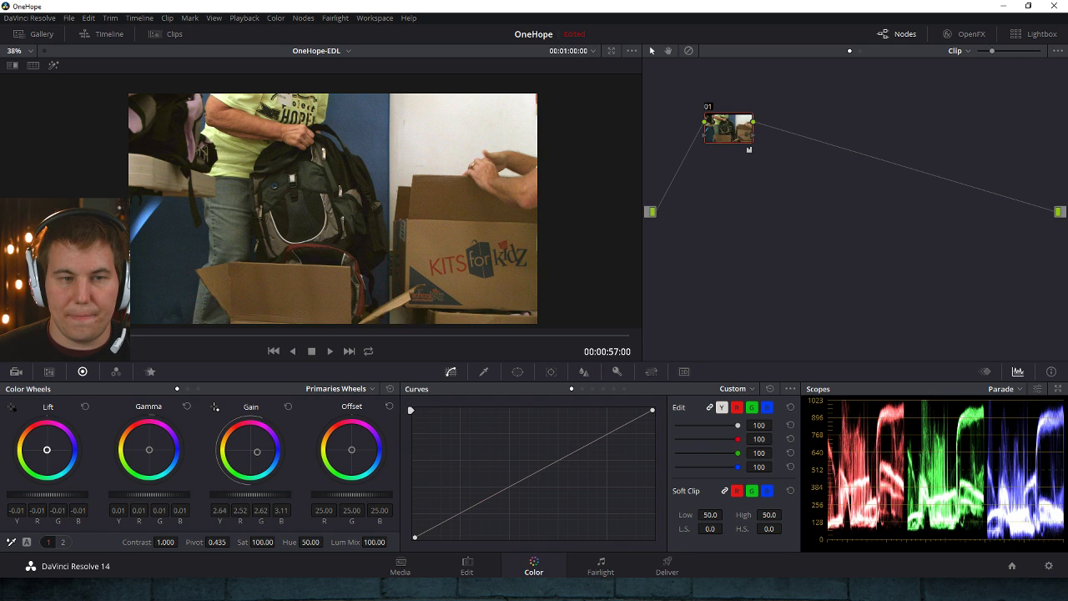
left_click_drag(34, 495, 30, 495)
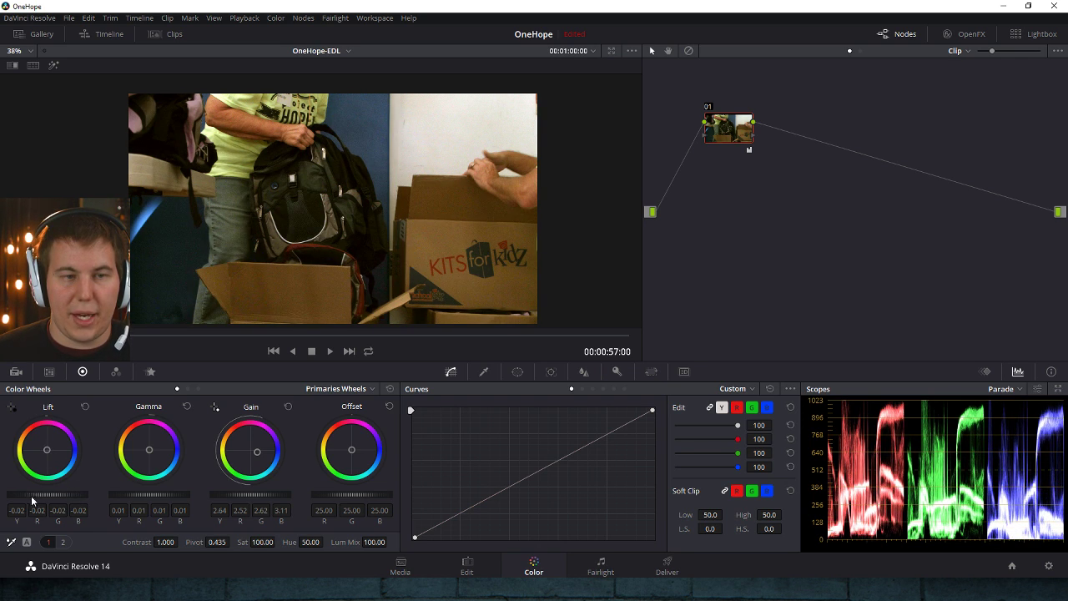
left_click_drag(151, 494, 157, 494)
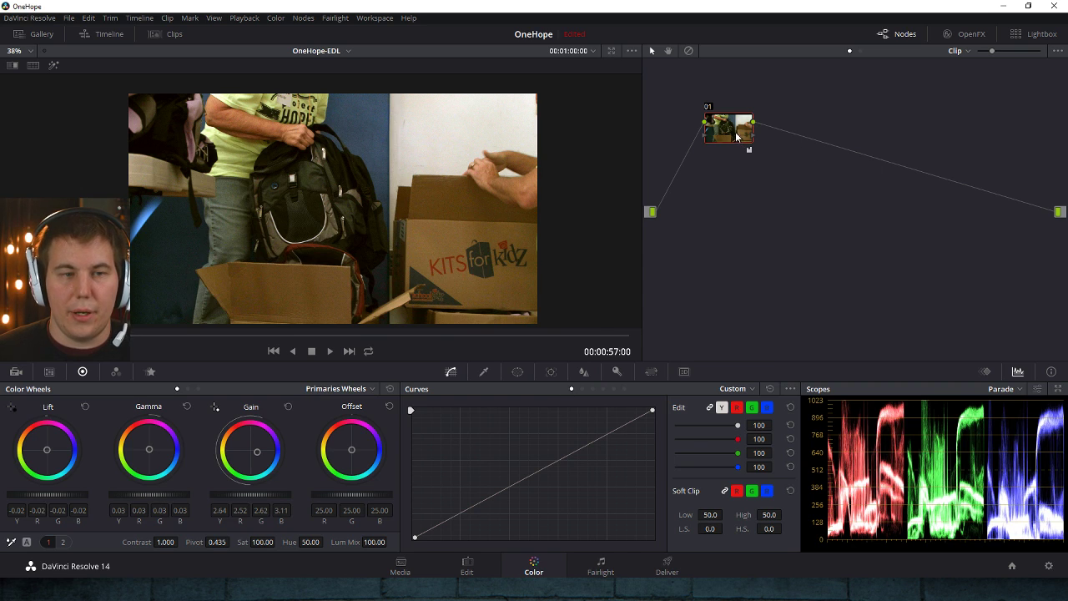
- Add a serial node after node 01 and, at 00:00:57:03, enable a circular window on it
scroll(367, 242, "up", 4)
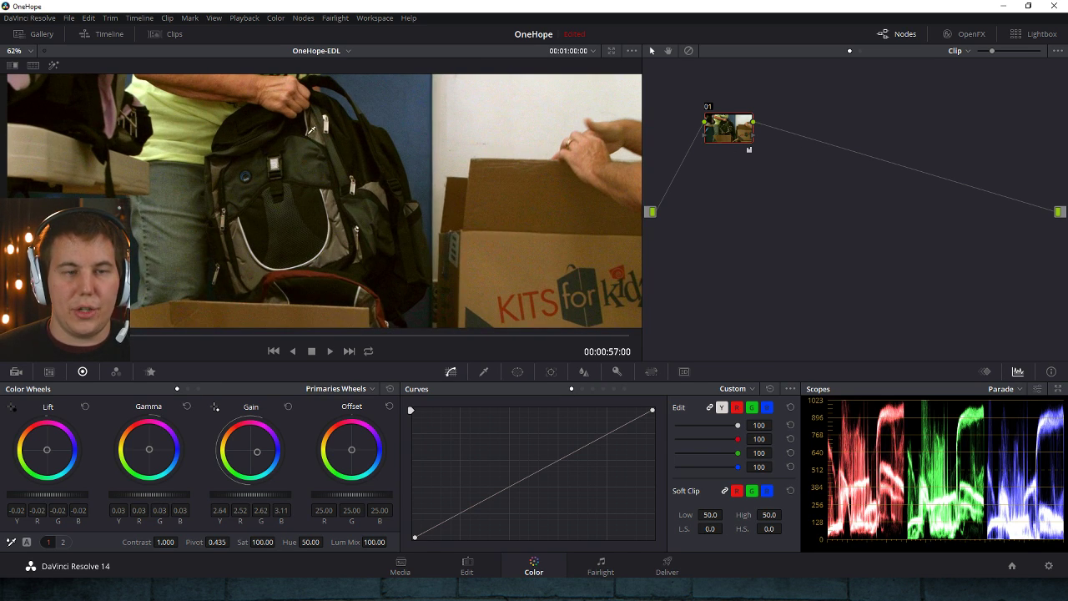
key("alt+s")
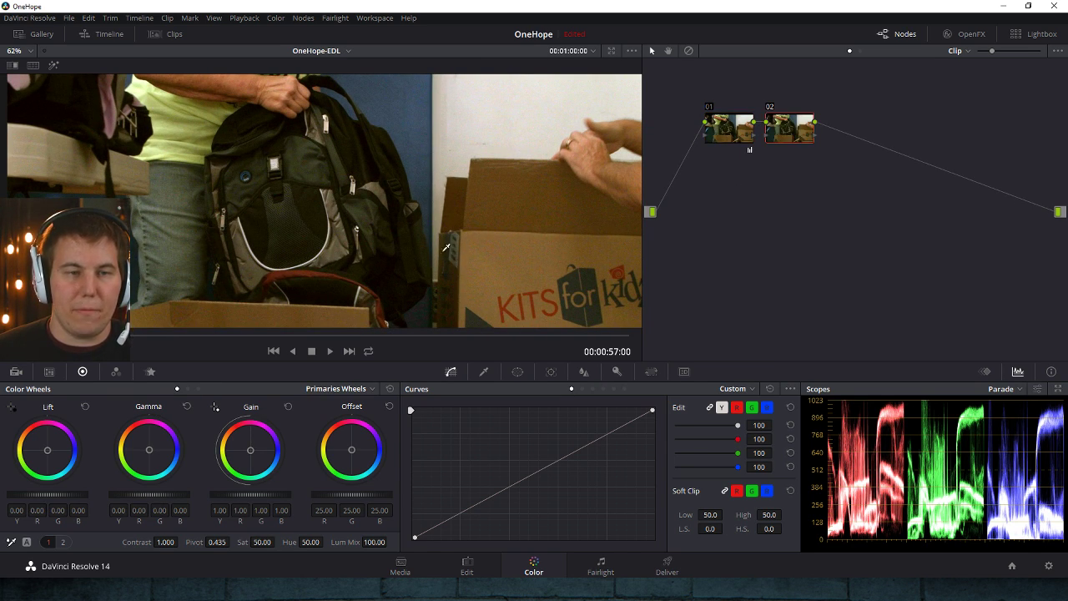
left_click(518, 371)
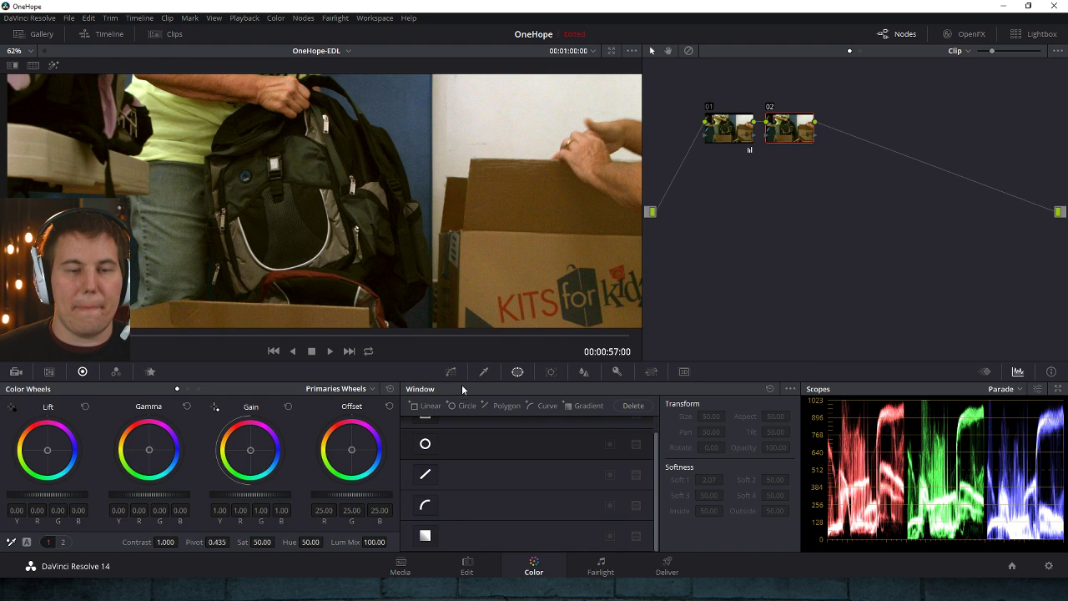
scroll(299, 299, "down", 3)
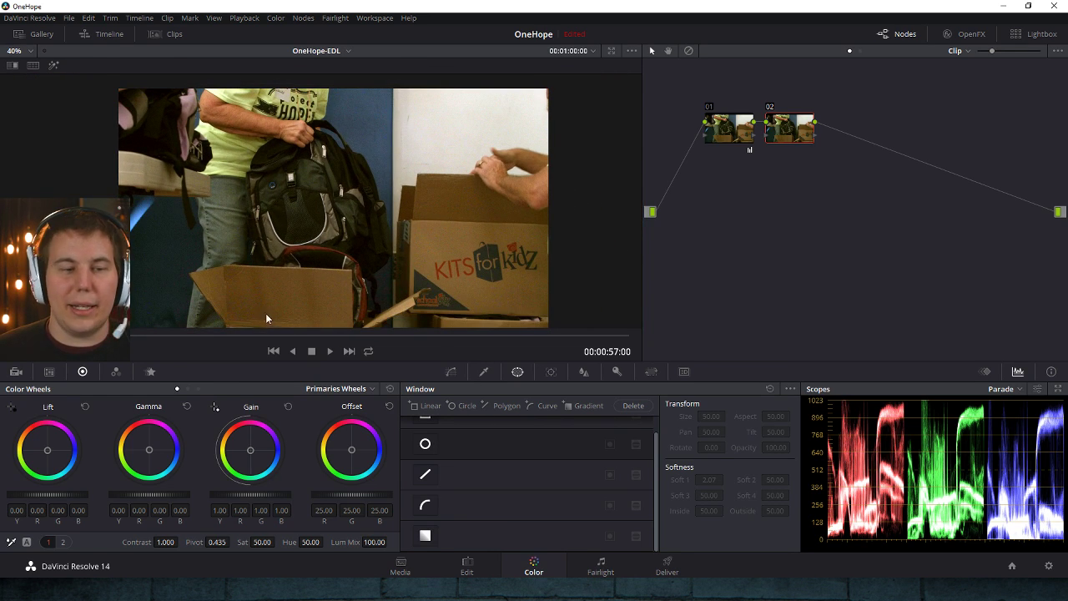
left_click_drag(275, 335, 251, 339)
scroll(232, 247, "up", 3)
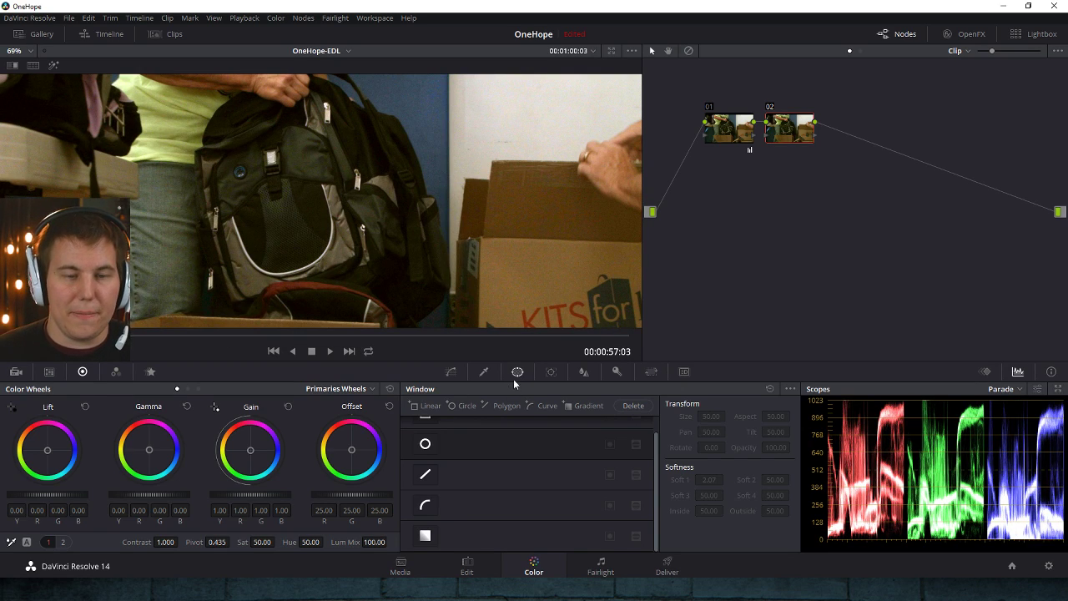
left_click(425, 444)
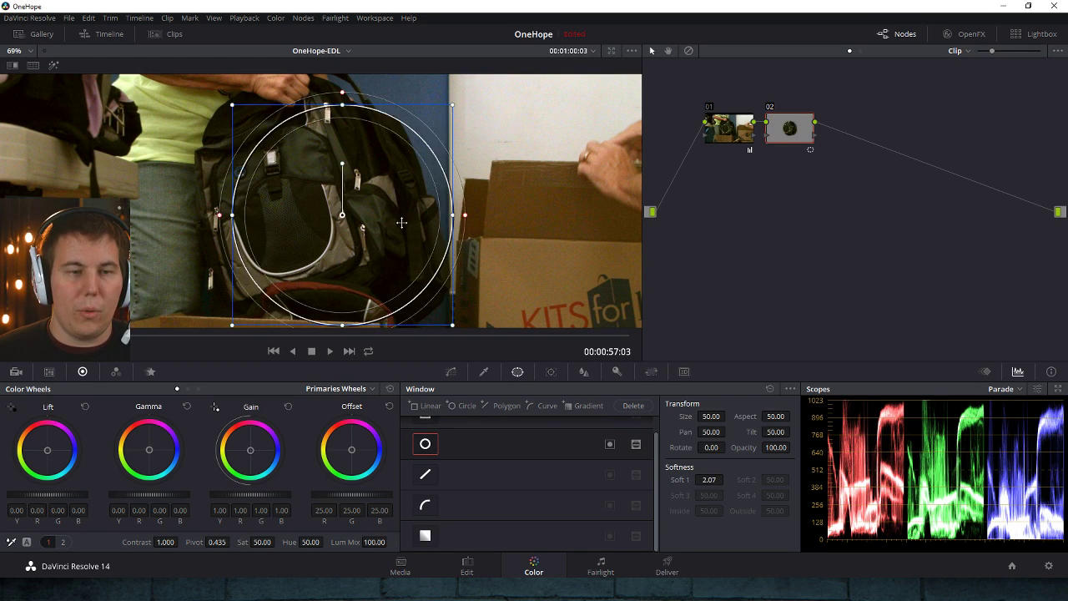
- Fit the circular window around the backpack, narrowing it to size about 41.93 with softness about 9.49
left_click_drag(406, 219, 380, 216)
left_click_drag(411, 313, 428, 327)
left_click_drag(380, 246, 400, 262)
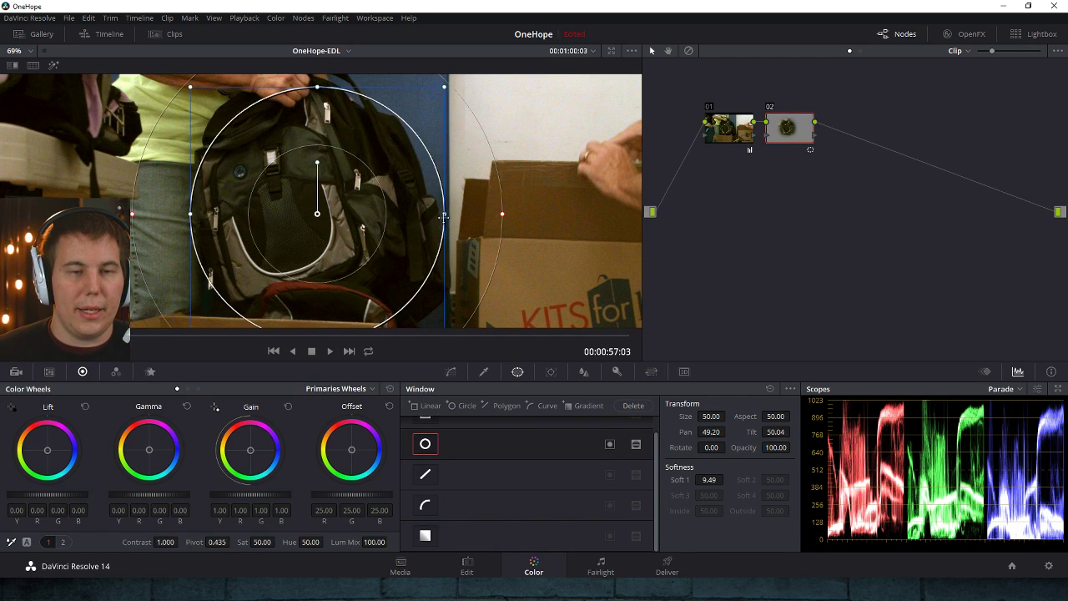
left_click_drag(443, 215, 424, 215)
- Brighten the windowed backpack with a custom curve, lifting a midtone point and anchoring the shadows with a second point
left_click(450, 371)
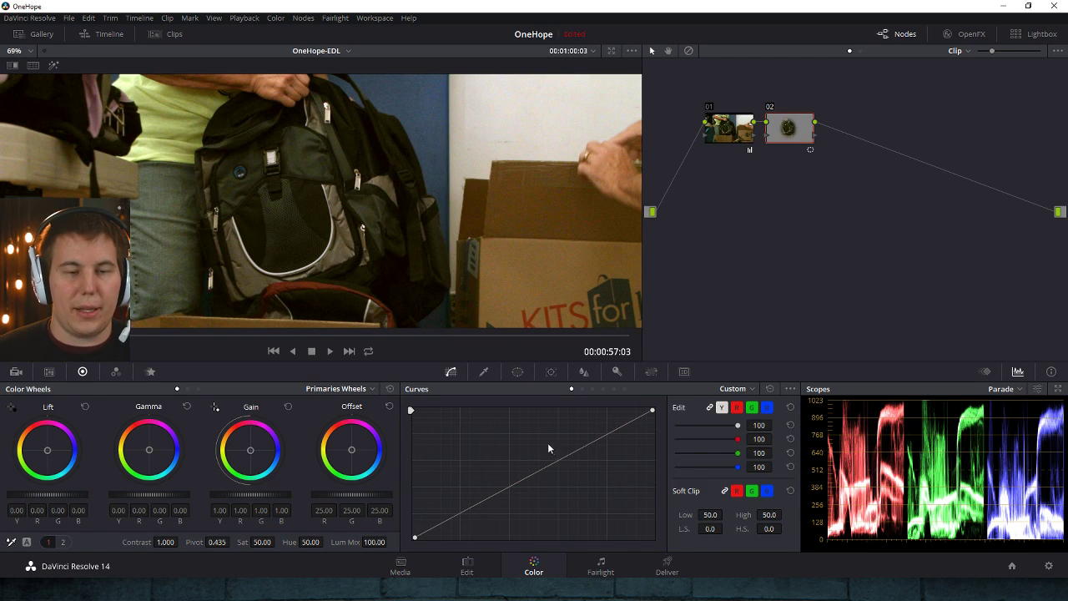
left_click(598, 438)
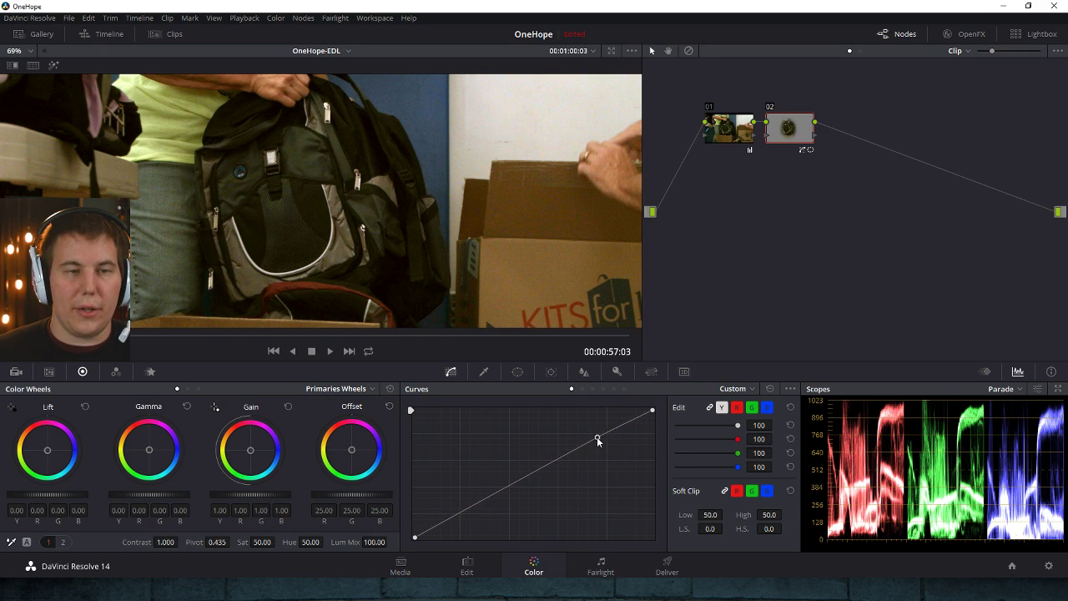
left_click_drag(598, 438, 545, 452)
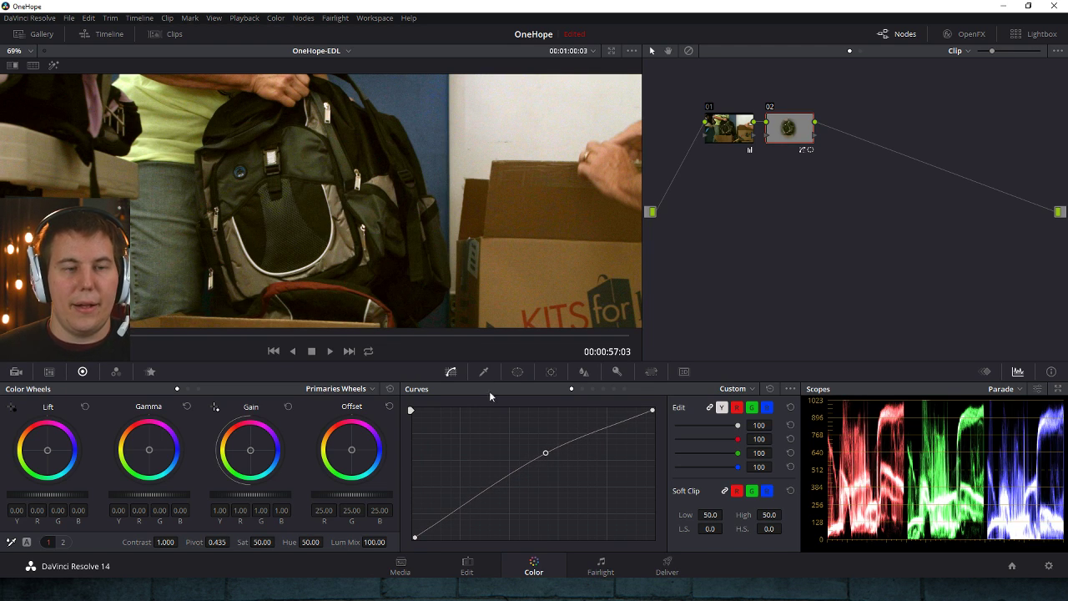
scroll(282, 191, "up", 5)
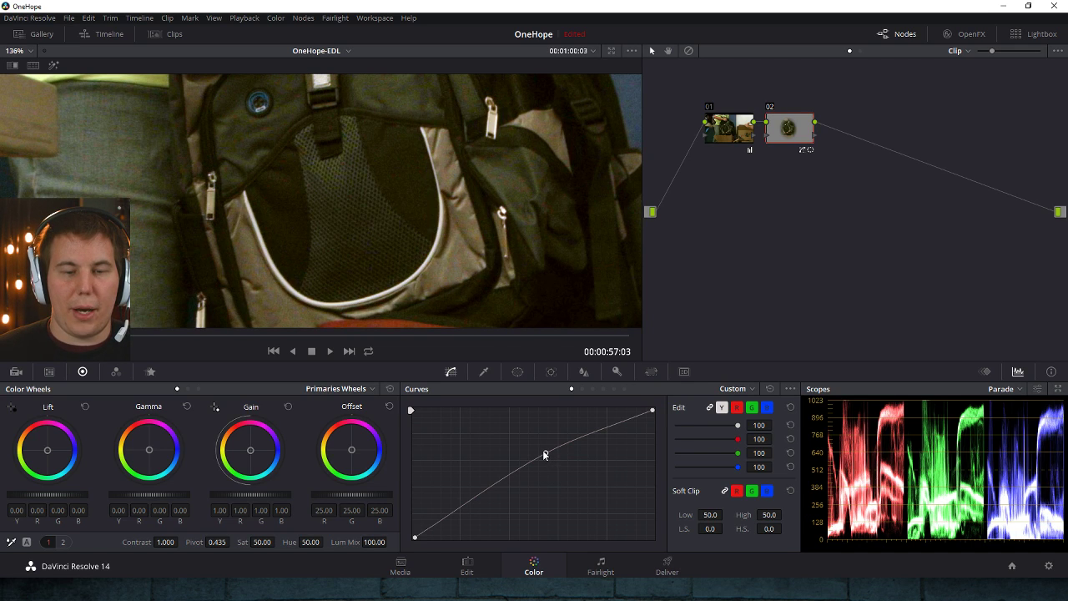
left_click_drag(544, 455, 543, 448)
left_click(459, 510)
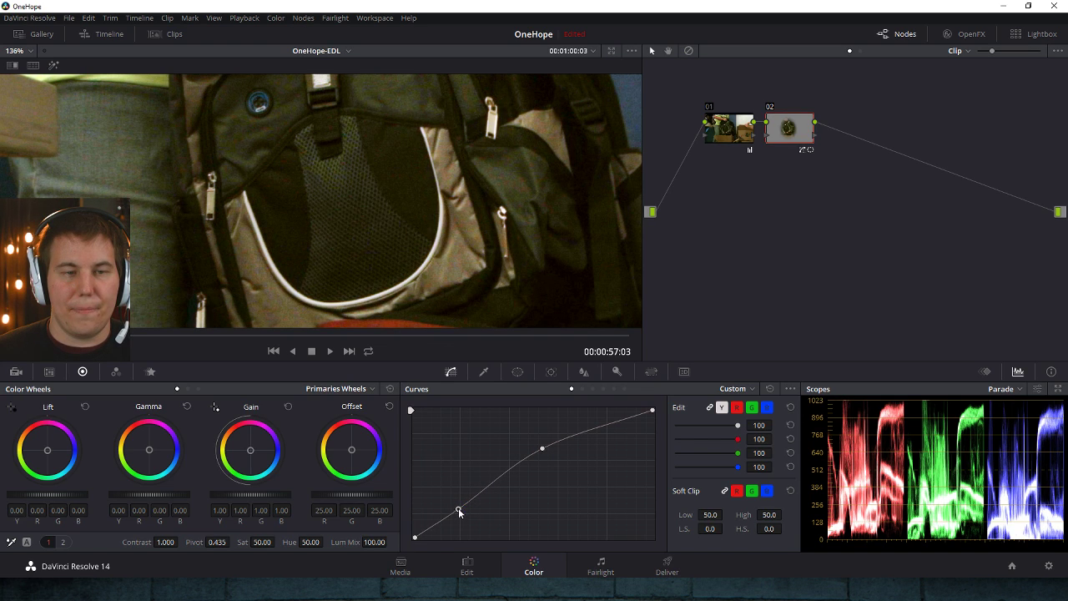
- Toggle node 02 off and on to compare the backpack with and without the windowed curve
scroll(414, 239, "down", 5)
scroll(414, 239, "down", 1)
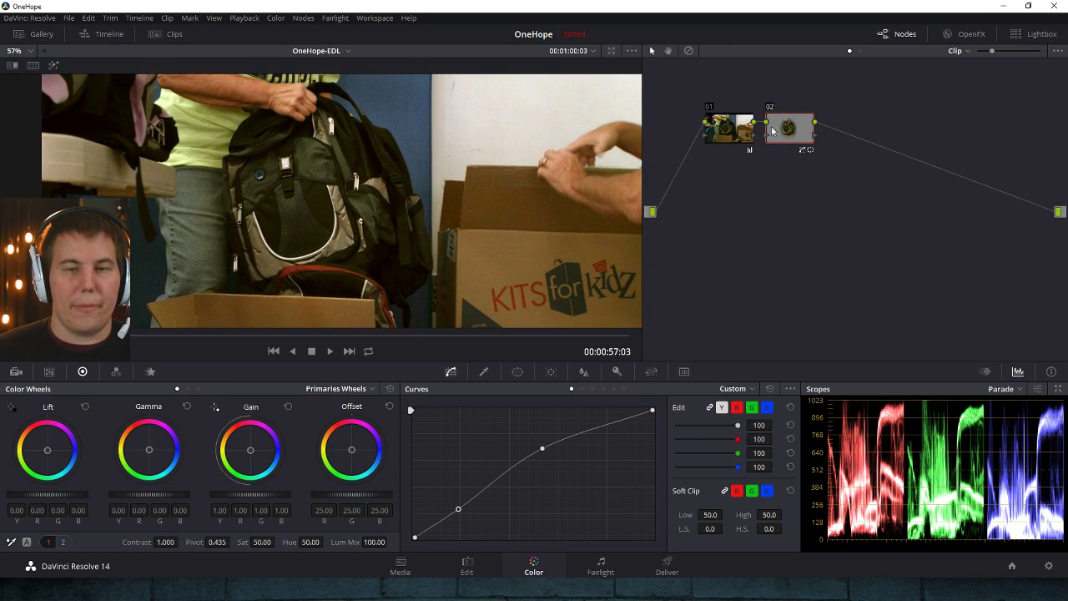
left_click(771, 109)
left_click(771, 108)
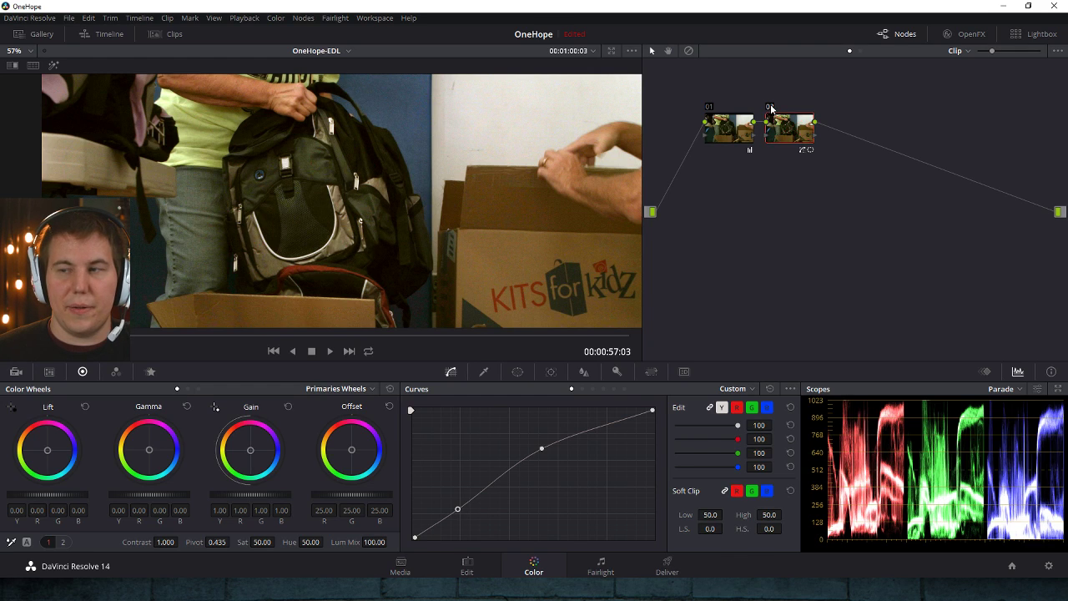
left_click(771, 109)
left_click(771, 108)
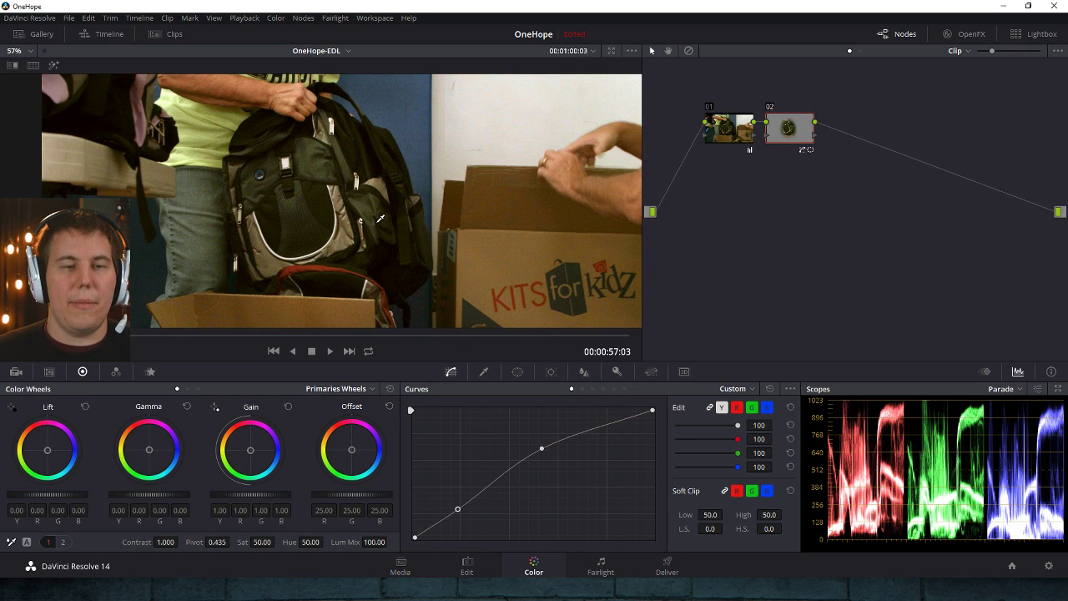
- Shrink the circular window onto the backpack's front pocket, with size about 38.18, rotation about -23.85 and softness about 6.41
scroll(380, 219, "up", 3)
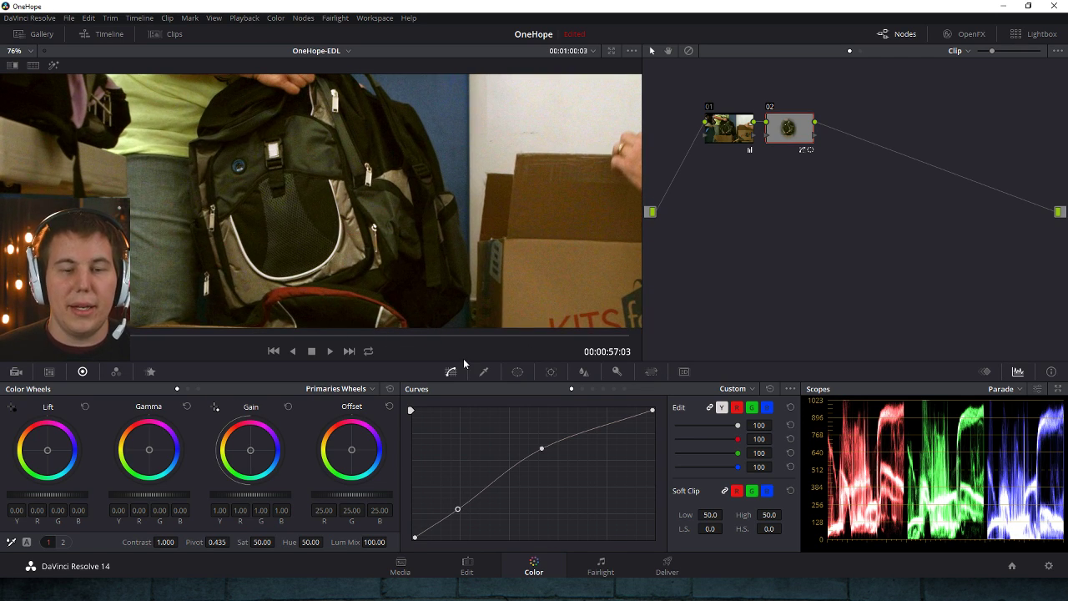
left_click(516, 371)
scroll(509, 300, "down", 3)
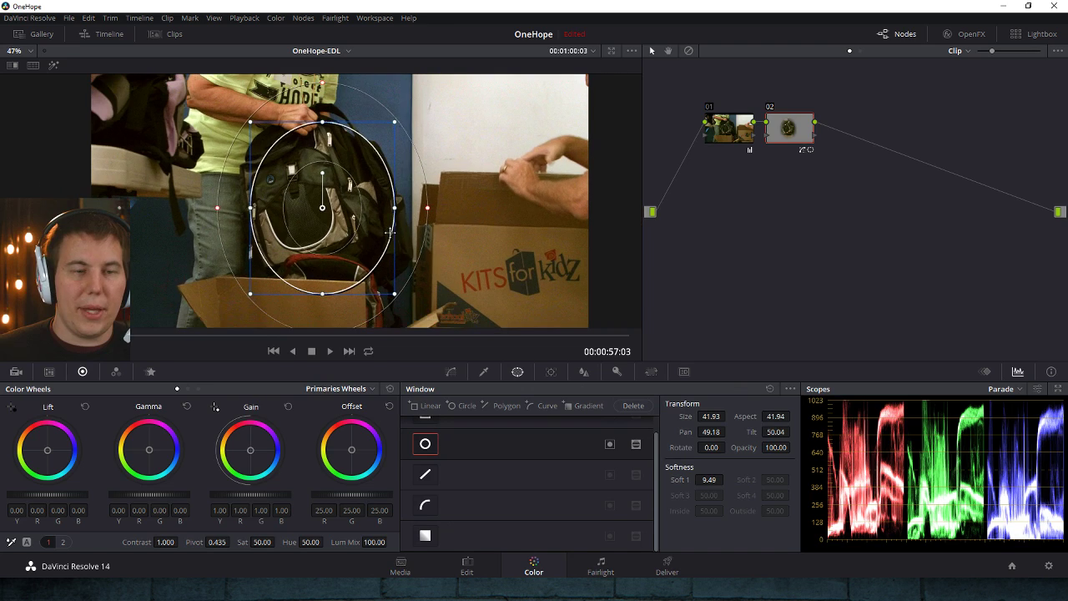
left_click_drag(398, 295, 369, 262)
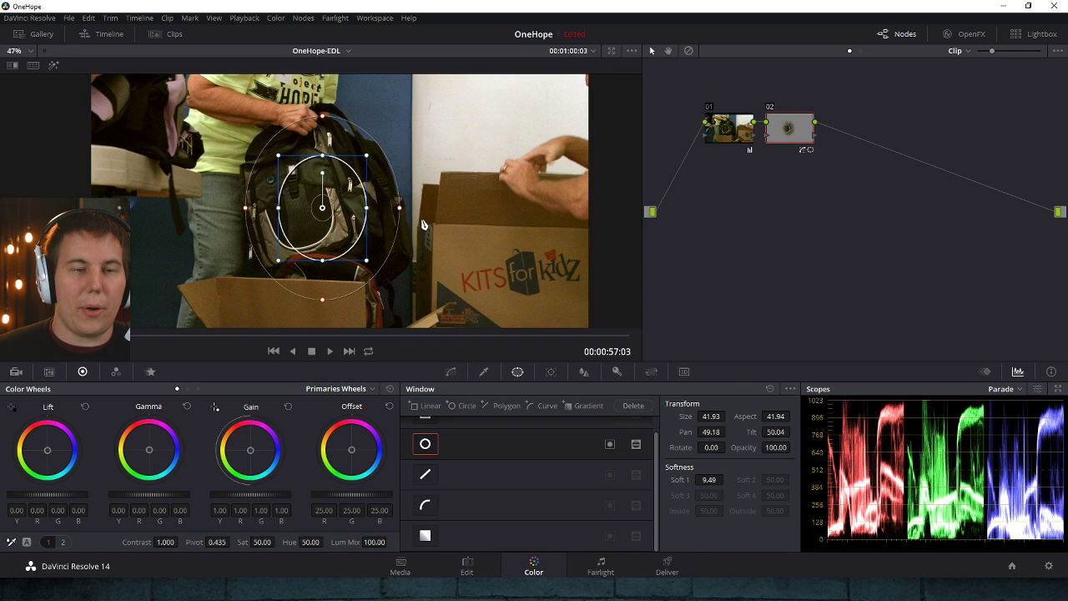
left_click_drag(394, 209, 282, 171)
left_click_drag(317, 256, 309, 244)
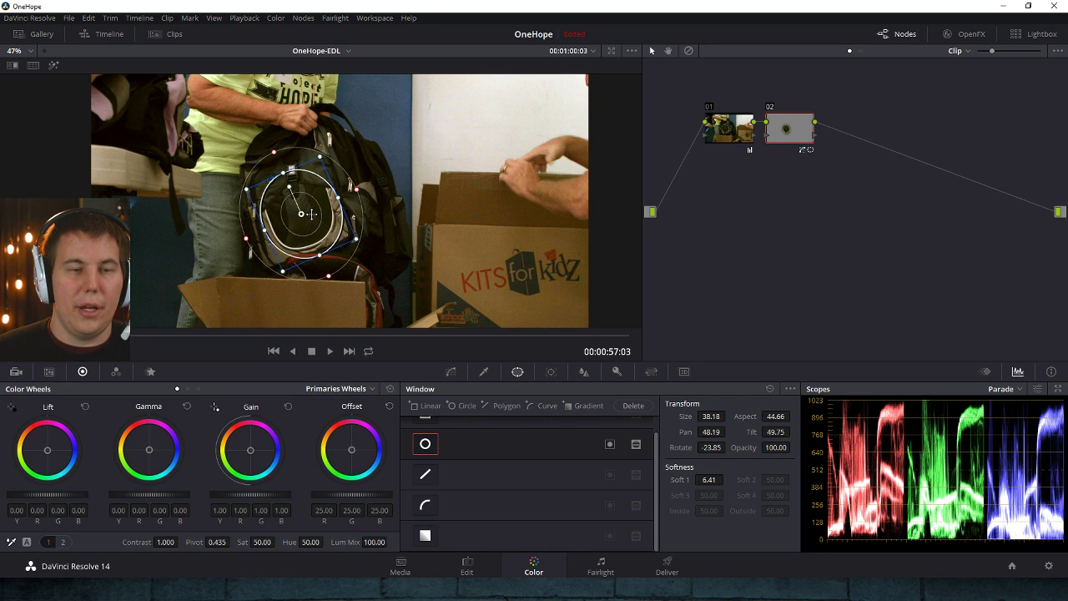
- Track the circular window forward through the clip, and also track it backward to the clip's first frame
scroll(313, 226, "up", 3)
key("ctrl+t")
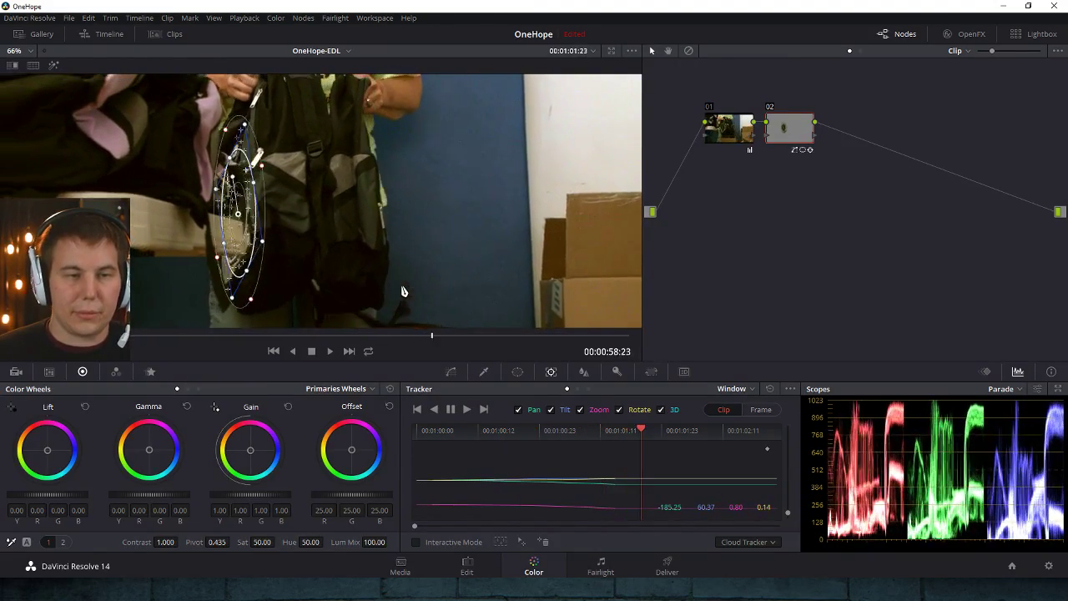
left_click_drag(603, 335, 272, 354)
key("alt+t")
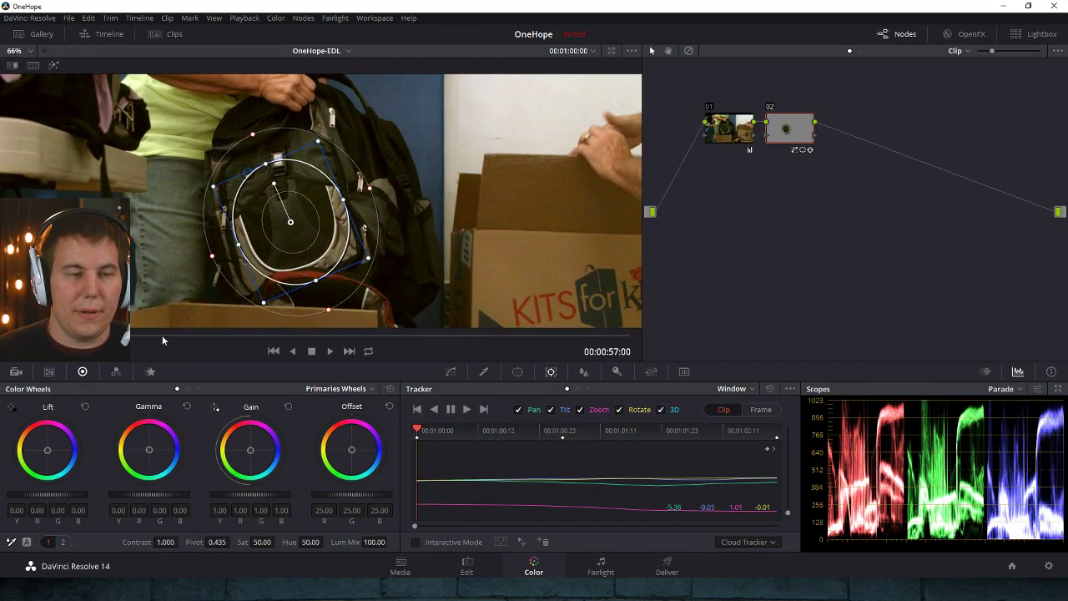
- Scrub to 00:00:57:22 and toggle node 02 off and on to compare the backpack with and without its tracked curve
left_click_drag(162, 334, 212, 335)
left_click(450, 372)
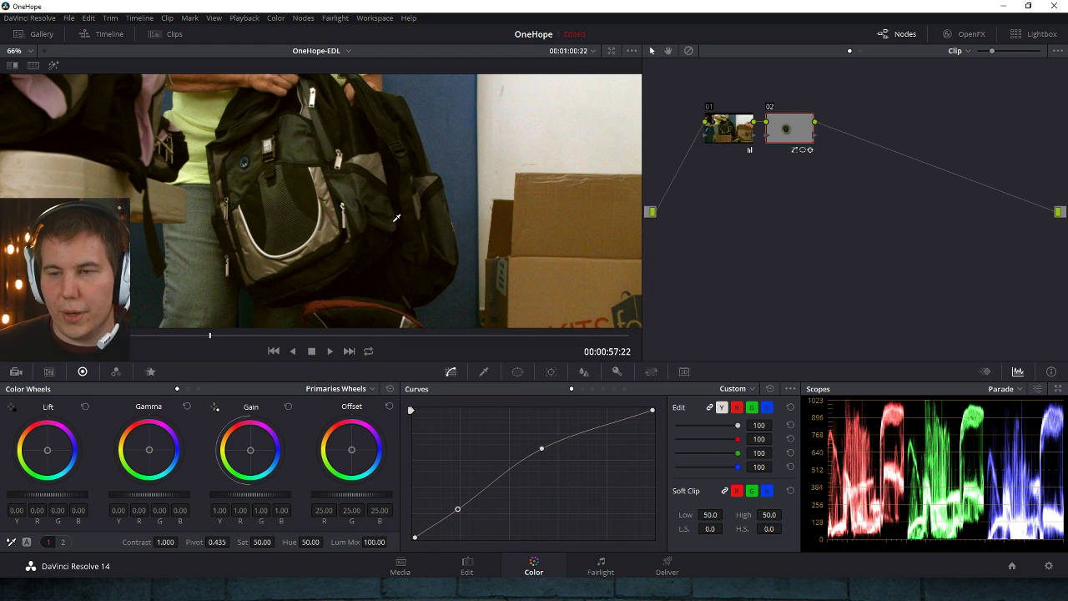
left_click(770, 107)
left_click(770, 108)
left_click(770, 109)
left_click(771, 110)
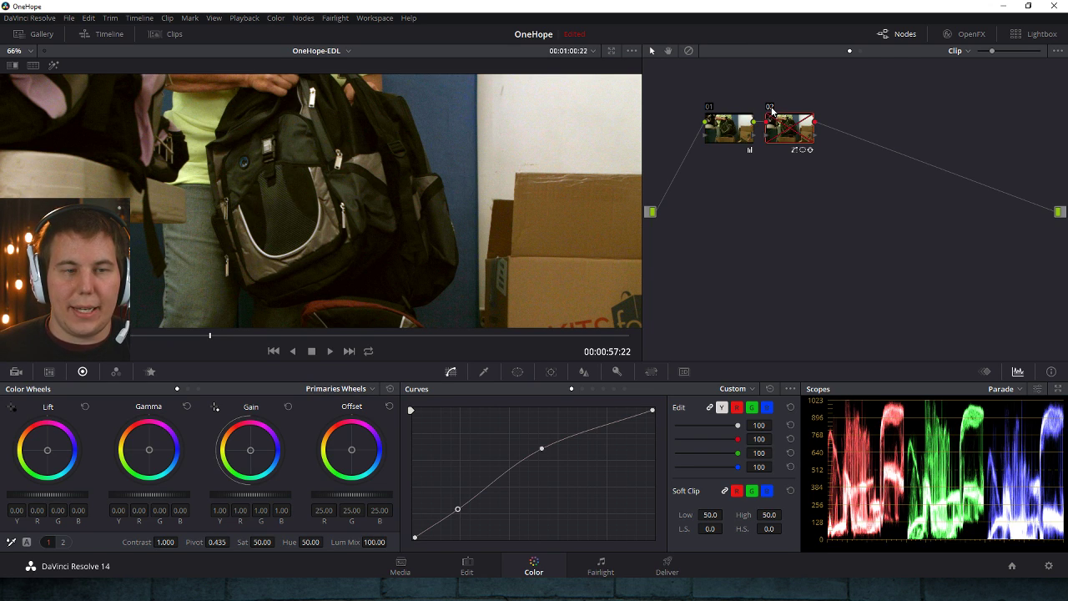
key("ctrl+d")
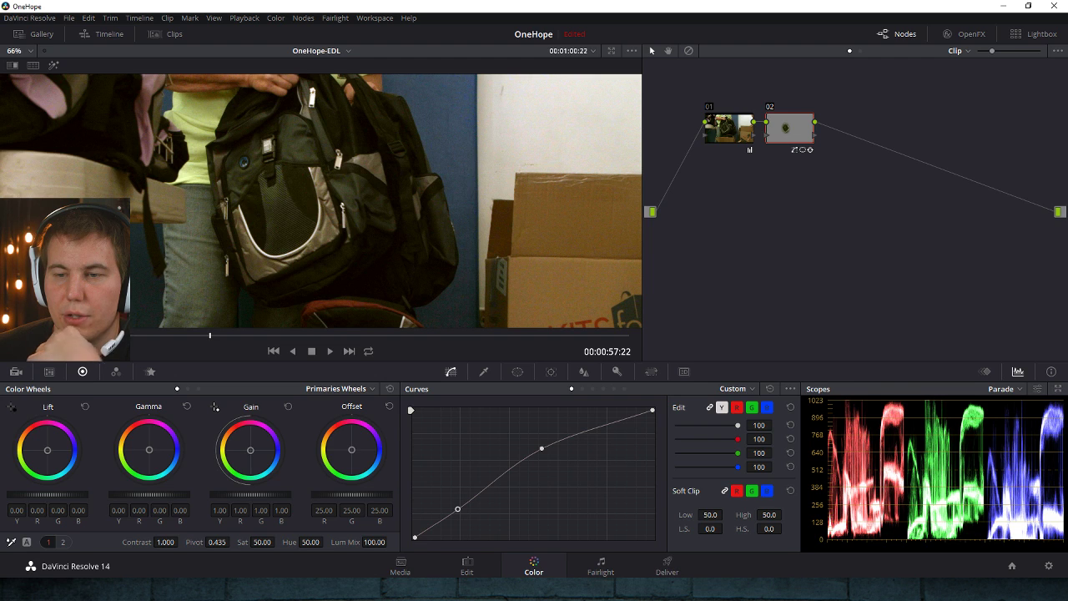
- Switch the scopes to the vectorscope and show it in an enlarged floating window
left_click(993, 388)
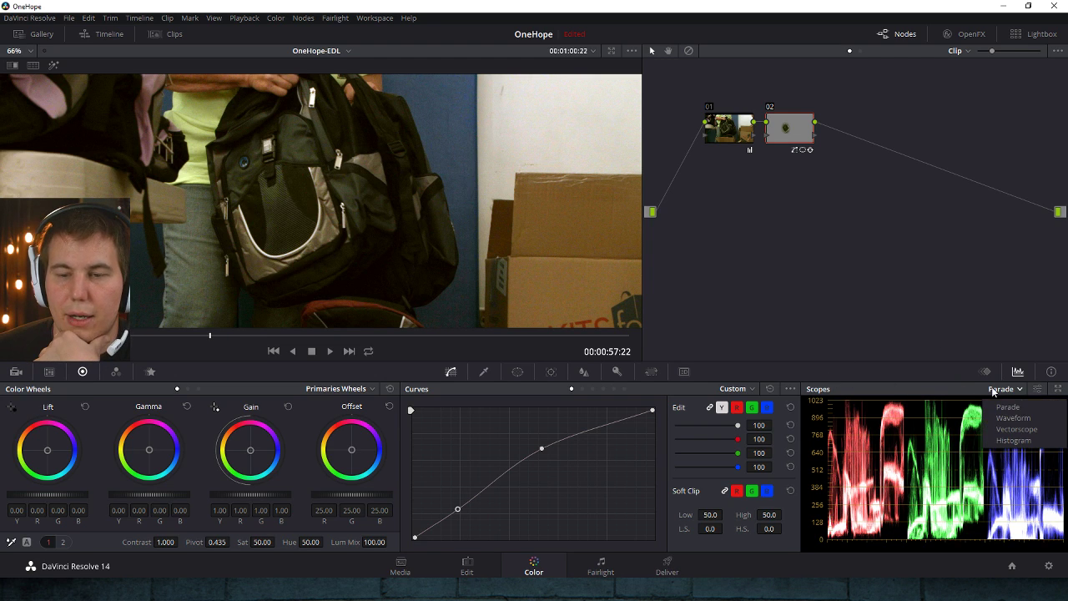
left_click(1011, 430)
scroll(445, 286, "down", 2)
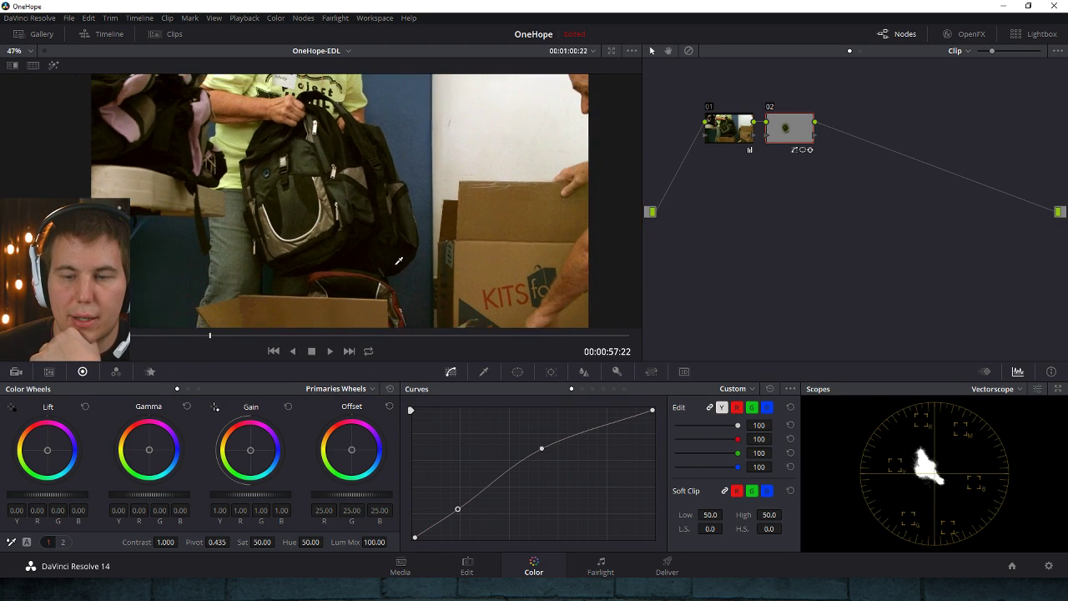
left_click(1058, 388)
left_click(567, 211)
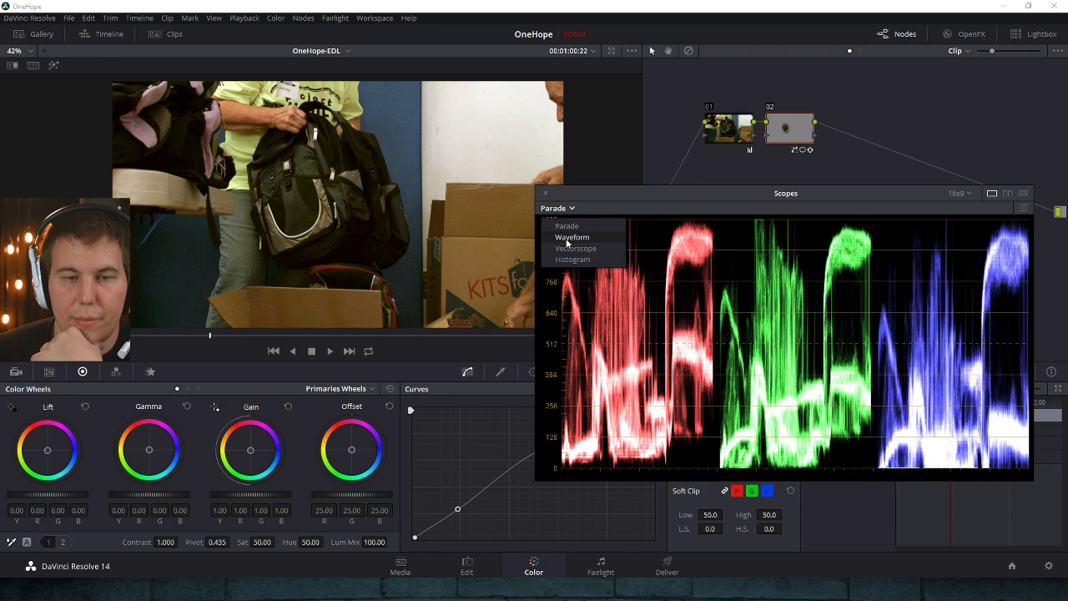
left_click(575, 250)
left_click_drag(691, 198, 526, 94)
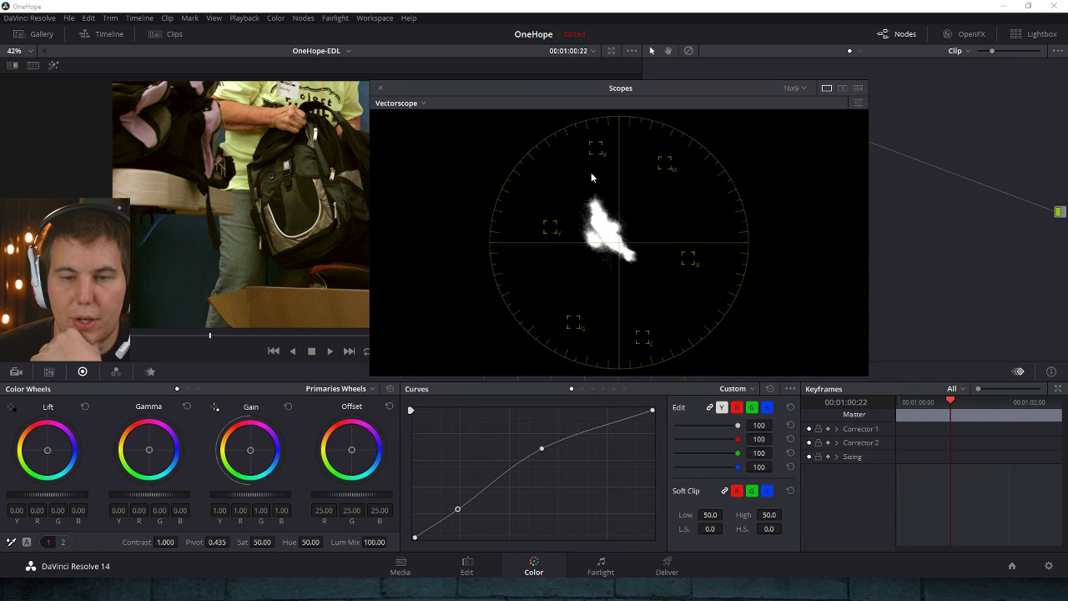
- Slightly raise the vectorscope's trace brightness and move the floating scopes clear of the viewer image
left_click(858, 103)
mouse_move(808, 254)
left_mouse_down()
mouse_move(825, 253)
mouse_move(778, 256)
mouse_move(820, 257)
mouse_move(784, 266)
mouse_move(781, 256)
mouse_move(811, 266)
mouse_move(818, 256)
left_mouse_up()
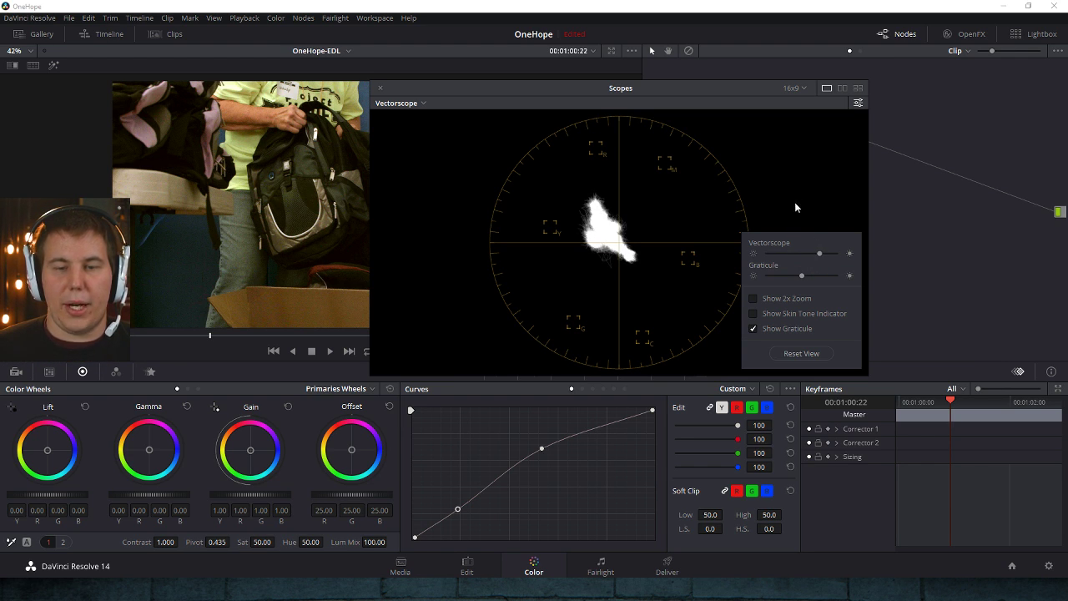
left_click_drag(701, 87, 840, 212)
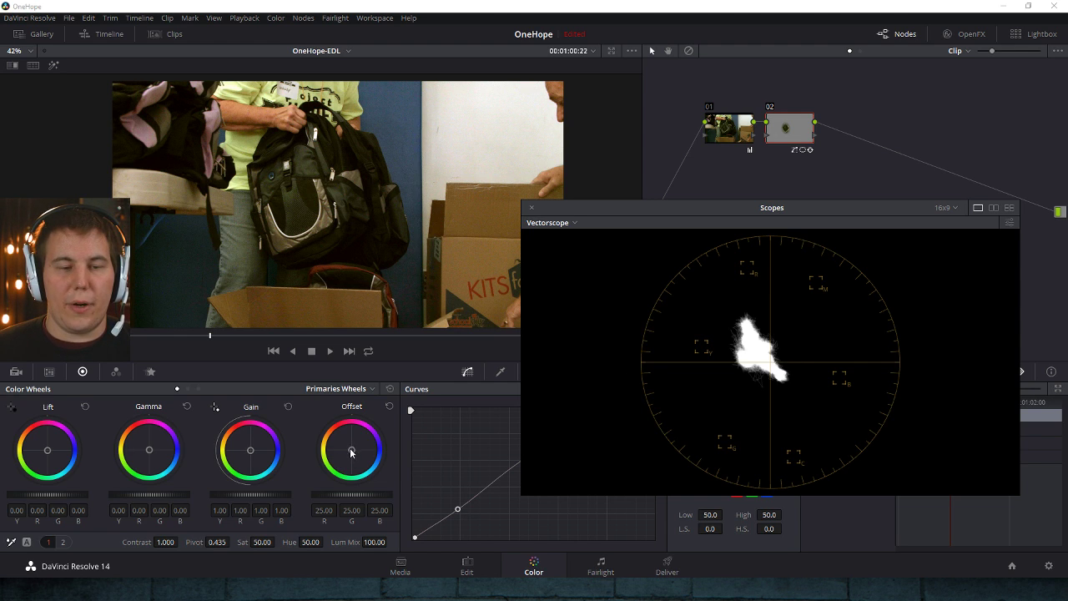
- Push the windowed backpack's offset strongly toward red to demonstrate the vectorscope, and delete node 02
left_click_drag(351, 447, 332, 425)
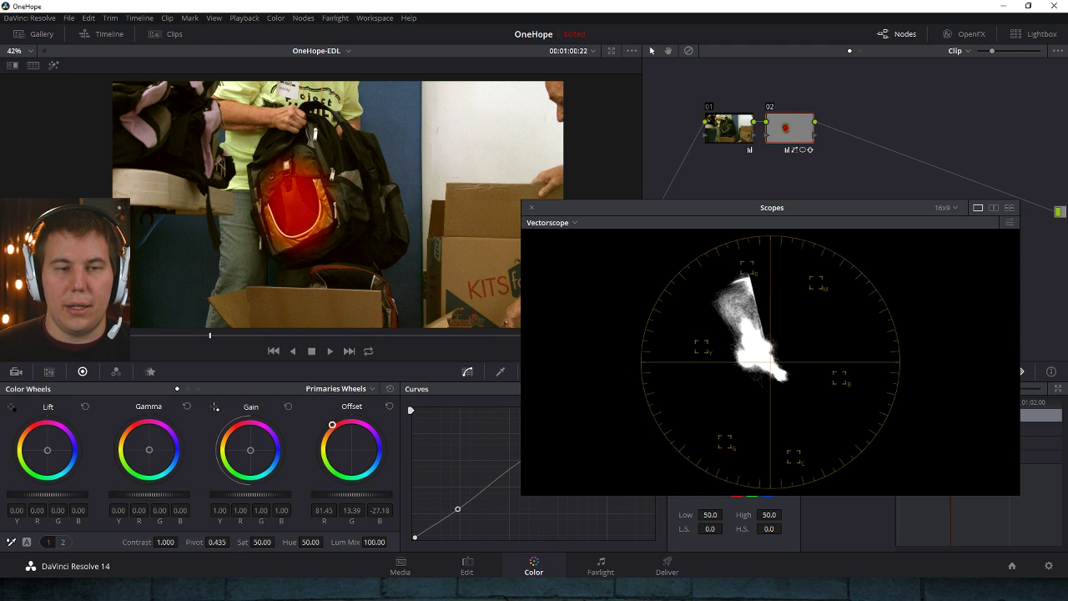
key("Delete")
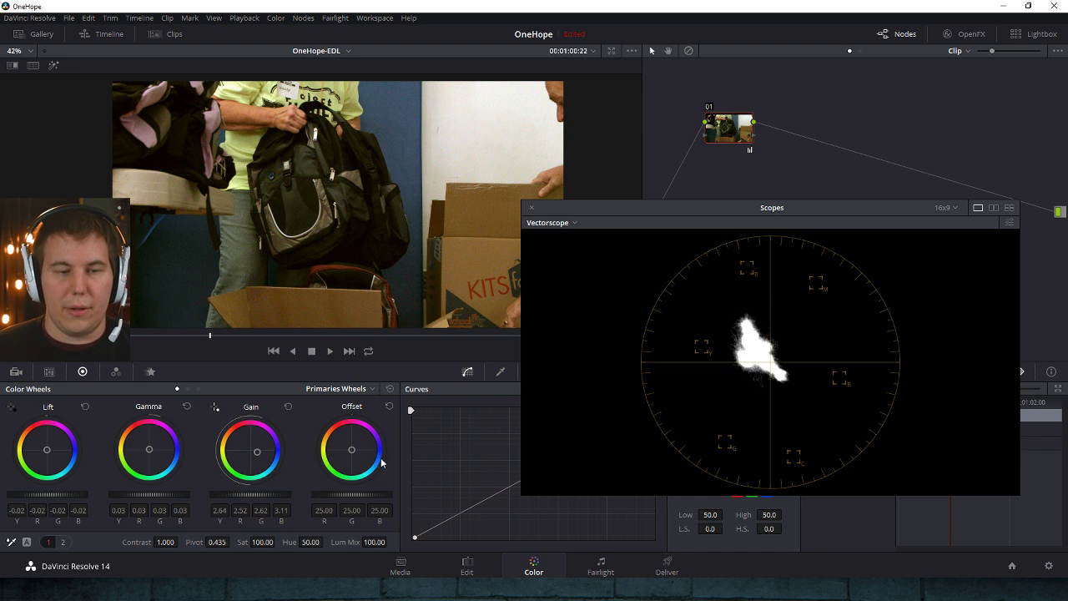
- Try a strong blue offset on node 01 with saturation at 0, reset all its primaries, and undo the reset and desaturation
mouse_move(354, 450)
left_mouse_down()
mouse_move(340, 433)
mouse_move(371, 436)
mouse_move(375, 456)
mouse_move(347, 474)
mouse_move(335, 442)
mouse_move(347, 428)
mouse_move(373, 450)
mouse_move(370, 461)
mouse_move(358, 451)
mouse_move(371, 473)
left_mouse_up()
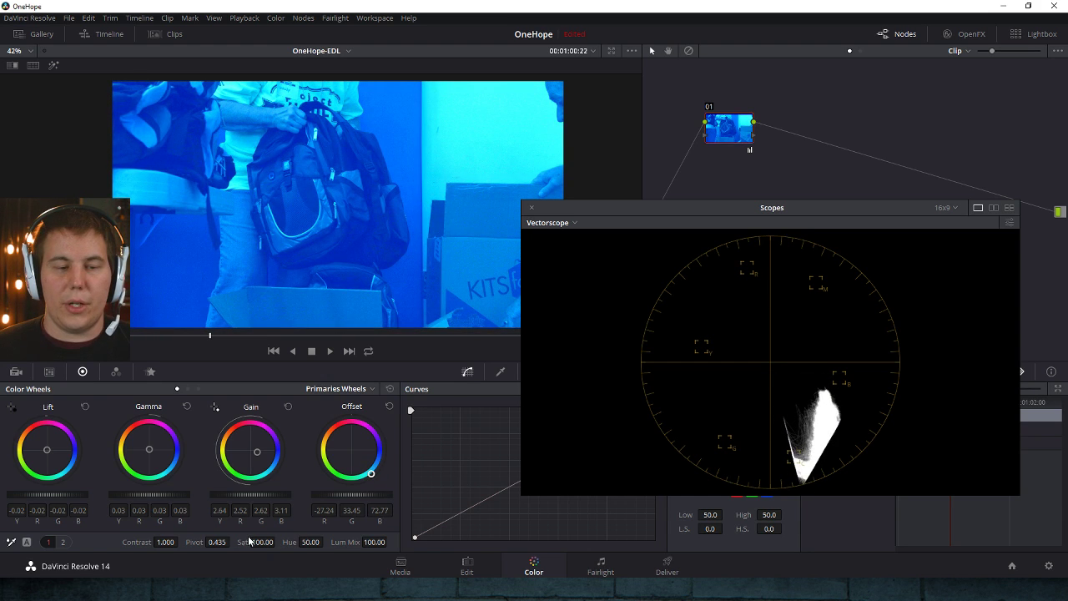
left_click_drag(261, 542, 225, 542)
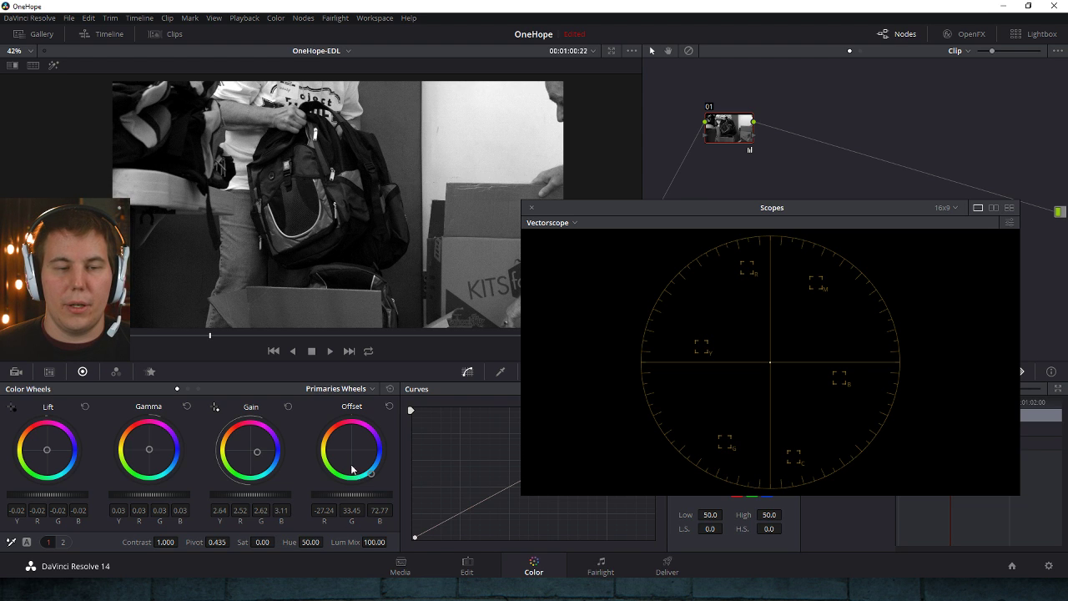
left_click(390, 389)
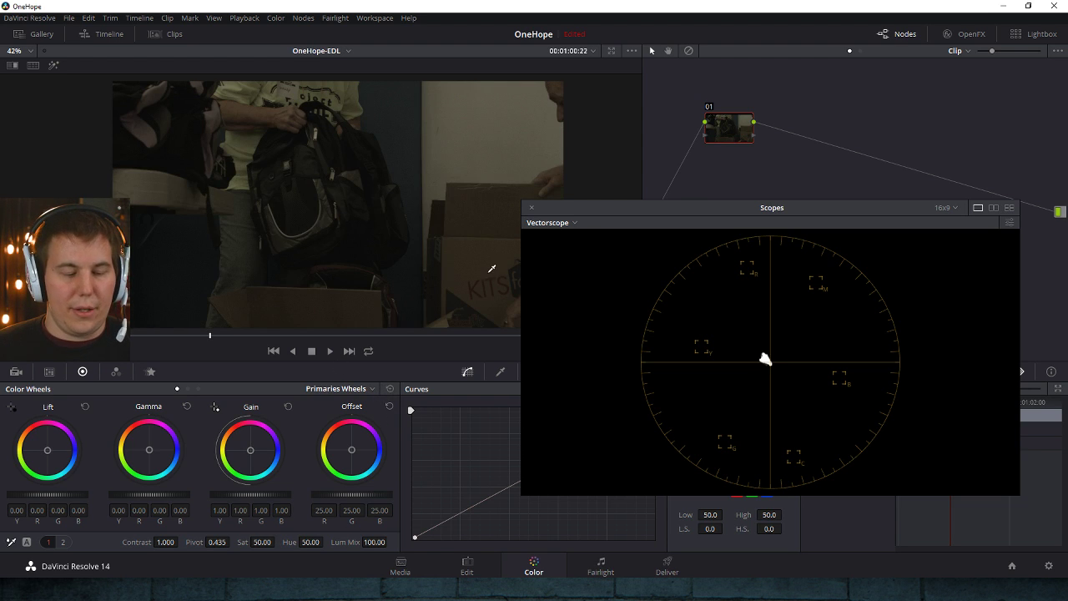
key("ctrl+z")
key("ctrl+z")
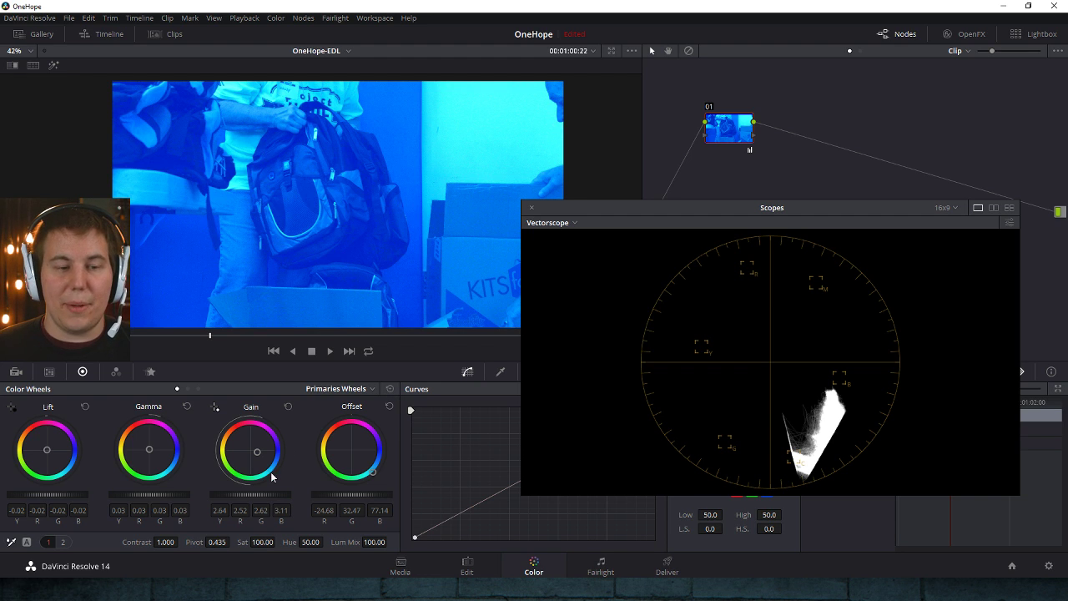
- Reset node 01's offset and gain color balance to neutral, and set its luma gain to about 2.65
double_click(353, 467)
double_click(254, 457)
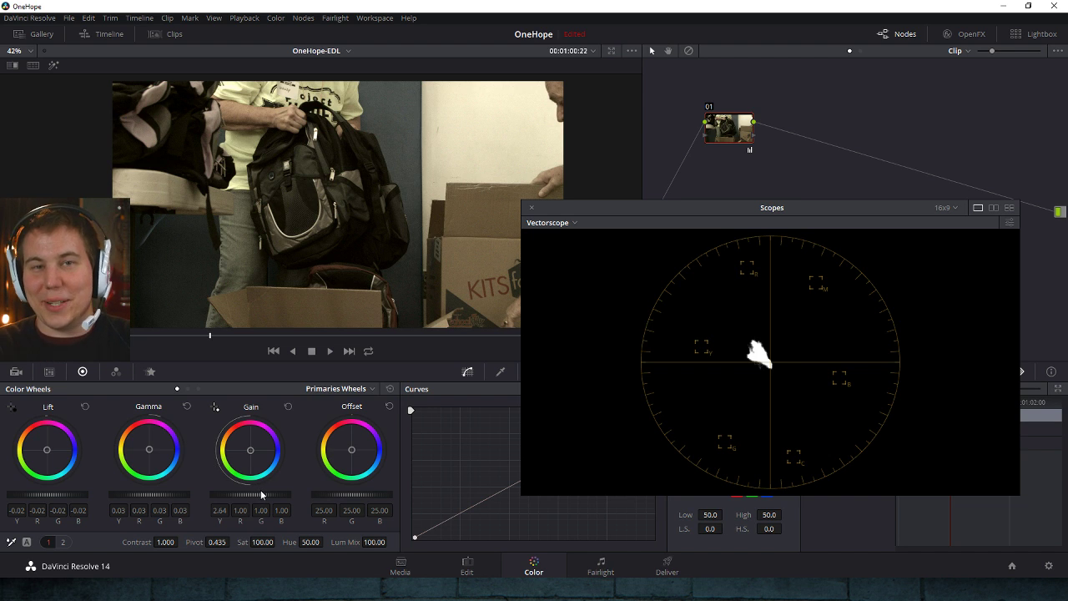
left_click_drag(214, 496, 250, 499)
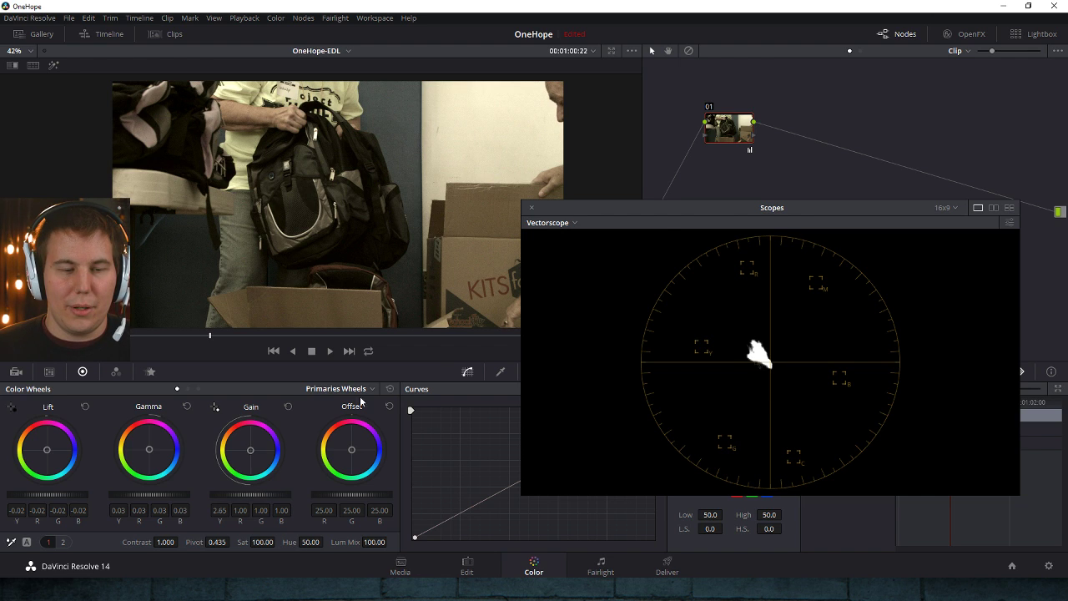
- Add a serial node after node 01 with saturation 100 and gain pushed toward blue, about 0.93 red and 1.16 blue
key("alt+s")
left_click_drag(243, 542, 288, 542)
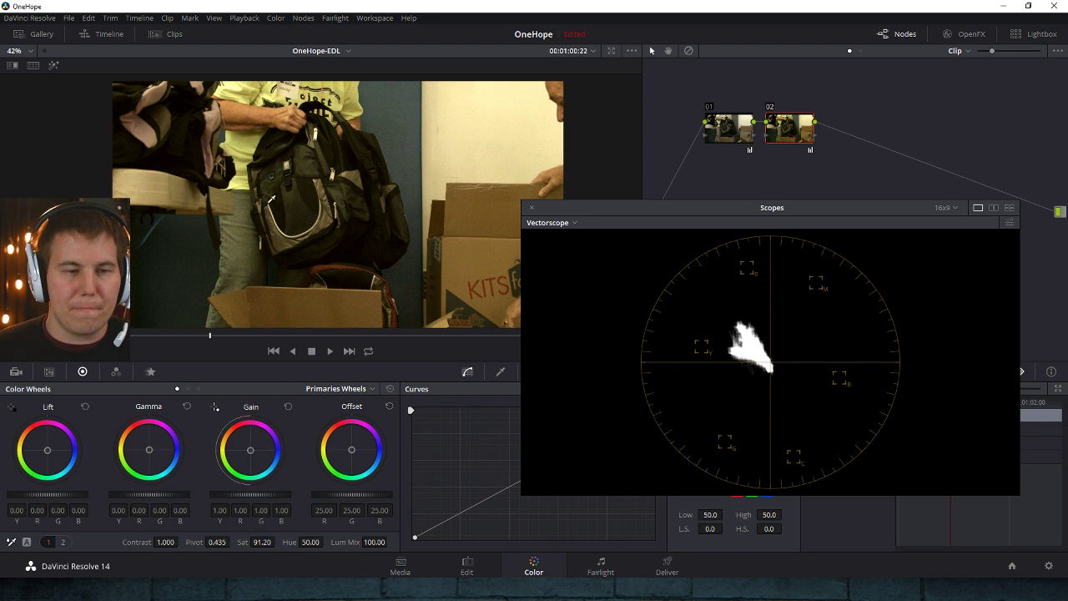
left_click_drag(579, 208, 1067, 275)
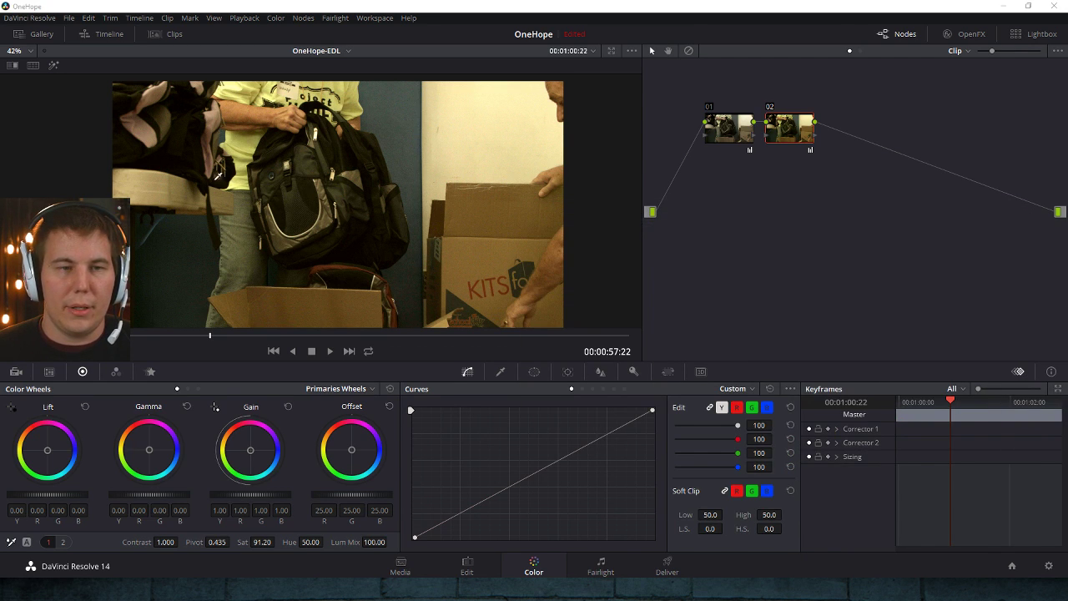
double_click(242, 542)
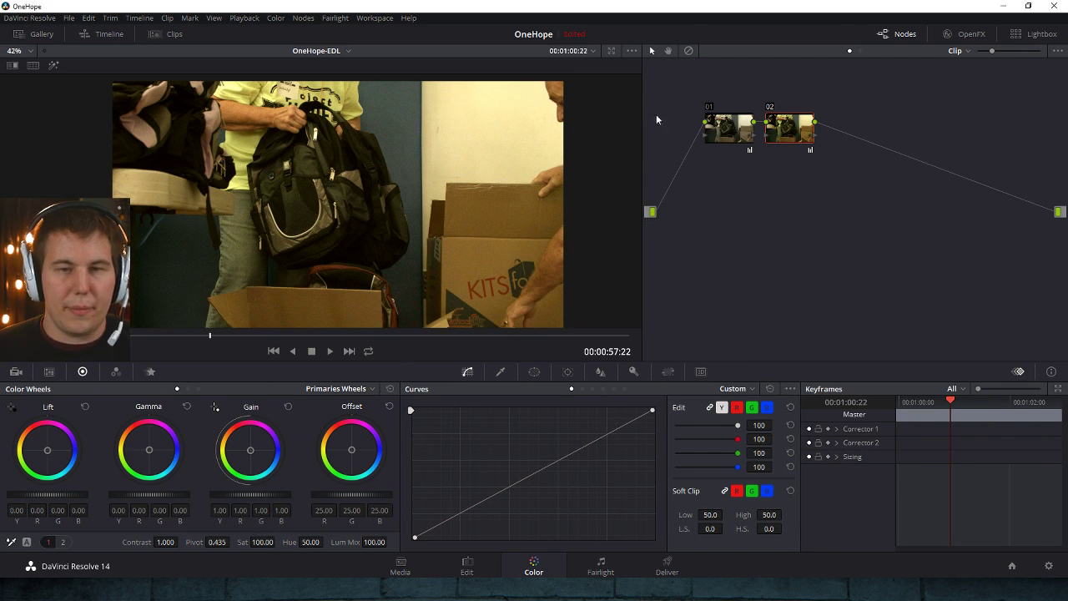
left_click_drag(248, 455, 253, 452)
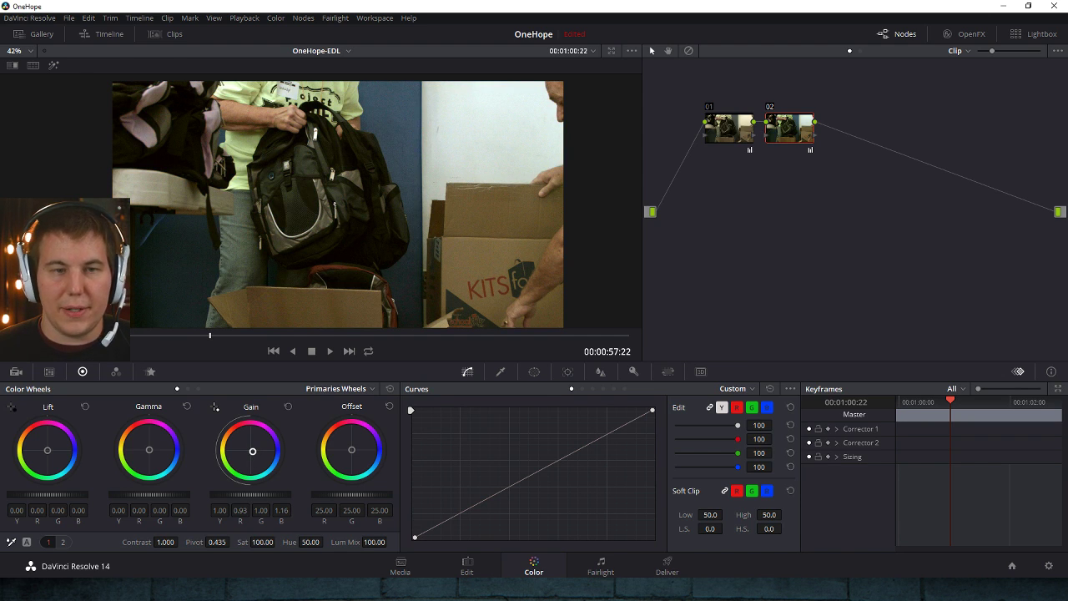
- Boost the yellow shirt's saturation on node 02 with a Hue Vs Sat curve, widening the range around the raised yellow point
left_click(501, 371)
left_click(468, 372)
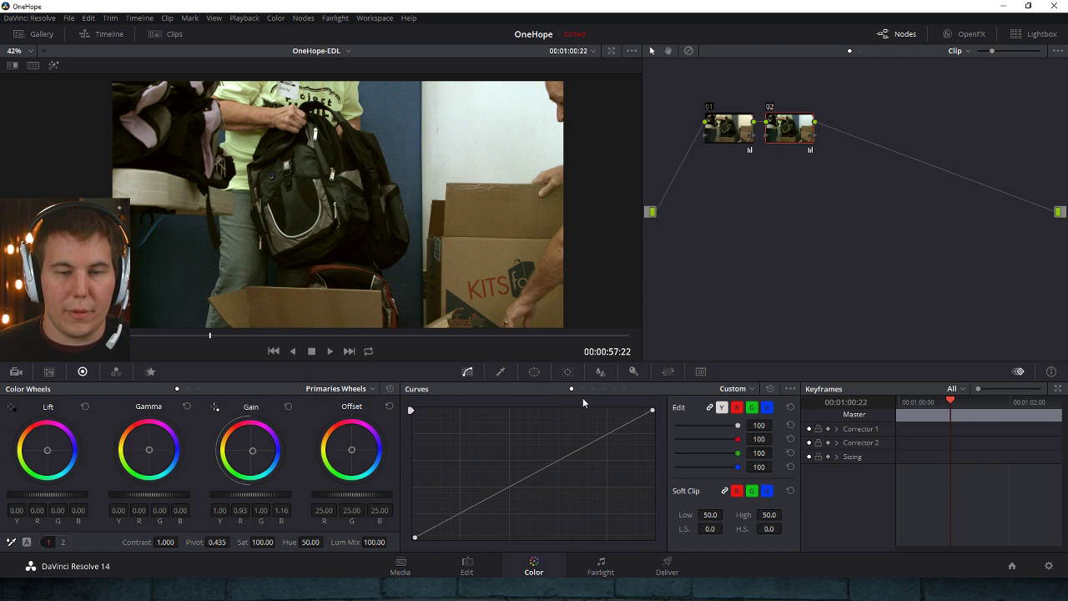
left_click(593, 389)
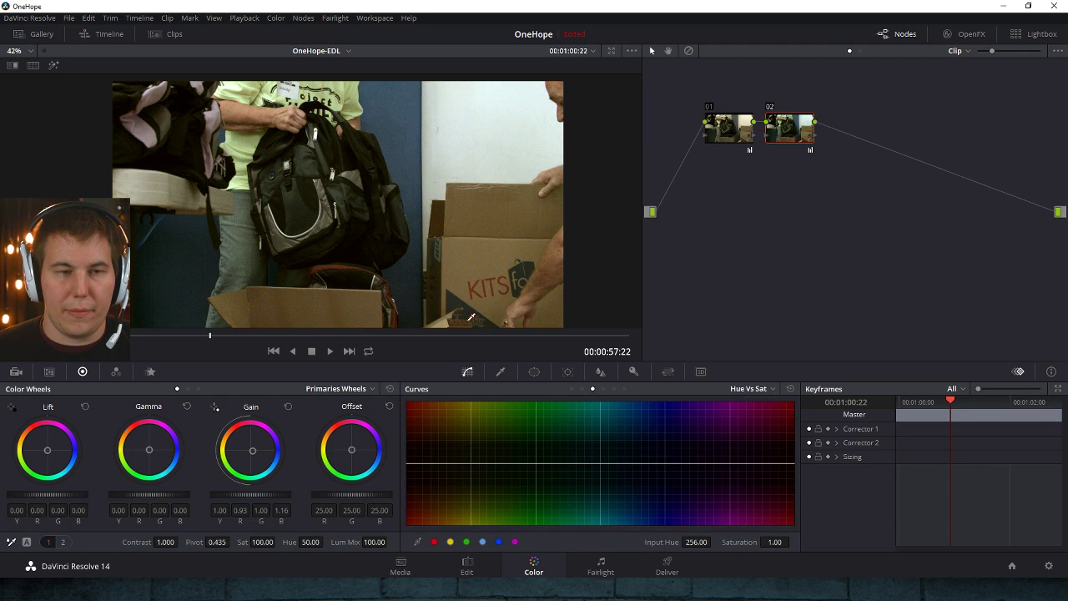
left_click(249, 89)
left_click_drag(470, 464, 465, 406)
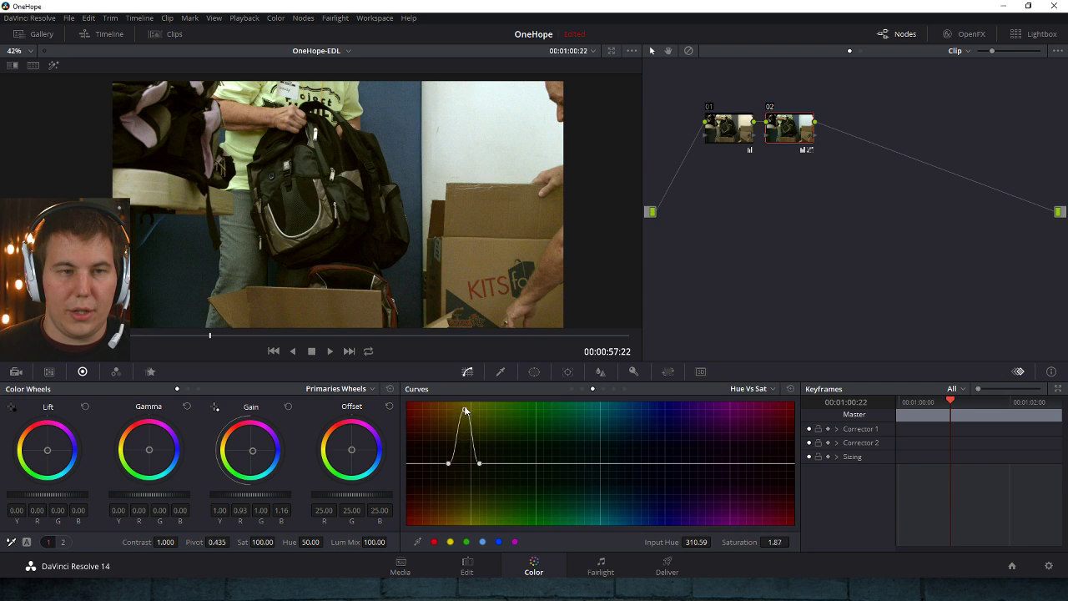
left_click_drag(483, 464, 514, 460)
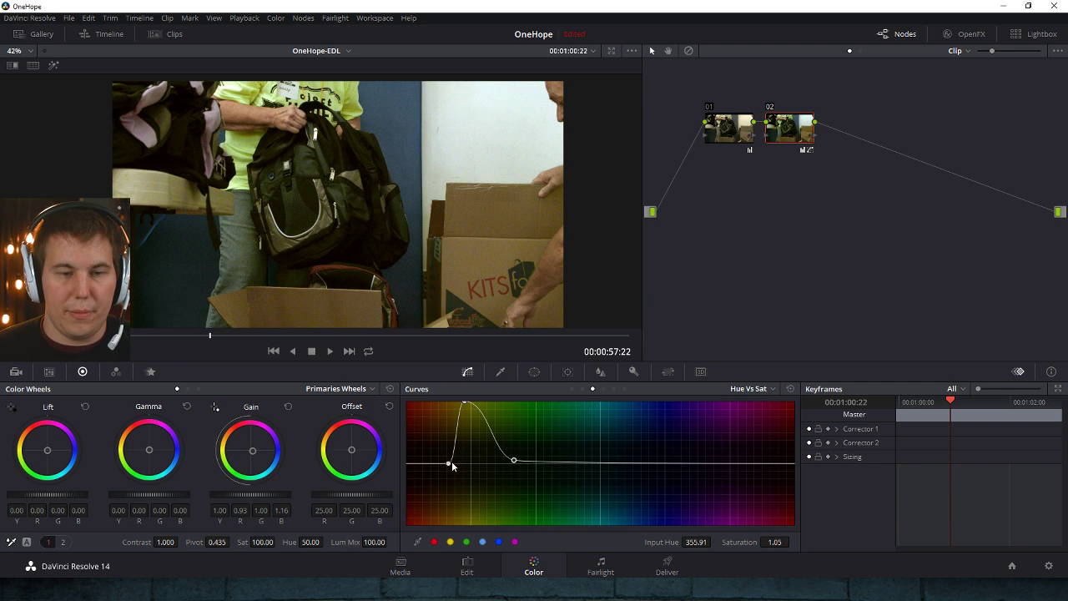
left_click_drag(448, 463, 440, 463)
- Add a serial node after node 02 and raise its yellows on Hue Vs Sat to saturation about 1.98 between two anchor points
key("alt+s")
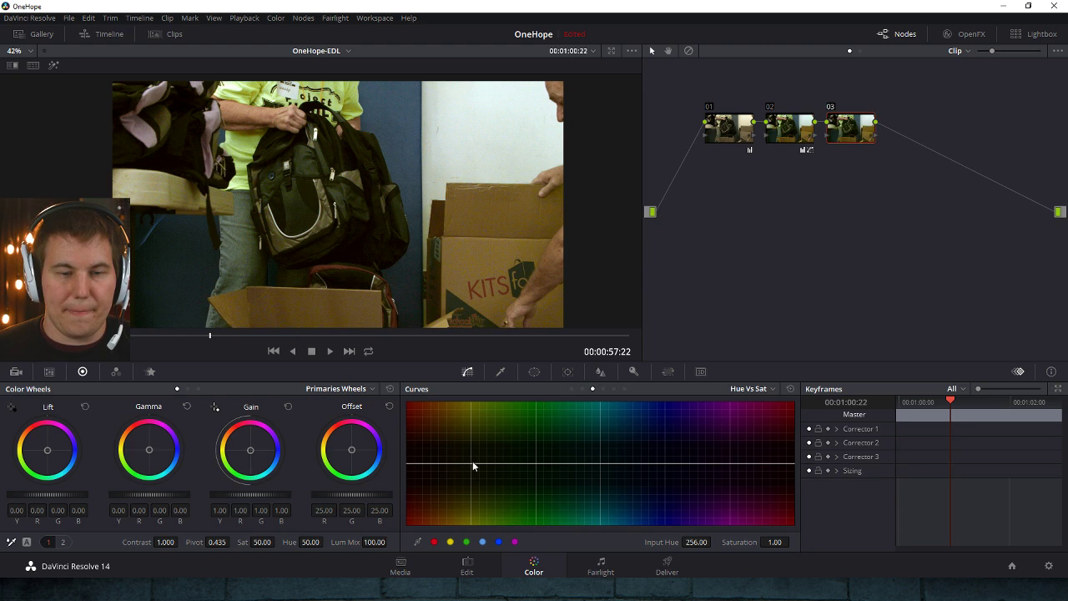
left_click(470, 460)
left_click(517, 463)
left_click(437, 461)
left_click_drag(470, 460, 463, 403)
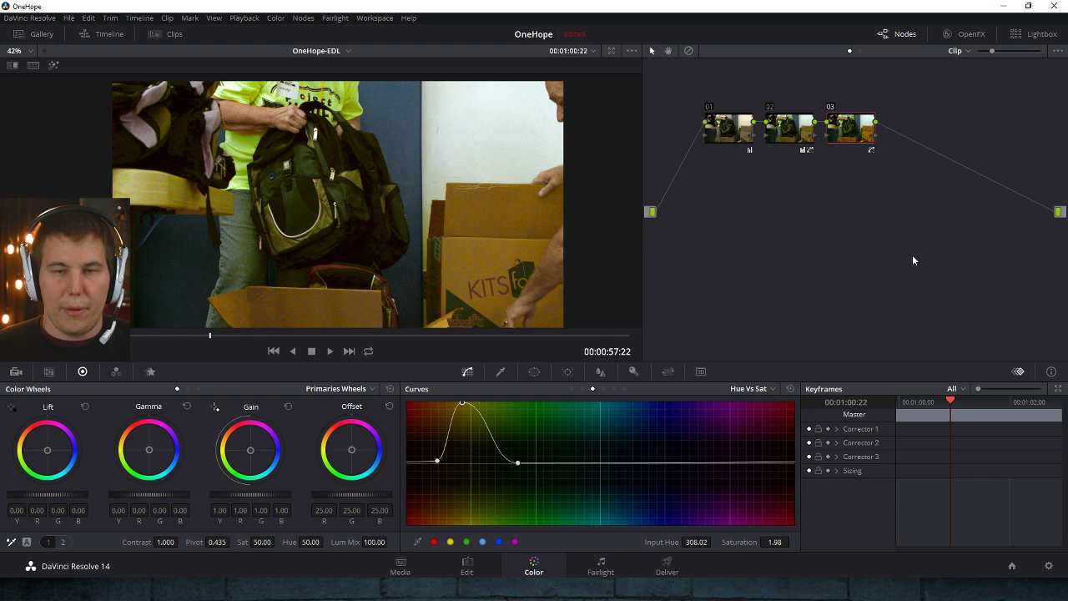
- Disable nodes 03 and 02 and bring the floating vectorscope over the viewer to examine the base correction's color
left_click(831, 108)
left_click(771, 108)
key("ctrl+shift+w")
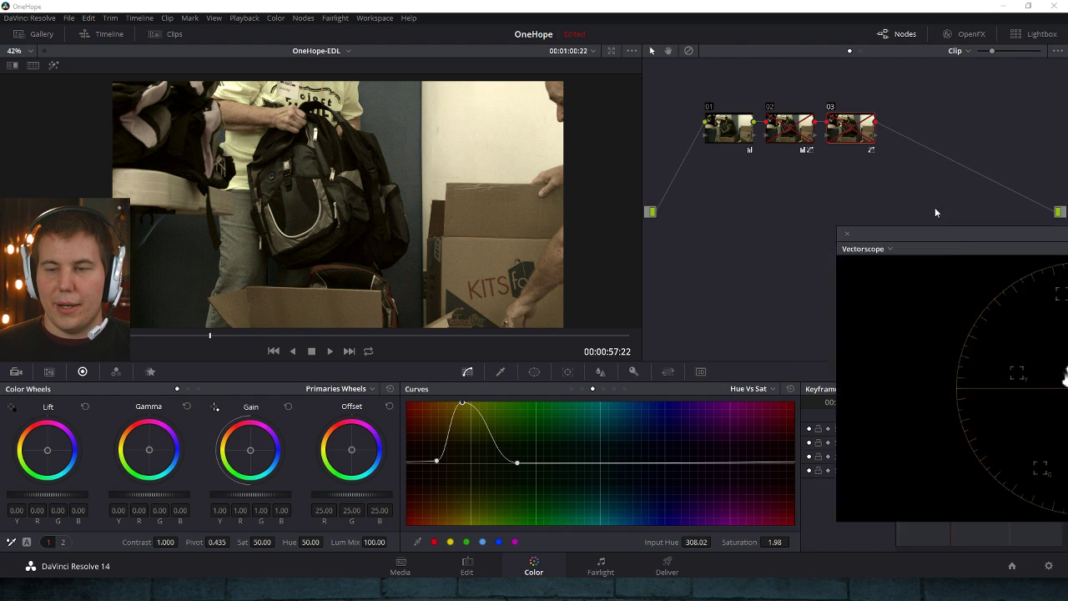
left_click_drag(943, 233, 367, 71)
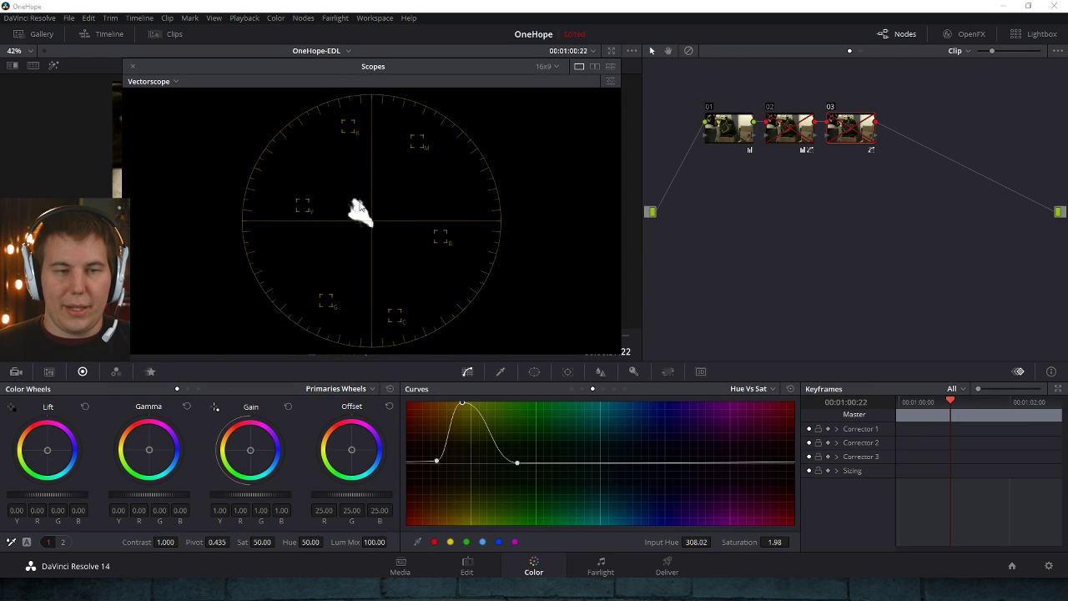
- Re-enable nodes 02 and 03 one after another to compare their spread on the vectorscope, and close the floating scopes
left_click(769, 108)
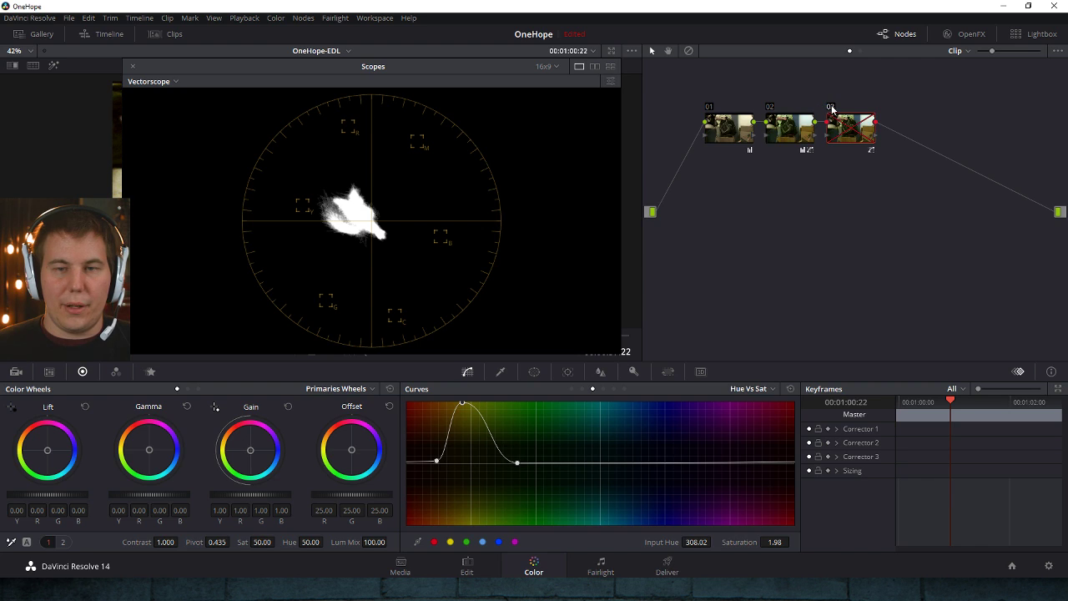
left_click(832, 108)
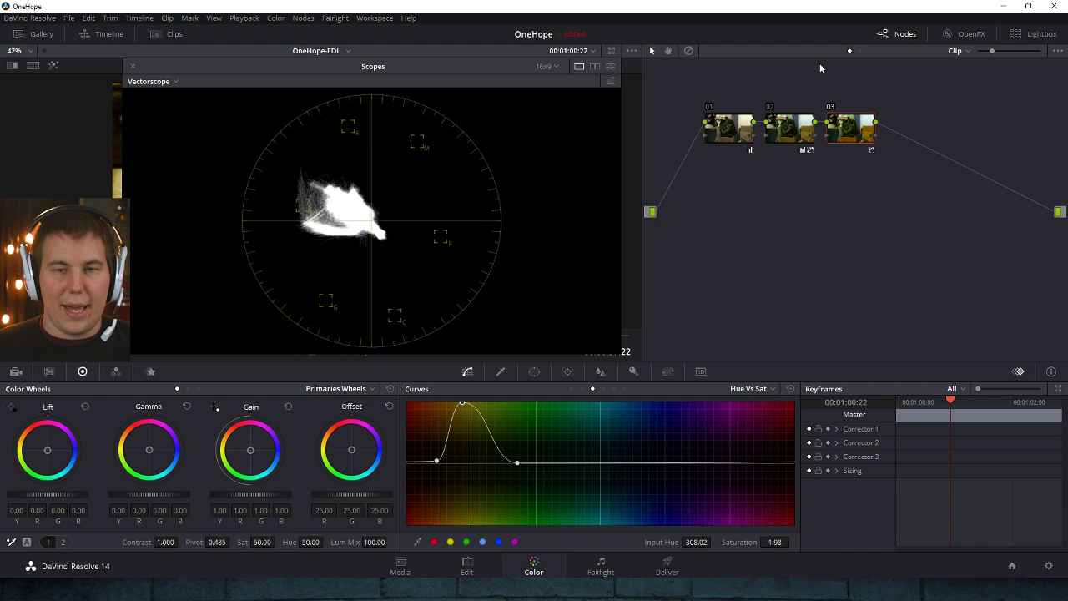
left_click(832, 110)
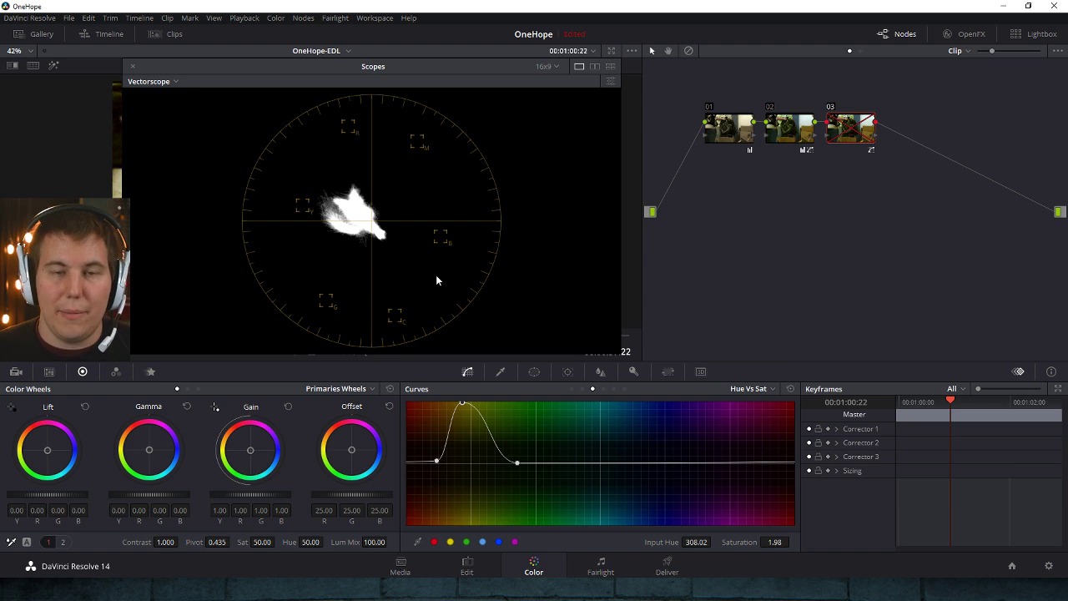
left_click_drag(456, 70, 668, 172)
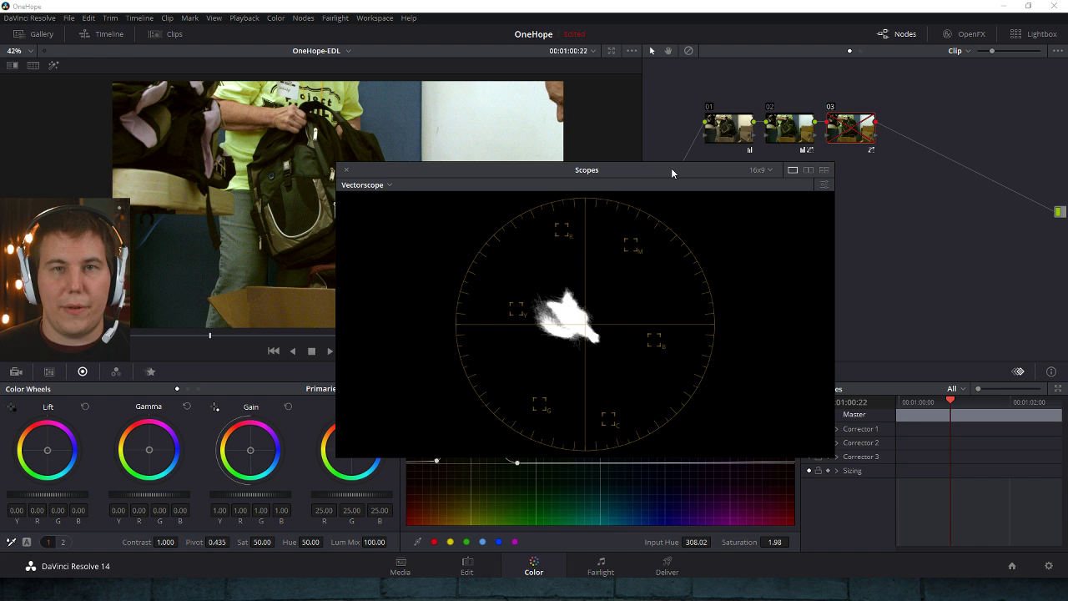
left_click(346, 170)
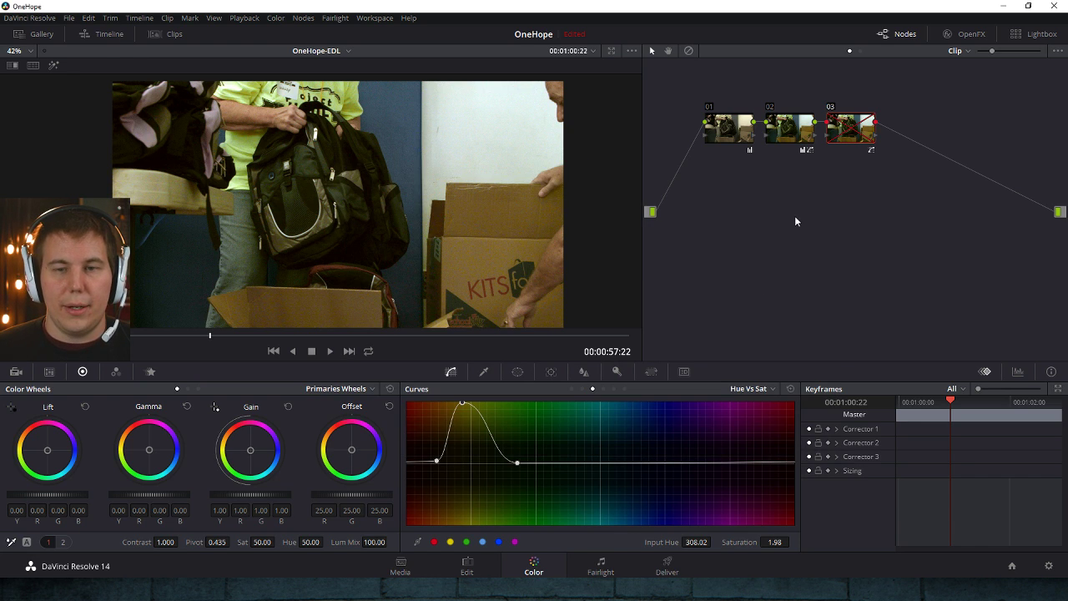
- Delete nodes 03 and 02 so only the base correction on node 01 remains
left_click(832, 107)
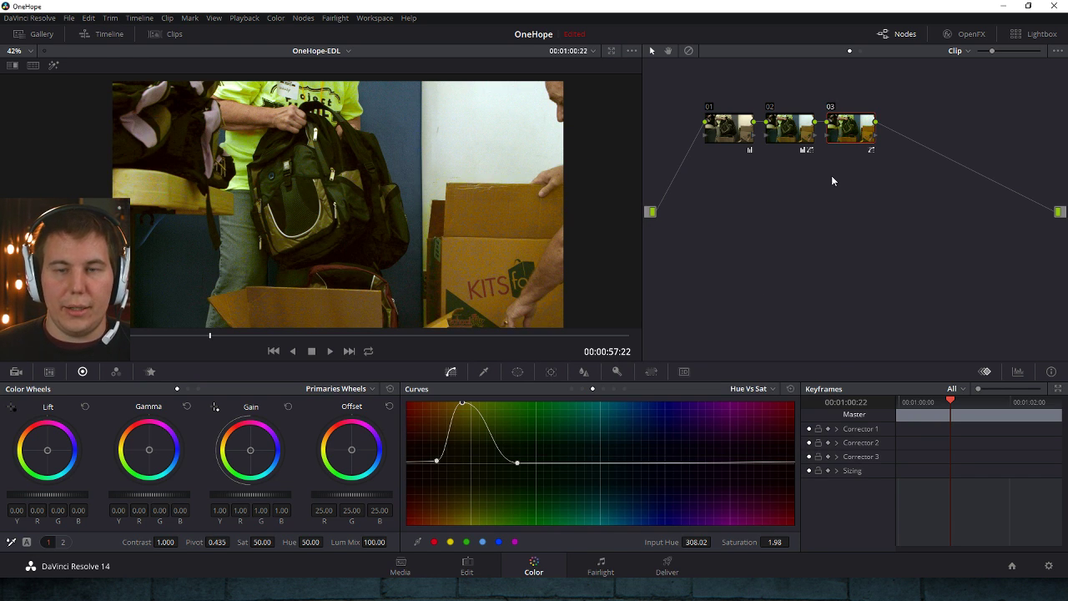
key("Delete")
key("Delete")
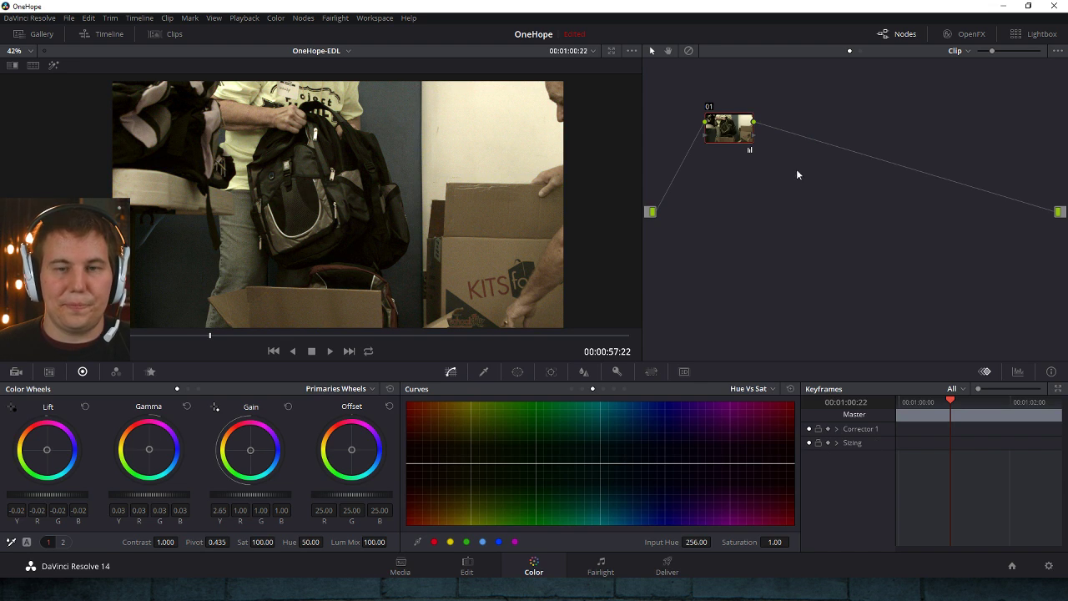
- Bypass and restore the grade to compare node 01 with the ungraded shot, and widen the node graph area slightly
left_click(690, 53)
left_click(689, 52)
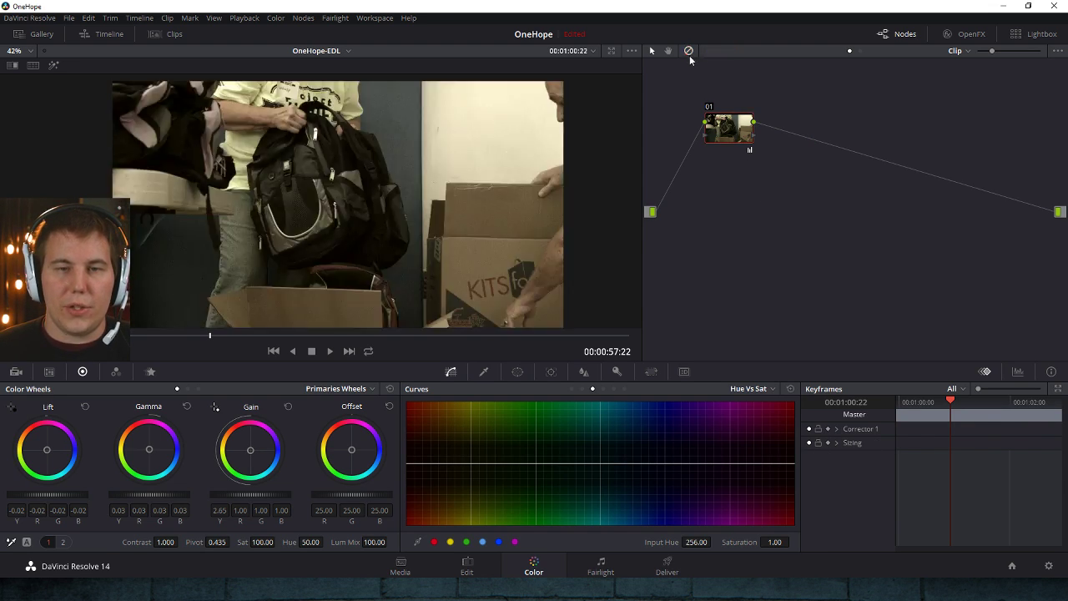
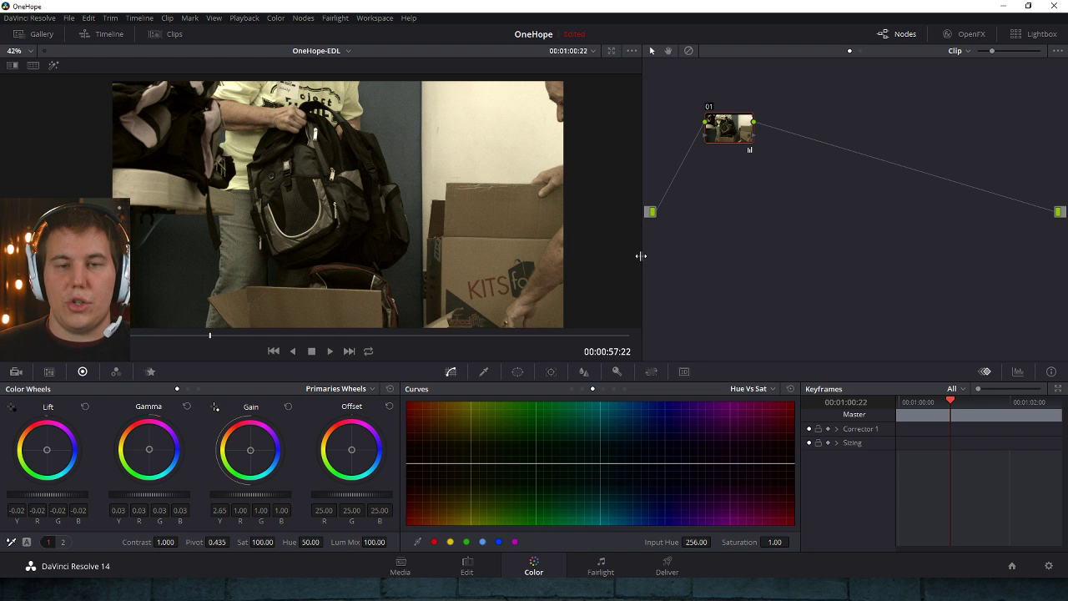
left_click_drag(641, 253, 620, 256)
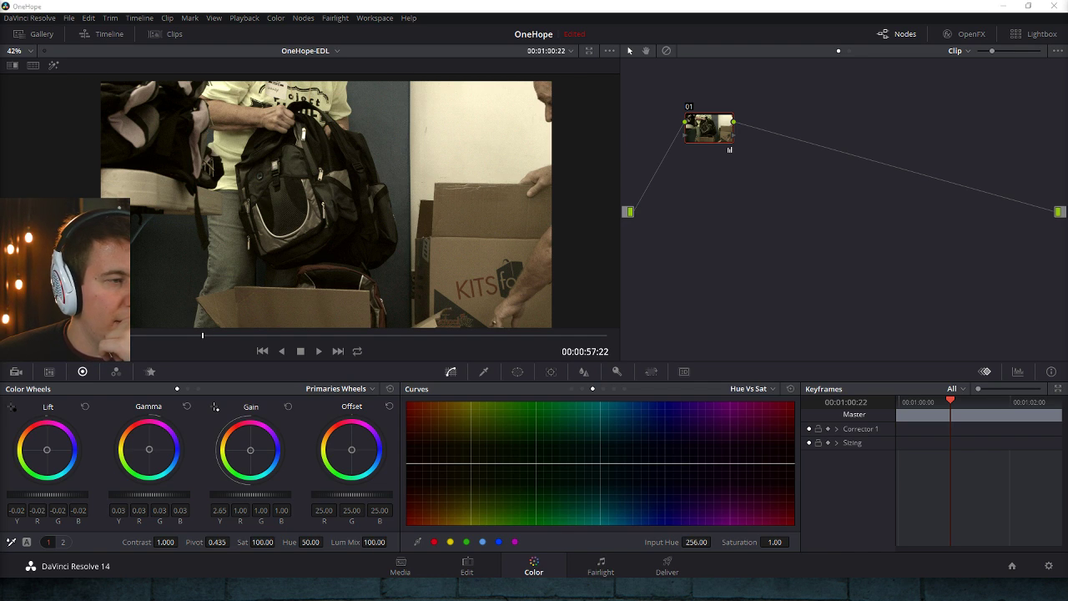
- Switch to the browser and examine the color look at several points of the YouTube video "Discover BC - VLOG" in full screen
key("alt+Tab")
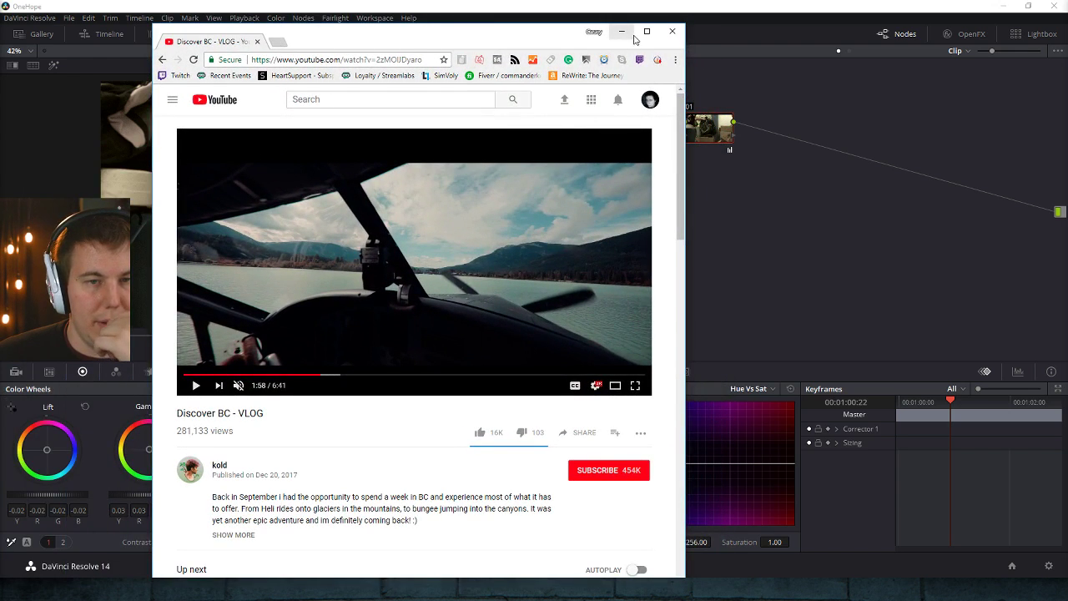
left_click(657, 20)
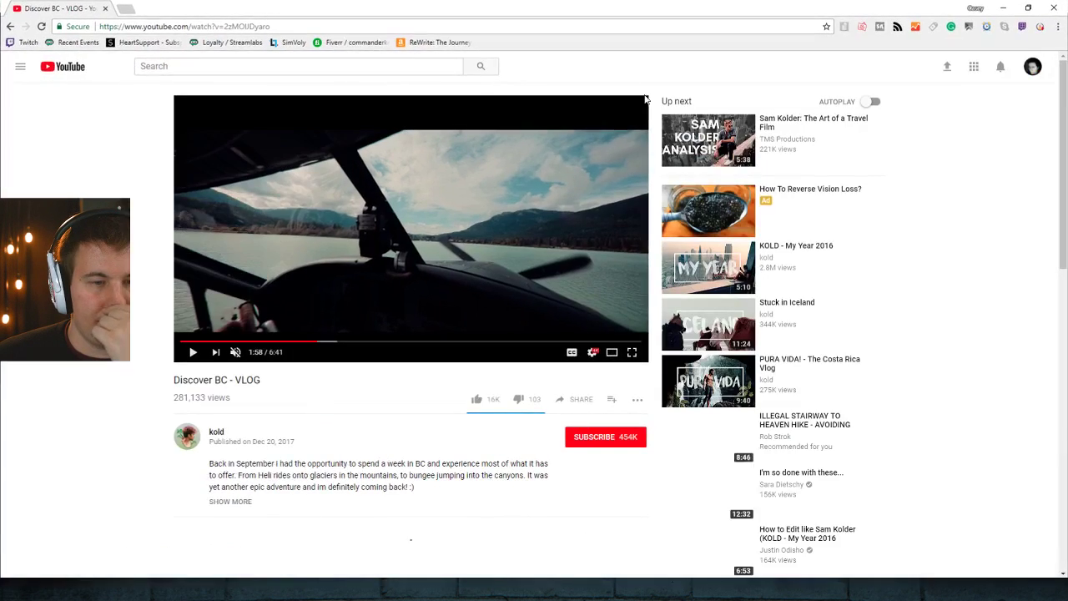
left_click(633, 354)
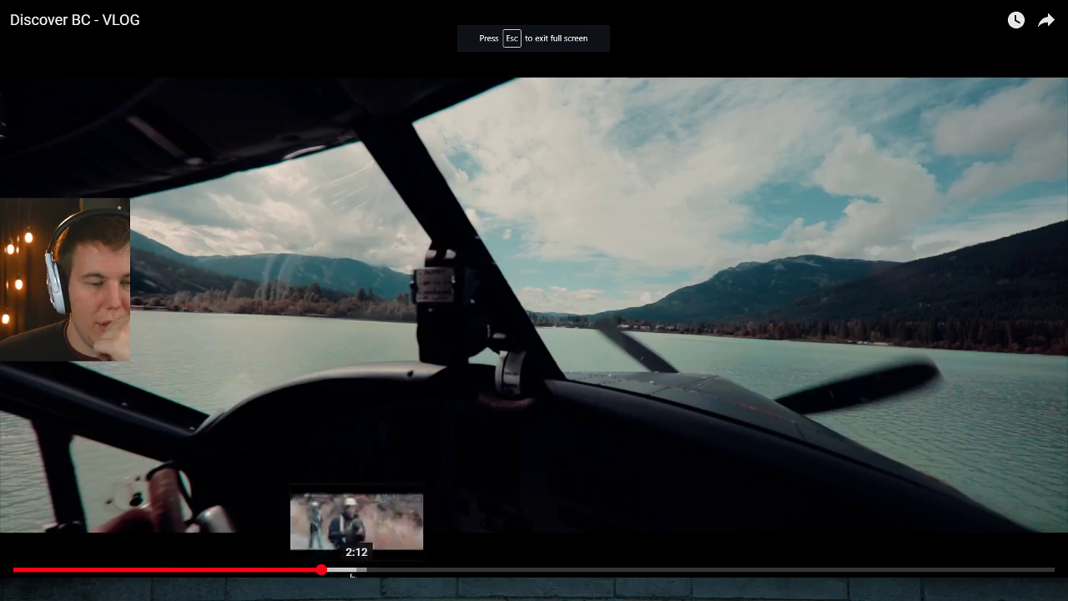
left_click(347, 570)
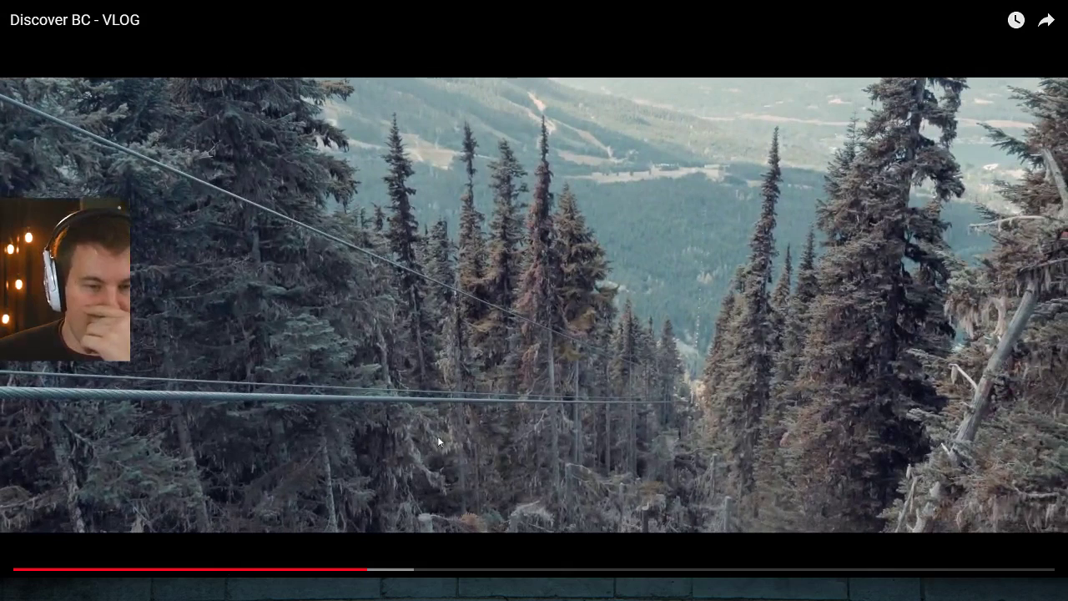
left_click(440, 570)
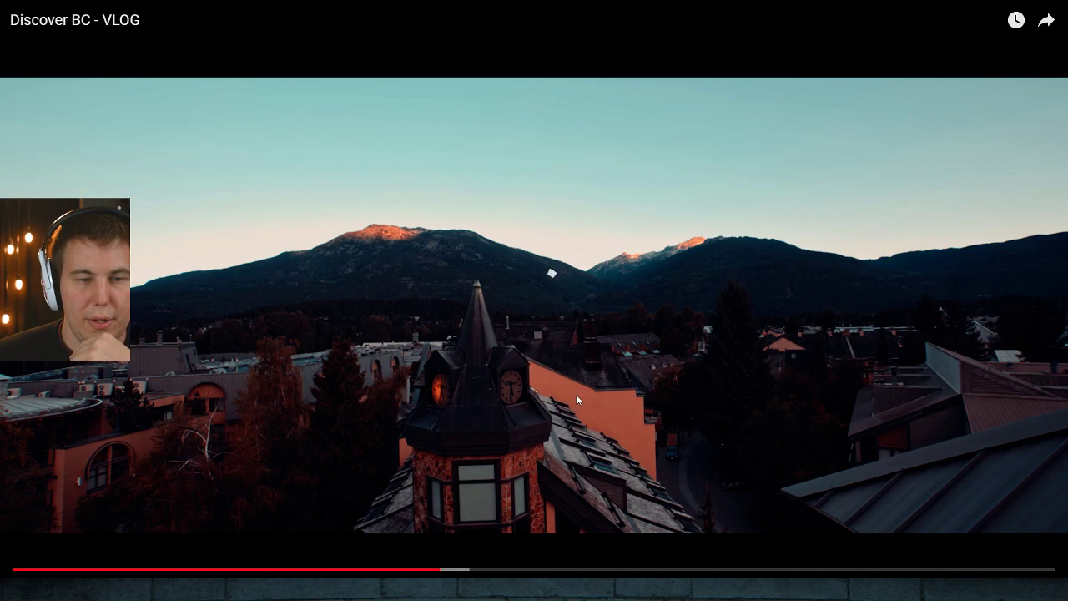
left_click(496, 570)
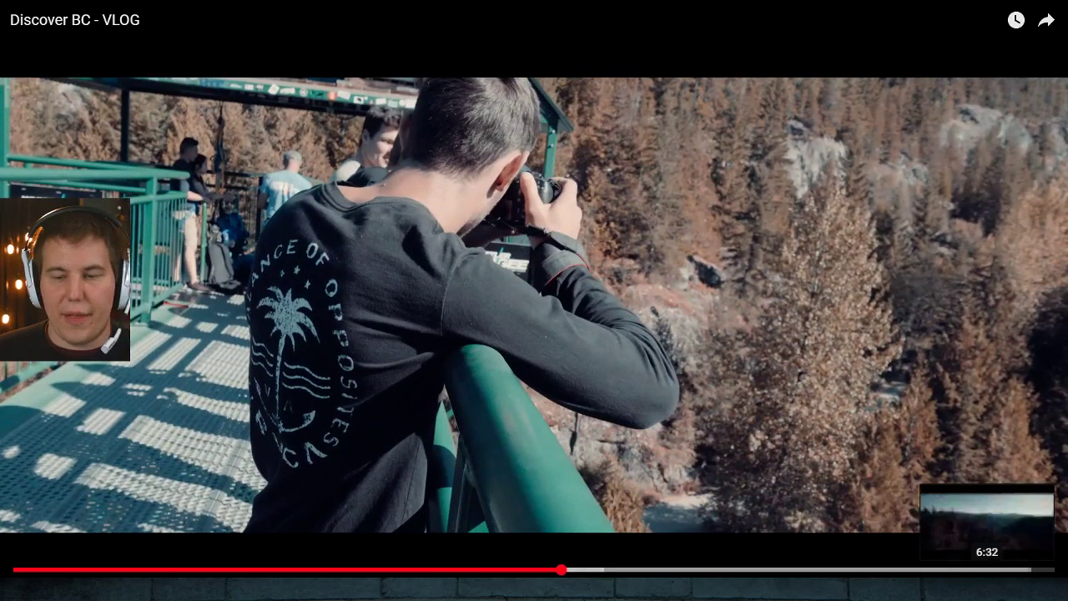
left_click(1046, 558)
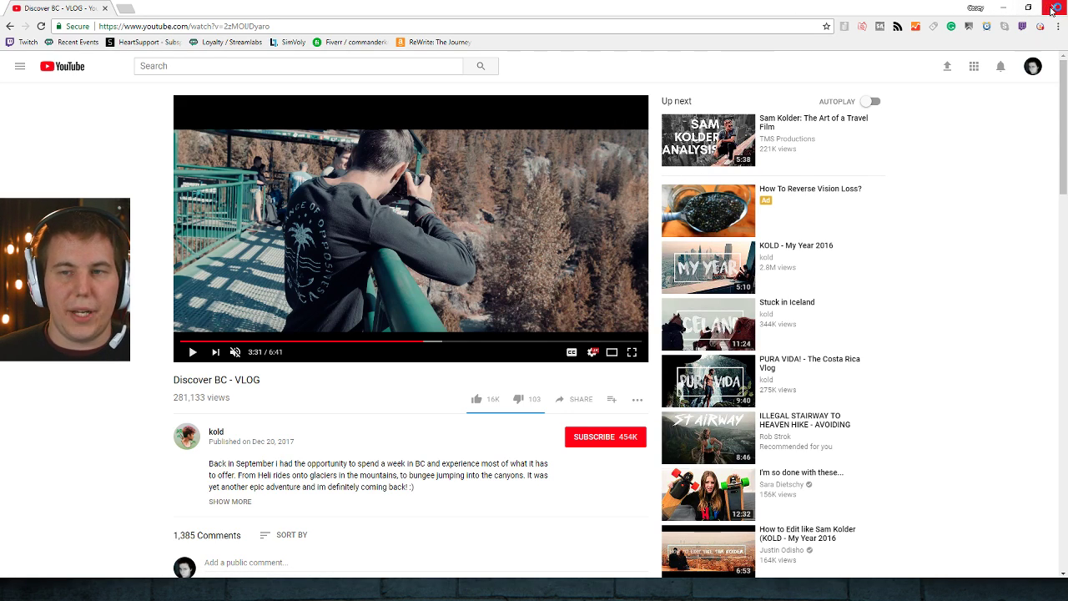
left_click(470, 341)
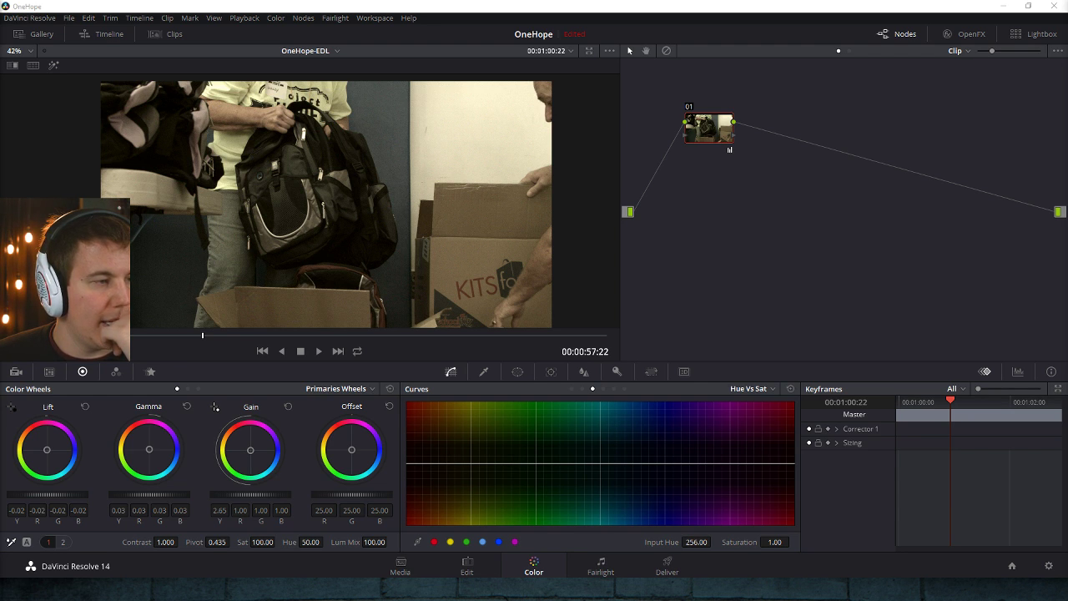
- Switch to the browser and examine the opening valley shot of the YouTube video "Issues with my Sprinter Van" in full screen
key("alt+Tab")
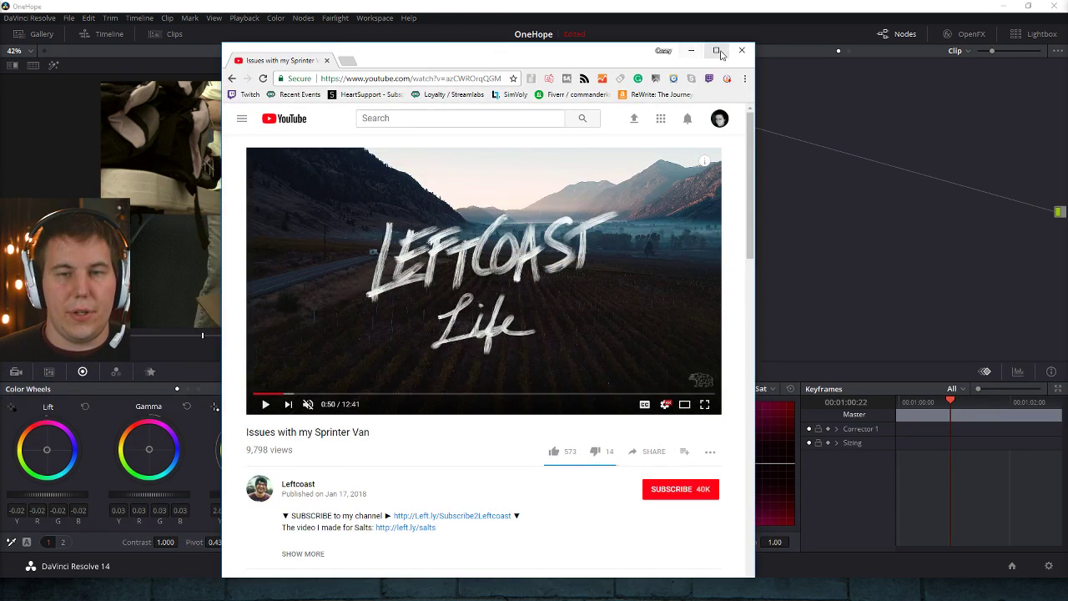
left_click(716, 48)
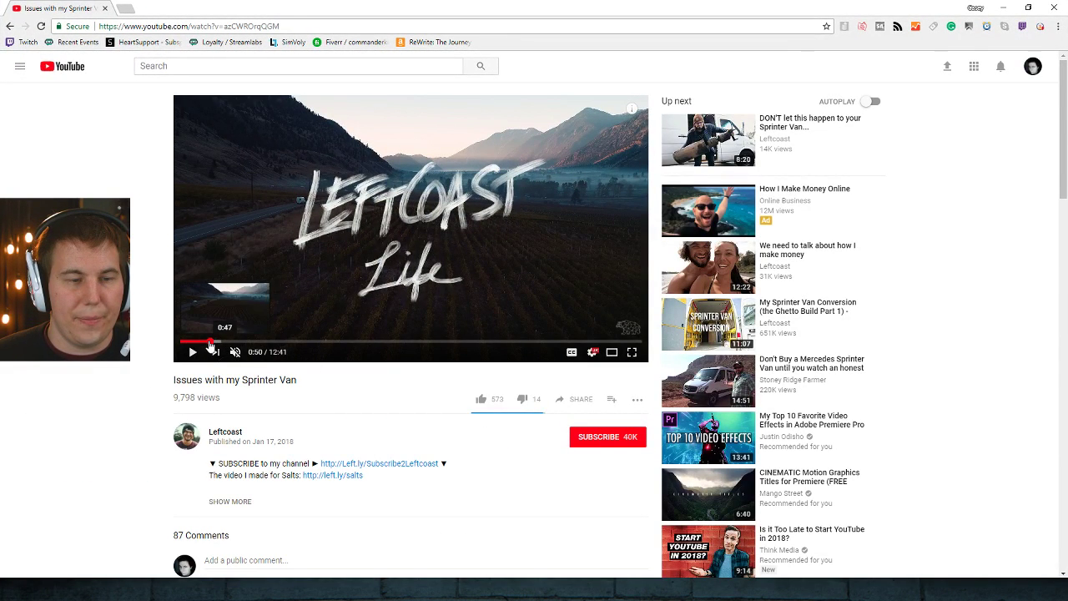
left_click_drag(214, 341, 189, 358)
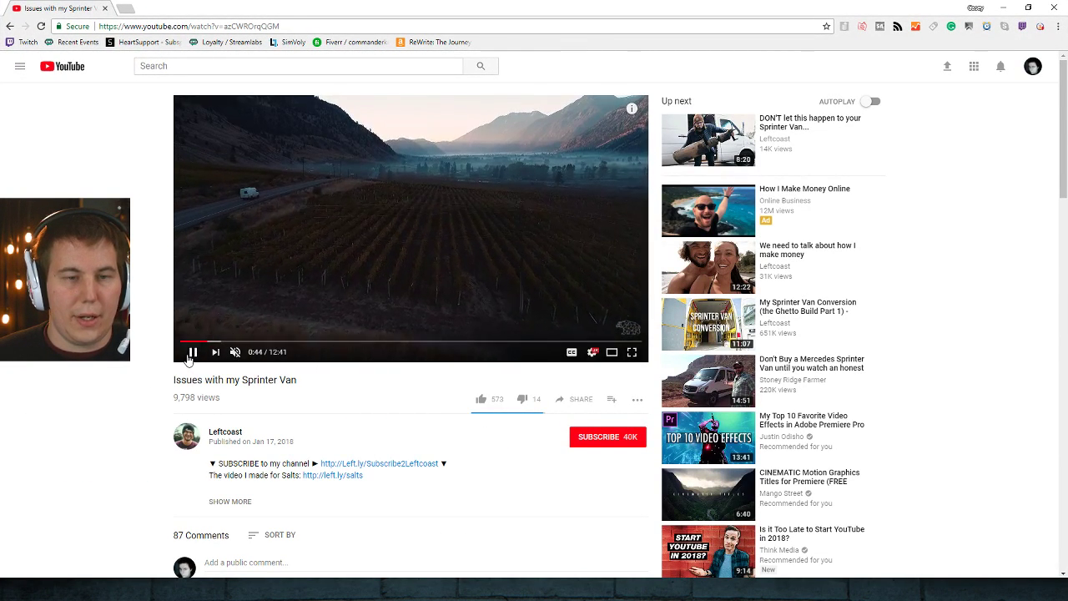
left_click(632, 351)
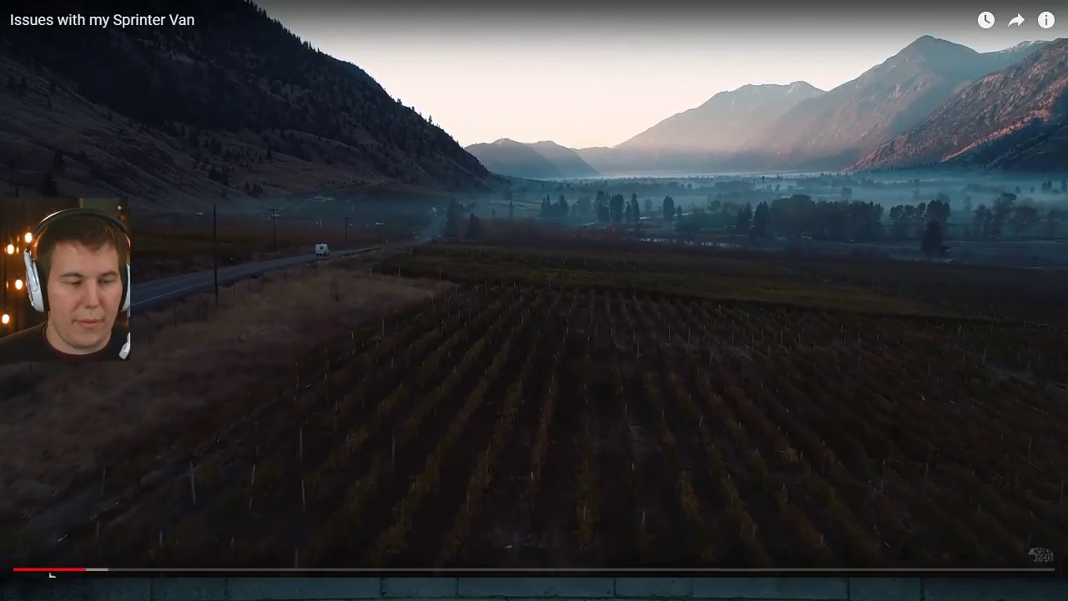
key("Escape")
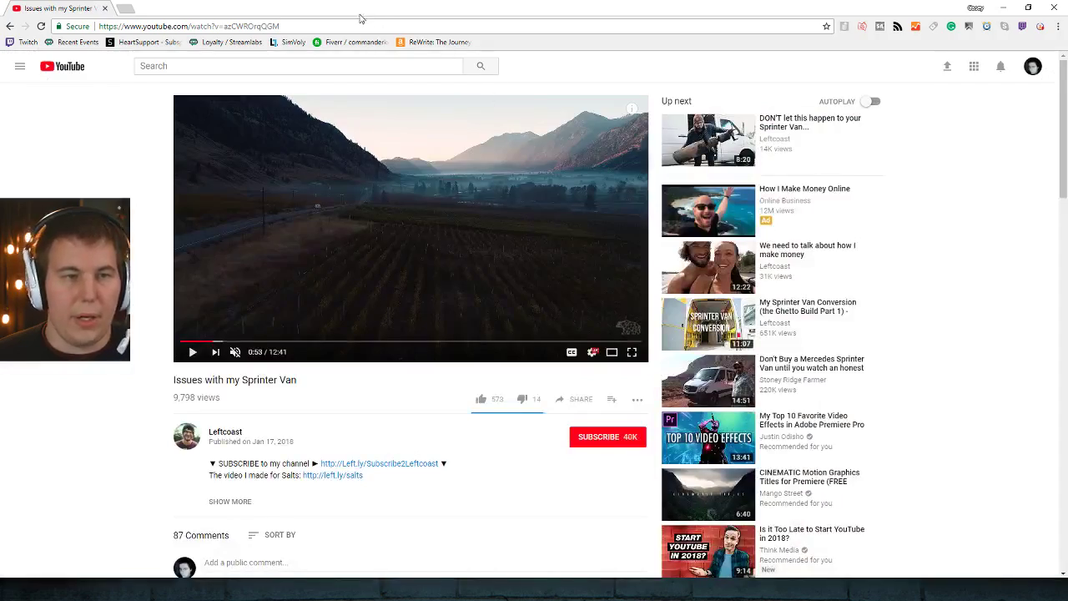
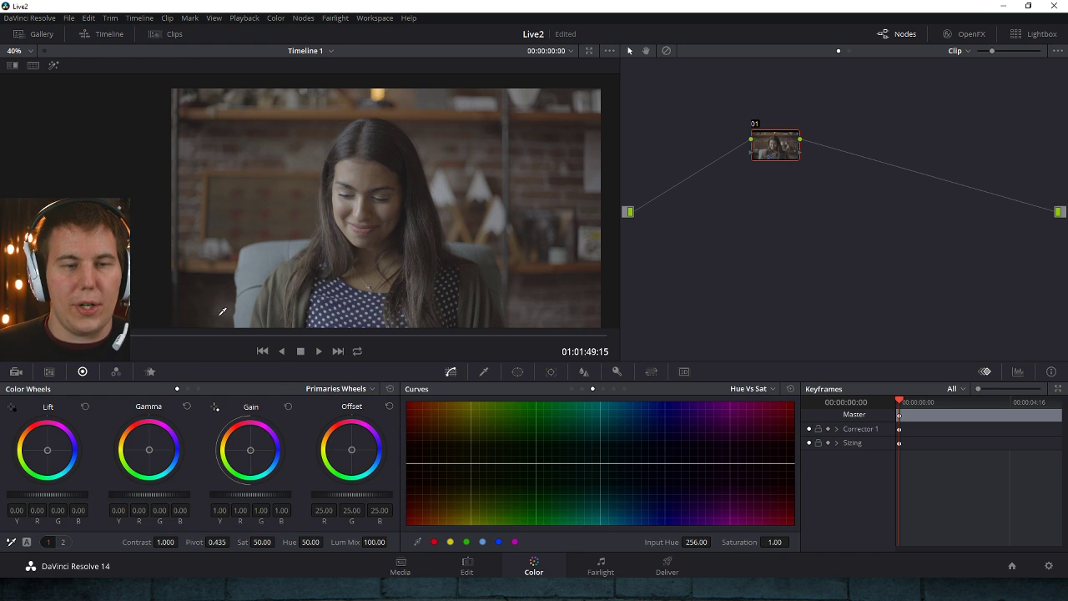
- Show the scopes for the Live2 portrait shot of the woman and set them to Parade
scroll(289, 254, "down", 2)
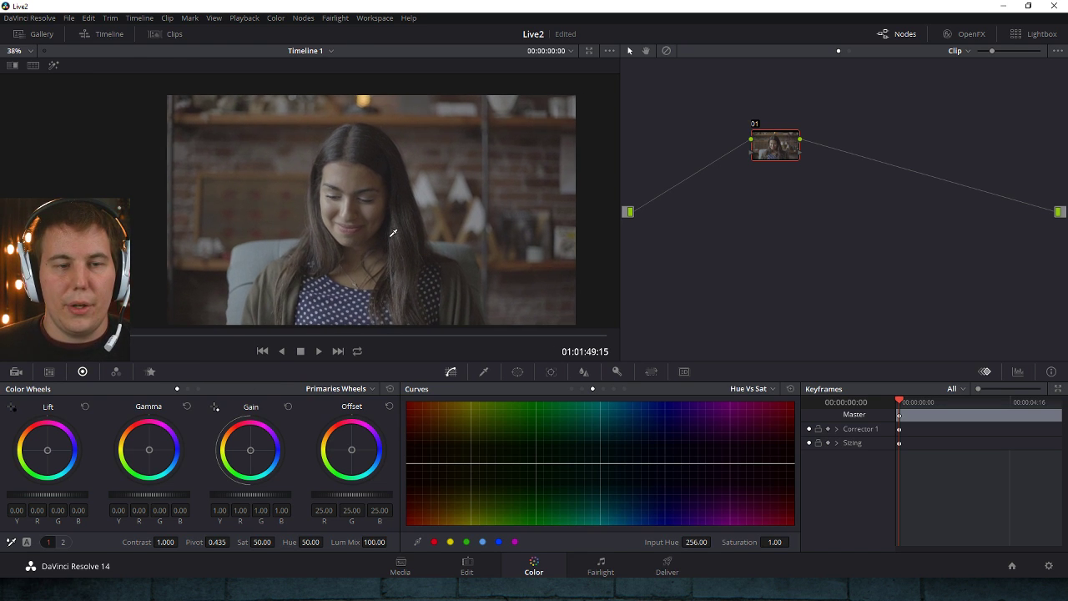
scroll(392, 234, "up", 3)
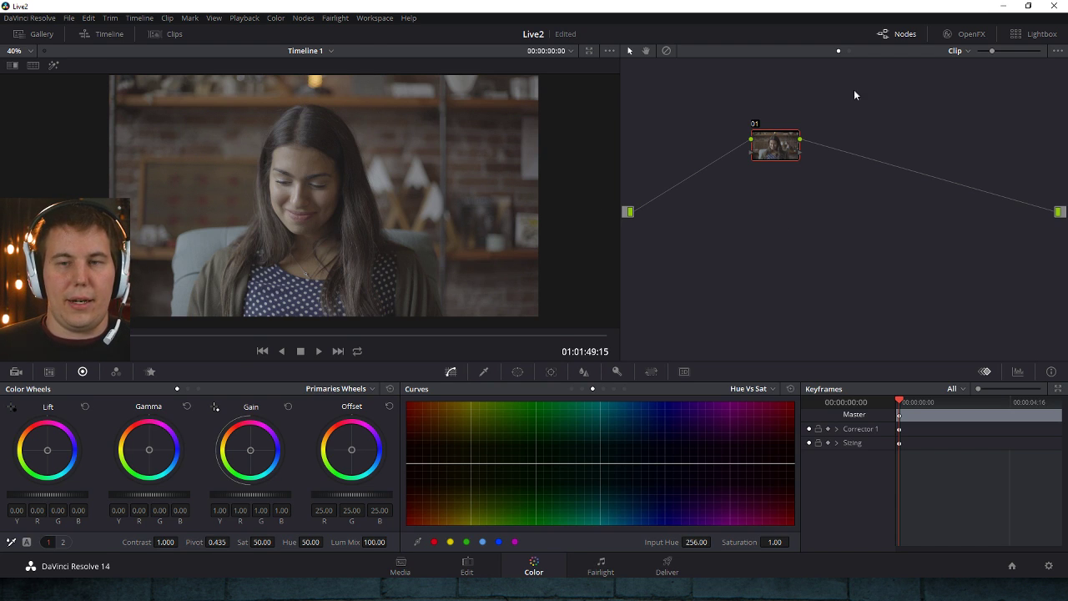
left_click(1018, 371)
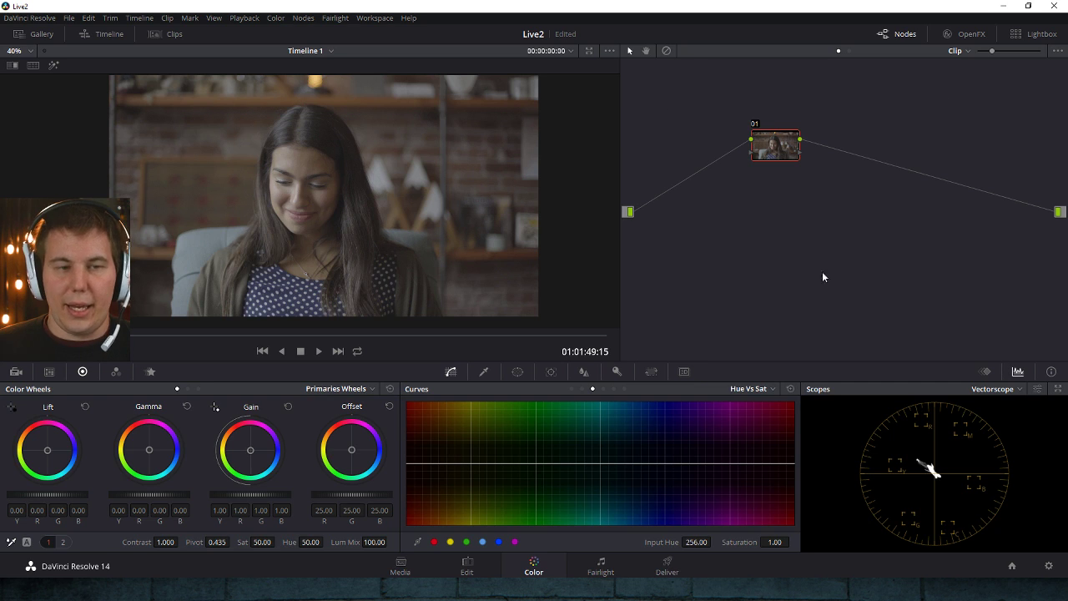
left_click(998, 391)
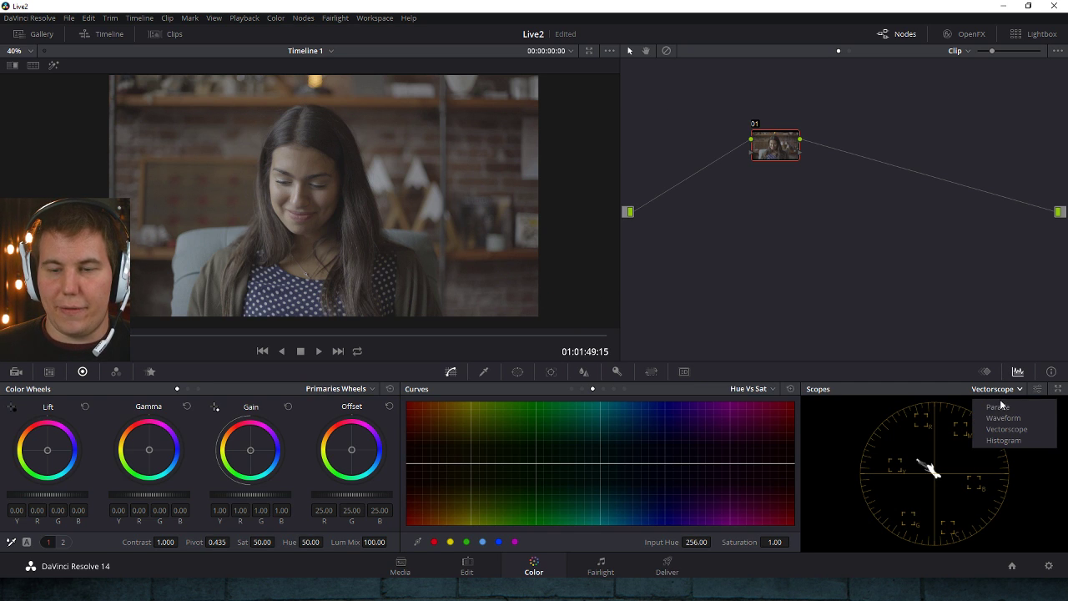
left_click(1001, 404)
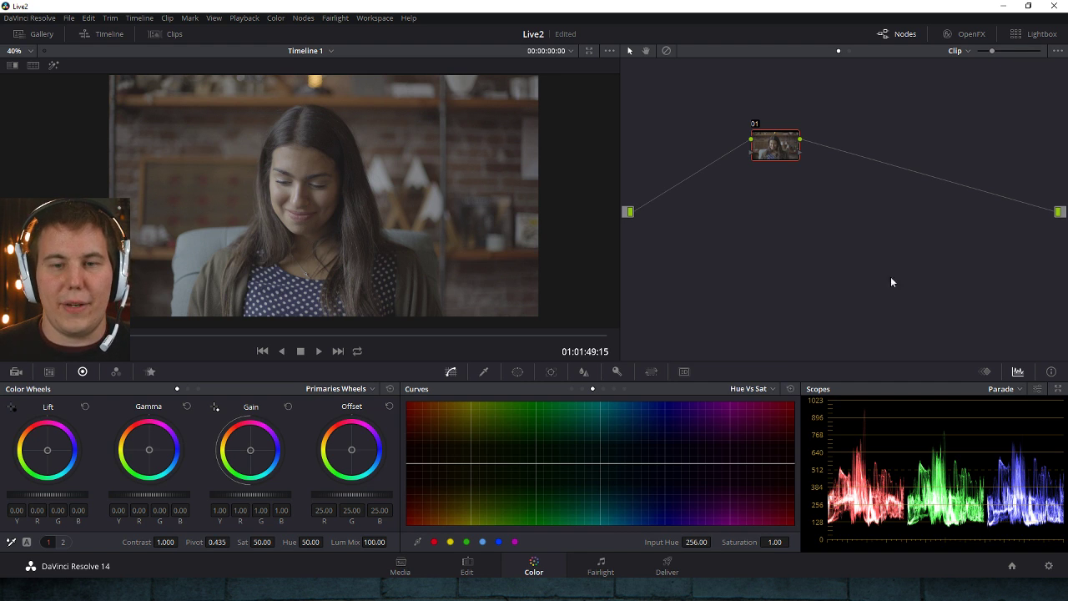
- Inspect the portrait's dark areas up close and lower the master lift on node 01 to -0.04
left_click_drag(436, 214, 467, 221)
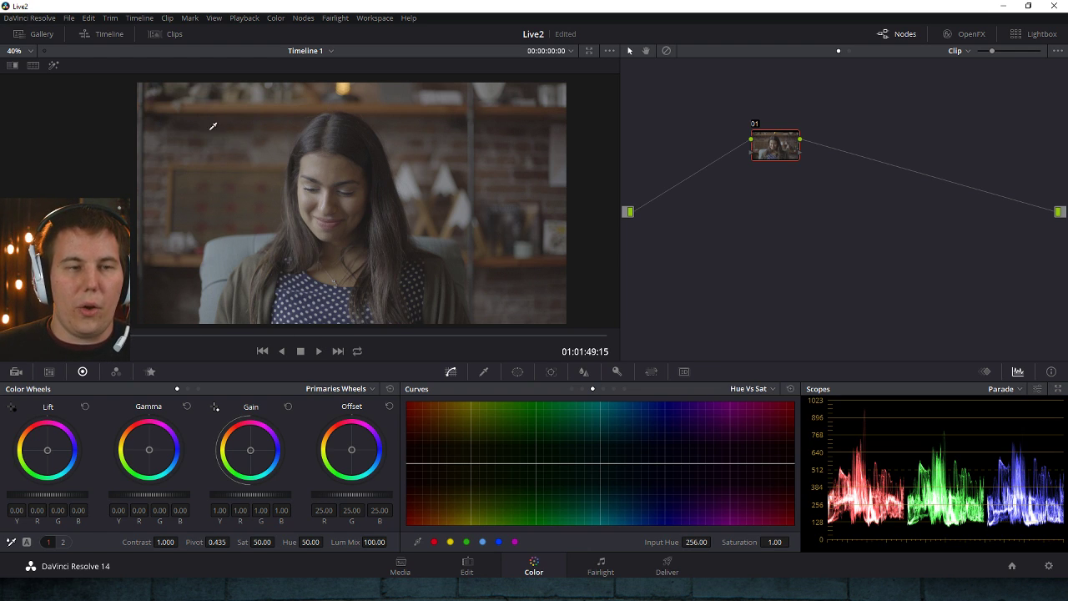
scroll(334, 237, "up", 2)
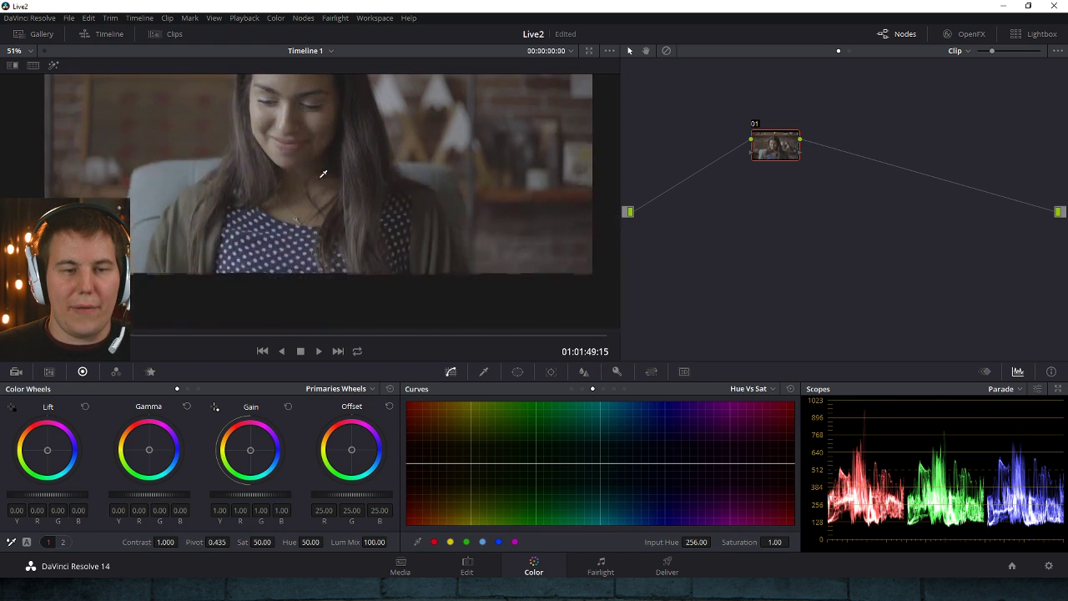
scroll(365, 233, "up", 3)
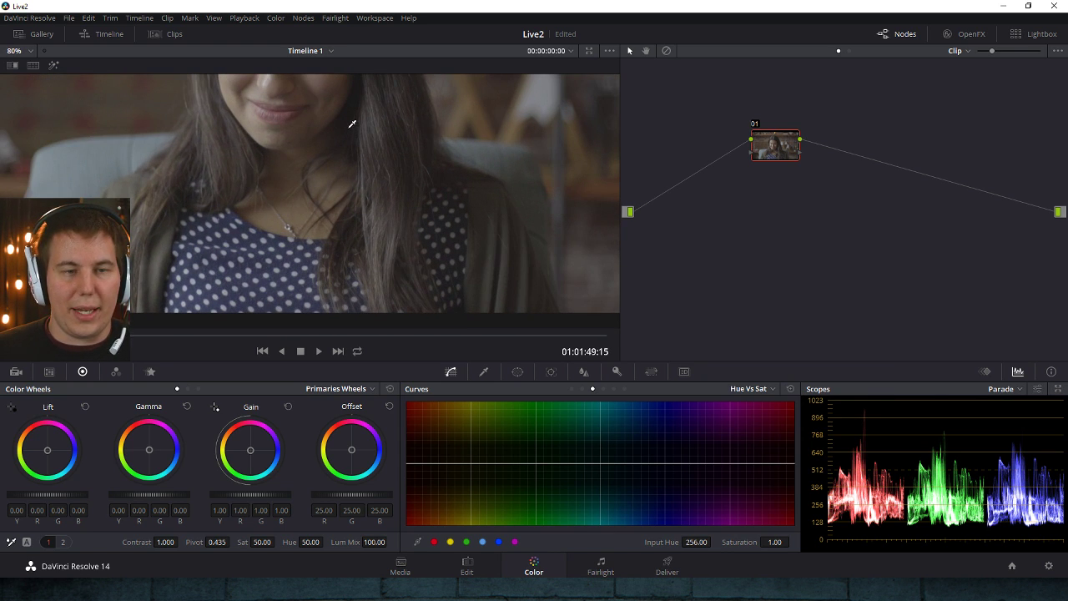
scroll(354, 115, "down", 4)
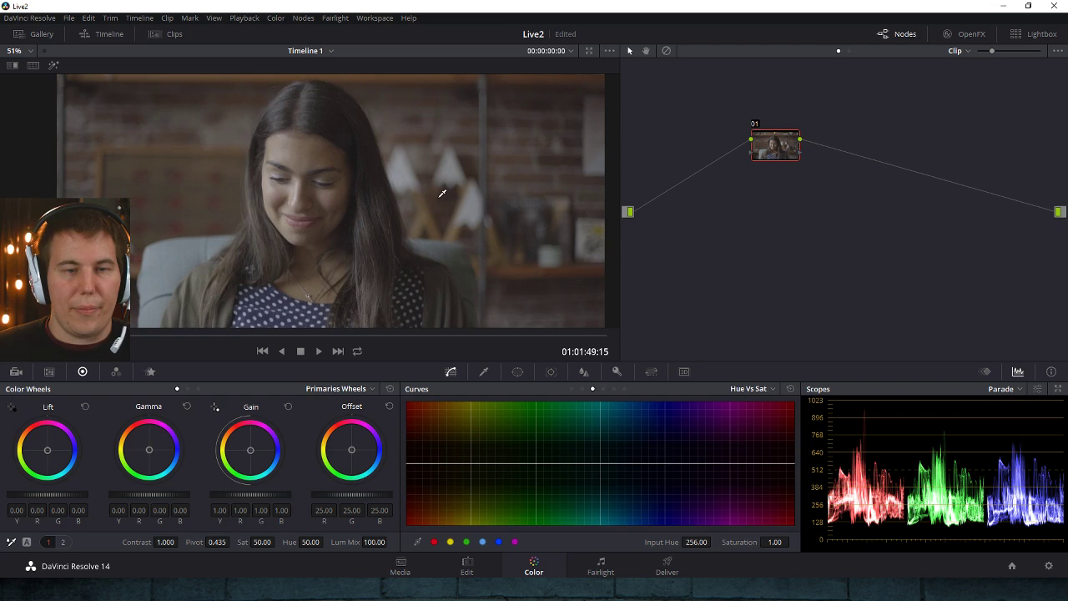
scroll(488, 202, "down", 2)
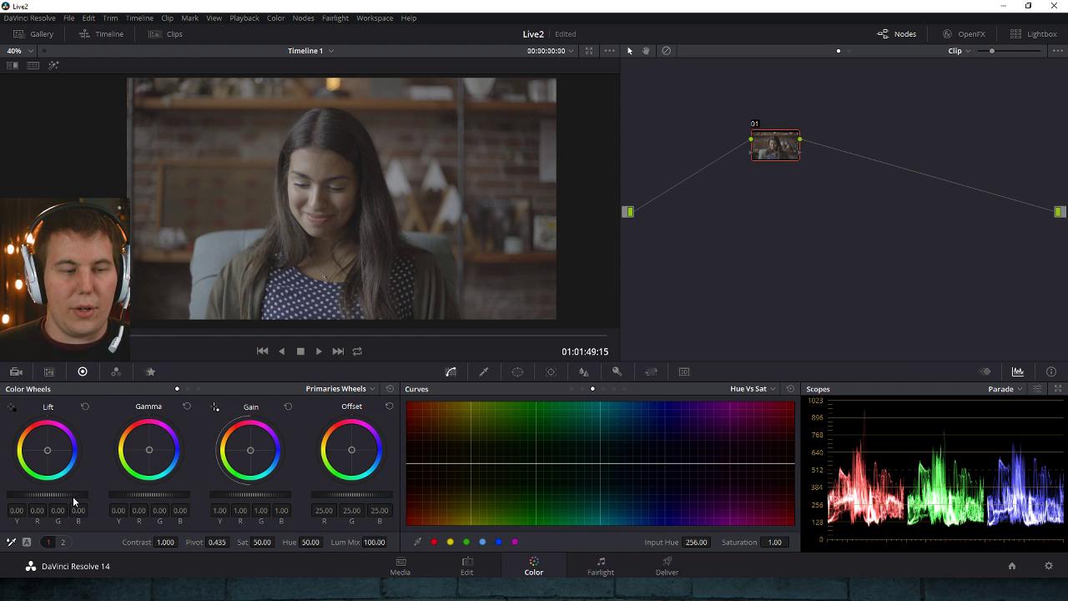
left_click_drag(50, 494, 40, 494)
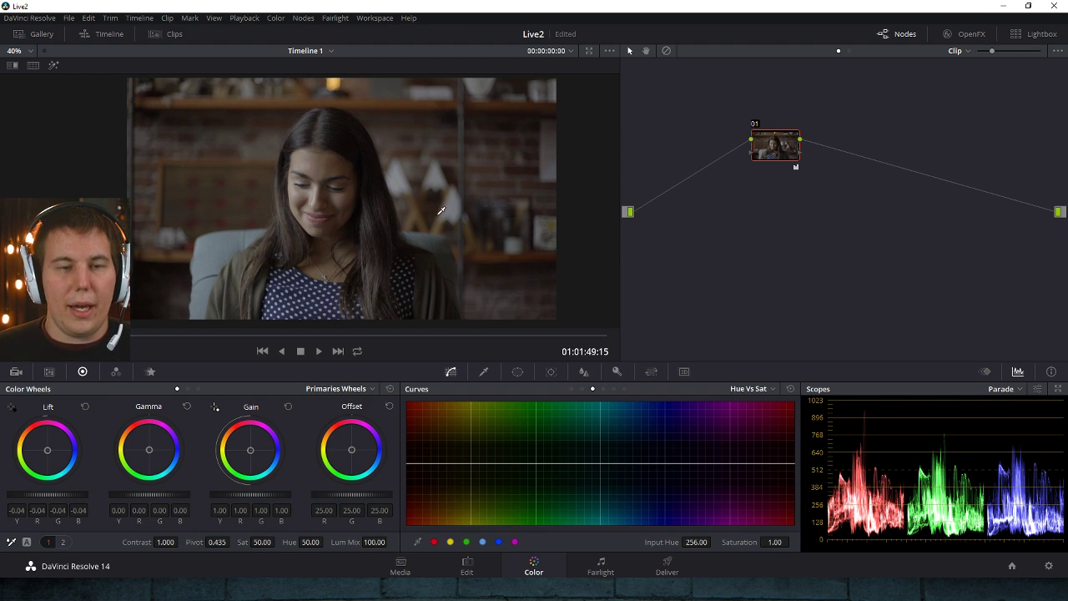
- Raise the master gain on node 01 to 1.26 and the master gamma to 0.02
scroll(442, 210, "up", 1)
scroll(435, 198, "down", 2)
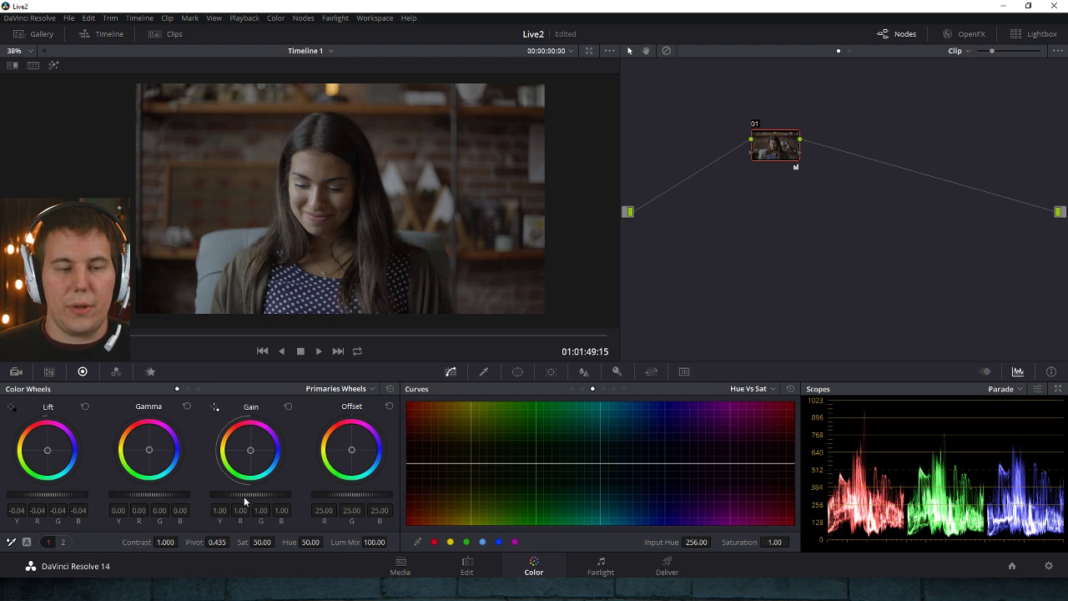
left_click_drag(215, 407, 215, 406)
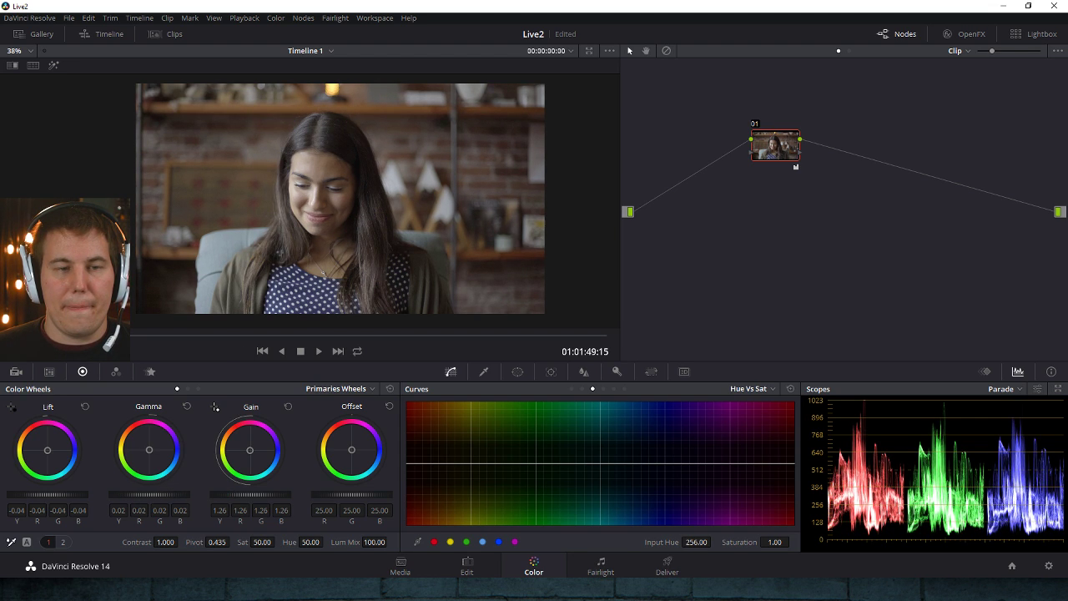
scroll(304, 184, "up", 2)
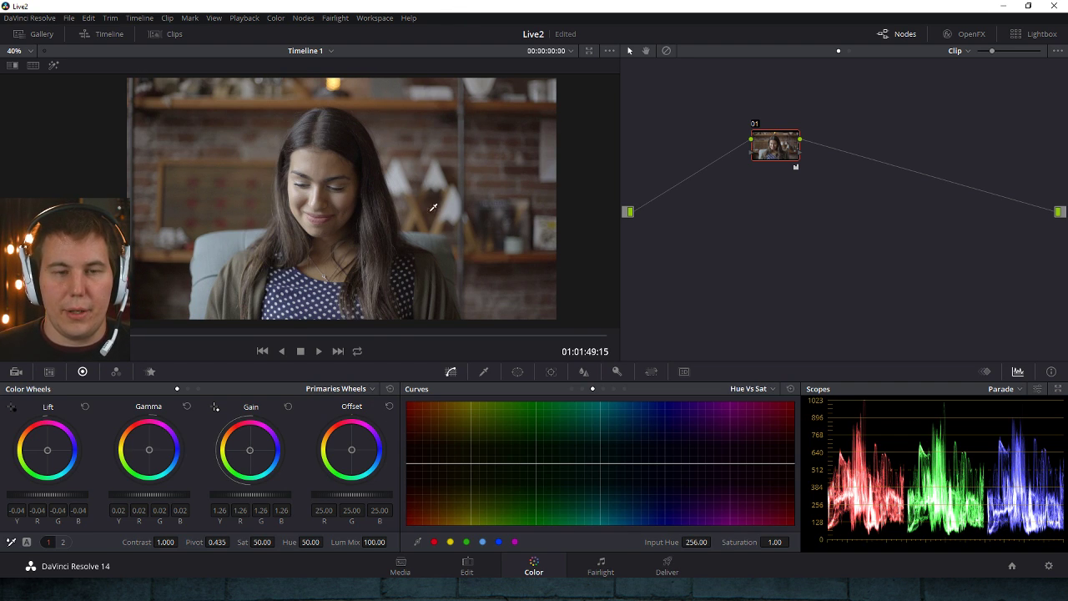
- Examine the portrait's RGB parade in an enlarged floating scopes window, and close that window
left_click(1058, 389)
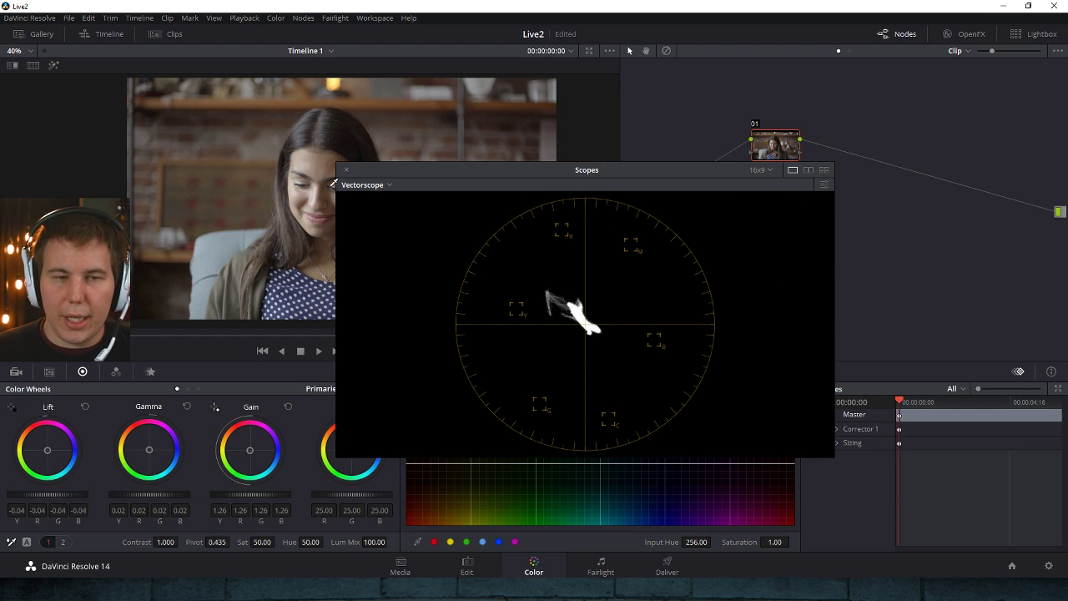
left_click(368, 184)
left_click(376, 203)
left_click_drag(533, 172, 686, 112)
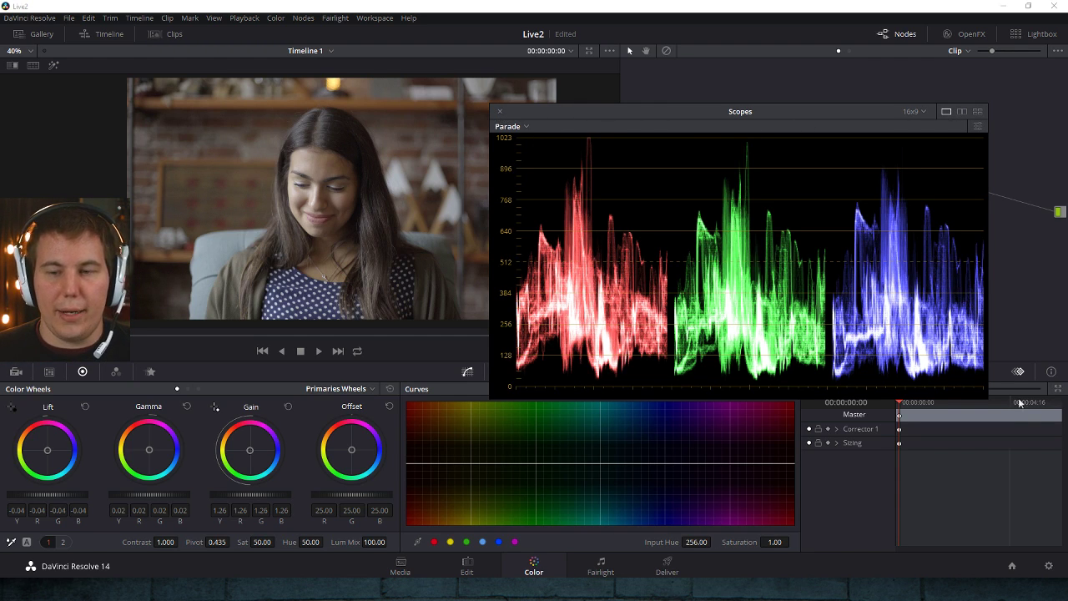
left_click(499, 111)
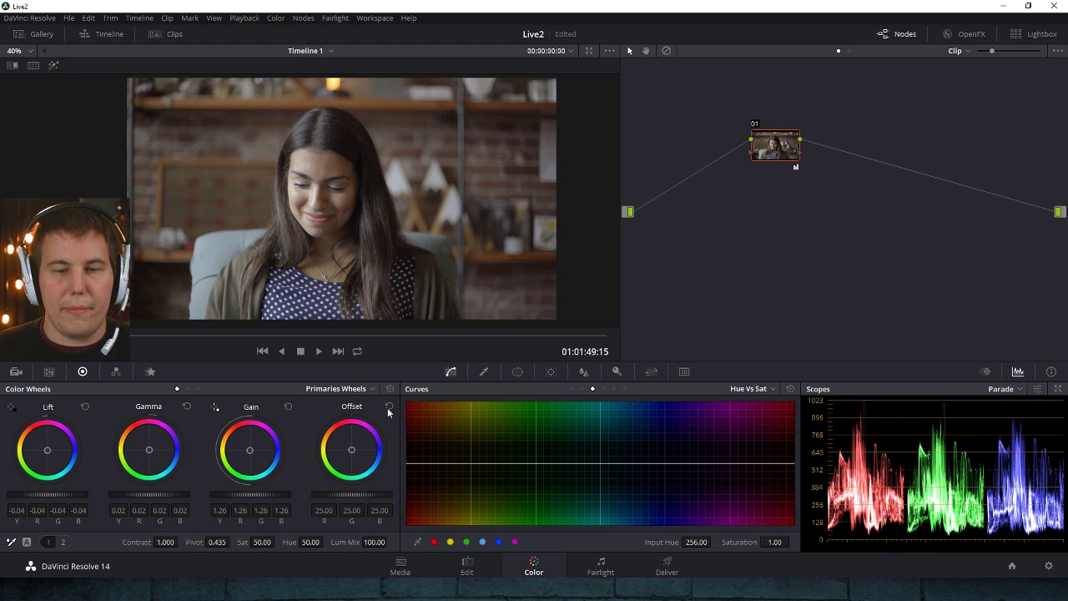
- Try a master gain of 1.90 with a master lift of -0.07 on node 01, and undo these changes
left_click_drag(254, 498, 317, 498)
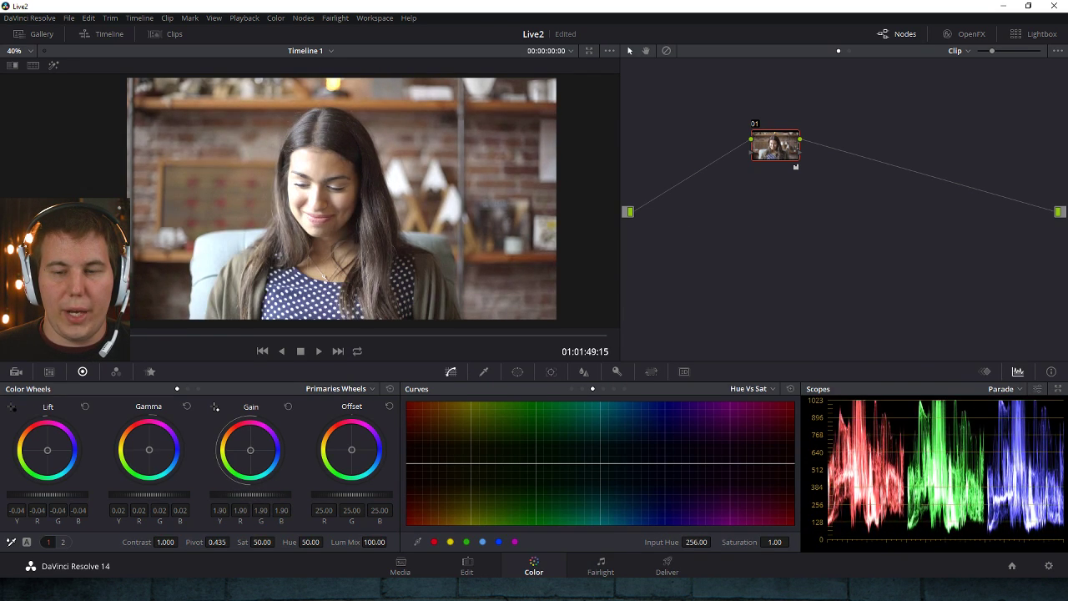
left_click_drag(61, 512, 53, 512)
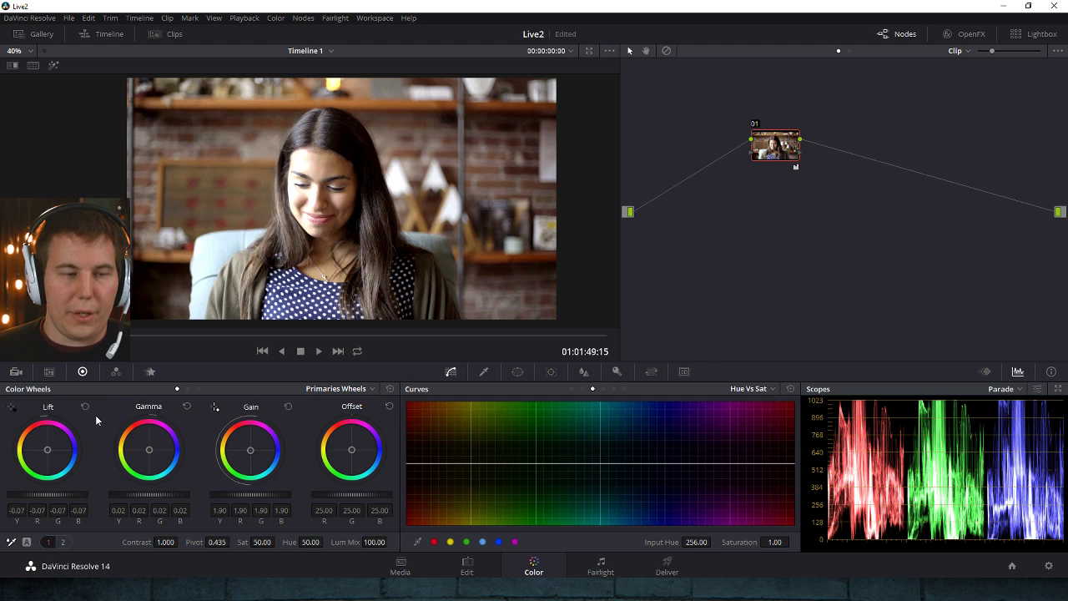
key("ctrl+z")
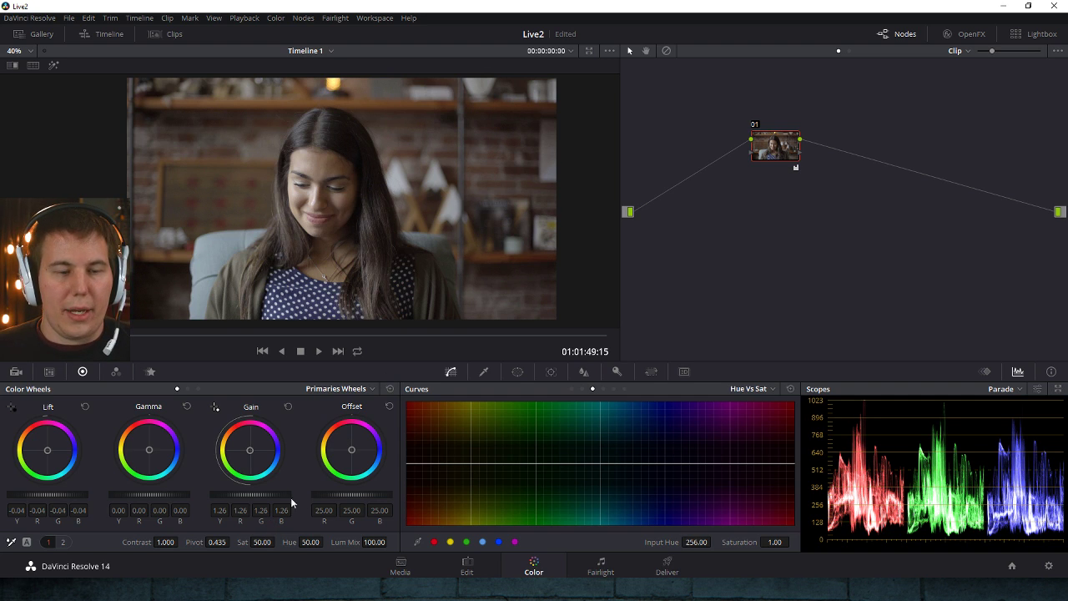
- Set the saturation of node 01 to 77.20 and switch the scope display to Vectorscope
left_click_drag(264, 542, 275, 542)
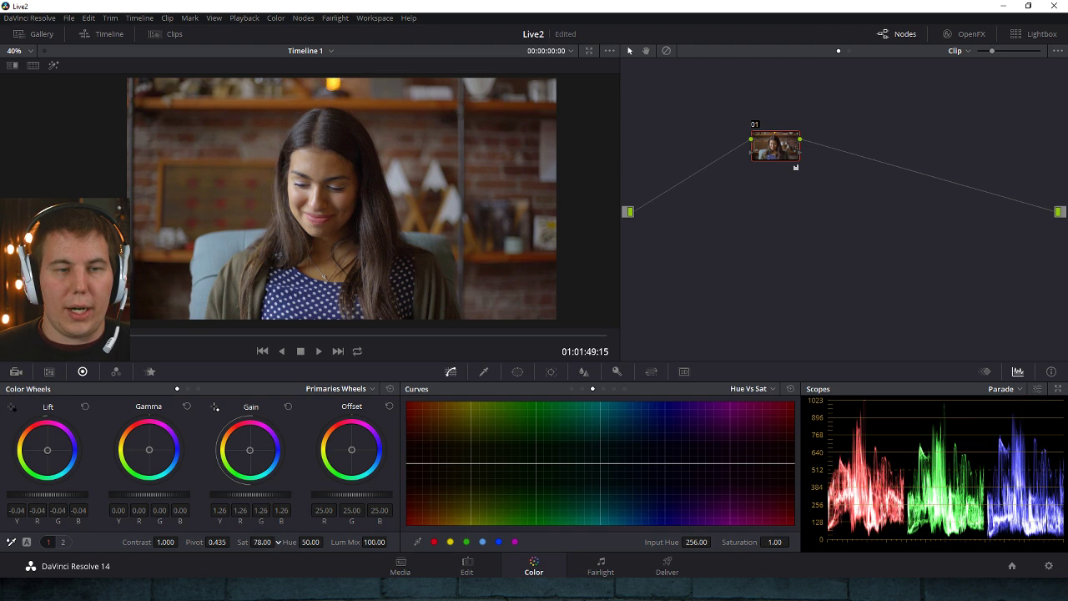
left_click(1013, 388)
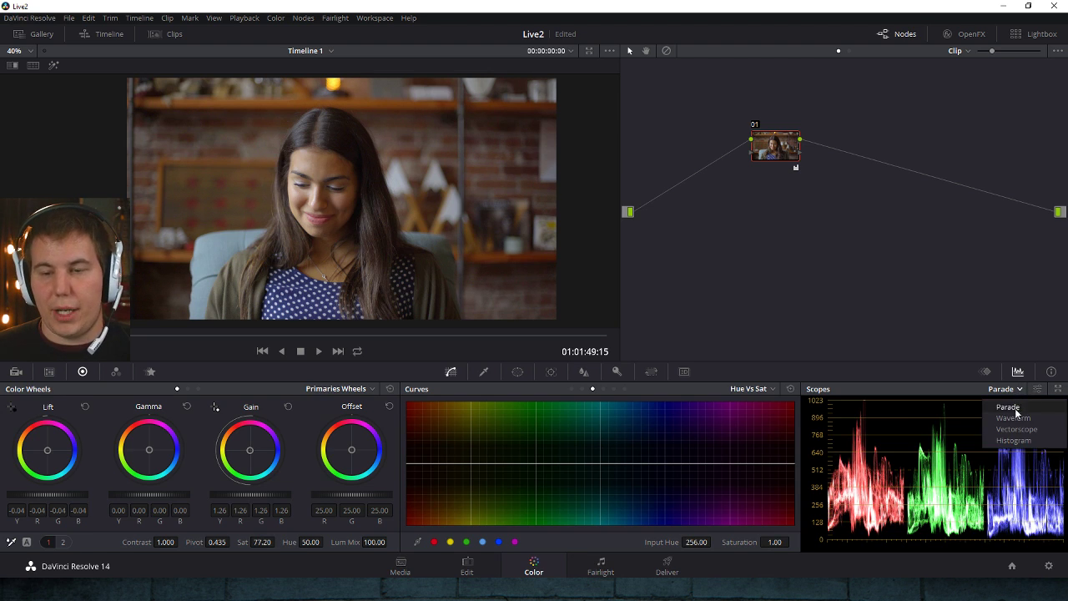
left_click(1015, 417)
left_click(1011, 389)
left_click(1016, 427)
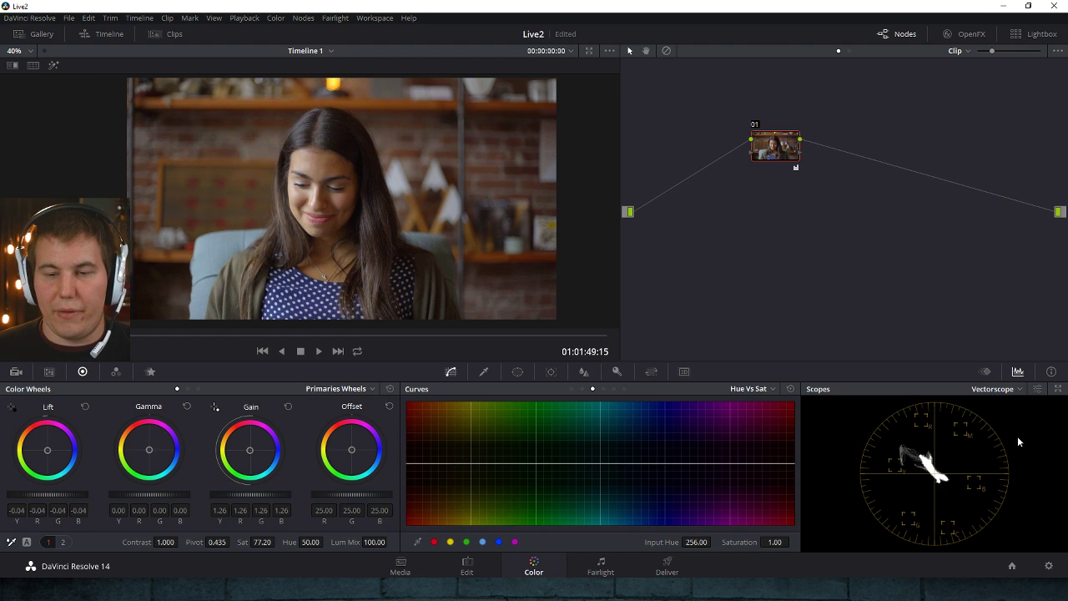
- Examine the portrait's color distribution in an enlarged Vectorscope, and return the docked scopes to Parade
left_click(1058, 389)
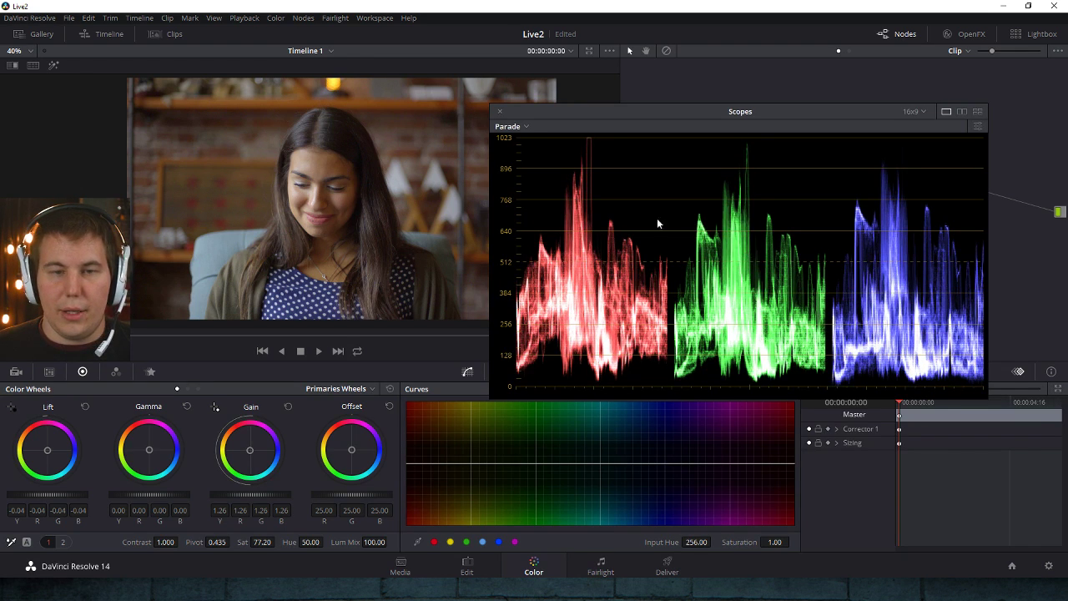
left_click(511, 126)
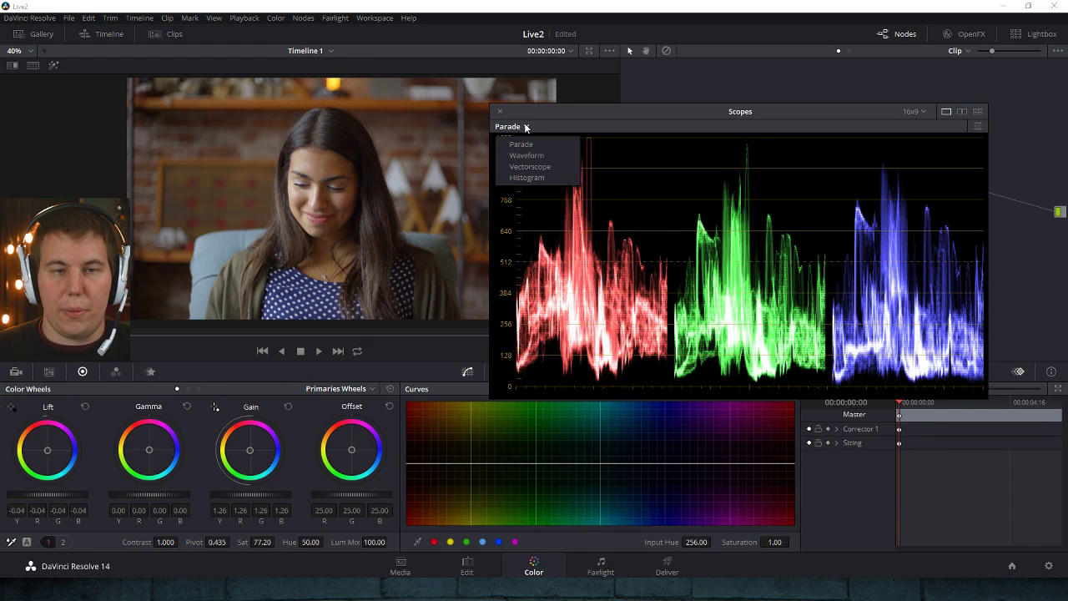
left_click(543, 167)
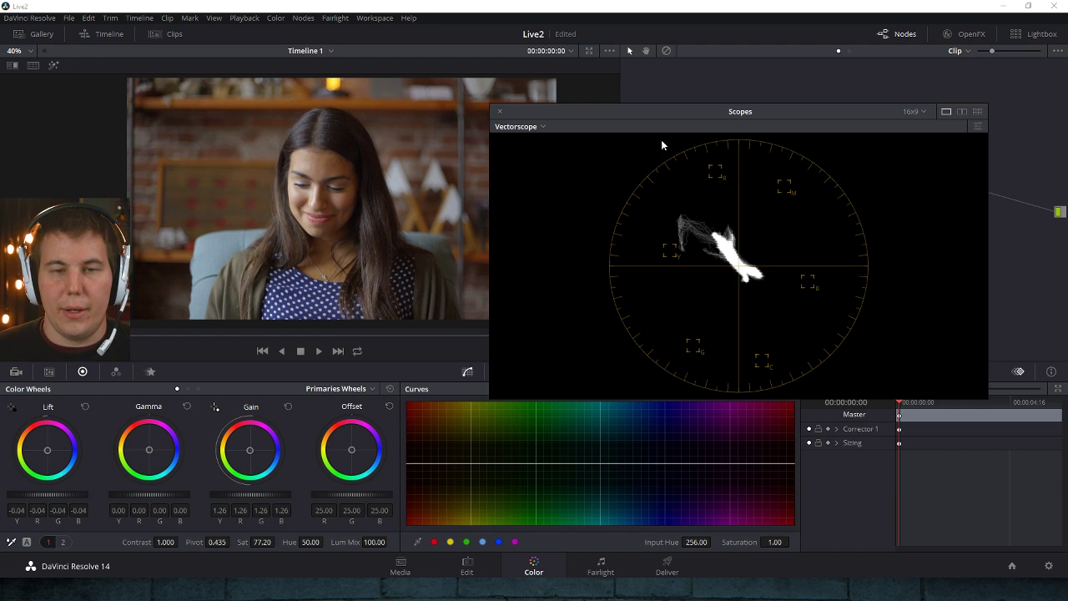
left_click(499, 111)
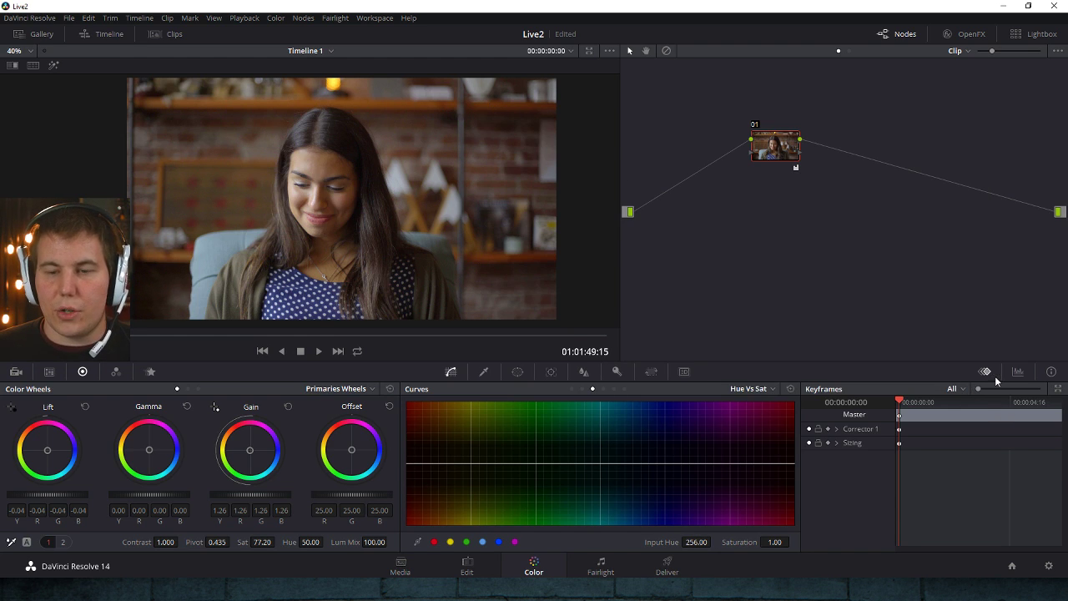
left_click(1018, 373)
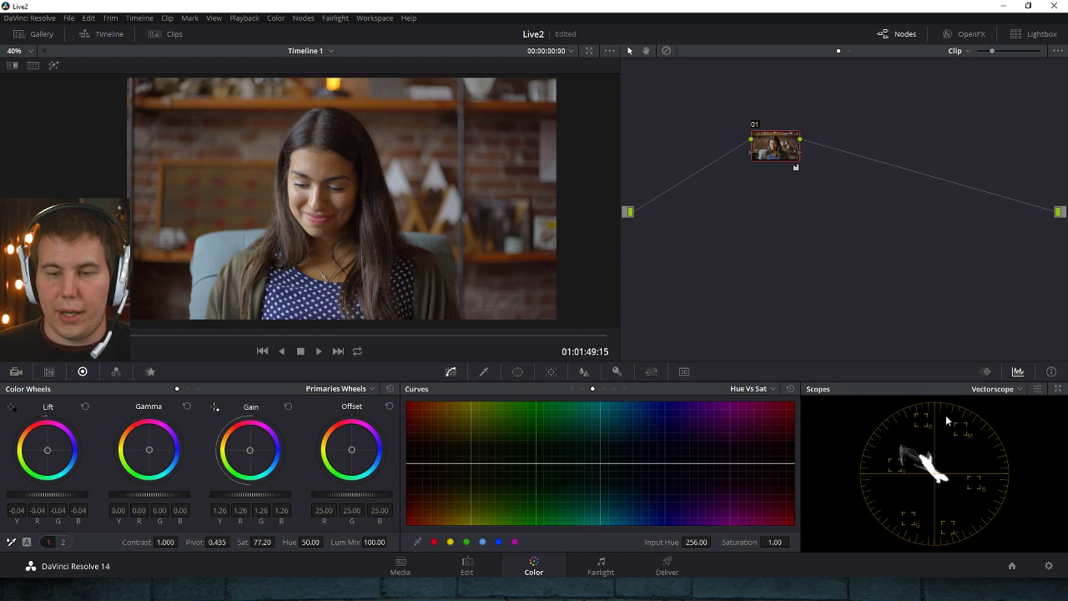
left_click(985, 390)
left_click(997, 405)
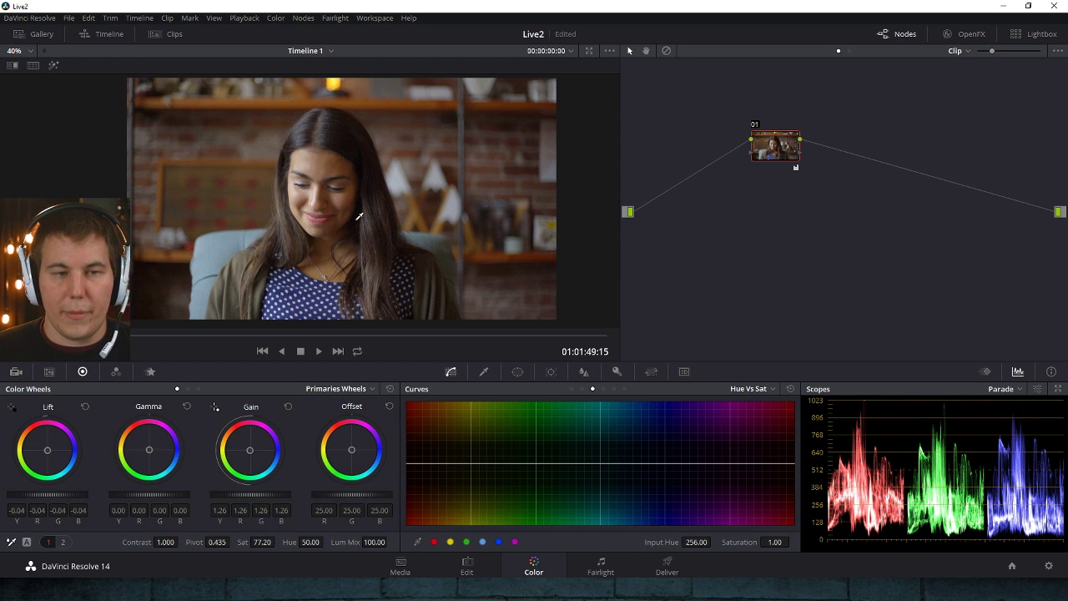
- Move the playhead to 00:00:02:06, where the woman smiles at the camera, and add a serial node after node 01
left_click_drag(177, 336, 214, 335)
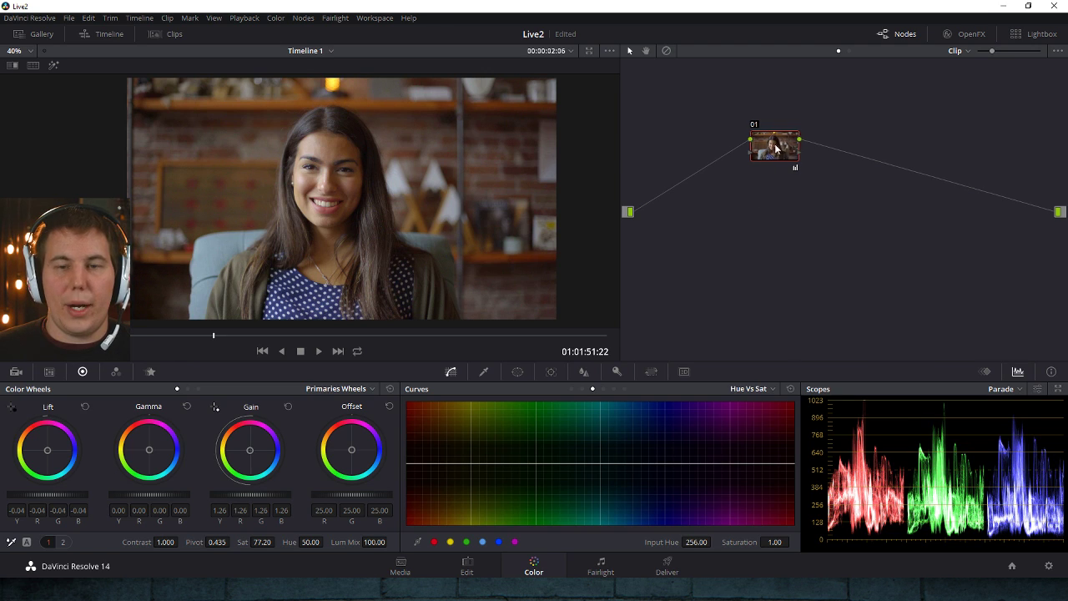
left_click_drag(780, 150, 737, 155)
key("alt+s")
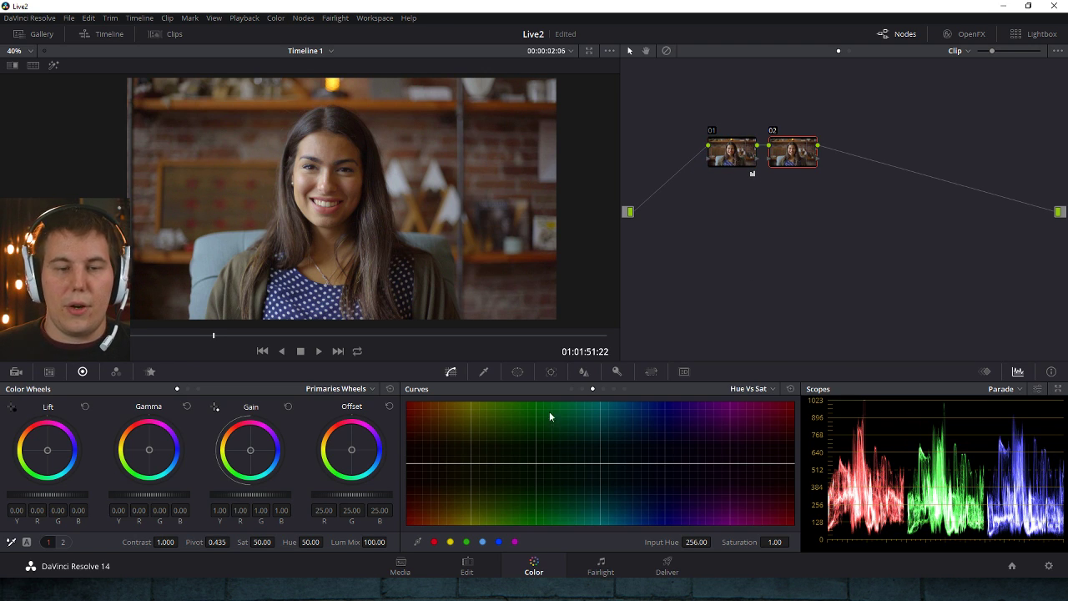
- Shape a gentle S-curve on node 02's custom curve, raising the highlights and slightly lowering the shadows
left_click(571, 389)
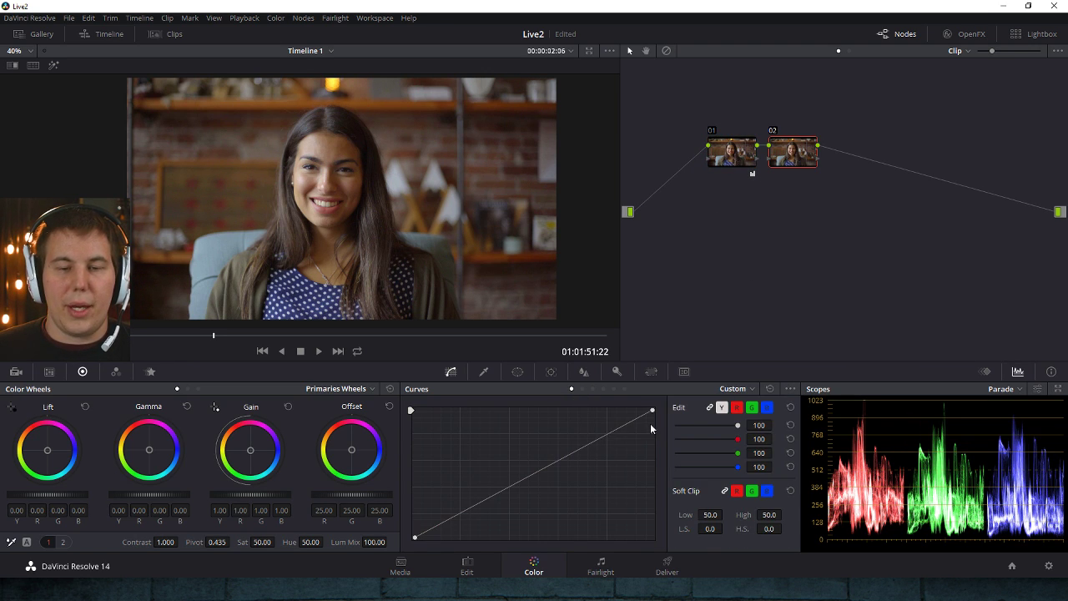
left_click(587, 441)
left_click_drag(587, 441, 586, 435)
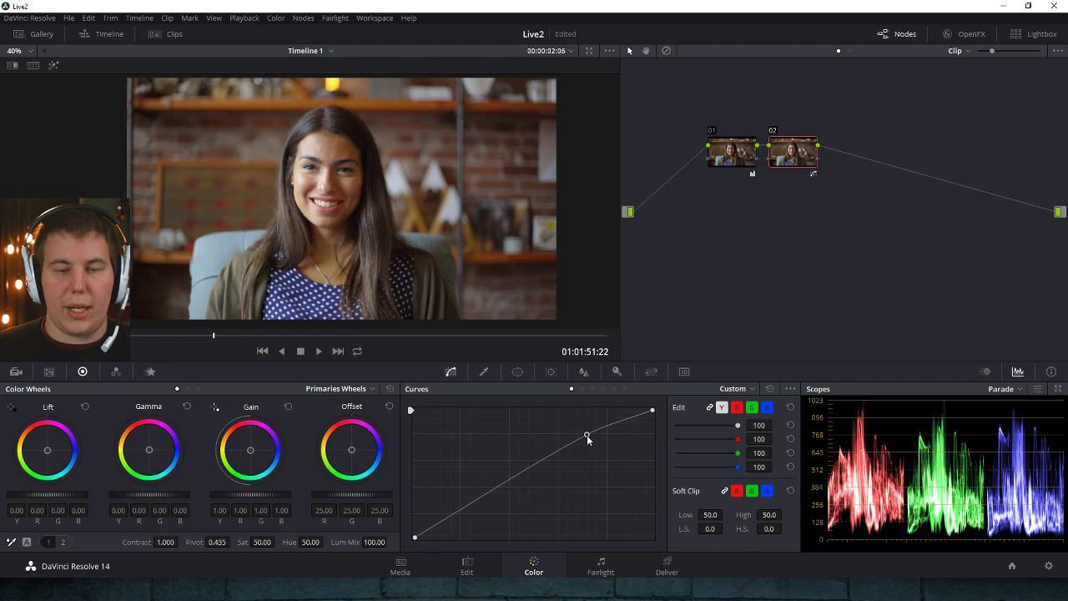
left_click(453, 516)
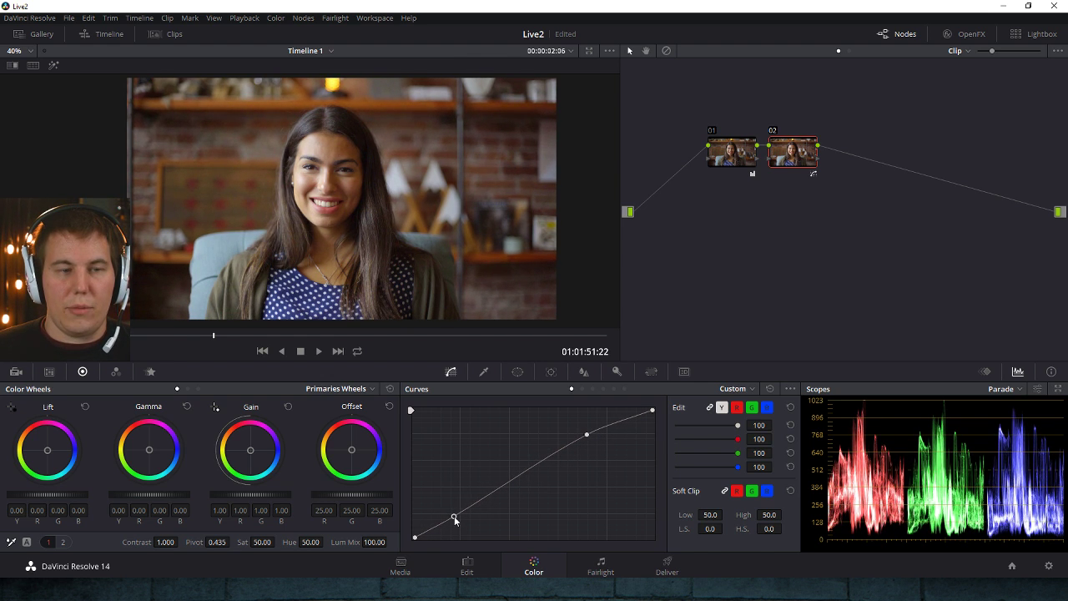
mouse_move(454, 516)
left_mouse_down()
mouse_move(458, 533)
mouse_move(451, 514)
mouse_move(445, 520)
left_mouse_up()
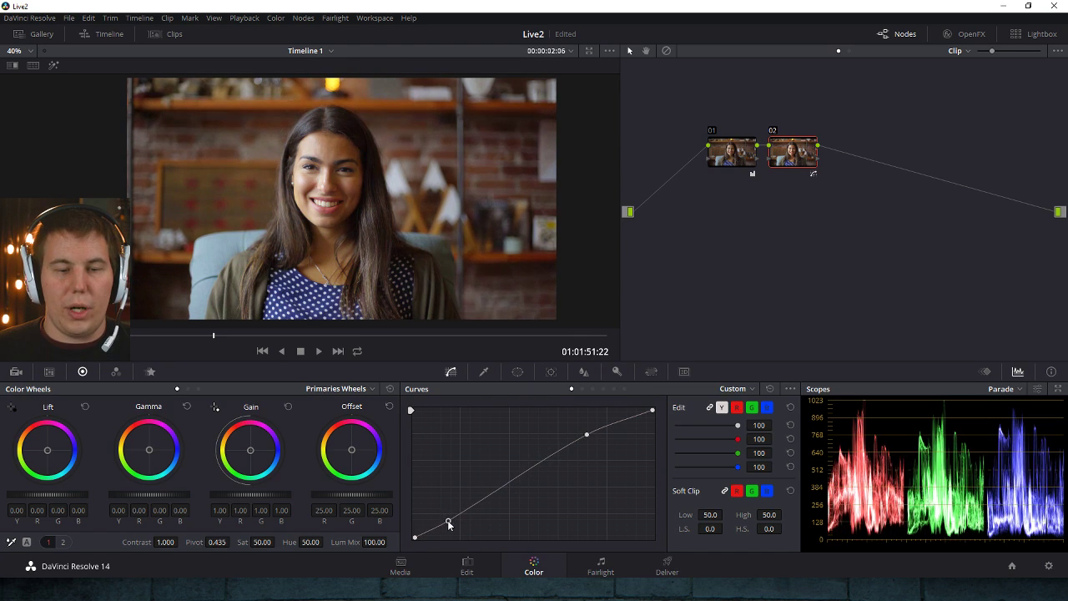
left_click_drag(587, 434, 605, 428)
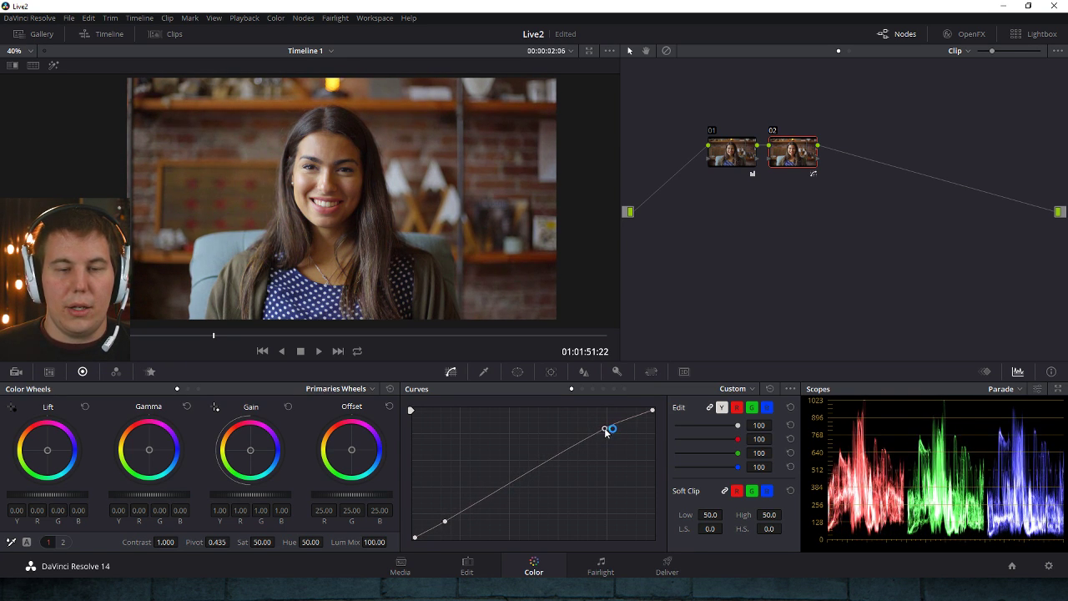
left_click_drag(445, 523, 449, 526)
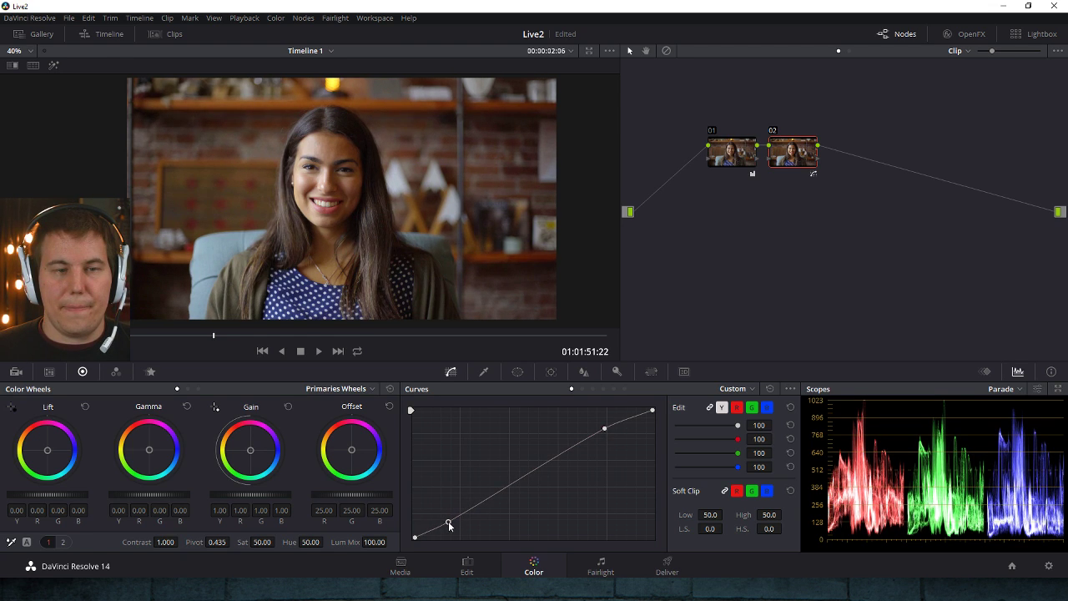
- Compare the portrait with and without the contrast curve by toggling node 02 off and on
left_click(773, 132)
left_click(773, 131)
left_click(774, 131)
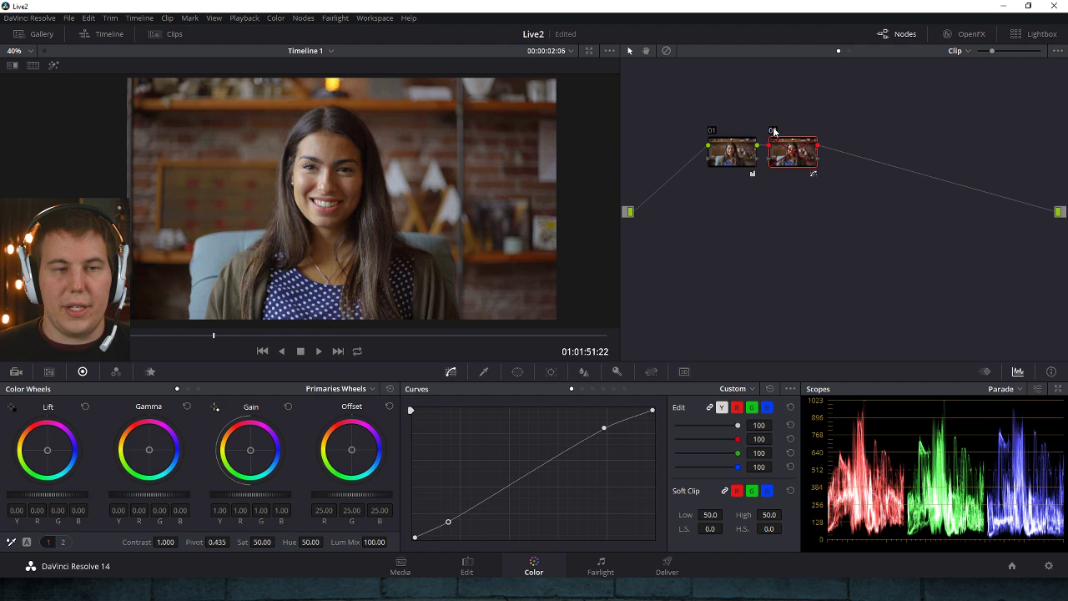
left_click(774, 131)
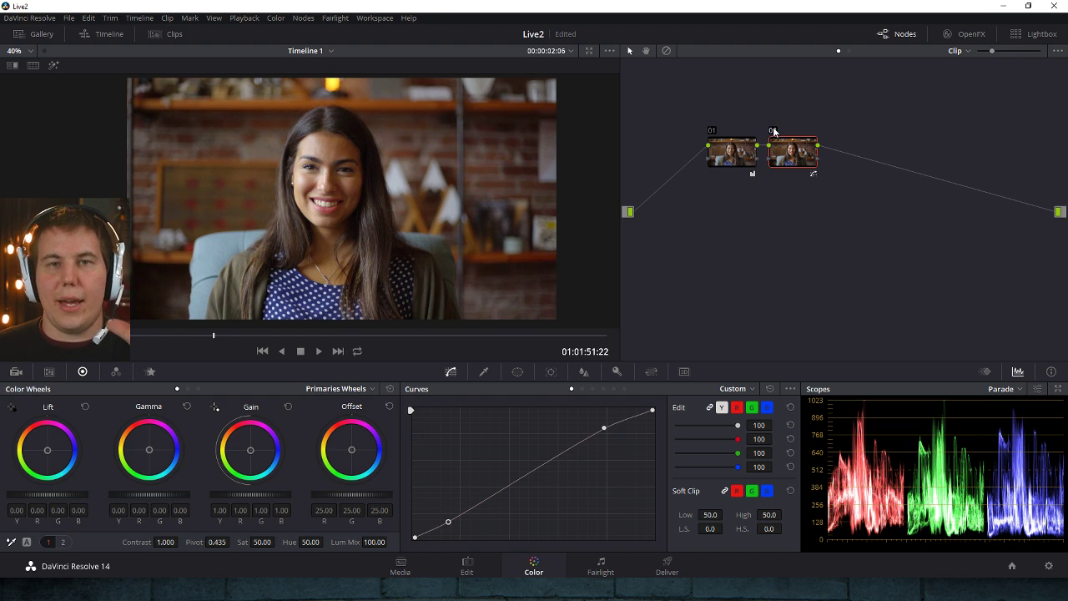
left_click(773, 132)
left_click(773, 131)
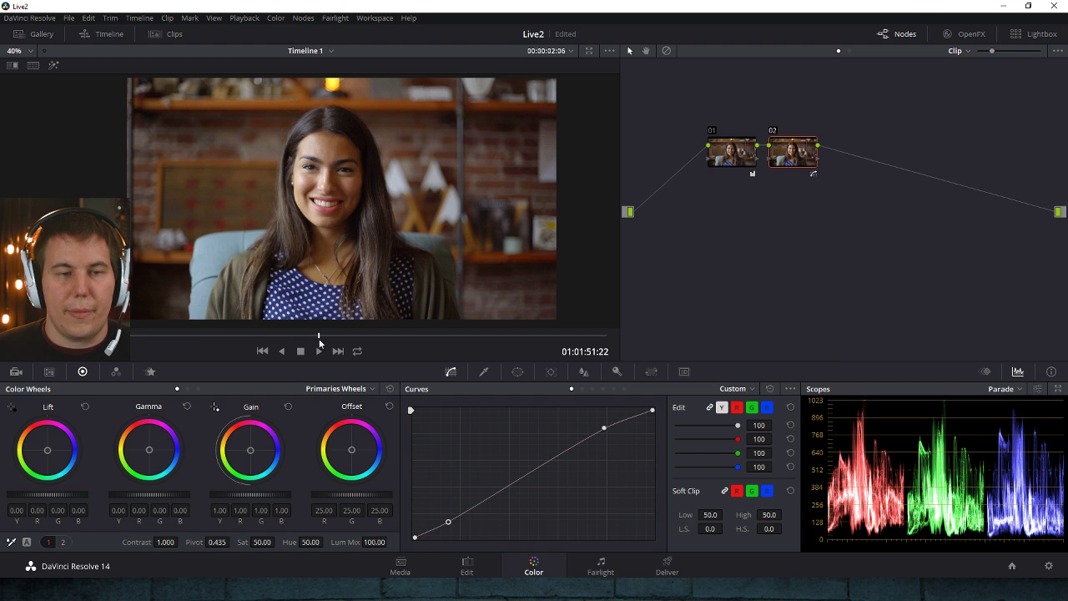
- Move the playhead to 00:00:02:13 and add a serial node after node 02, placed a little apart from it
left_click_drag(319, 339, 236, 333)
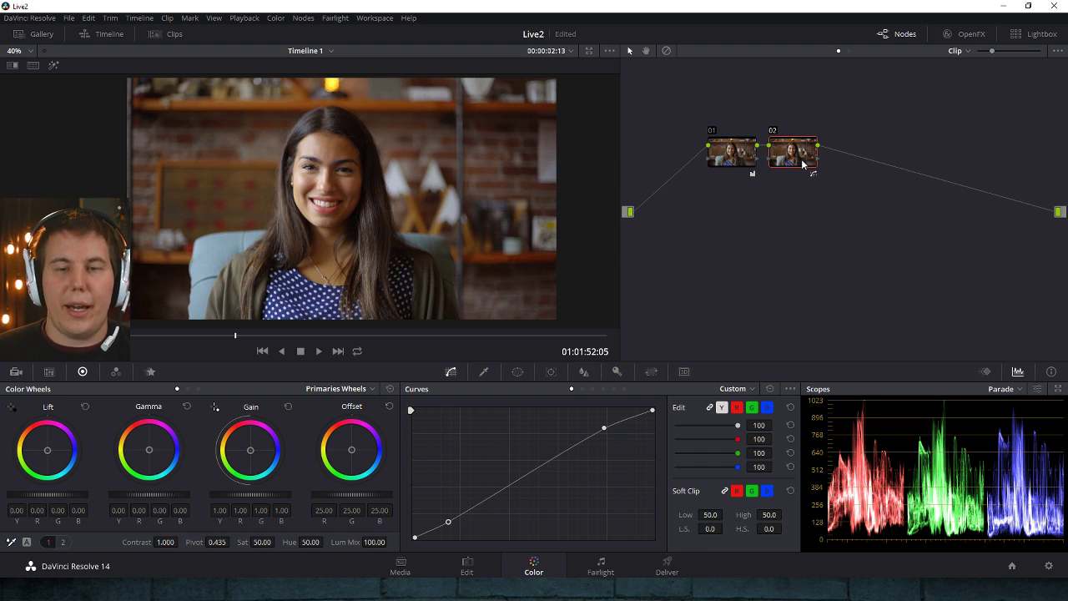
key("alt+s")
left_click_drag(860, 163, 908, 164)
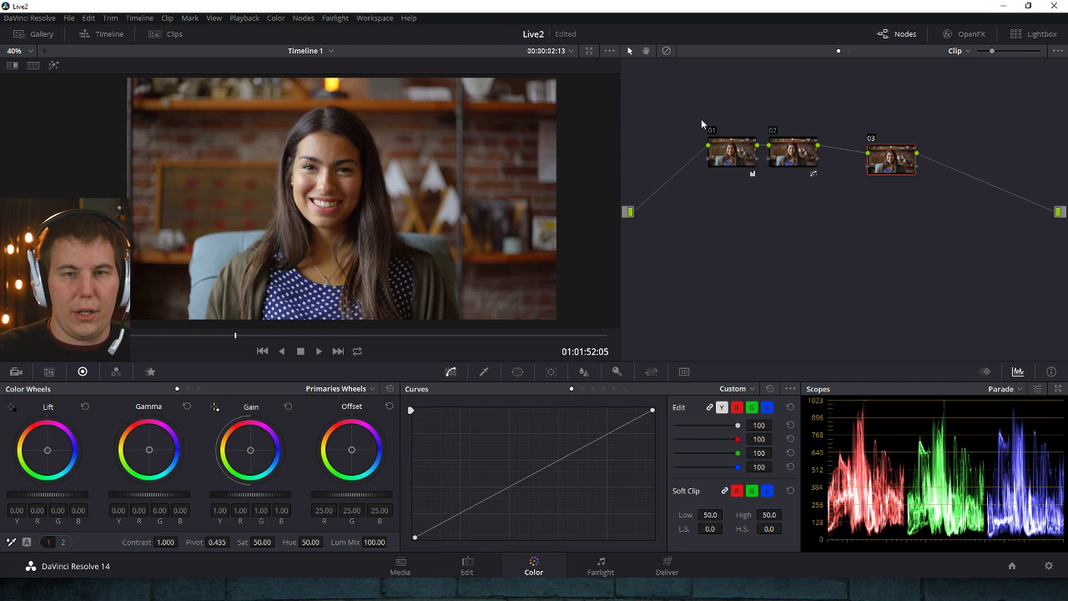
- Add a new color grading version for the portrait clip and reset all its grades and nodes
key("ctrl+shift+z")
key("ctrl+shift+z")
key("ctrl+z")
key("ctrl+z")
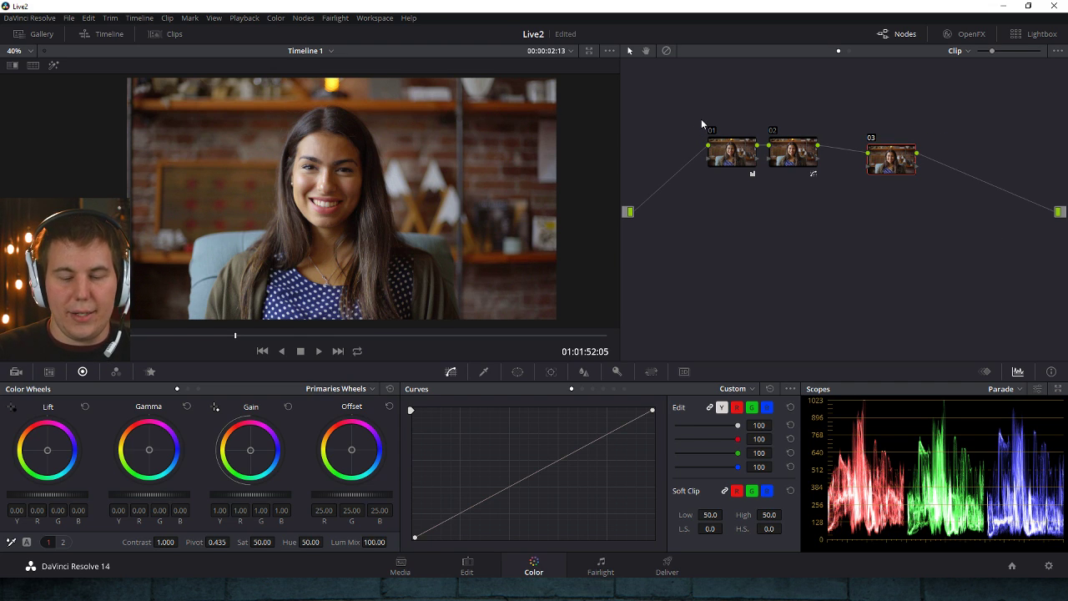
key("ctrl+y")
right_click(768, 216)
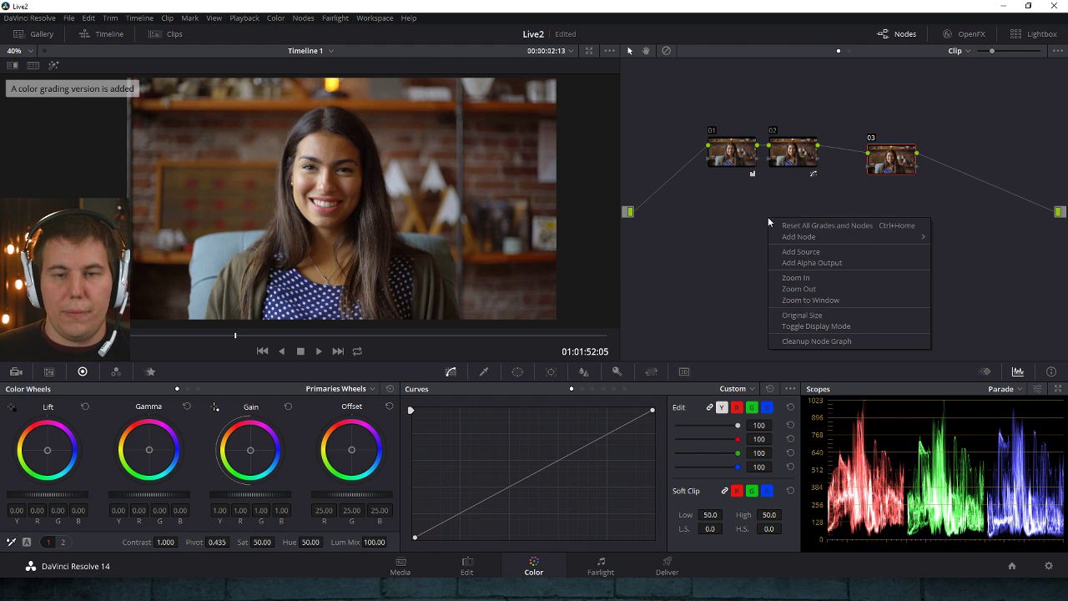
left_click(819, 225)
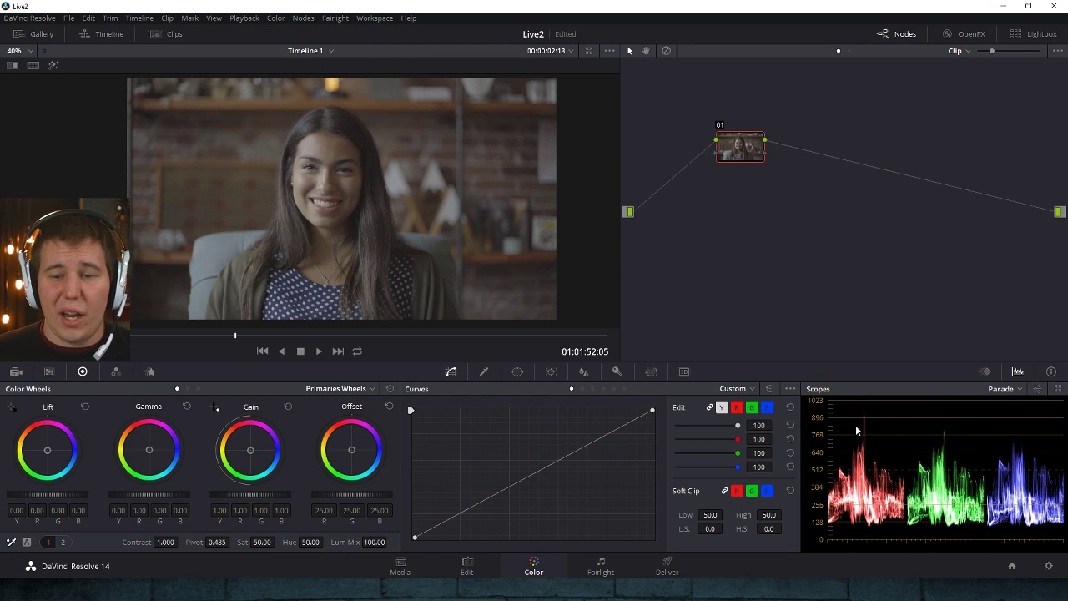
- On node 01, raise gain to 1.03 and gamma to 0.04, tint the lift slightly blue and push the gain colour toward orange
left_click_drag(255, 495, 266, 495)
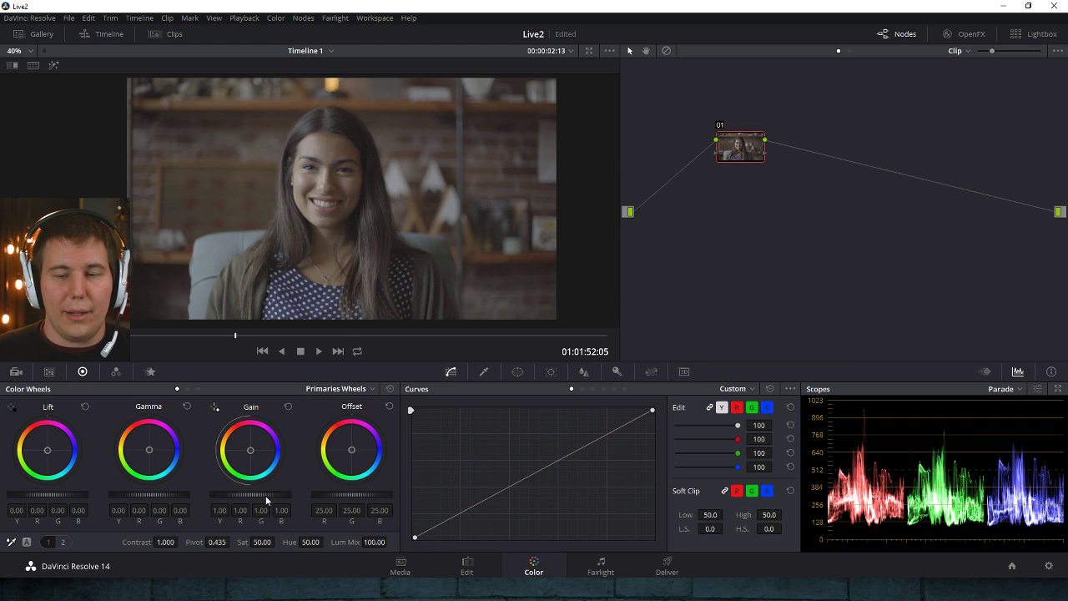
left_click_drag(145, 490, 167, 493)
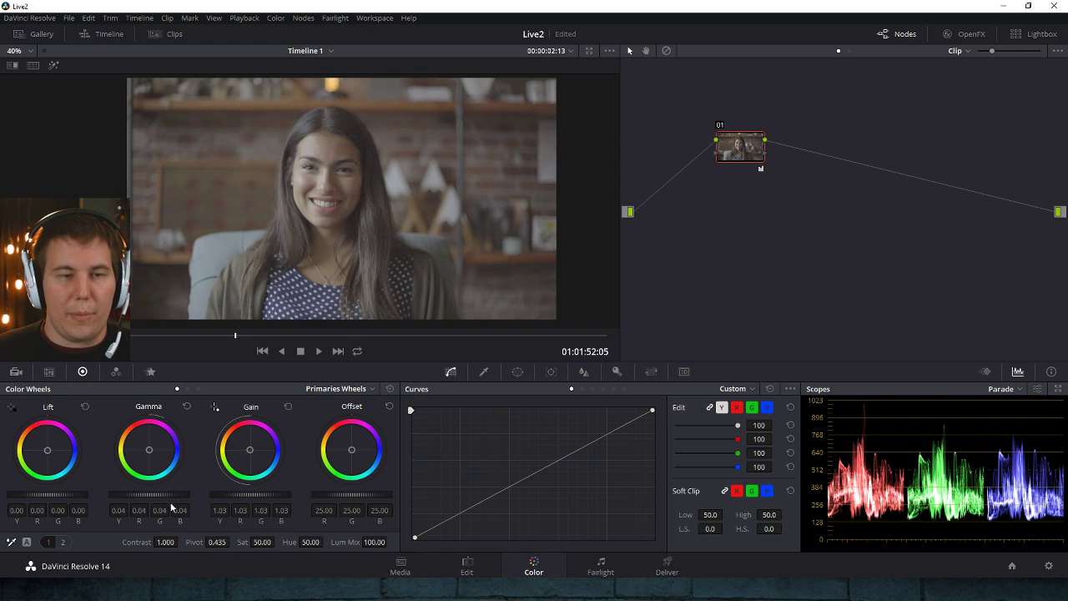
left_click_drag(48, 449, 48, 451)
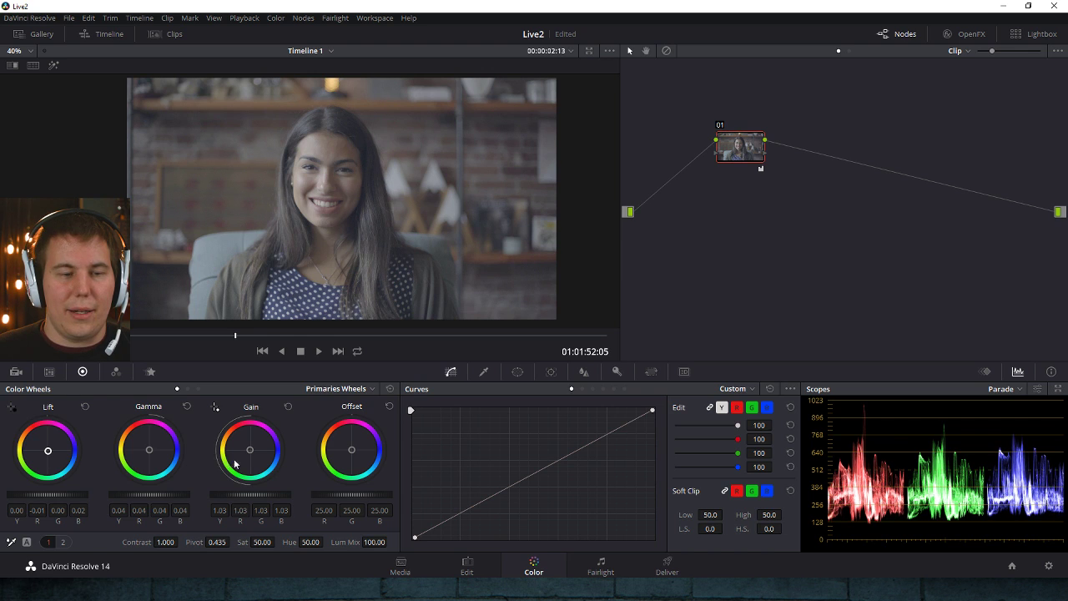
left_click_drag(250, 450, 247, 447)
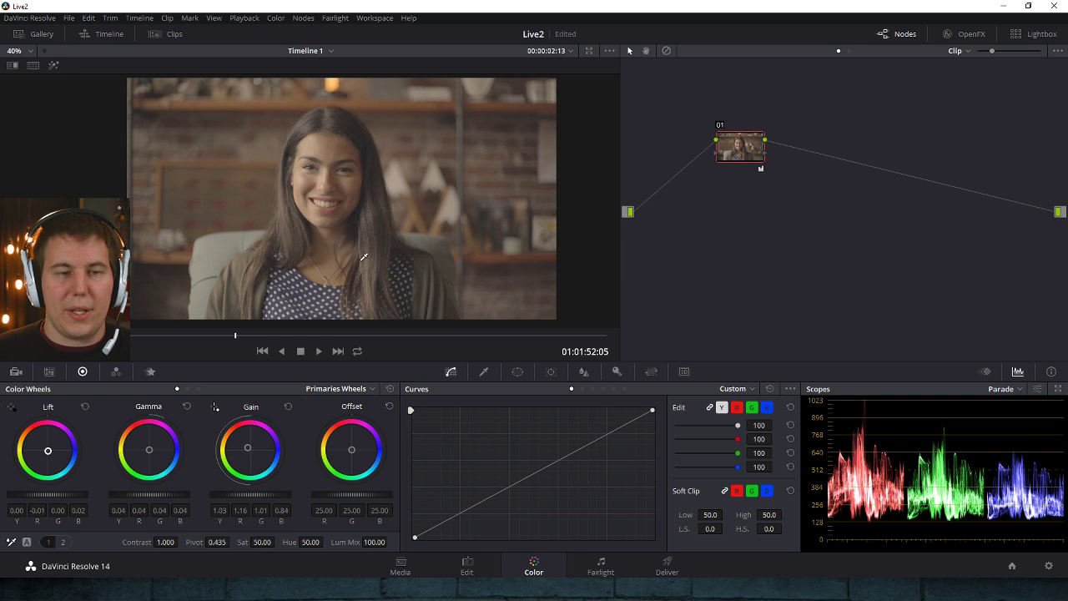
- Shape a gentle S-curve on node 01's custom curve and review the portrait up to 00:00:04:07, ending at 00:00:03:11
left_click_drag(462, 507, 467, 511)
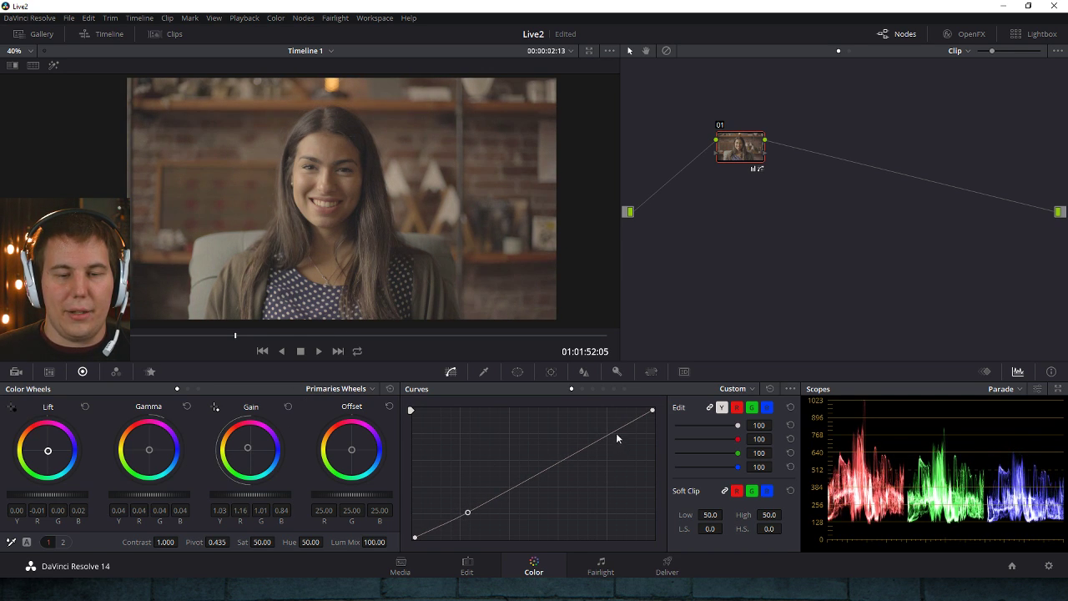
left_click_drag(587, 444, 587, 440)
left_click_drag(468, 512, 472, 512)
left_click_drag(250, 337, 393, 332)
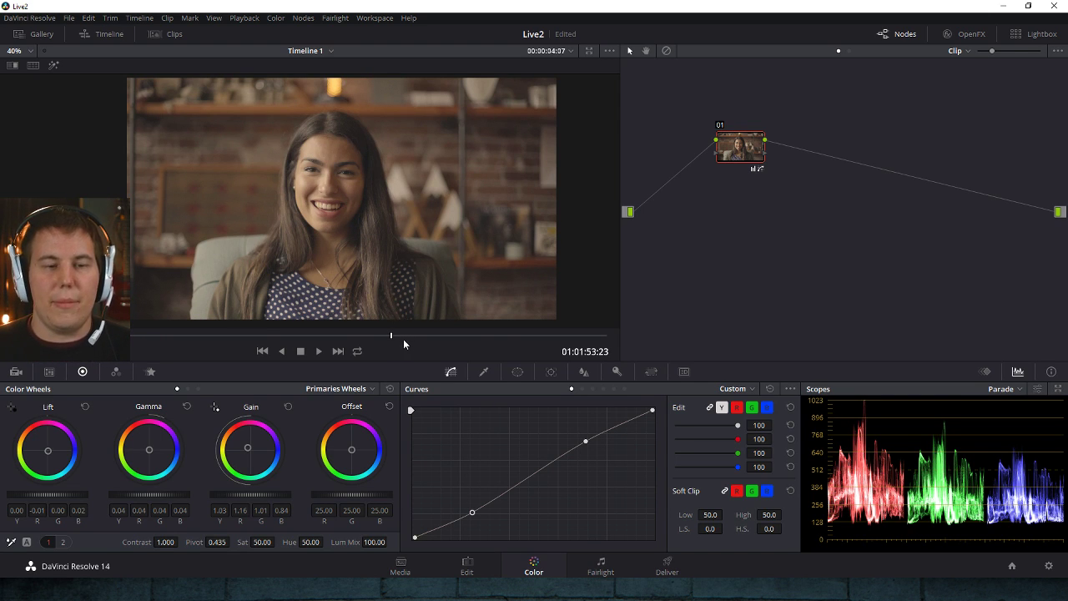
left_click_drag(403, 339, 318, 337)
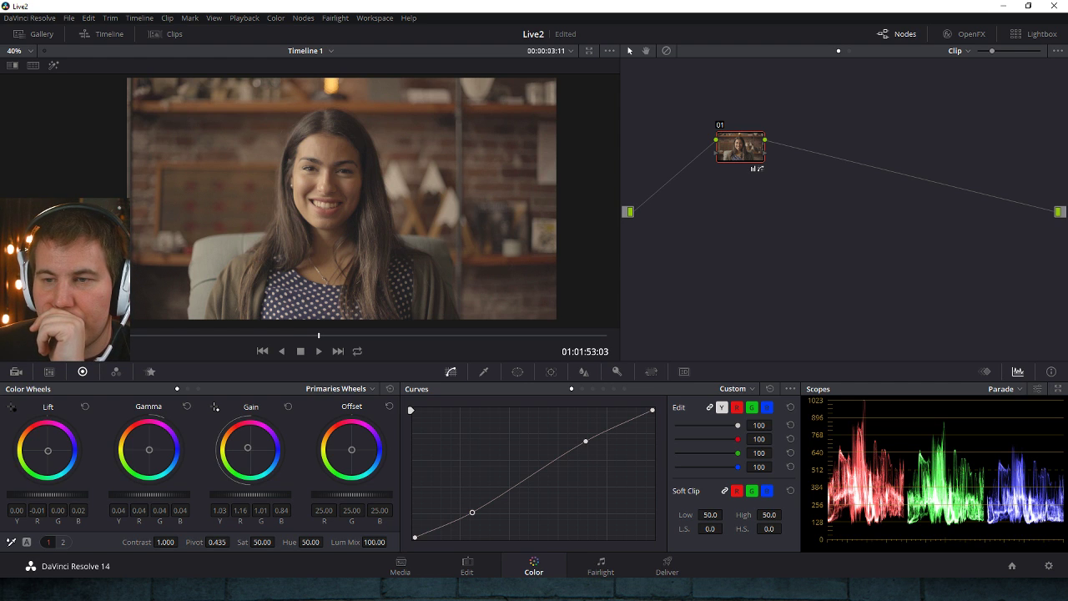
- Return to Version 1, move node 03 closer to node 02, and add another grading version with all grades and nodes reset
key("ctrl+b")
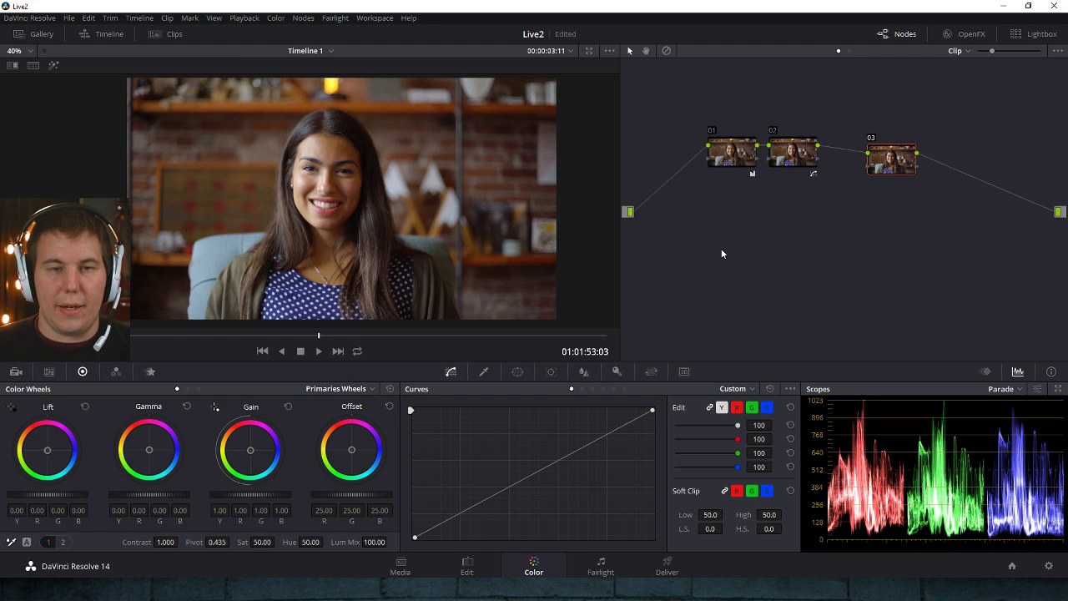
left_click_drag(890, 172, 860, 163)
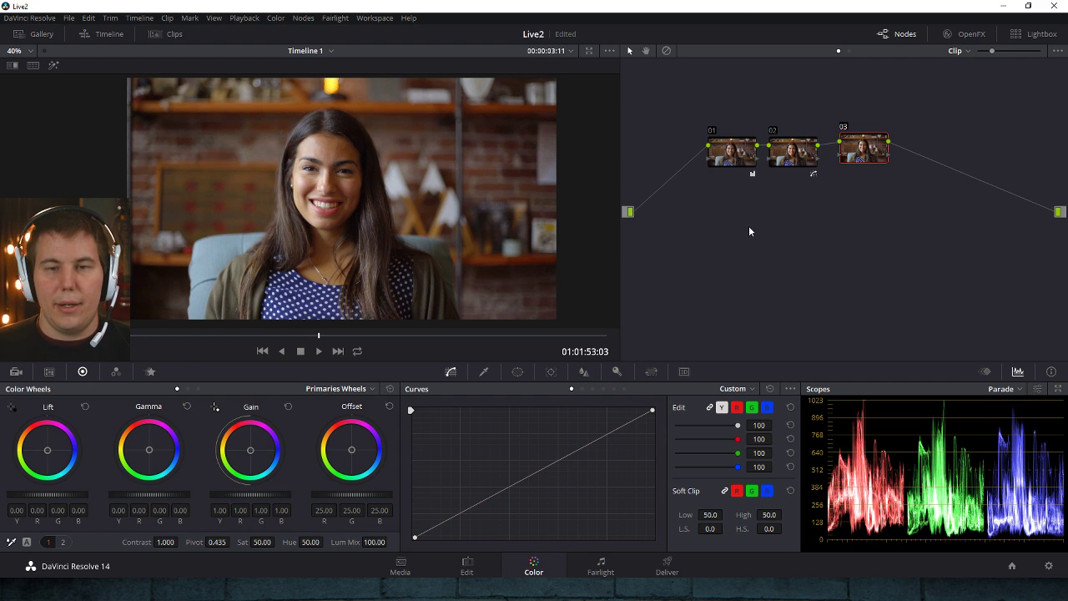
key("ctrl+y")
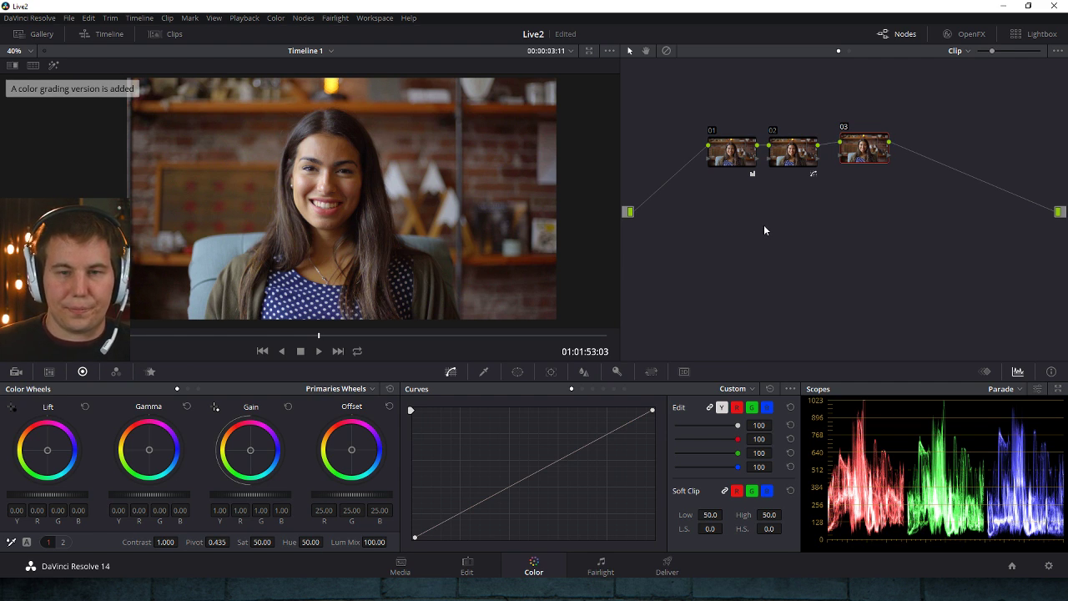
right_click(802, 242)
left_click(804, 238)
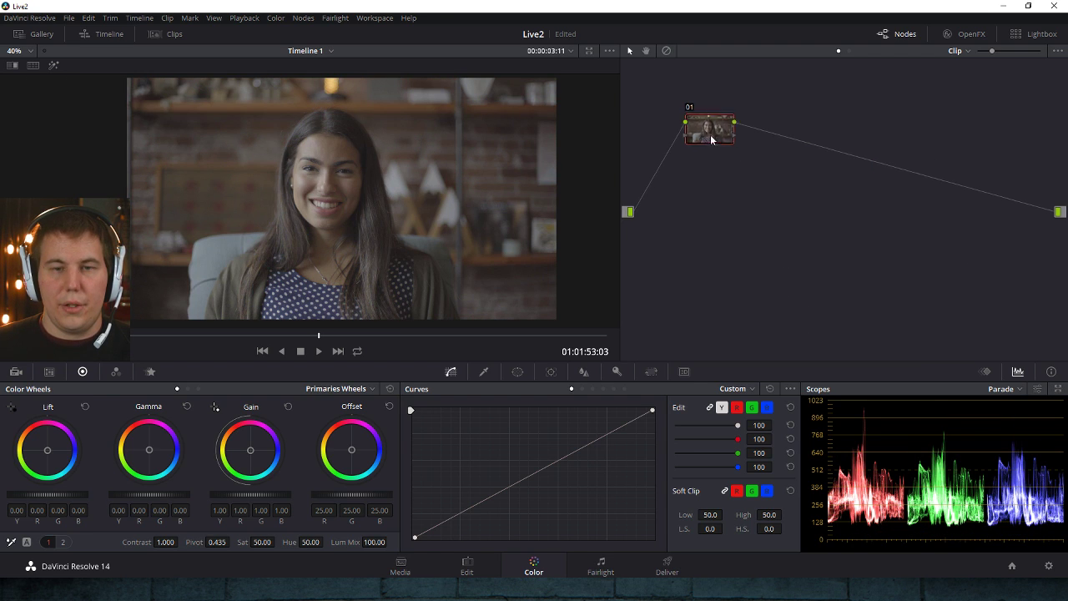
- Add a serial node after node 01 and apply the Ground_Control 3D LUT GC_Slog2_to_Rec709 to it
key("alt+s")
right_click(792, 144)
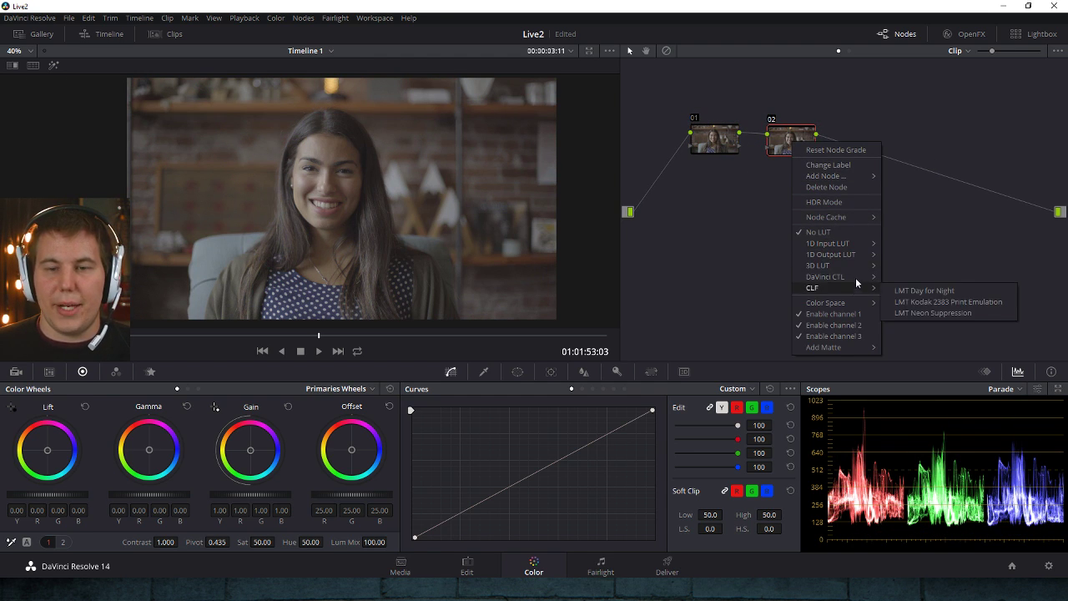
mouse_move(861, 266)
mouse_move(944, 351)
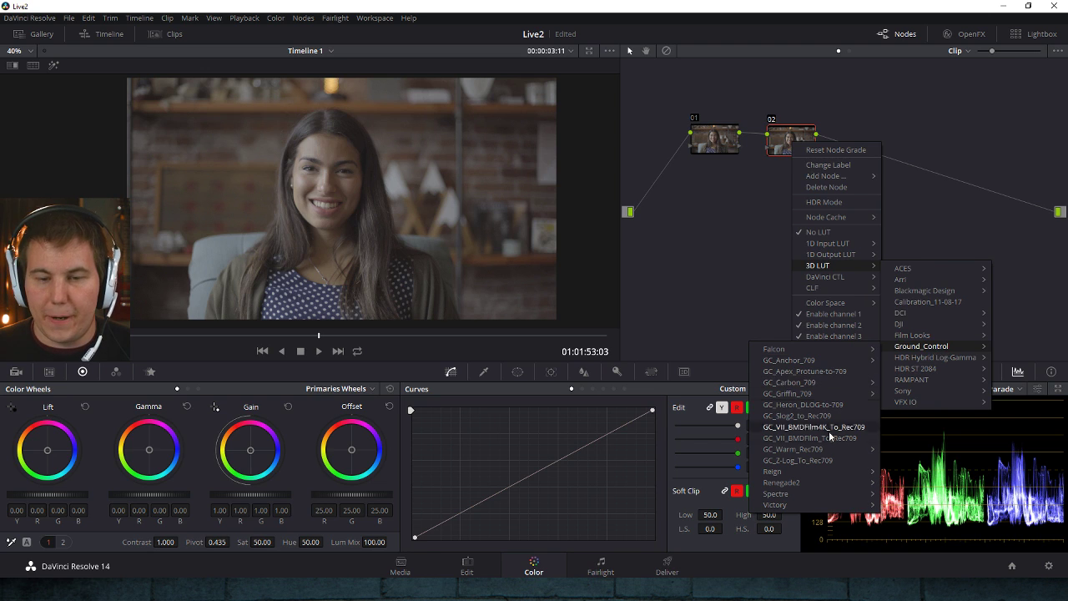
mouse_move(828, 396)
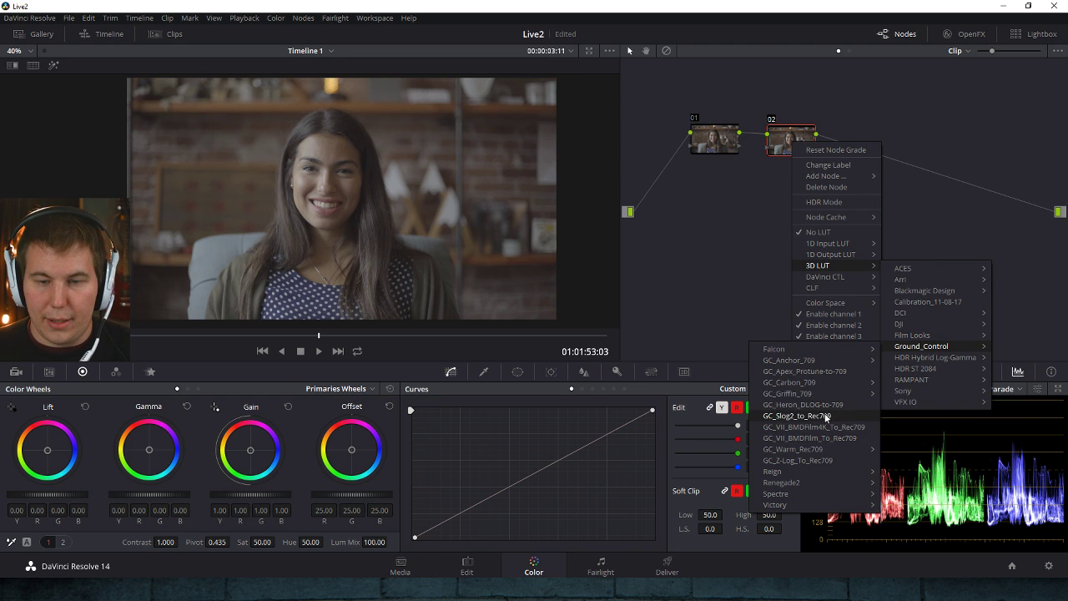
left_click(801, 415)
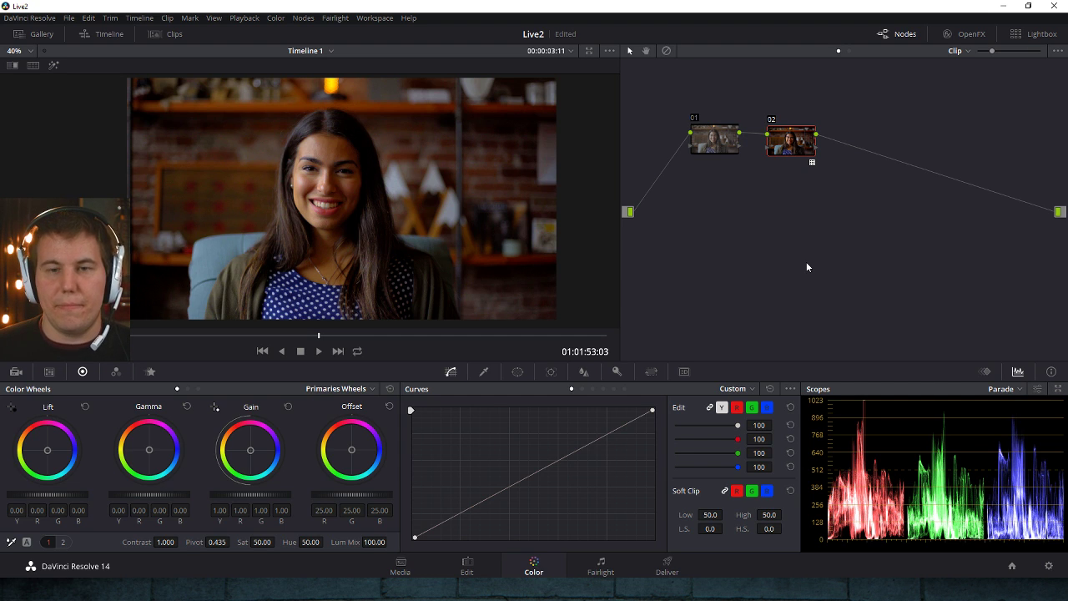
- Raise node 01's lift to 0.02 and compare the LUT-based Version 3 with Version 1 by switching between them
left_click(726, 149)
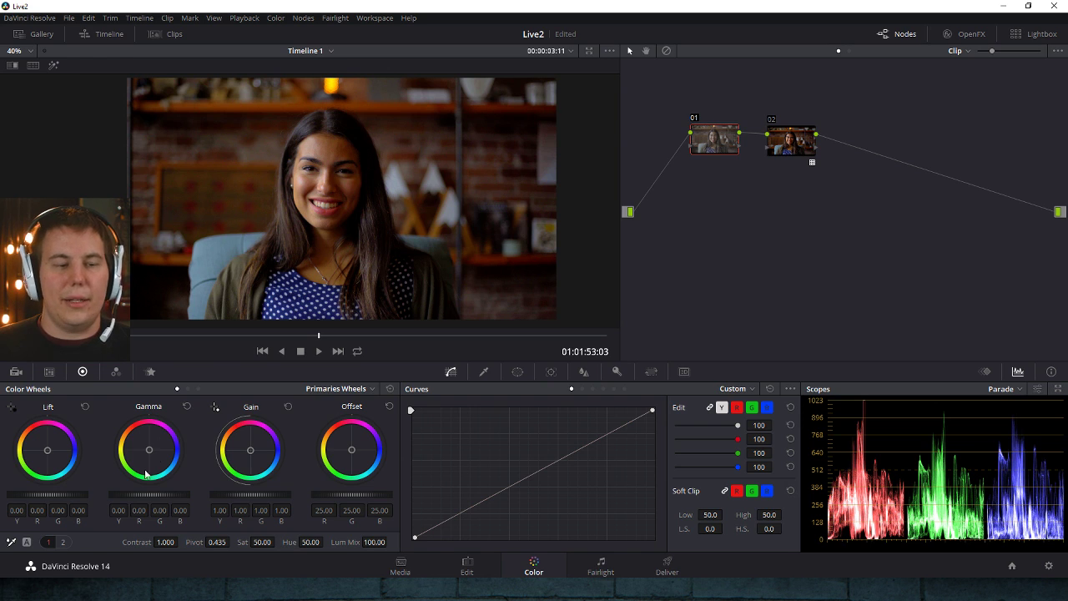
scroll(72, 500, "up", 2)
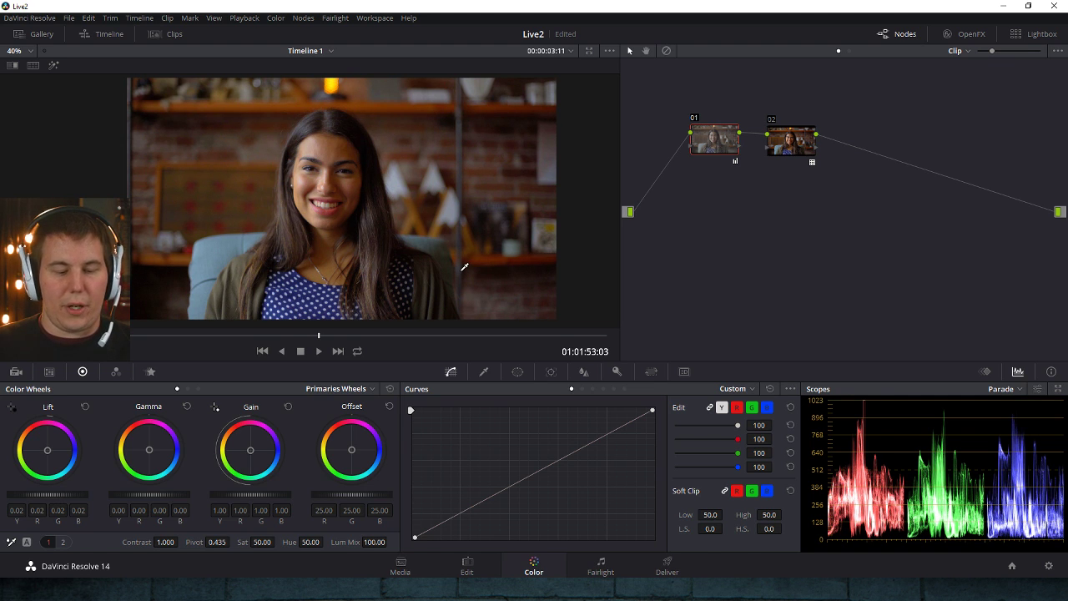
key("ctrl+b")
key("ctrl+n")
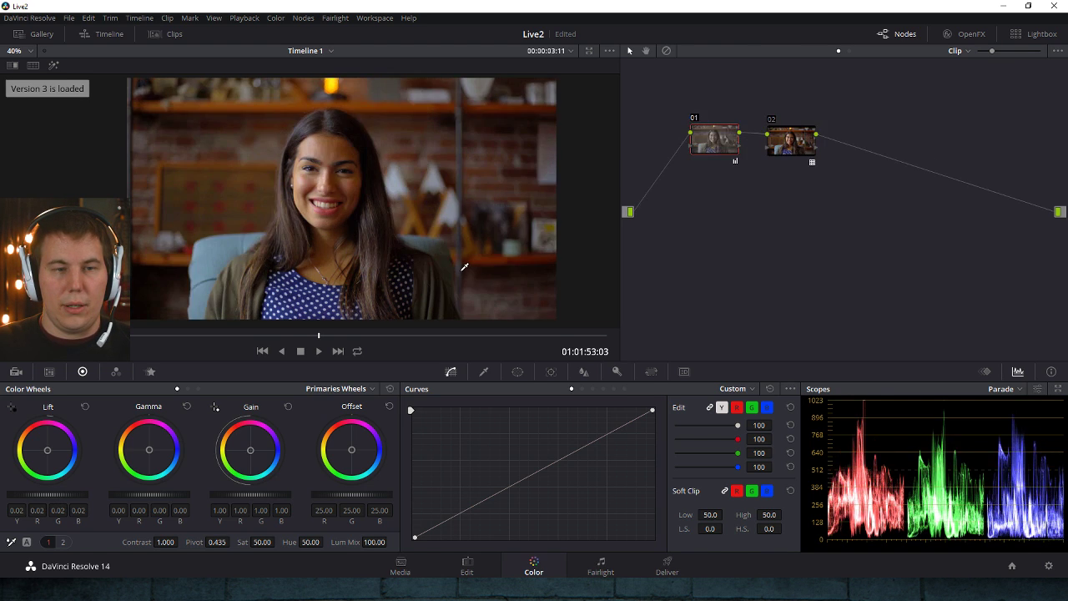
key("ctrl+b")
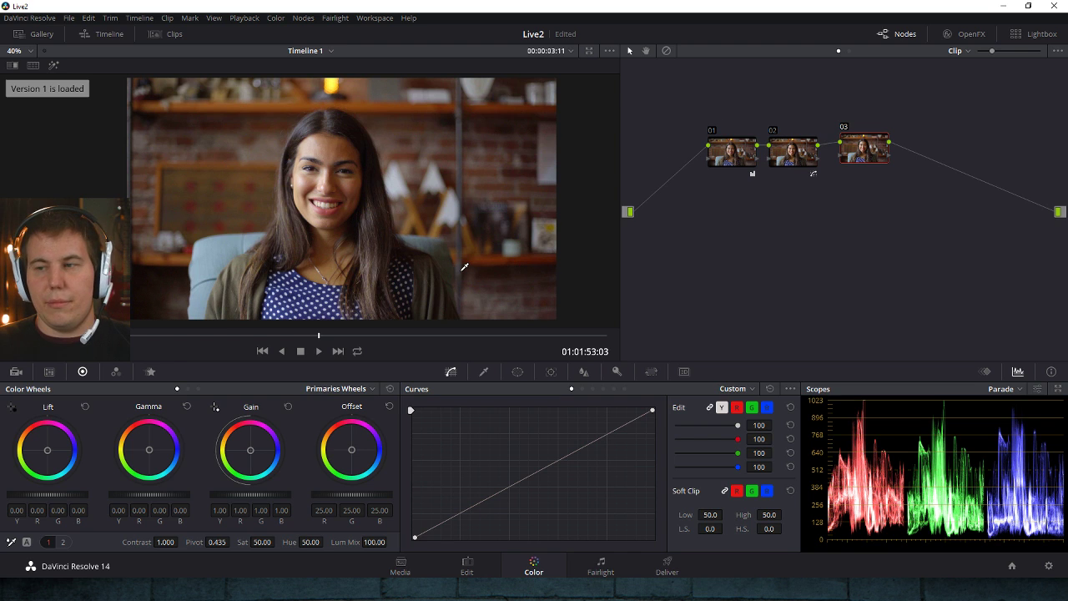
key("ctrl+n")
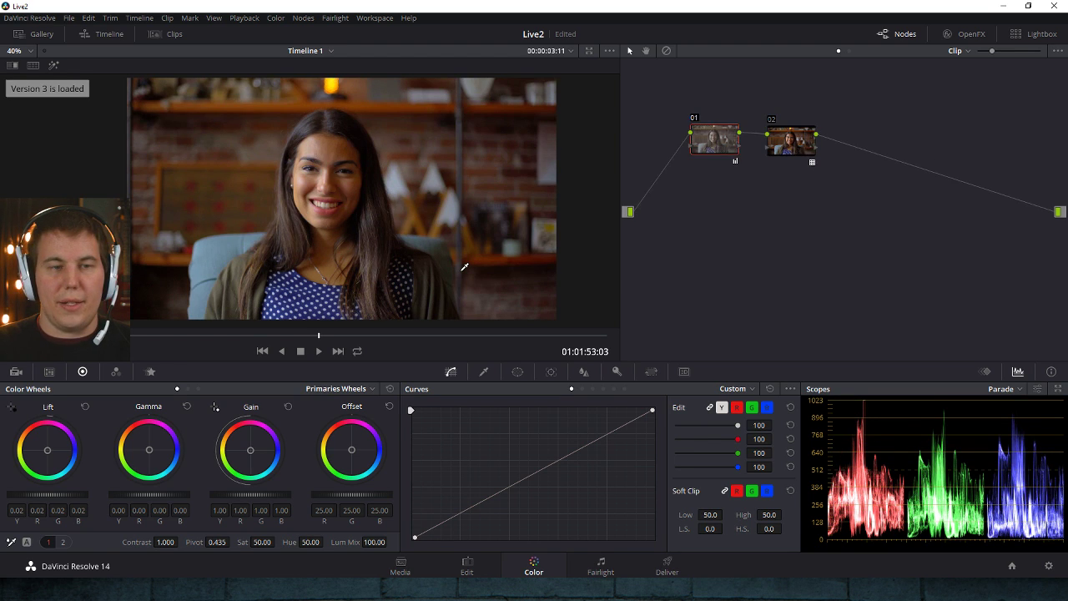
key("ctrl+b")
key("ctrl+n")
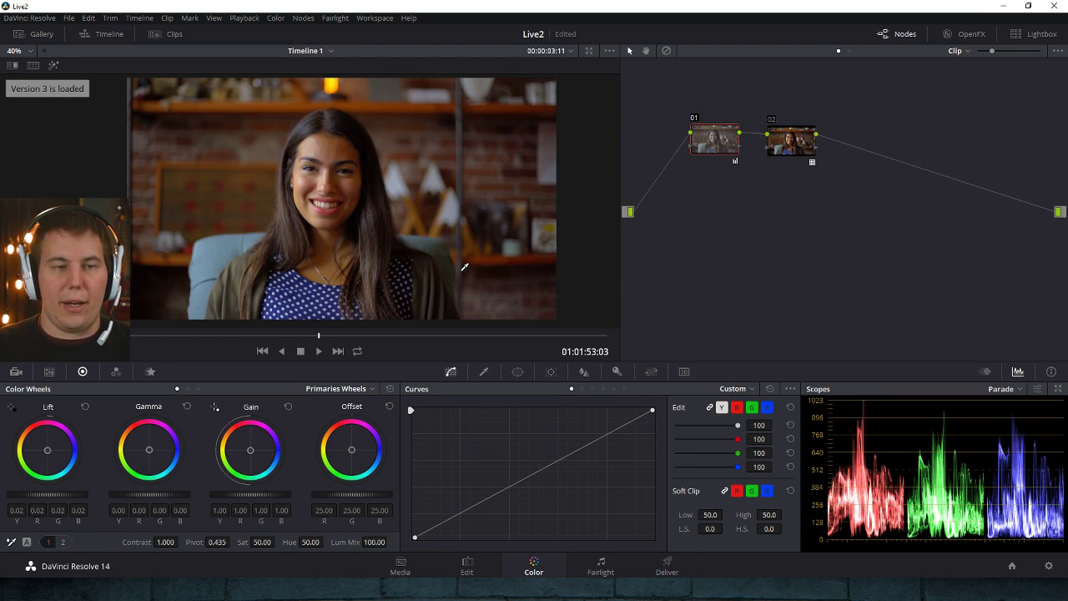
- Raise node 01's gain to 1.05 in Version 3 and compare it with Version 1 again
left_click_drag(263, 495, 283, 495)
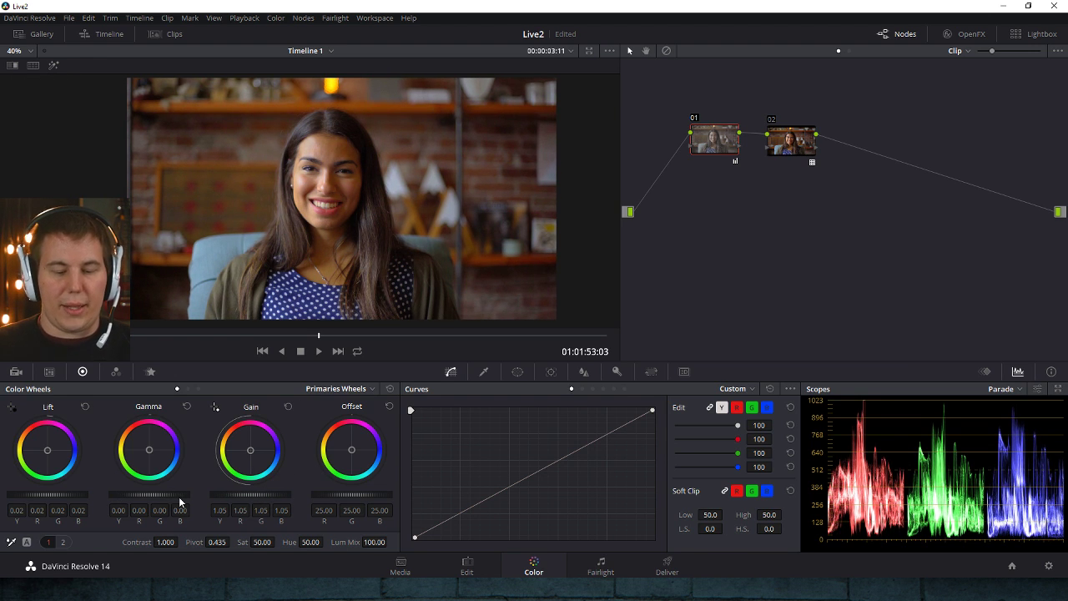
key("ctrl+b")
key("ctrl+b")
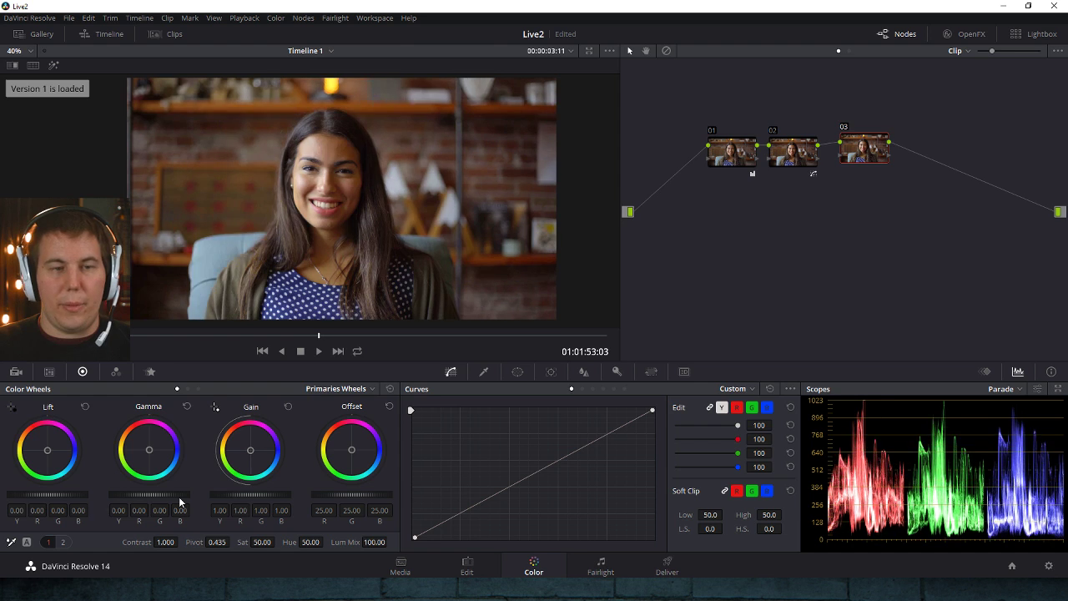
key("ctrl+n")
key("ctrl+b")
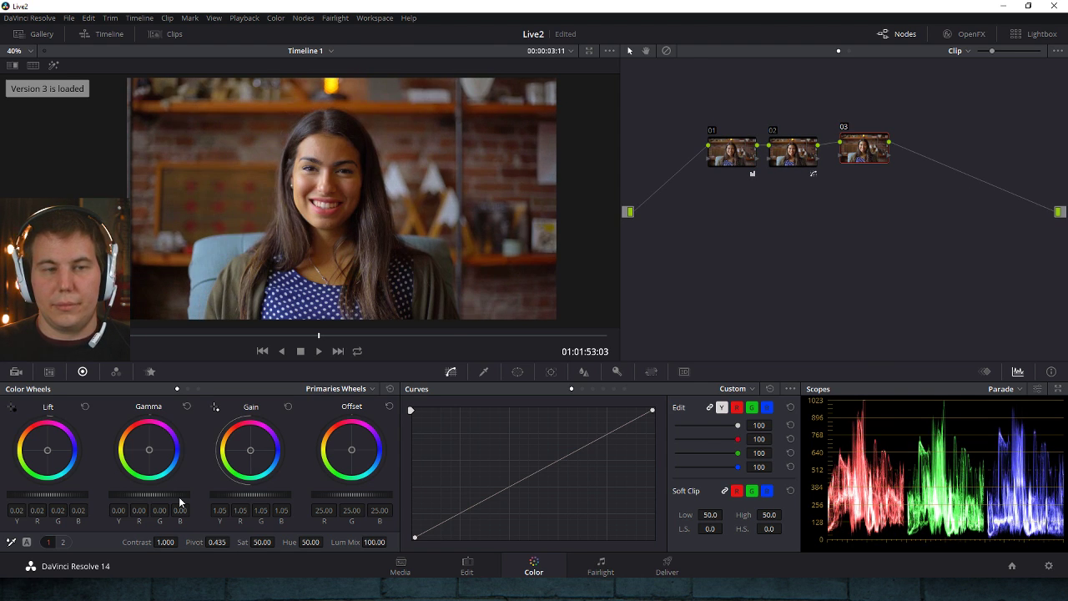
key("ctrl+b")
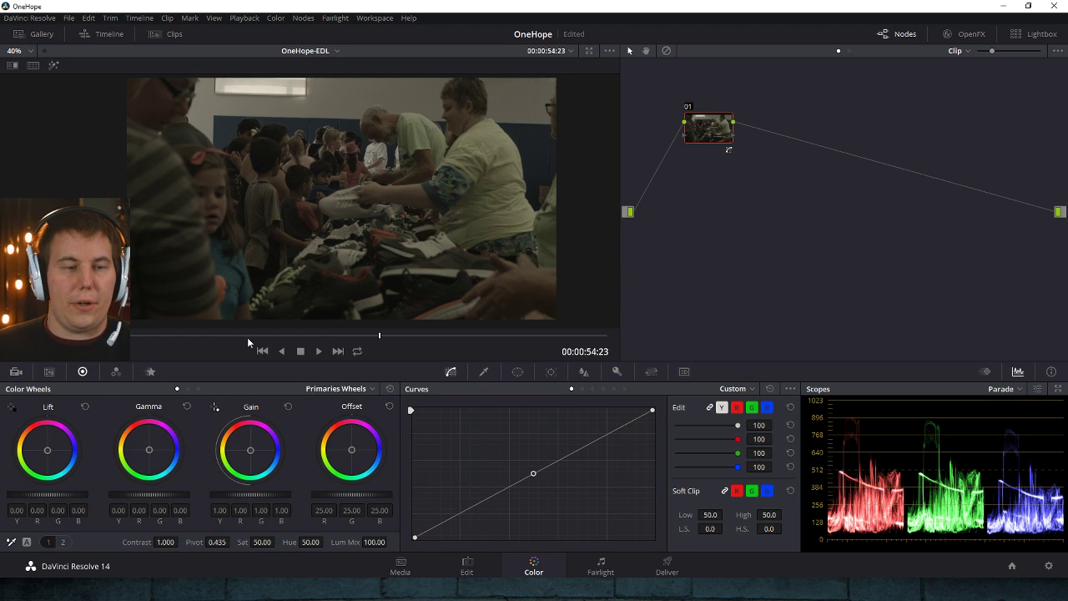
- At 00:00:54:21 in the OneHope-EDL timeline, set node 01's lift to -0.02, gain to 1.77 and saturation to 96.20
left_click_drag(248, 335, 344, 334)
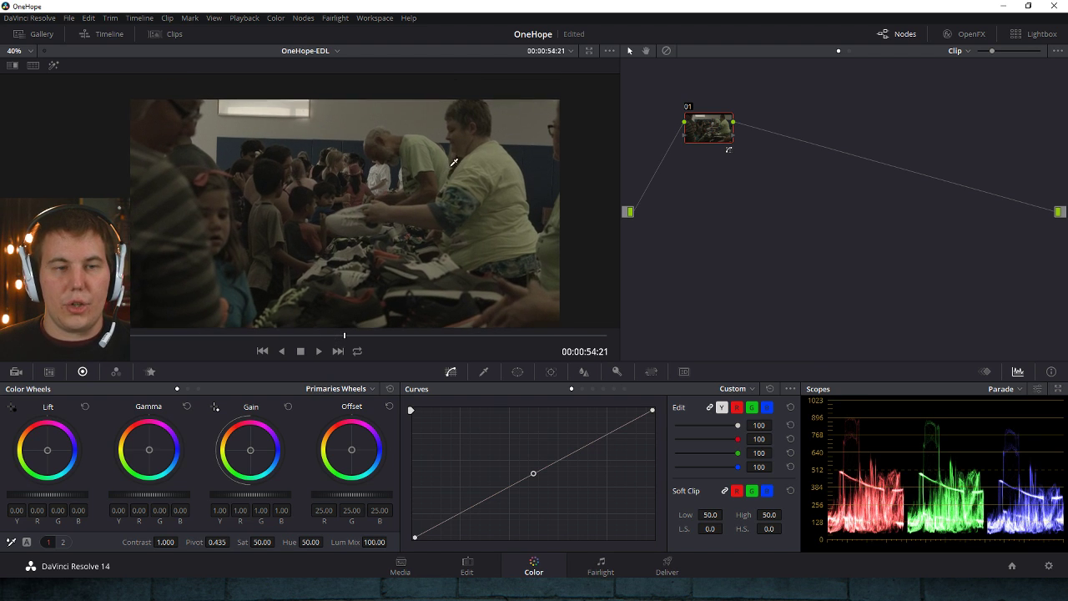
left_click_drag(261, 499, 282, 499)
left_click_drag(50, 495, 42, 495)
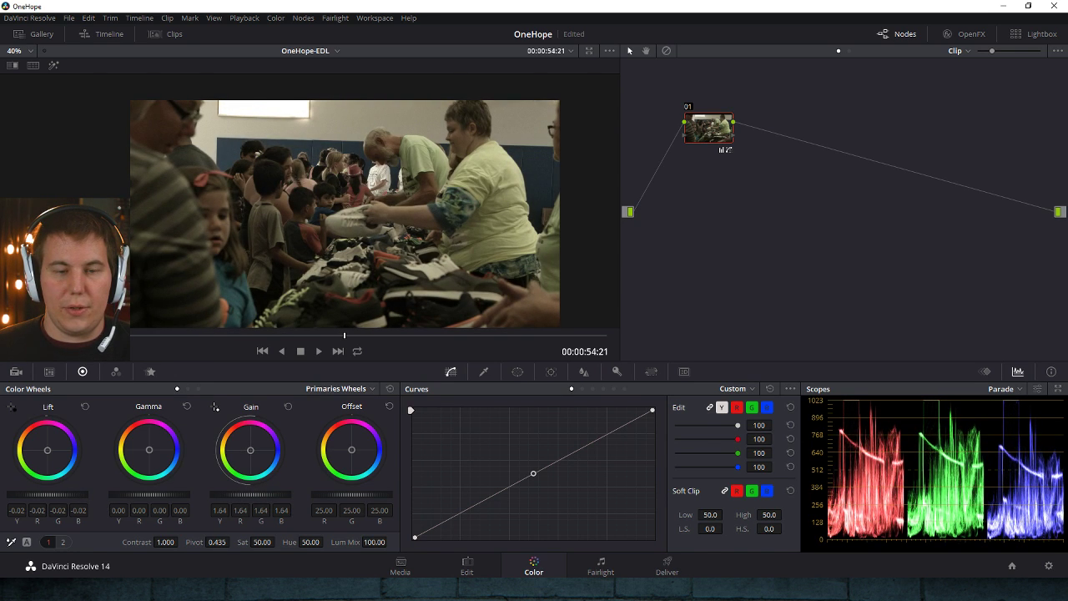
left_click_drag(248, 542, 276, 541)
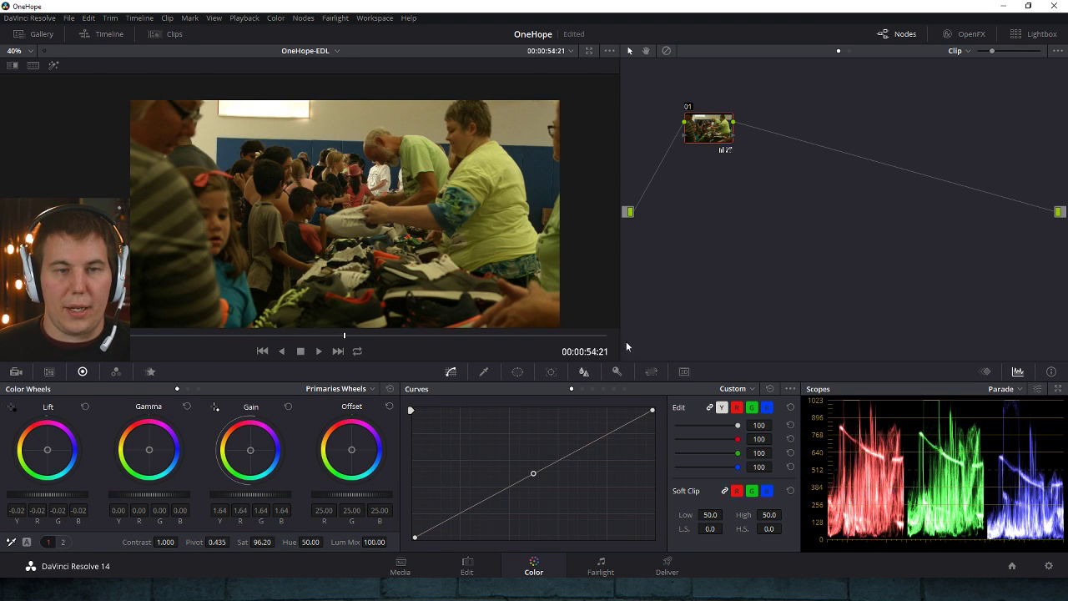
left_click_drag(262, 498, 268, 498)
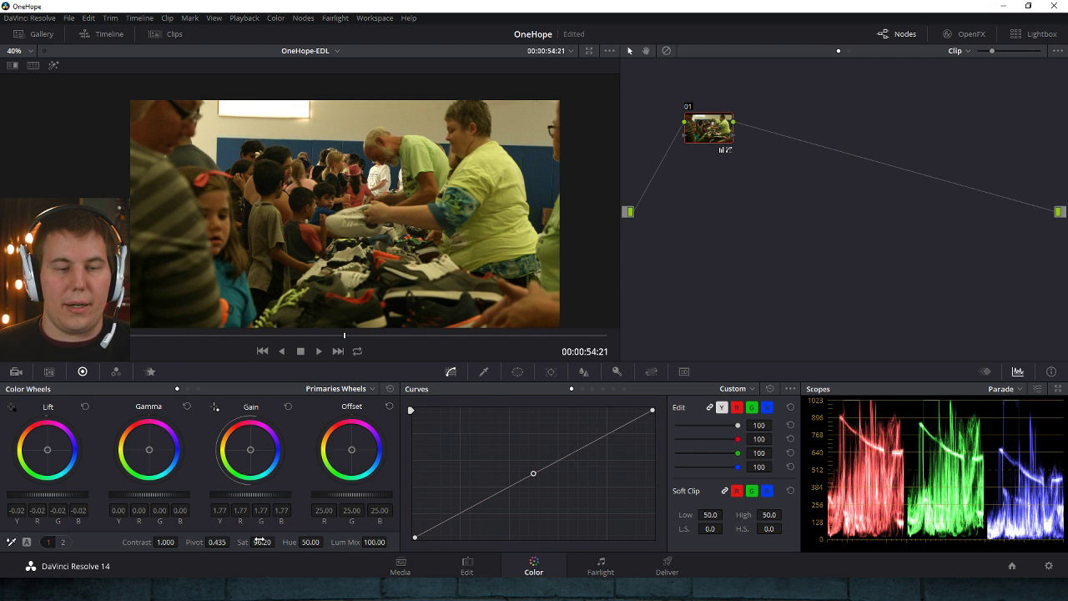
- Add a serial node after node 01 and set its saturation to 61.40
key("alt+s")
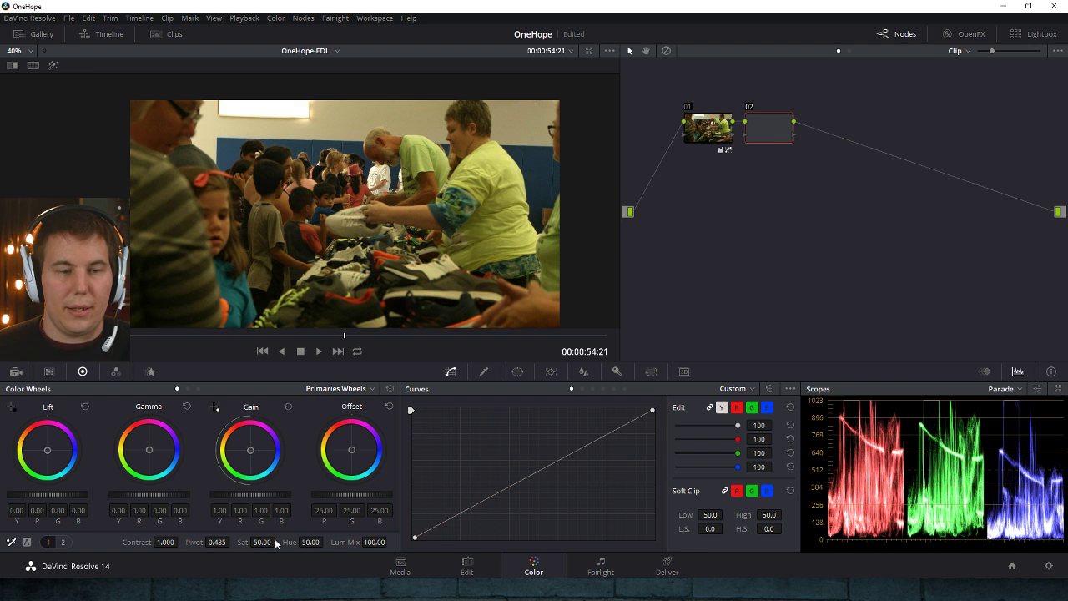
left_click_drag(275, 544, 278, 541)
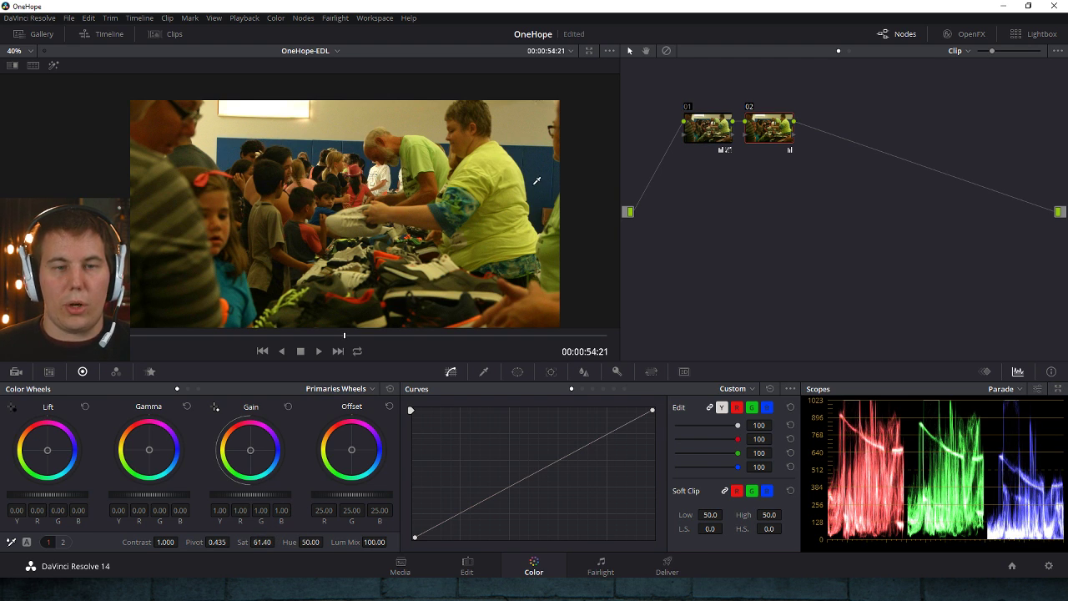
- Add serial node 03, placed apart from node 02, and white-balance its gain by sampling a white area among the shoes
key("alt+s")
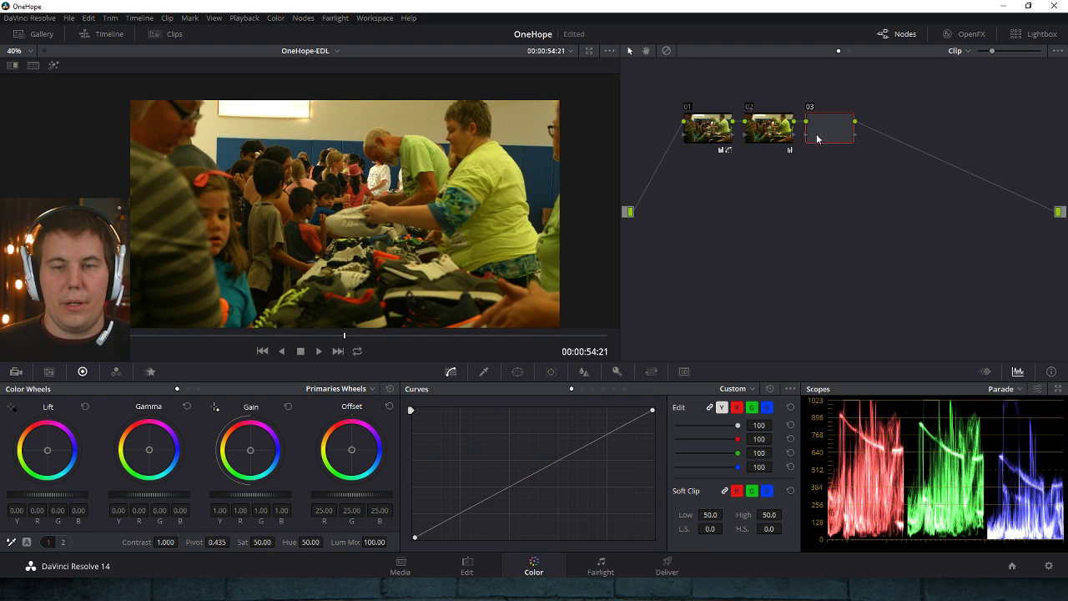
left_click_drag(817, 133, 890, 135)
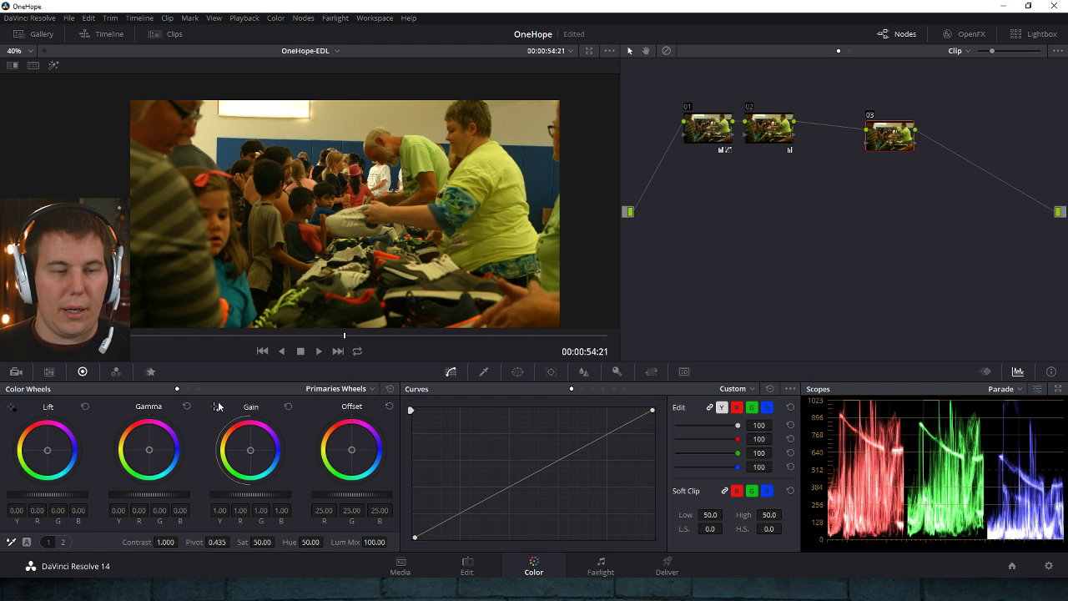
left_click(215, 405)
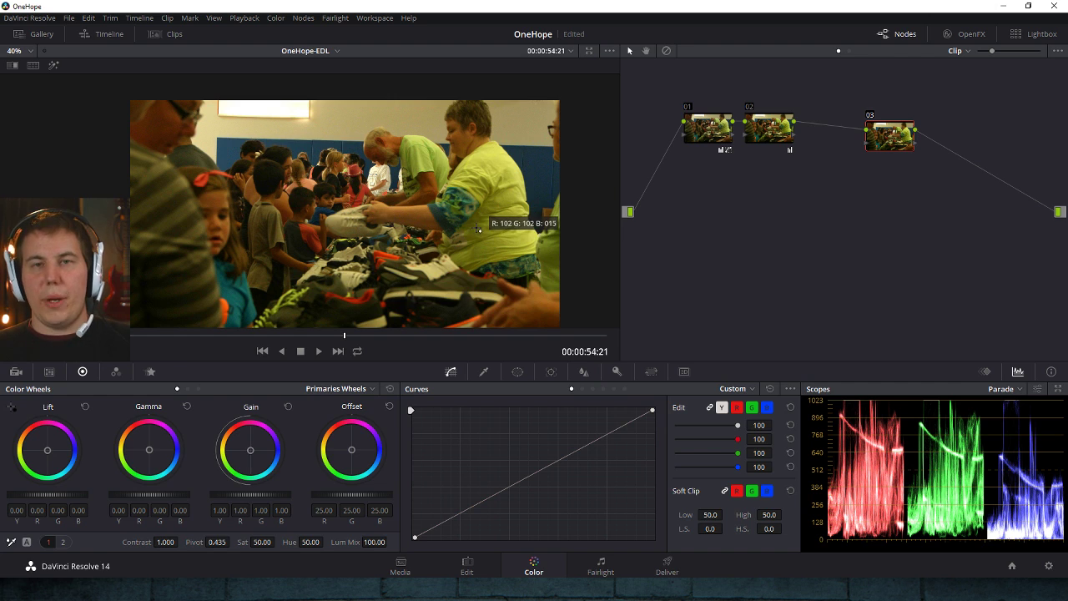
left_click(434, 272)
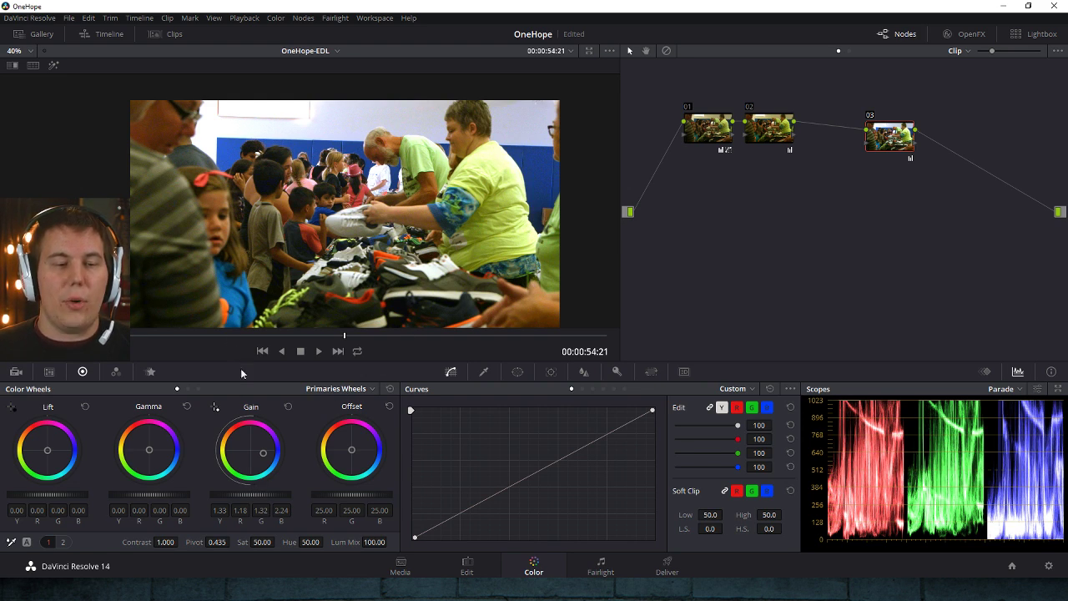
- Lower node 03's gain and soften its blue shift to Y 0.96, R 0.88, G 0.95, B 1.46, comparing with the node off
left_click_drag(278, 499, 224, 499)
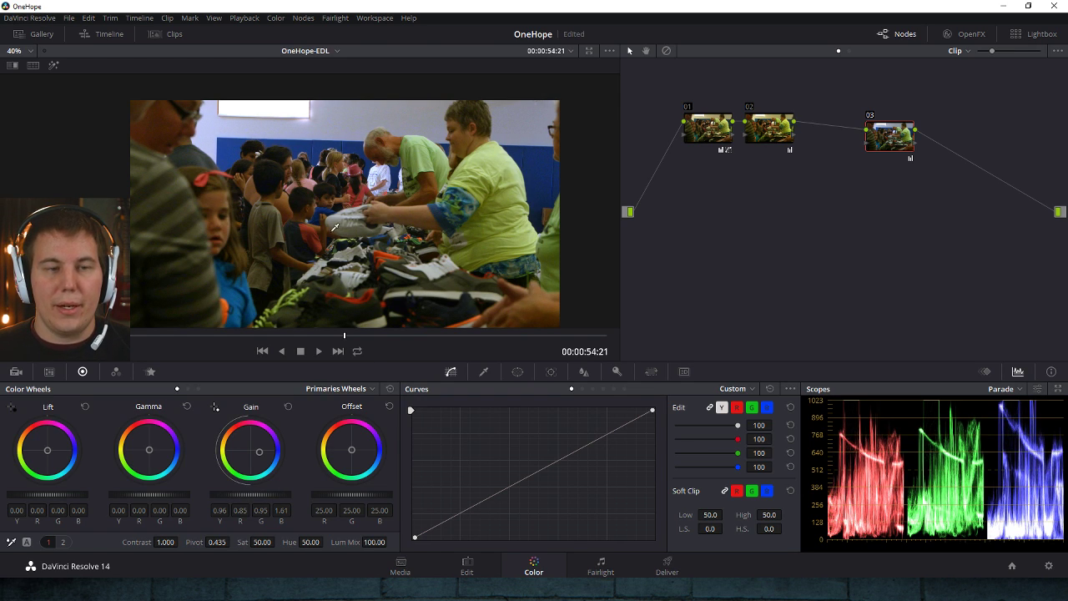
left_click(870, 117)
left_click(870, 117)
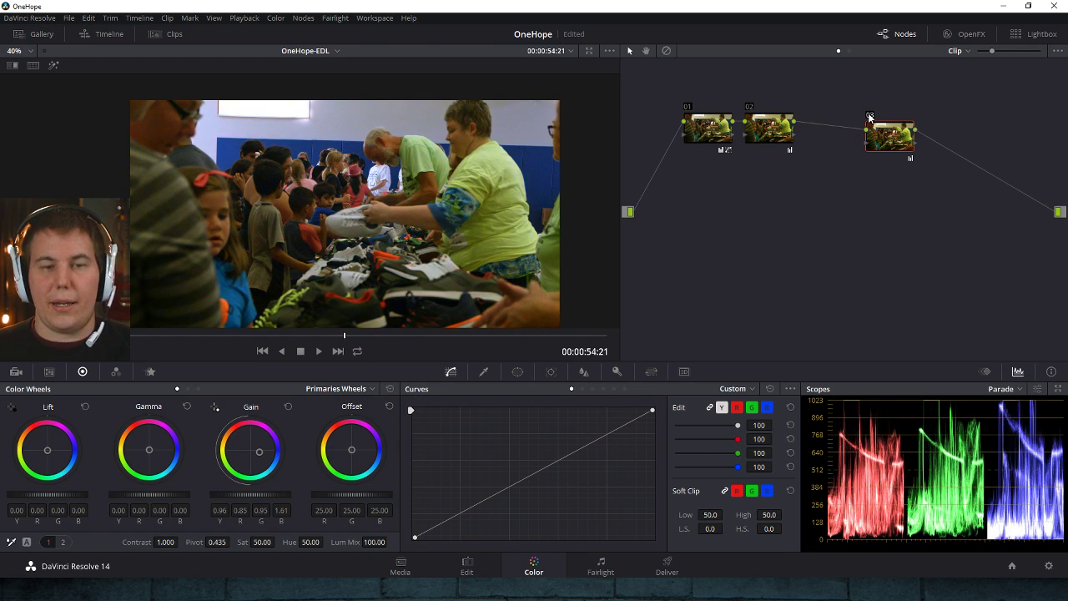
left_click(869, 117)
left_click(869, 117)
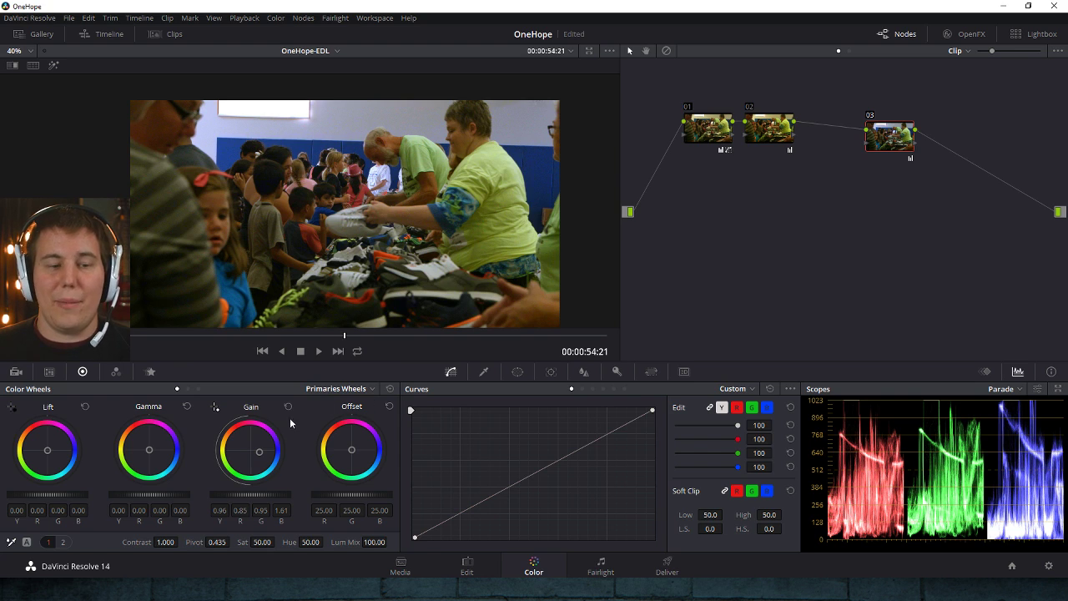
left_click_drag(259, 451, 257, 451)
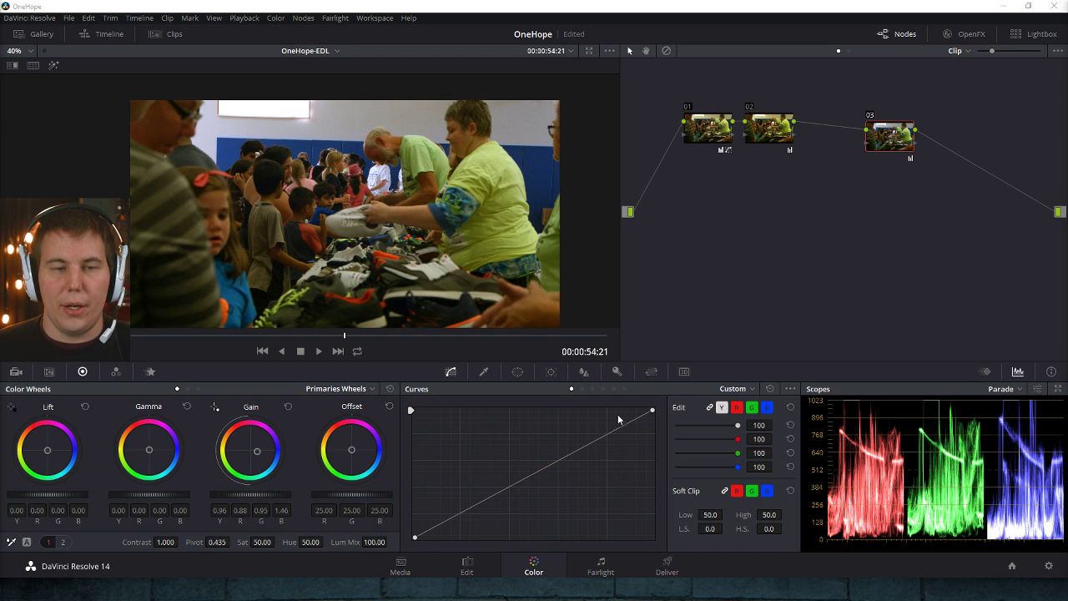
- Line node 03 up beside node 02, add serial node 04 after it, and place the new node below node 01
left_click_drag(903, 151, 814, 247)
key("alt+s")
left_click_drag(715, 220, 841, 134)
left_click_drag(830, 237, 725, 240)
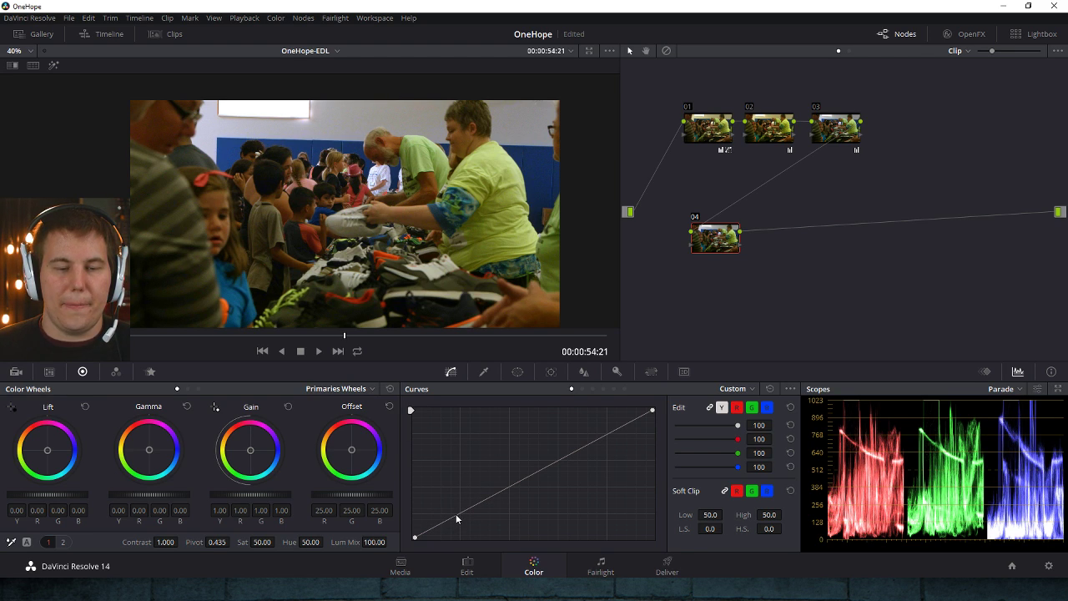
- Try increasing node 04's contrast by pulling the custom curve's black and white points inward, and return both points to the corners
left_click_drag(417, 538, 438, 543)
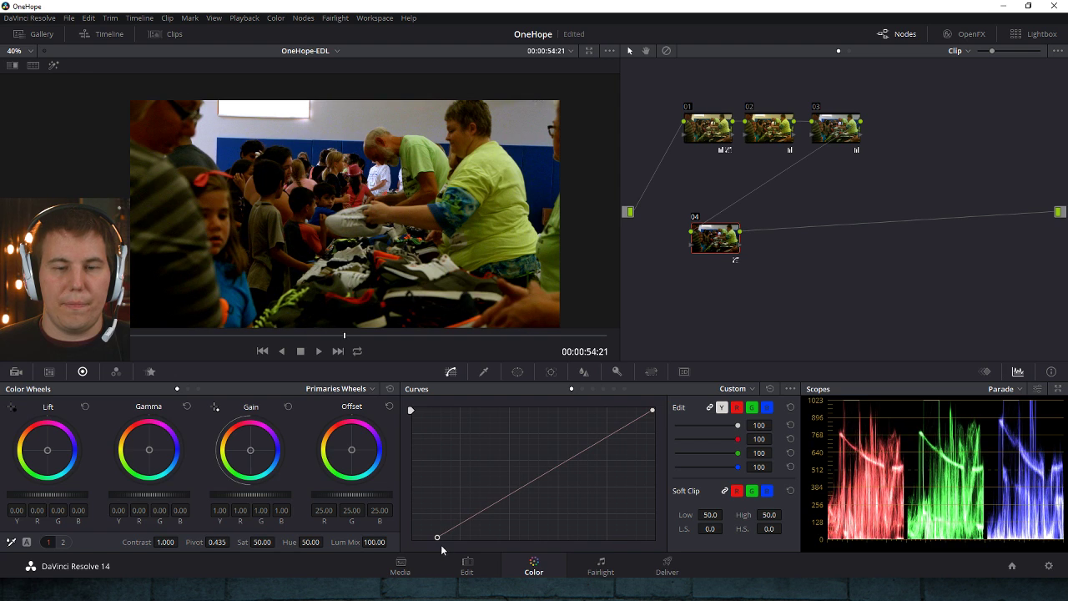
left_click_drag(652, 410, 630, 404)
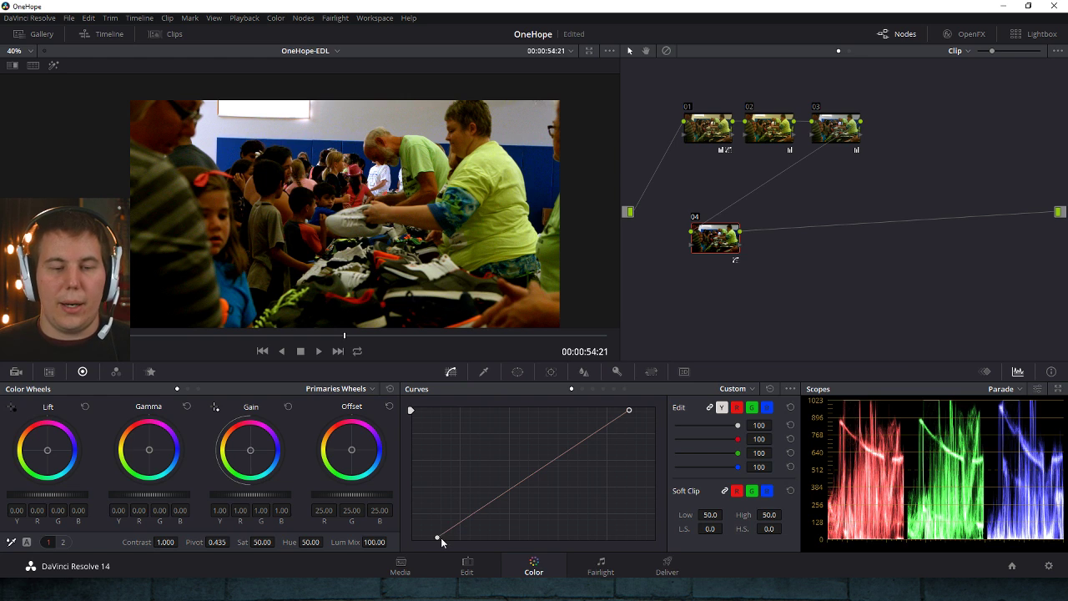
left_click_drag(437, 537, 415, 539)
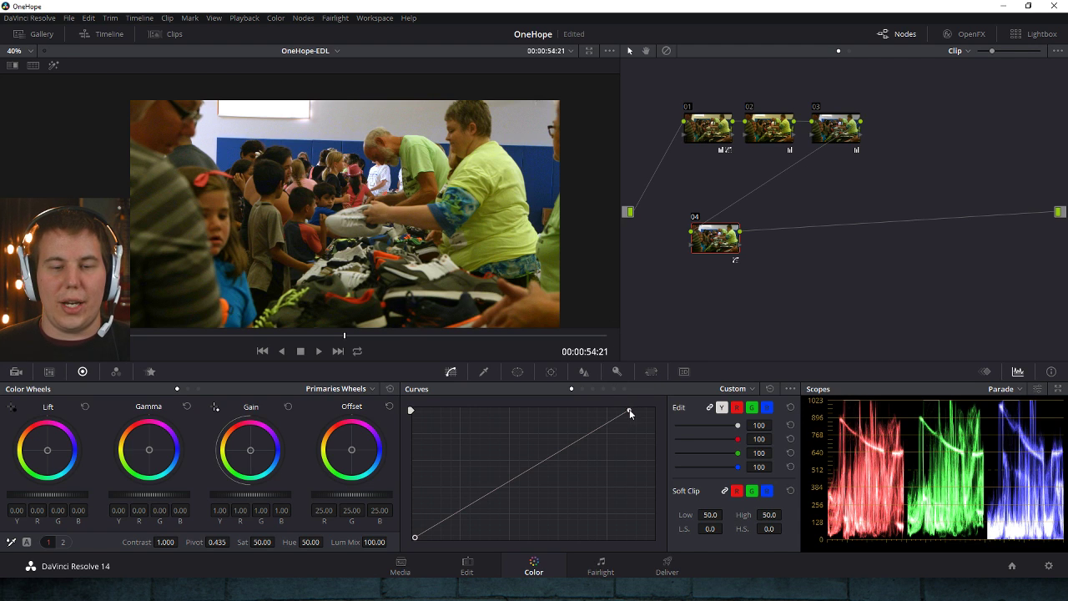
left_click_drag(630, 409, 653, 412)
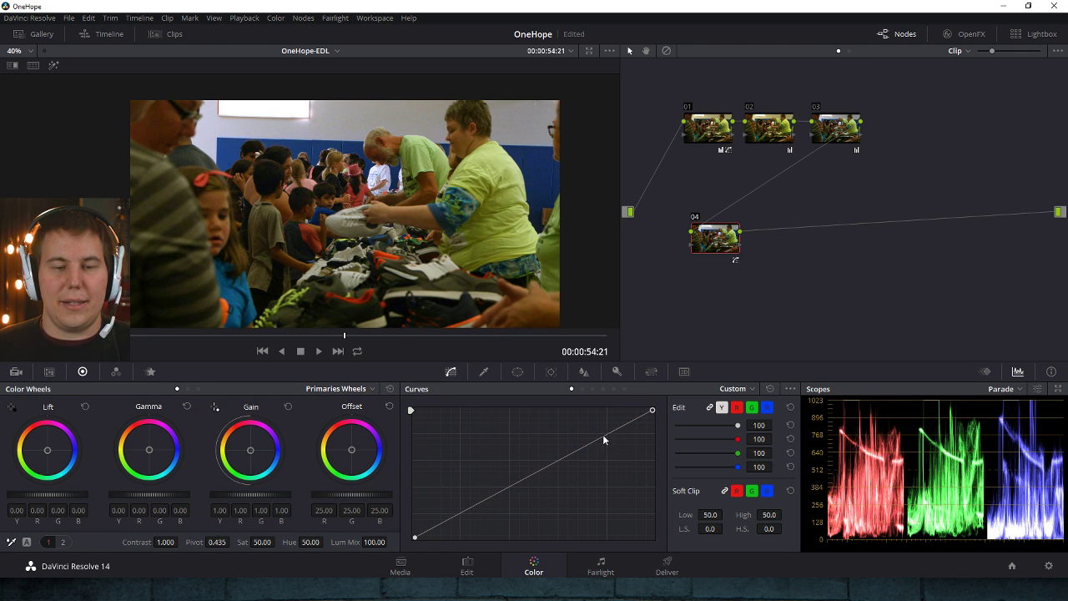
- Try brightening shadows, midtones and highlights with a single control point on node 04's custom curve, and bring the point back to the diagonal
left_click_drag(584, 444, 491, 479)
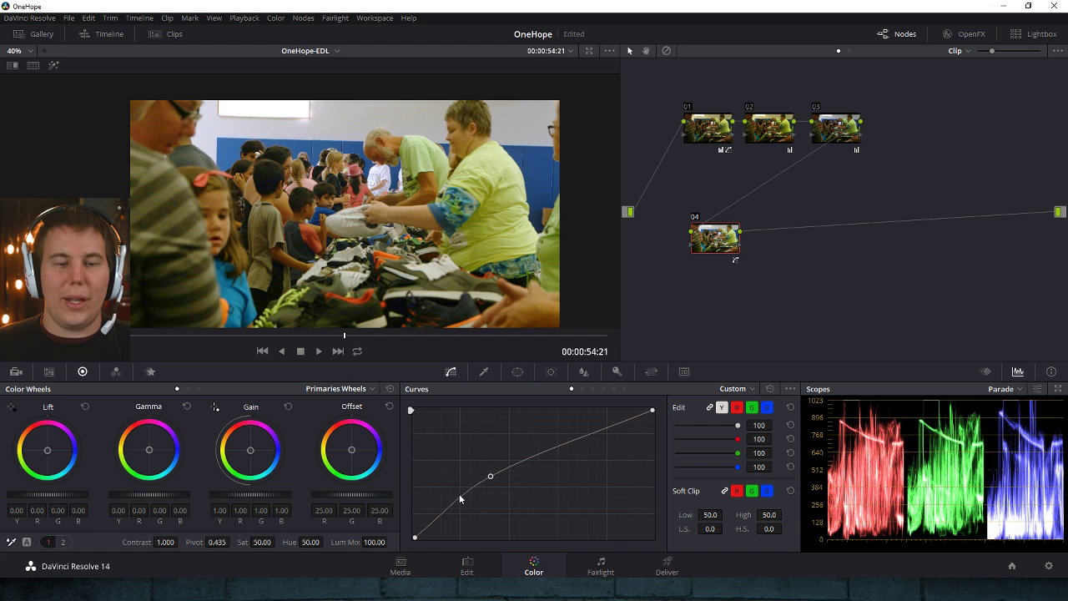
left_click_drag(415, 536, 422, 538)
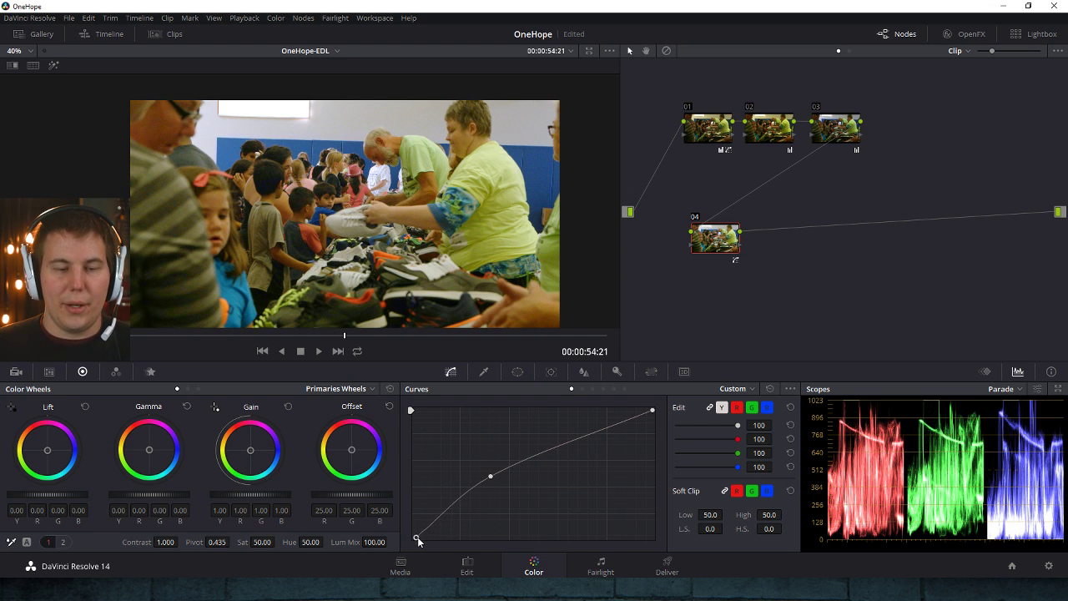
left_click_drag(490, 478, 467, 492)
left_click_drag(421, 538, 414, 537)
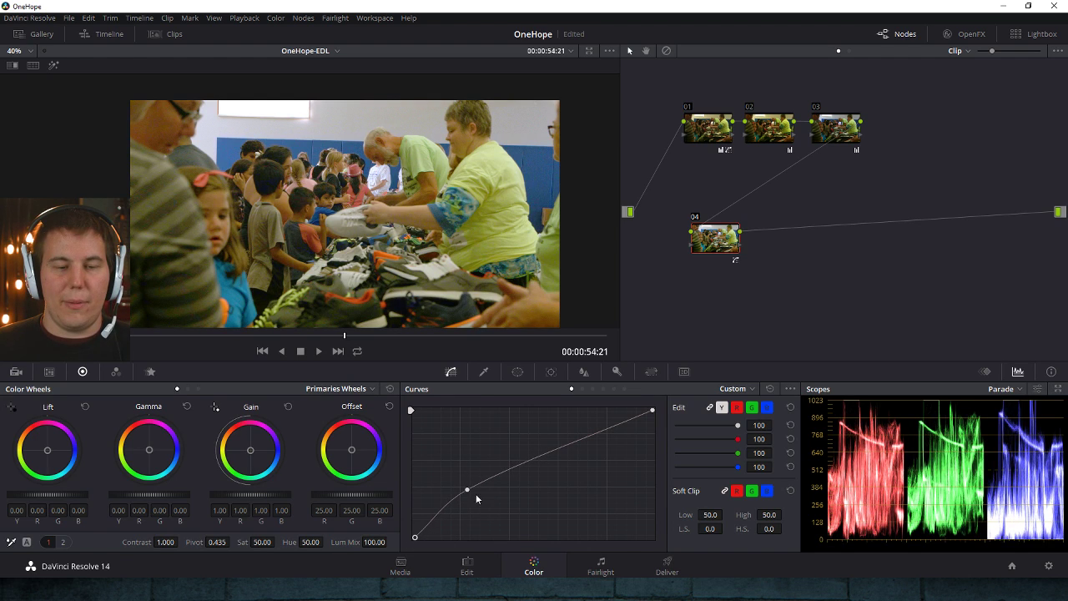
left_click_drag(475, 493, 581, 429)
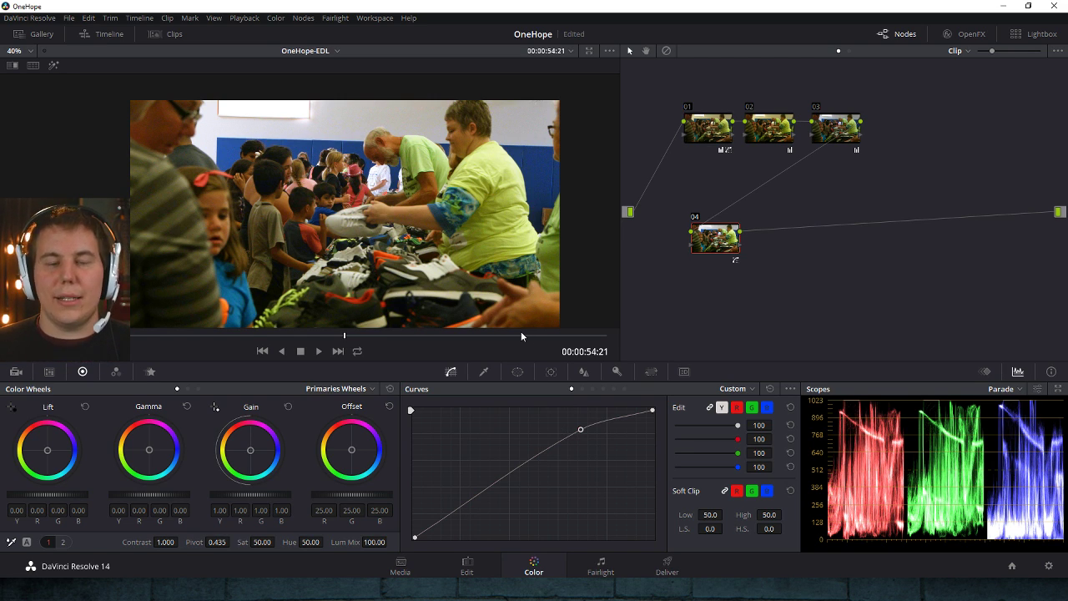
left_click_drag(579, 430, 549, 464)
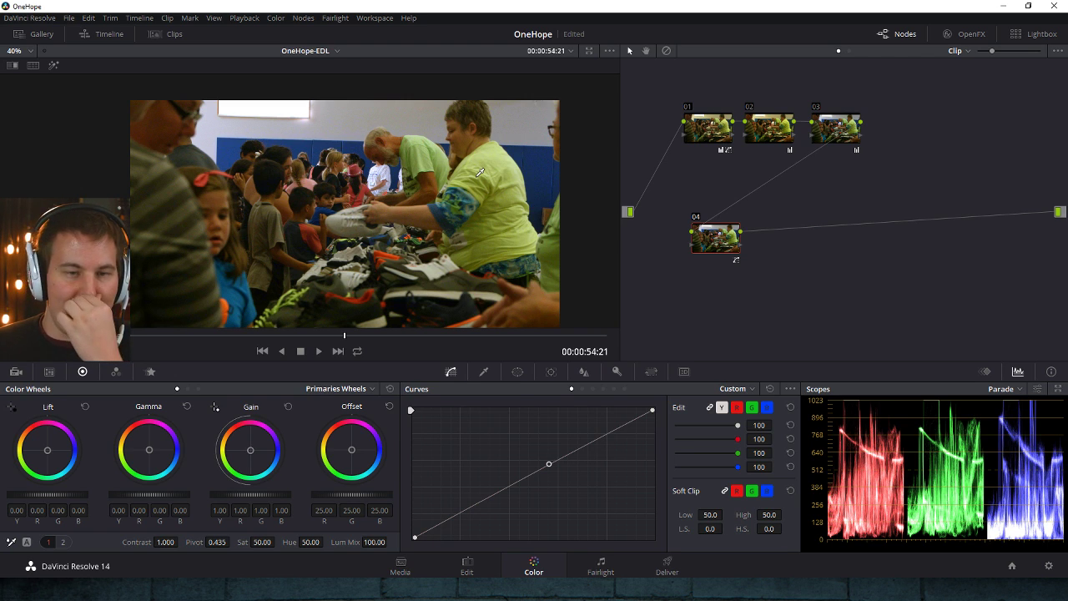
- Try darkening node 04 by lowering the curve's white point and midpoint, and restore the straight diagonal curve
left_click_drag(653, 412, 652, 449)
left_click_drag(548, 463, 556, 498)
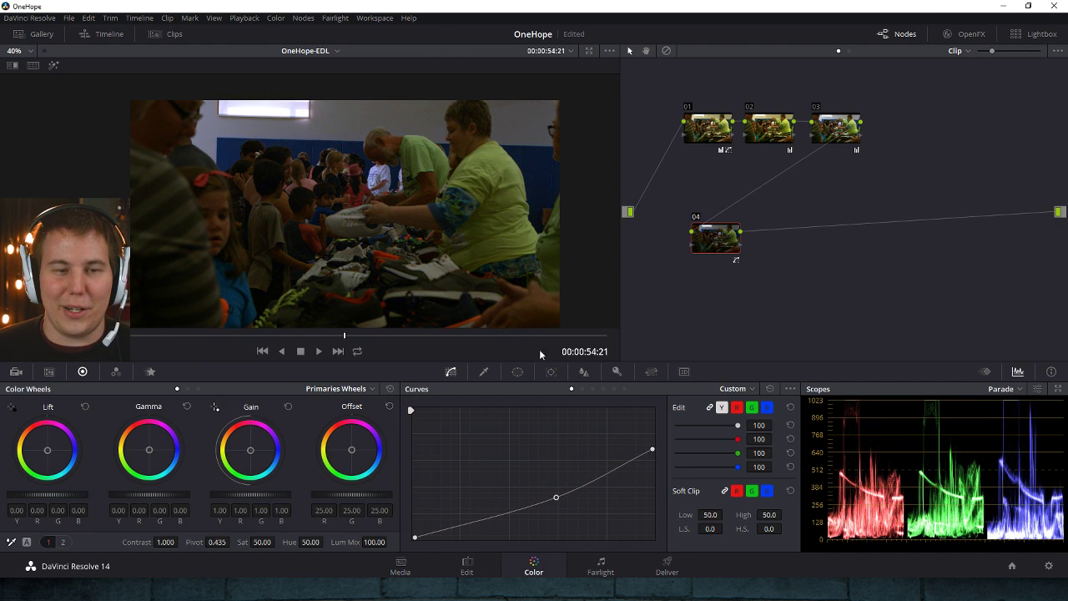
right_click(556, 497)
left_click_drag(650, 451, 652, 409)
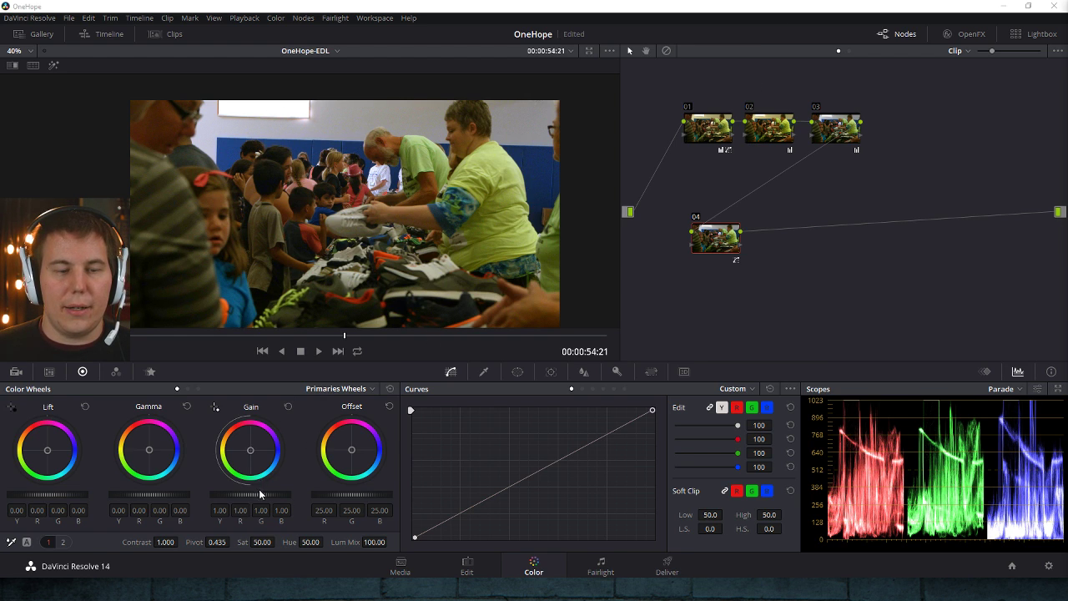
- Set node 04's gain to 1.15 and move the node closer to the row above
left_click_drag(262, 494, 280, 494)
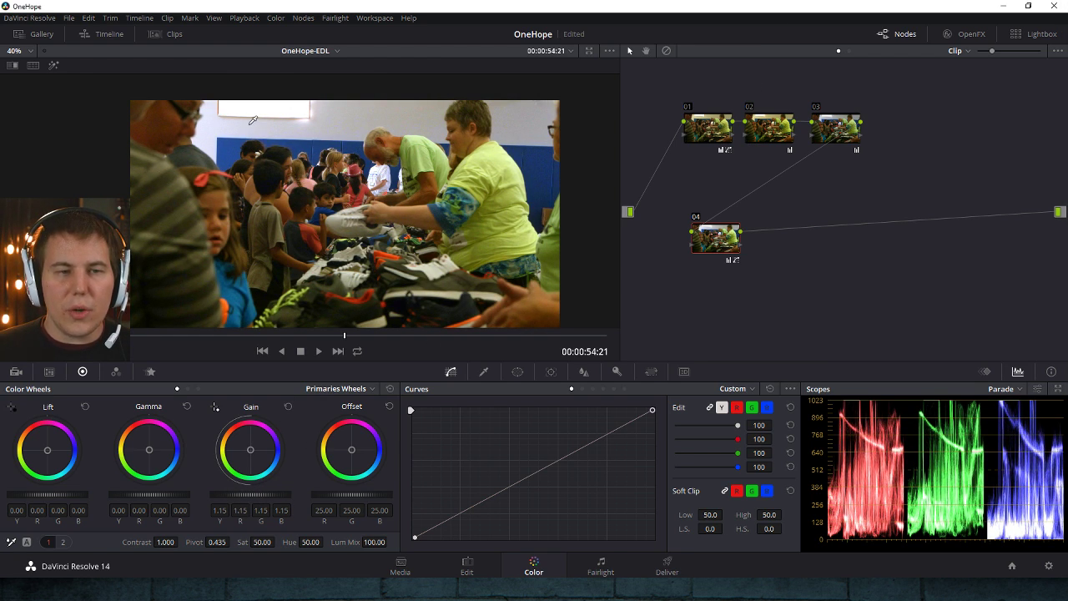
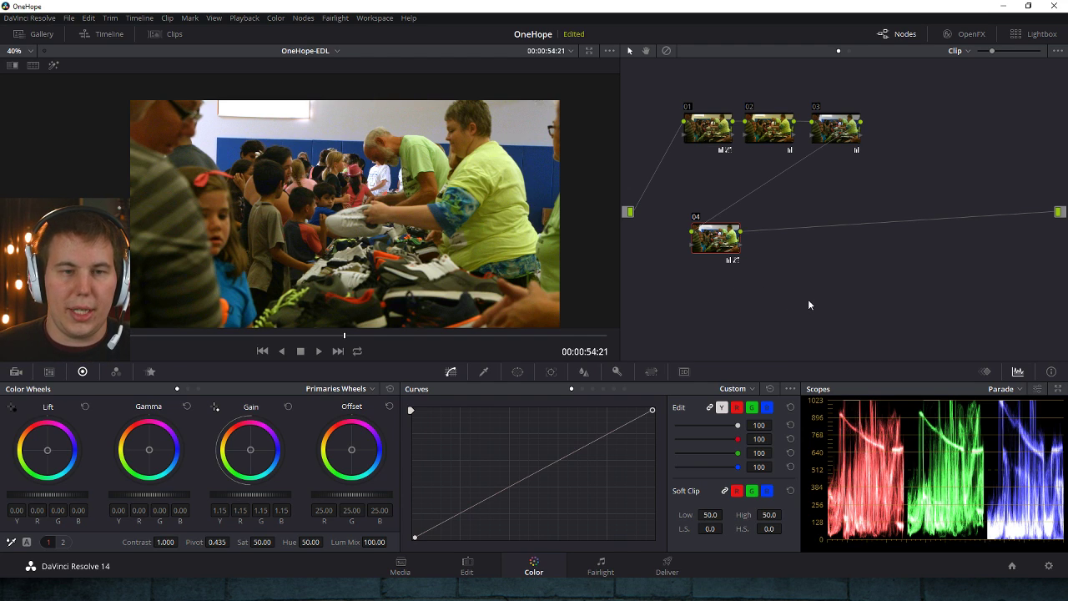
left_click_drag(716, 244, 717, 205)
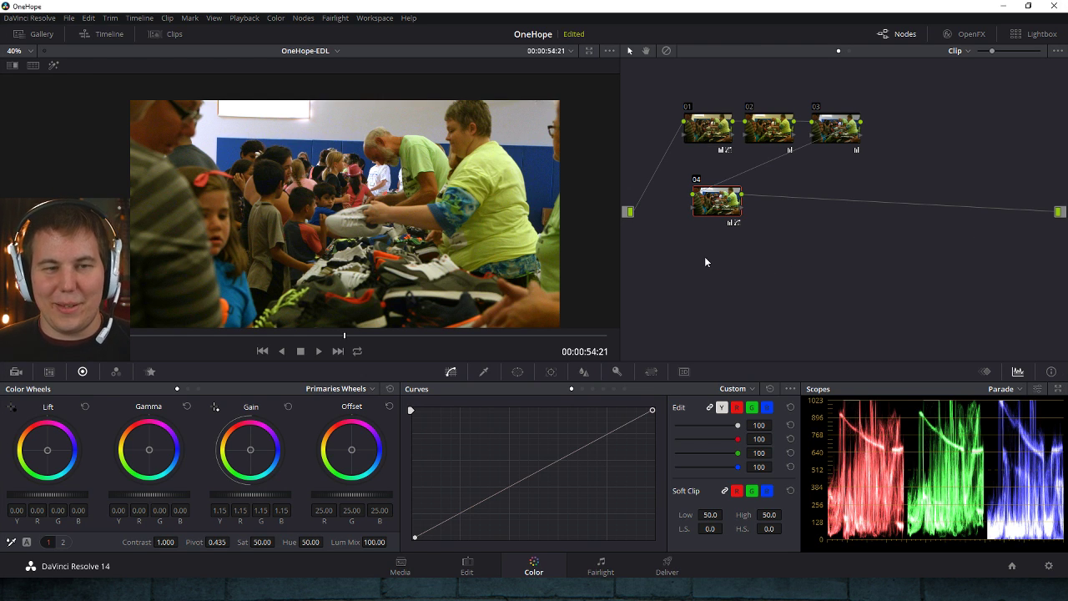
- Browse forward through the timeline clips and settle on the outdoor group clip at 00:01:06:13
key("Down")
key("Down")
key("Down")
key("Down")
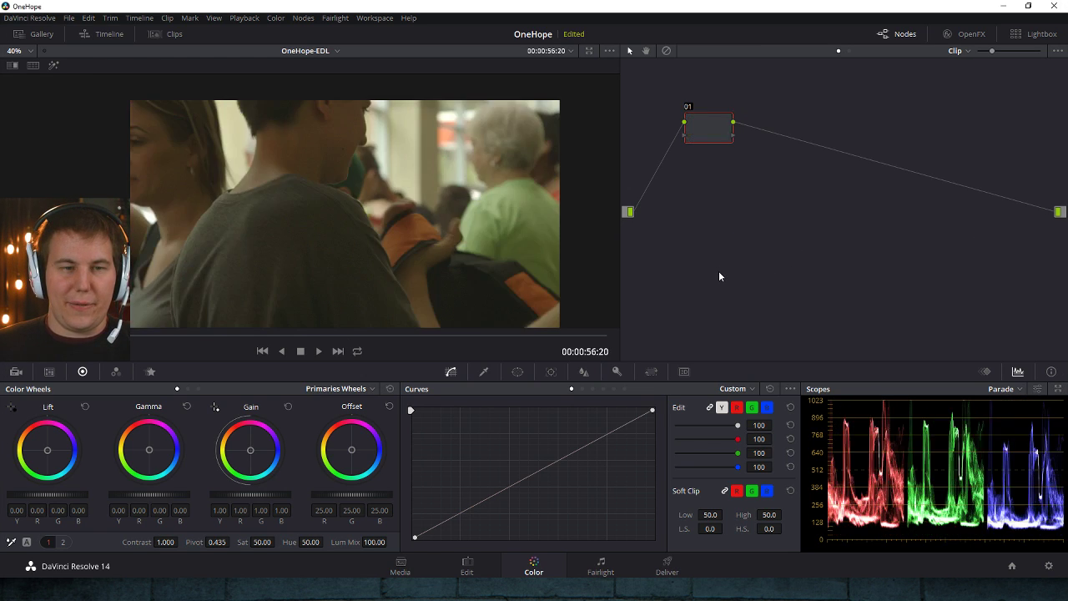
key("Down")
key("Down")
key("Down")
key("Down")
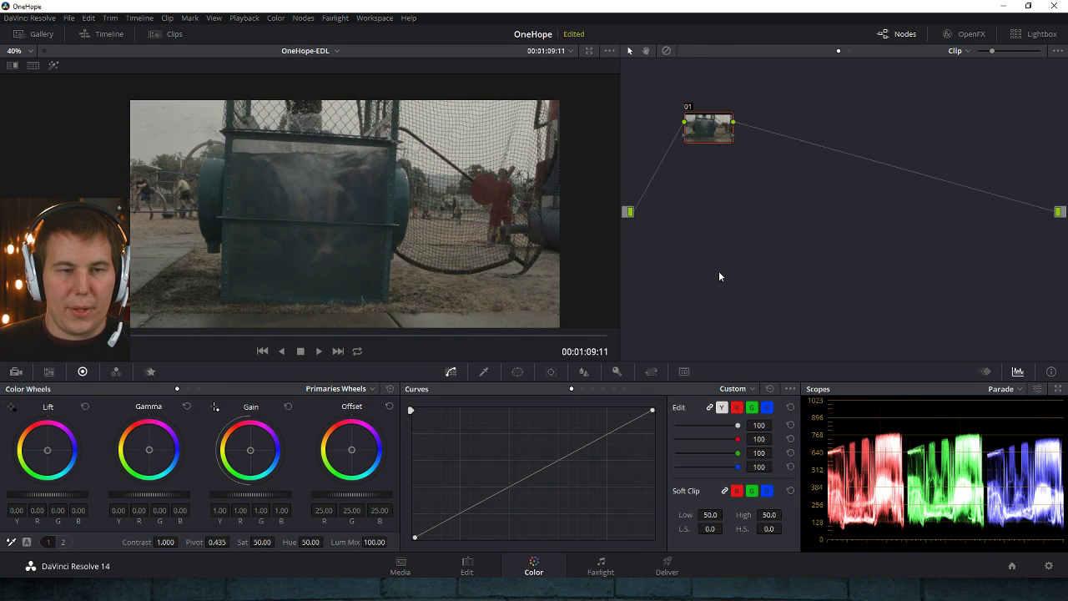
key("Up")
key("Down")
key("Down")
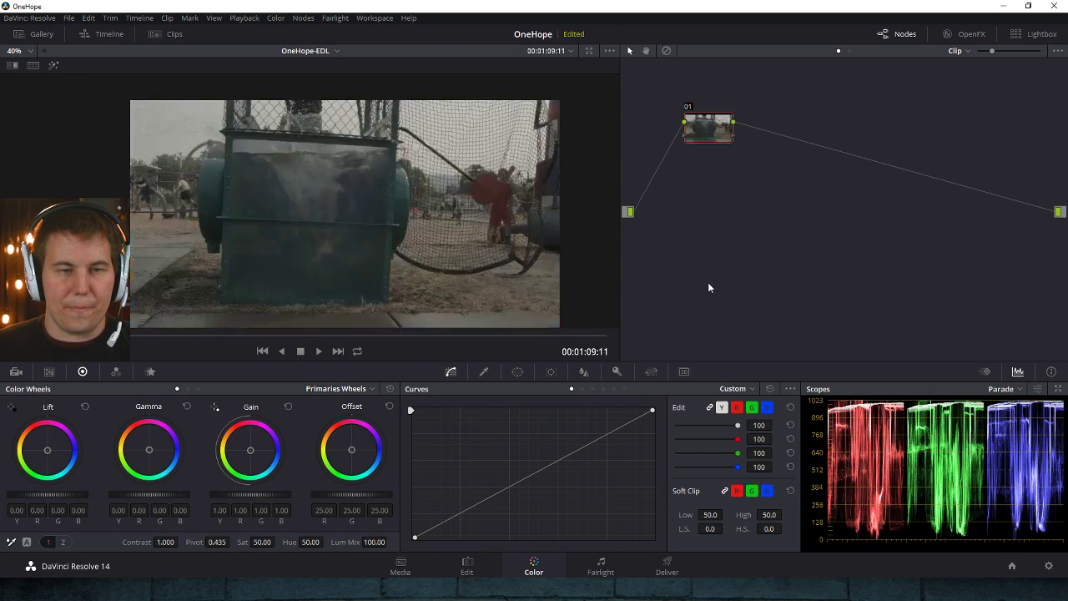
key("Up")
key("Up")
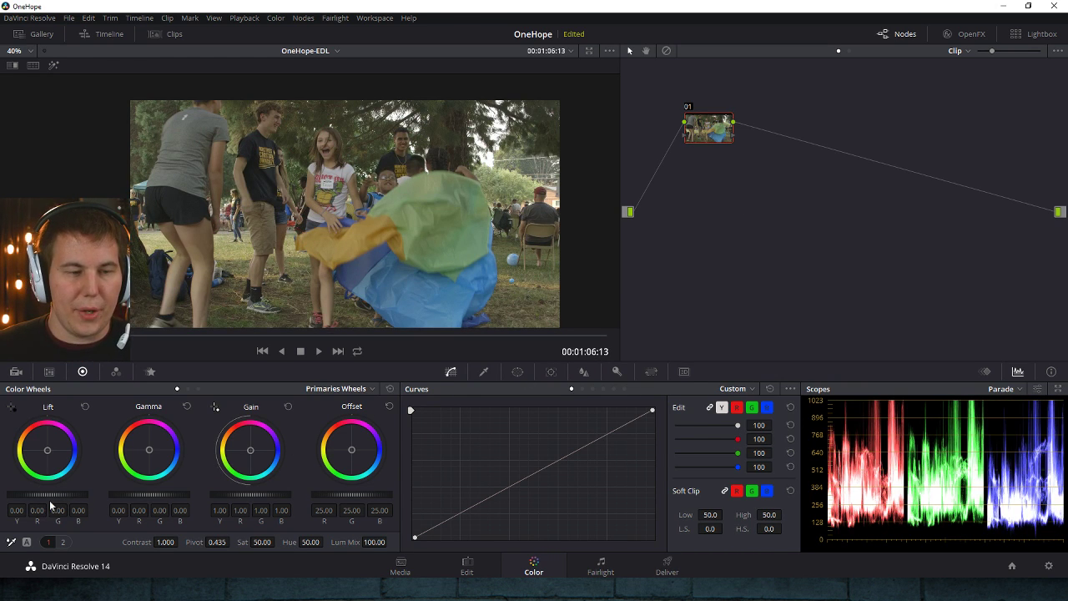
- On the outdoor clip's node 01, set lift to -0.05, gamma to 0.02, gain to 1.23 and saturation to 80.40
left_click_drag(49, 498, 41, 498)
left_click_drag(244, 497, 284, 496)
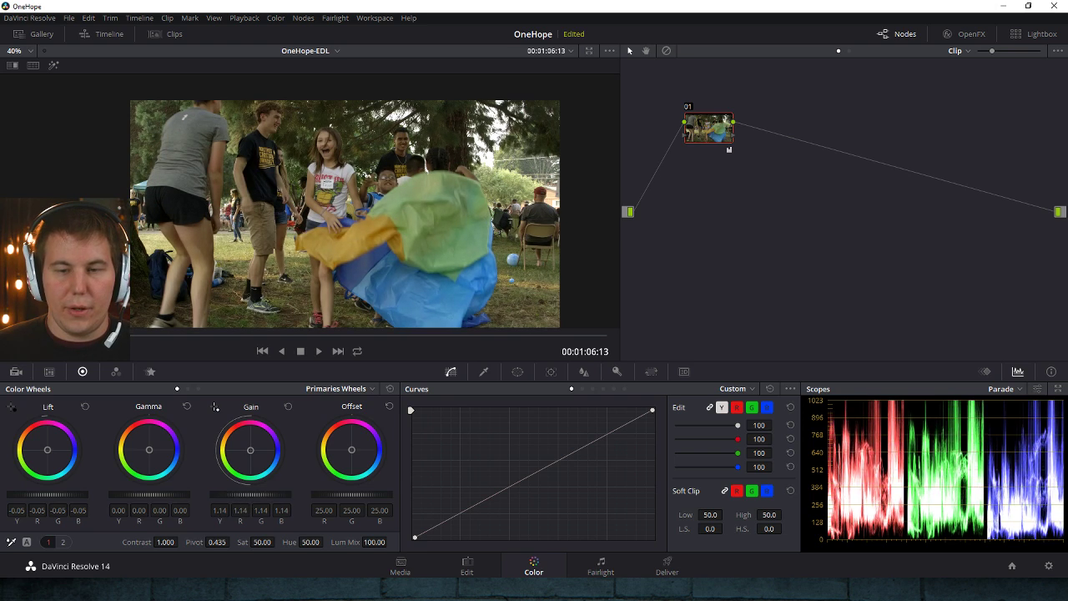
left_click_drag(150, 494, 157, 494)
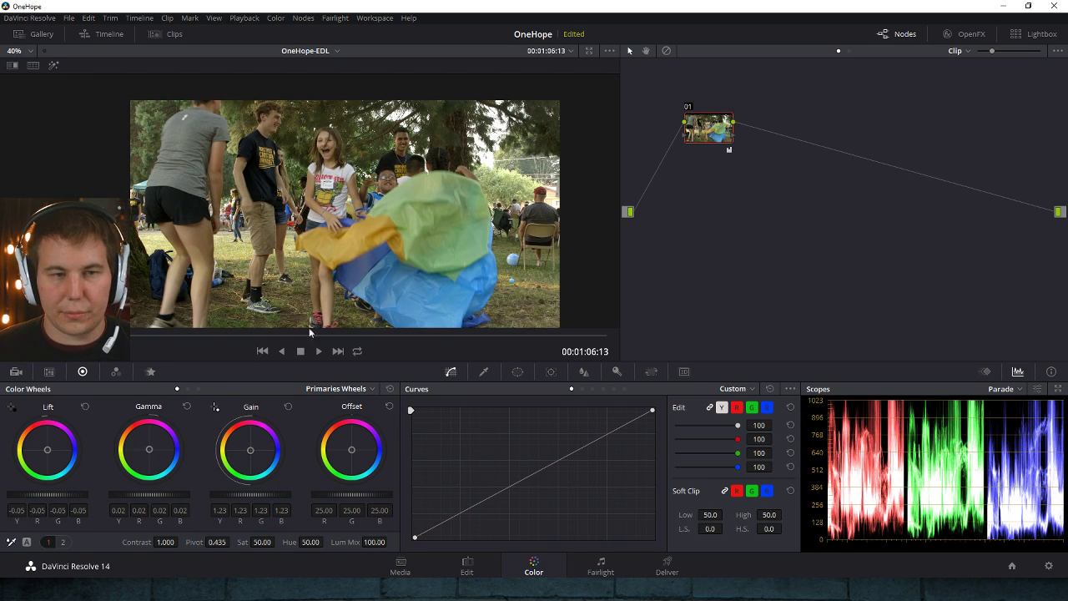
mouse_move(264, 541)
left_mouse_down()
mouse_move(278, 542)
mouse_move(266, 541)
left_mouse_up()
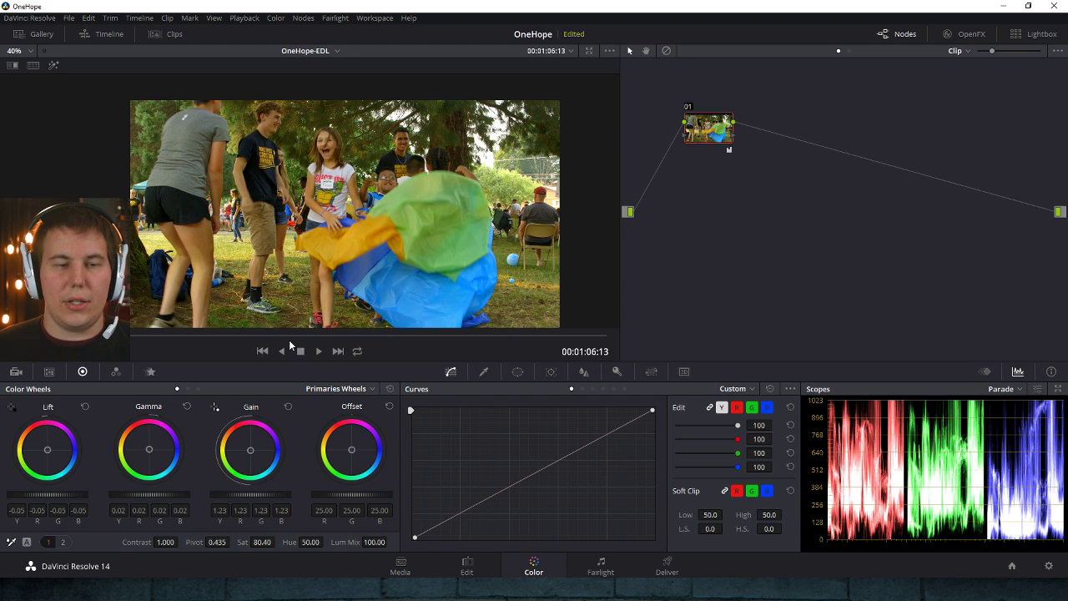
- At 00:01:07:01, add a serial node after node 01 and label it Skin
left_click_drag(289, 337, 317, 318)
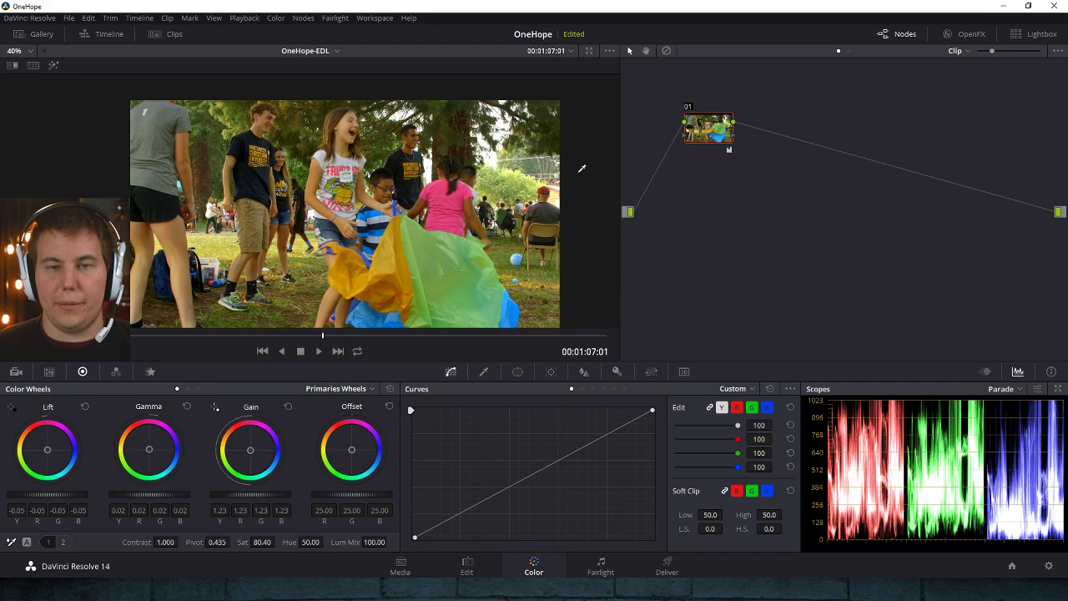
key("alt+s")
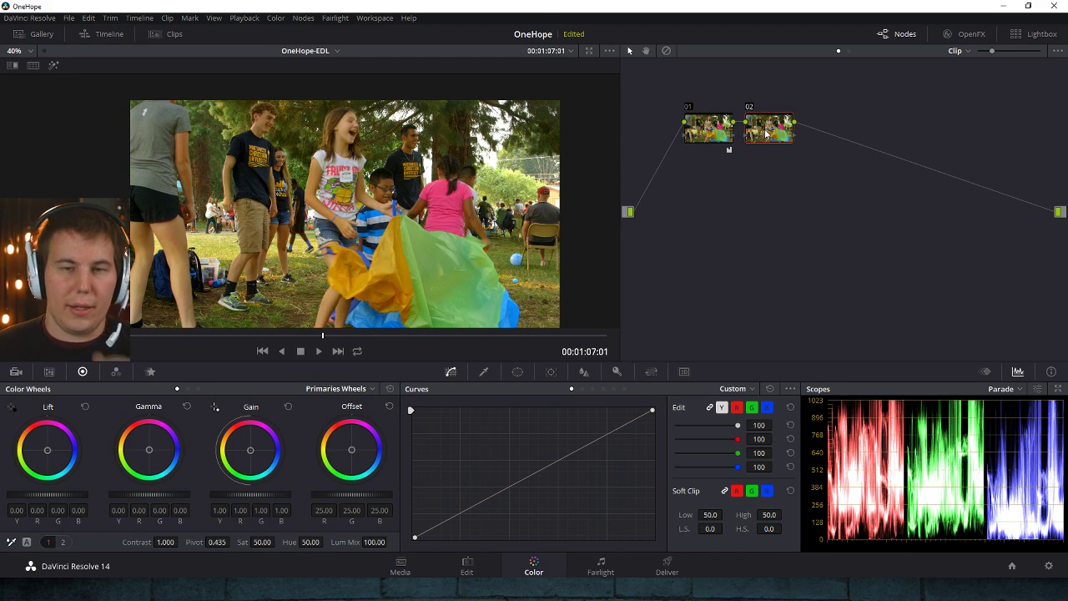
right_click(766, 134)
key("Escape")
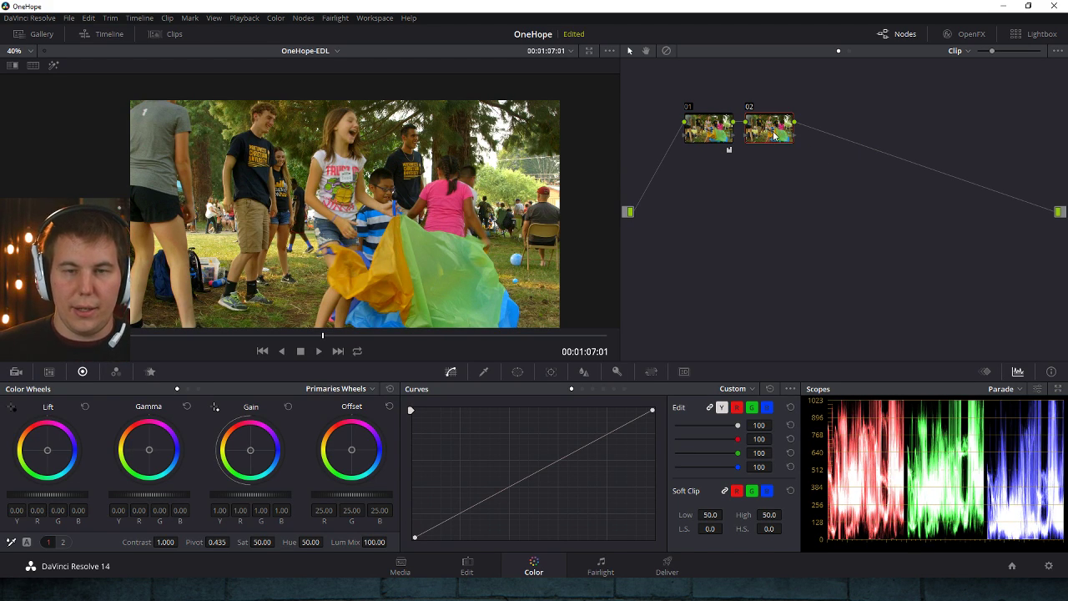
type("Skin")
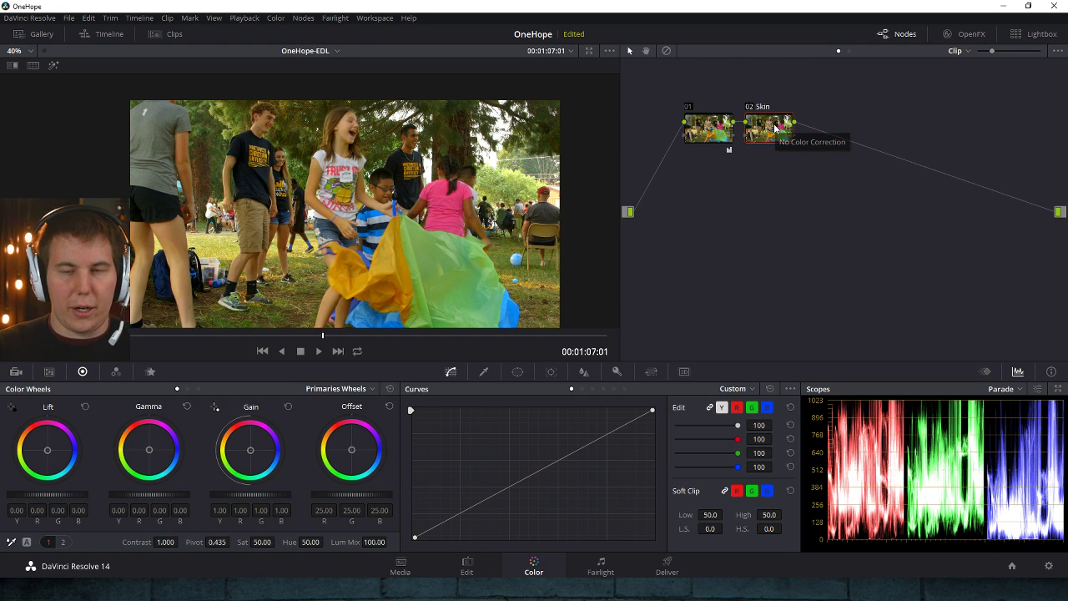
- Add a layer node beneath the Skin node and spread out both nodes and the Layer Mixer
key("alt+l")
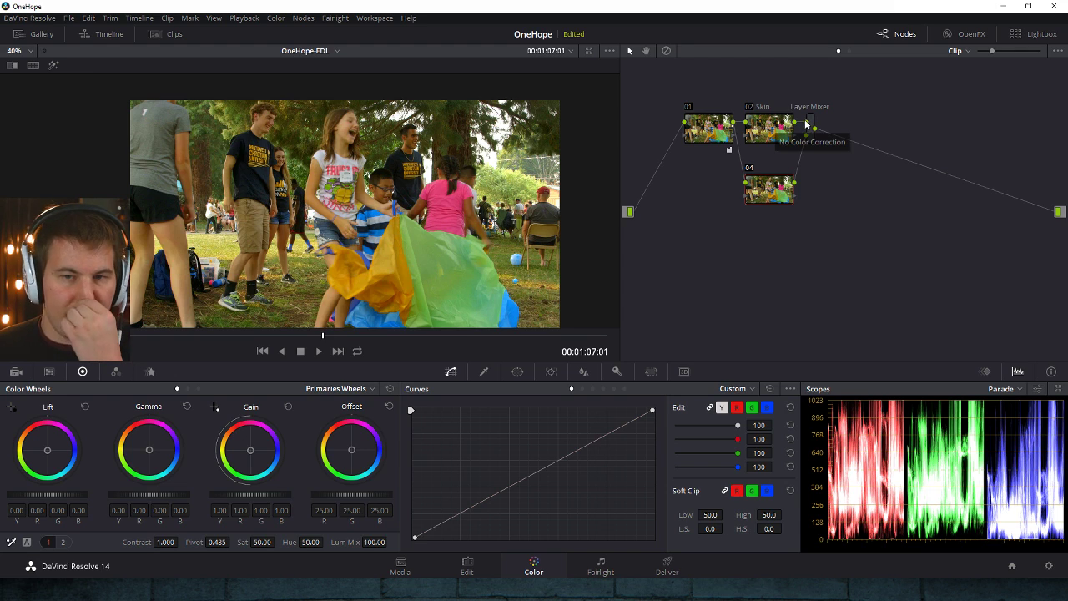
left_click_drag(815, 123, 886, 126)
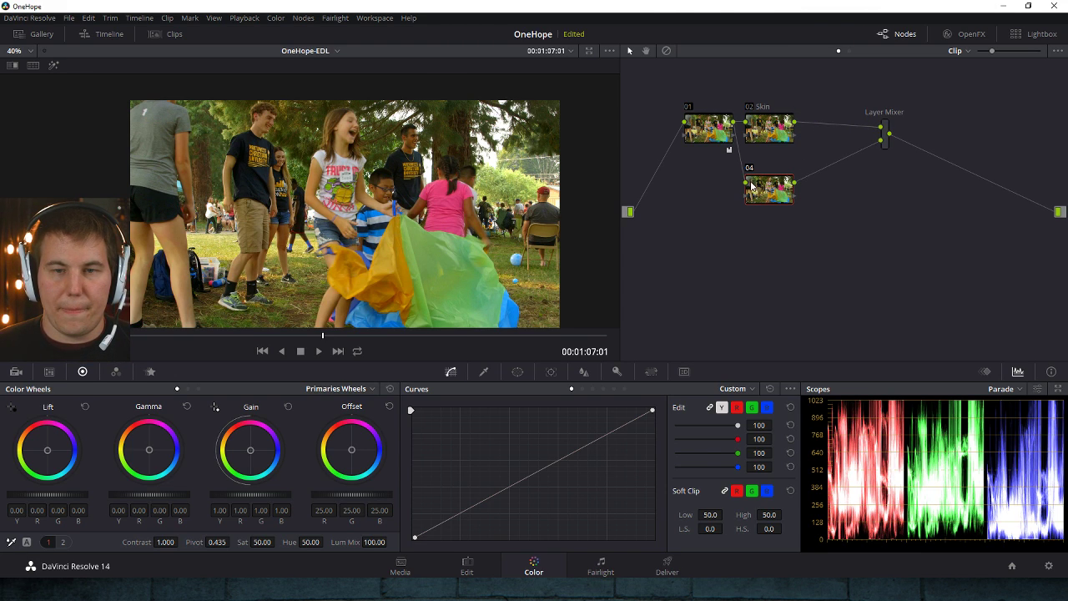
left_click_drag(754, 187, 791, 185)
left_click_drag(767, 141, 808, 131)
left_click_drag(817, 189, 814, 187)
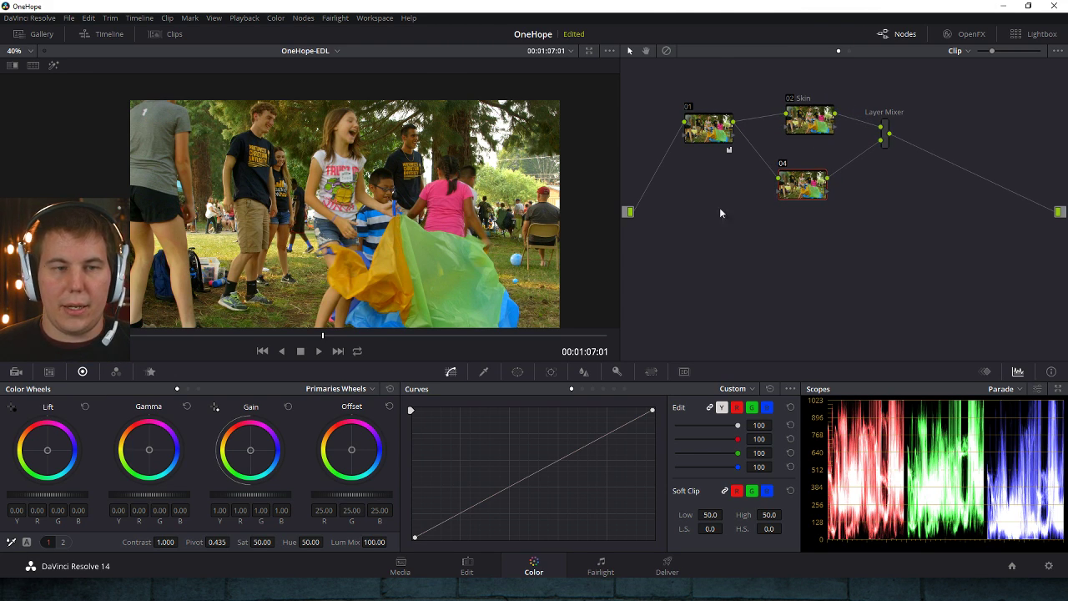
- Shift node 04's gain toward blue to R 0.71, G 1.02, B 1.66, and space it farther from the Skin node
left_click_drag(253, 455, 259, 454)
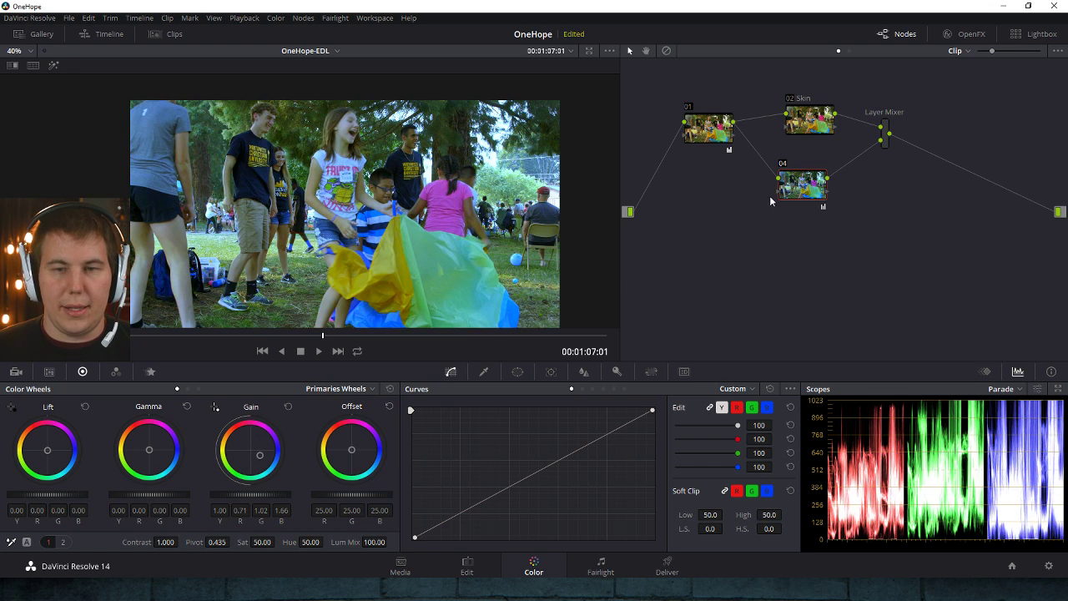
left_click_drag(780, 193, 766, 214)
left_click_drag(811, 123, 796, 125)
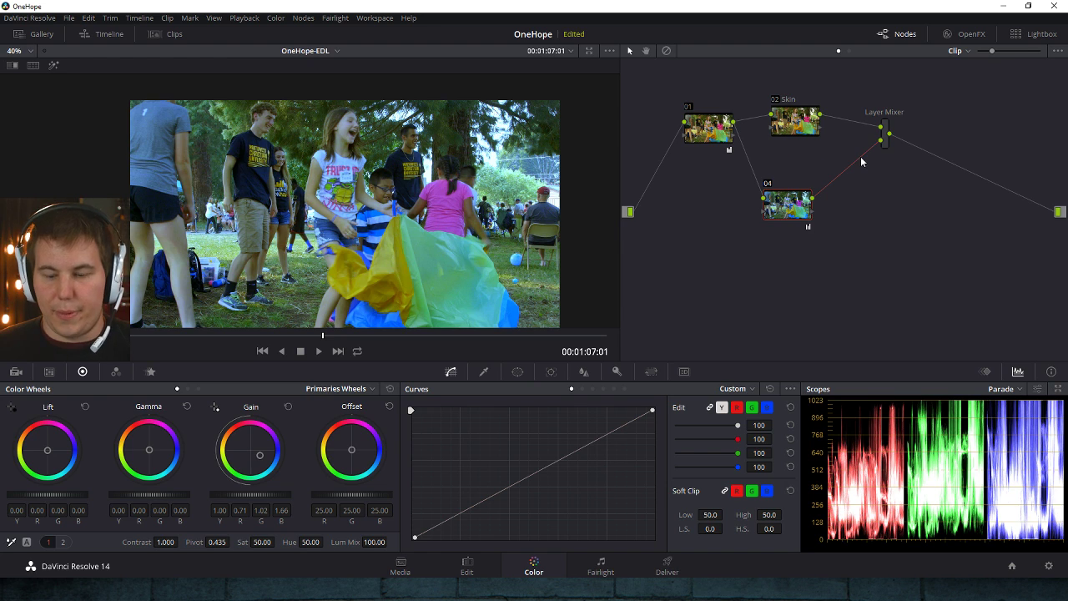
- Swap the Layer Mixer inputs so the Skin node overlays node 04, and align node 04 directly beneath the Skin node
left_click_drag(862, 161, 882, 134)
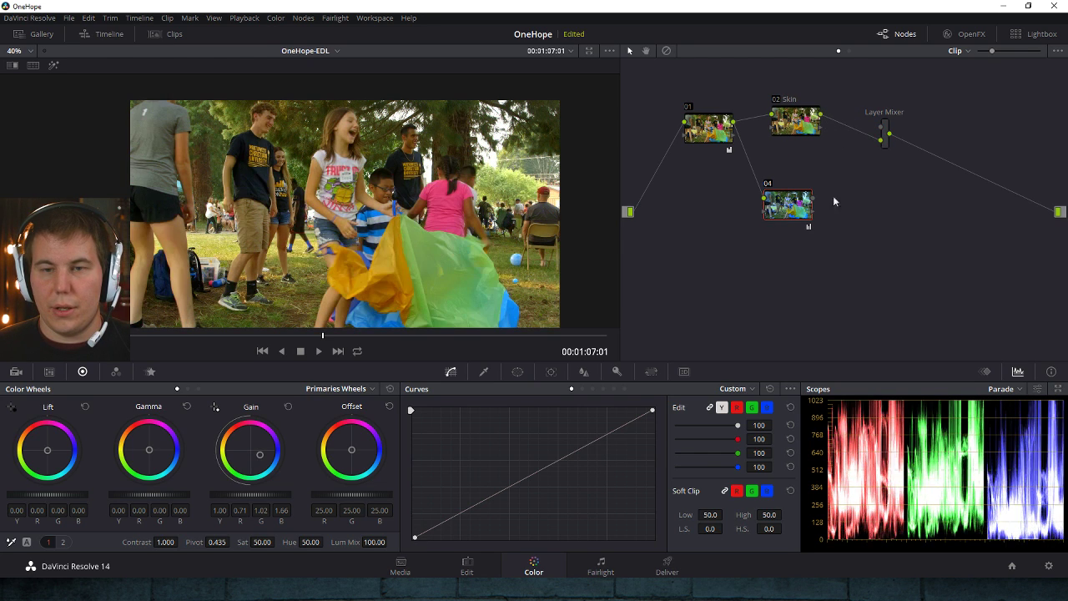
left_click_drag(814, 200, 882, 131)
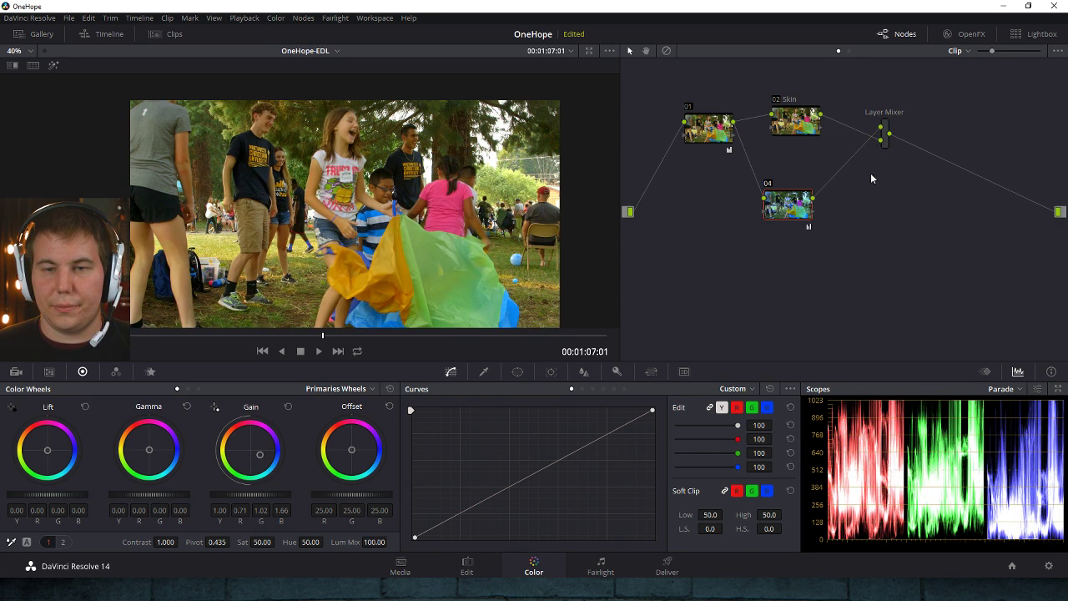
left_click_drag(785, 211, 805, 197)
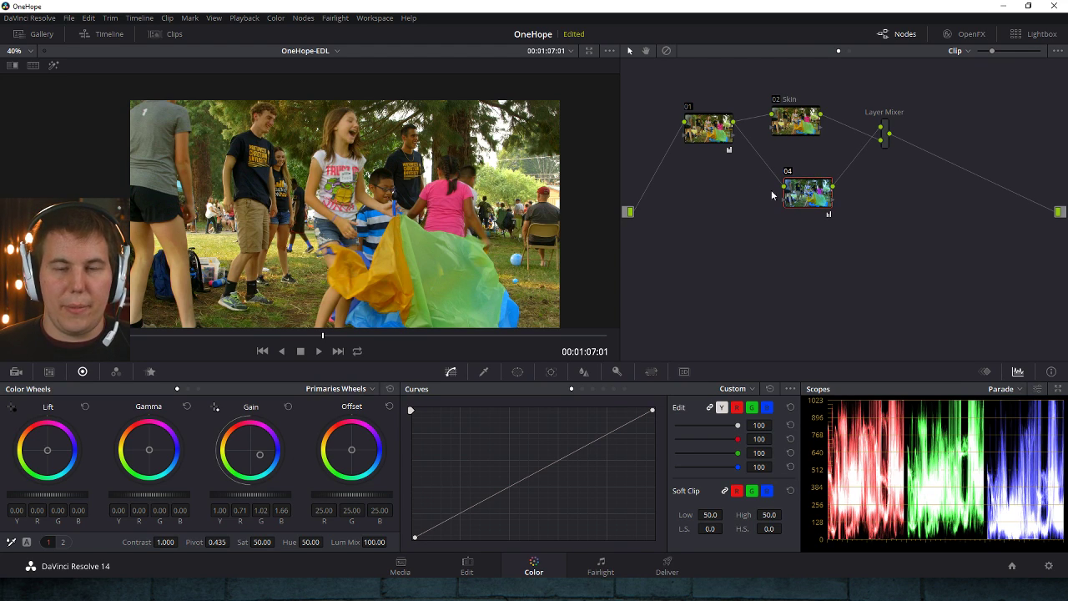
mouse_move(810, 197)
left_mouse_down()
mouse_move(819, 219)
mouse_move(798, 196)
left_mouse_up()
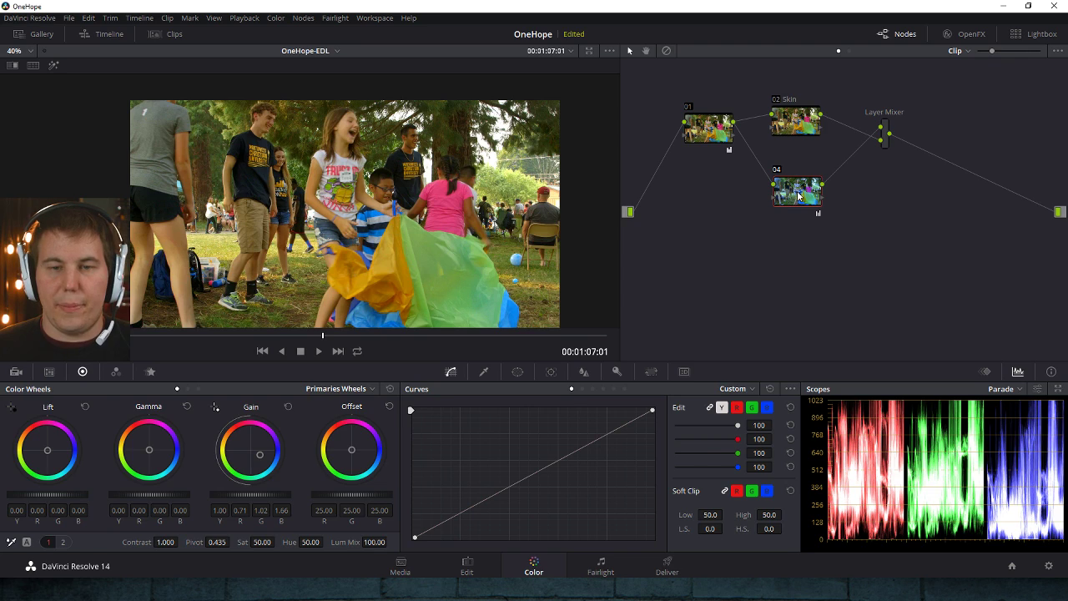
- Cool node 04: gain R 0.67, G 1.03, B 1.65; gamma R -0.03, B 0.04; lift R -0.05, G 0.01, B 0.03
left_click_drag(263, 462, 260, 460)
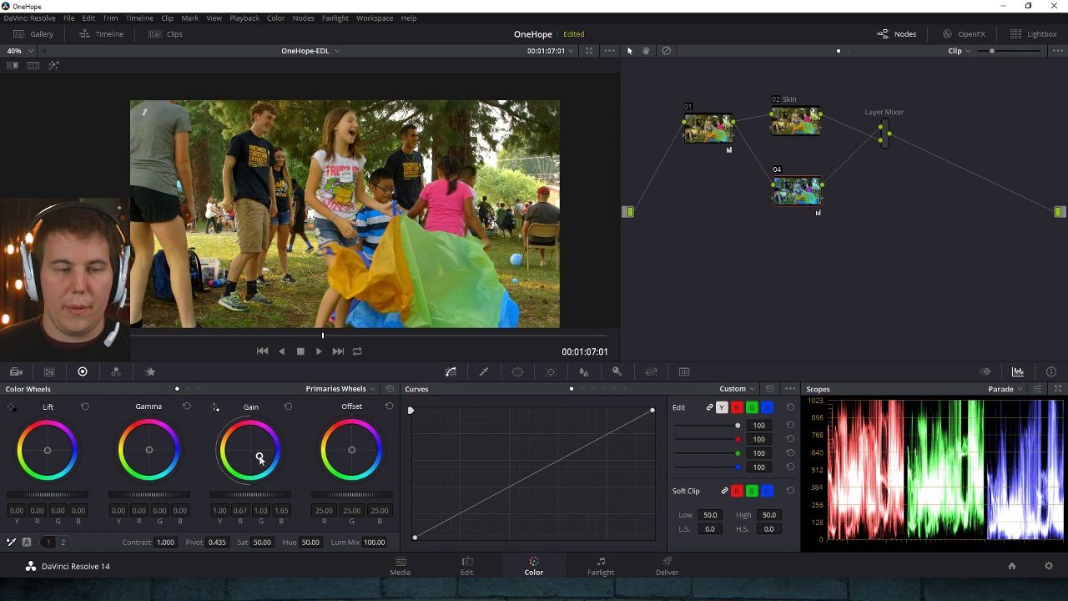
left_click_drag(154, 452, 157, 456)
left_click_drag(56, 452, 57, 455)
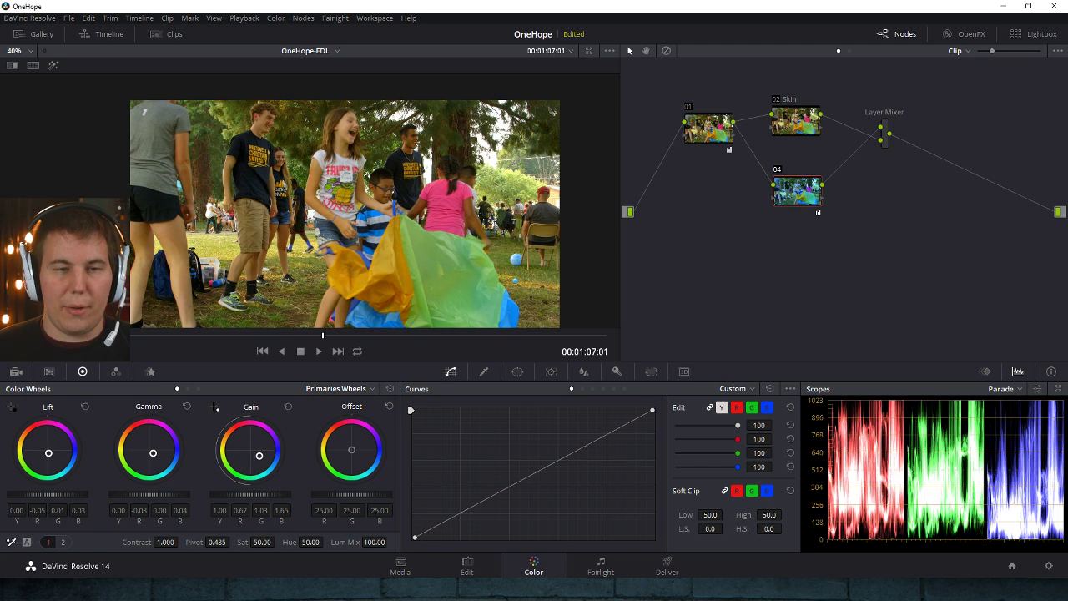
- On the Skin node, sample the laughing girl's facial skin with the HSL Qualifier and turn on Highlight to show the key
left_click(807, 131)
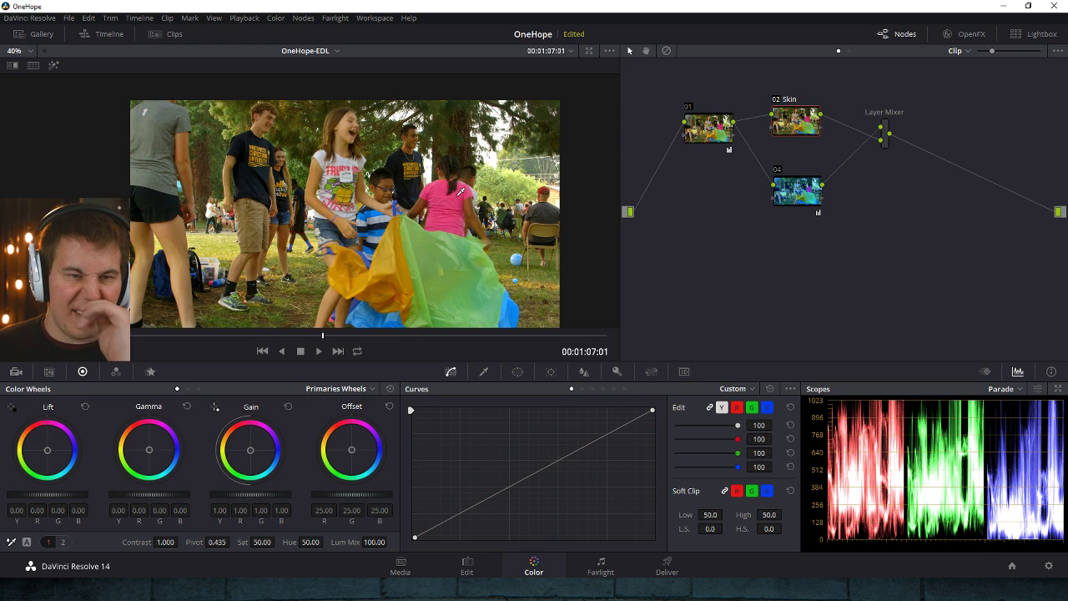
scroll(461, 192, "up", 3)
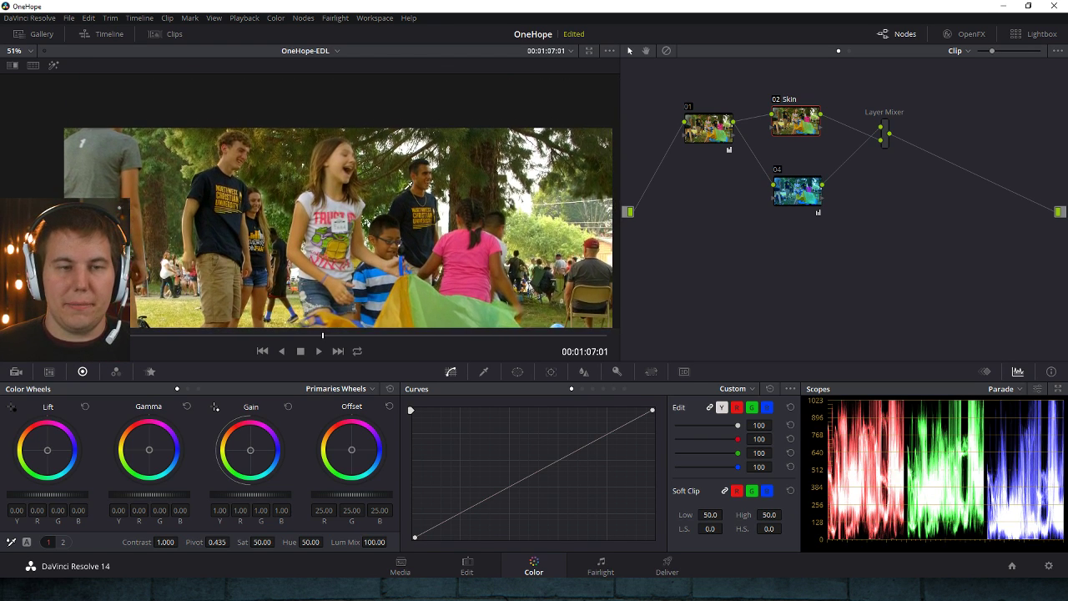
scroll(284, 200, "up", 1)
left_click(484, 371)
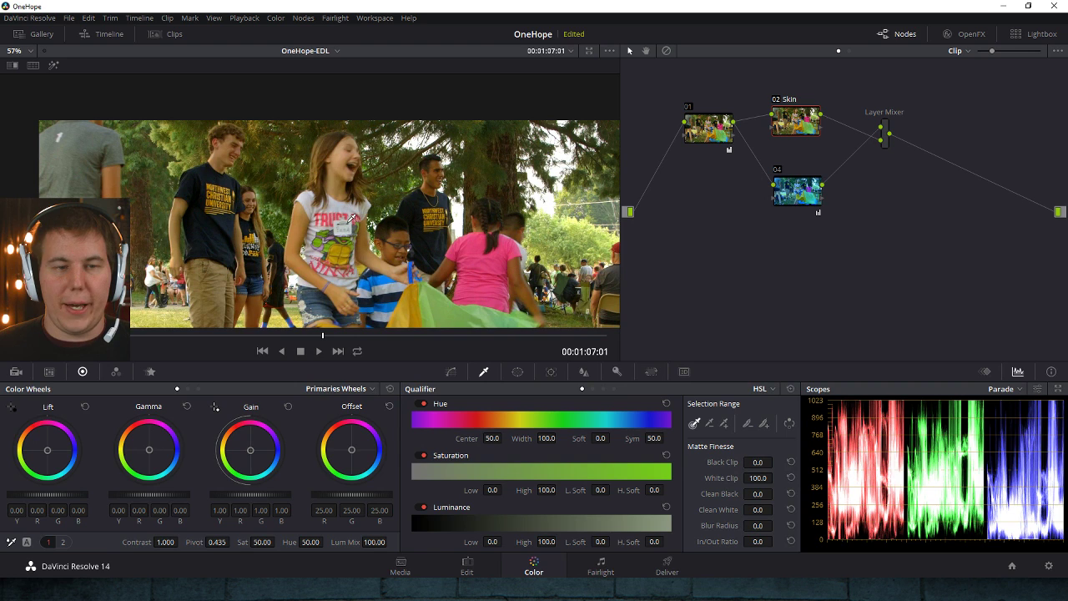
scroll(355, 218, "up", 3)
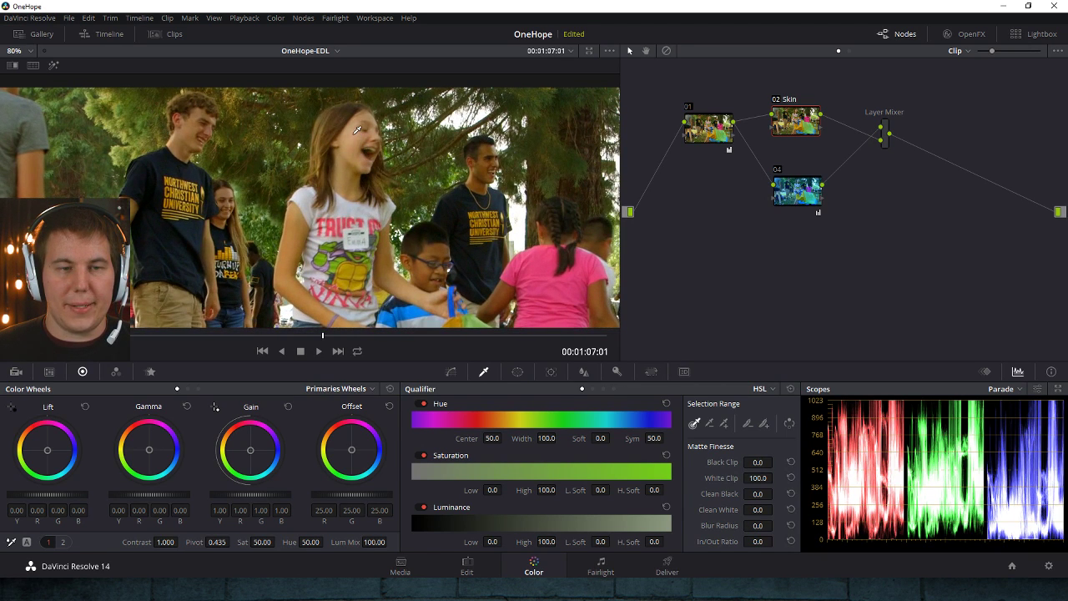
left_click(357, 130)
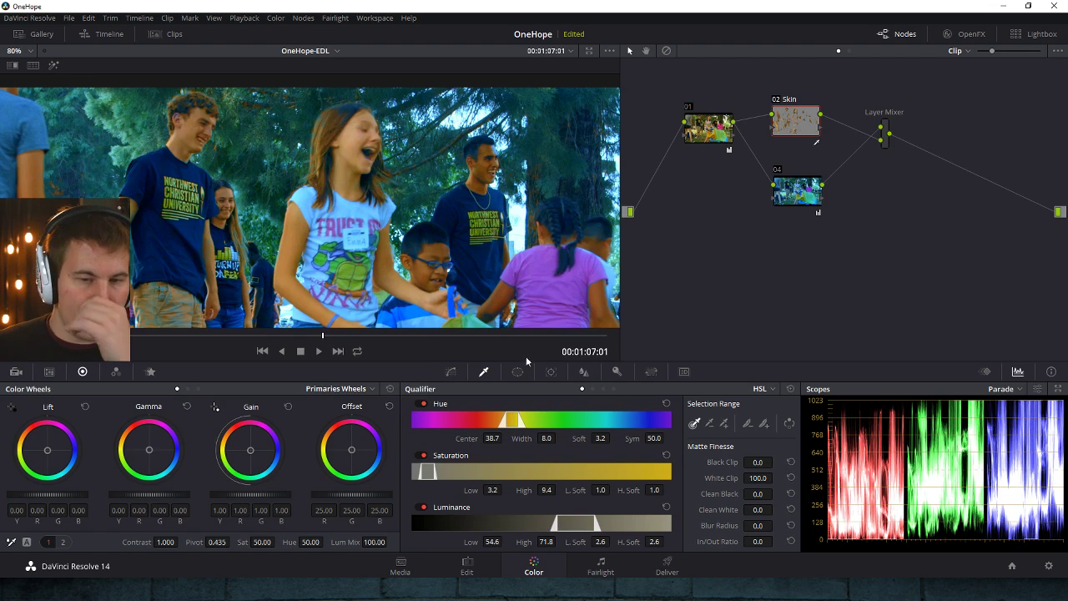
left_click(54, 65)
- Refine the Skin key to hue center 38.6 and width 13.8, saturation 5.4 to 8.4, and luminance 53.4 to 75.0
scroll(366, 239, "down", 2)
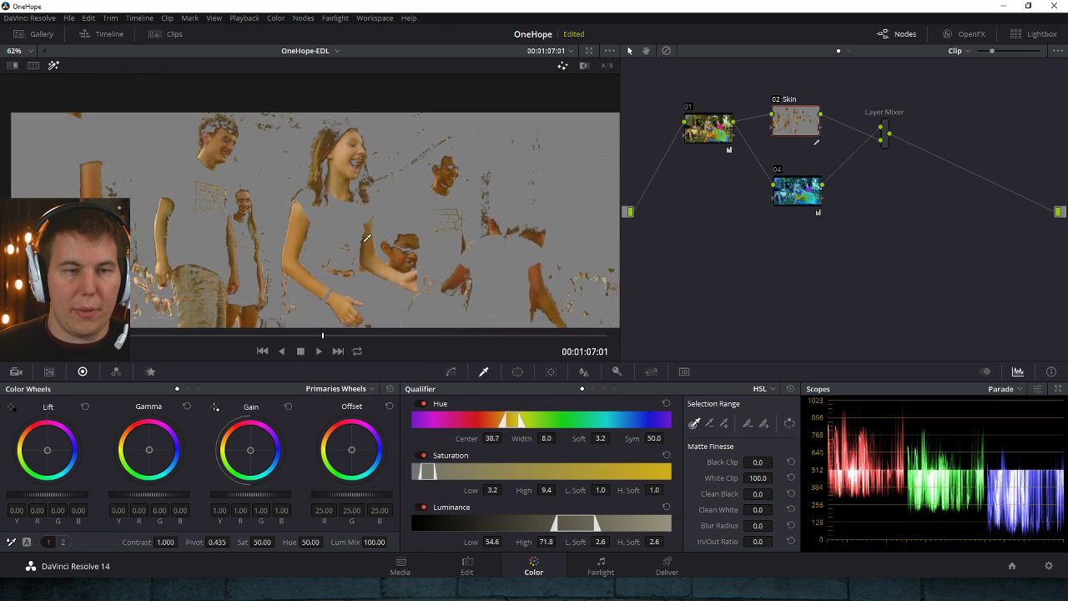
scroll(368, 237, "down", 1)
scroll(382, 250, "down", 1)
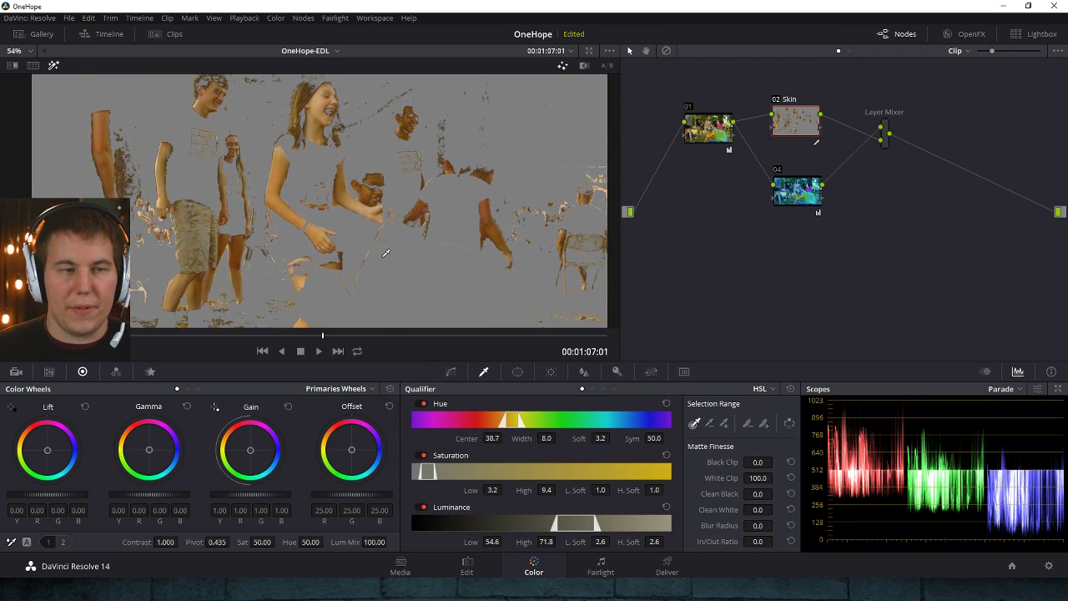
scroll(358, 267, "up", 3)
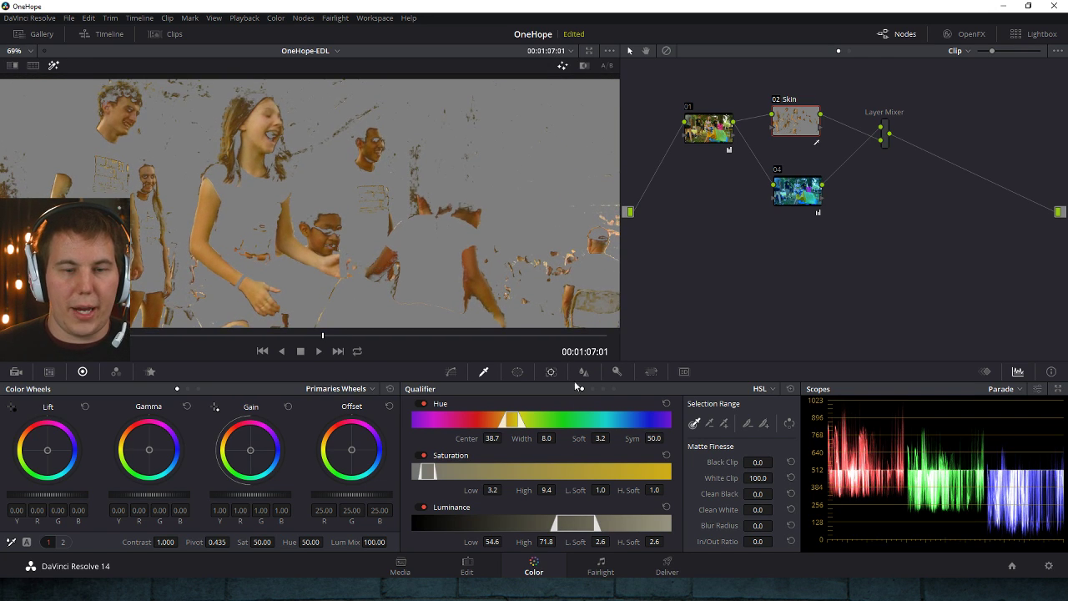
left_click_drag(496, 490, 506, 489)
mouse_move(505, 420)
left_mouse_down()
mouse_move(499, 438)
mouse_move(512, 437)
left_mouse_up()
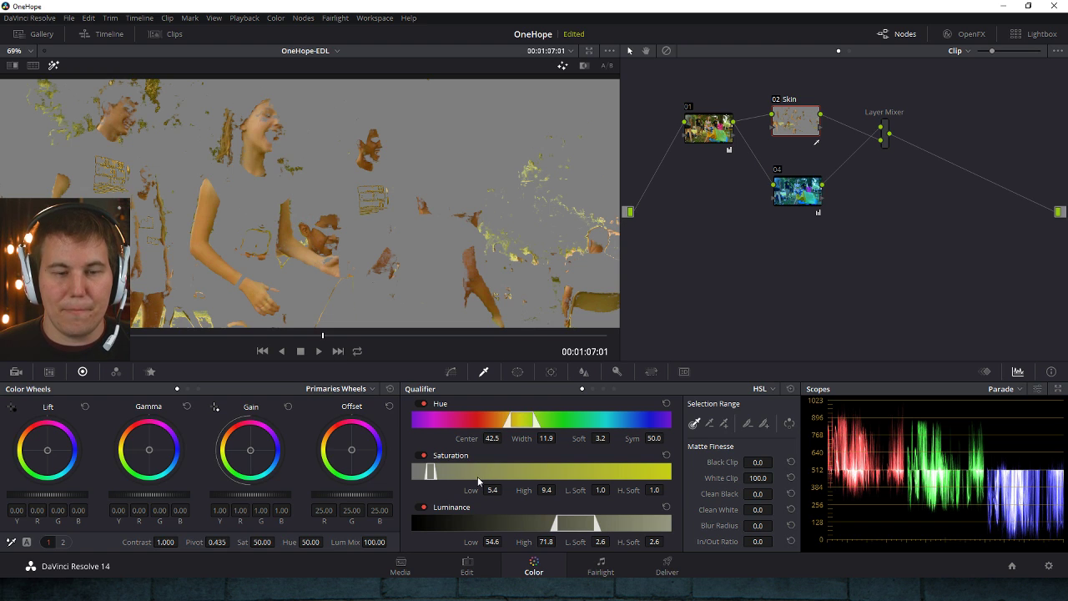
left_click_drag(554, 524, 552, 542)
left_click_drag(491, 489, 561, 490)
left_click_drag(555, 438, 562, 437)
left_click_drag(492, 438, 482, 438)
- Clean up the Skin key's matte with Clean Black 6.2 and Clean White 8.2
scroll(298, 261, "down", 2)
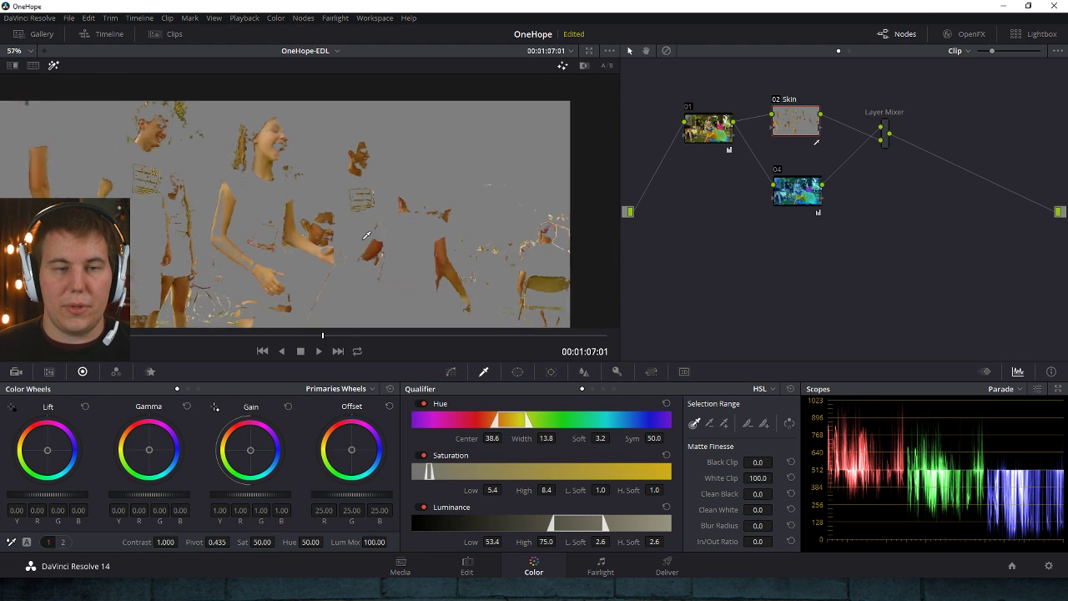
scroll(298, 261, "up", 4)
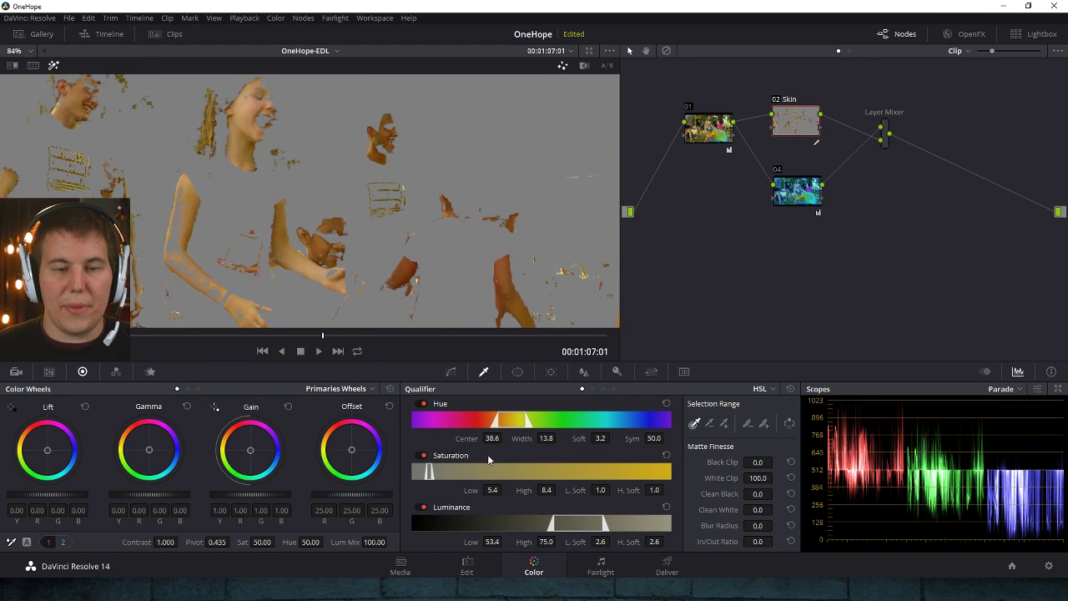
left_click_drag(757, 494, 776, 509)
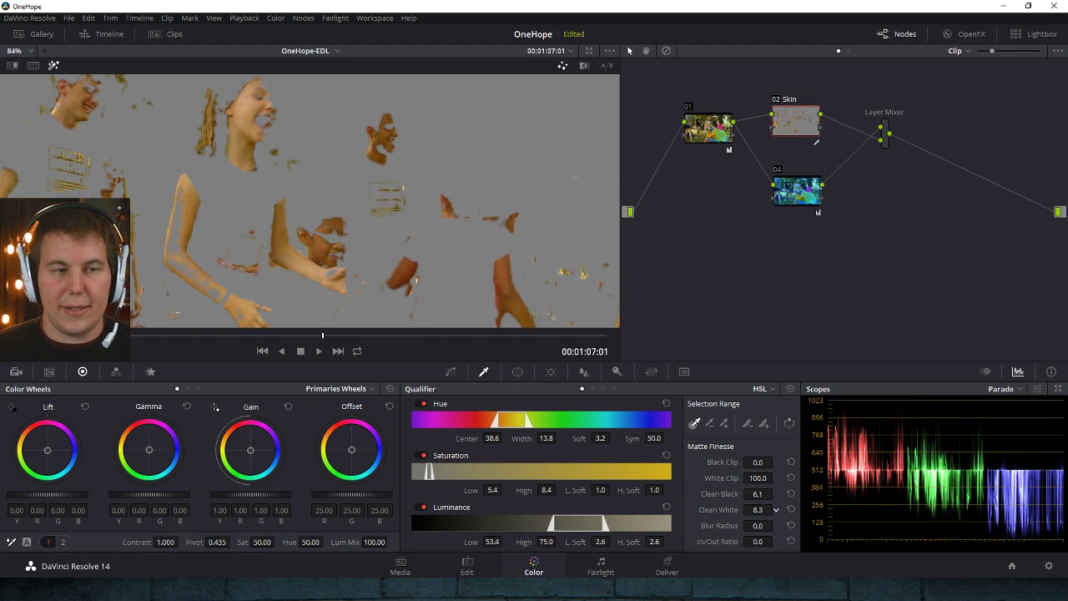
- Set the Skin key's hue width to 14.4, hue softness to 5.2 and saturation range to 5.2 to 17.3, then turn off Highlight
left_click_drag(543, 440, 613, 438)
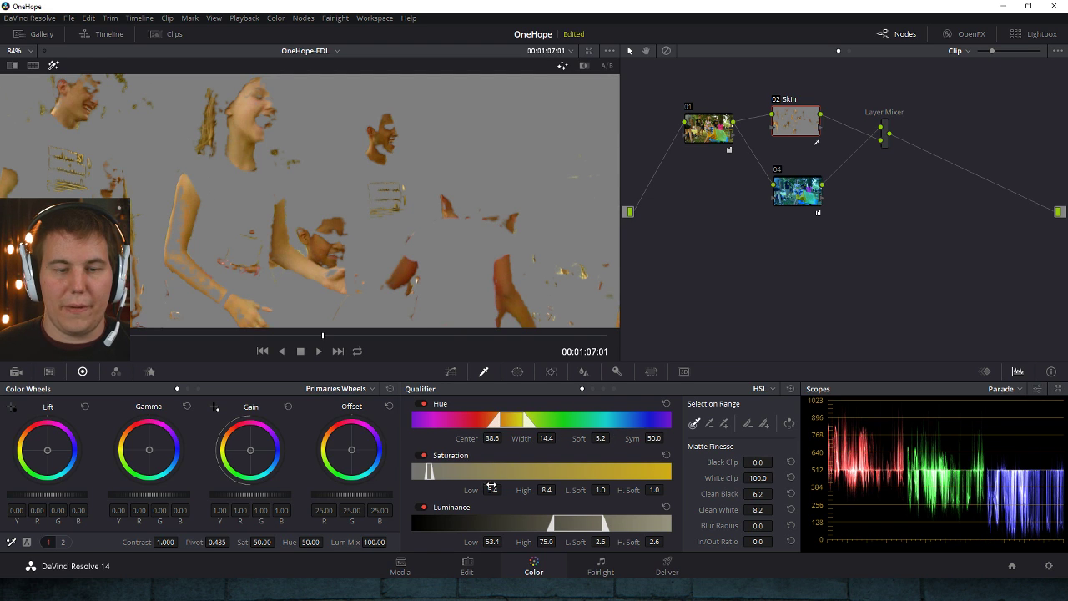
mouse_move(491, 488)
left_mouse_down()
mouse_move(559, 490)
mouse_move(505, 489)
left_mouse_up()
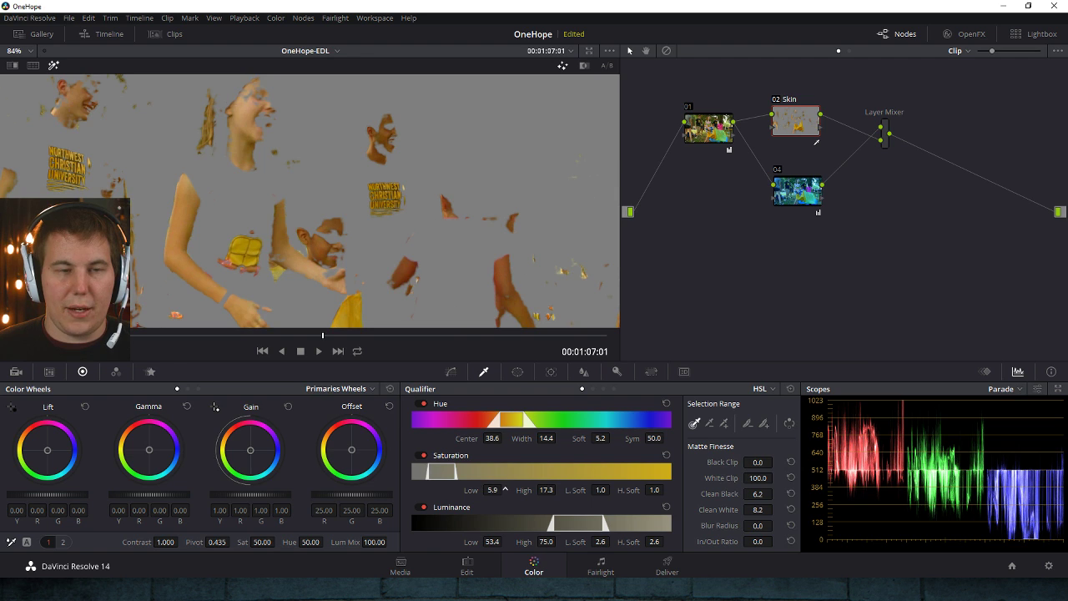
left_click_drag(504, 490, 499, 490)
scroll(354, 163, "down", 1)
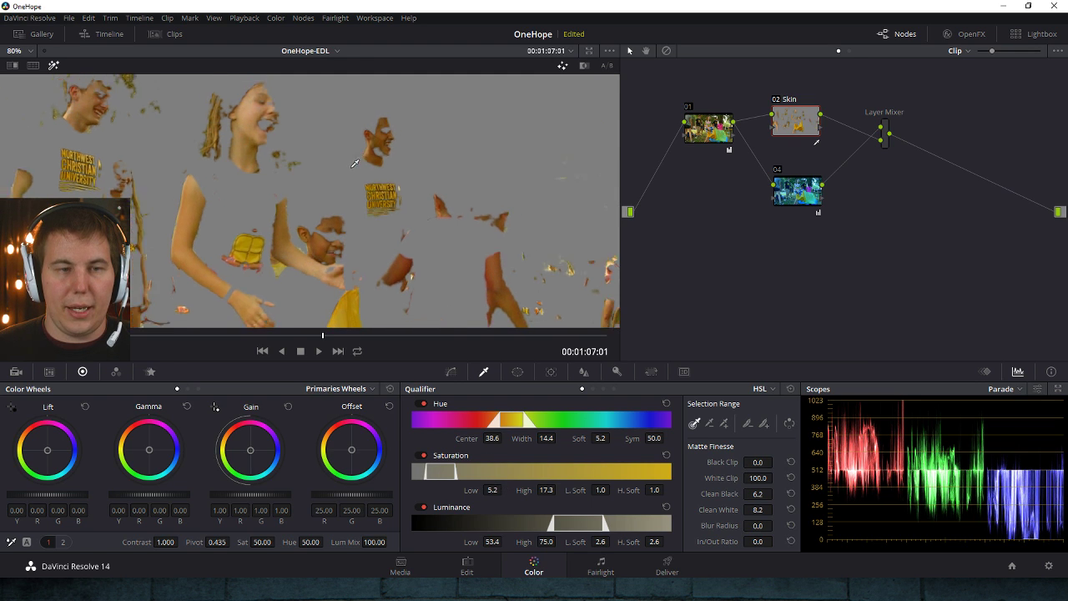
scroll(355, 163, "down", 3)
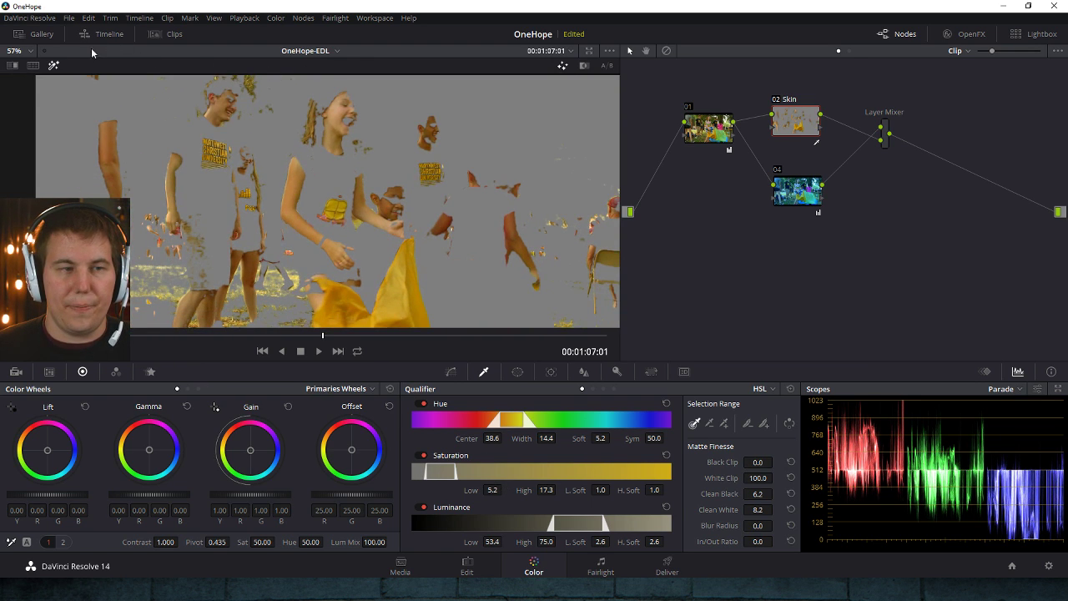
left_click(56, 64)
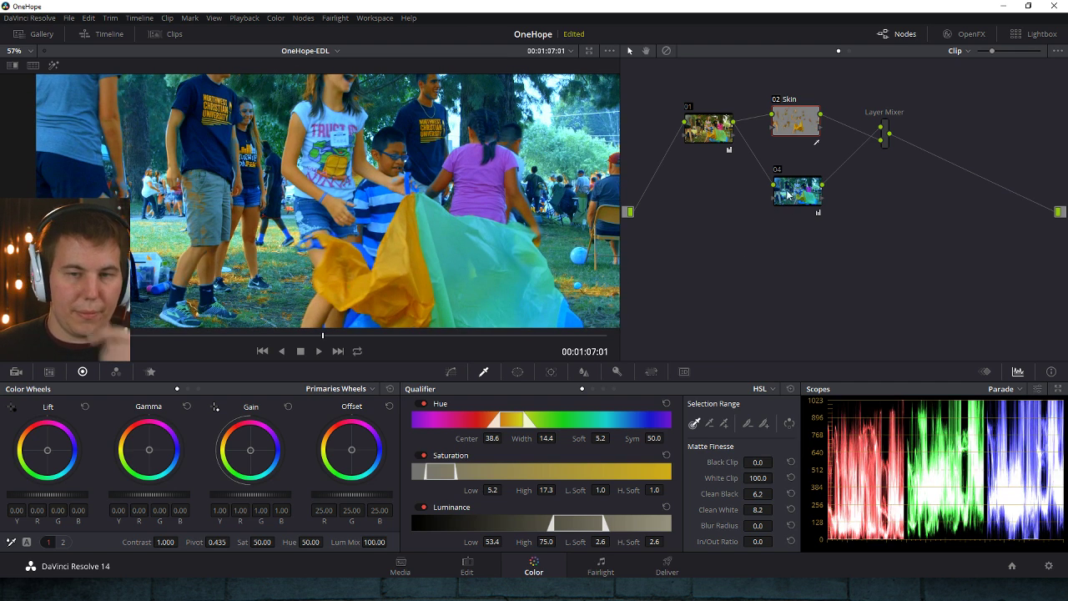
- With Highlight on for node 04, reset its primaries, then set master lift to -0.06 and master gamma to -0.04
left_click(788, 193)
scroll(285, 238, "down", 1)
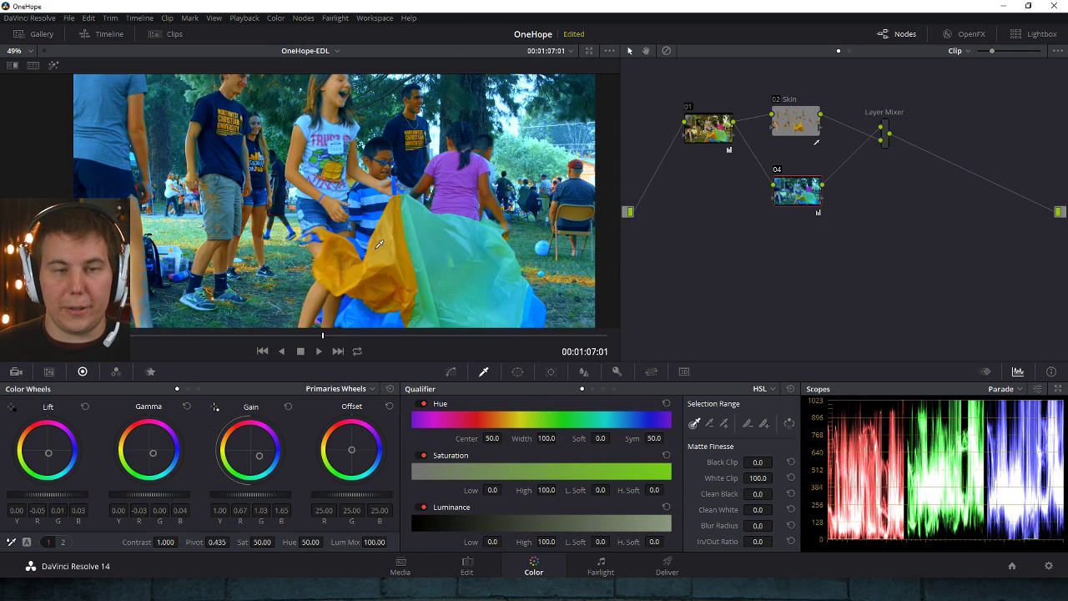
scroll(344, 227, "down", 3)
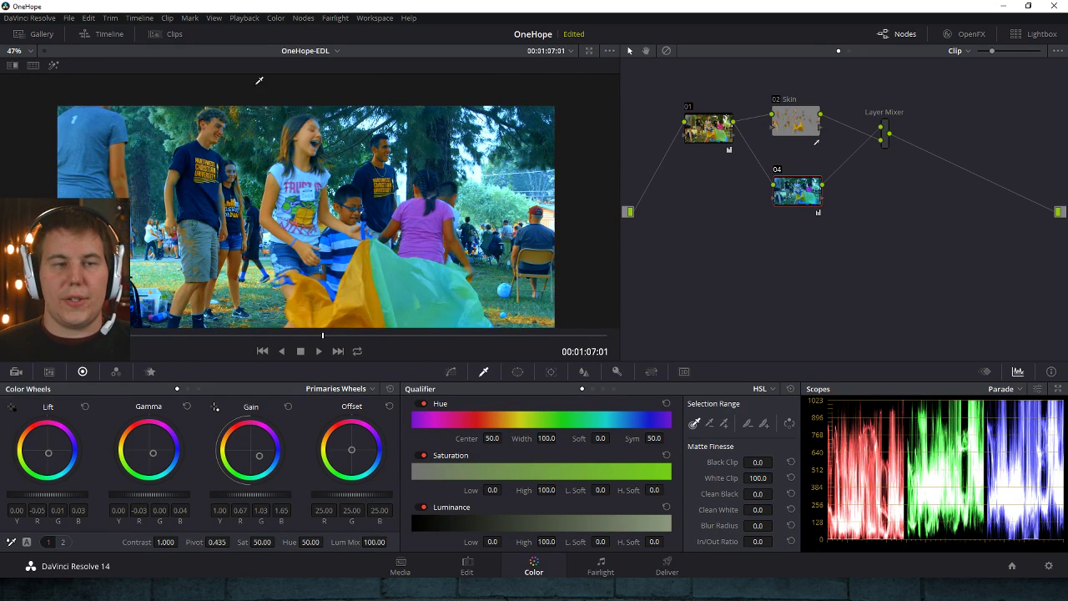
left_click(53, 64)
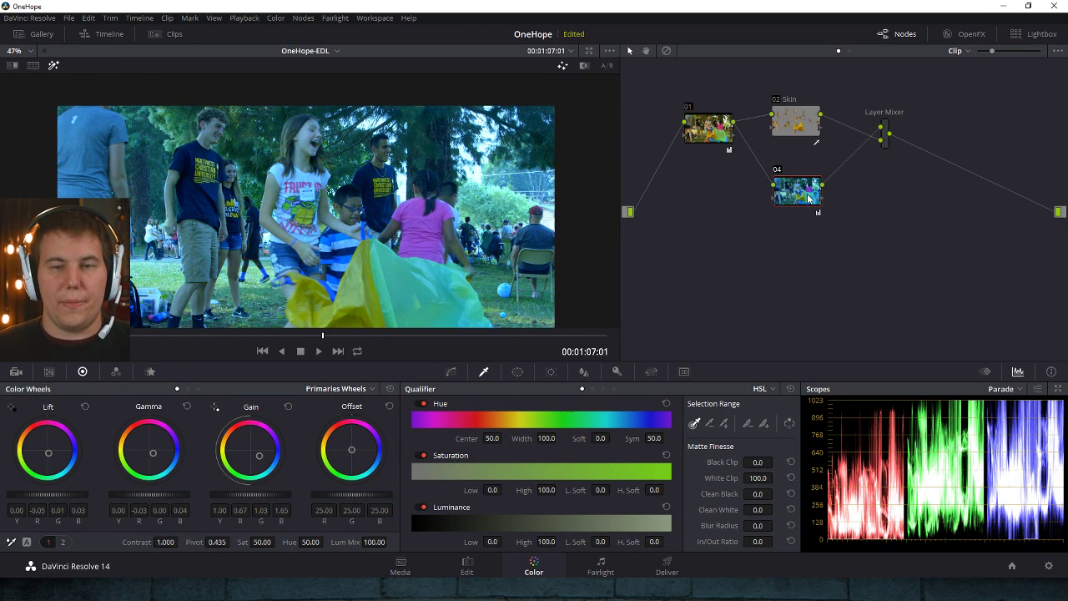
scroll(423, 230, "down", 2)
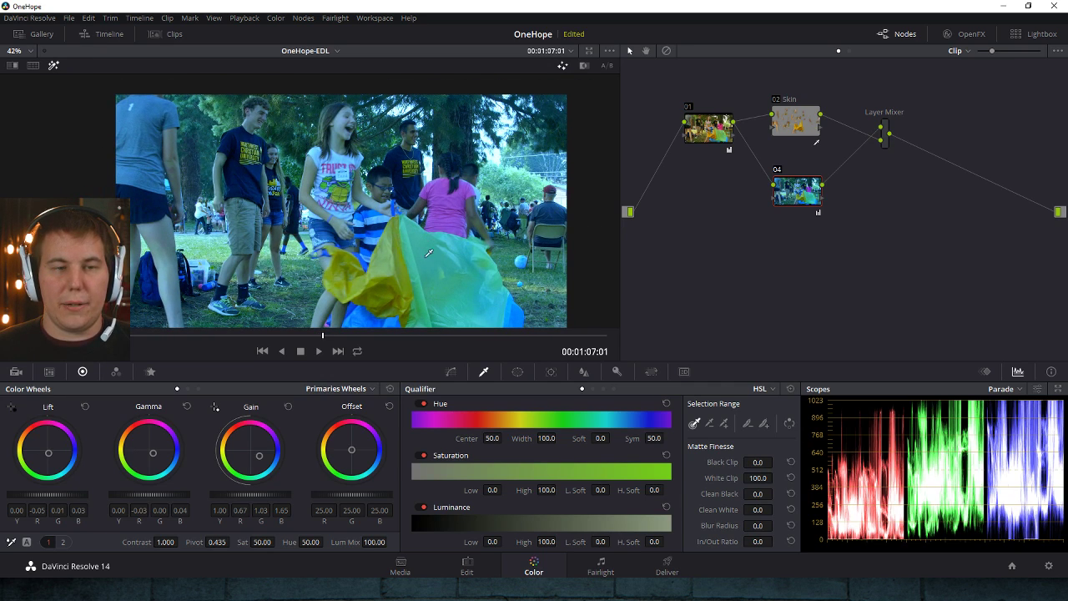
left_click(389, 388)
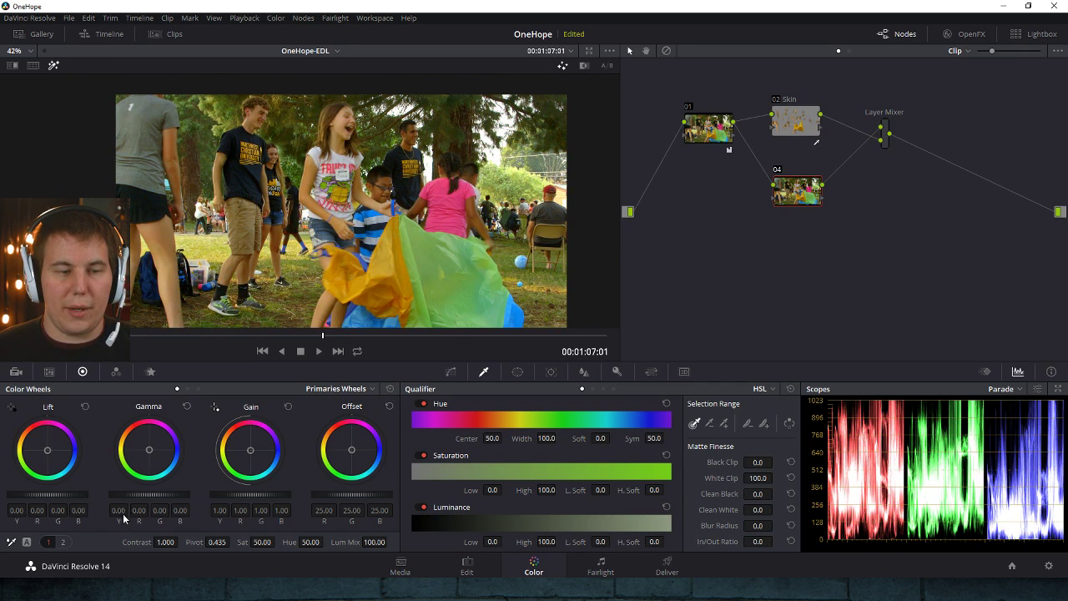
key("ctrl+z")
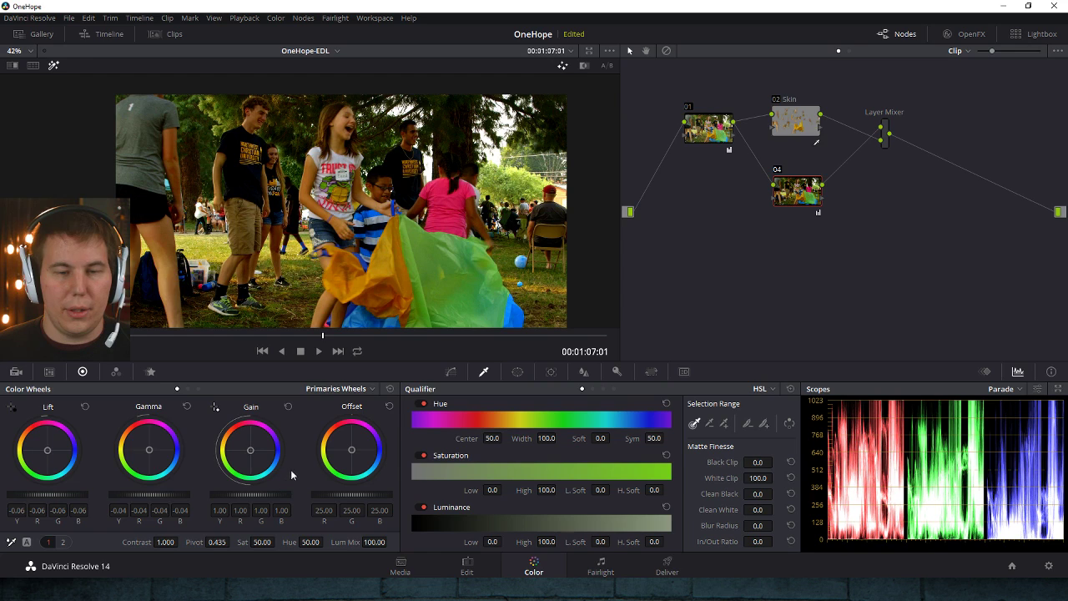
- Tint node 04: gain R 0.92, G 1.02, B 1.04; gamma R -0.08, G -0.05, B 0.20; lift R -0.15, G -0.03, B -0.08; saturation 37.20
left_click_drag(252, 454, 250, 450)
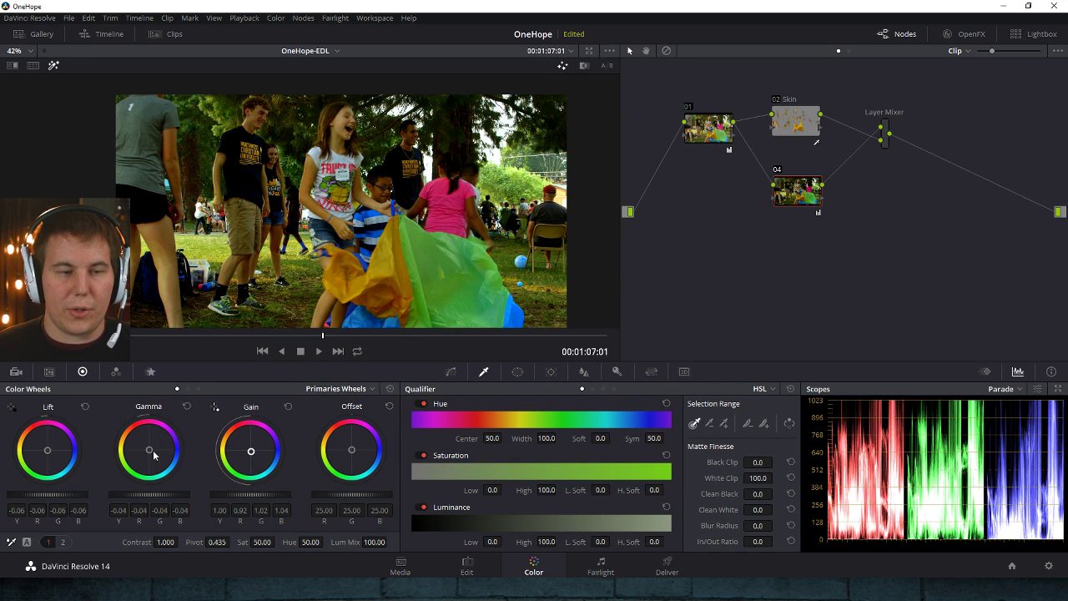
left_click_drag(154, 455, 46, 454)
left_click_drag(150, 451, 167, 453)
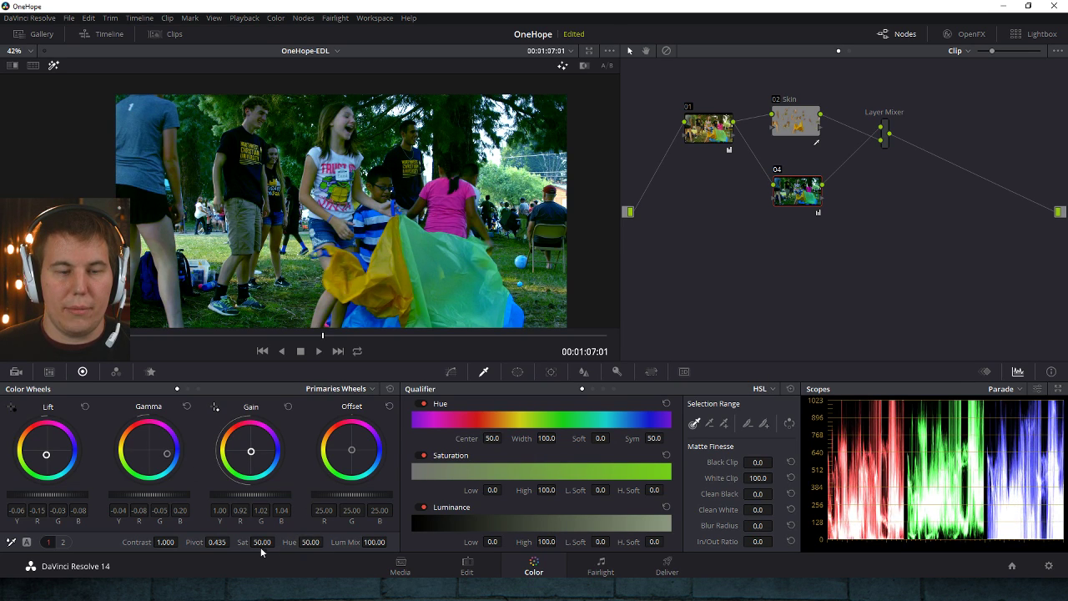
left_click_drag(262, 542, 278, 542)
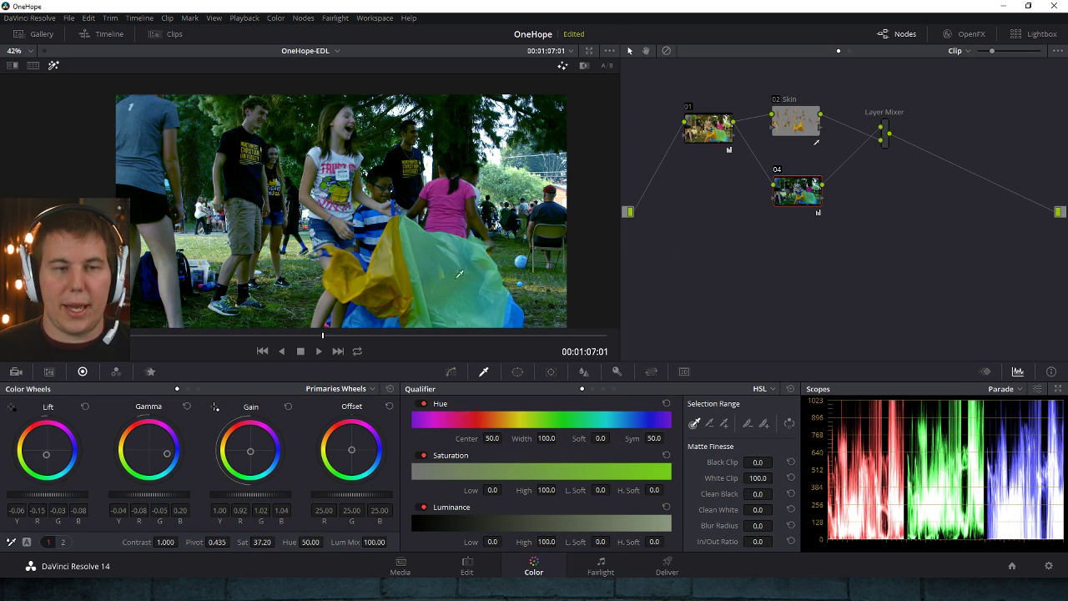
- Check the Skin node's key, turn off Highlight, and review the combined grade at 00:01:06:22
left_click(793, 122)
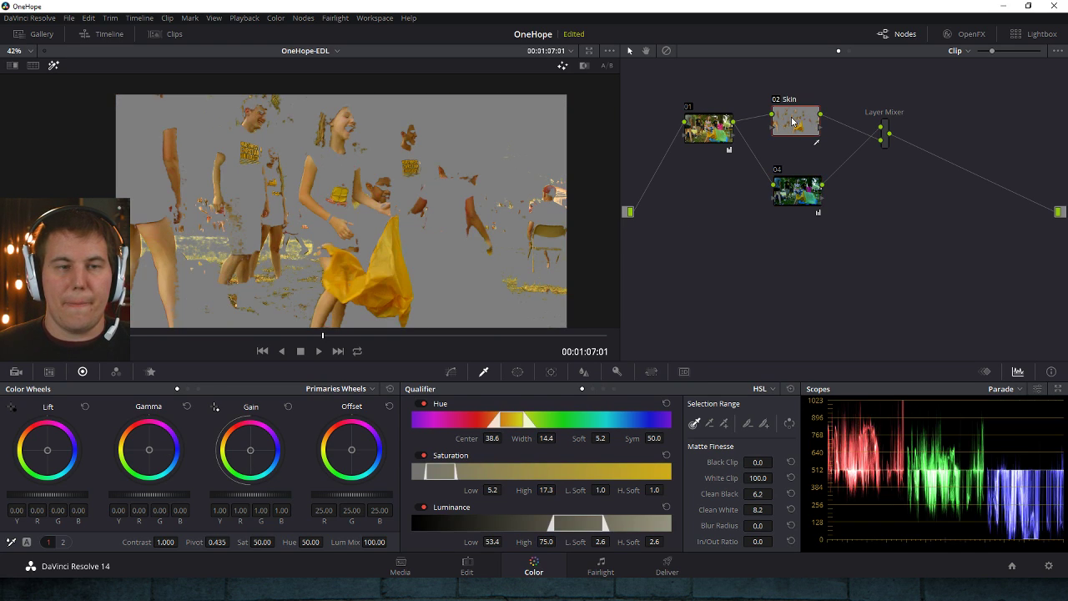
left_click(55, 67)
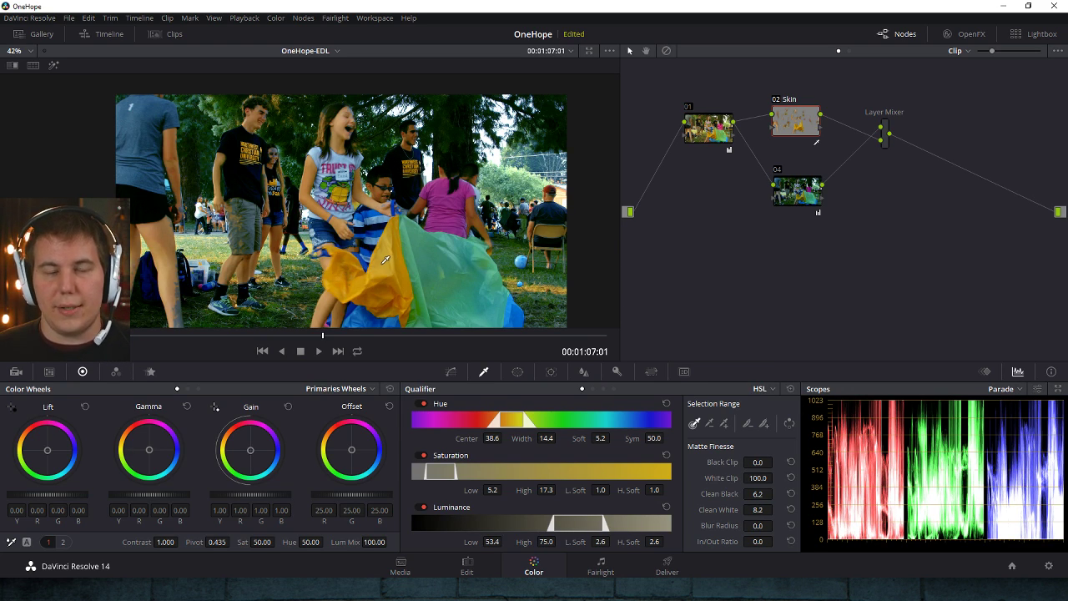
left_click_drag(351, 336, 244, 334)
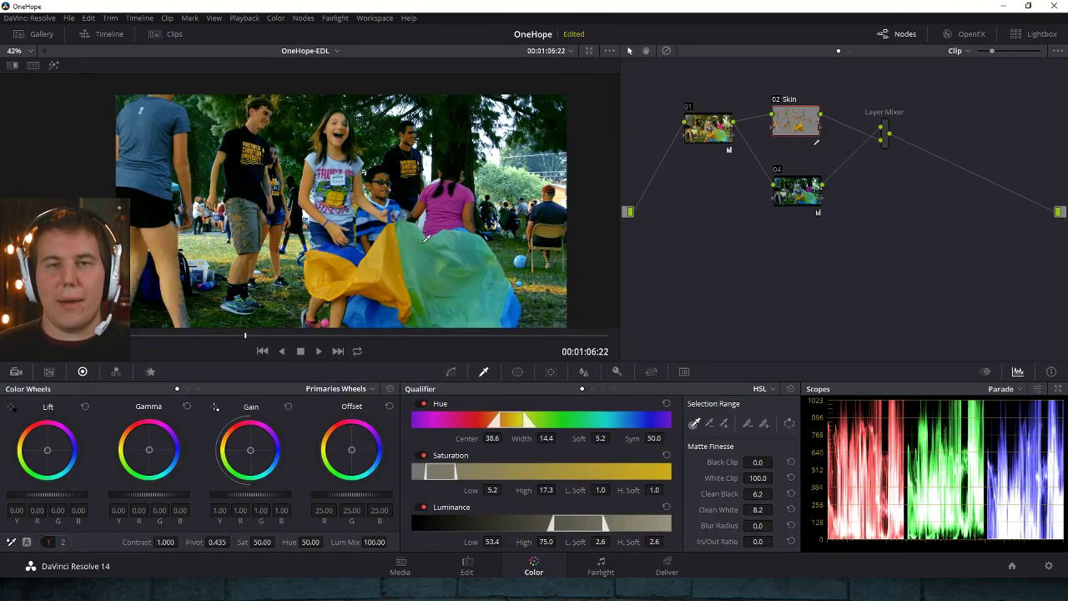
- Inspect the combined skin and background grade across the parachute clip up to 00:01:07:00
left_click_drag(369, 333, 279, 338)
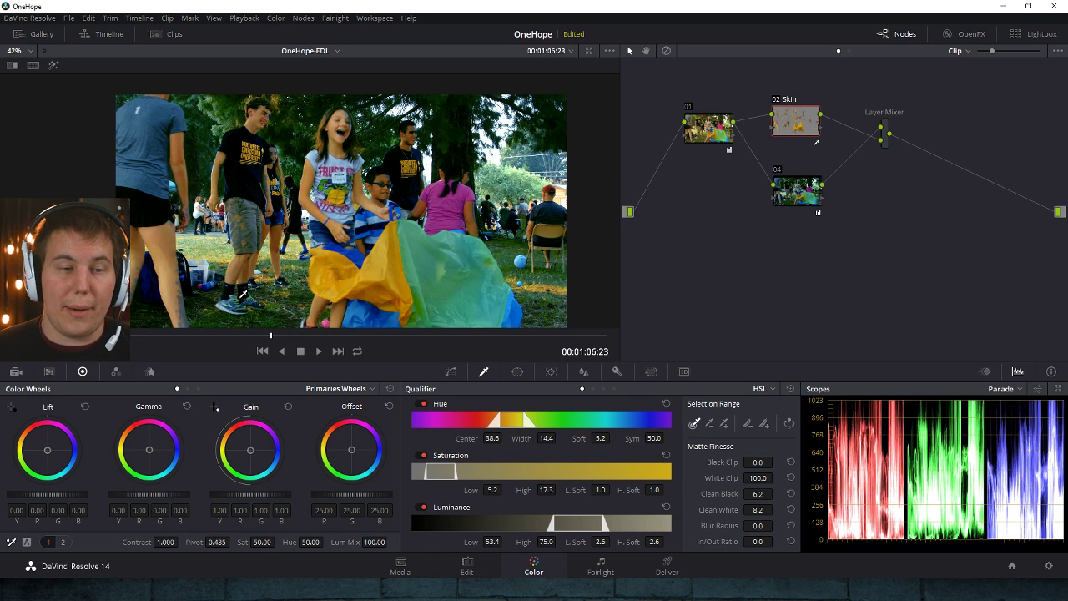
scroll(243, 294, "up", 8)
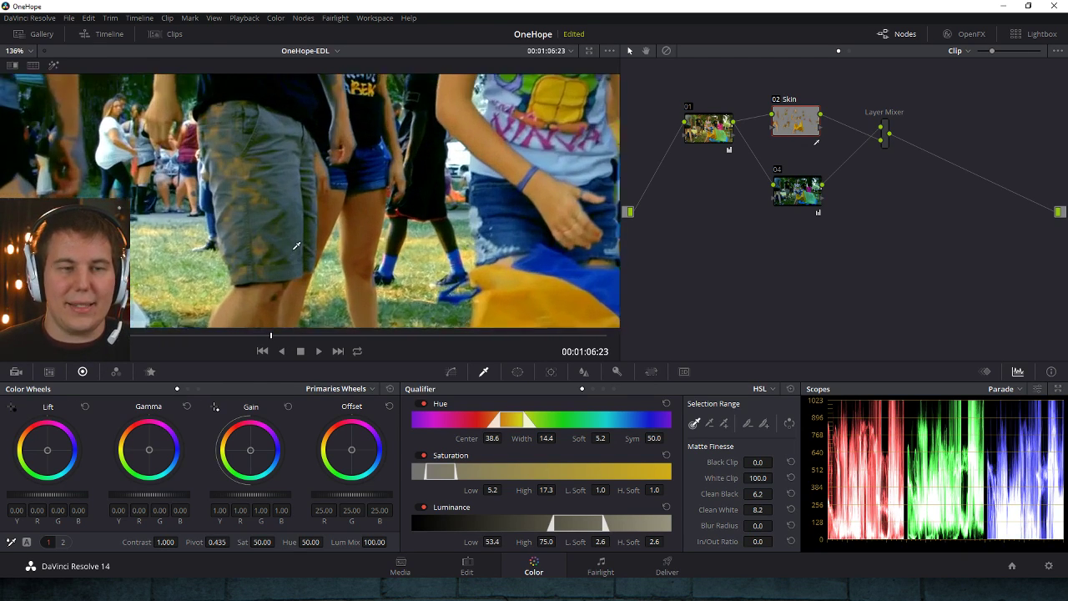
scroll(296, 246, "up", 5)
left_click_drag(270, 335, 296, 334)
scroll(239, 281, "down", 6)
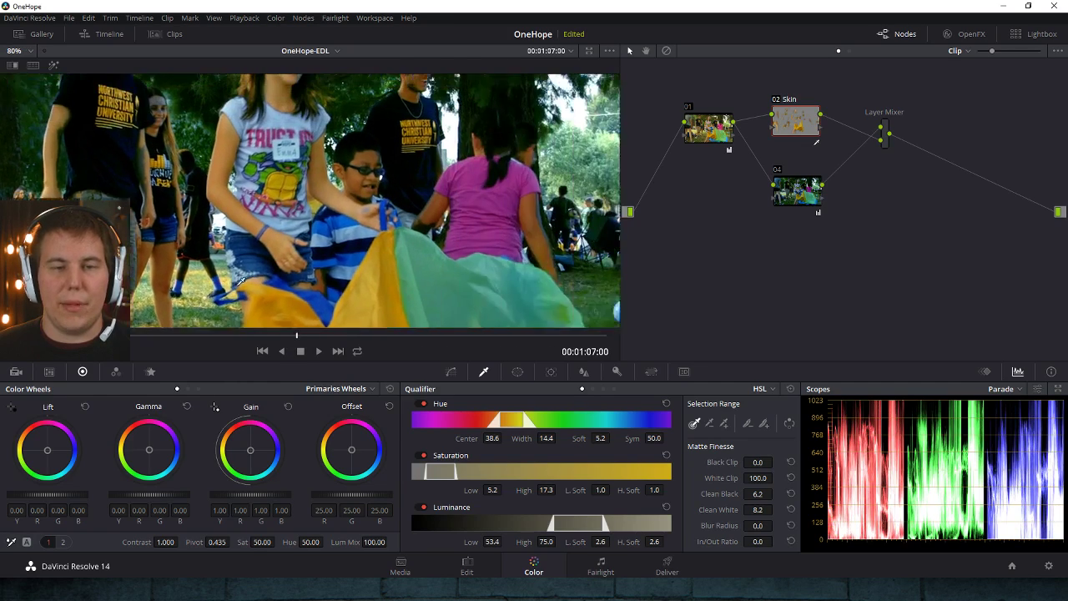
scroll(241, 281, "down", 4)
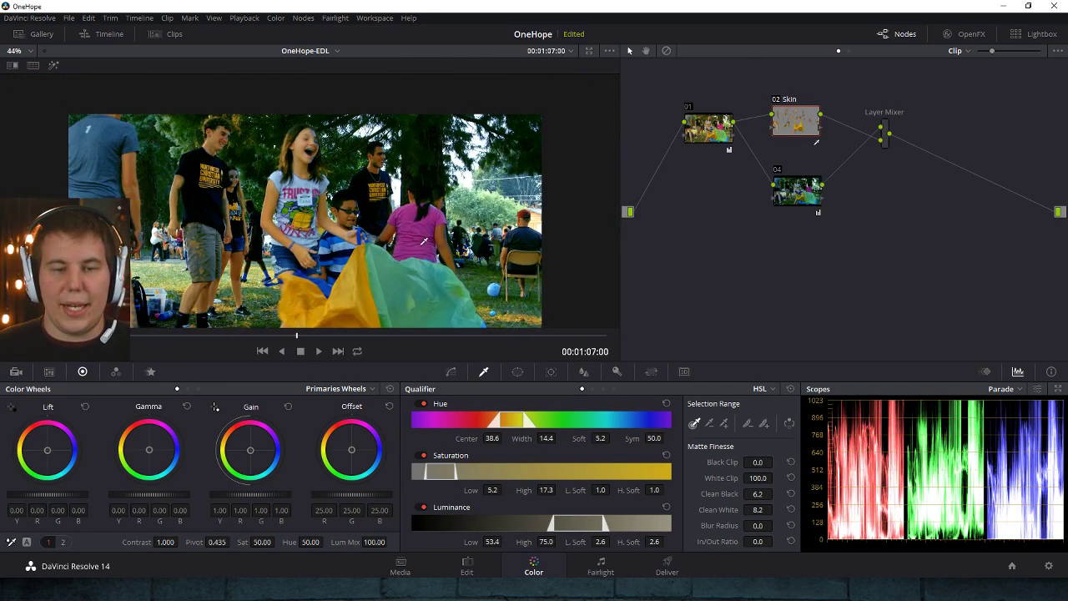
- Move on to the pizza-serving clip at 00:01:18:05 and fit its frame in the viewer
key("Down")
key("Down")
key("Down")
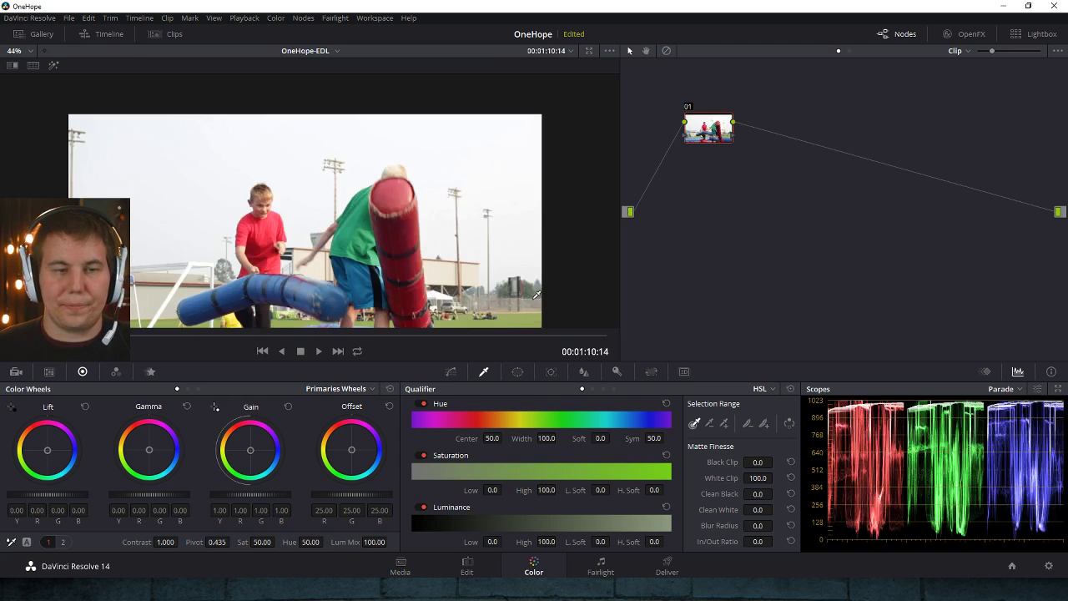
key("Down")
key("Down")
key("Up")
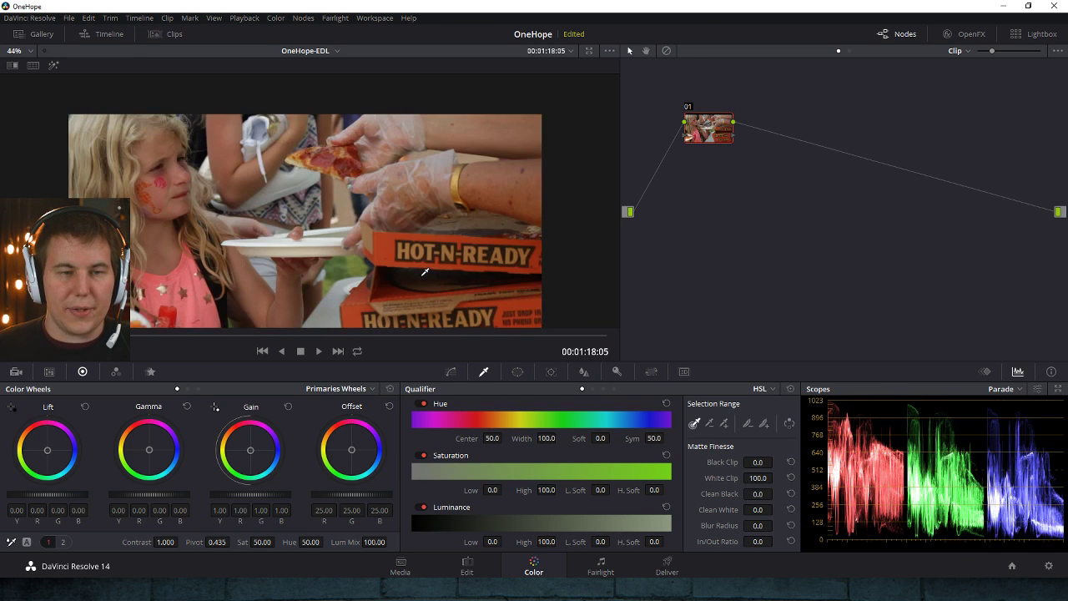
scroll(234, 267, "down", 2)
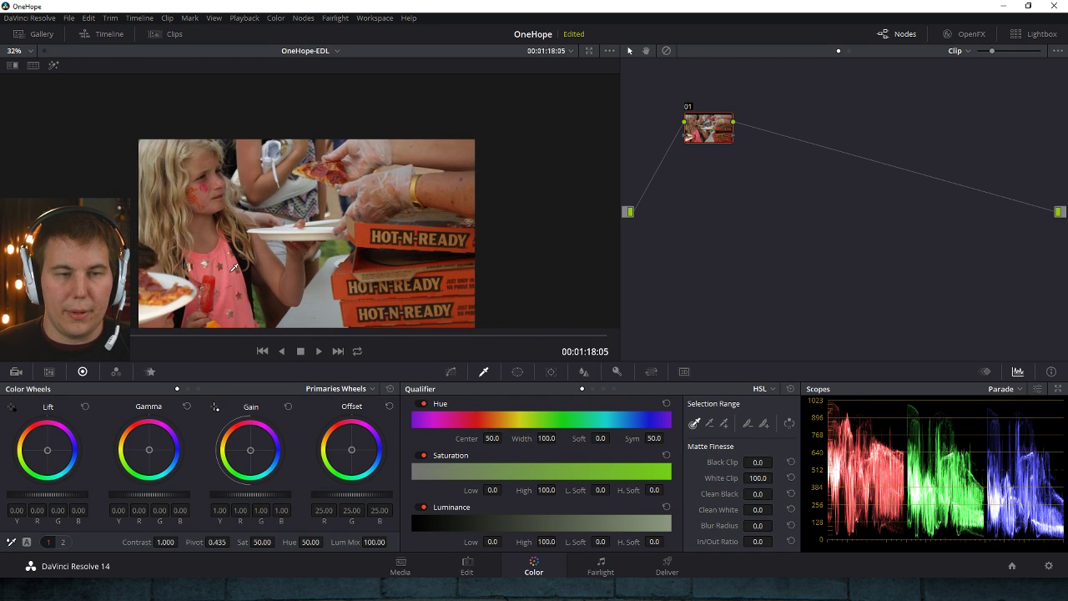
- Add a serial node and a layer node, and key the skin tones on node 04 by sampling the arm with Highlight on
key("alt+s")
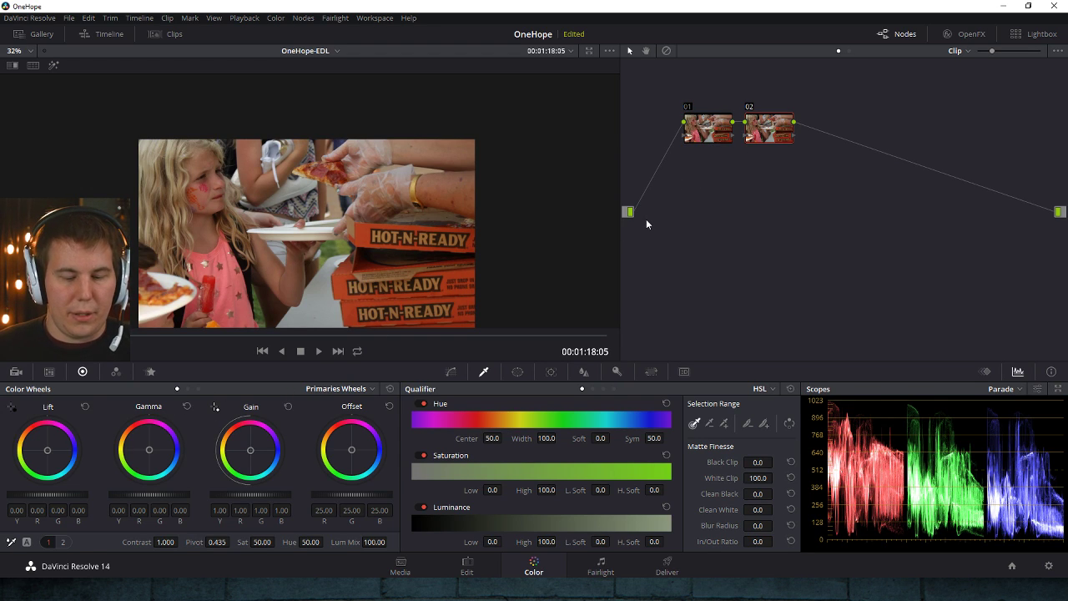
key("alt+l")
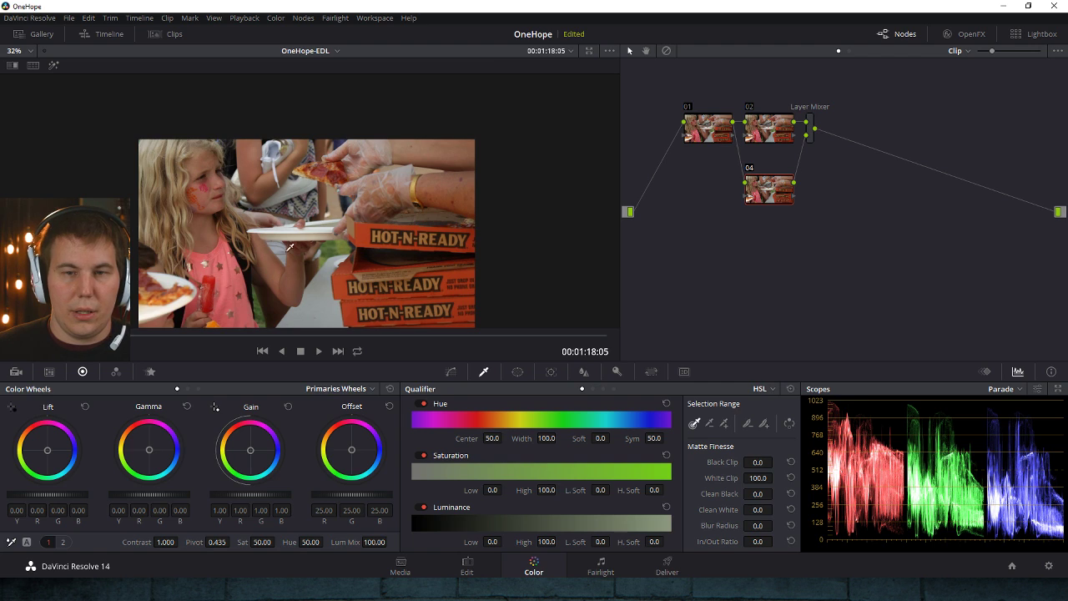
scroll(289, 247, "up", 4)
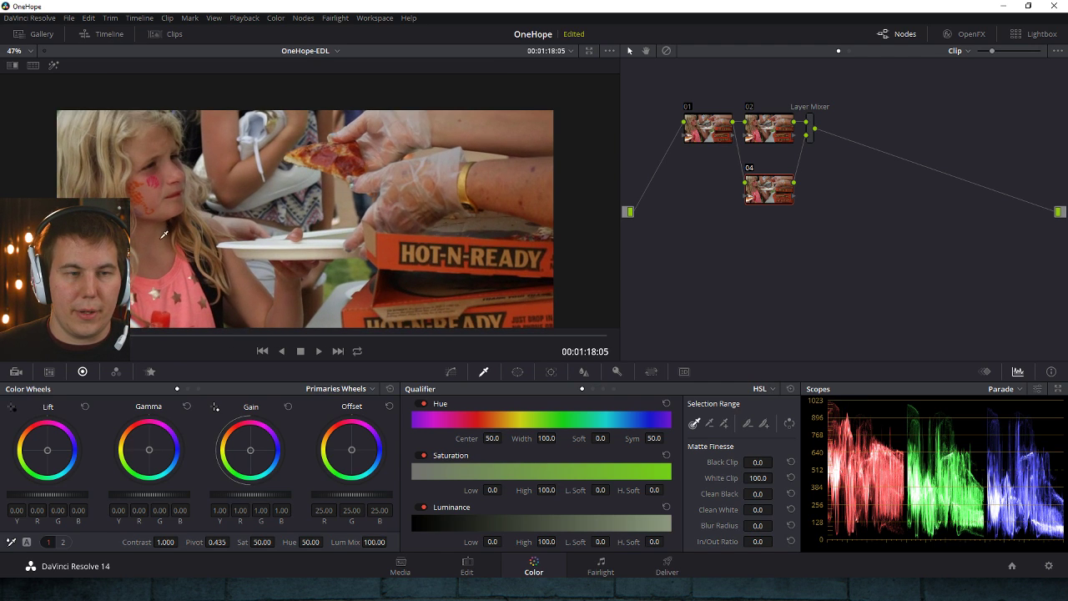
left_click(158, 231)
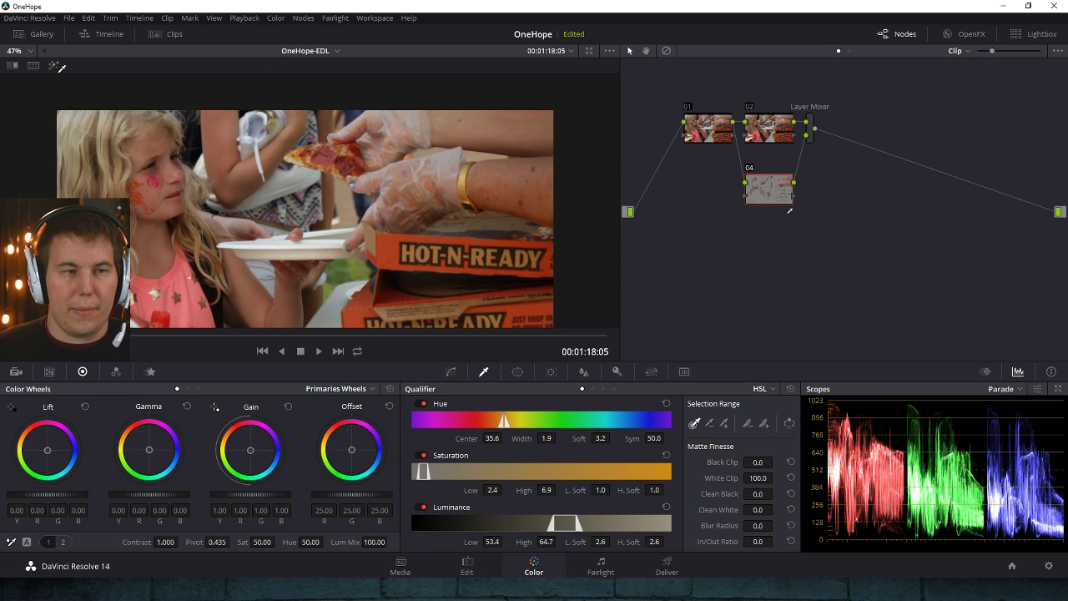
left_click(54, 65)
left_click(225, 161)
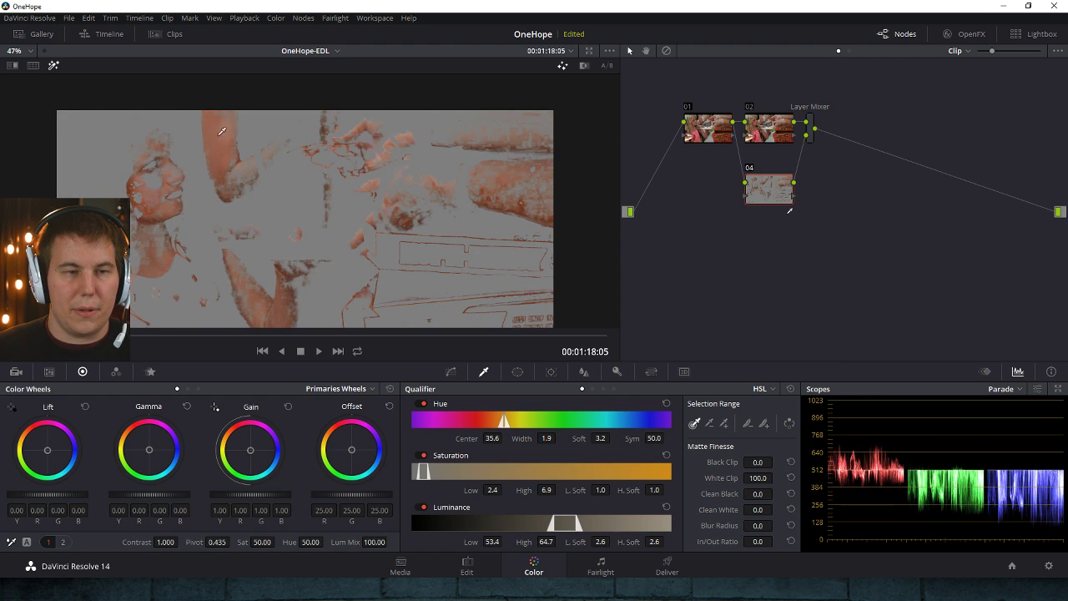
left_click_drag(226, 161, 227, 174)
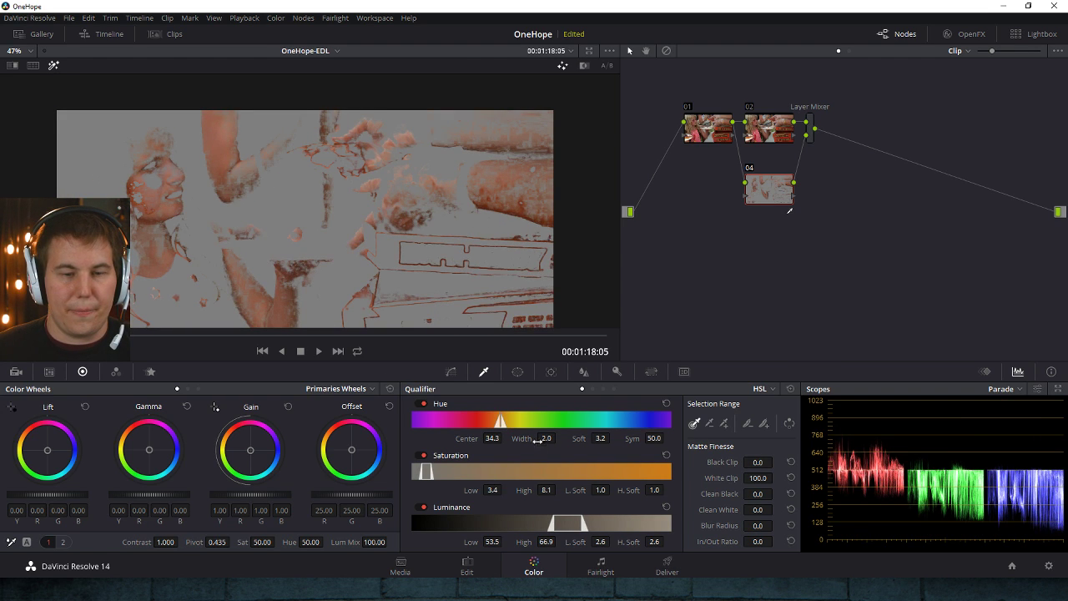
- Widen node 04's skin key to hue width 11.3 and saturation range 2.8 to 12.0
left_click_drag(538, 441, 558, 437)
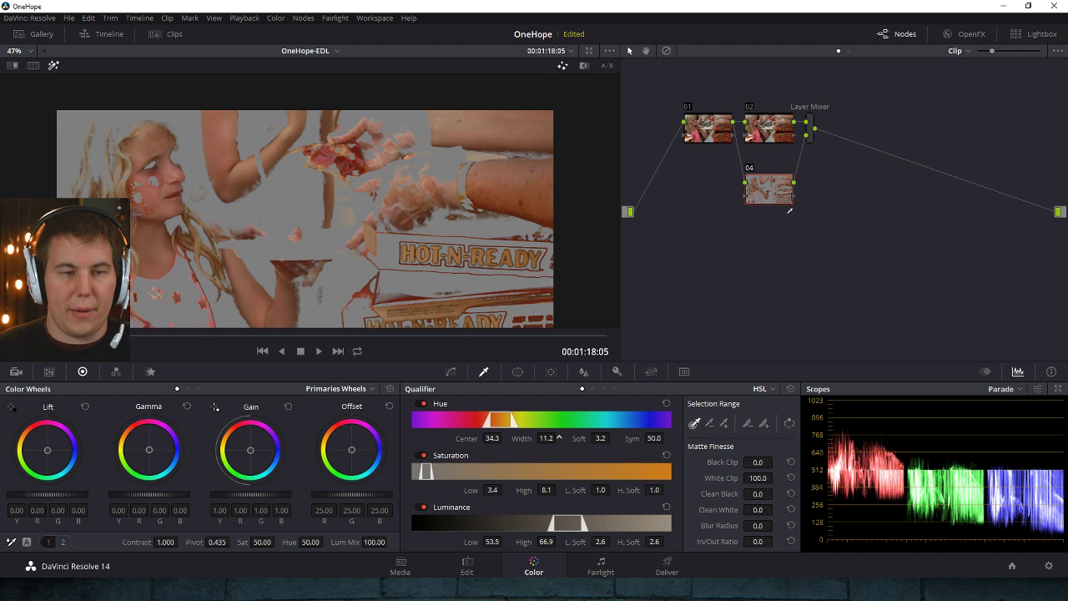
left_click_drag(493, 491, 598, 490)
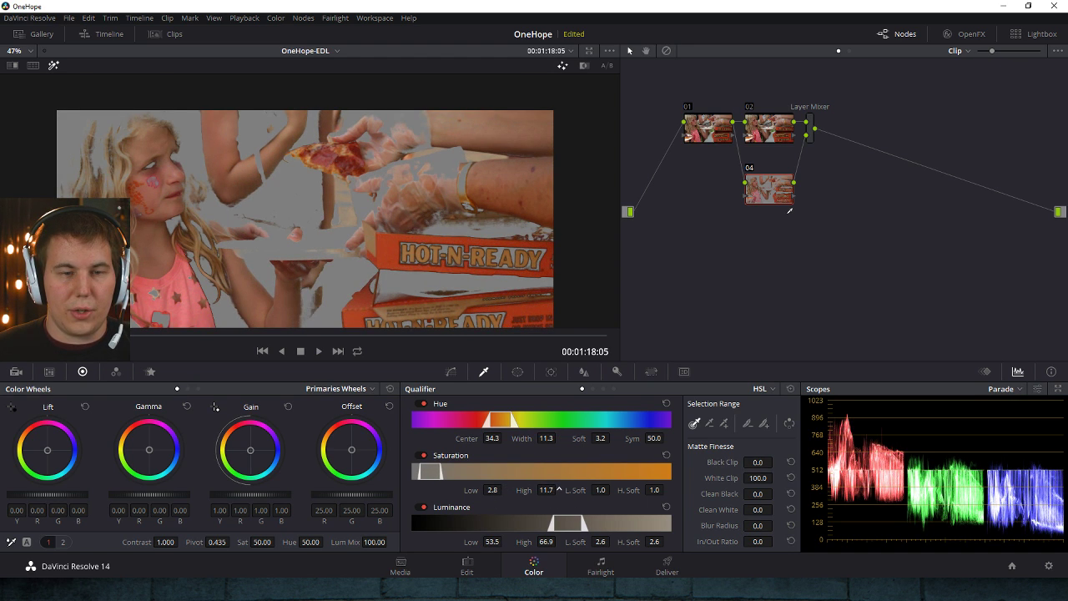
scroll(402, 230, "down", 2)
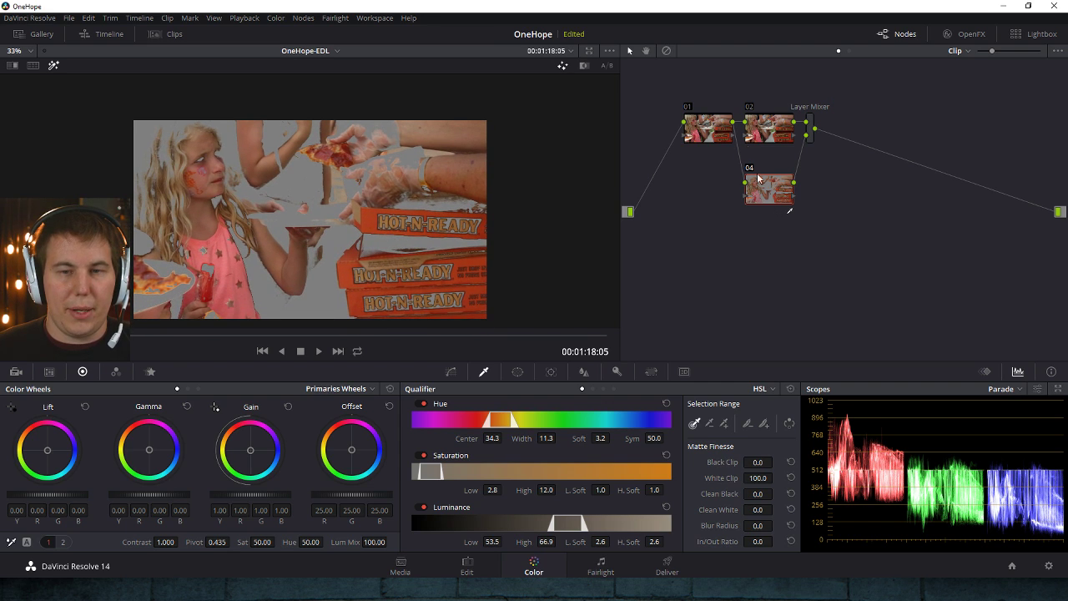
- Cool and darken node 02: lift Y -0.05, R -0.10, G -0.03, B -0.01; gamma Y -0.04, R -0.09, G -0.03, B -0.02
left_click(765, 129)
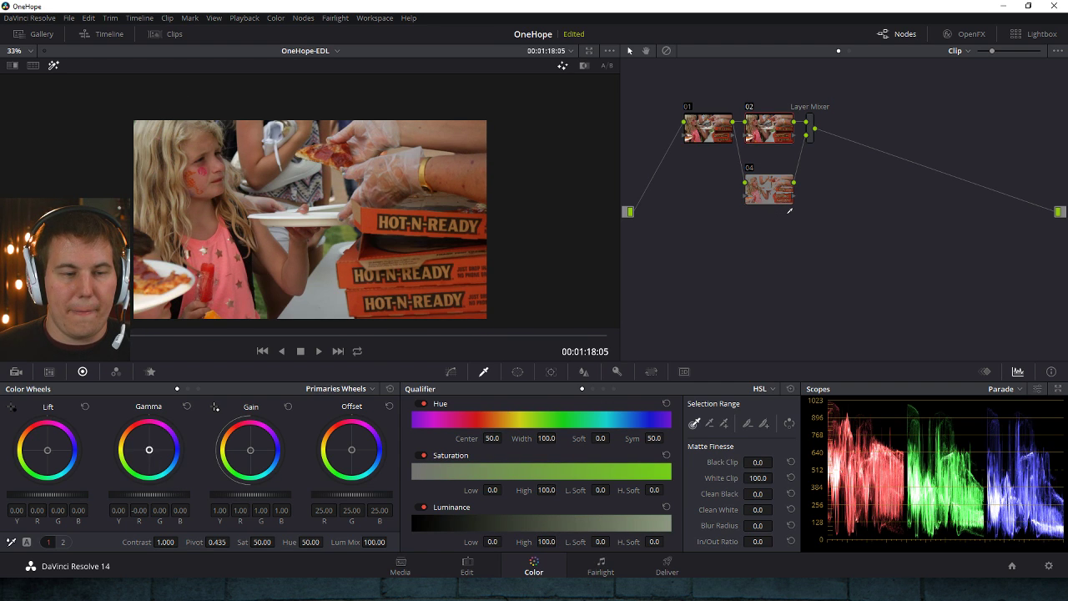
left_click_drag(149, 450, 152, 455)
left_click_drag(48, 450, 48, 453)
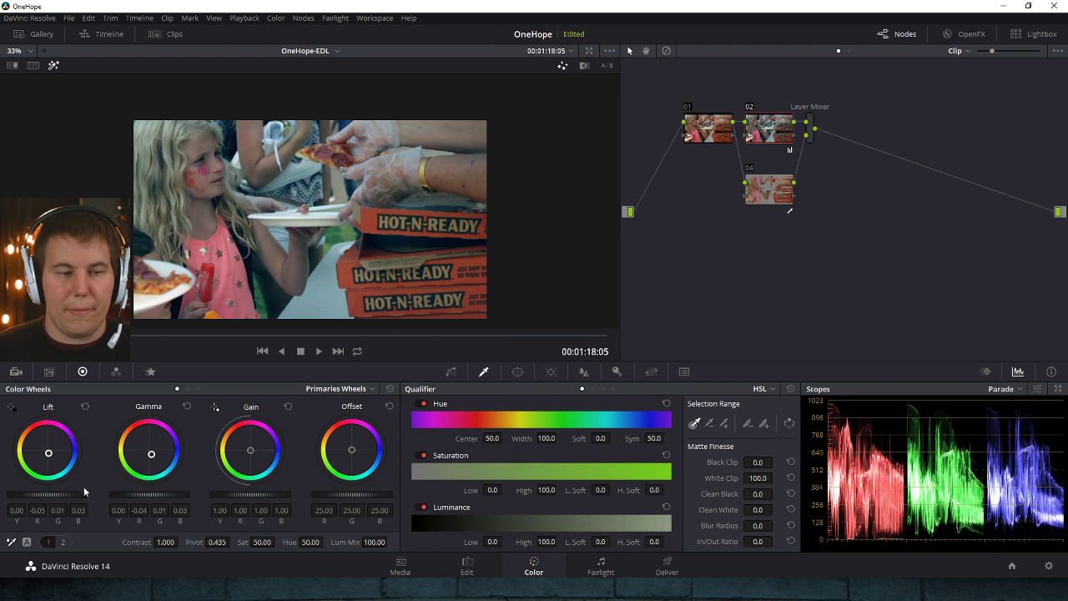
left_click_drag(81, 494, 71, 505)
left_click_drag(159, 504, 164, 491)
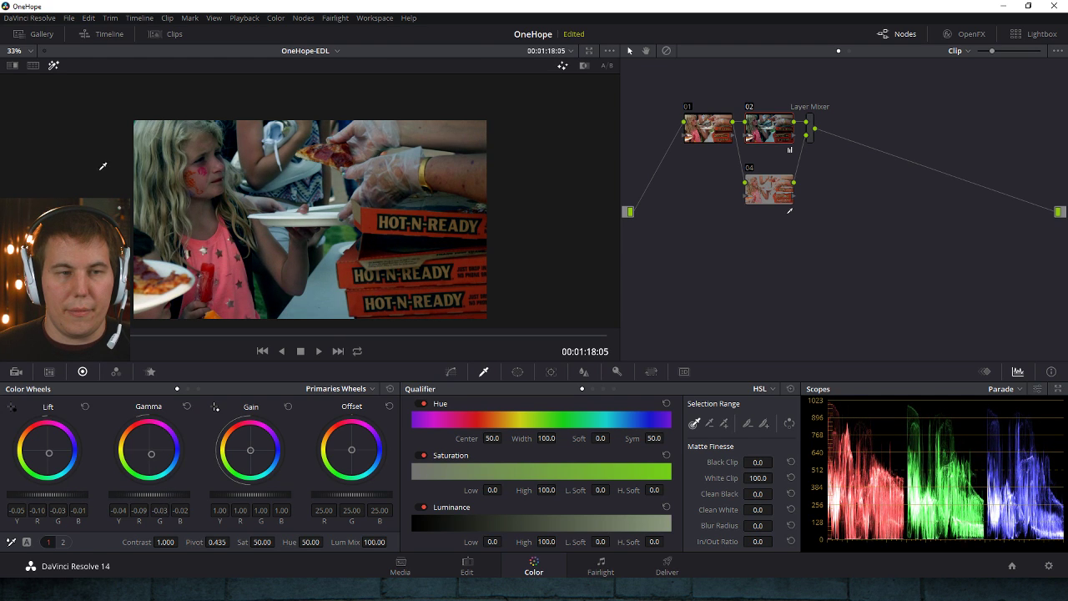
- Turn off Highlight and review the combined grade on the girl and the gloved hands through 00:01:19:08
scroll(86, 172, "up", 2)
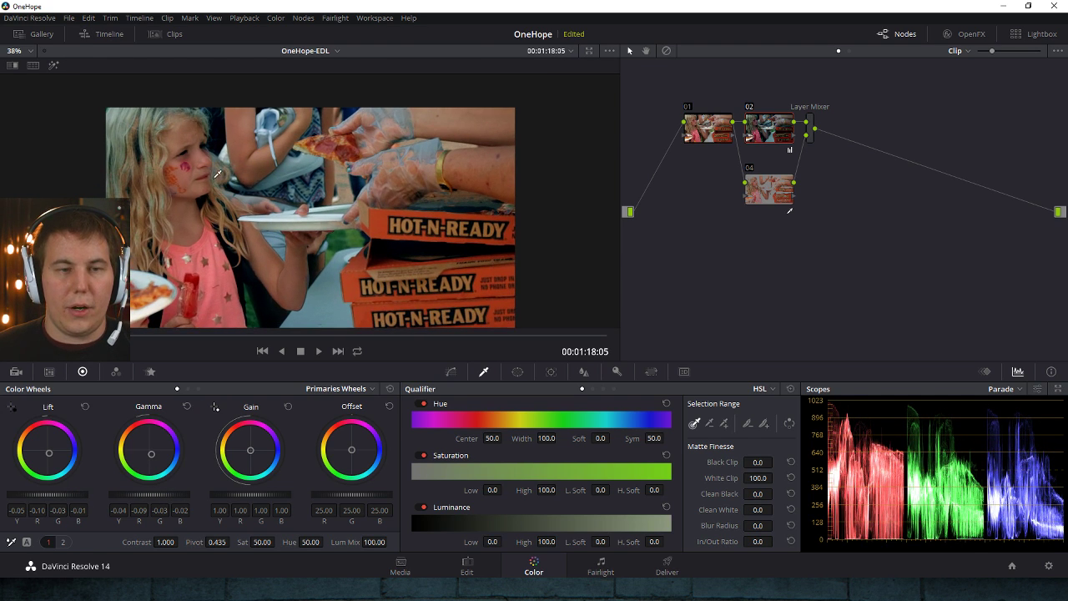
scroll(143, 203, "up", 3)
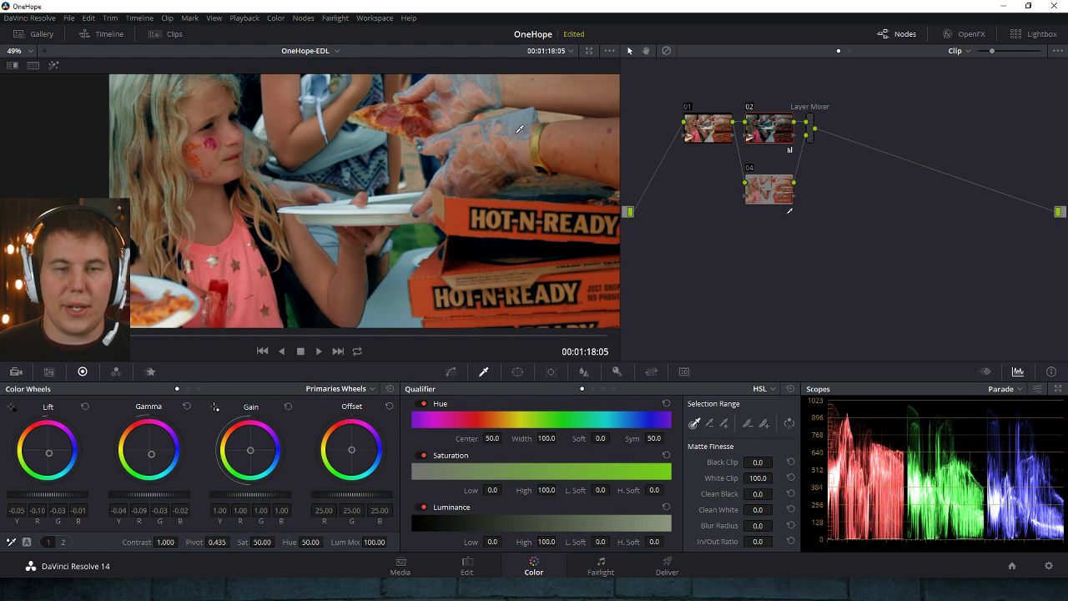
key("space")
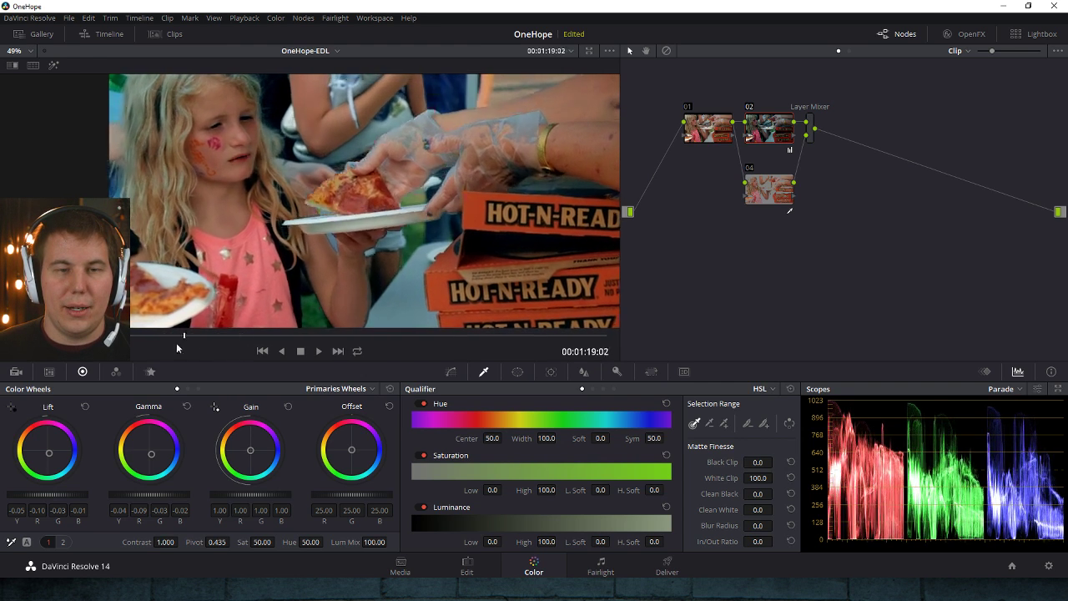
left_click_drag(131, 339, 220, 337)
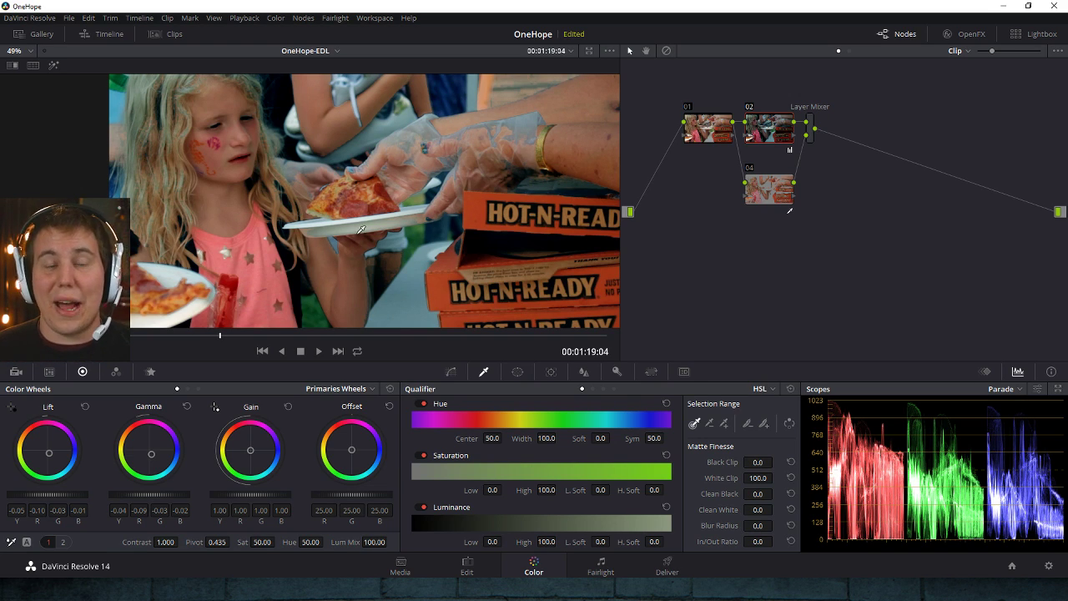
left_click(309, 334)
left_click_drag(309, 334, 256, 335)
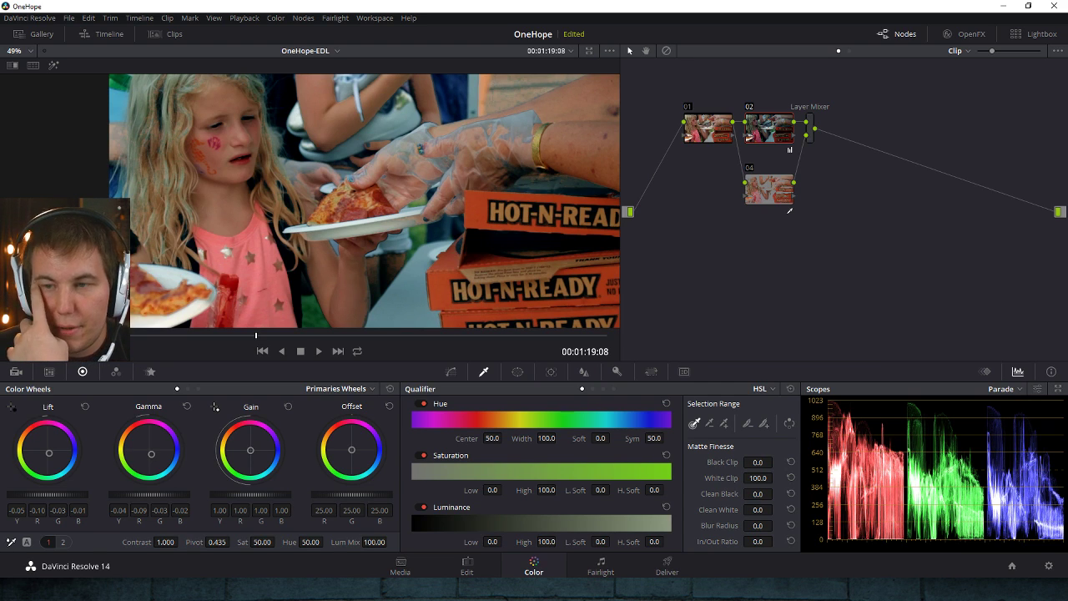
- Reset all grades and nodes on the pizza clip, and move the playhead to 00:01:20:07
right_click(732, 261)
left_click(774, 273)
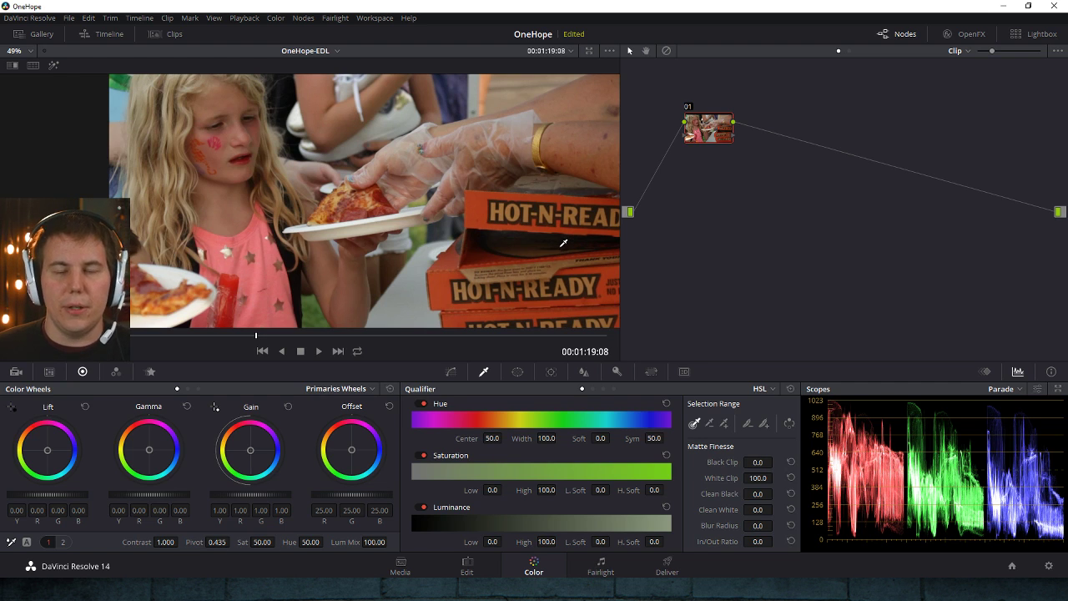
left_click_drag(316, 334, 356, 337)
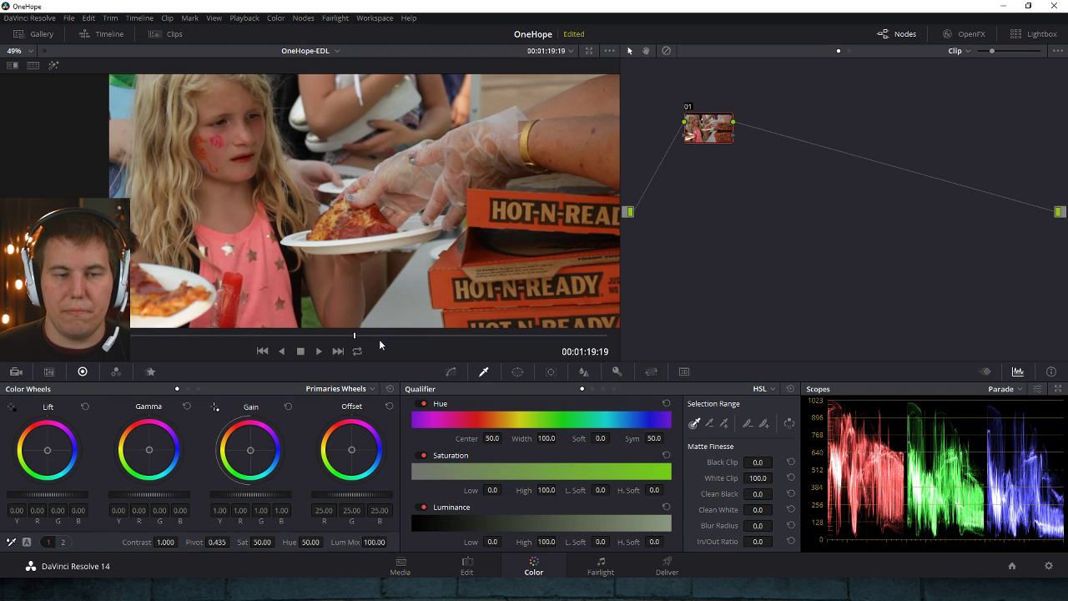
left_click_drag(378, 337, 447, 348)
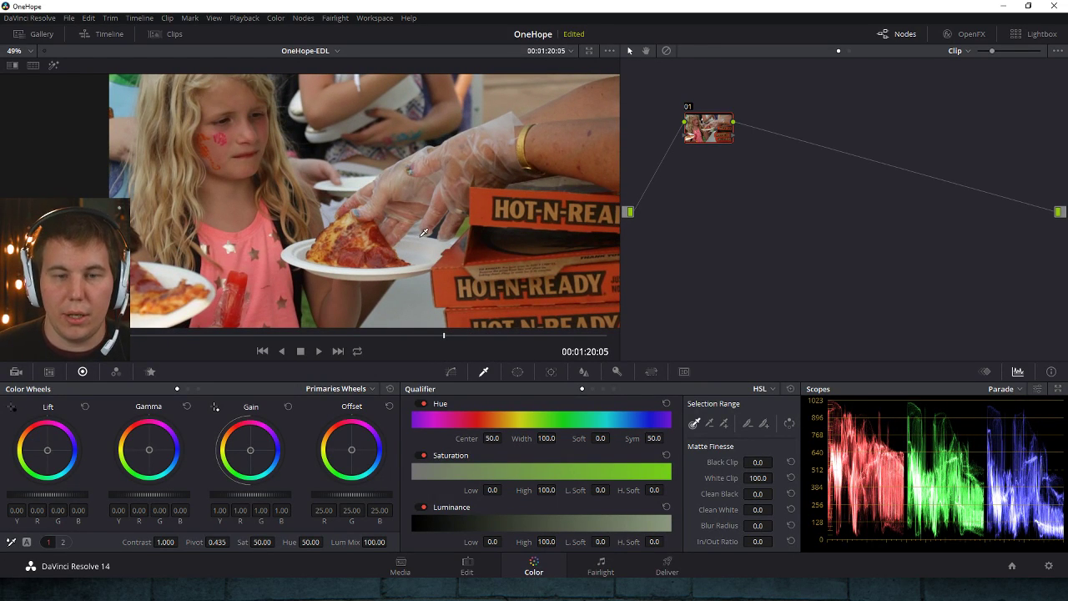
scroll(423, 233, "down", 1)
mouse_move(442, 334)
left_mouse_down()
mouse_move(493, 336)
mouse_move(330, 334)
mouse_move(443, 338)
left_mouse_up()
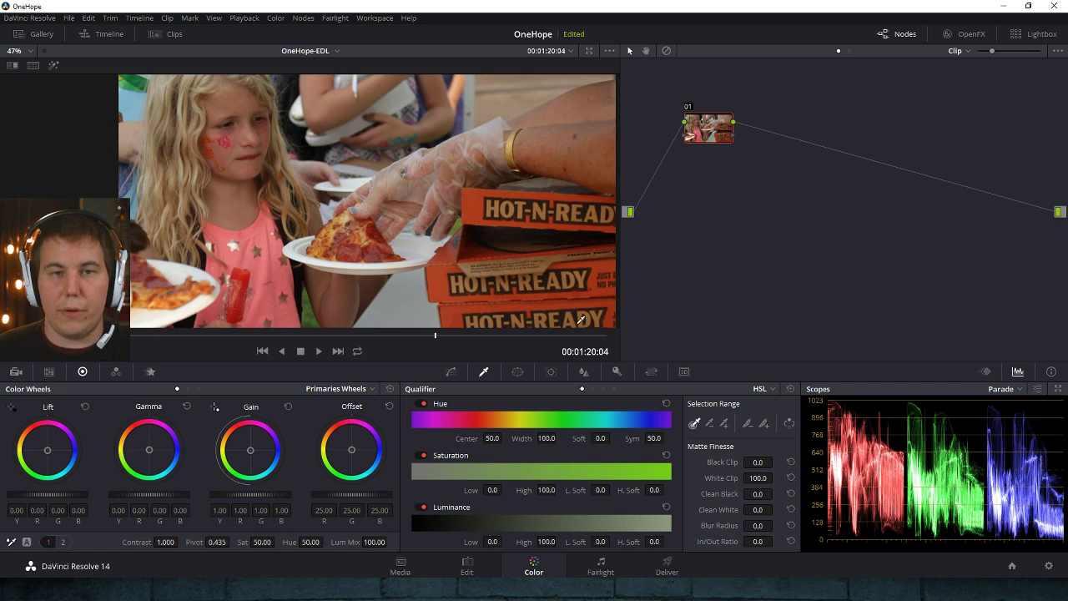
left_click(460, 336)
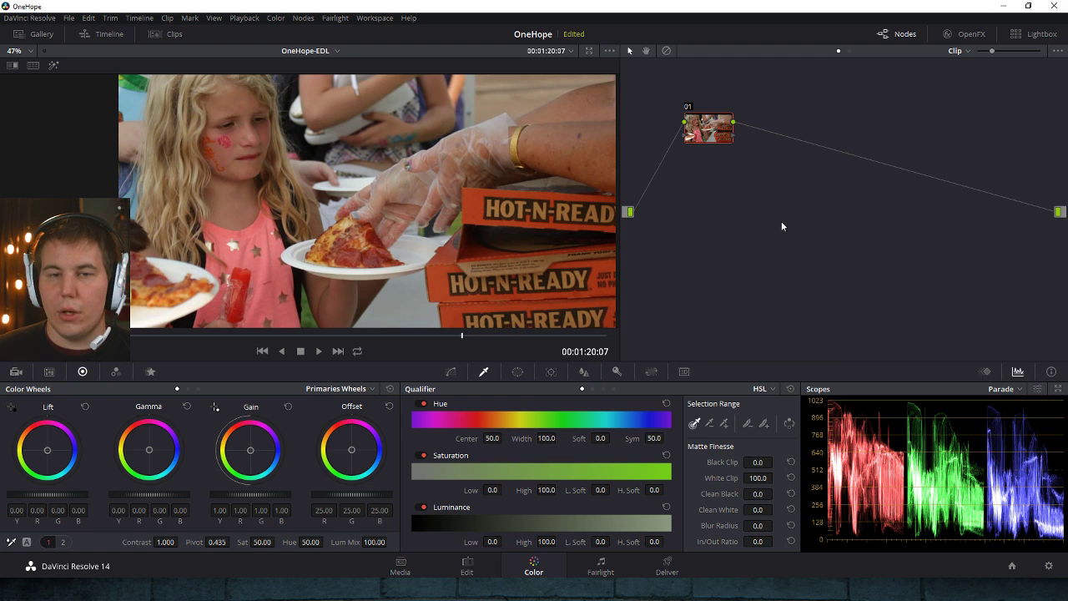
- Add a serial node after node 01 and apply the Ground_Control 3D LUT GC_Renegade2_Pablo_LOG to it
right_click(709, 134)
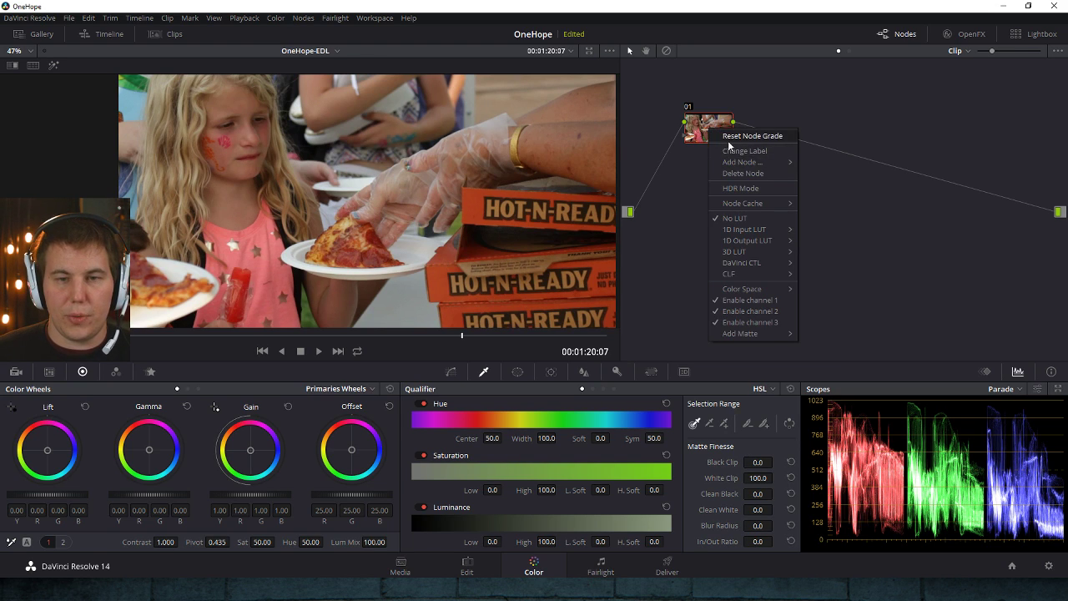
left_click(738, 172)
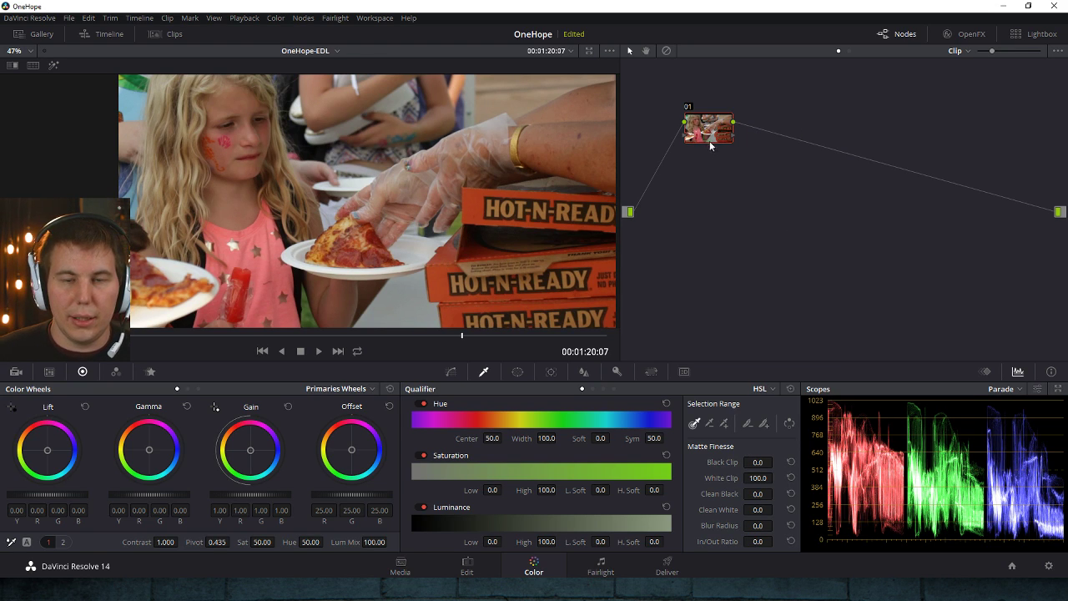
key("alt+s")
right_click(756, 127)
mouse_move(792, 247)
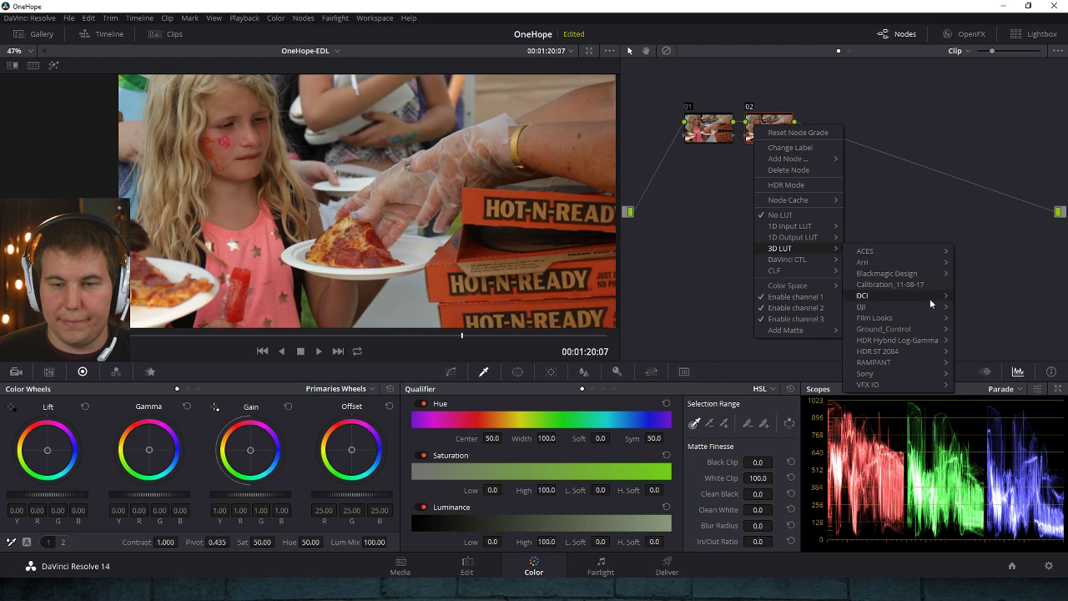
mouse_move(897, 331)
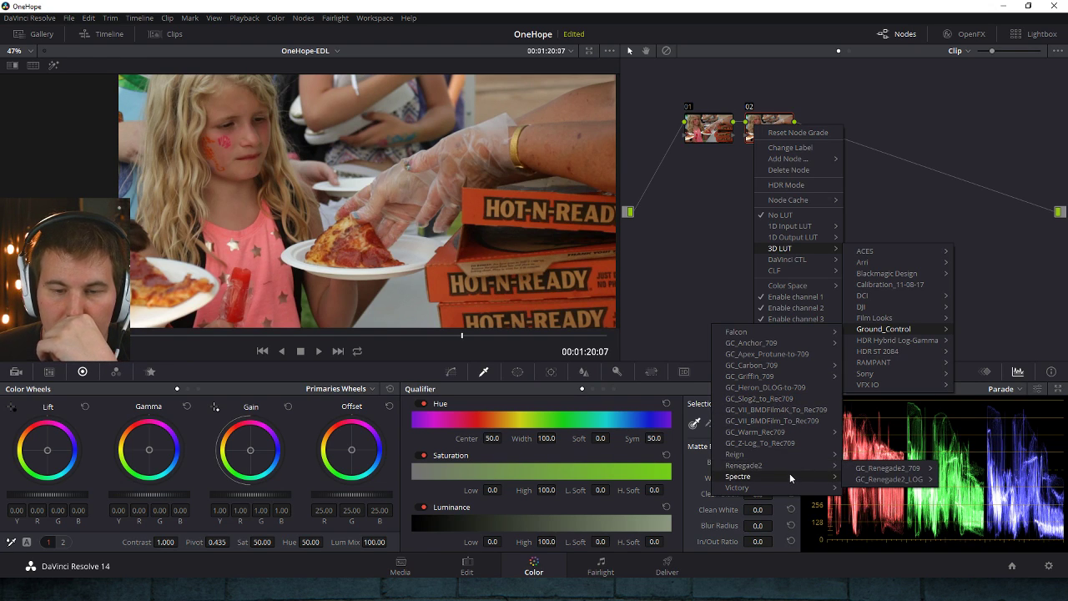
mouse_move(888, 470)
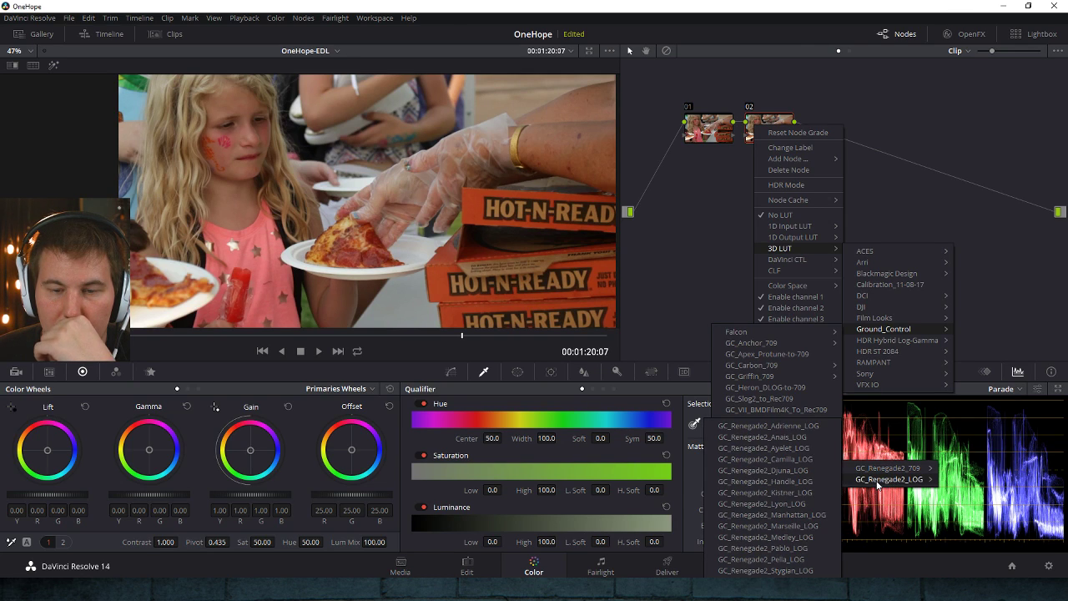
left_click(796, 549)
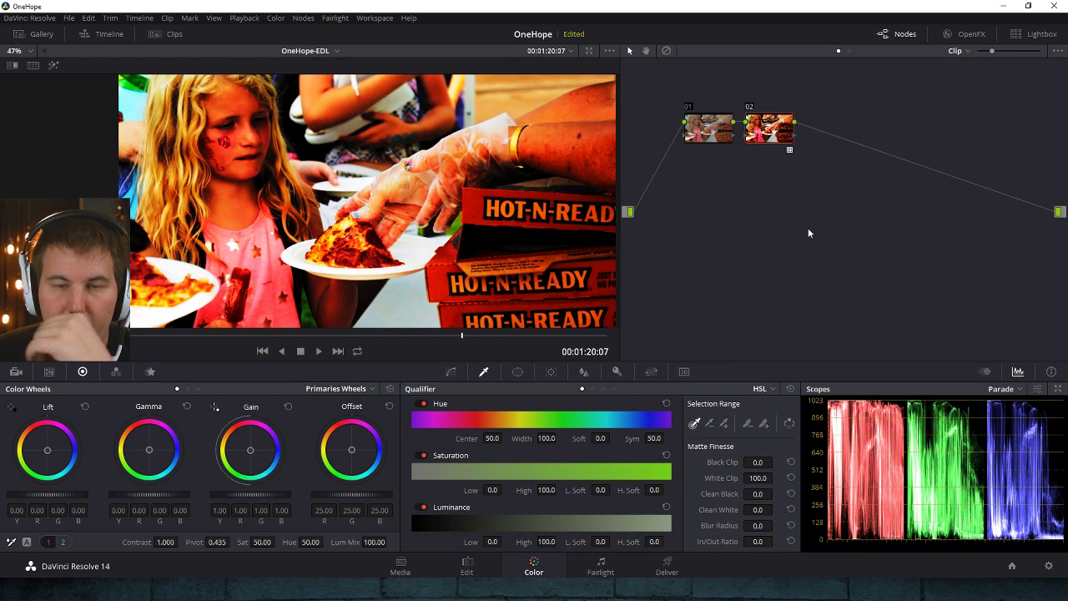
- Replace node 02's 3D LUT with one from Ground_Control > Renegade2 > GC_Renegade2_709, and space the node away from node 01
right_click(769, 133)
mouse_move(826, 255)
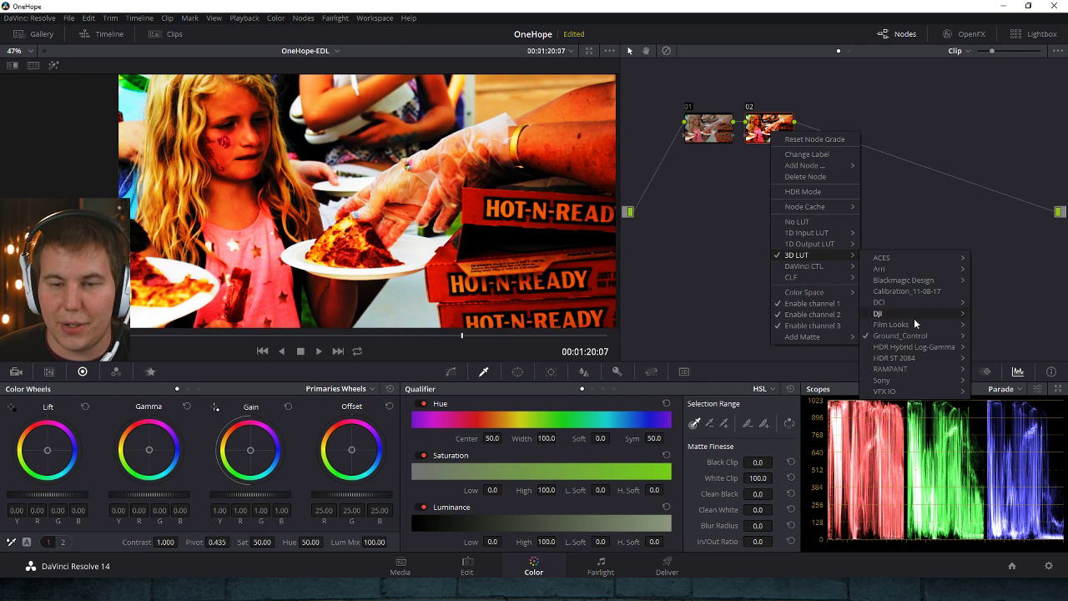
mouse_move(788, 468)
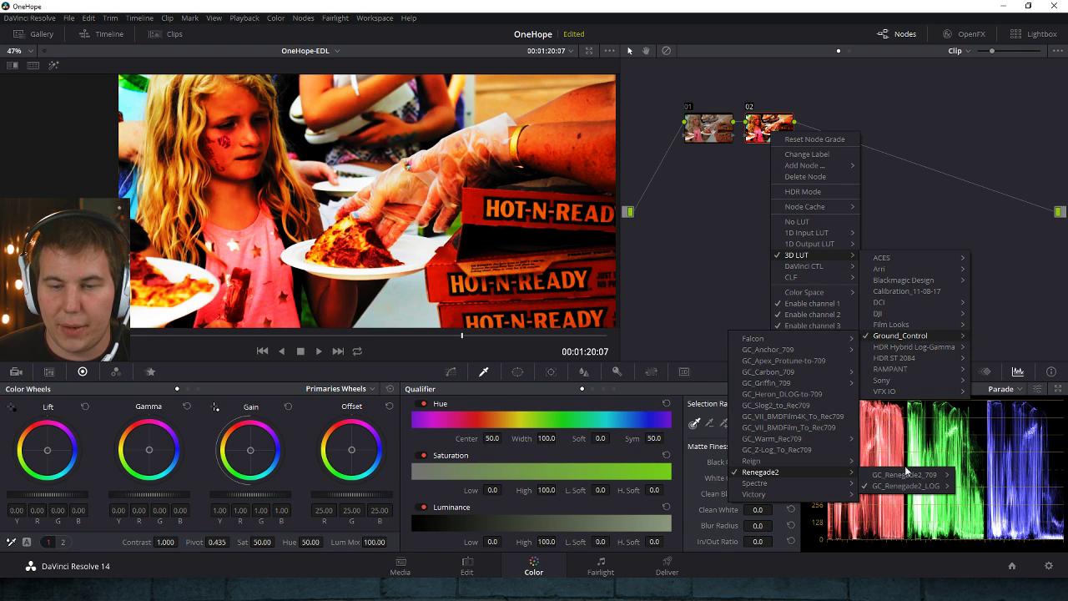
mouse_move(905, 474)
left_click(804, 547)
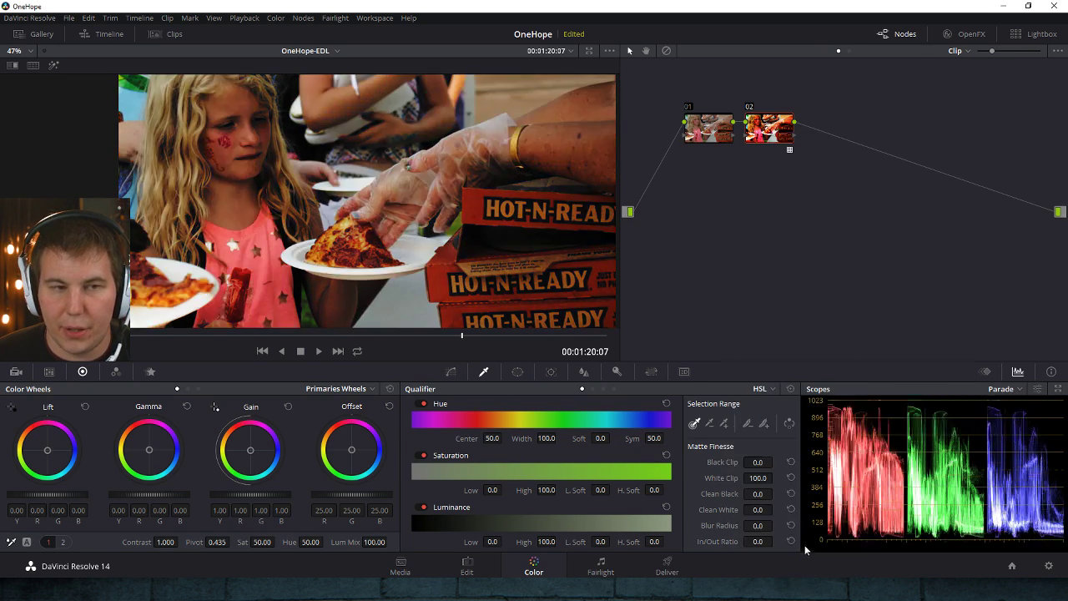
left_click_drag(772, 125, 849, 136)
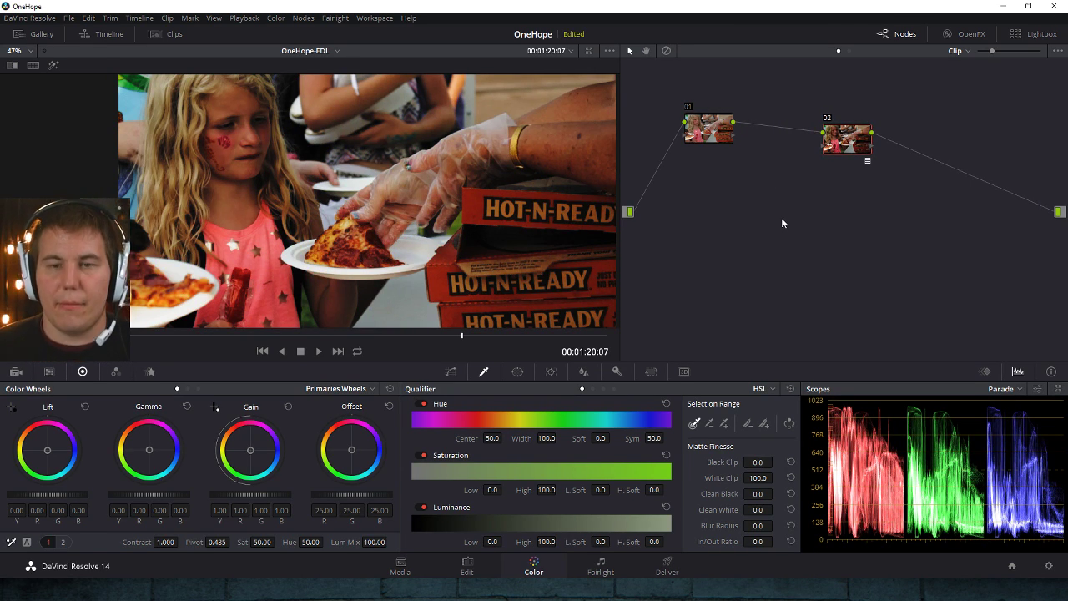
- Disable node 02 and grade node 01 with lift -0.02, gain 1.04 and saturation 69.60
left_click(827, 118)
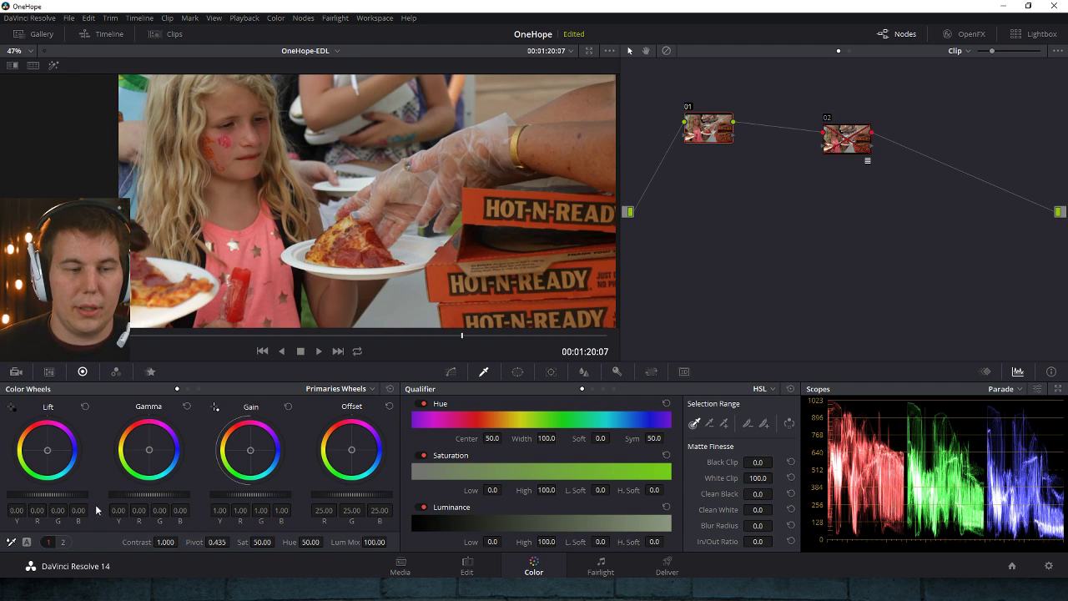
left_click_drag(65, 496, 52, 496)
left_click_drag(230, 496, 250, 495)
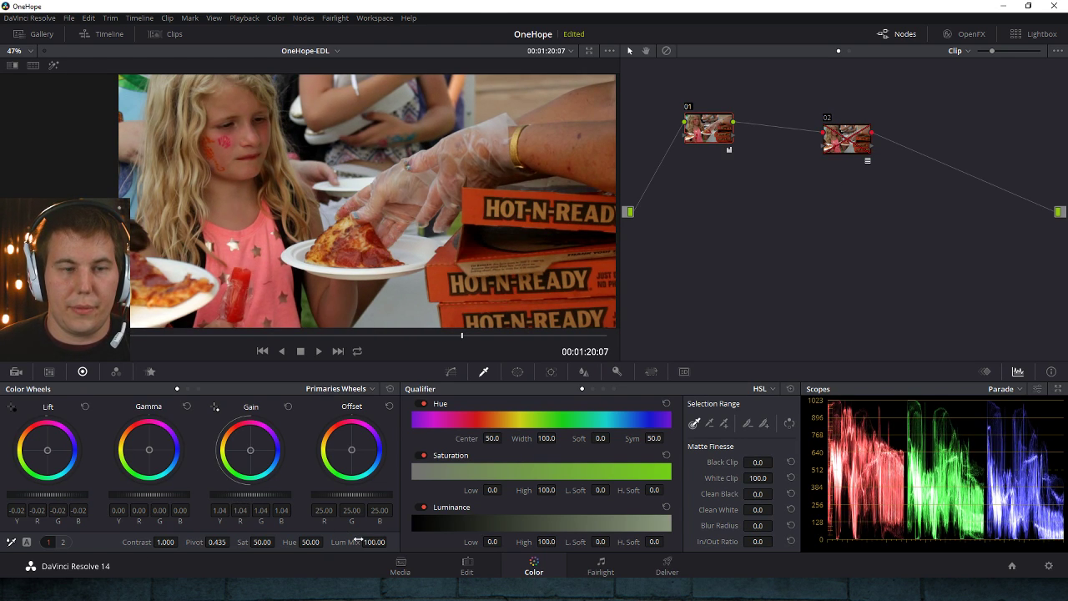
left_click_drag(262, 541, 278, 542)
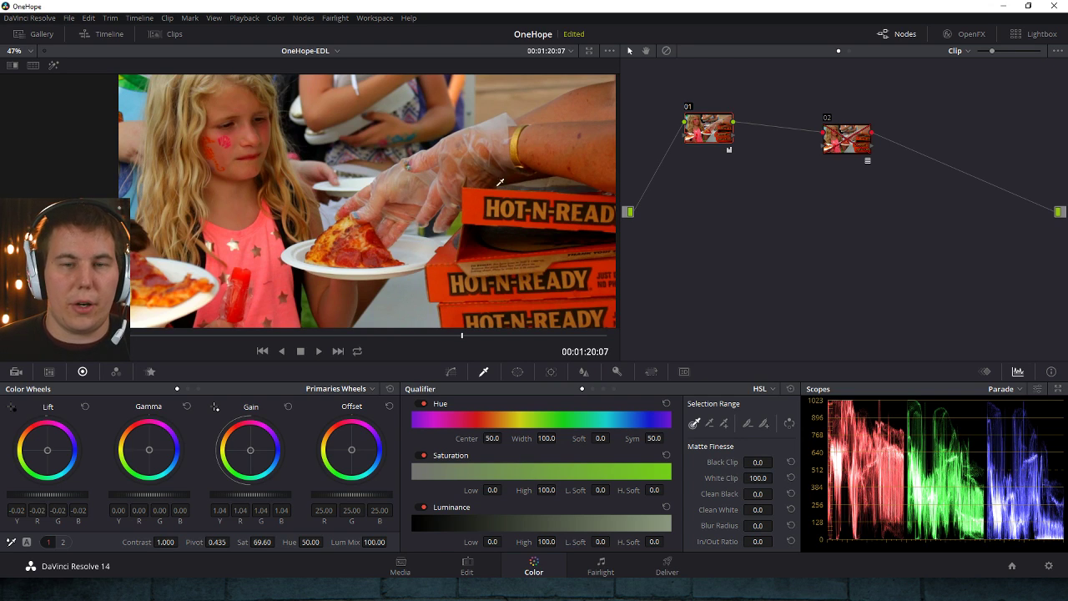
- Re-enable node 02, move it closer to node 01, and label it LUT
left_click_drag(836, 131, 803, 139)
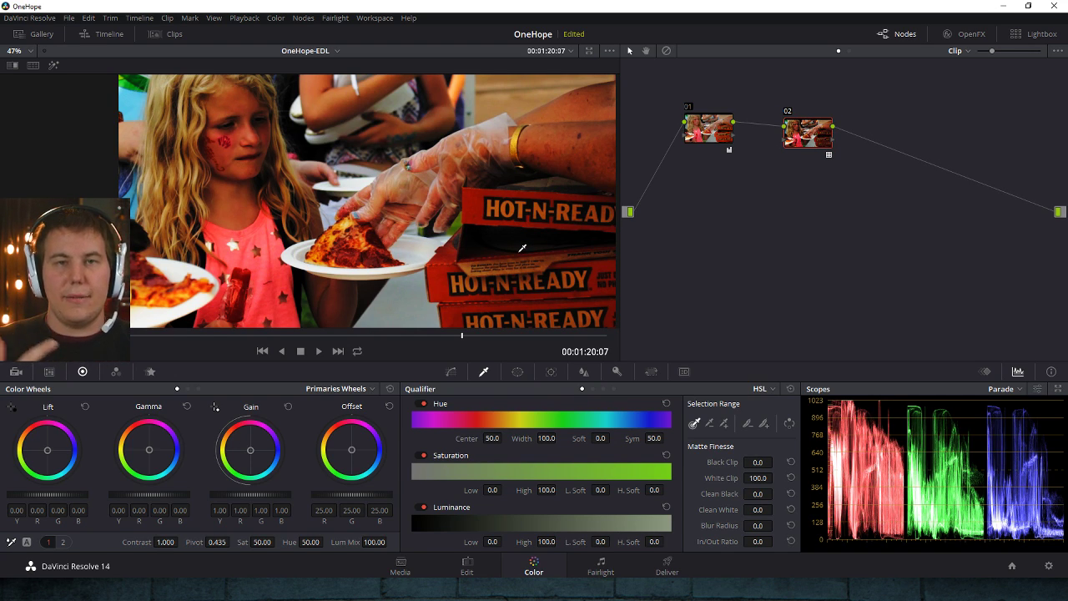
left_click_drag(819, 121, 808, 111)
right_click(806, 124)
left_click(832, 141)
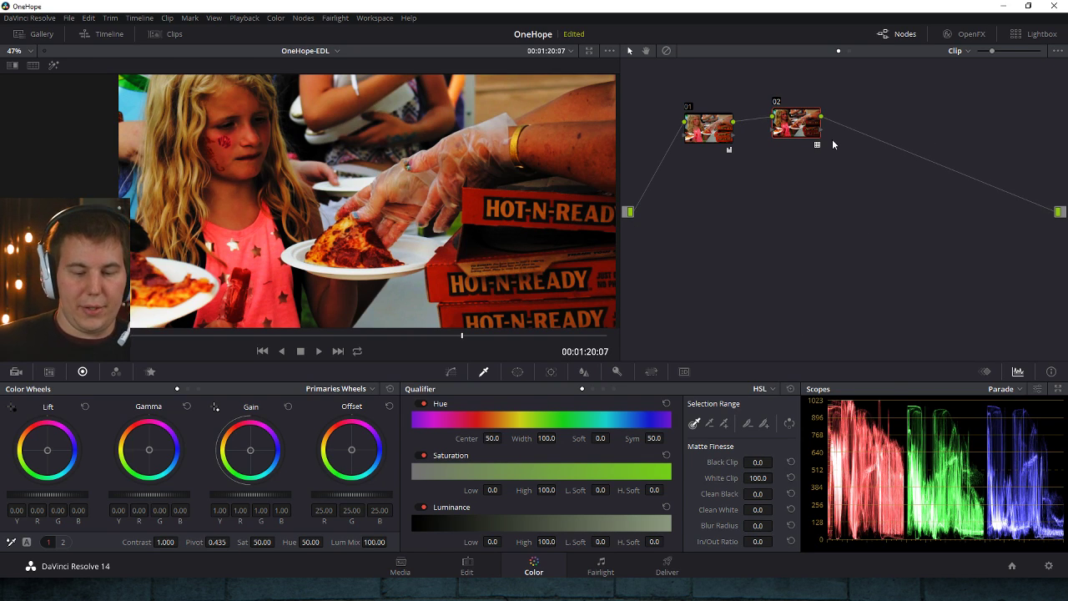
type("LUT")
- Label node 01 ADJ and reposition the LUT node level with it
right_click(685, 130)
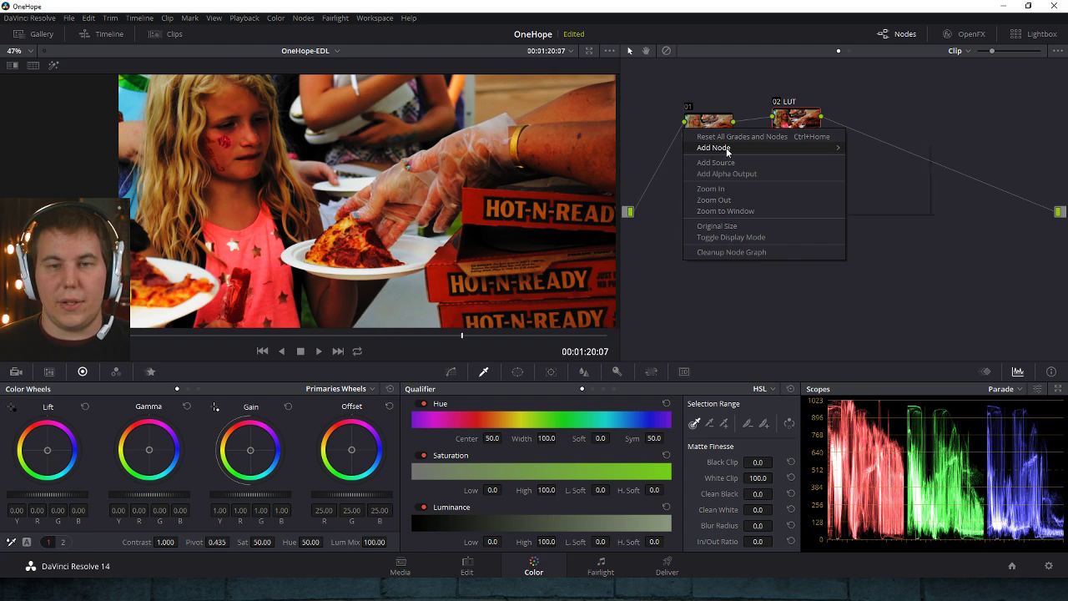
left_click(708, 121)
right_click(708, 120)
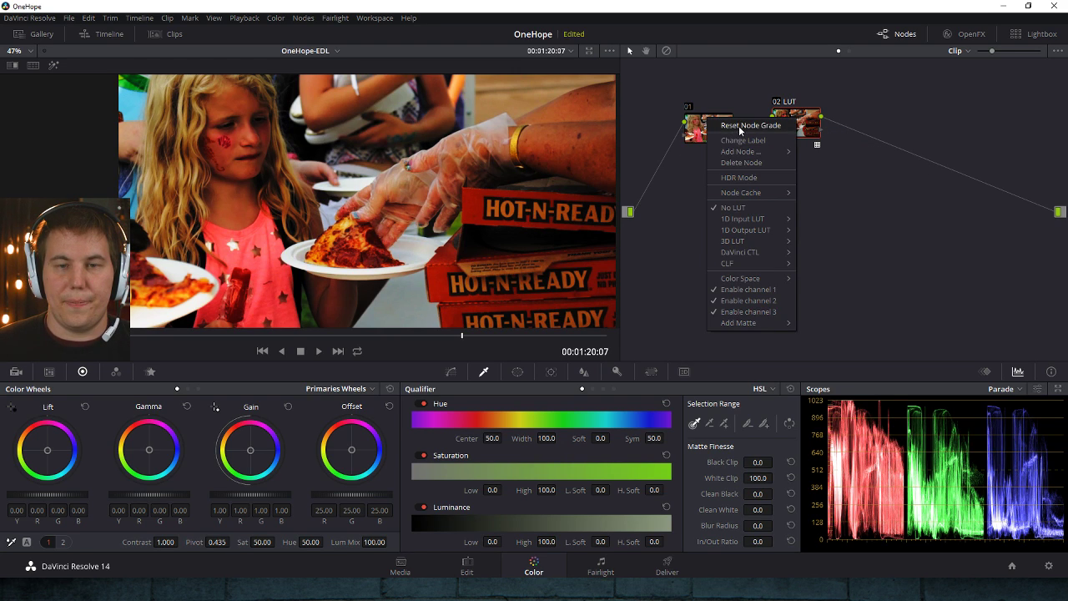
left_click(736, 127)
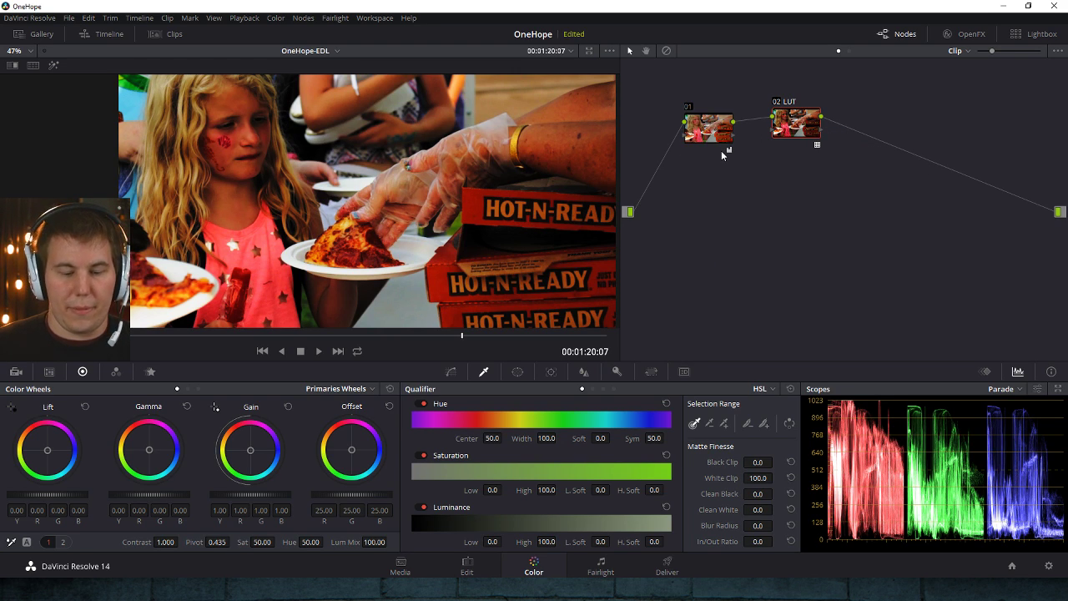
type("ADJ")
key("Return")
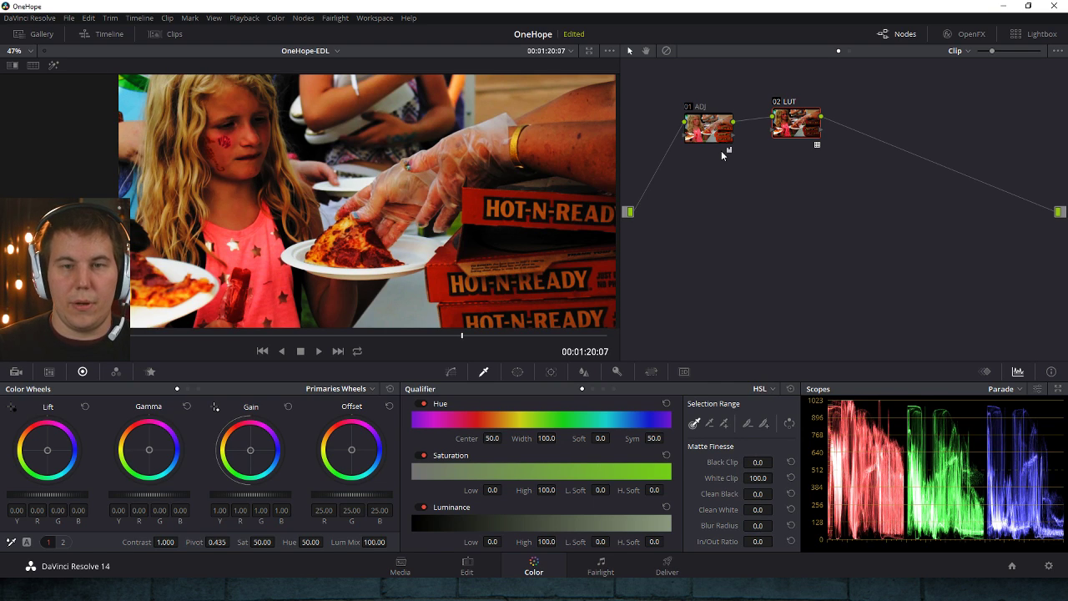
left_click_drag(812, 126, 815, 141)
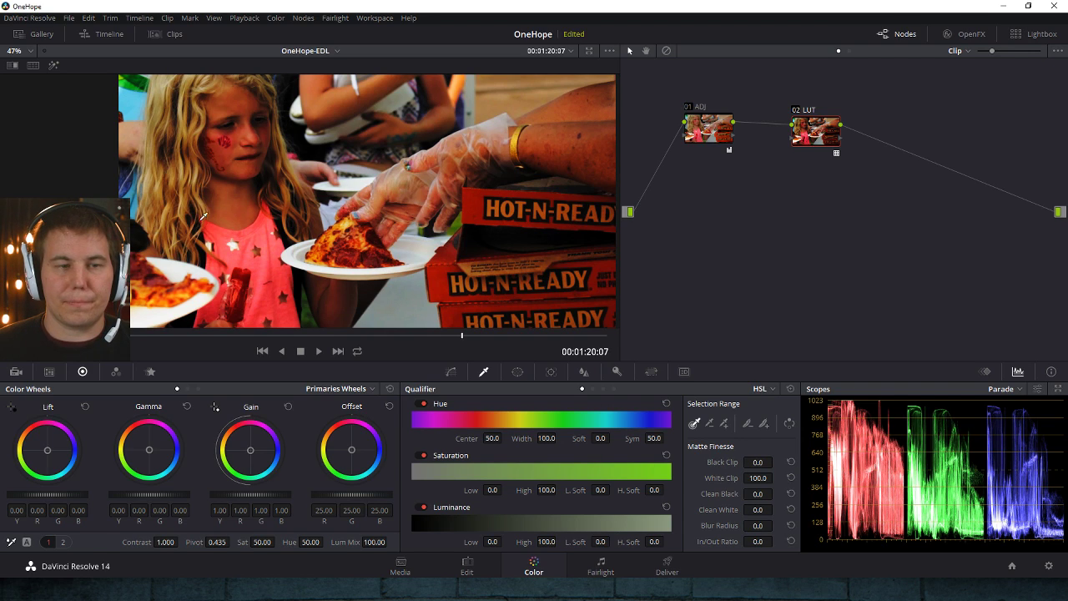
left_click_drag(824, 131, 823, 130)
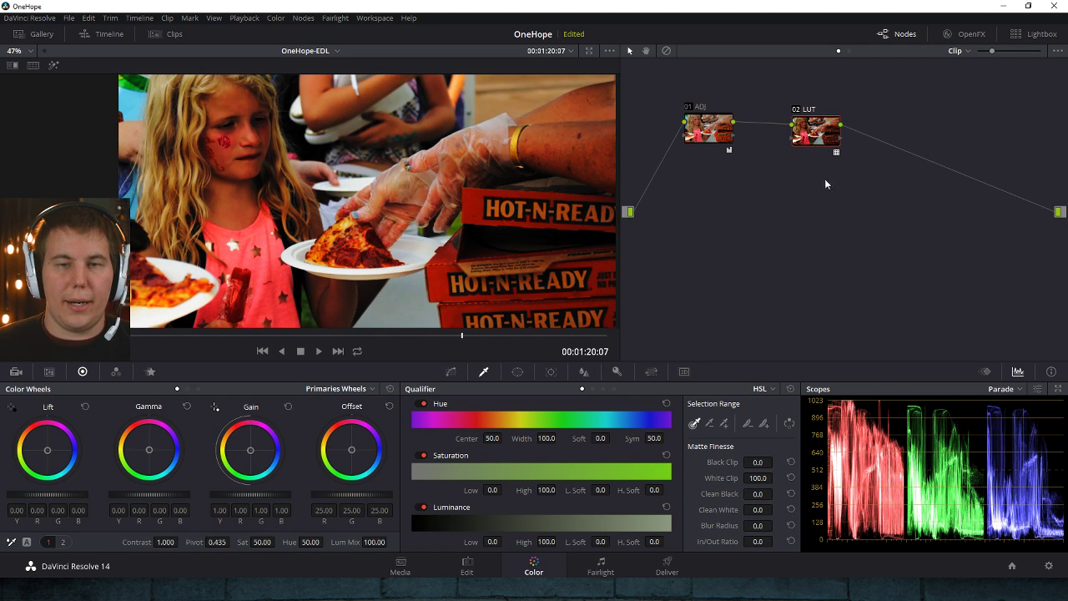
- Compare darker and lighter lift levels on the ADJ node beneath the LUT, and set its lift to -0.04
left_click(709, 129)
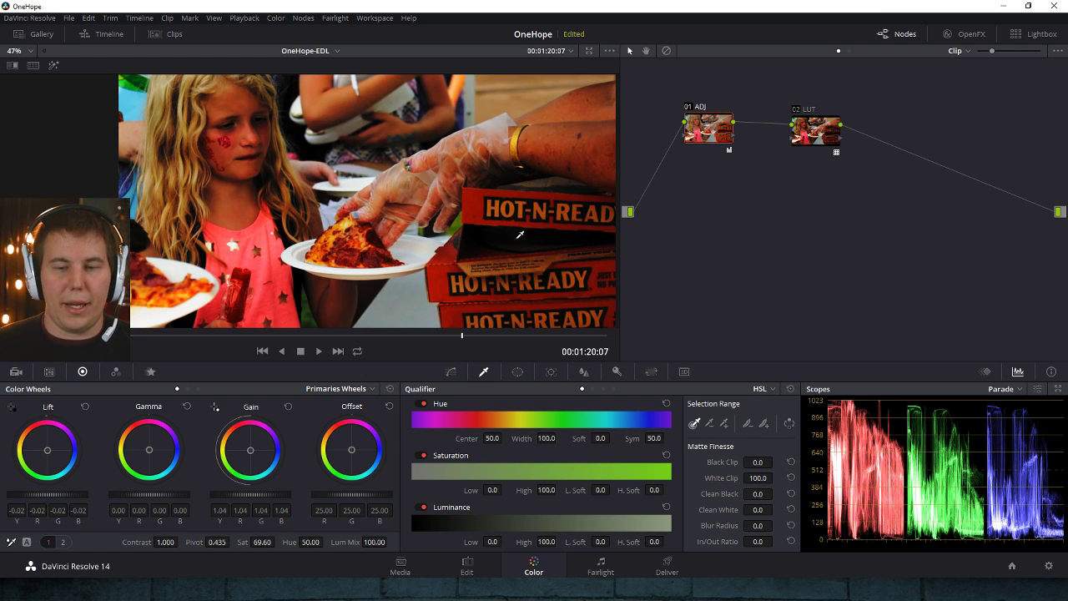
scroll(73, 498, "down", 10)
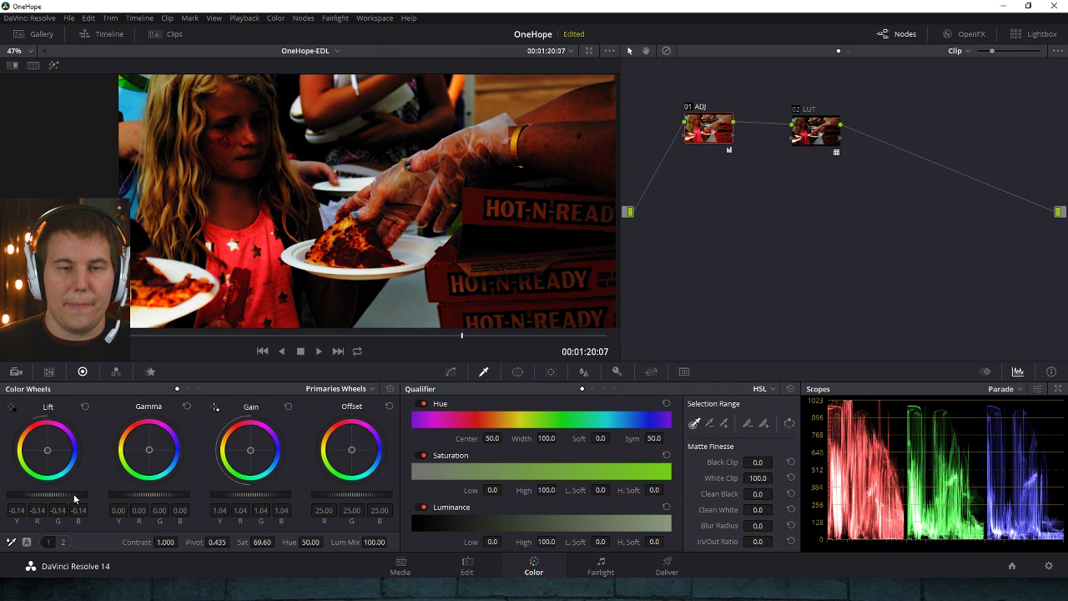
scroll(74, 498, "up", 3)
scroll(73, 498, "up", 2)
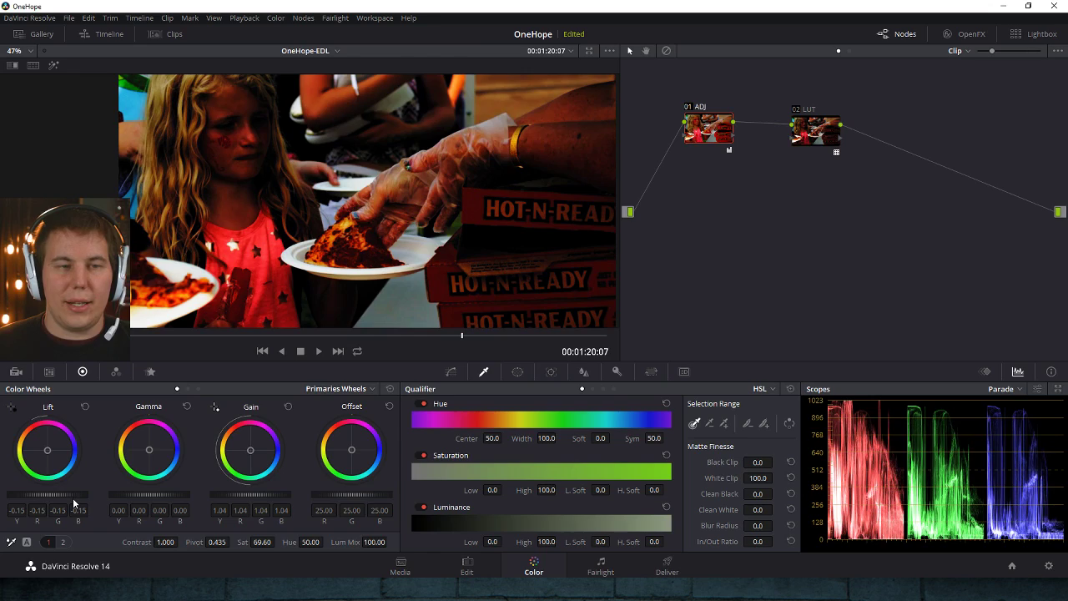
scroll(73, 503, "up", 4)
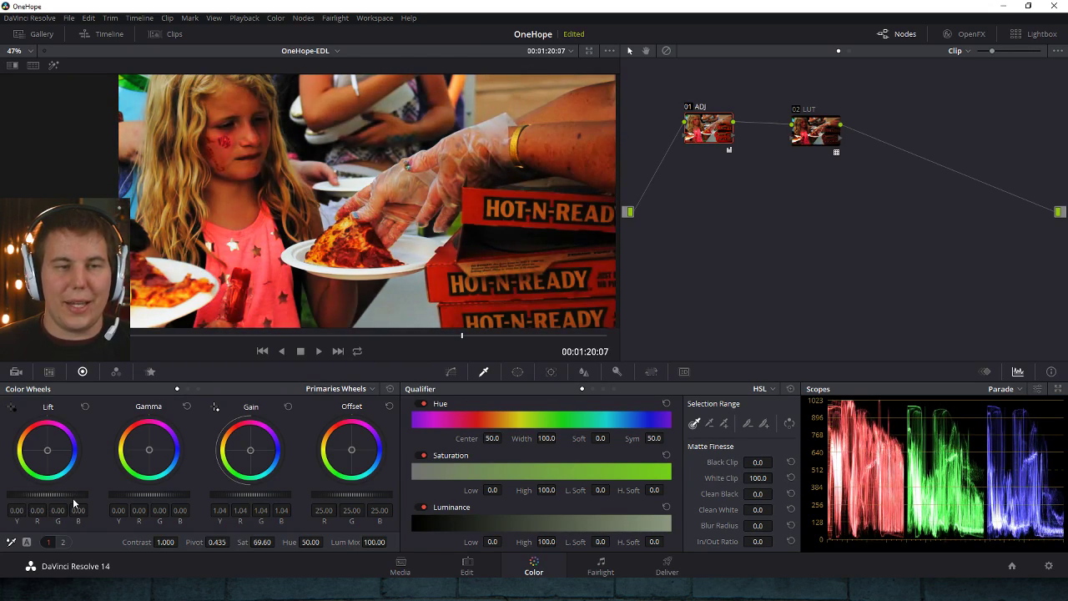
scroll(69, 502, "down", 14)
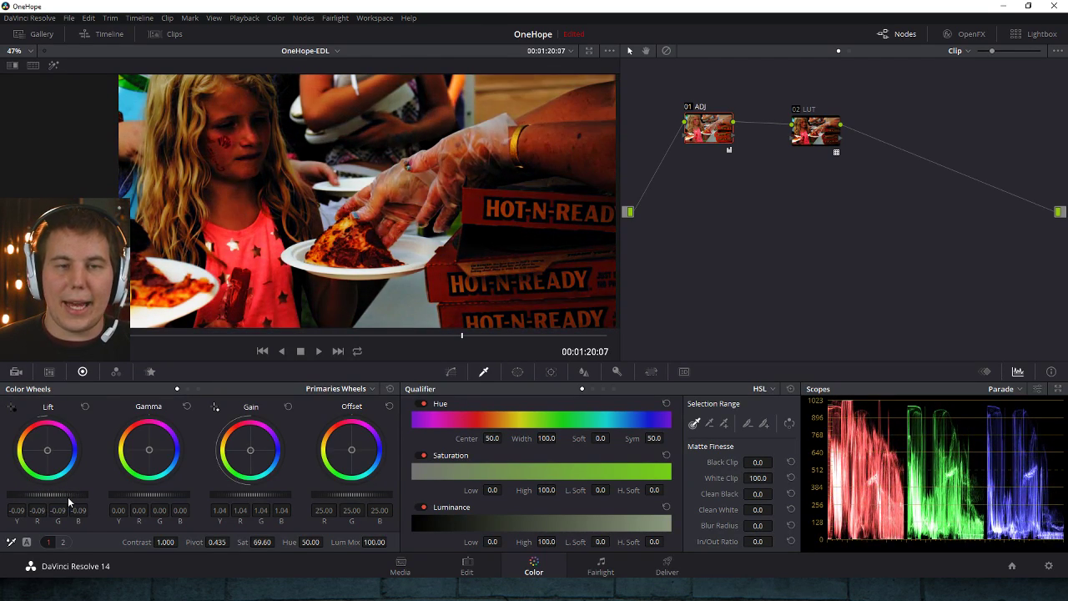
scroll(70, 501, "up", 19)
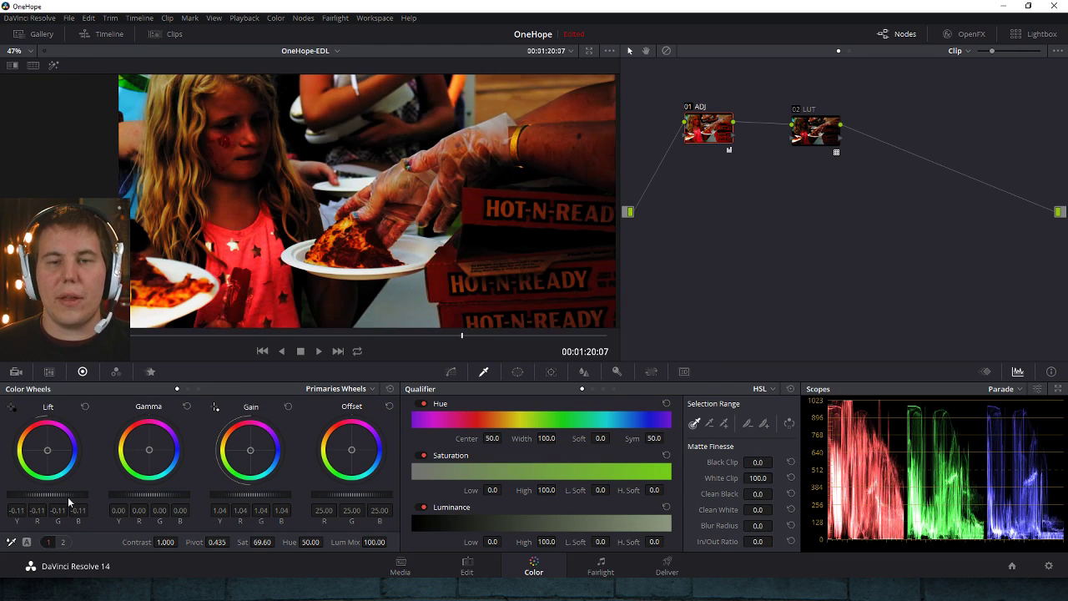
scroll(68, 499, "down", 6)
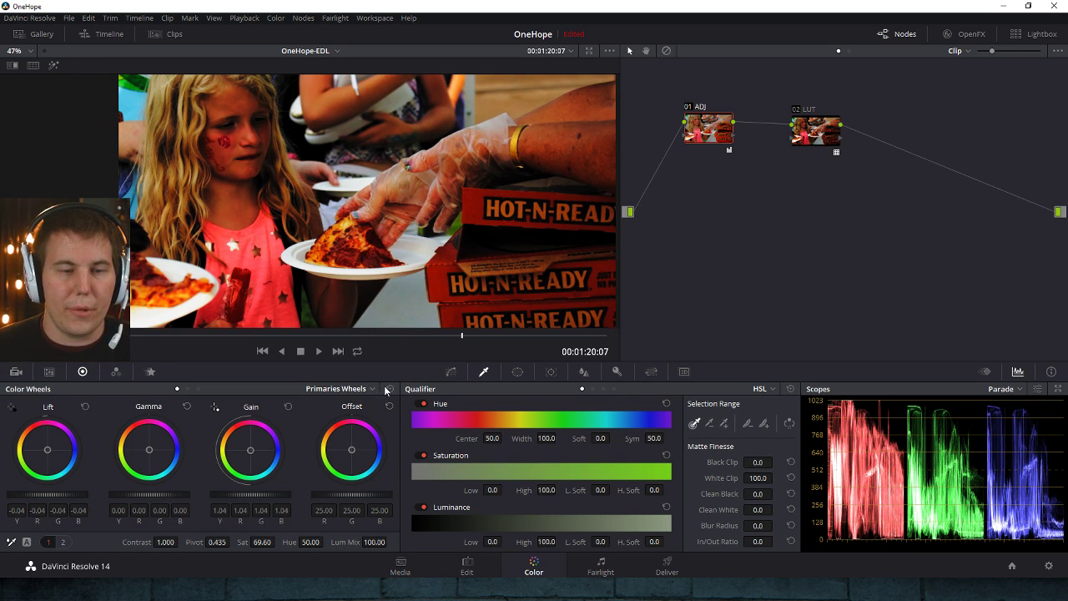
- Reset all primaries on the ADJ node to view the LUT alone, and undo the reset
left_click(388, 388)
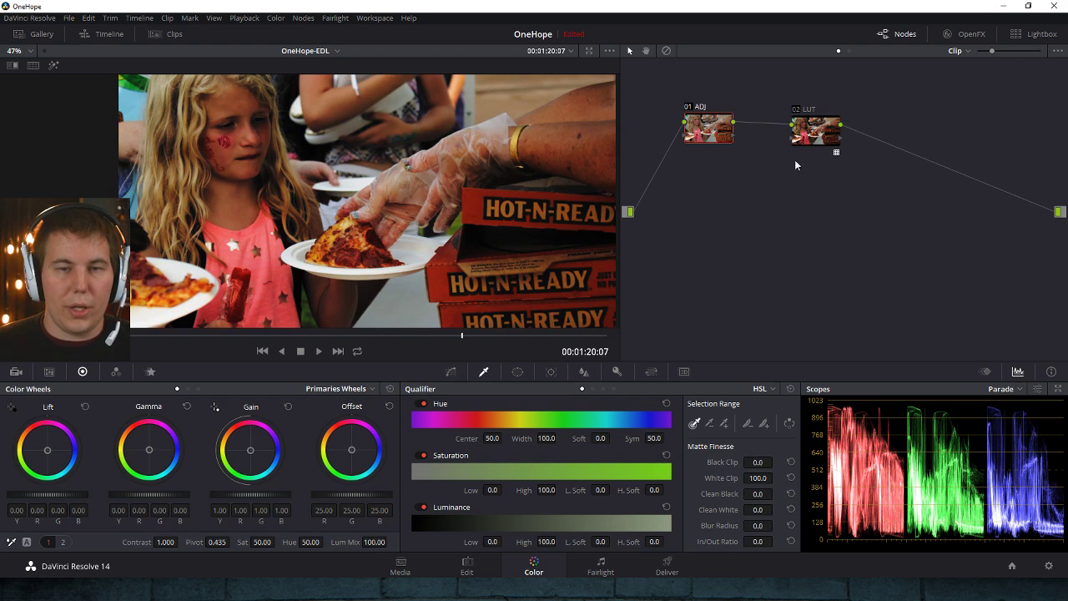
left_click(817, 132)
key("ctrl+z")
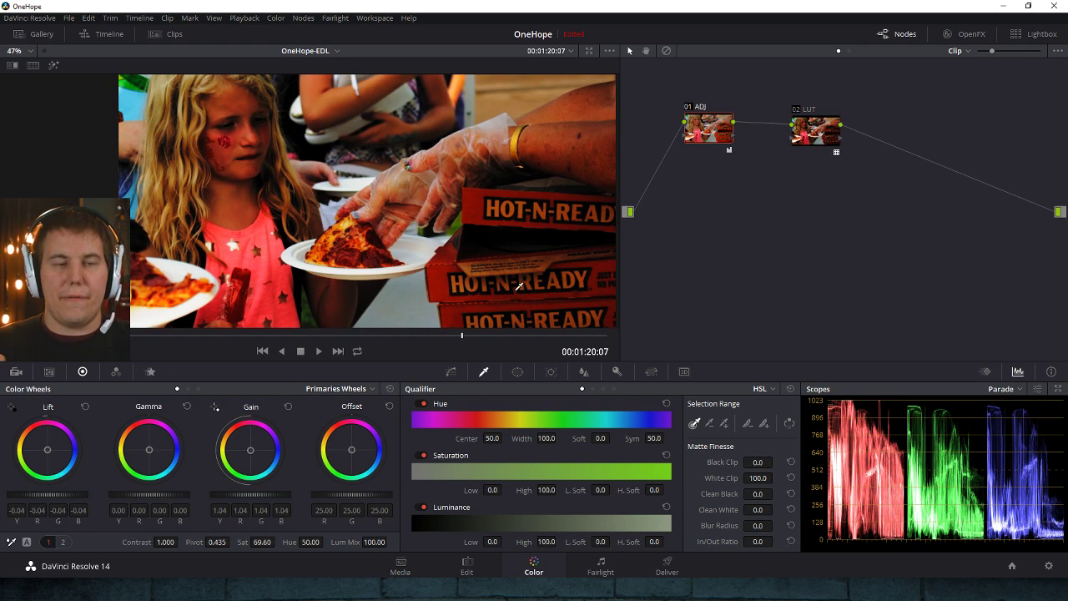
key("ctrl+shift+z")
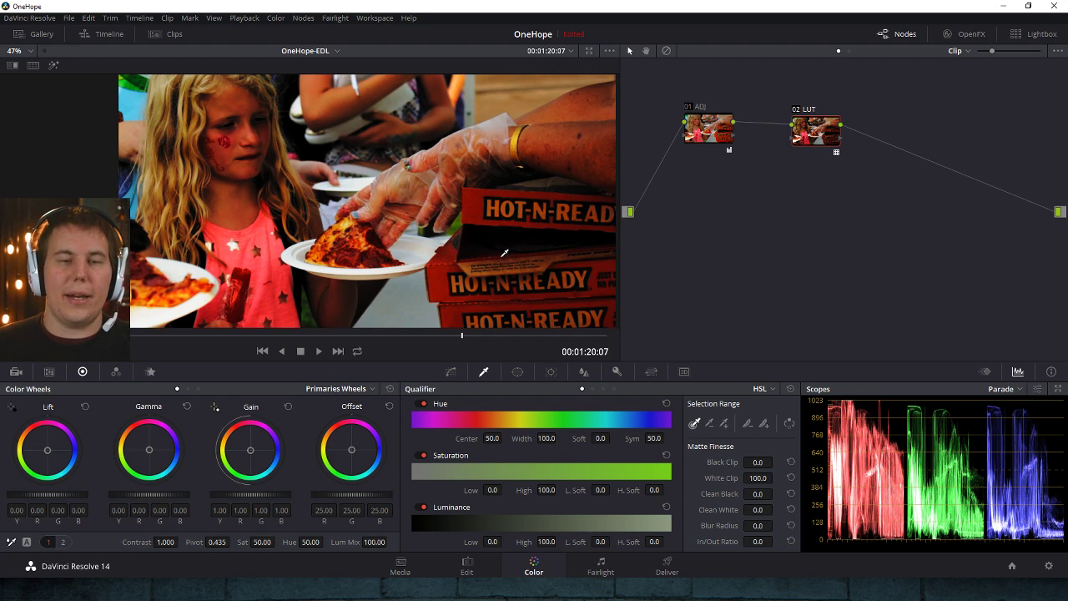
key("ctrl+z")
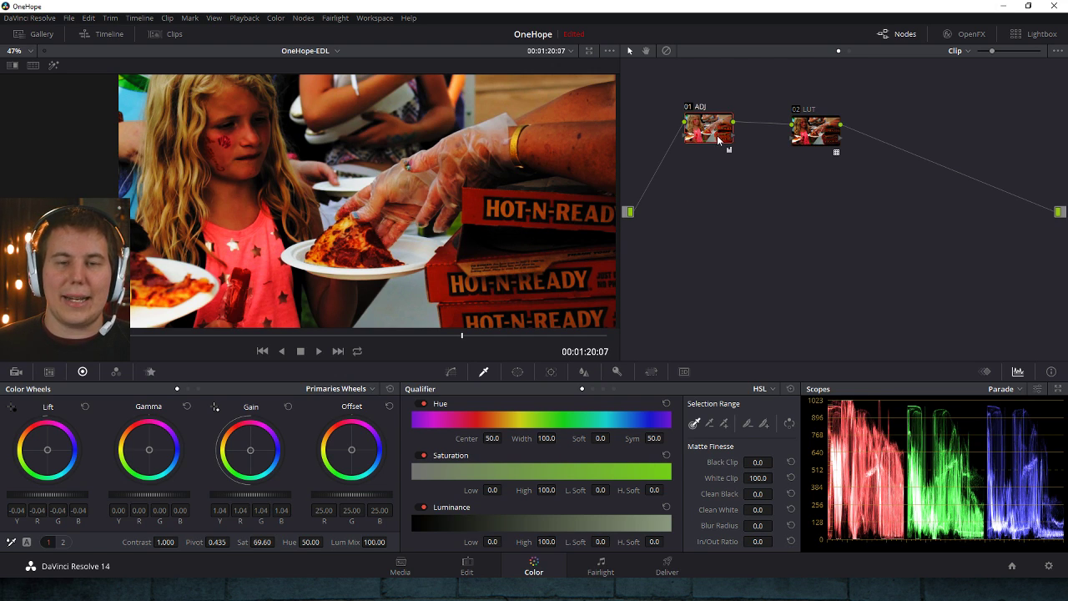
- Try lowering the ADJ node's lift to -0.12, and reset the lift wheel
left_click_drag(74, 494, 62, 496)
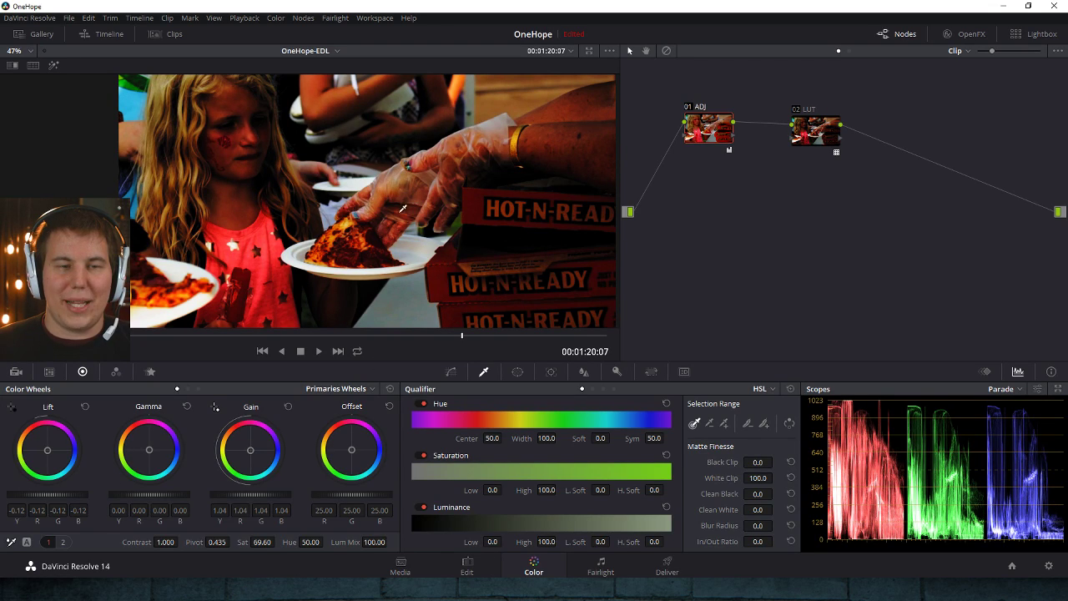
left_click(85, 406)
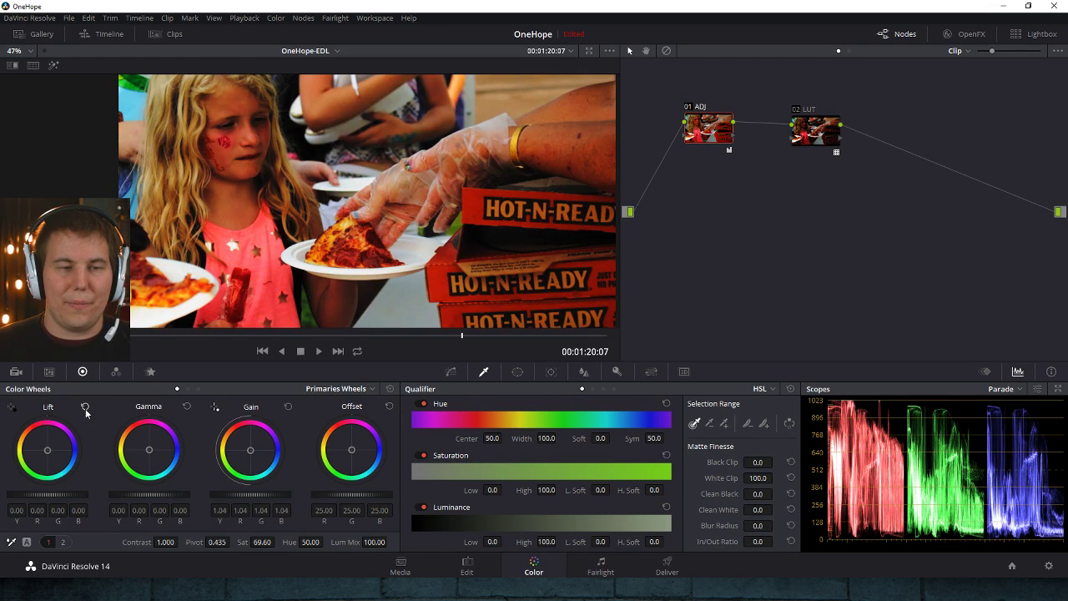
- Add a serial node after the LUT node and lower its lift to -0.06
left_click(802, 135)
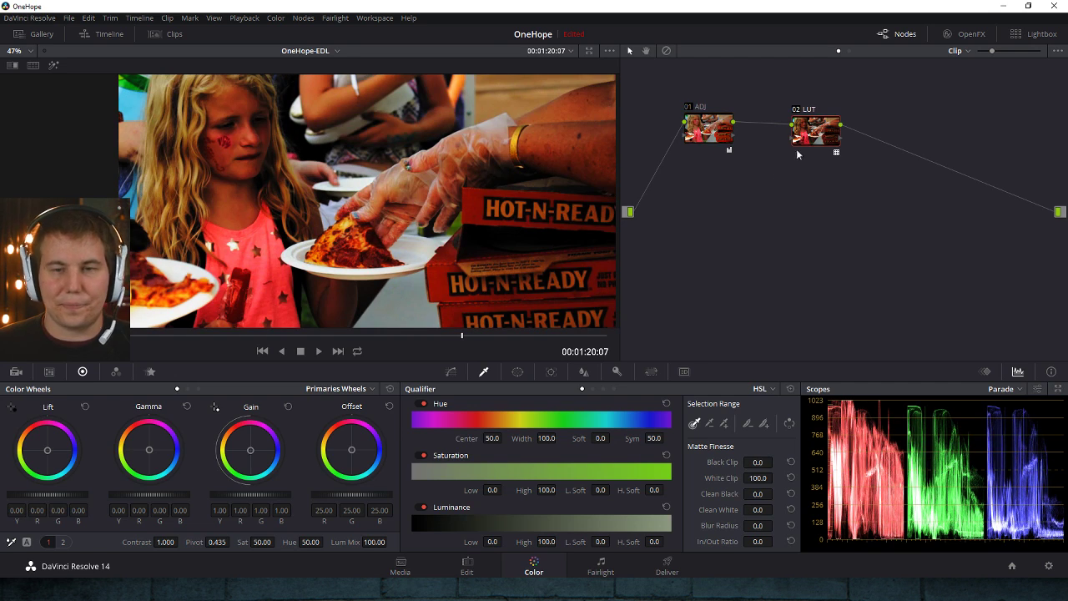
key("alt+s")
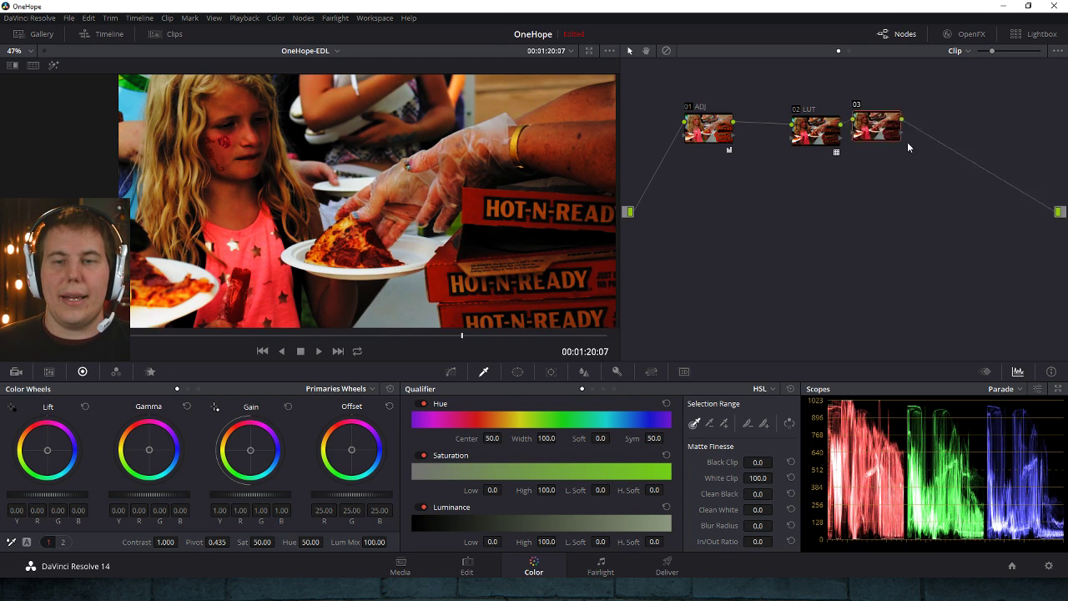
left_click_drag(880, 133, 916, 146)
left_click_drag(912, 139, 890, 137)
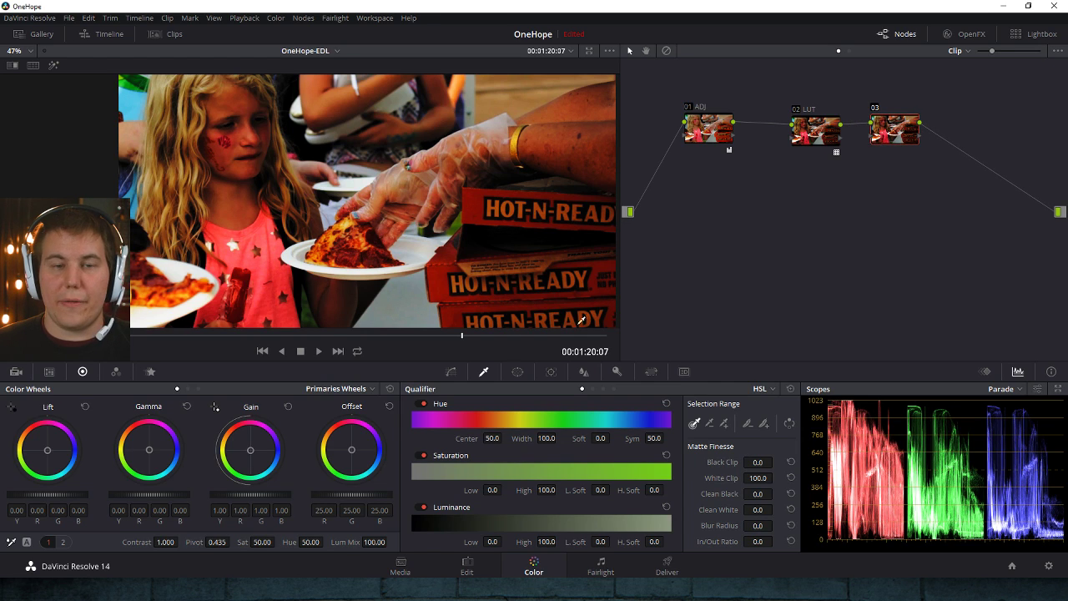
left_click_drag(72, 494, 66, 496)
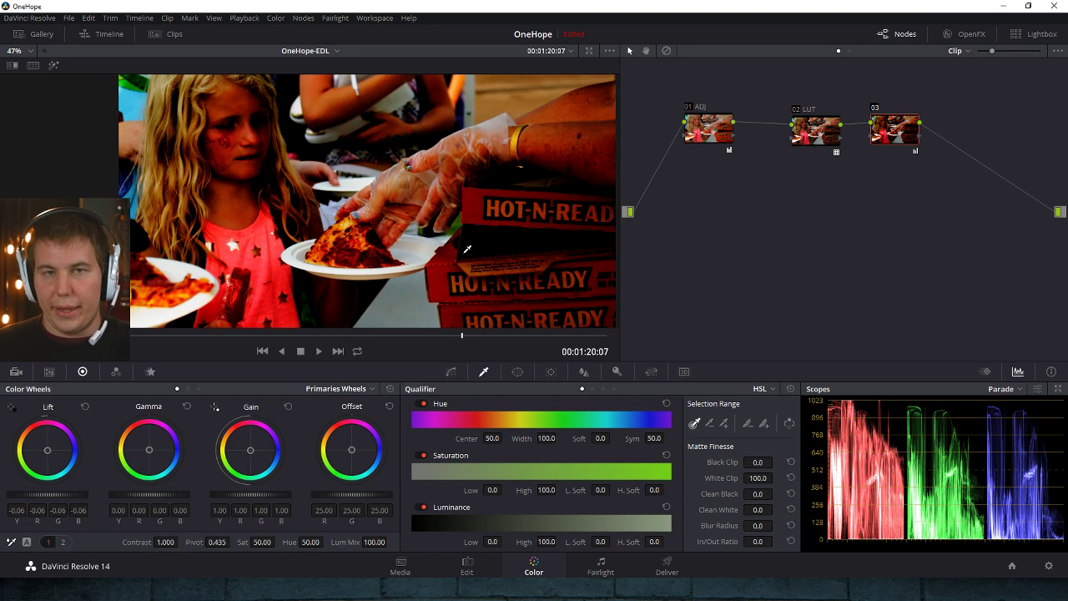
- Delete node 03, and set the ADJ node's lift to -0.04 with the LUT node spaced farther away
left_click(894, 127)
key("Delete")
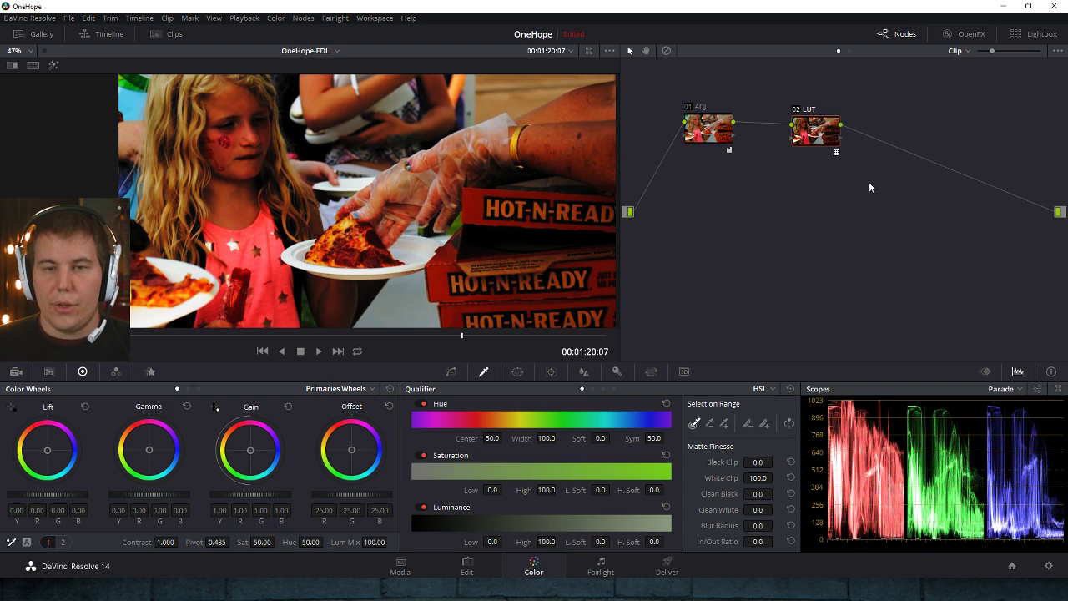
mouse_move(826, 117)
left_mouse_down()
mouse_move(850, 129)
mouse_move(841, 115)
left_mouse_up()
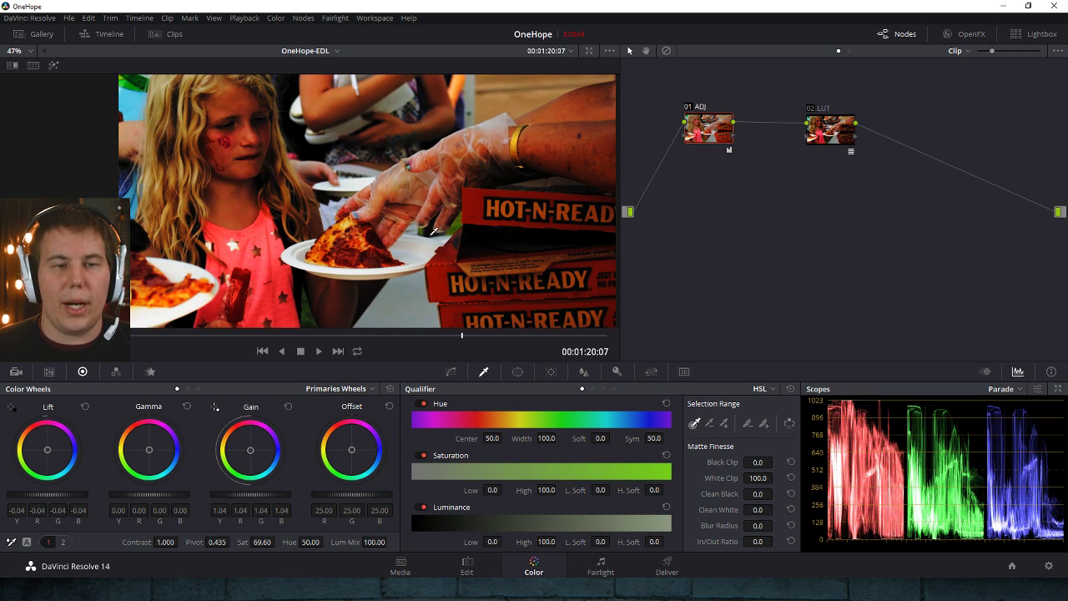
left_click_drag(57, 497, 63, 496)
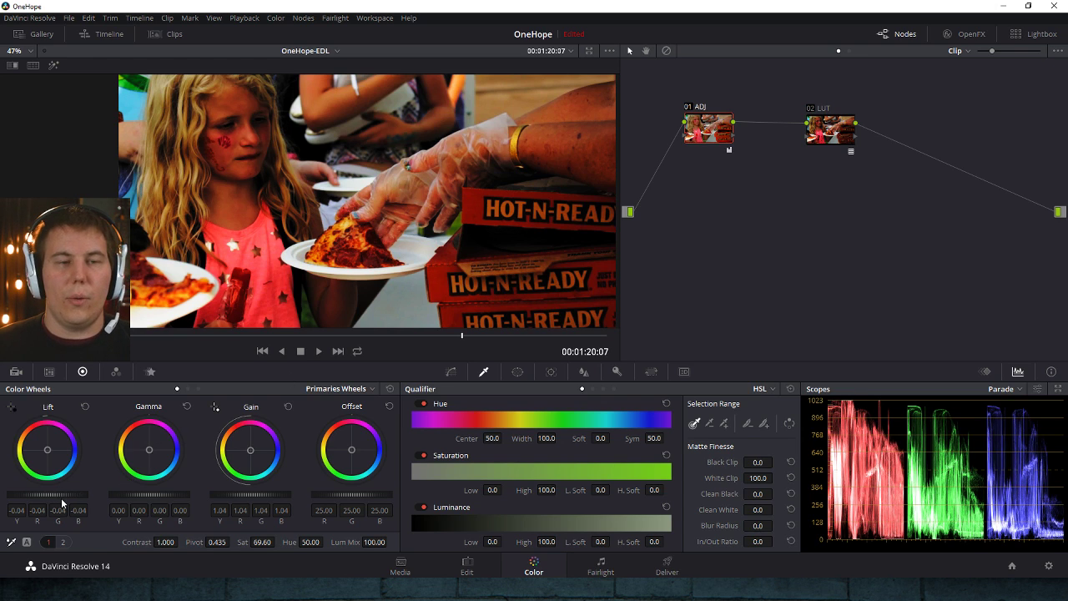
- Set the ADJ node's lift to -0.02, gamma to 0.03 and gain to 1.01, and place the LUT node closer to it
left_click_drag(149, 495, 162, 495)
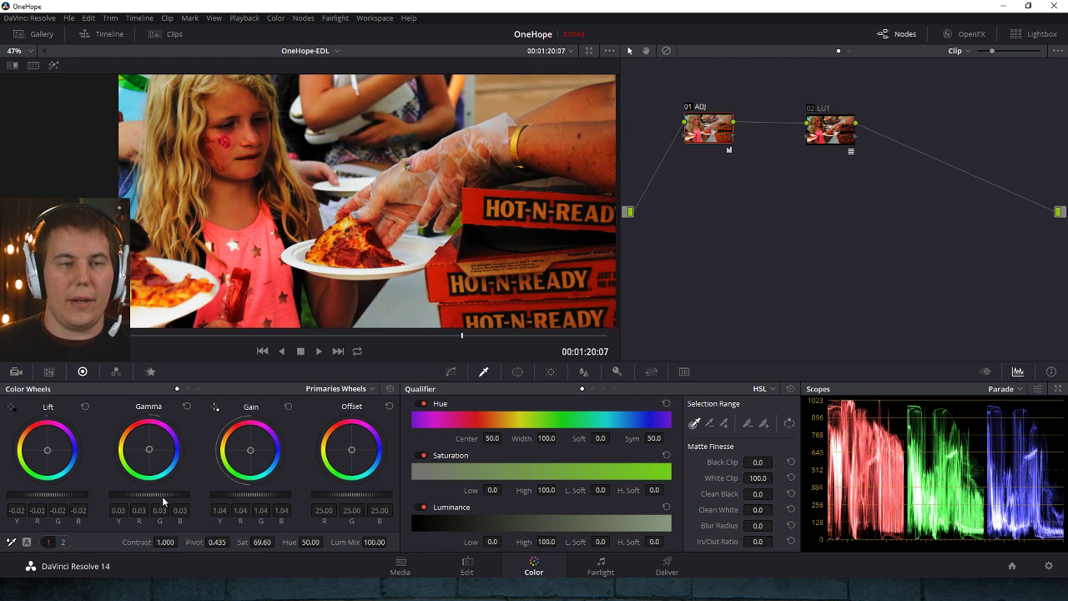
left_click_drag(257, 492, 252, 492)
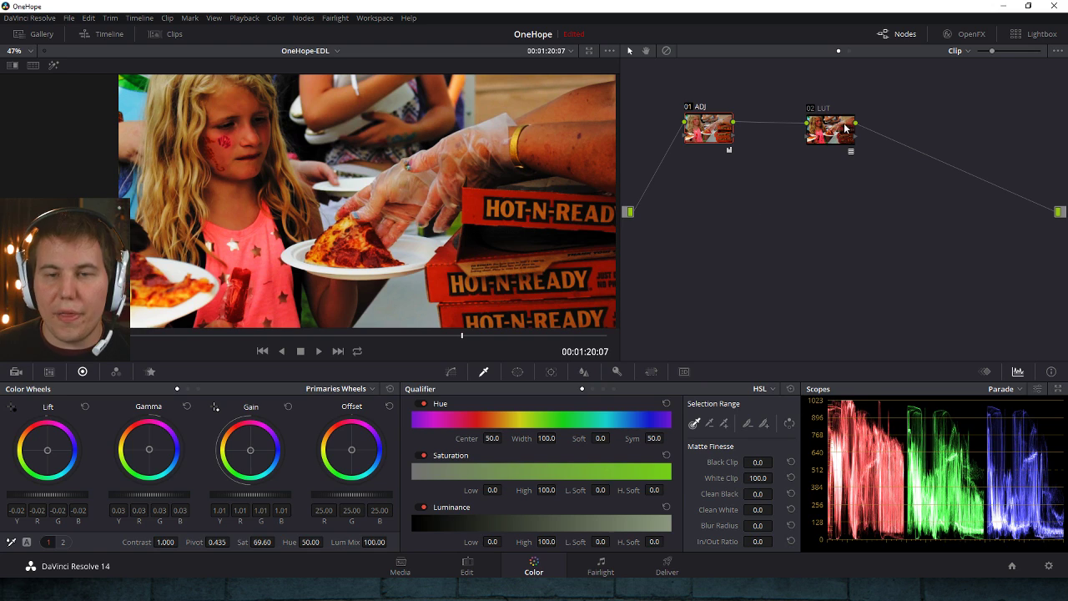
left_click_drag(832, 127, 800, 144)
left_click(799, 145)
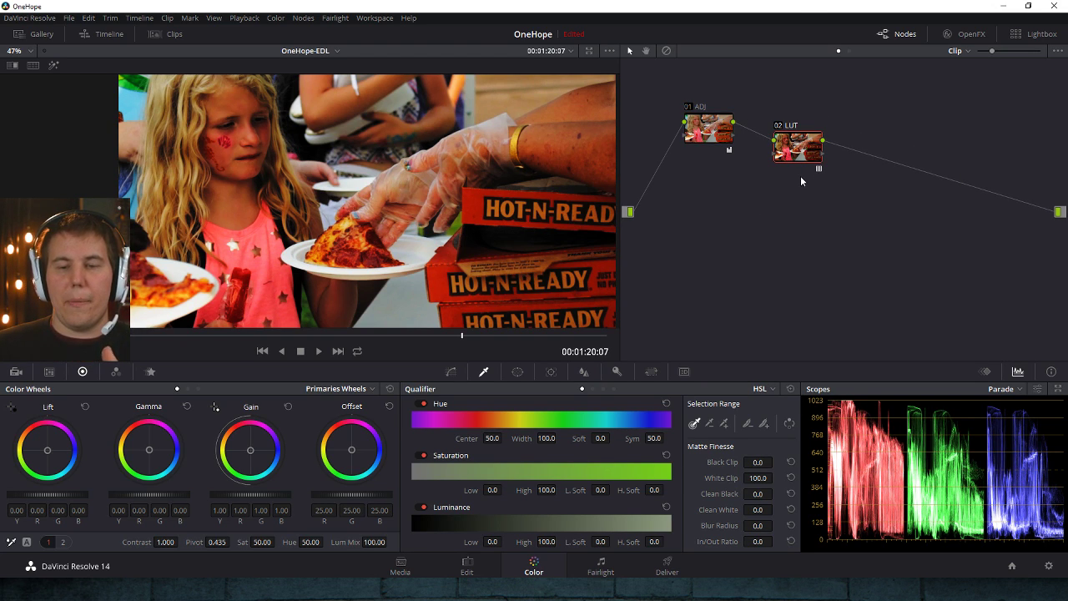
left_click_drag(795, 164, 797, 143)
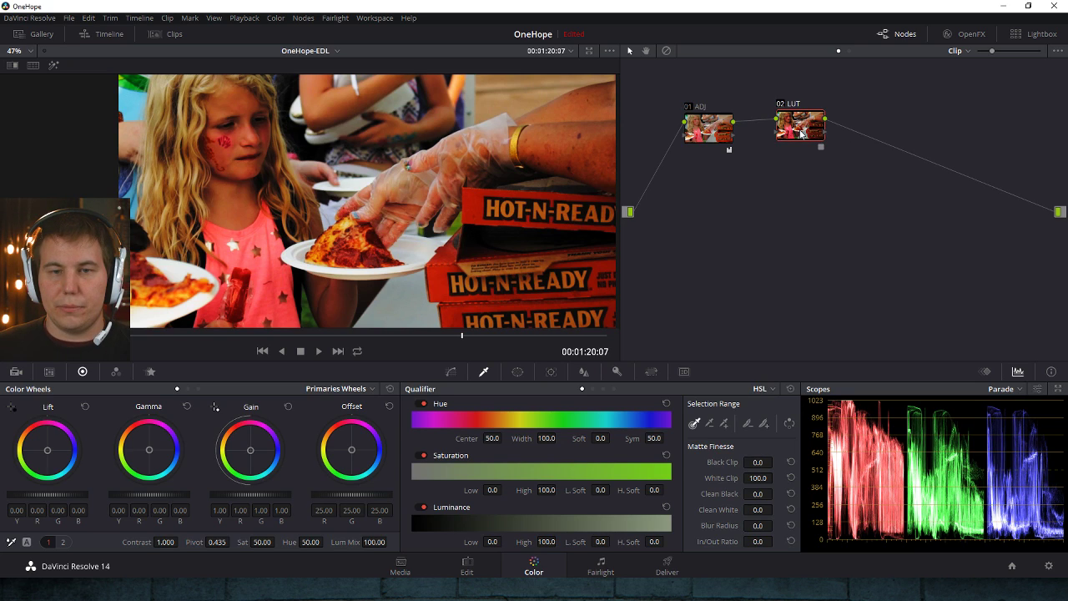
- Try the ADJ node's gain at 1.18, 0.78 and 1.23, temporarily bypassing the grade to compare with the original footage
left_click(719, 132)
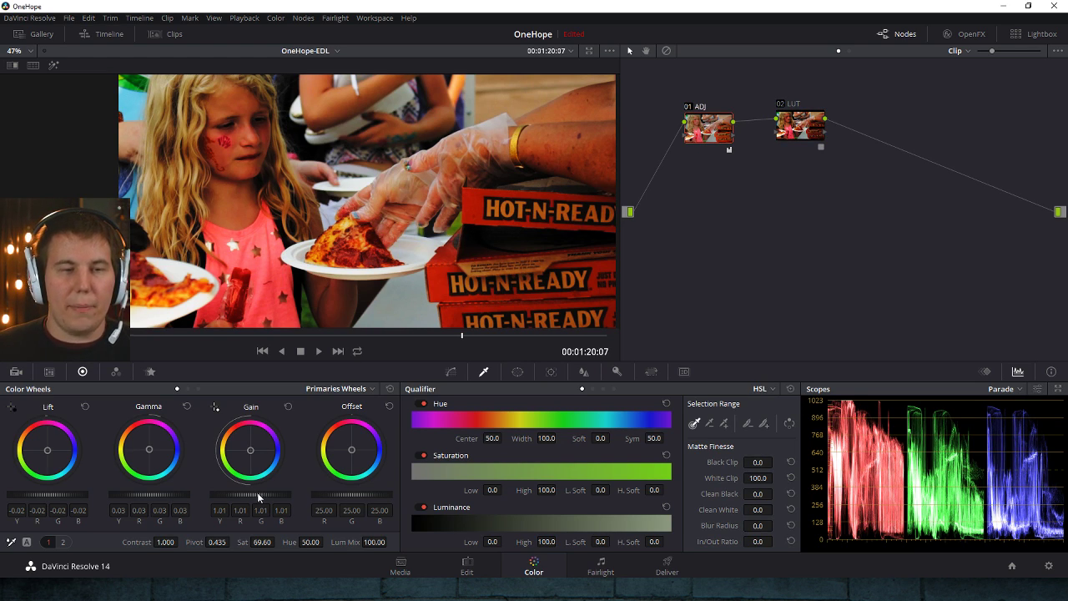
mouse_move(257, 492)
left_mouse_down()
mouse_move(271, 493)
mouse_move(262, 498)
left_mouse_up()
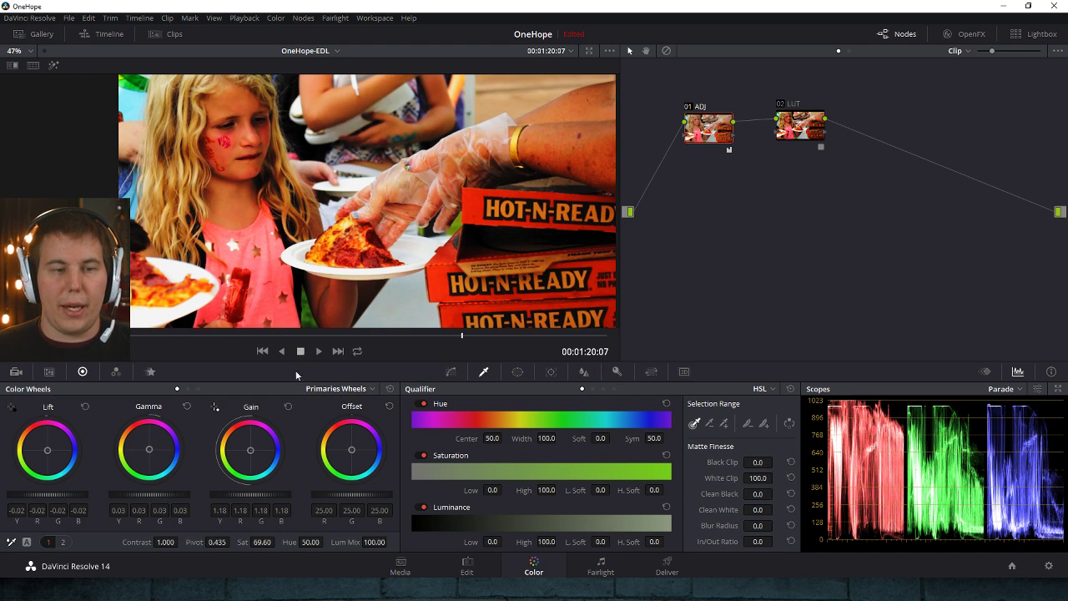
left_click_drag(255, 495, 251, 492)
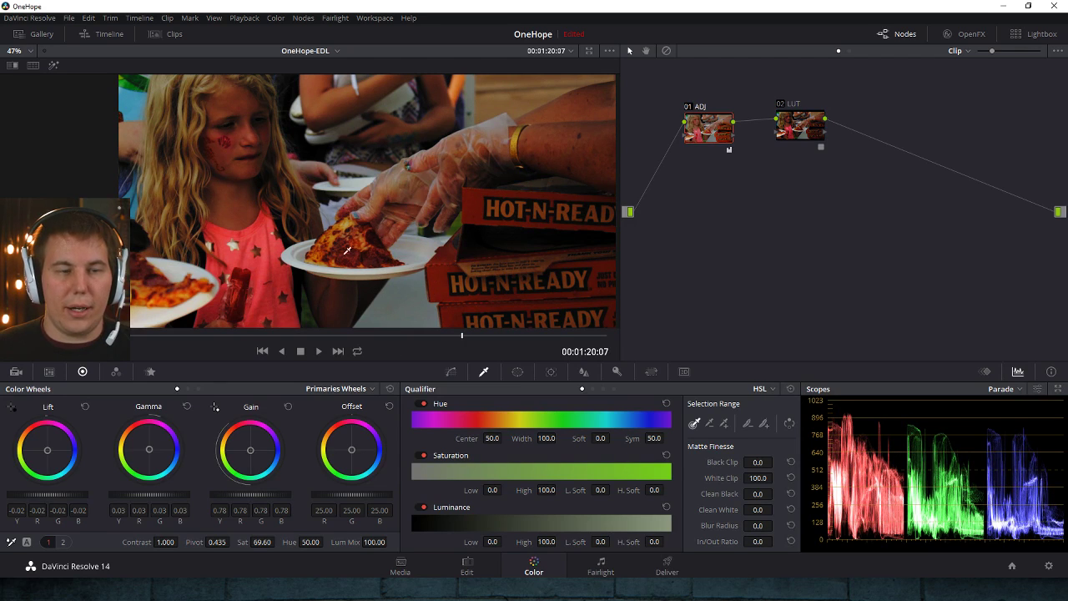
left_click(665, 51)
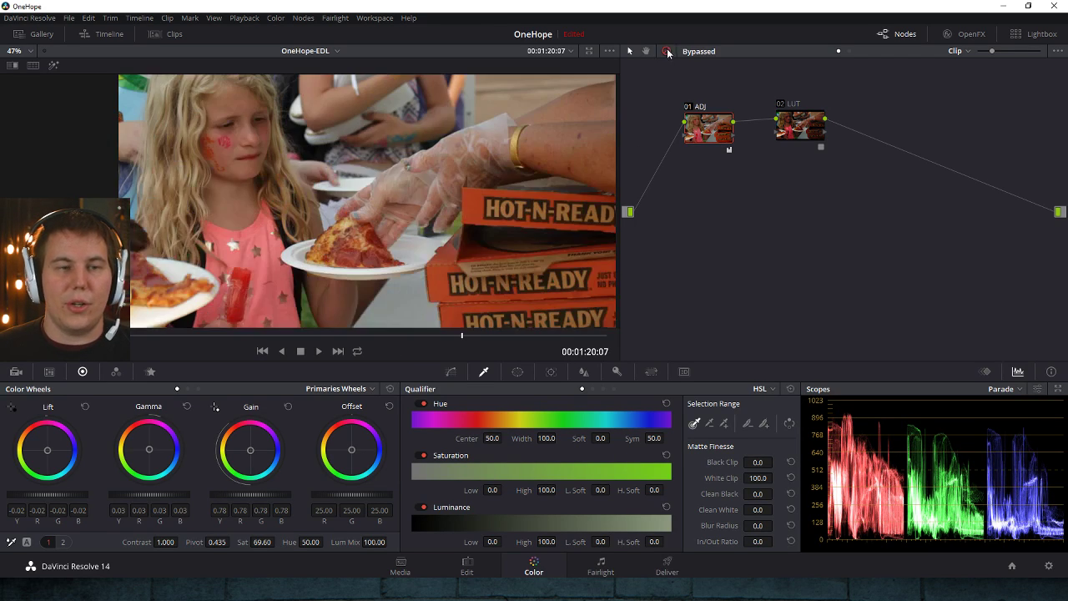
left_click(666, 51)
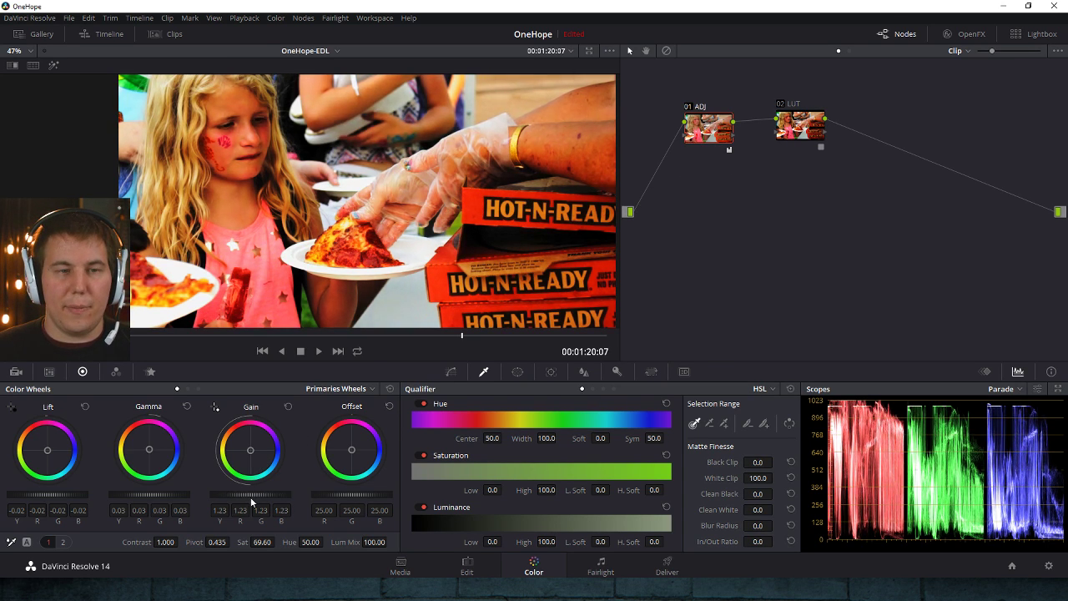
- Add a serial node after the LUT node, try lowering its gain to 0.49, and delete the node
left_click(806, 127)
key("alt+s")
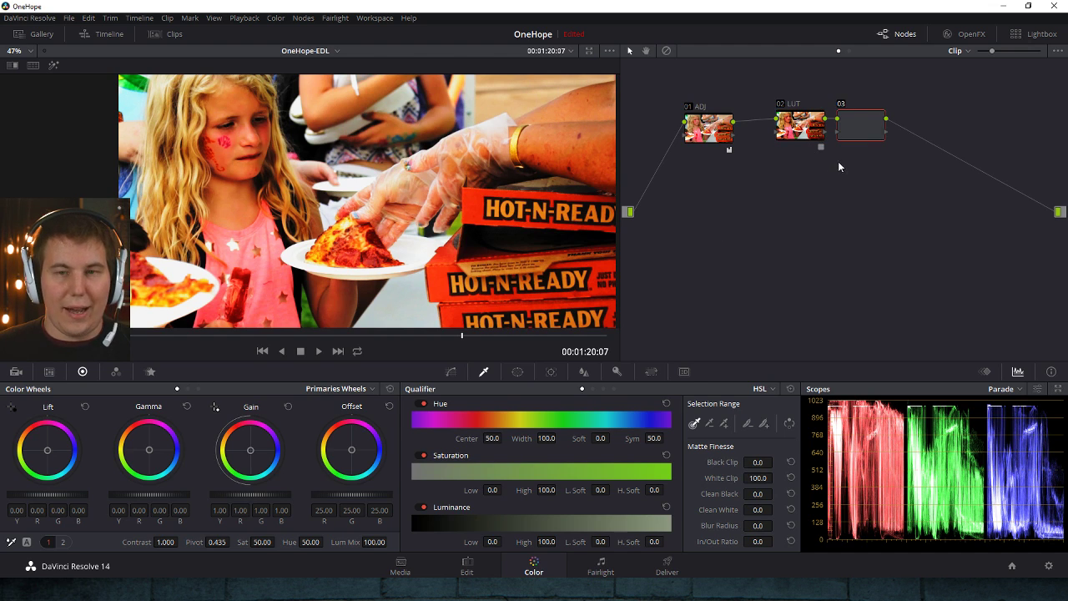
left_click_drag(275, 494, 265, 501)
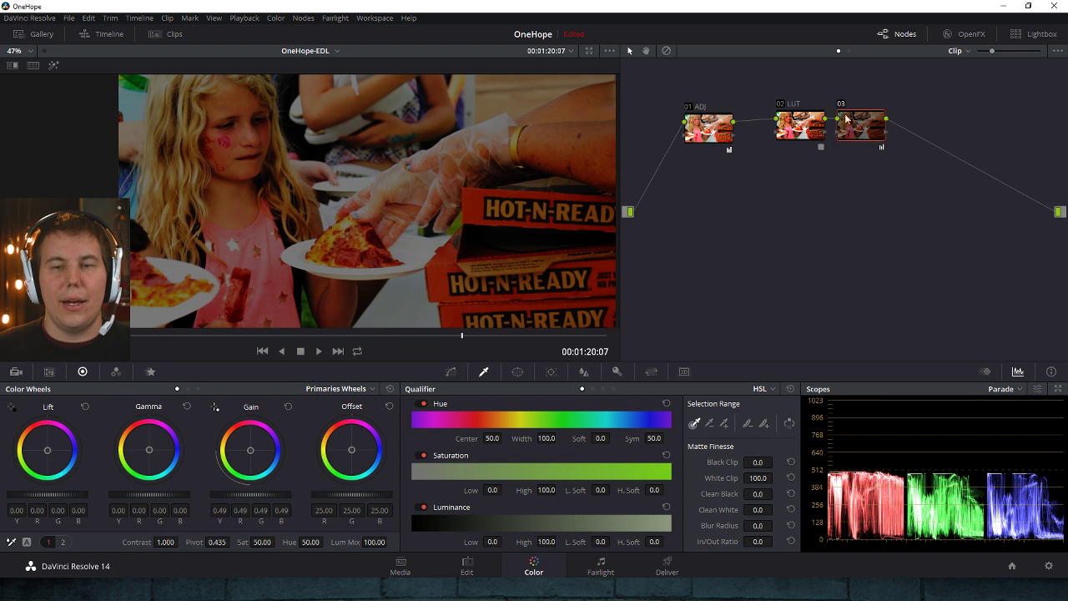
key("Delete")
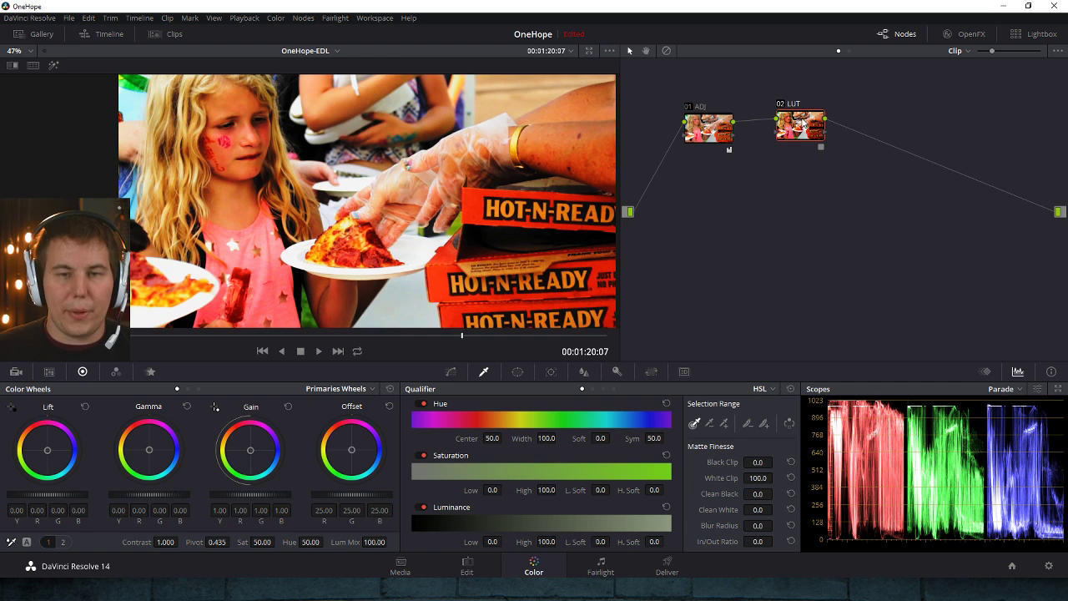
- Add another serial node after the LUT node, try its gain at 0.63, and delete it again
key("alt+s")
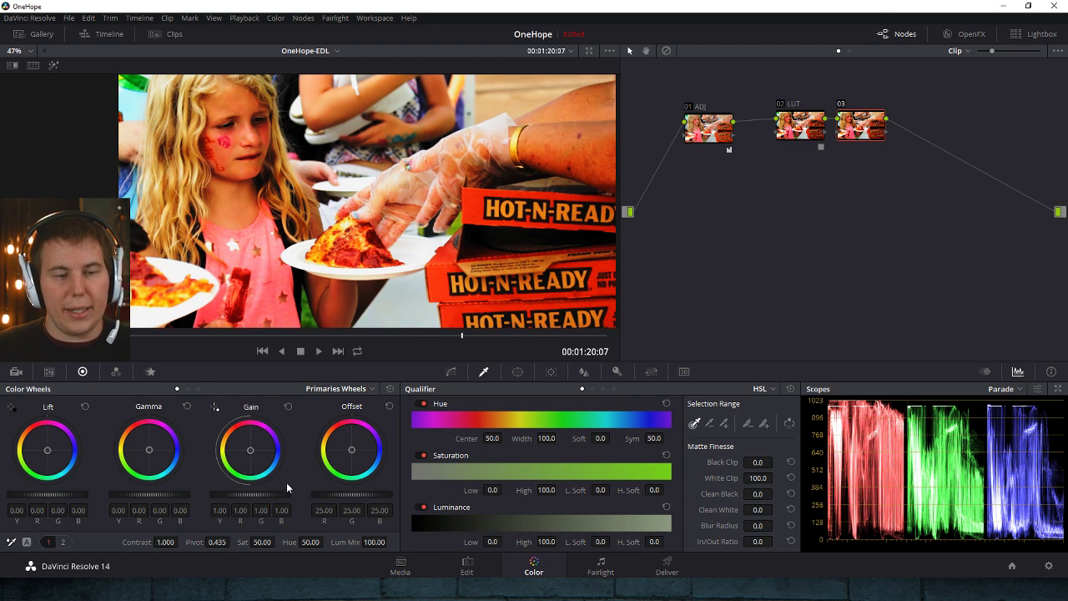
left_click_drag(273, 492, 251, 506)
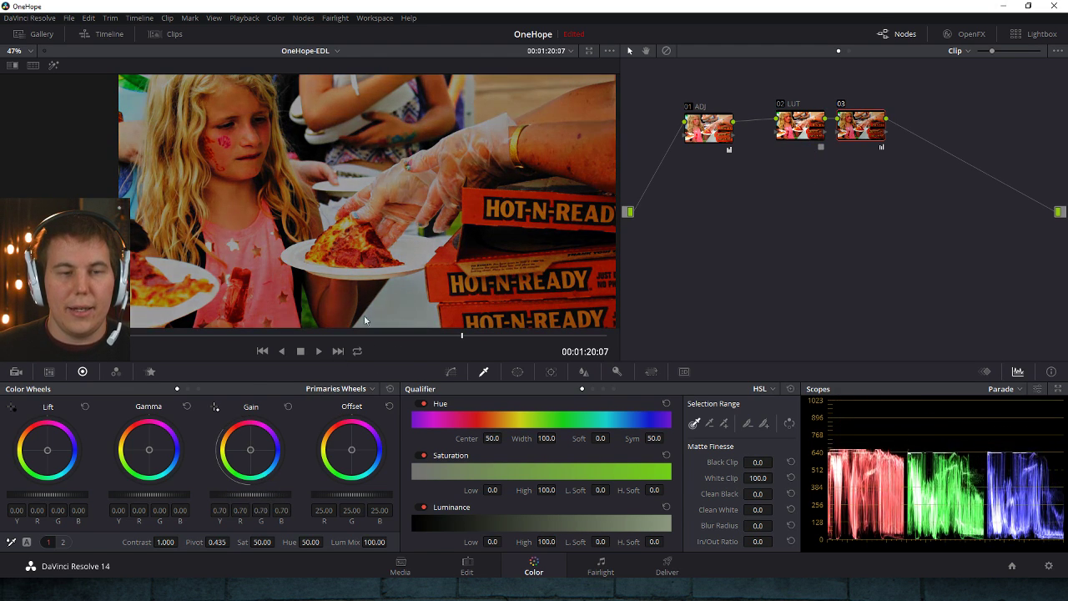
key("Delete")
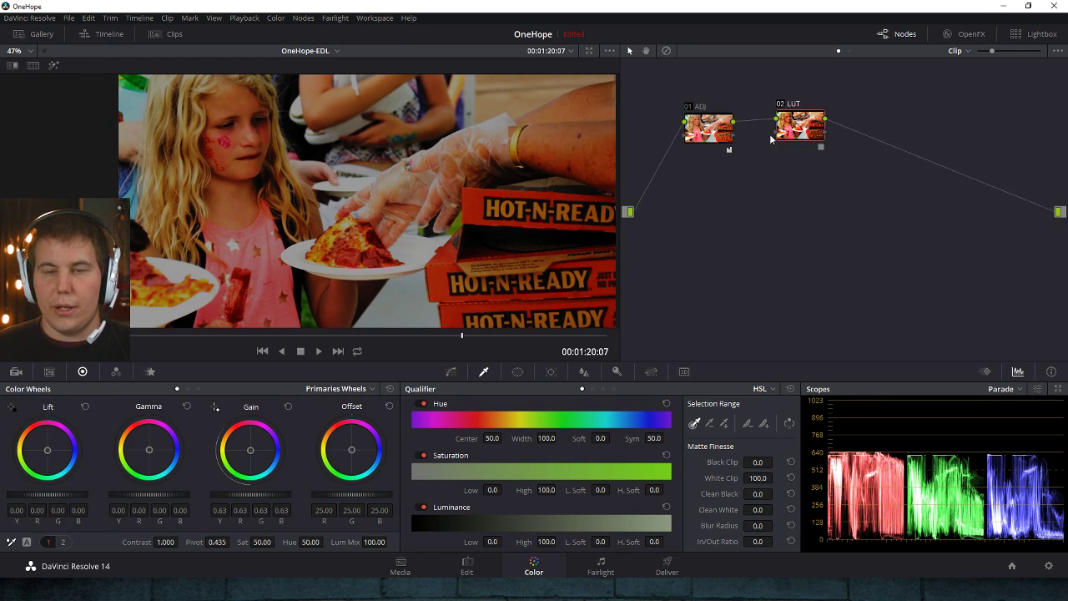
- Lower the ADJ node's gain to 0.98, and select the LUT node
left_click(708, 127)
left_click_drag(258, 498, 258, 499)
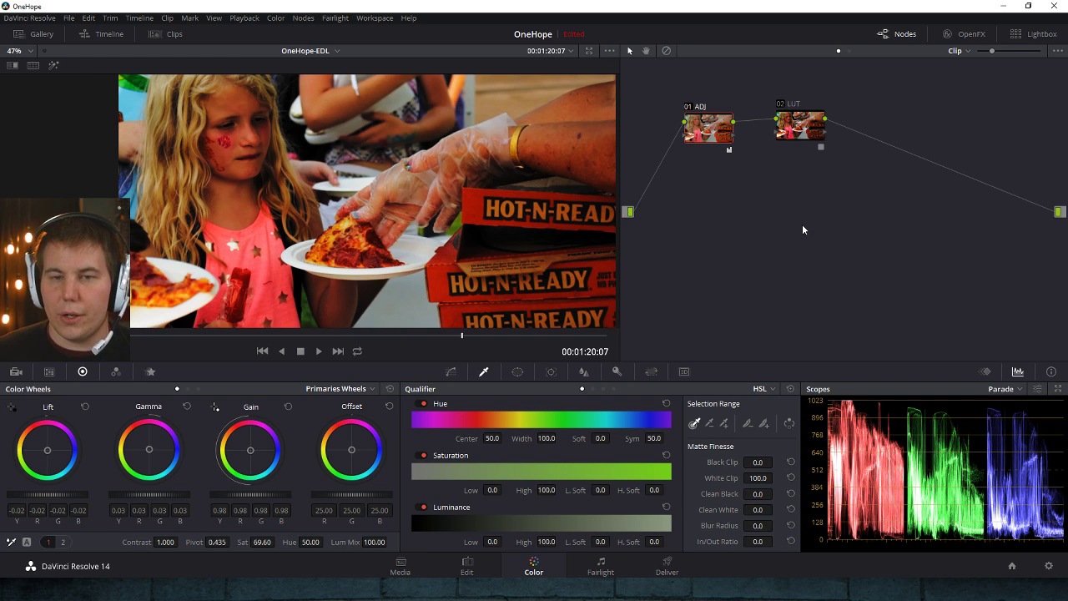
left_click(800, 130)
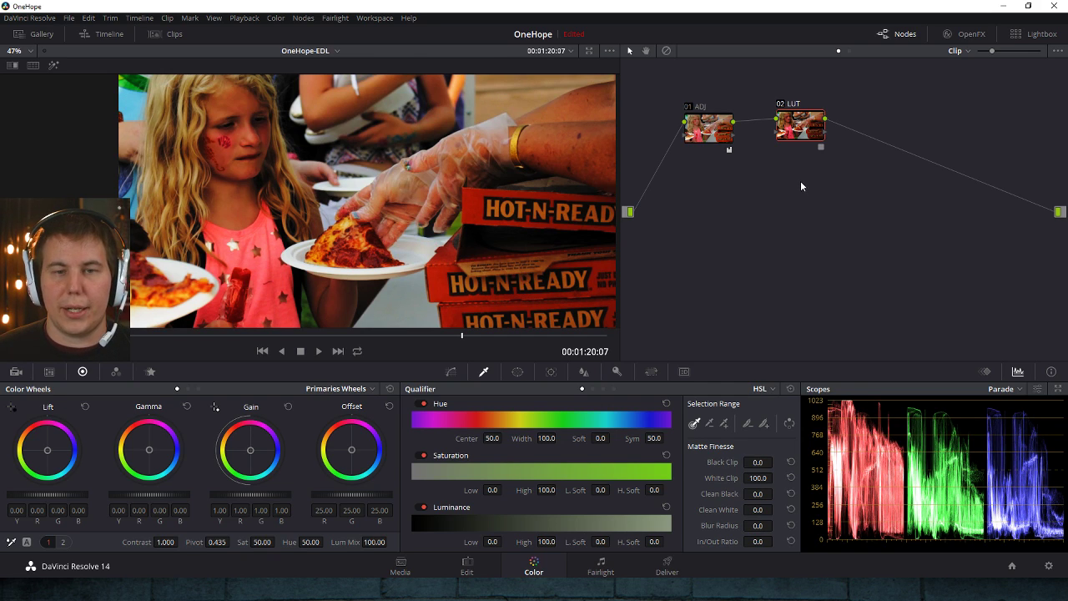
- Try the ADJ node's gain at 1.22, raise its saturation to 98.40, and bring the gain down to 1.01
left_click(716, 136)
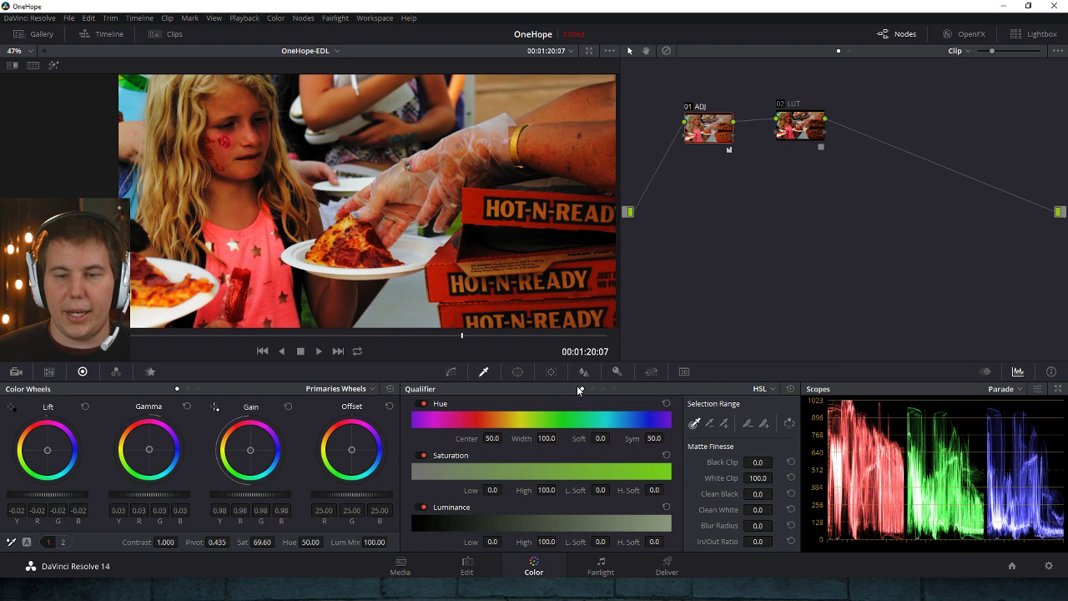
left_click_drag(267, 501, 276, 496)
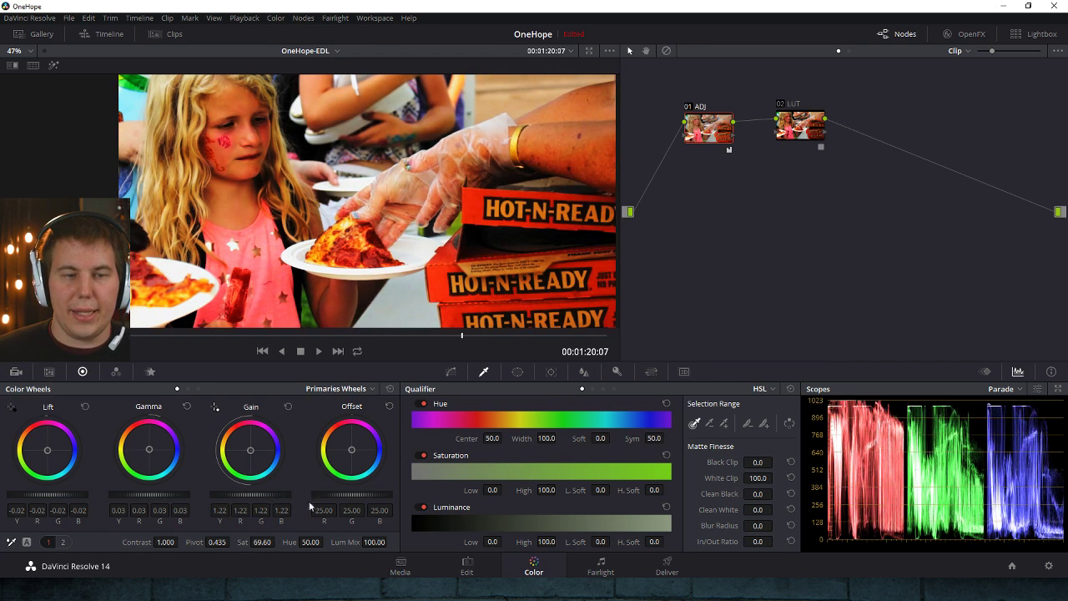
left_click_drag(261, 541, 278, 541)
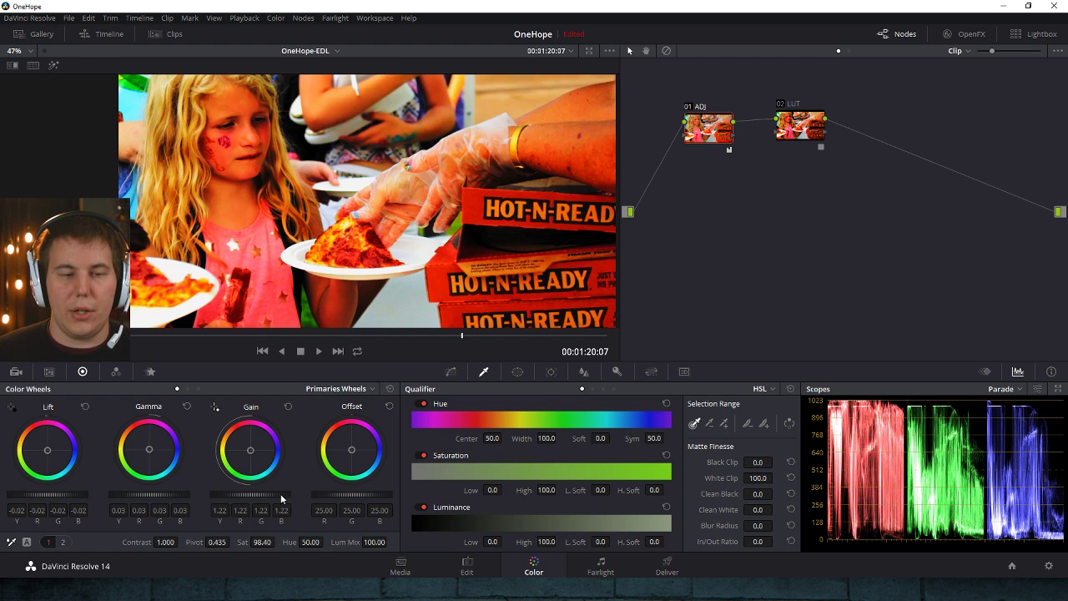
left_click_drag(278, 501, 298, 475)
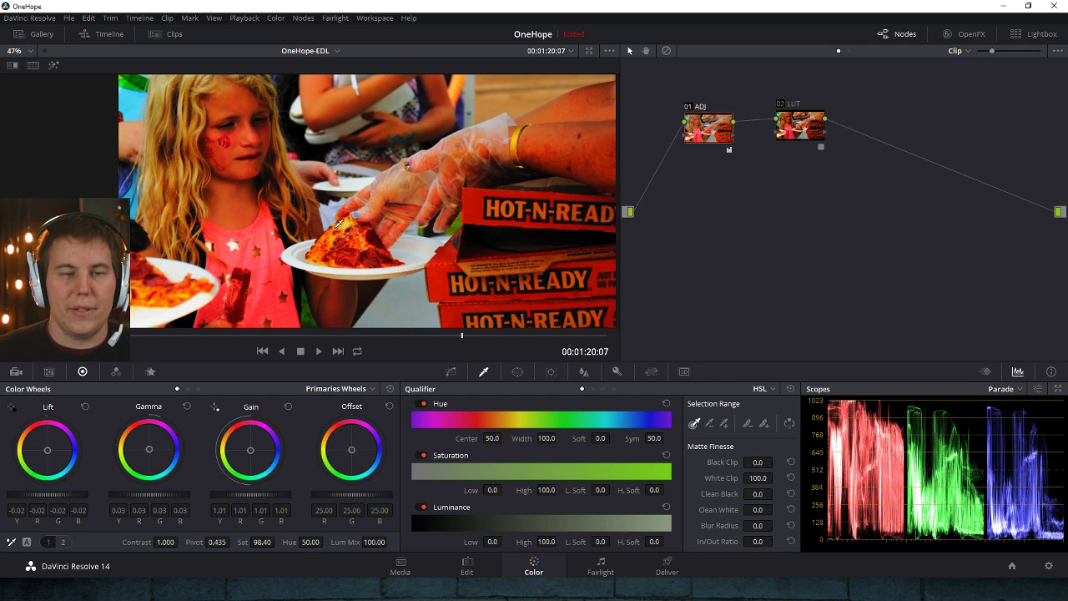
- Lower the ADJ node's orange-yellow saturation to 0.39 at input hue 297.20 with the Hue Vs Sat curve
left_click(451, 372)
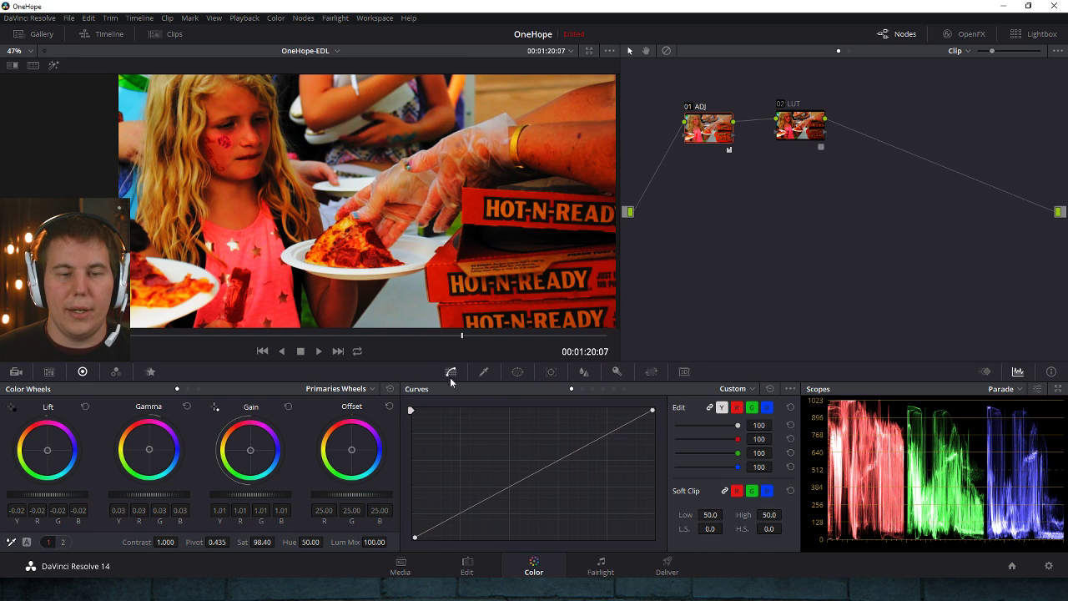
left_click(583, 388)
left_click(592, 389)
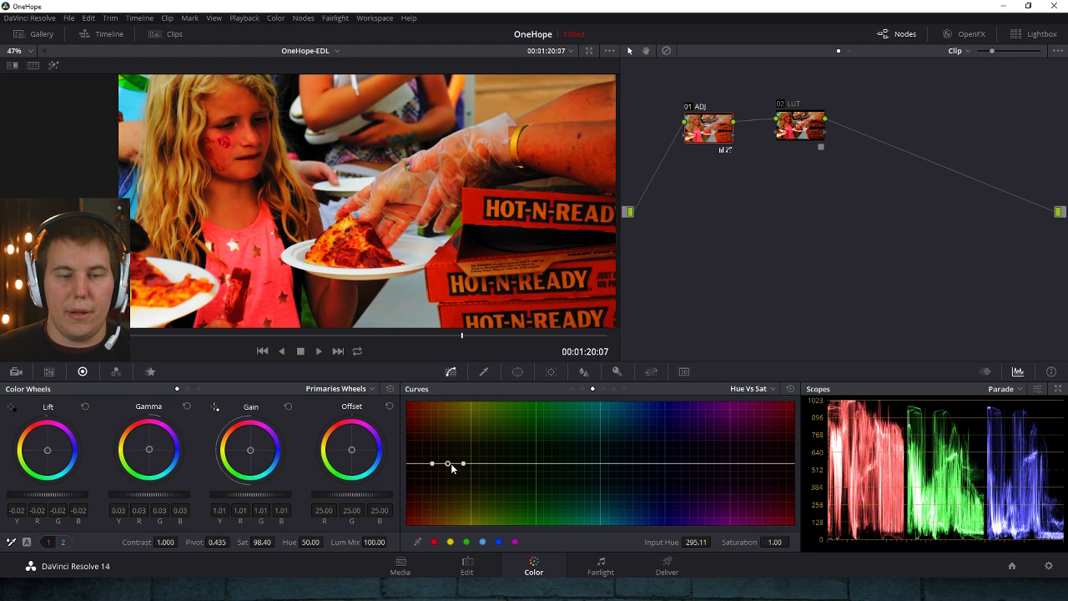
left_click_drag(447, 463, 451, 500)
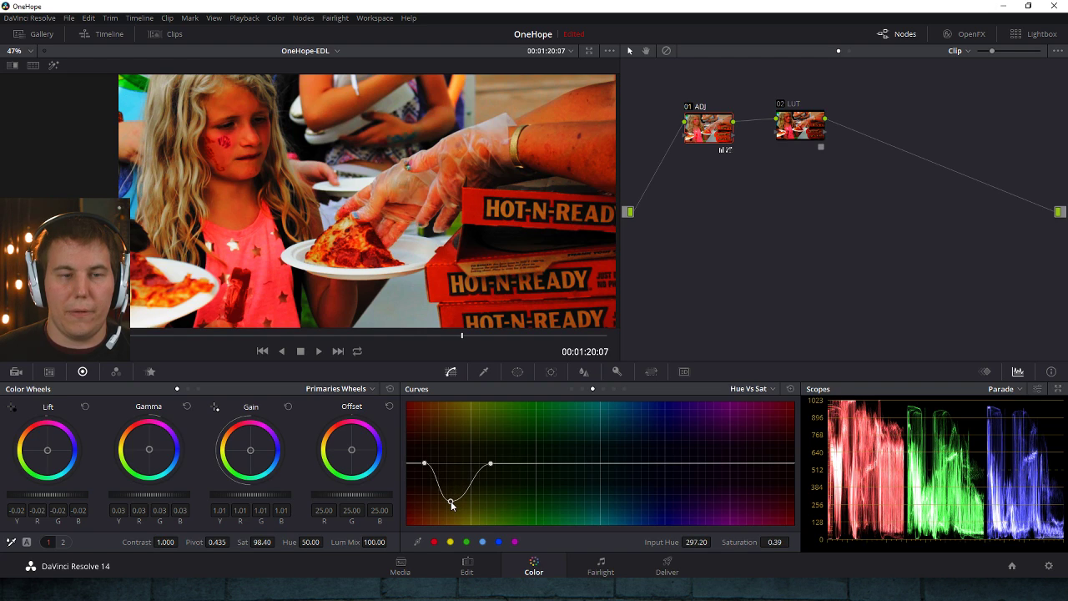
left_click(626, 389)
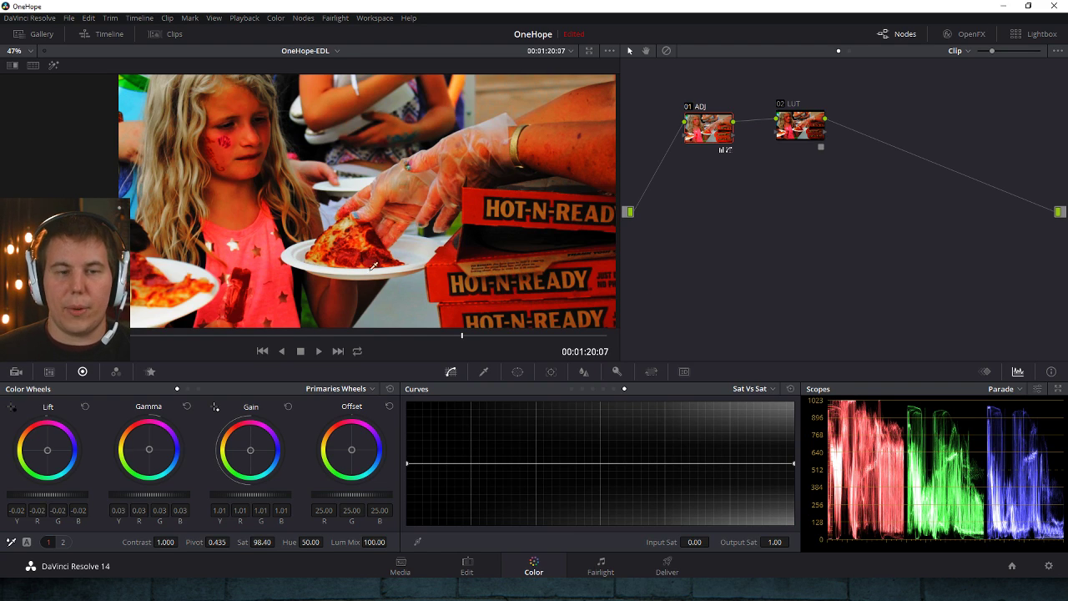
left_click(484, 371)
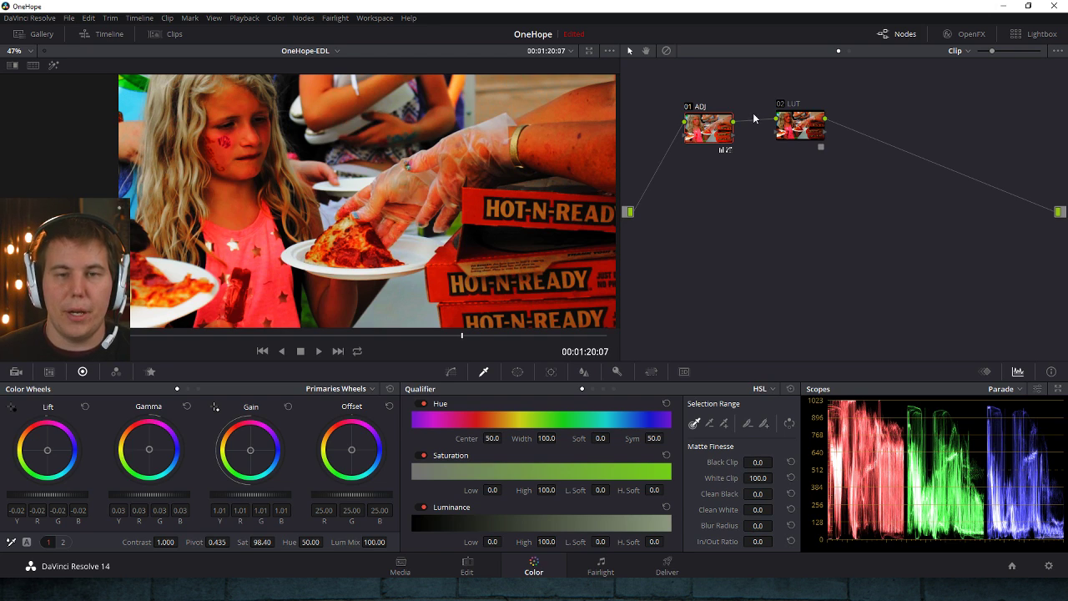
- Delete the ADJ node, and brighten the LUT node by pulling its custom curve's white point inward, with the grade bypass switched off again
left_click(666, 52)
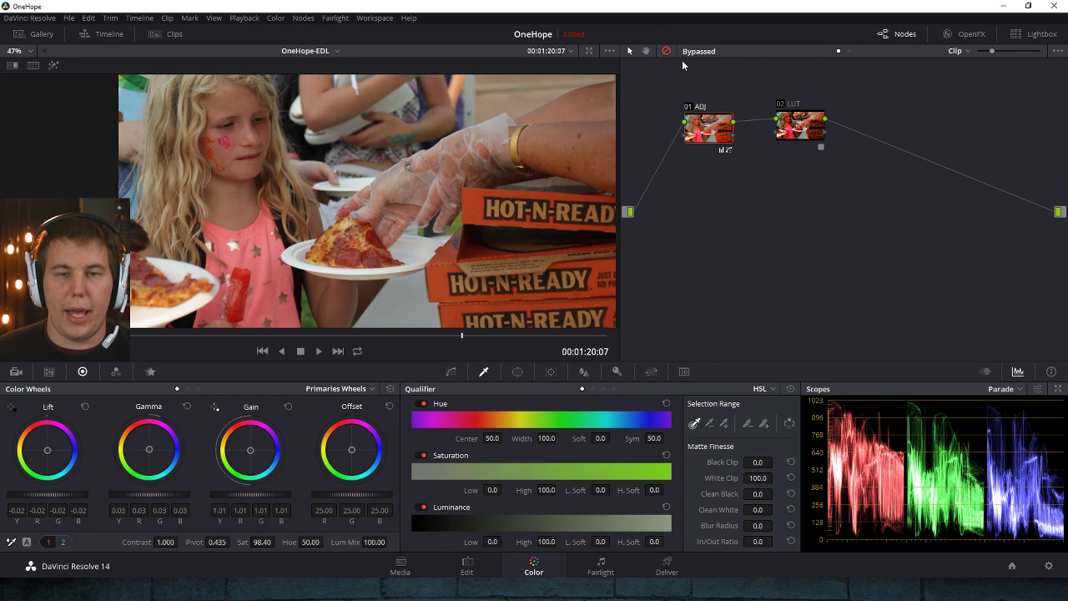
key("Delete")
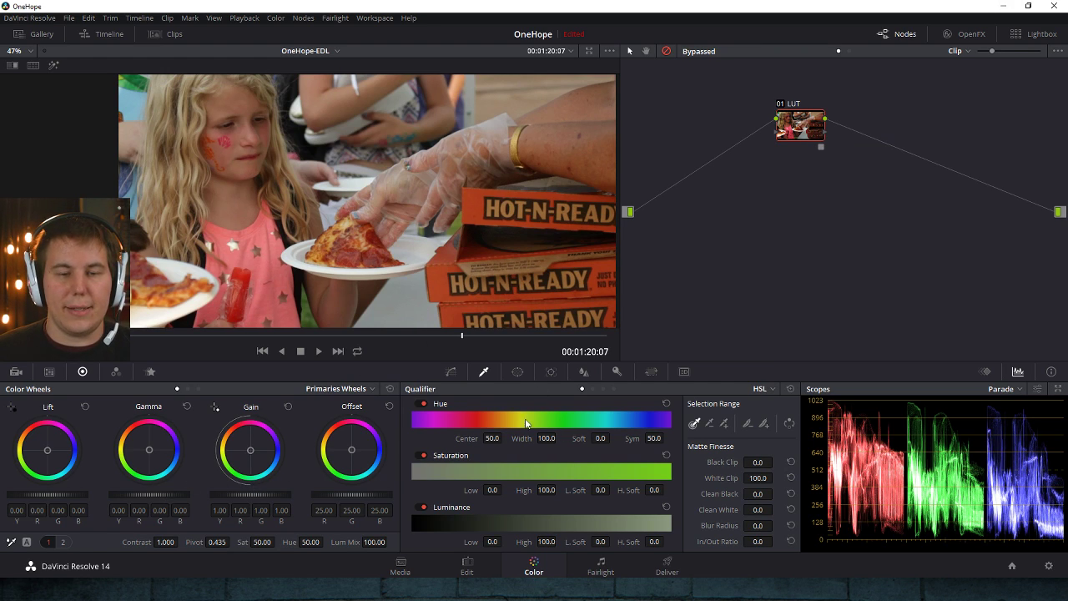
left_click(451, 371)
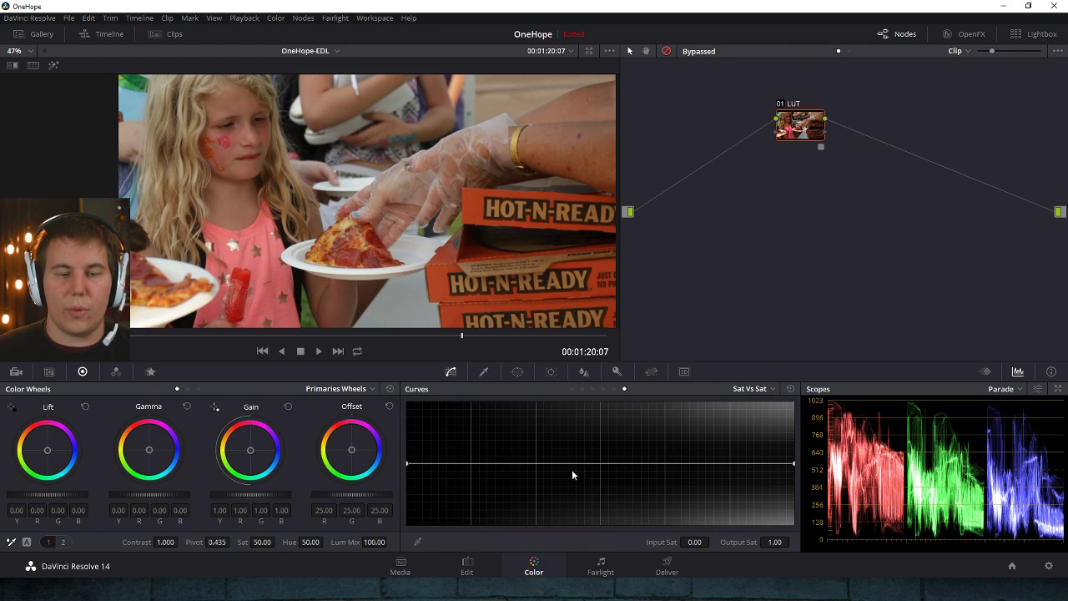
left_click(571, 389)
left_click_drag(653, 409, 617, 410)
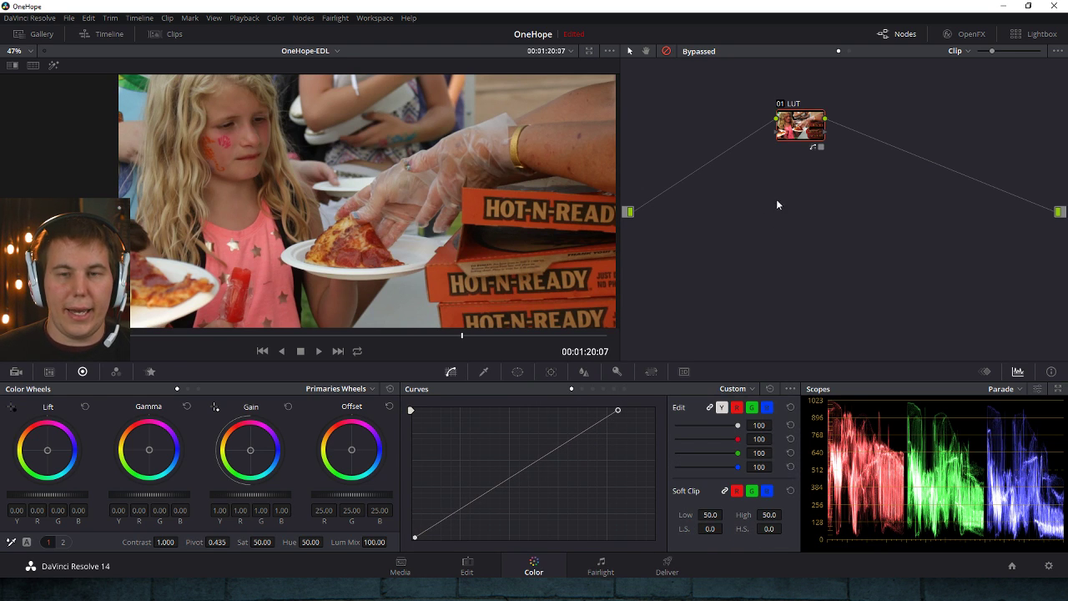
left_click(666, 50)
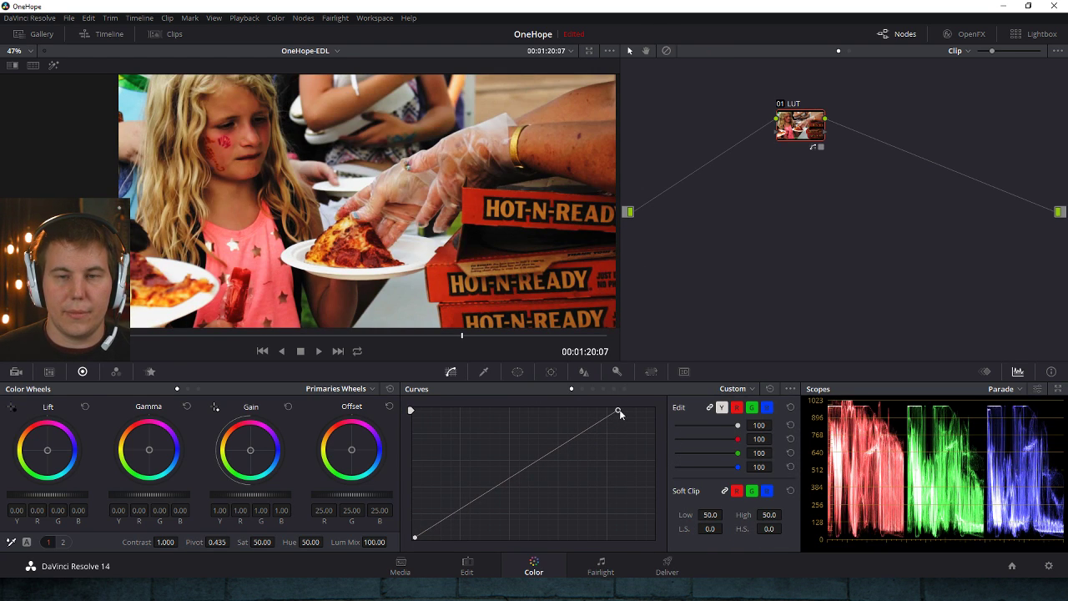
- Reset the whole grade, set lift to -0.02, gain to 1.10 and saturation to 86.60, and raise the custom curve's lower midtones
key("ctrl+Home")
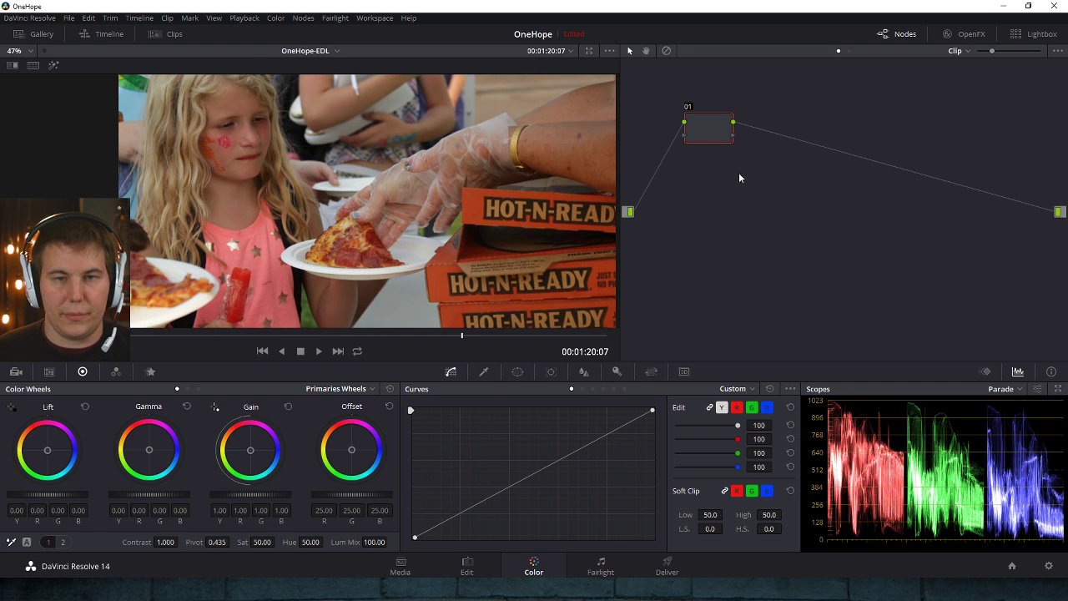
left_click_drag(264, 496, 277, 497)
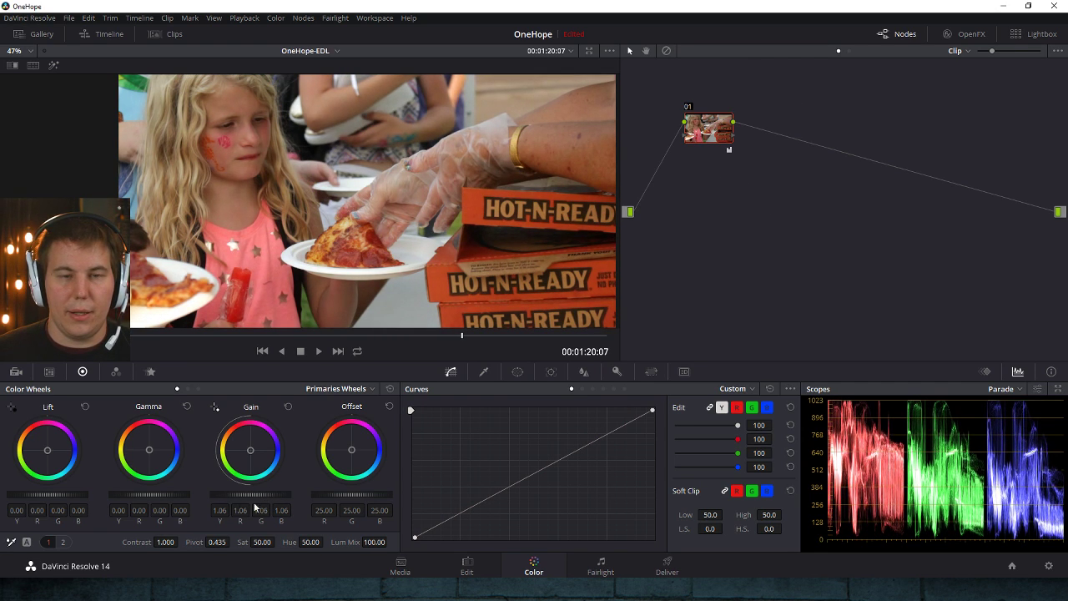
left_click_drag(75, 496, 70, 496)
left_click_drag(262, 542, 312, 240)
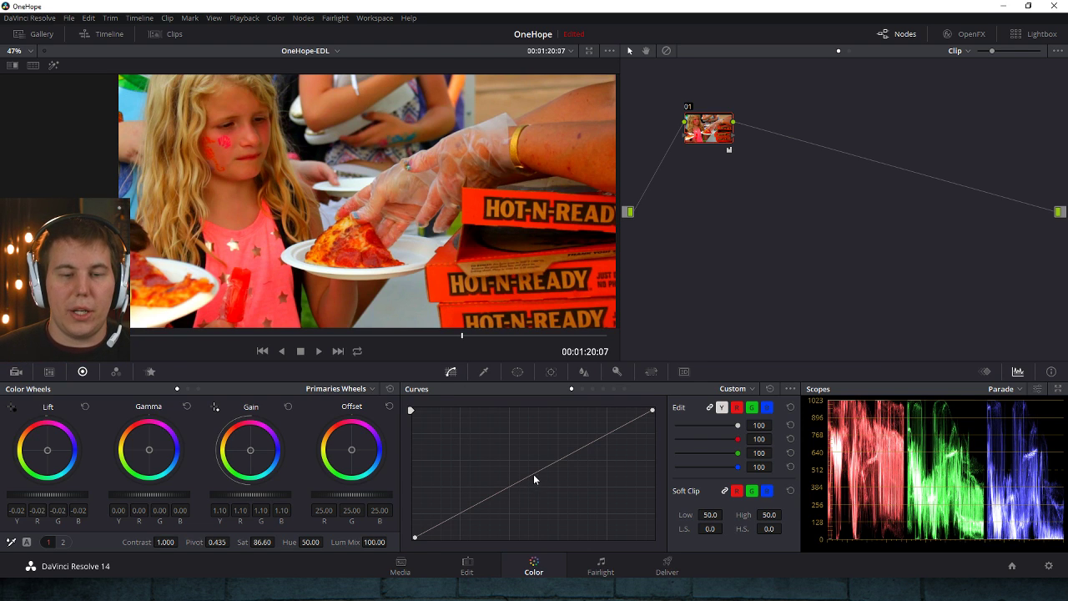
mouse_move(494, 496)
left_mouse_down()
mouse_move(504, 477)
mouse_move(491, 482)
left_mouse_up()
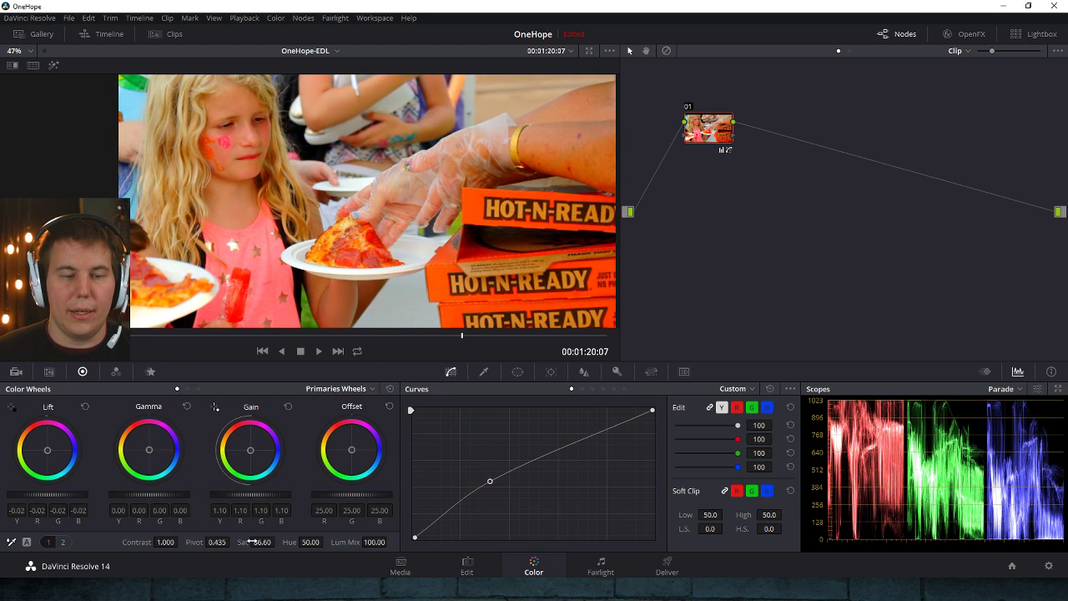
- Flatten the pizza shot's first node by raising its lift to 0.03 and lowering its gain to 0.68
left_click_drag(65, 498, 70, 497)
left_click_drag(284, 494, 274, 494)
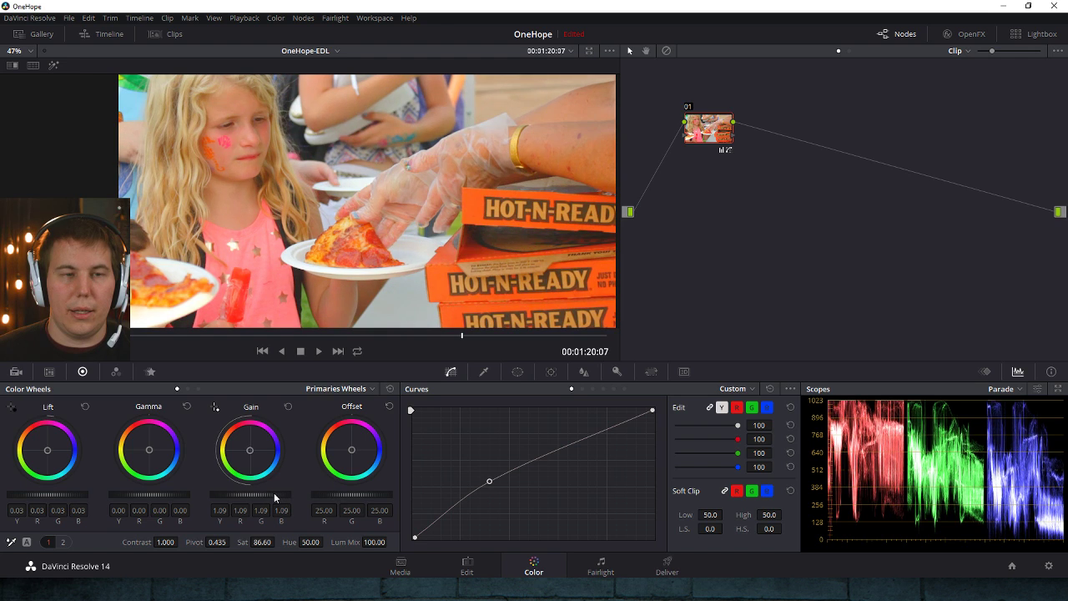
scroll(267, 491, "down", 15)
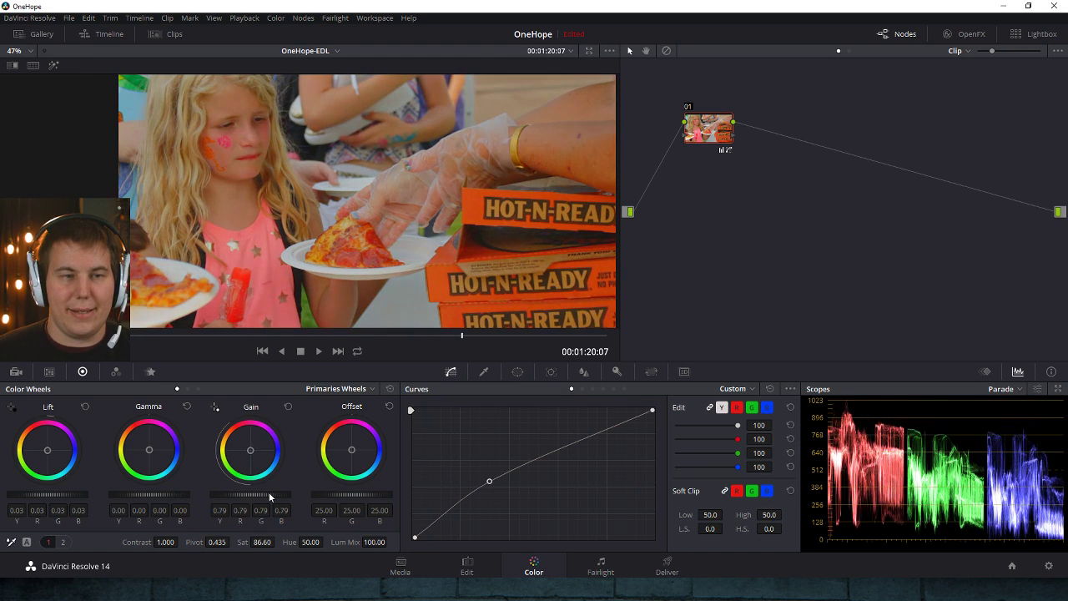
scroll(269, 493, "down", 5)
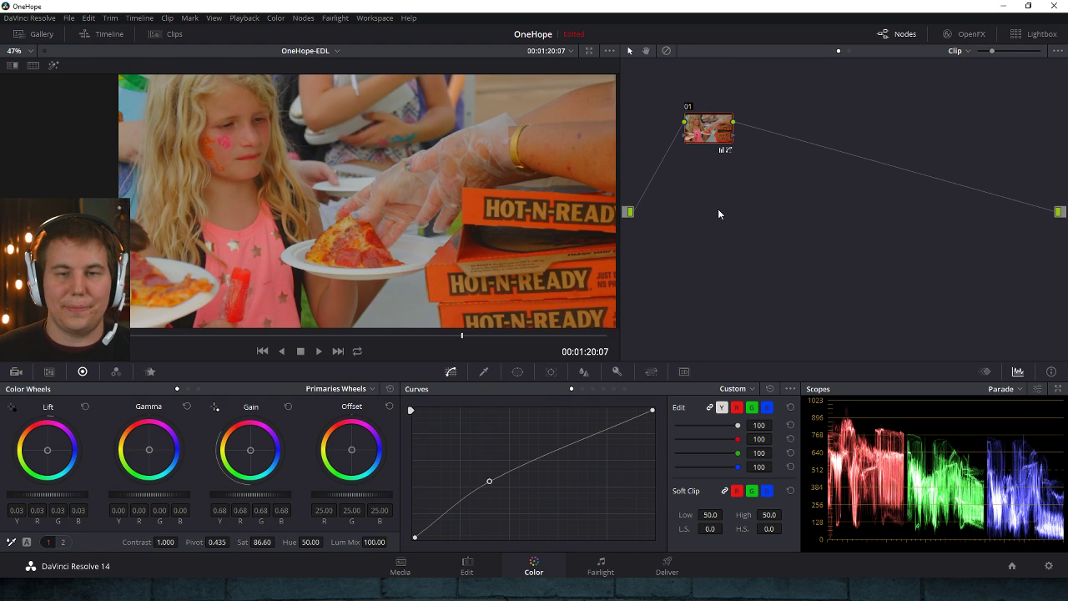
- Add a serial node after node 01 and apply the Ground_Control 3D LUT GC_Spectre_Foster-709 to it
key("alt+s")
right_click(774, 132)
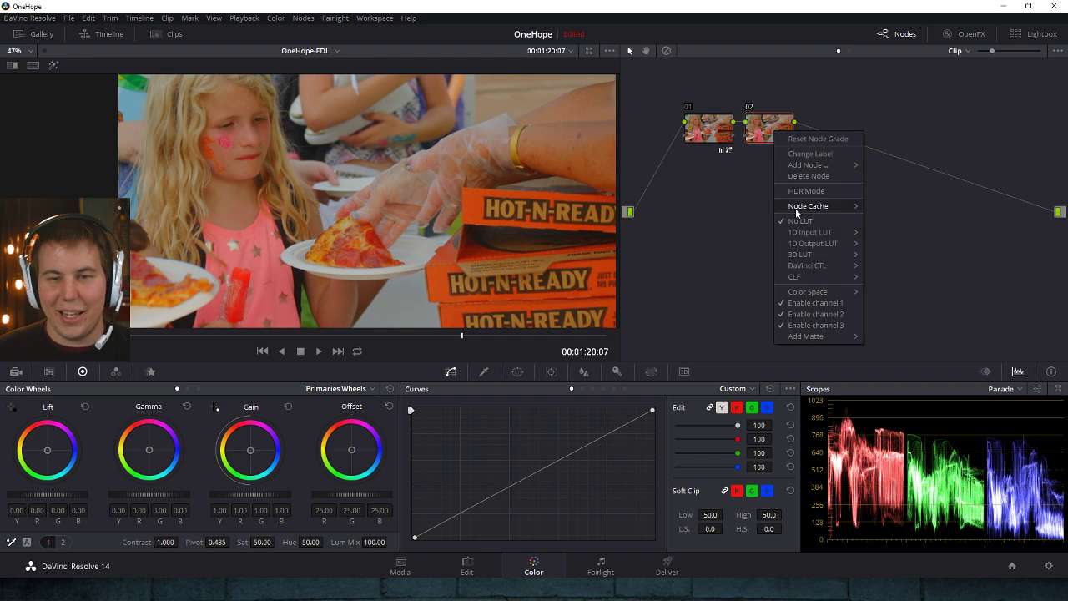
mouse_move(835, 254)
mouse_move(928, 337)
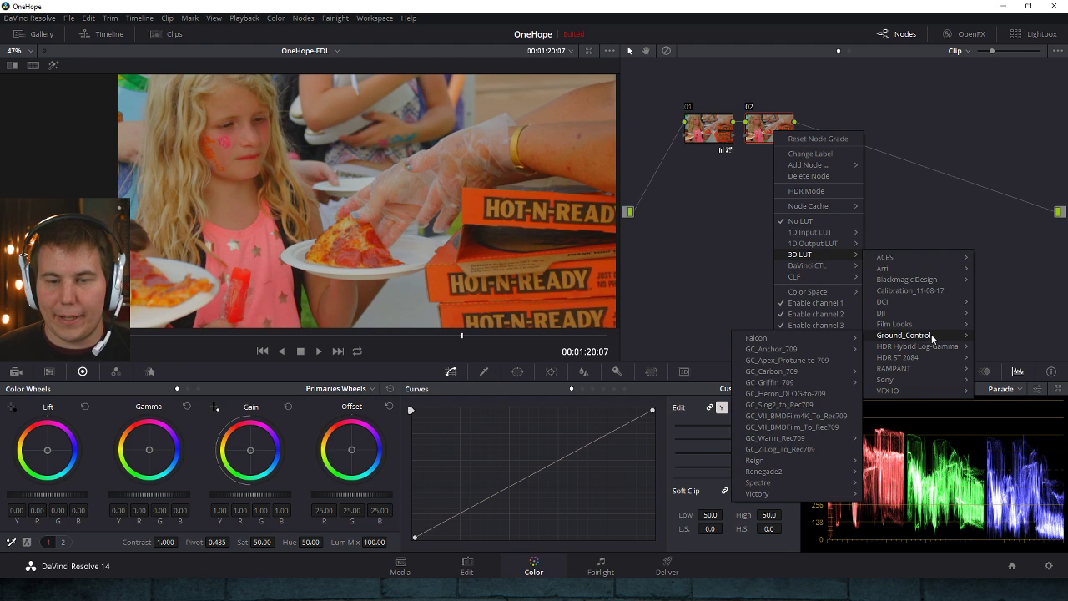
mouse_move(818, 436)
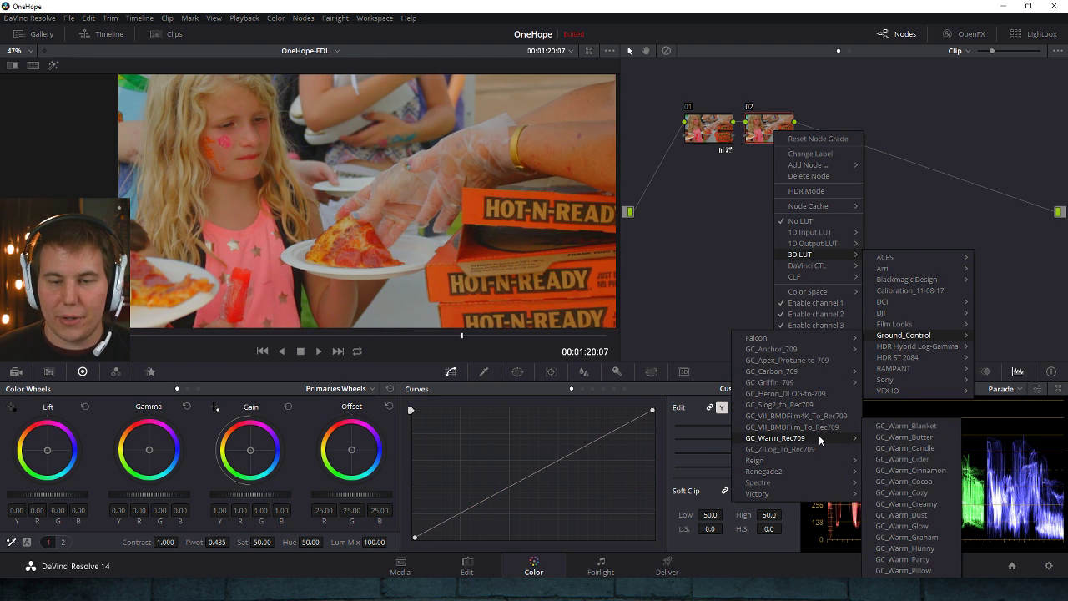
mouse_move(819, 484)
mouse_move(872, 486)
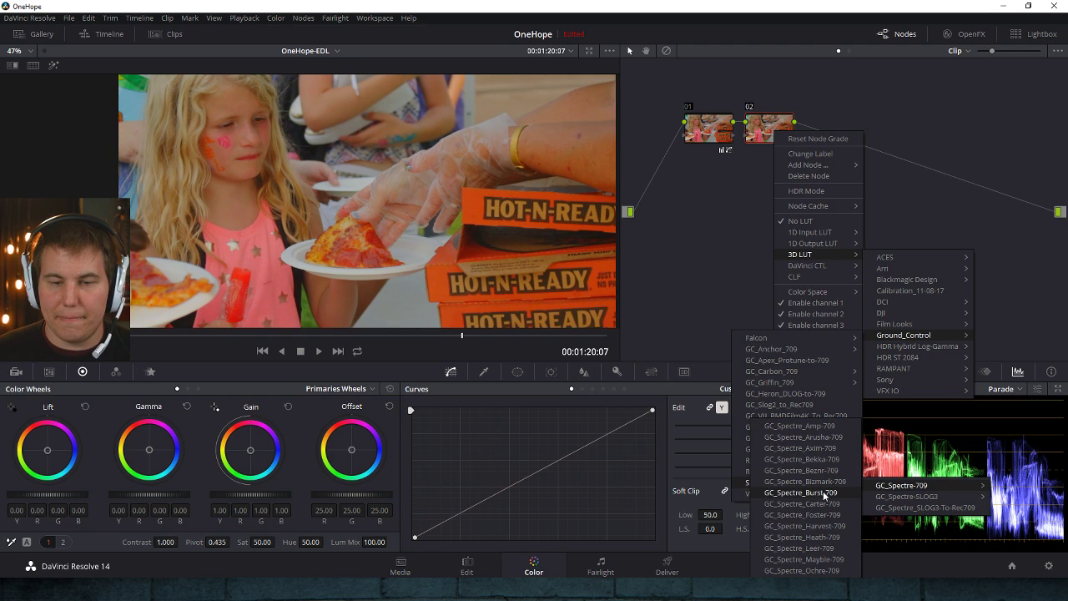
left_click(826, 515)
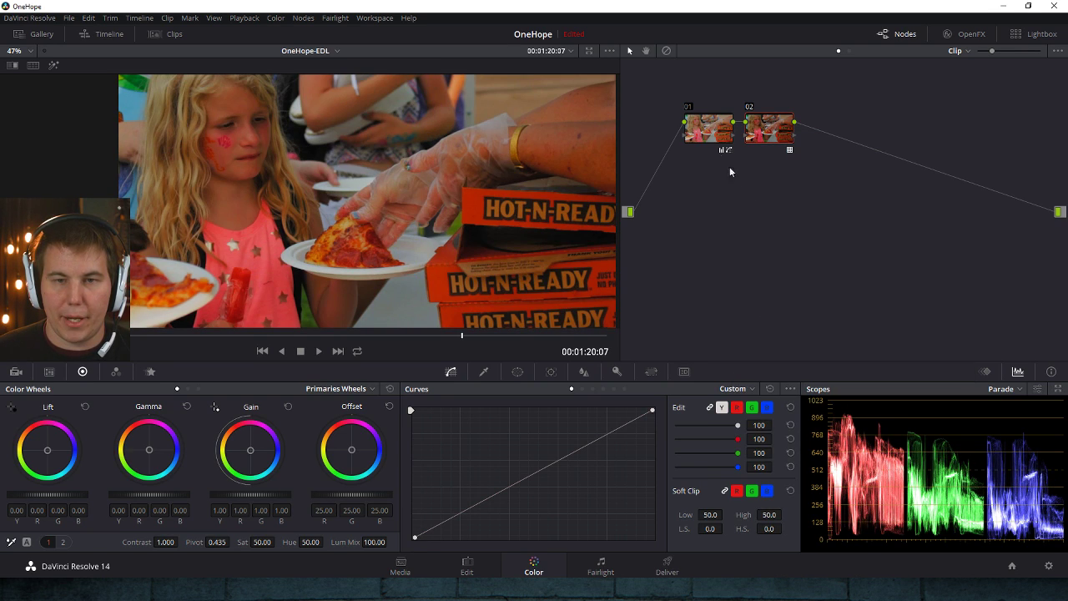
- Move the LUT node farther from node 01 and insert a new serial node between them
left_click_drag(776, 123, 837, 126)
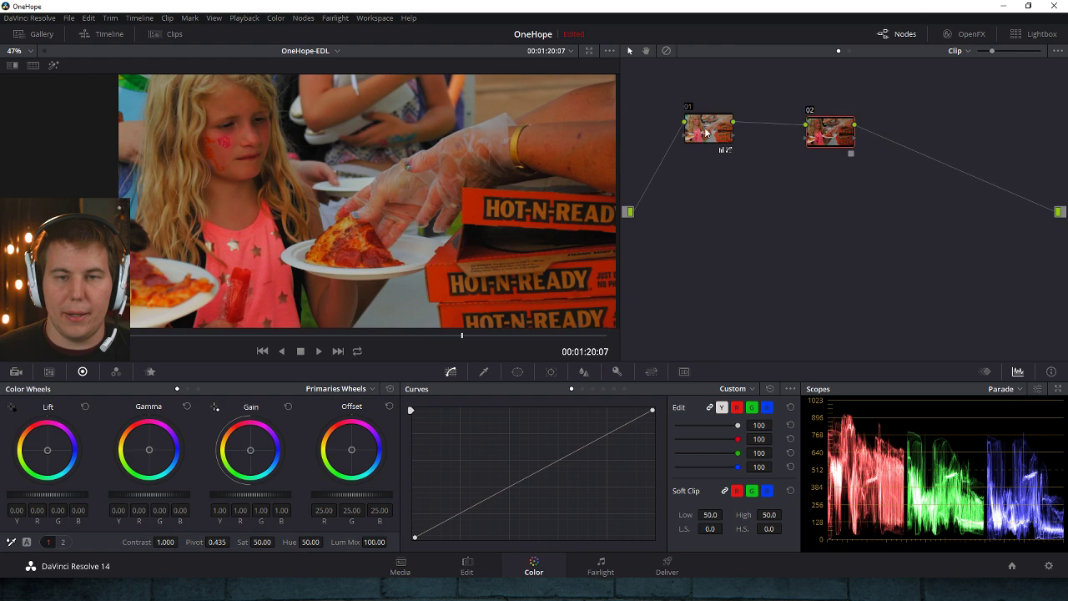
left_click(706, 131)
key("alt+s")
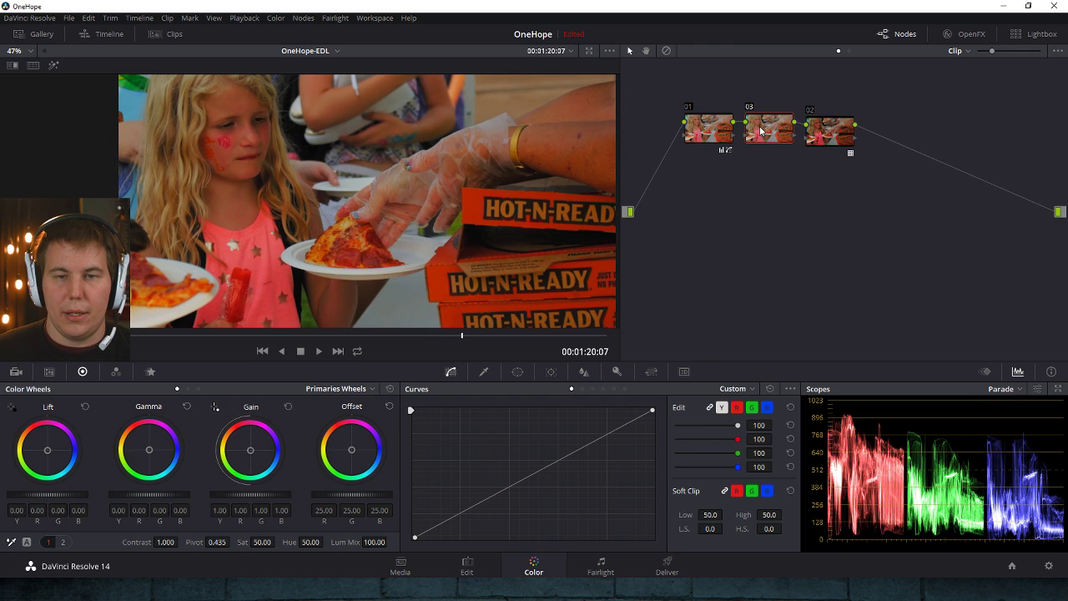
- Disable nodes 01 and 02, and set node 03's lift to -0.05, gain to 1.05 and saturation to 70.00
left_click(687, 109)
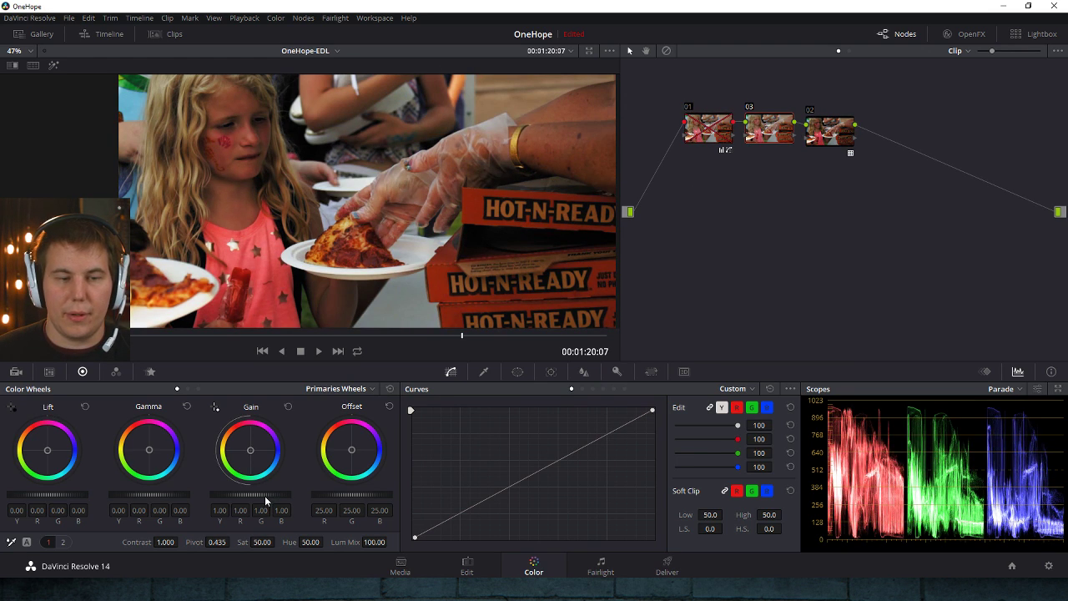
scroll(265, 496, "up", 2)
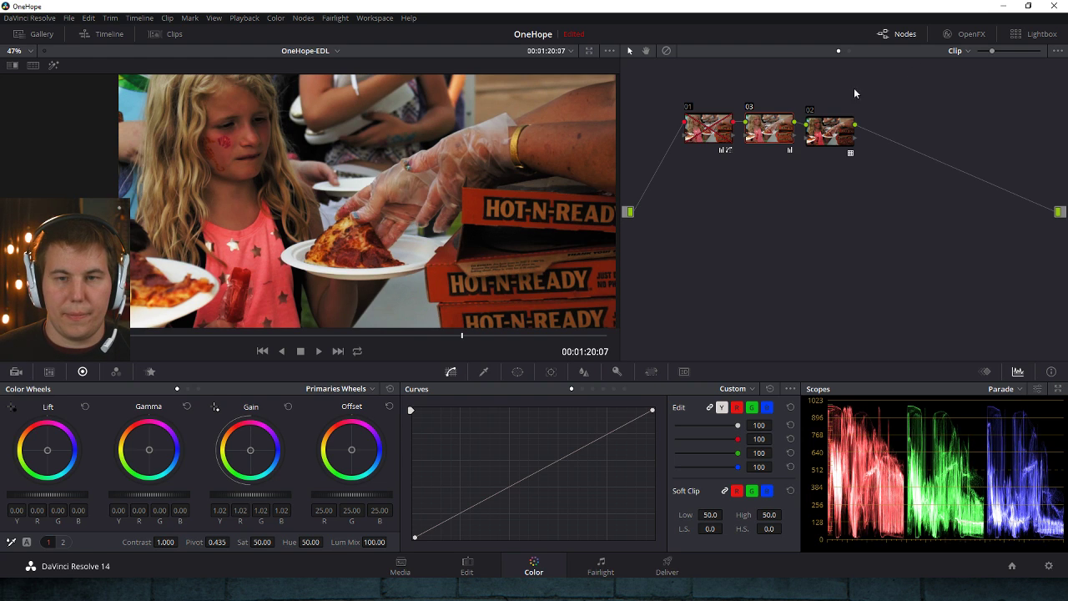
left_click(811, 109)
scroll(241, 497, "up", 3)
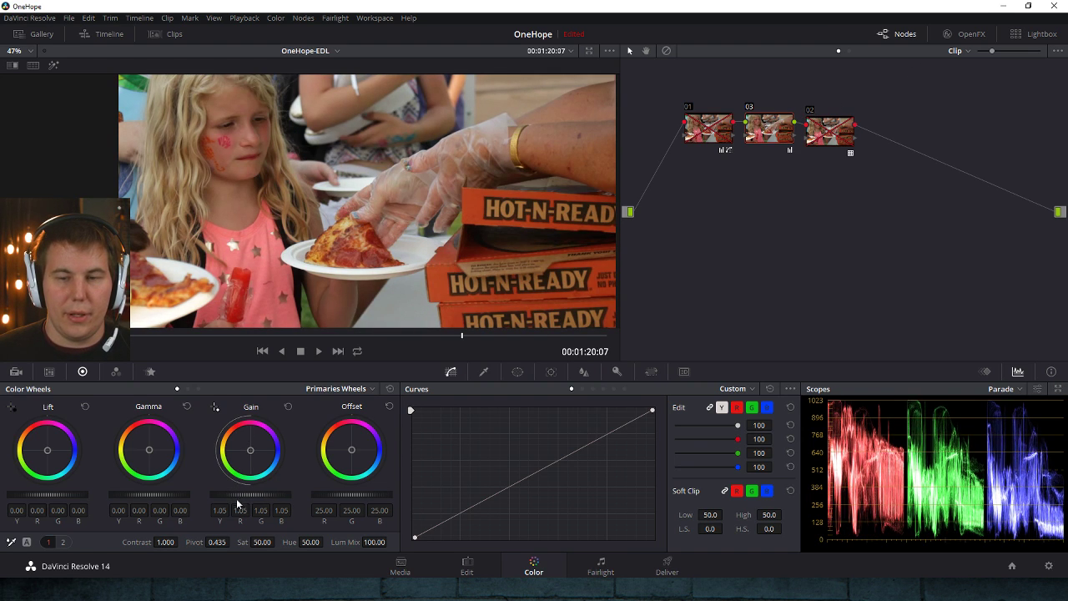
scroll(67, 495, "down", 5)
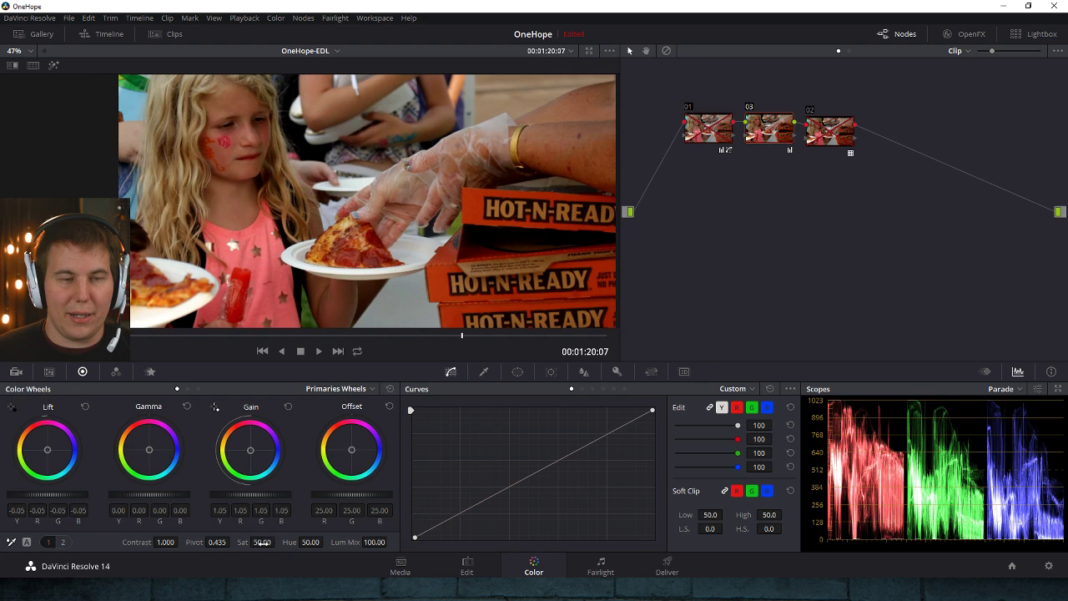
mouse_move(263, 543)
left_mouse_down()
mouse_move(292, 542)
mouse_move(253, 543)
left_mouse_up()
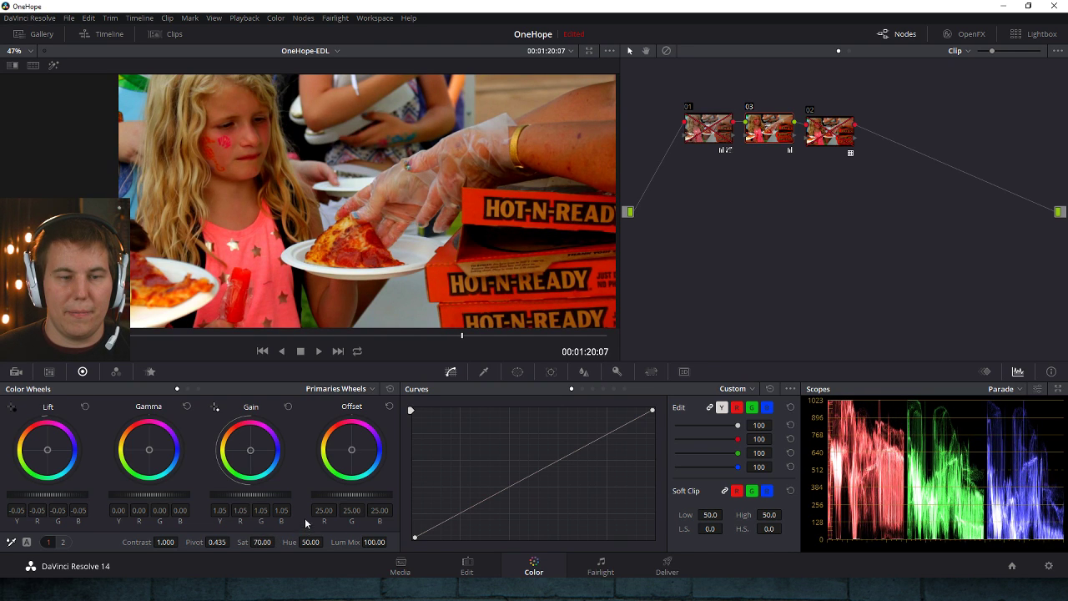
- Compare the LUT over node 03's grade with the LUT over node 01's grade, ending with only node 01 enabled
left_click(811, 111)
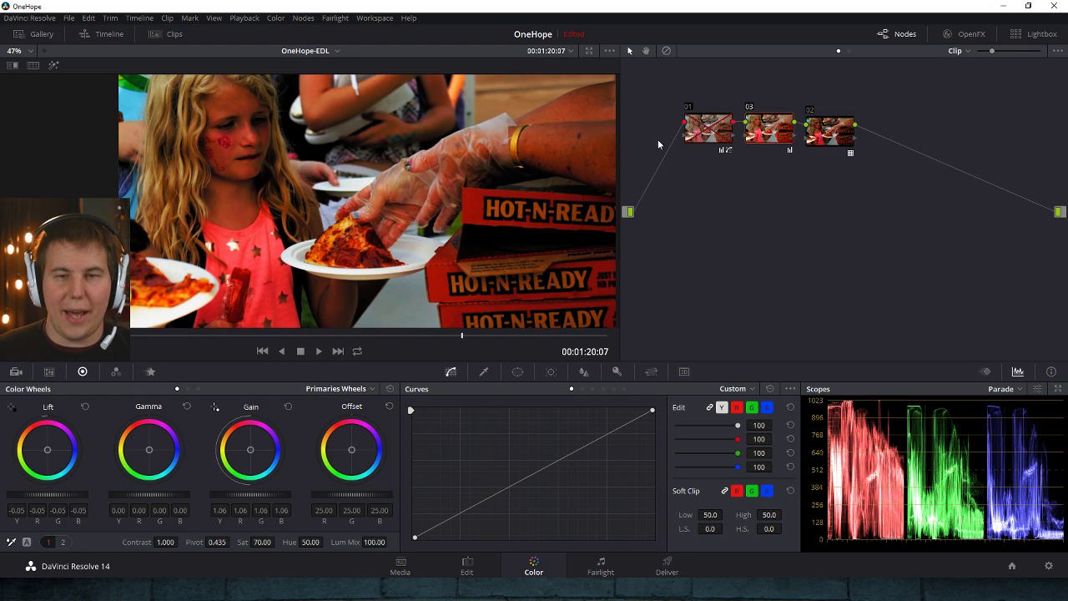
left_click(750, 108)
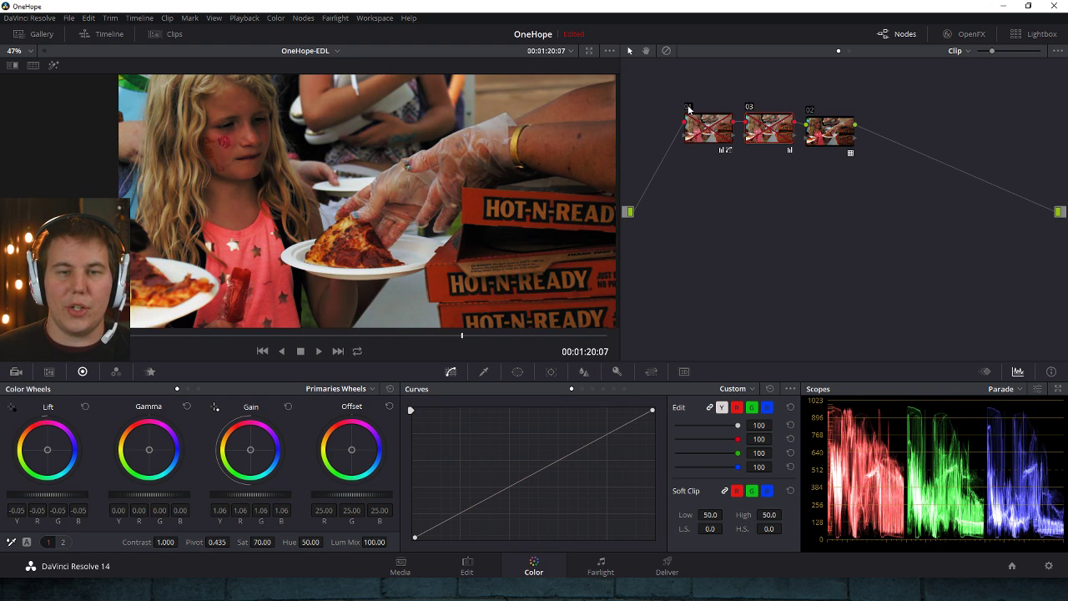
left_click(690, 107)
left_click(812, 112)
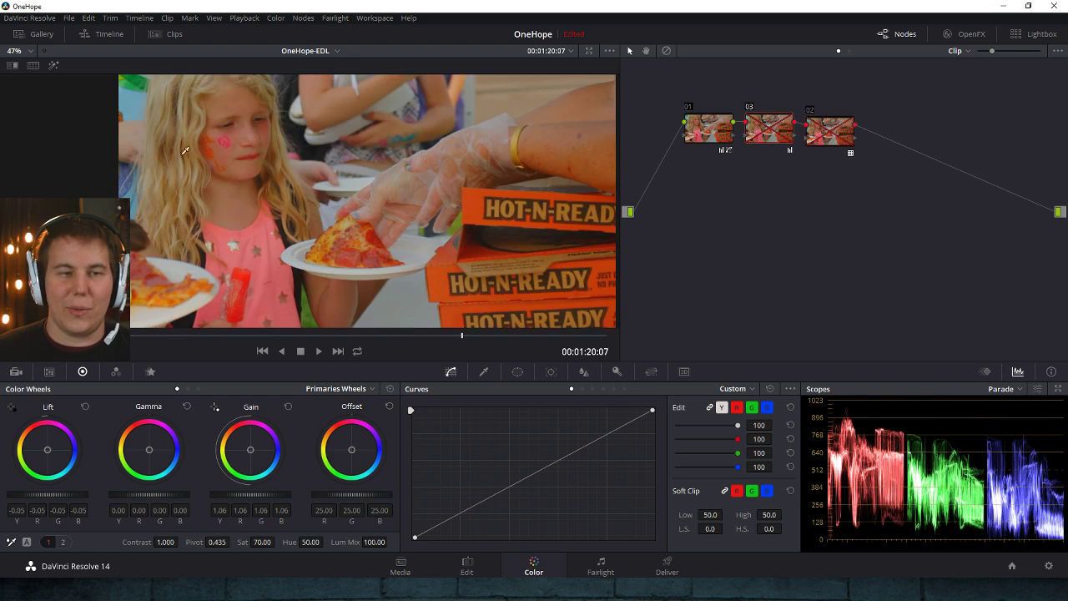
left_click(812, 111)
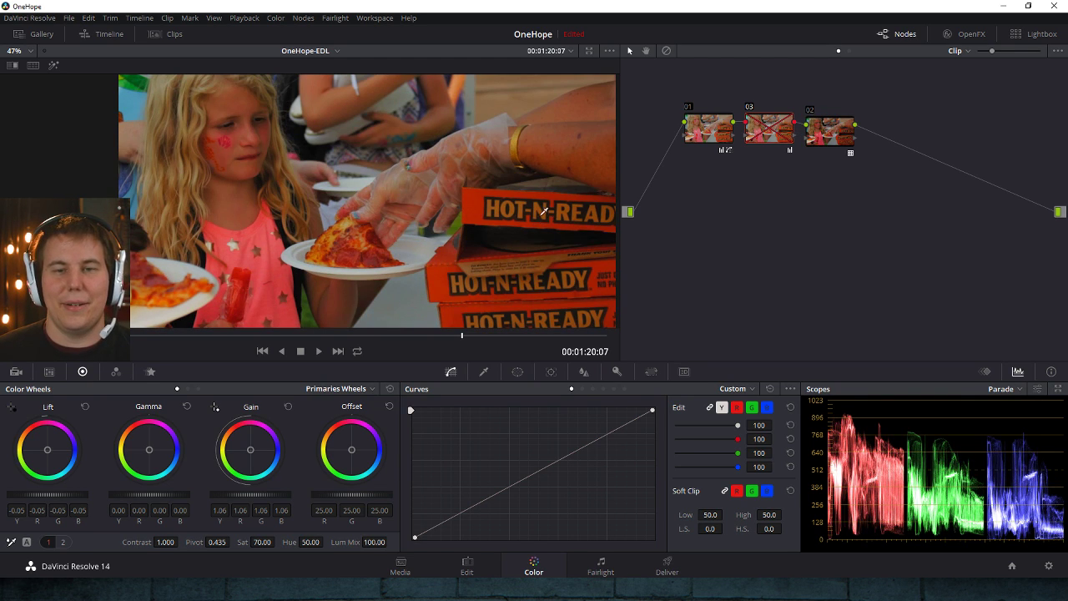
left_click(816, 113)
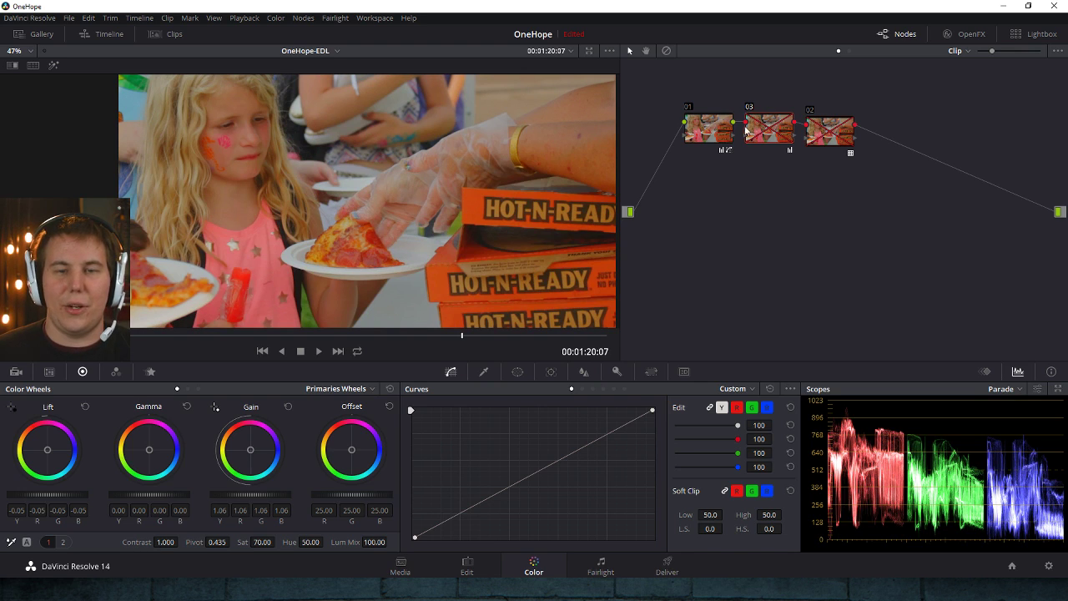
- Compare the ungraded image with node 03's grade alone, and return to only node 01 enabled
left_click(688, 108)
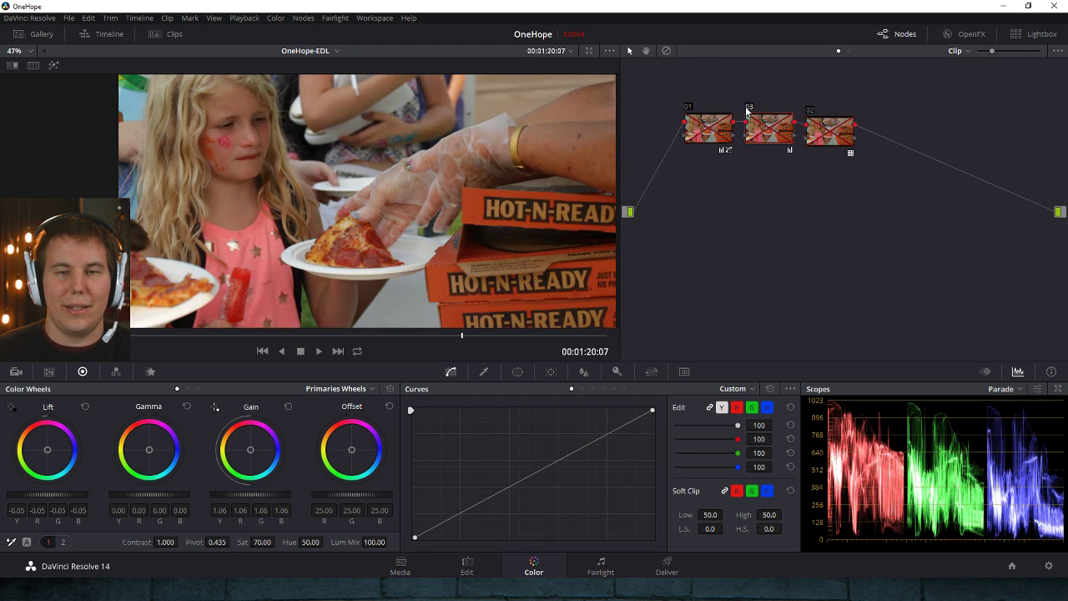
left_click(749, 108)
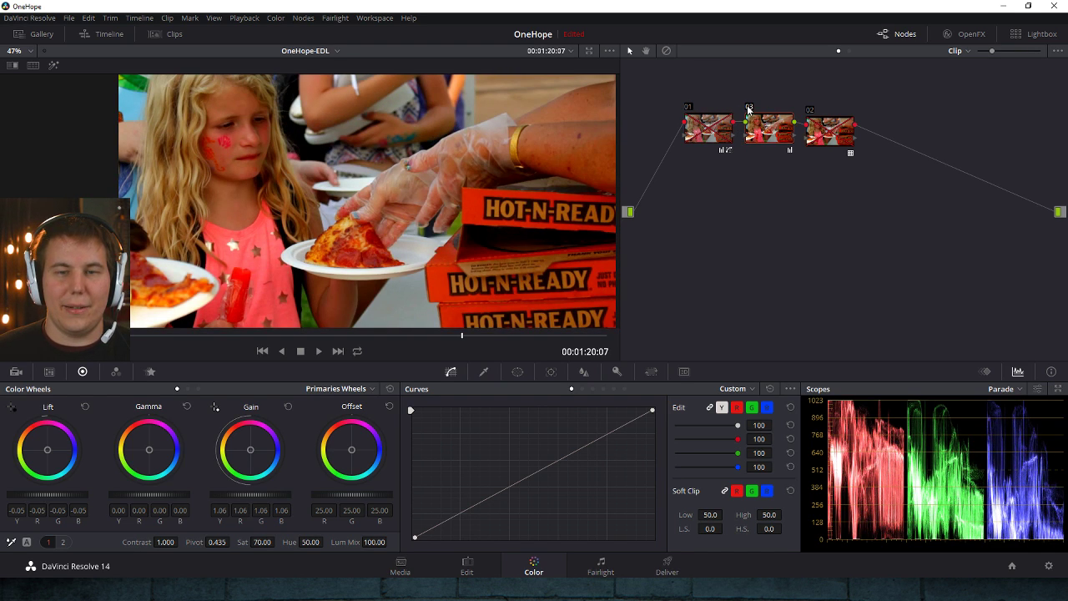
left_click(751, 108)
left_click(689, 108)
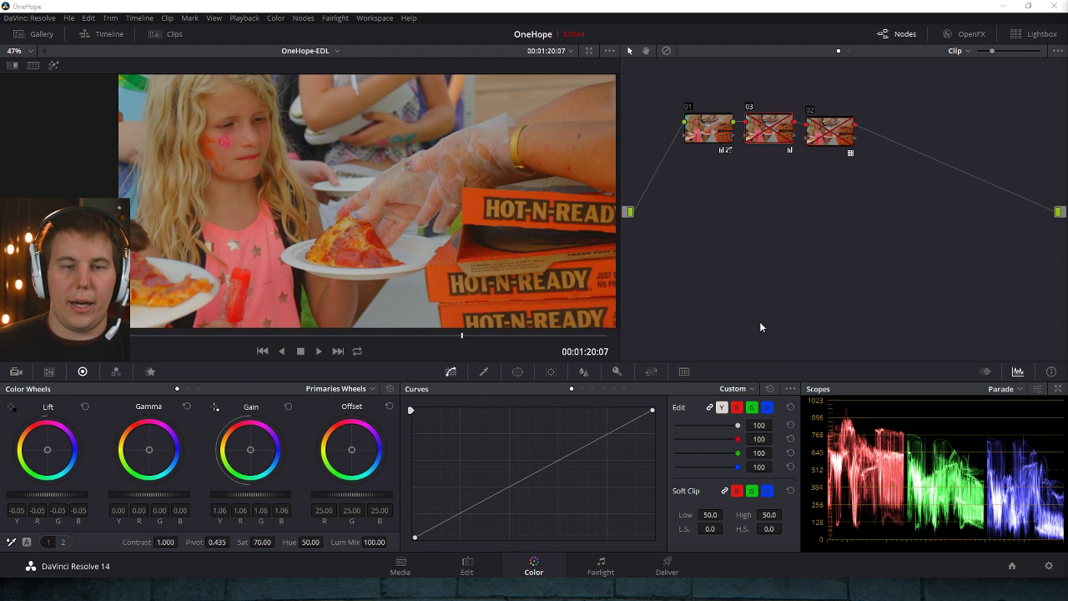
- Open the Edit page and look through the list of available video transitions
left_click(468, 566)
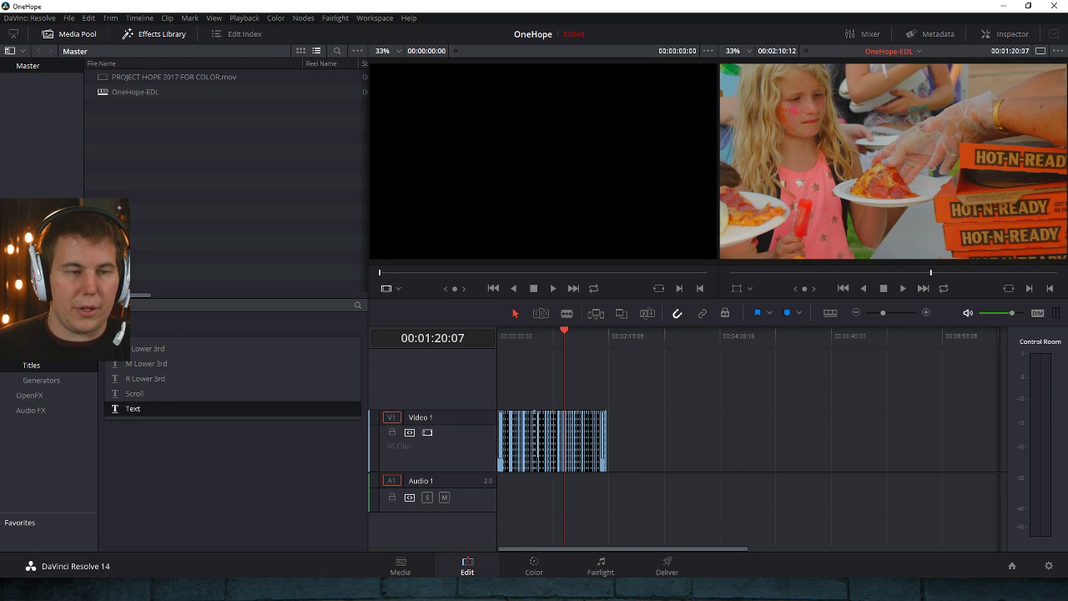
left_click(59, 334)
scroll(141, 385, "down", 6)
scroll(151, 436, "down", 1)
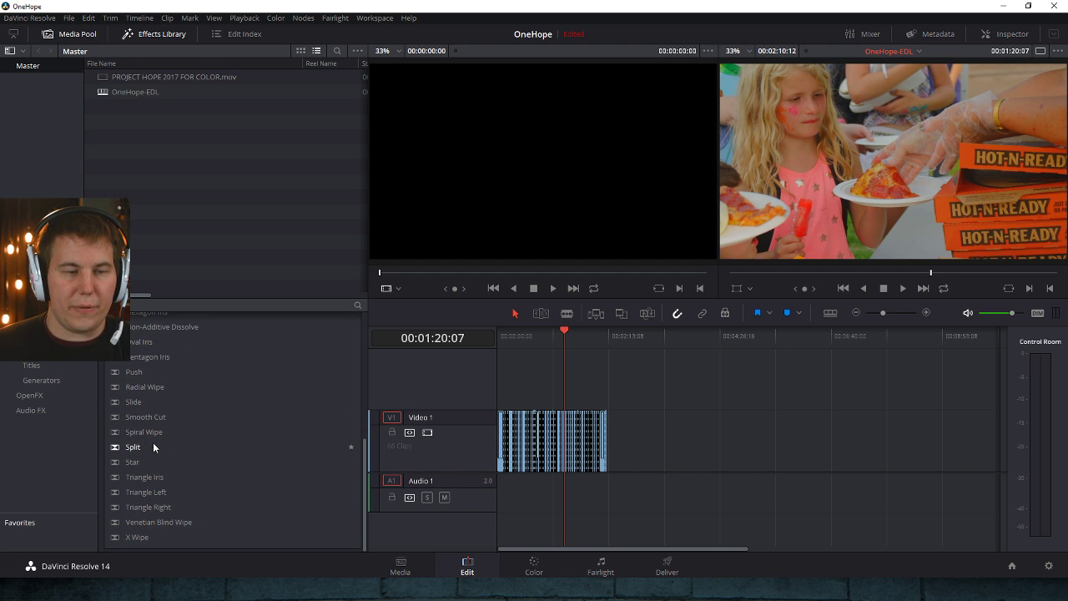
scroll(164, 480, "up", 13)
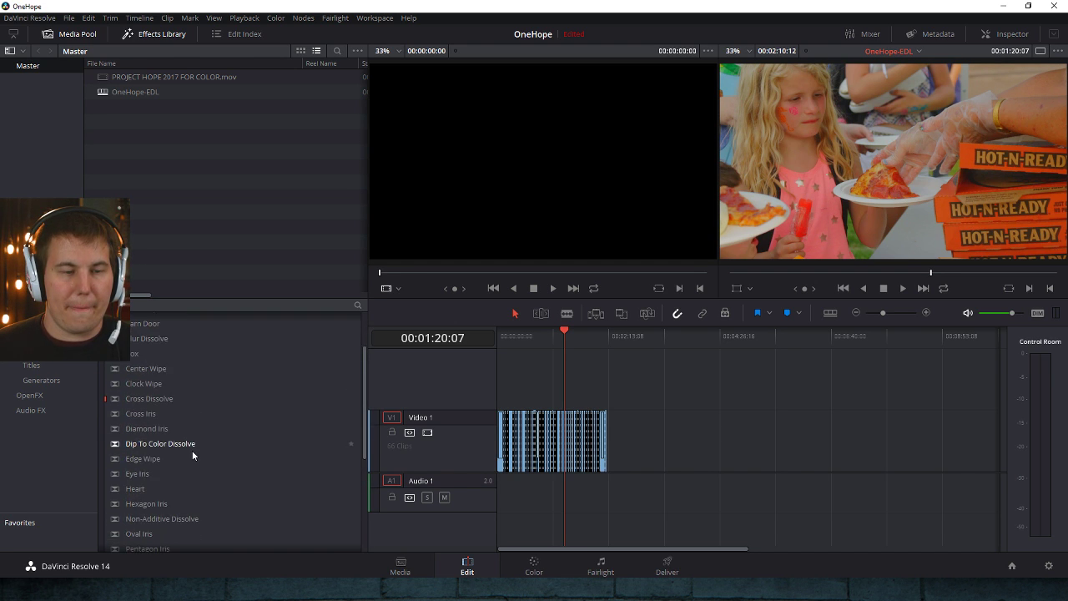
scroll(193, 451, "up", 5)
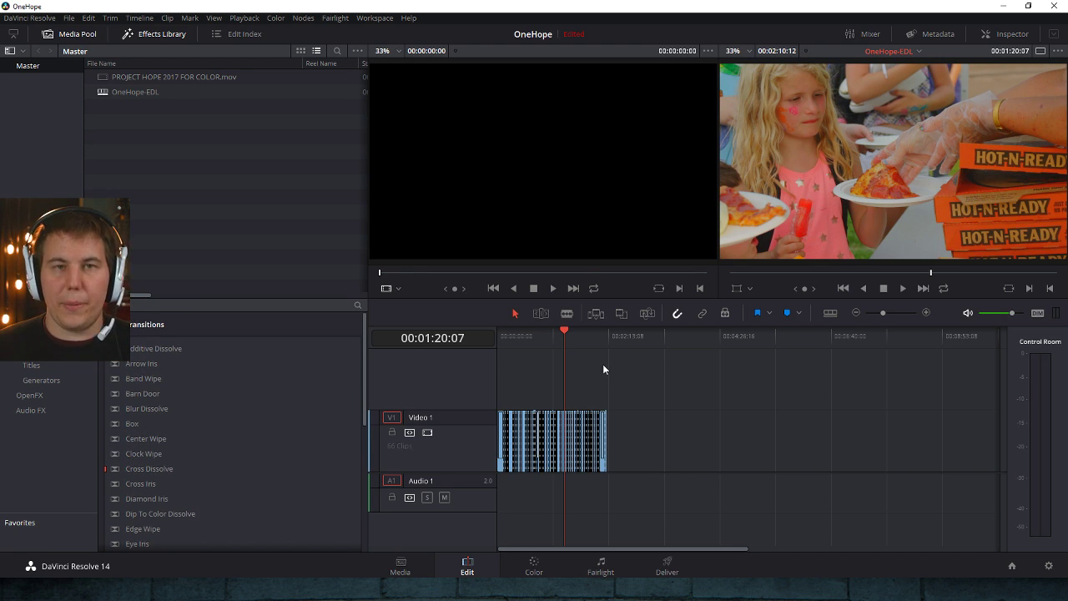
- Inspect the cut between the pizza clip and the aerial shot, and return the playhead to 00:01:20:04
left_click(926, 312)
left_click(926, 312)
left_click(927, 312)
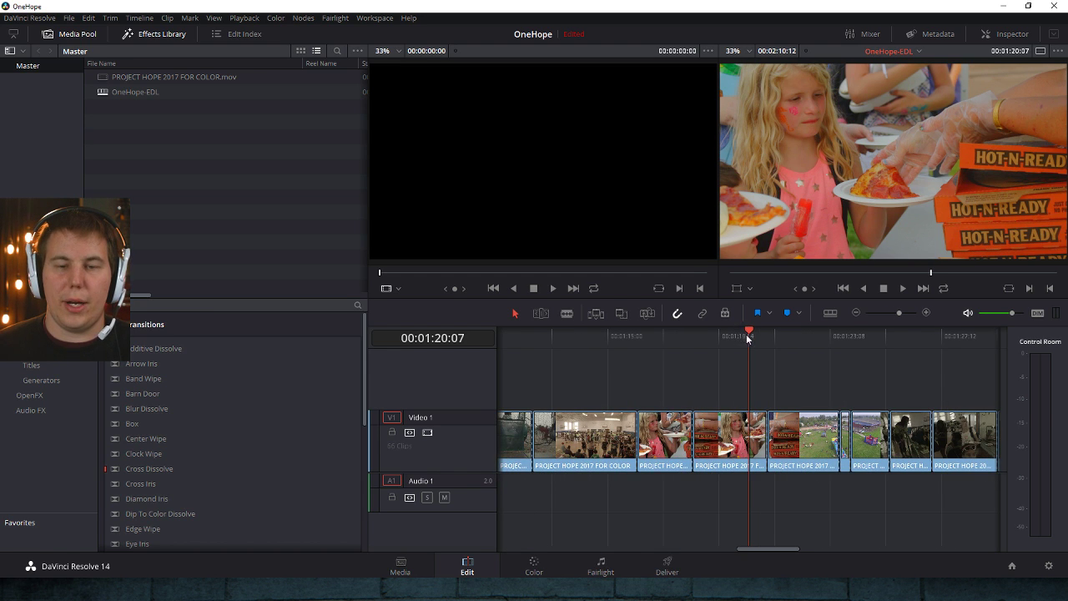
left_click_drag(750, 334, 766, 336)
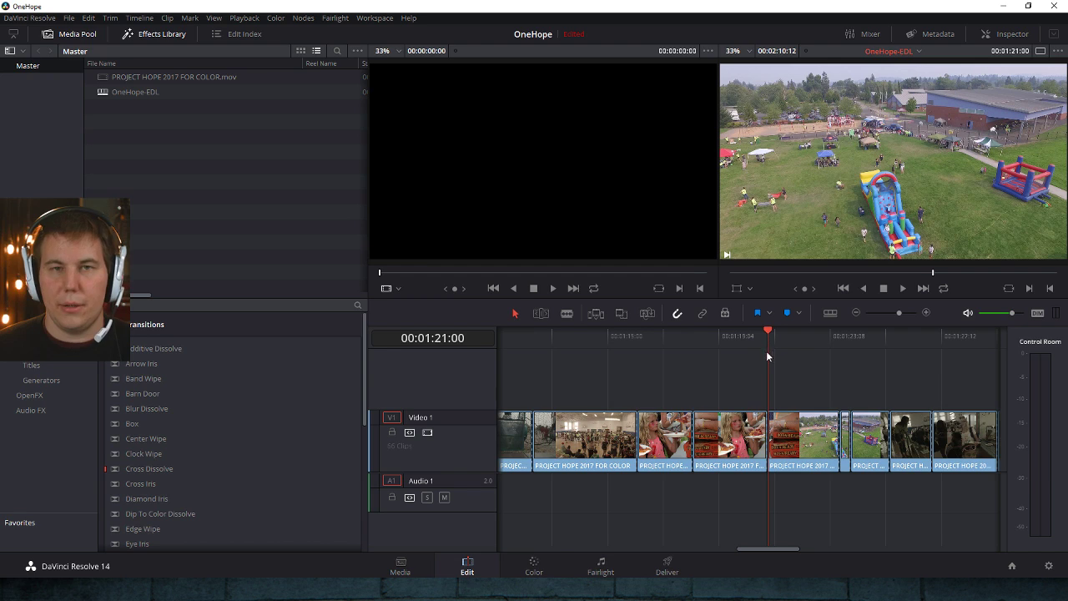
left_click(746, 337)
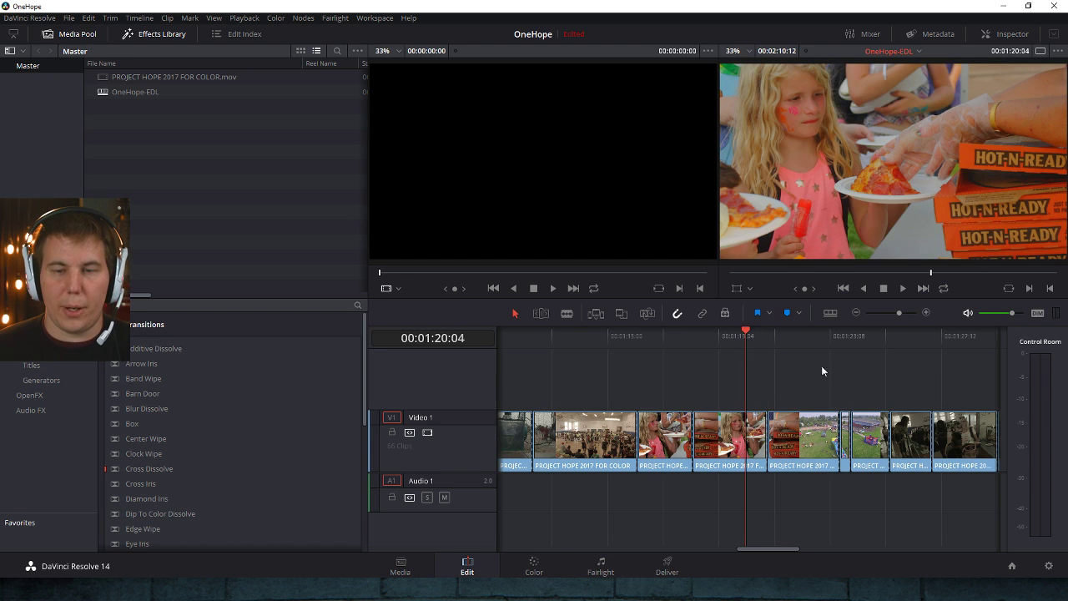
- Check the video transitions list once more from start to end and return to the Color page
scroll(182, 430, "down", 3)
scroll(182, 430, "up", 3)
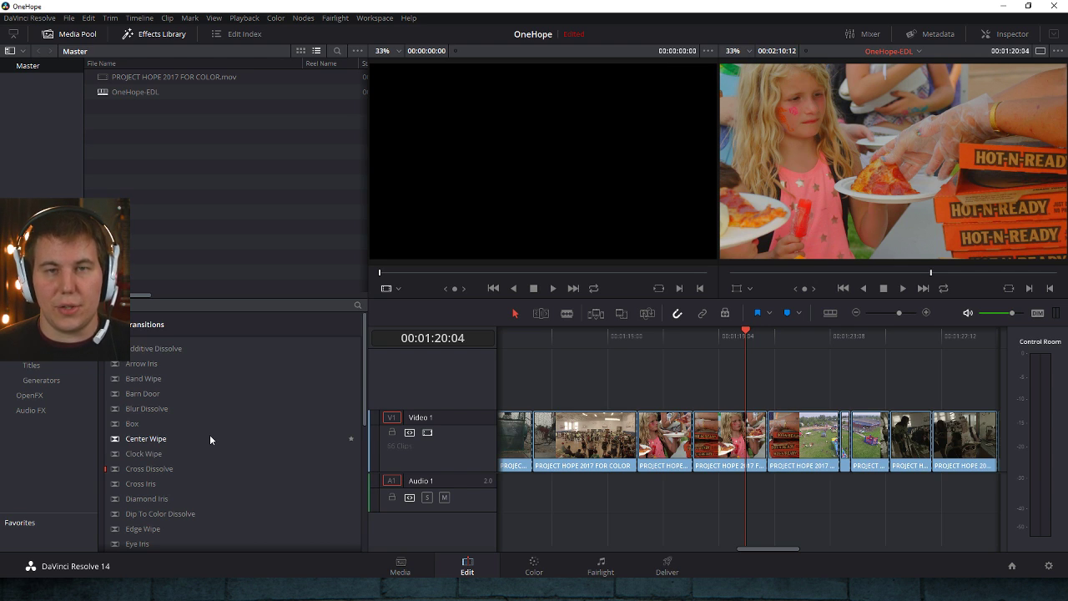
scroll(209, 434, "down", 5)
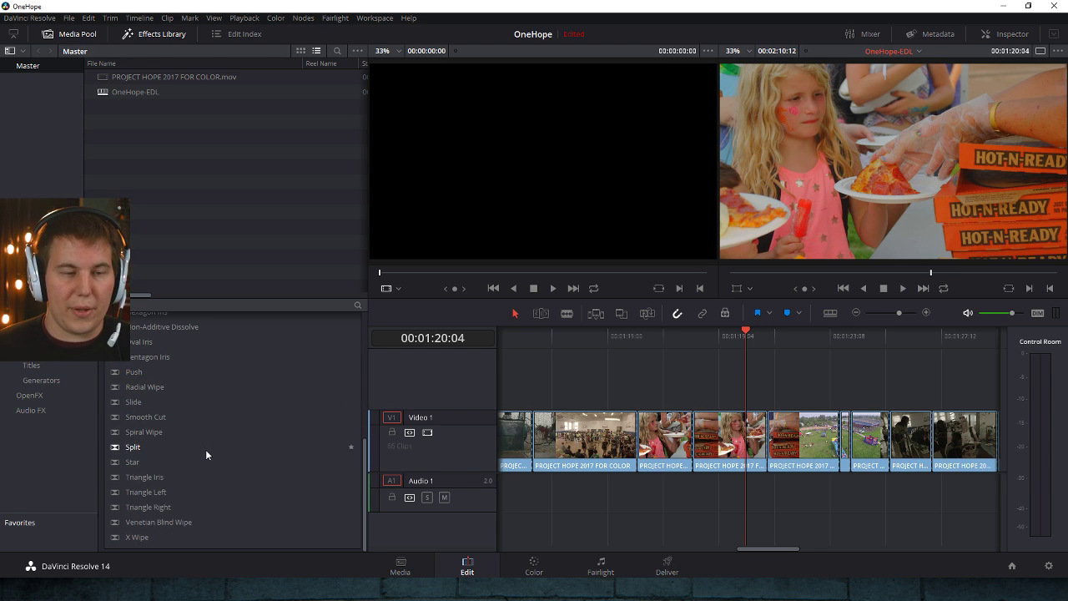
scroll(205, 449, "up", 6)
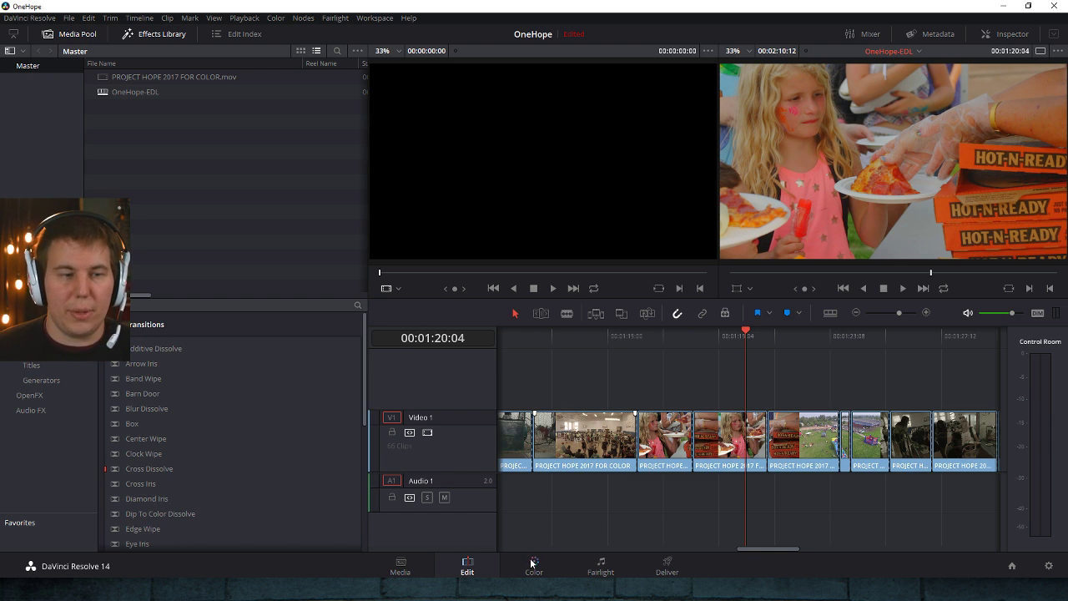
left_click(534, 564)
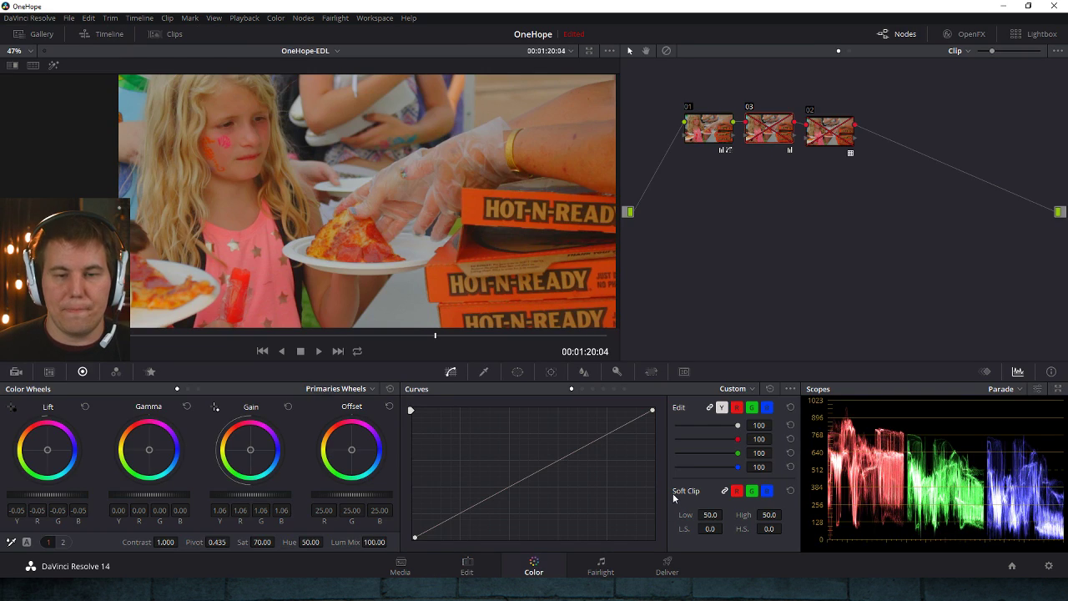